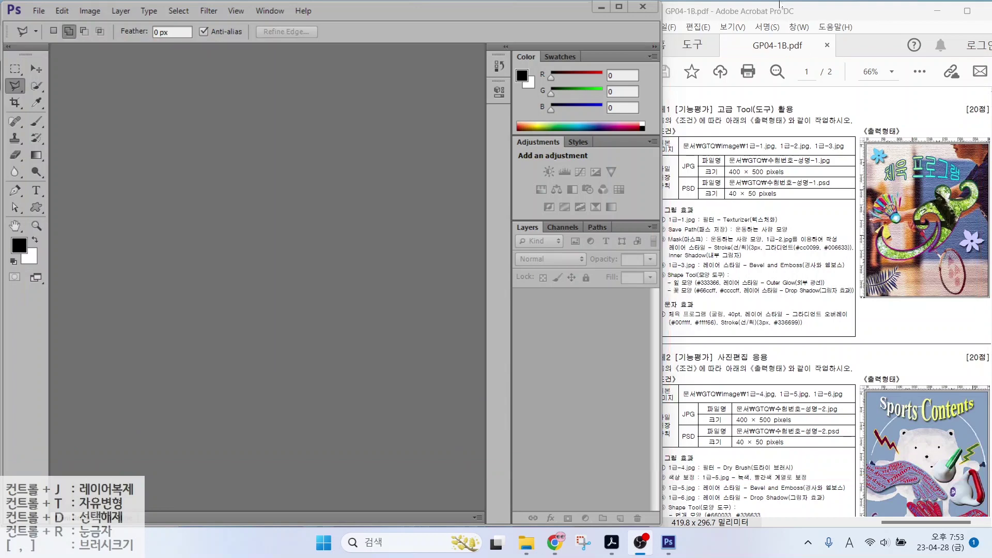
Maximize Photoshop and reset the Essentials workspace to its default layout
left_click(618, 6)
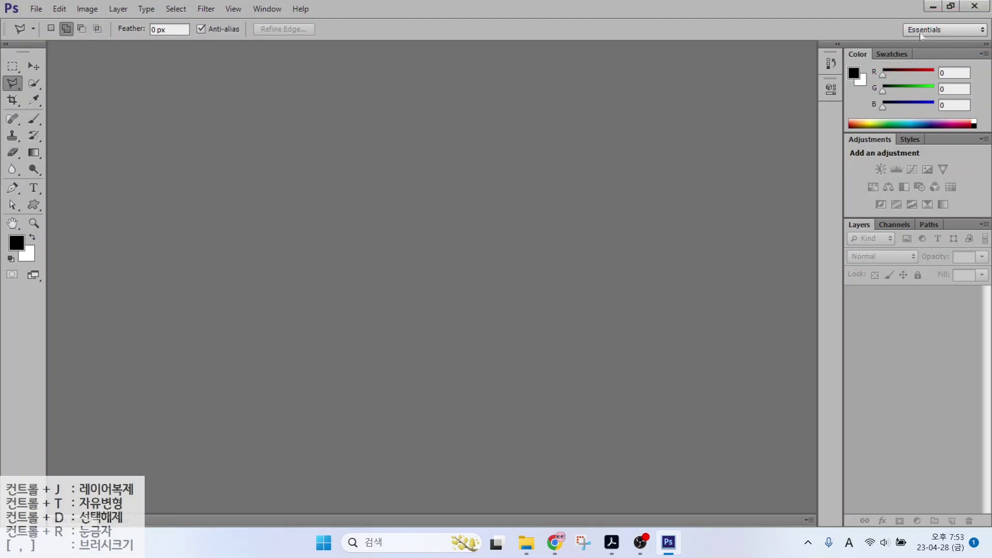
left_click_drag(870, 225, 593, 208)
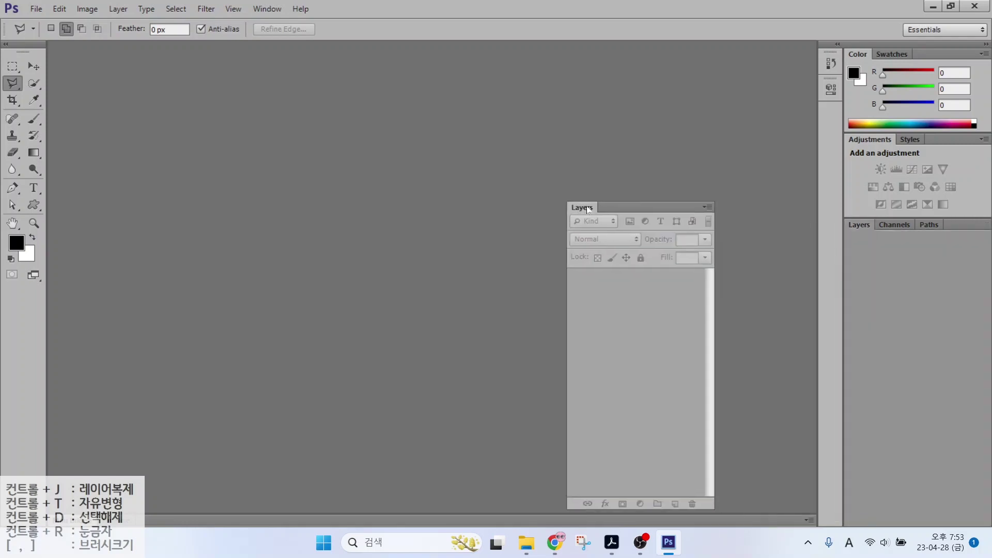
left_click(709, 197)
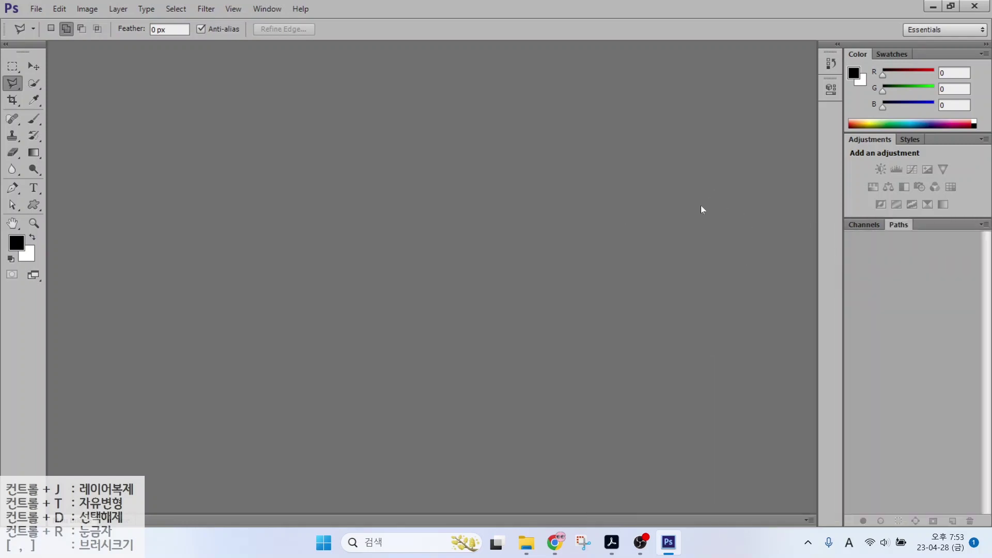
left_click(922, 30)
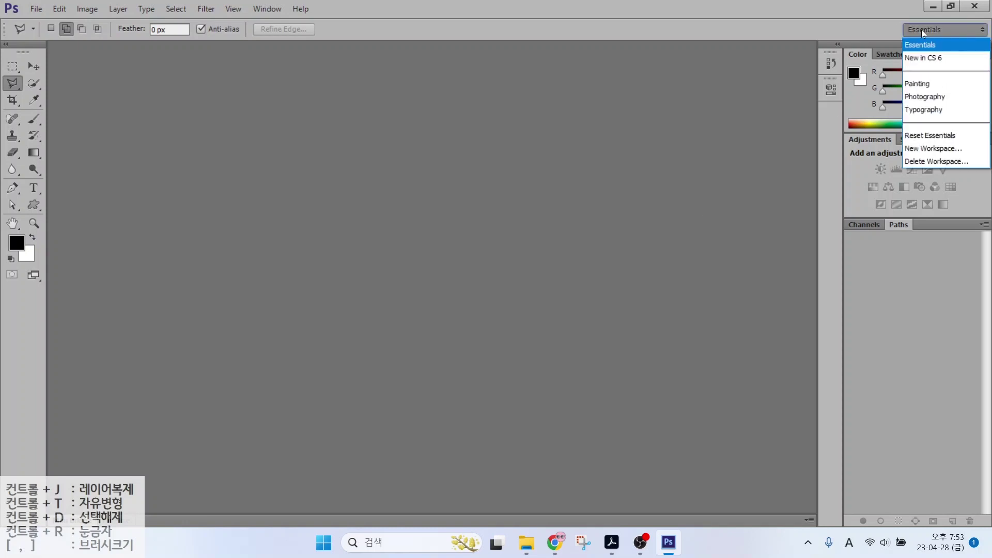
left_click(930, 139)
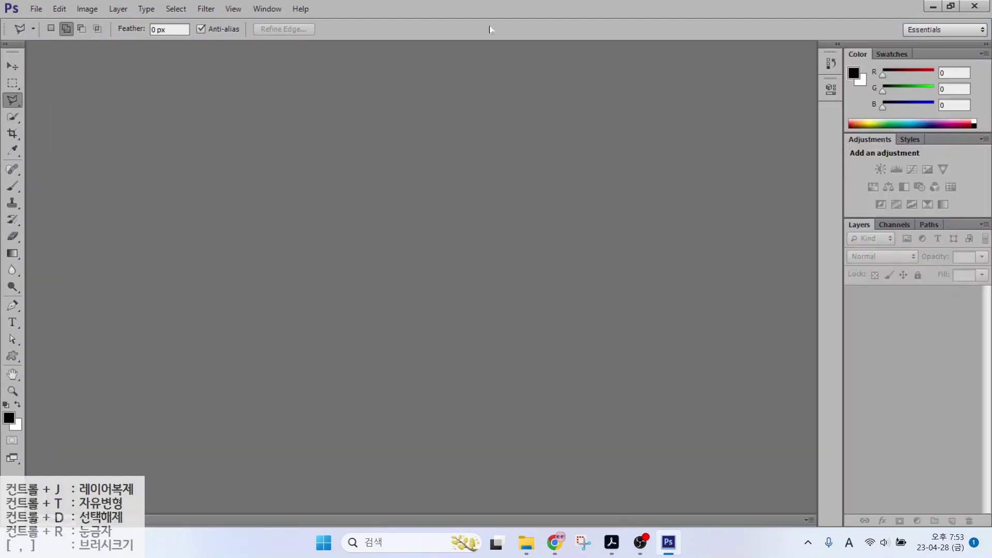
Toggle the toolbox between one and two columns, then restore Photoshop beside the PDF
left_click(7, 48)
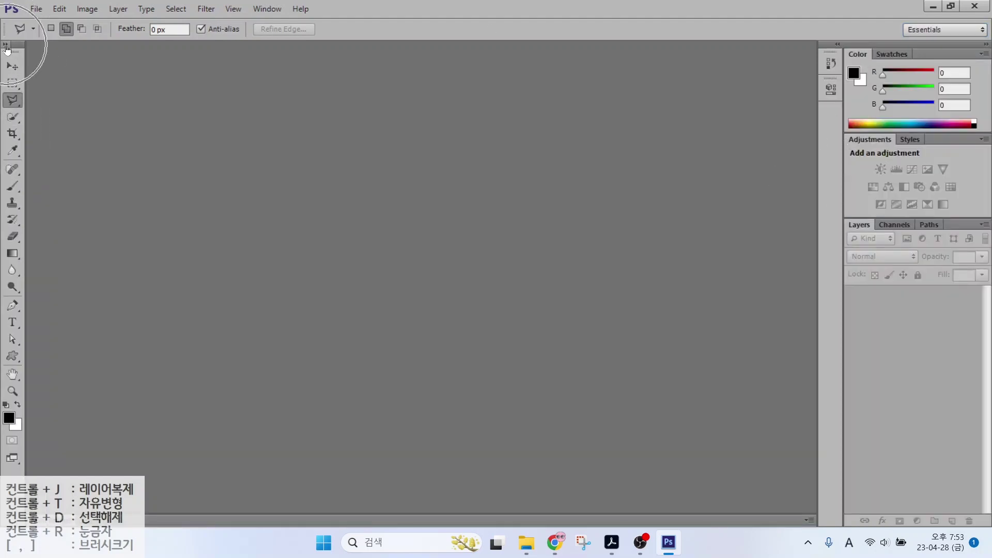
left_click(6, 48)
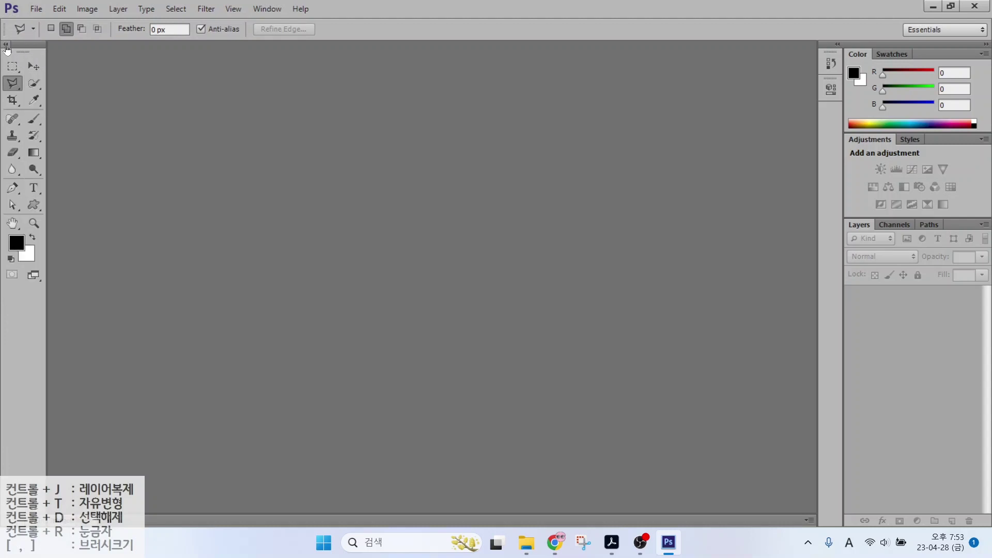
left_click(6, 48)
left_click(7, 48)
left_click(7, 48)
left_click(7, 47)
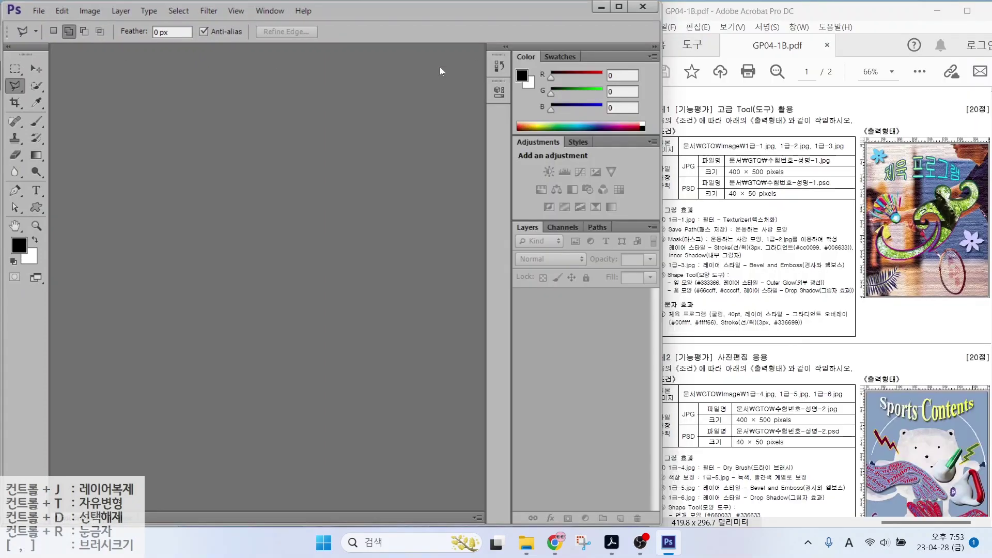
left_click(953, 6)
Open Edit > Preferences and browse General, Interface and File Handling, ending on Interface
left_click(61, 11)
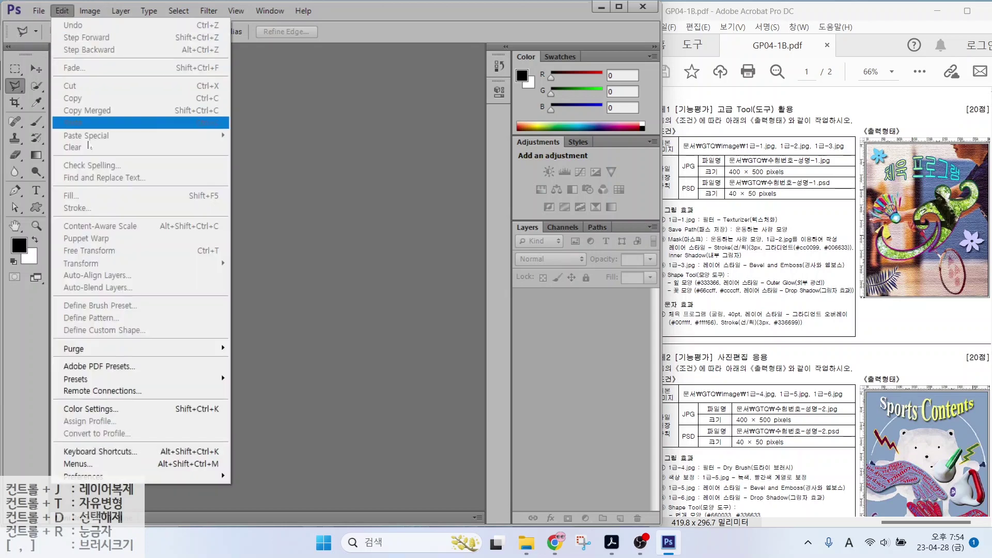
left_click(158, 472)
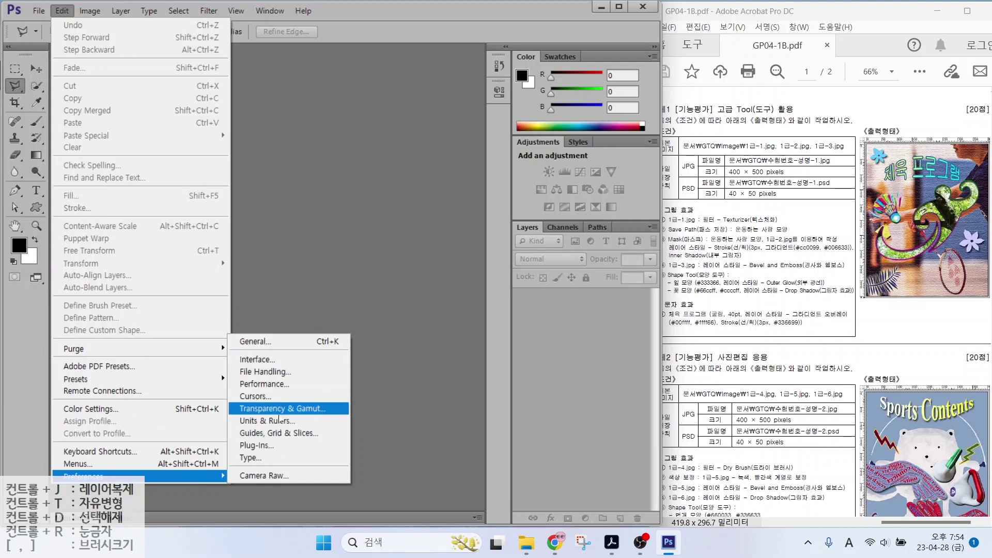
left_click(279, 411)
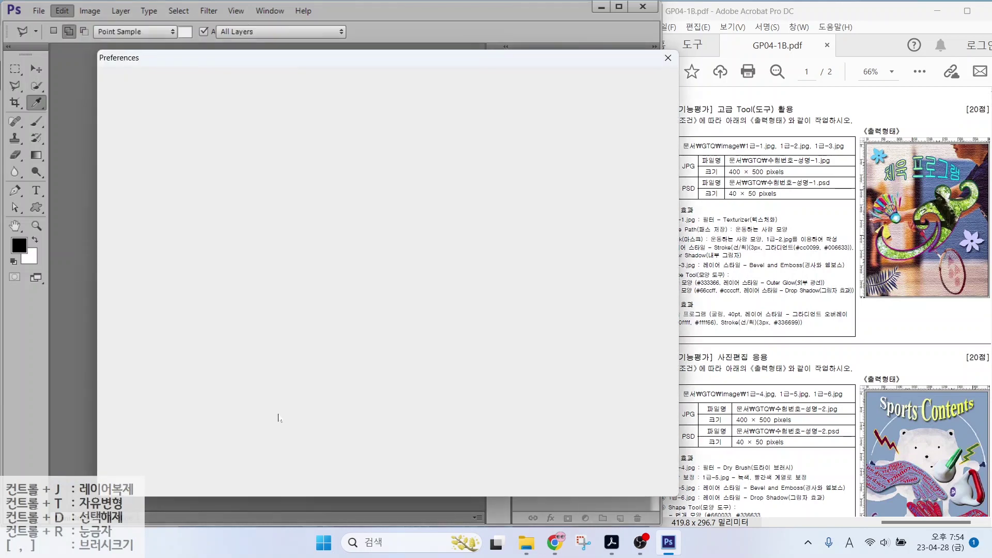
left_click(122, 80)
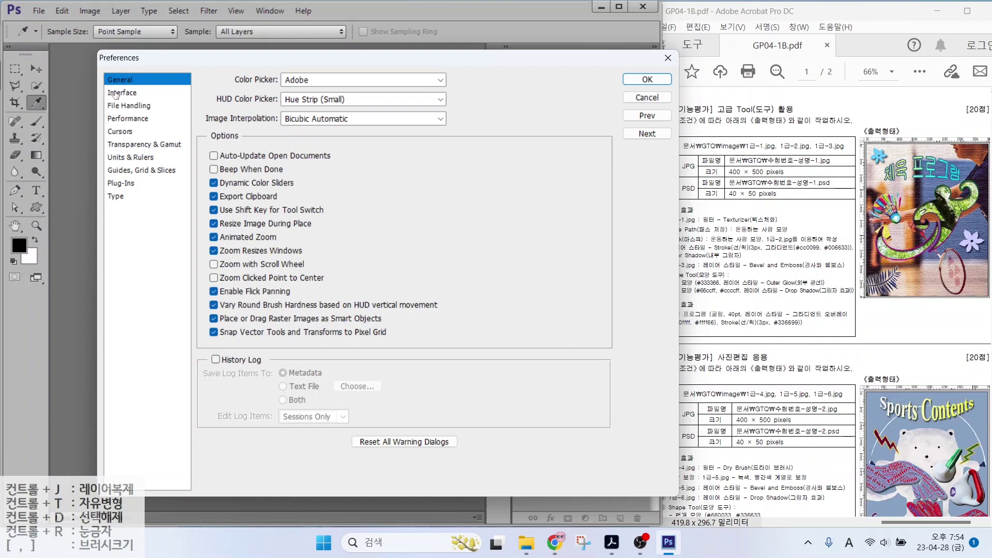
left_click(118, 93)
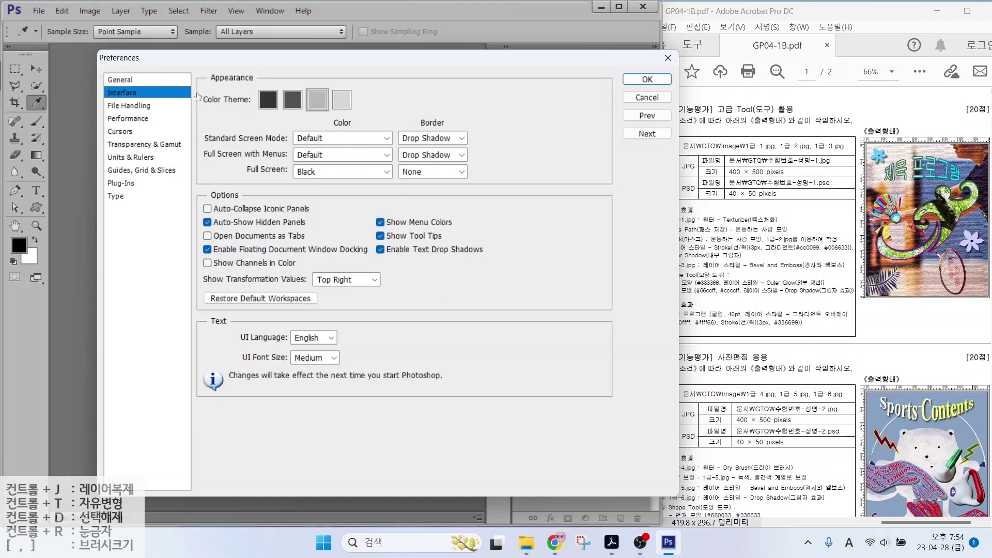
left_click(125, 106)
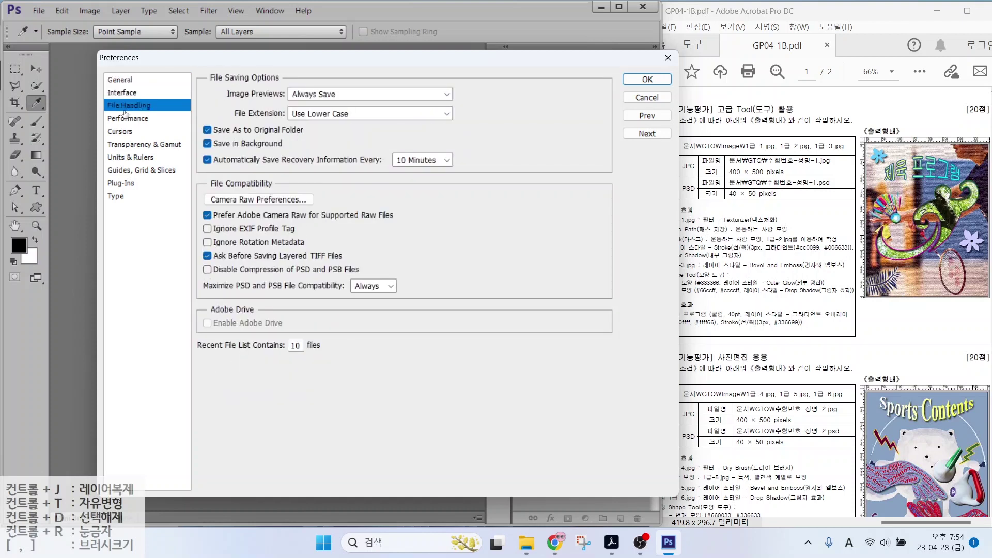
left_click(120, 96)
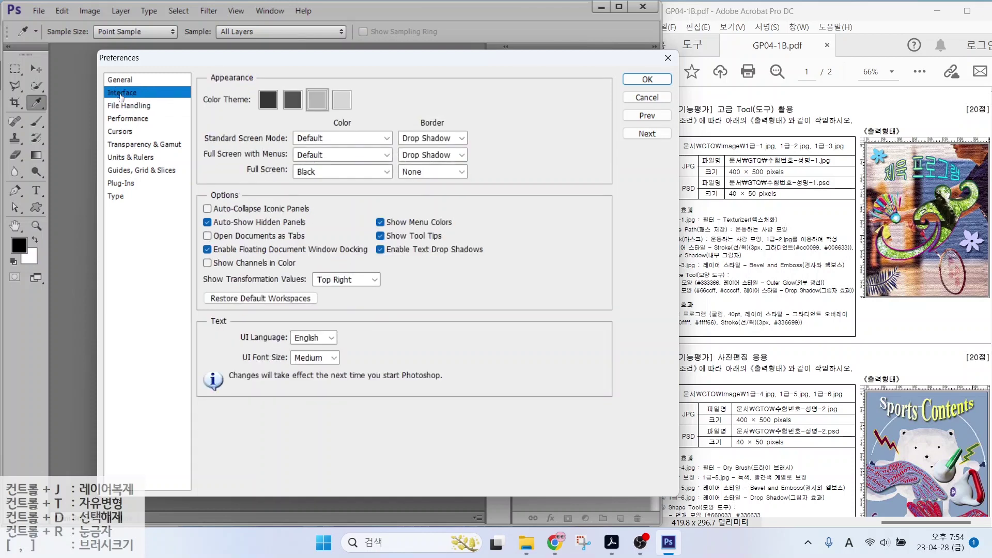
Review the Interface settings: light gray colour theme, Open Documents as Tabs off
key("alt")
left_click_drag(248, 78, 383, 119)
left_click_drag(343, 59, 316, 80)
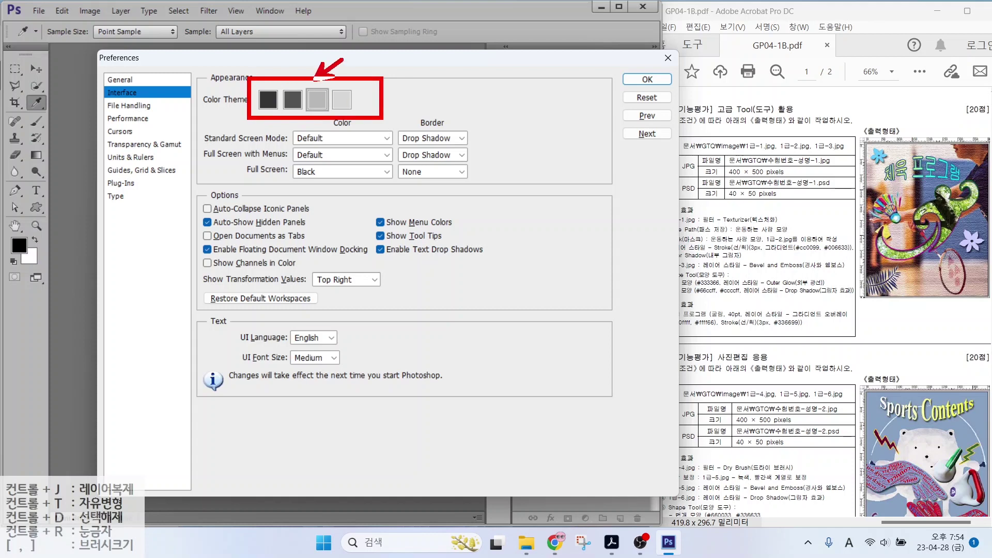
left_click_drag(231, 49, 269, 94)
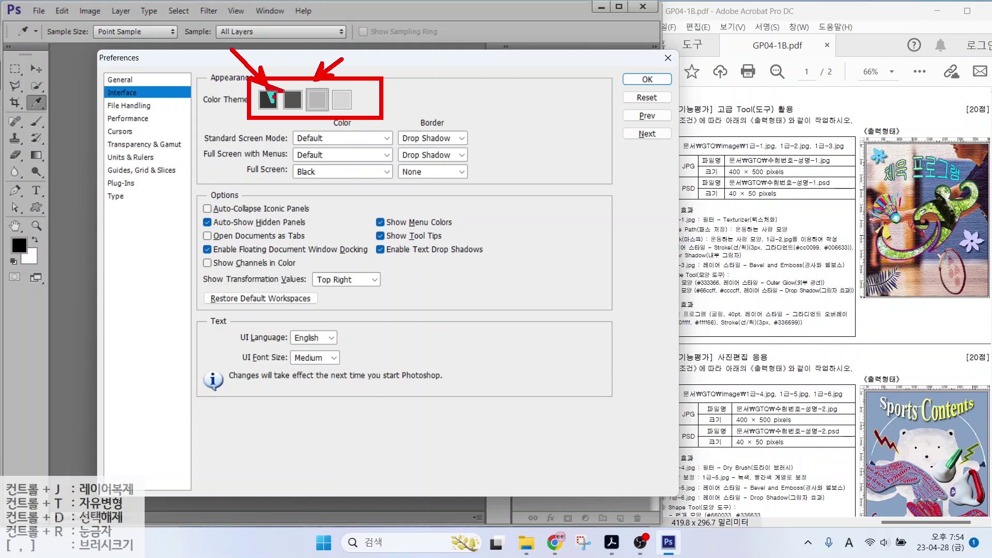
mouse_move(274, 96)
left_mouse_down()
mouse_move(281, 108)
mouse_move(254, 109)
mouse_move(274, 96)
mouse_move(272, 106)
left_mouse_up()
key("e")
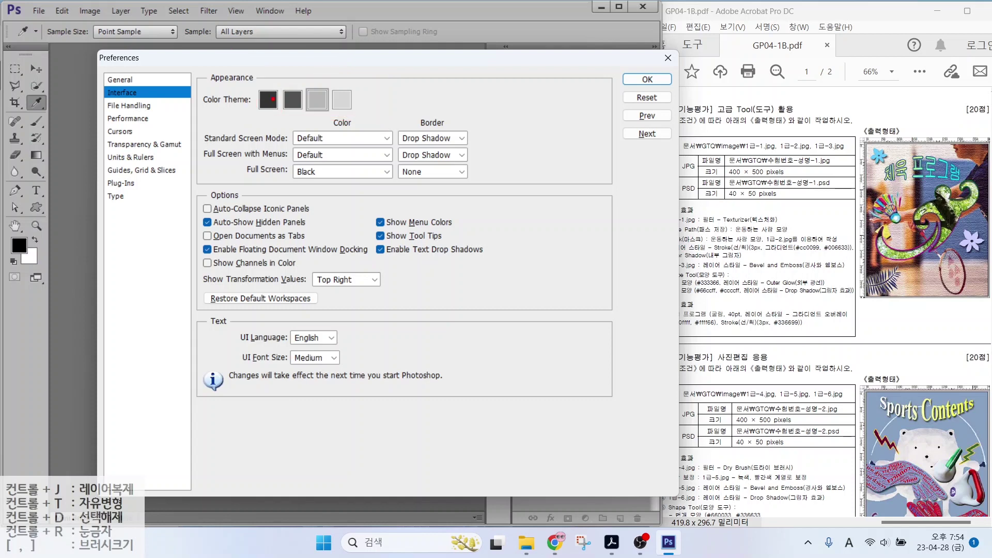
left_click_drag(319, 94, 343, 61)
left_click_drag(192, 223, 324, 246)
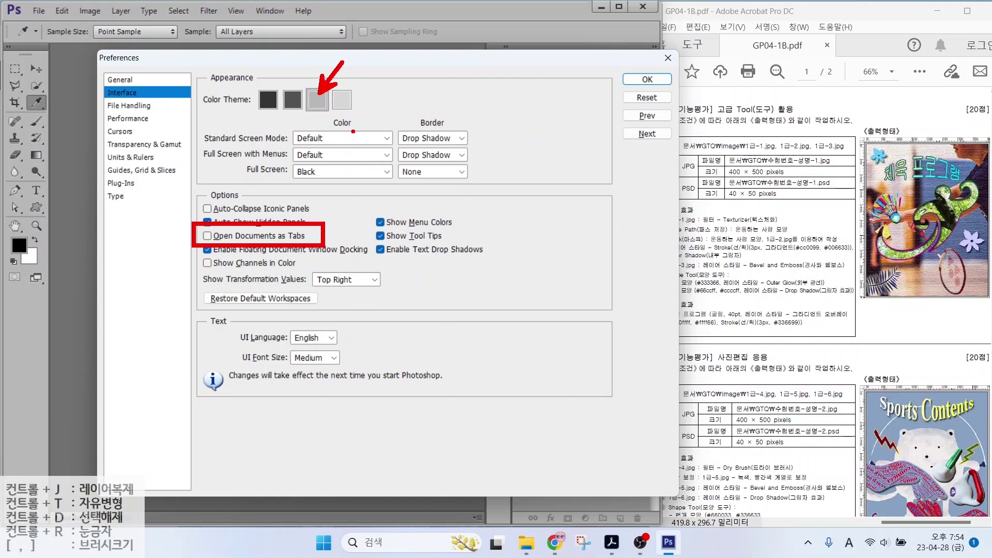
left_click_drag(353, 132, 563, 349)
left_click_drag(581, 181, 793, 417)
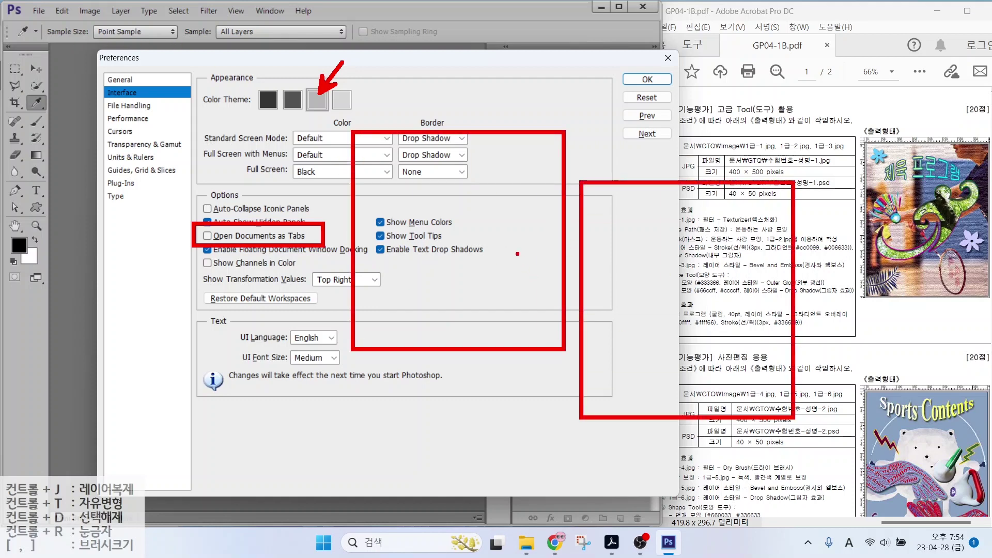
mouse_move(517, 254)
left_mouse_down()
mouse_move(499, 227)
mouse_move(504, 261)
mouse_move(579, 215)
mouse_move(634, 274)
mouse_move(637, 239)
left_mouse_up()
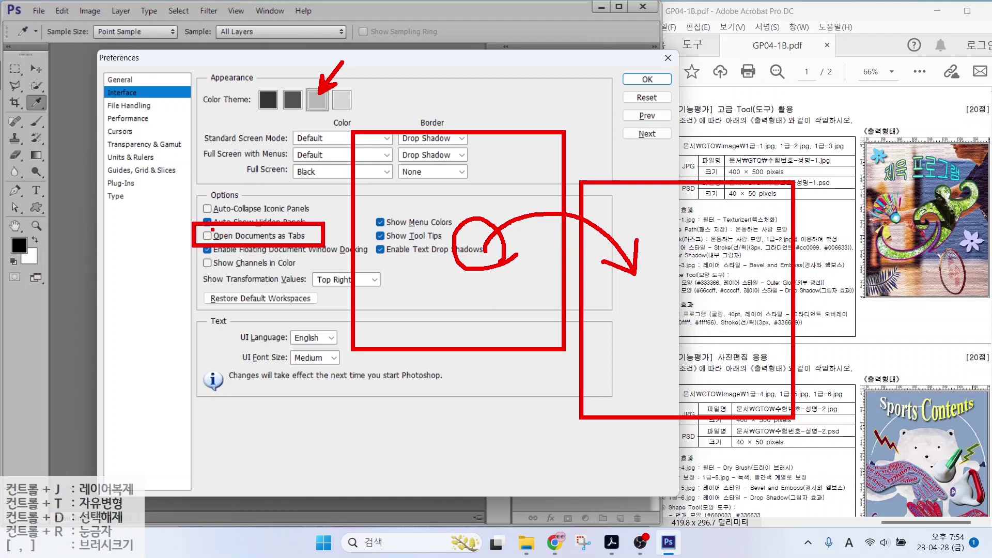
On the Cursors page, switch the painting cursor to Precise
left_click(120, 131)
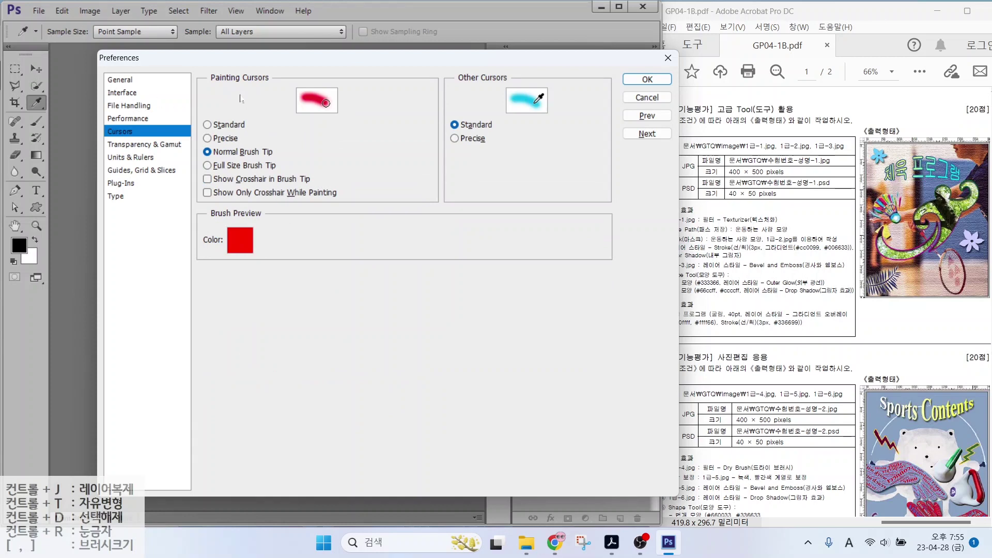
key("alt")
left_click_drag(323, 156, 563, 365)
left_click_drag(561, 320, 563, 323)
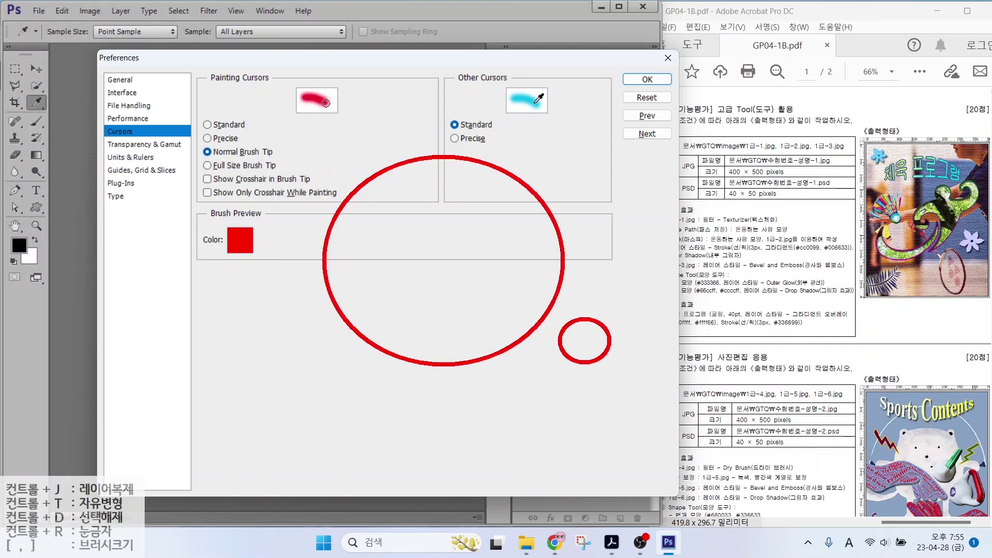
left_click_drag(187, 142, 289, 163)
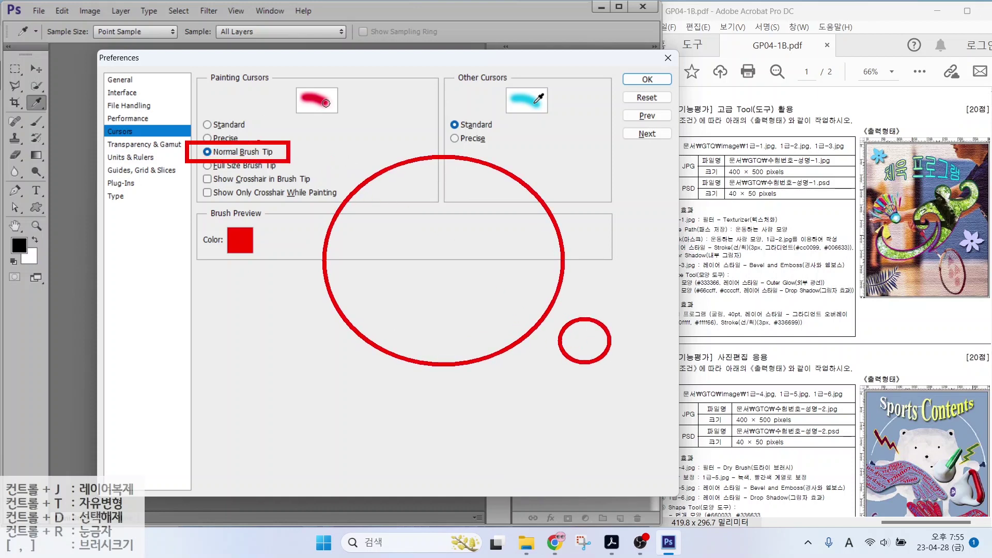
key("Escape")
left_click(234, 139)
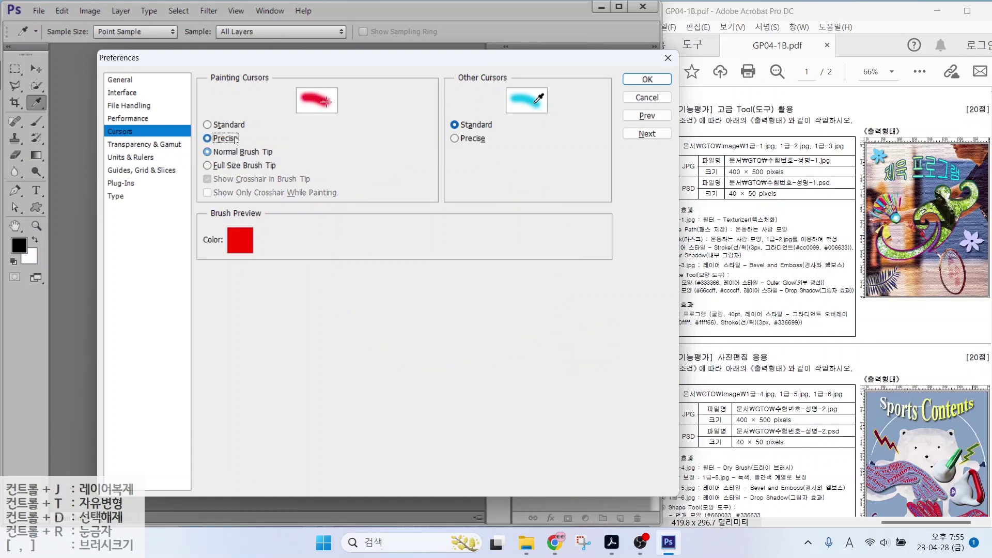
Set Painting Cursors back to Normal Brush Tip and go to the Units & Rulers page
key("alt")
left_click_drag(317, 162, 424, 160)
left_click_drag(367, 115, 368, 144)
left_click_drag(369, 164, 369, 194)
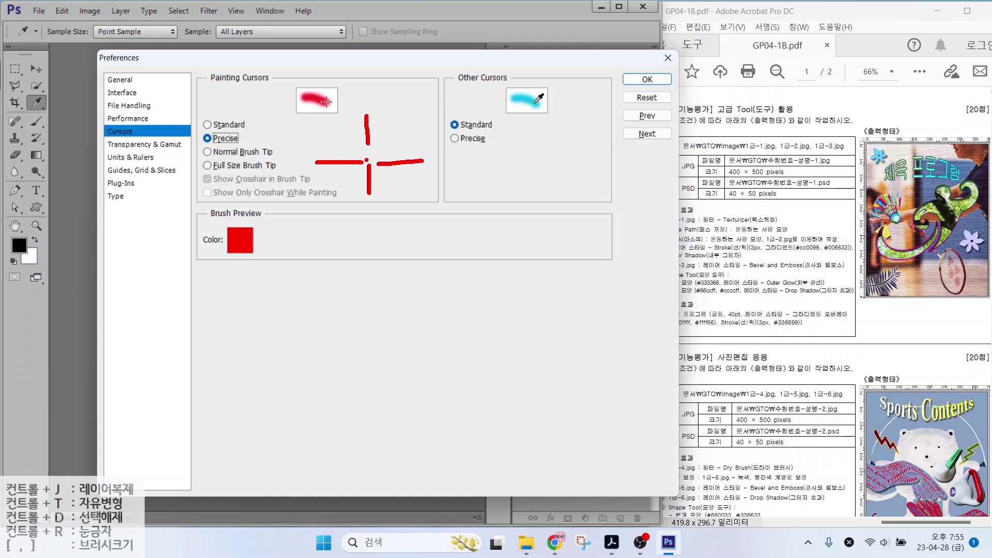
left_click(369, 155)
left_click_drag(187, 144, 287, 160)
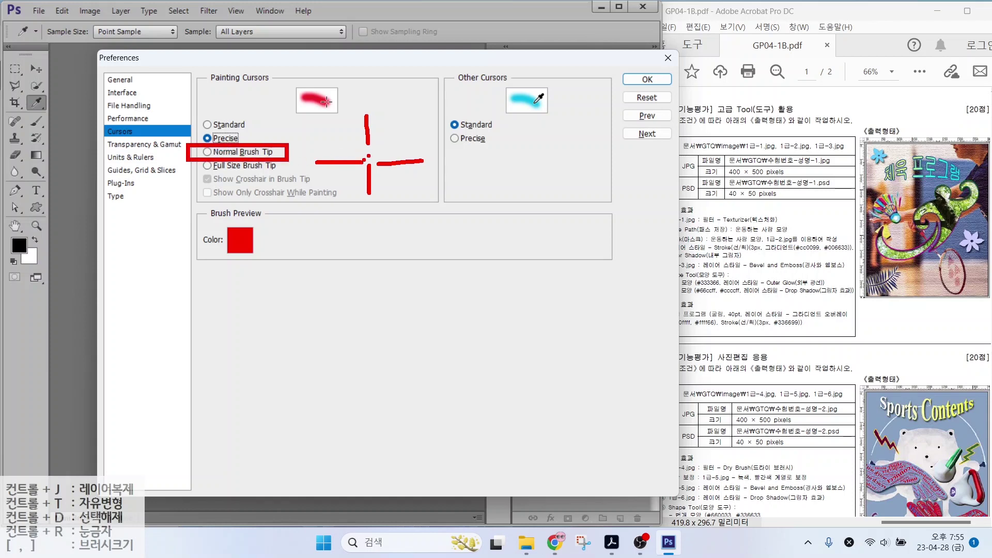
key("Escape")
left_click(208, 152)
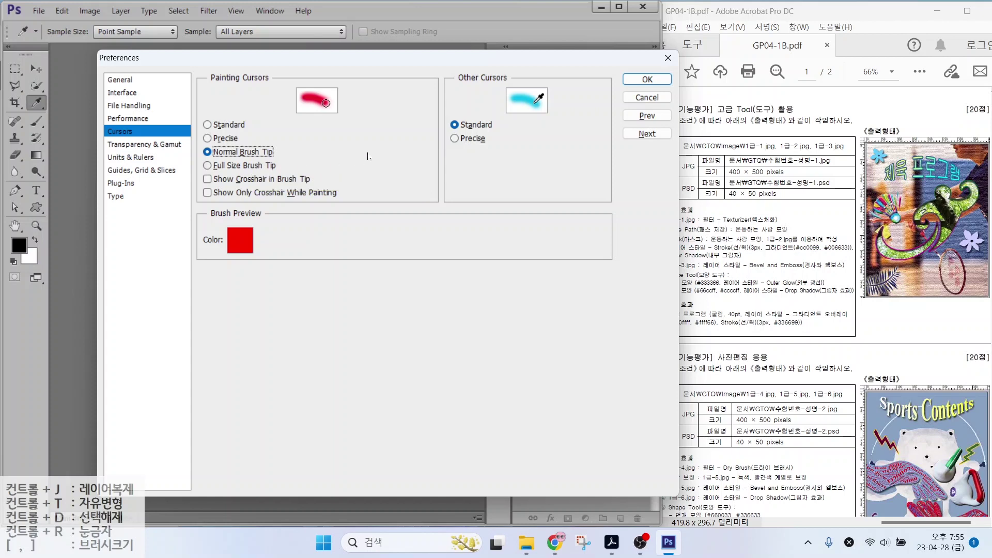
key("Caps_Lock")
key("Caps_Lock")
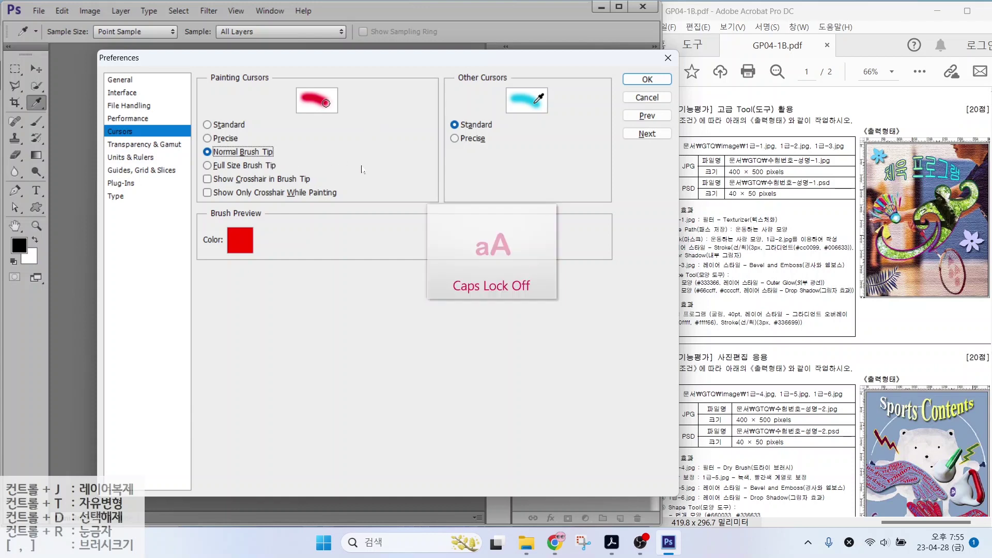
key("ctrl+7")
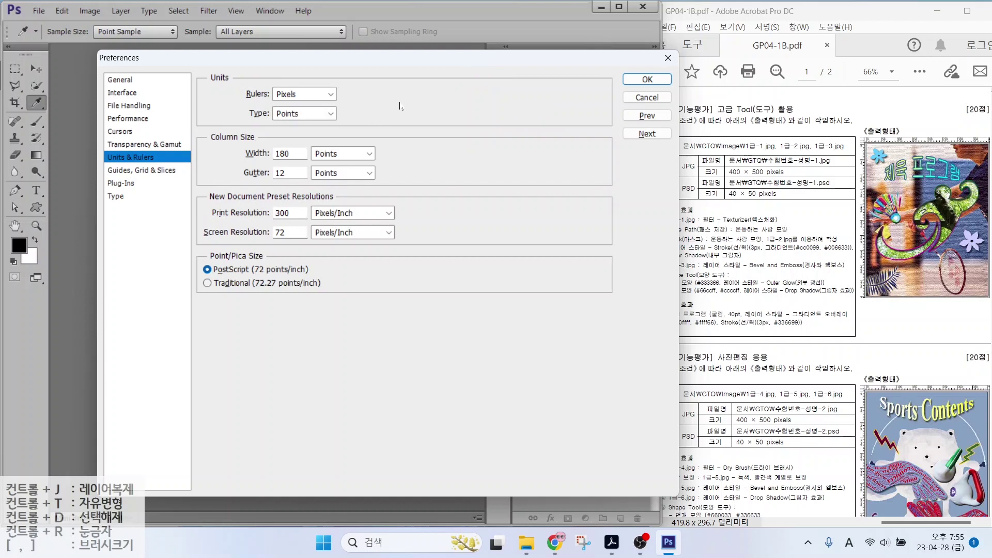
Check Units & Rulers: rulers in Pixels, type in Points
key("alt")
left_click_drag(296, 91, 337, 42)
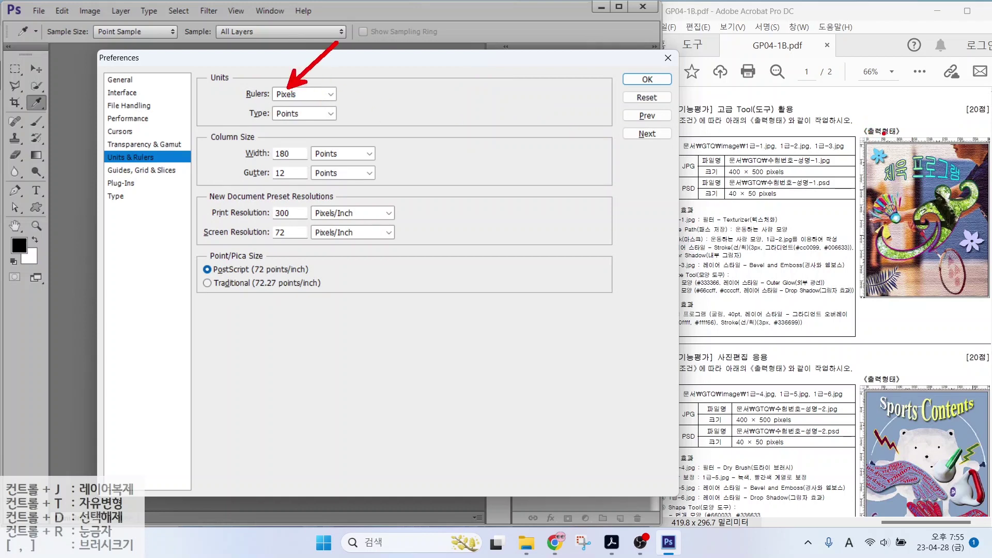
mouse_move(849, 126)
left_mouse_down()
mouse_move(989, 222)
mouse_move(989, 303)
left_mouse_up()
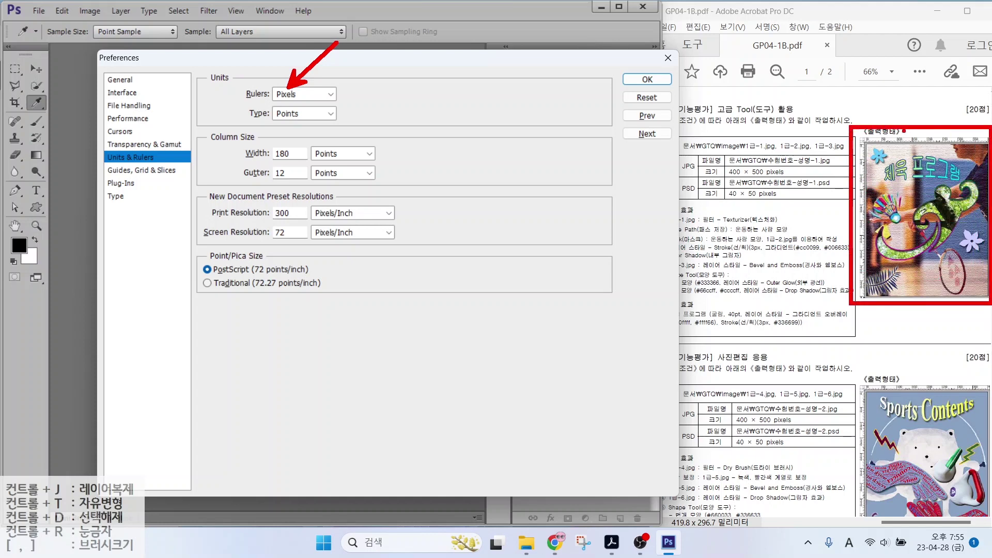
left_click_drag(899, 135, 921, 103)
mouse_move(719, 320)
left_mouse_down()
mouse_move(752, 321)
mouse_move(758, 282)
left_mouse_up()
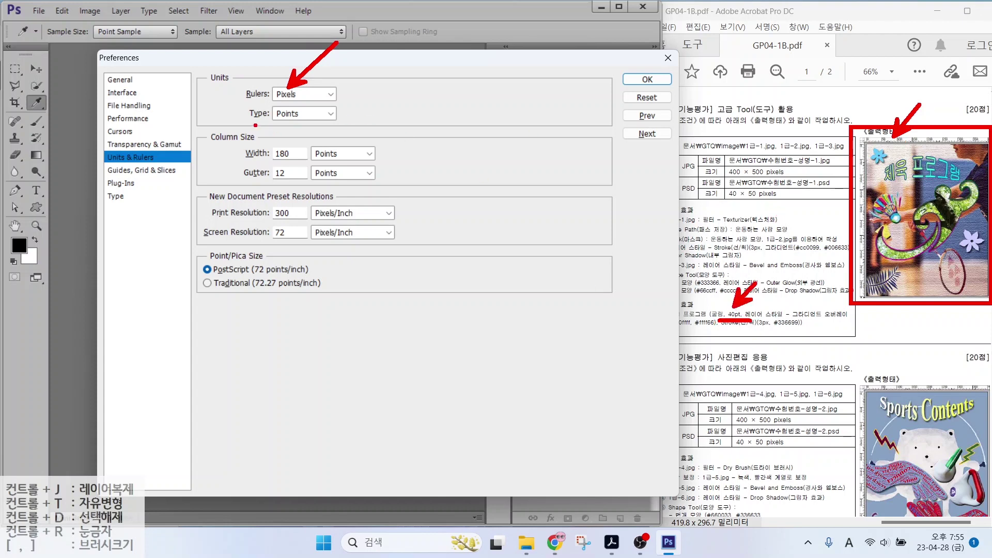
mouse_move(256, 125)
left_mouse_down()
mouse_move(342, 121)
mouse_move(328, 153)
left_mouse_up()
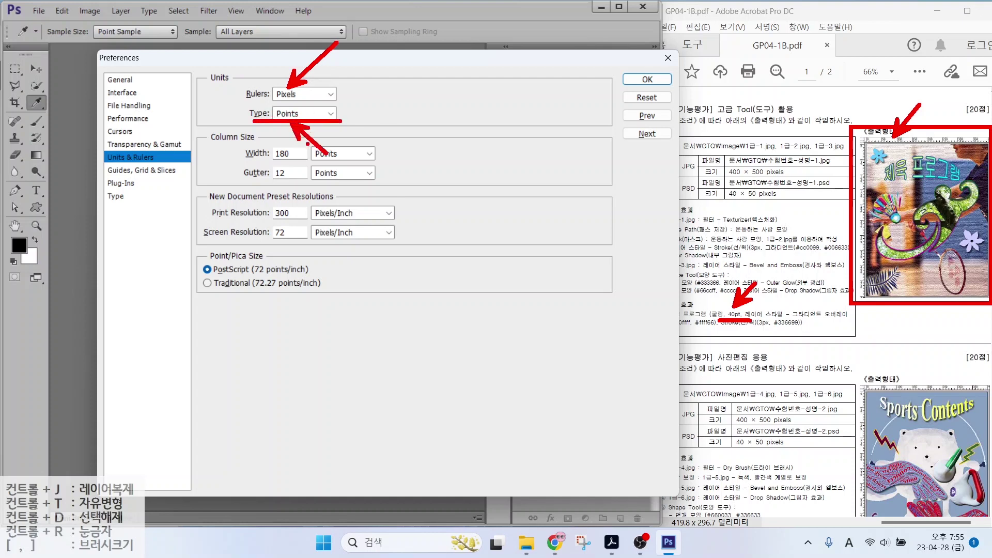
key("Escape")
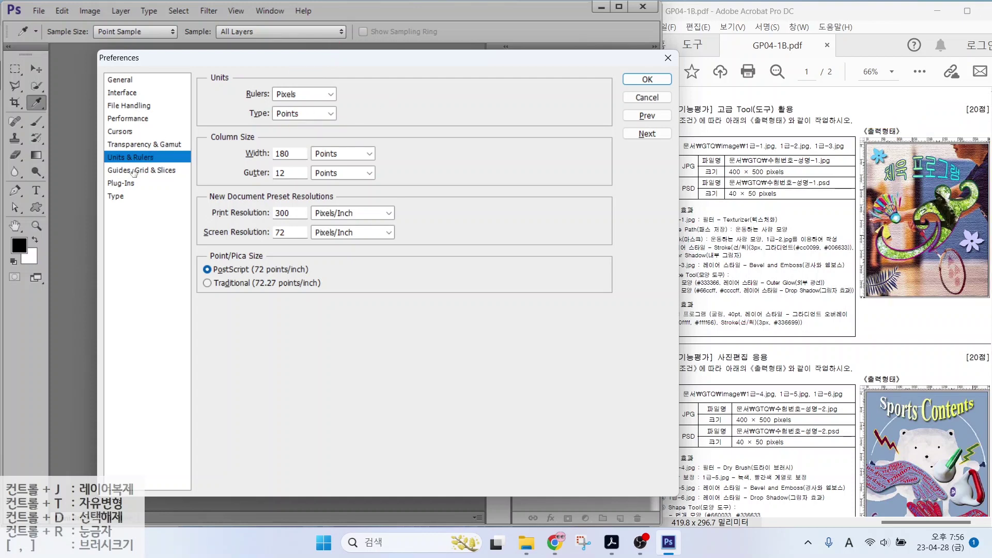
View Guides, Grid & Slices, keeping Medium Blue as the guide colour
left_click(134, 172)
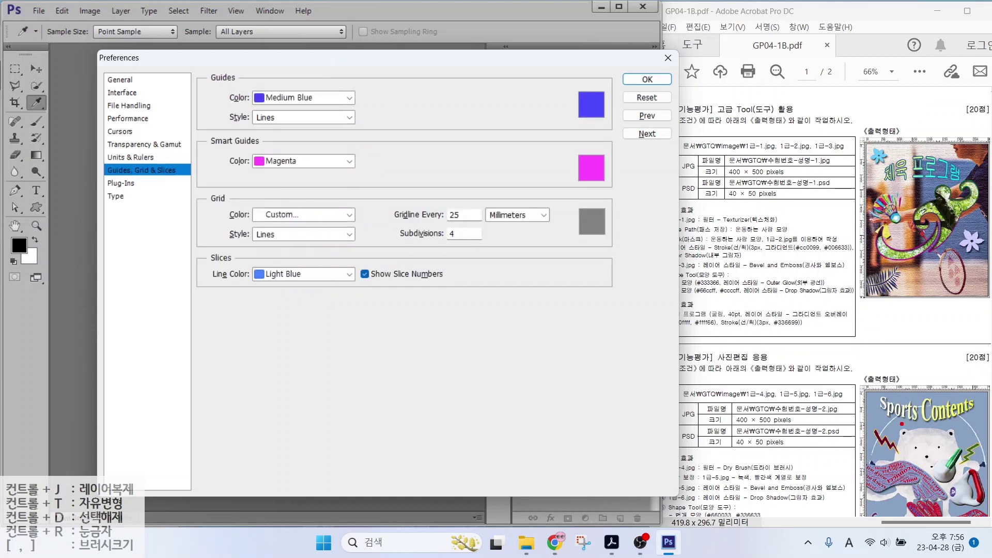
left_click_drag(885, 414, 809, 411)
left_click(342, 98)
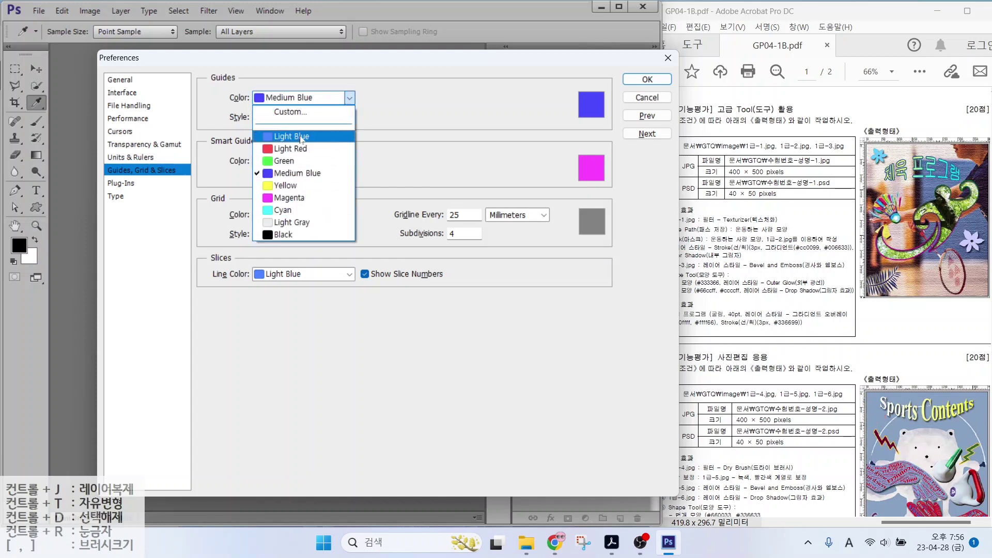
left_click(396, 104)
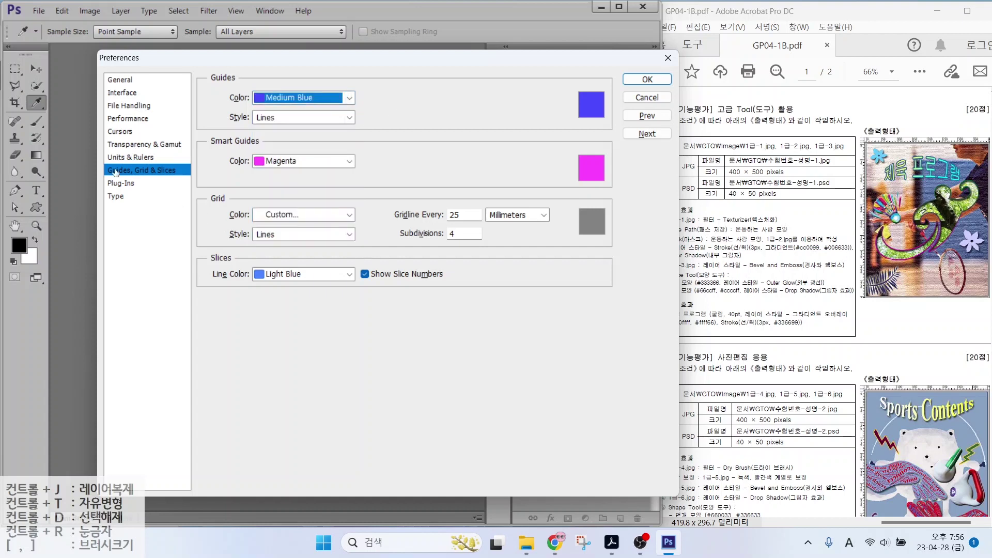
left_click(112, 173)
Show the Type page, leaving Show Font Names in English unchecked
left_click(117, 196)
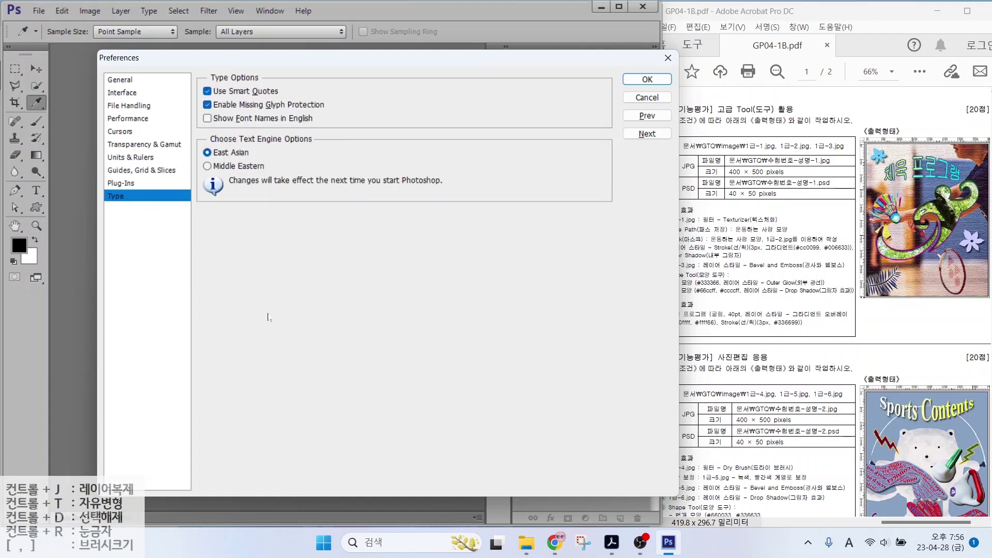
key("alt")
left_click_drag(192, 112, 331, 127)
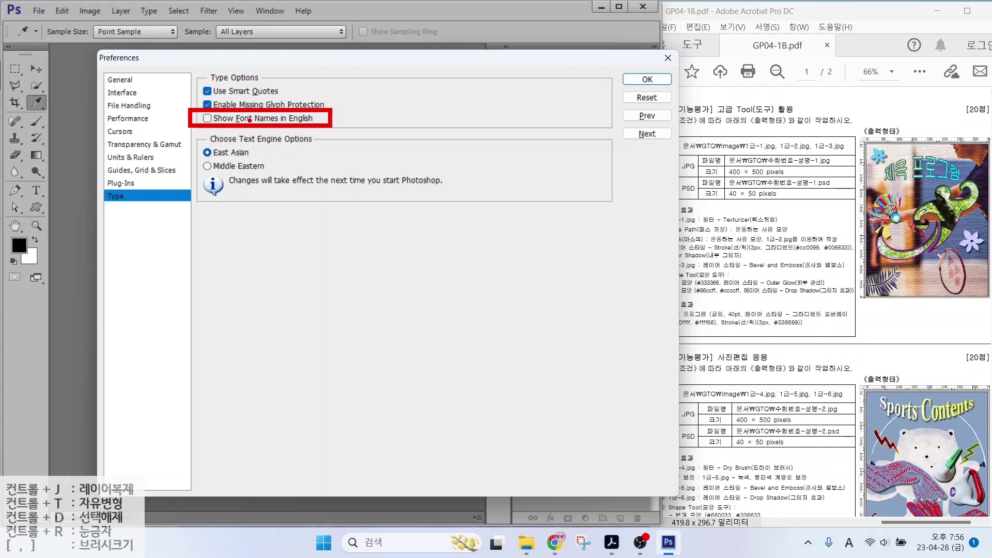
Confirm the Preferences with OK, returning to the empty workspace beside the exam PDF
left_click(647, 79)
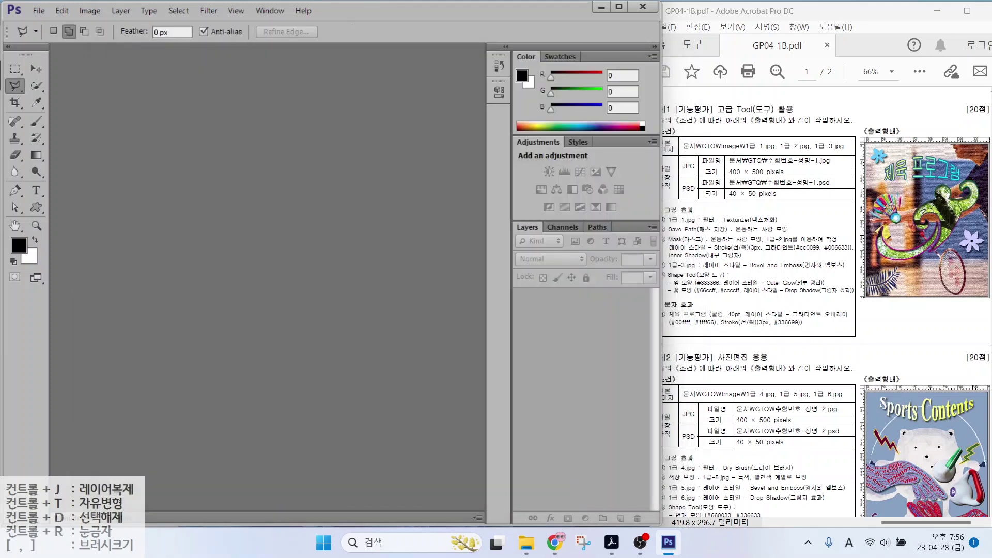
left_click(362, 236)
left_click_drag(722, 163, 854, 163)
left_click_drag(722, 179, 795, 179)
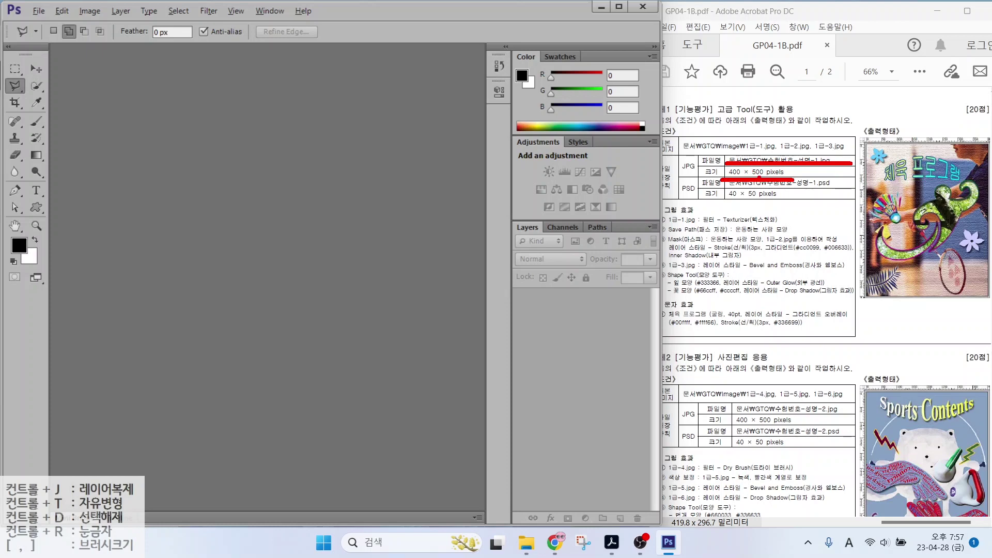
Start a new document and name it with the exam number and the examinee's name
key("Escape")
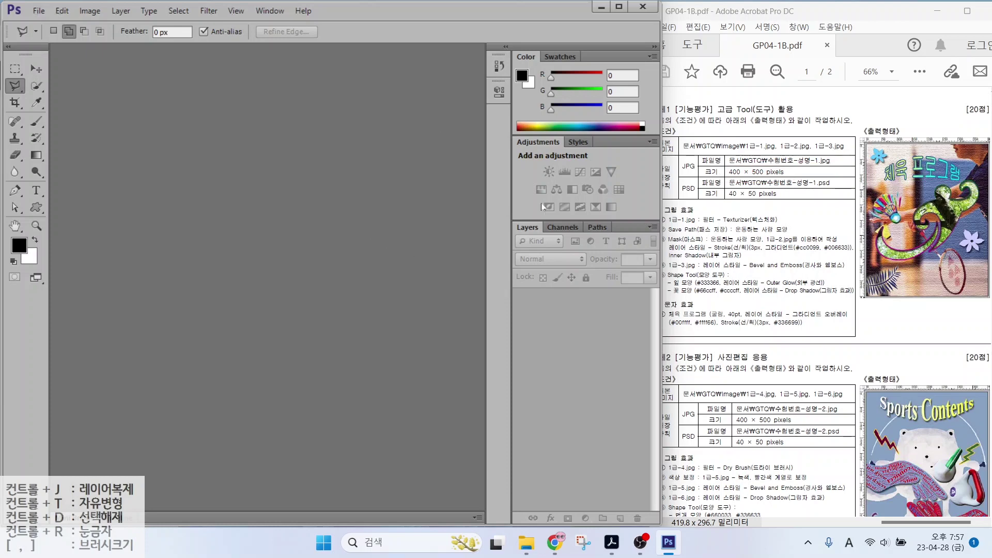
left_click(45, 12)
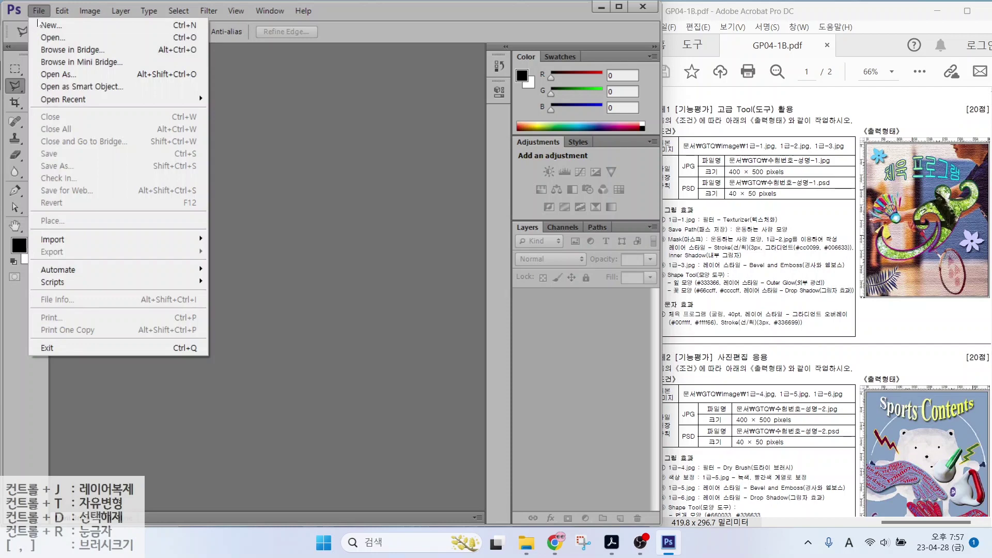
left_click(43, 25)
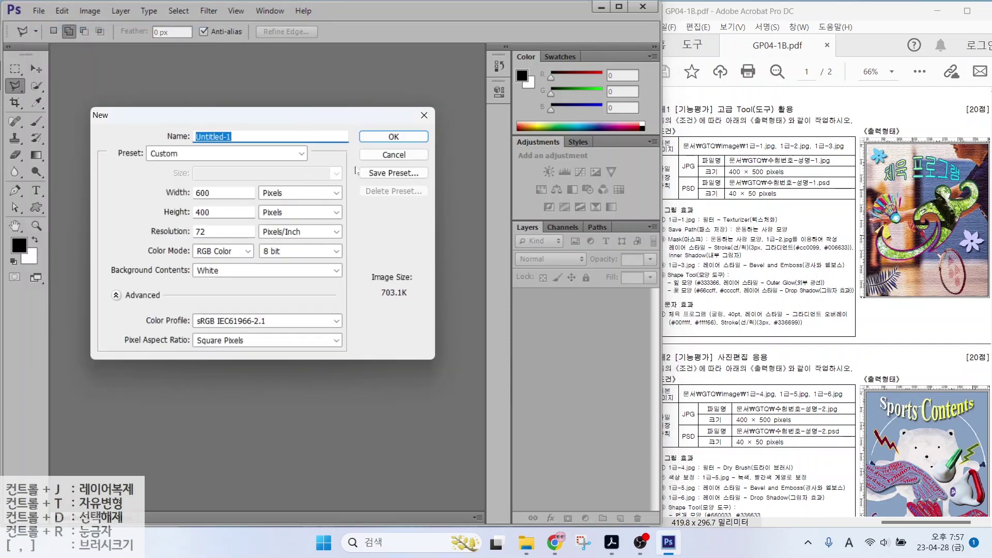
type("12345678-")
key("Hangul")
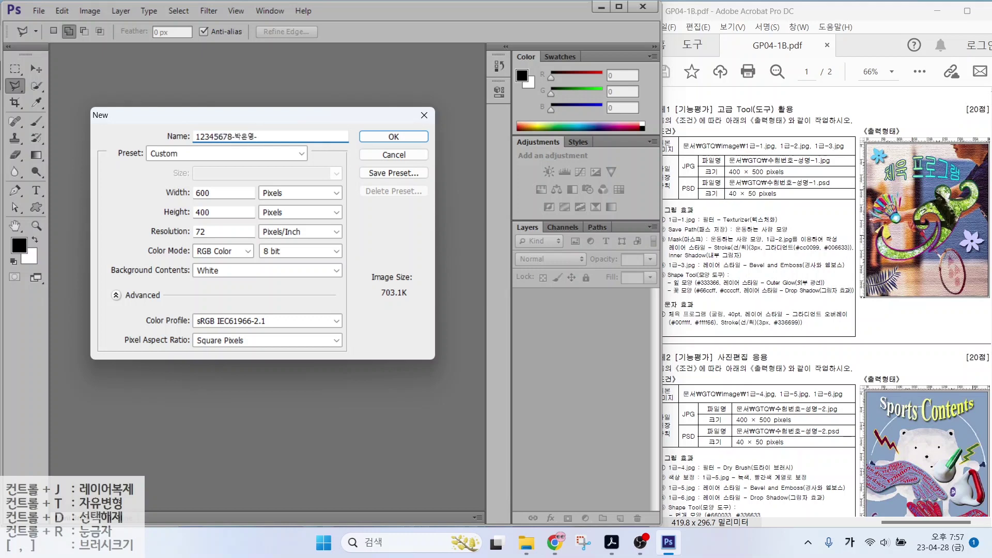
type("1")
key("alt")
mouse_move(296, 200)
left_mouse_down()
mouse_move(261, 229)
mouse_move(252, 185)
mouse_move(298, 176)
mouse_move(293, 208)
left_mouse_up()
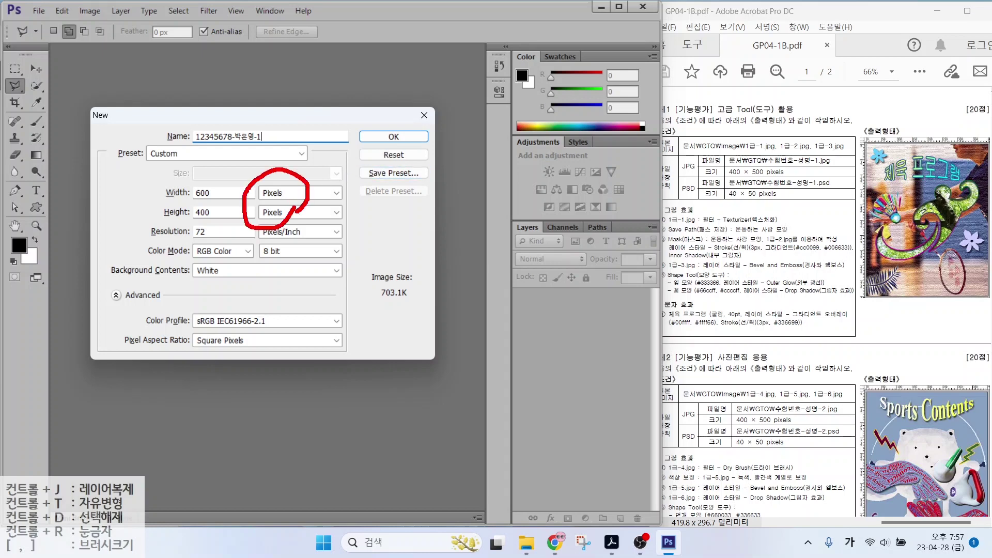
Set the new document to 400 × 500 pixels, 72 pixels/inch, RGB Color, white background
key("alt+n")
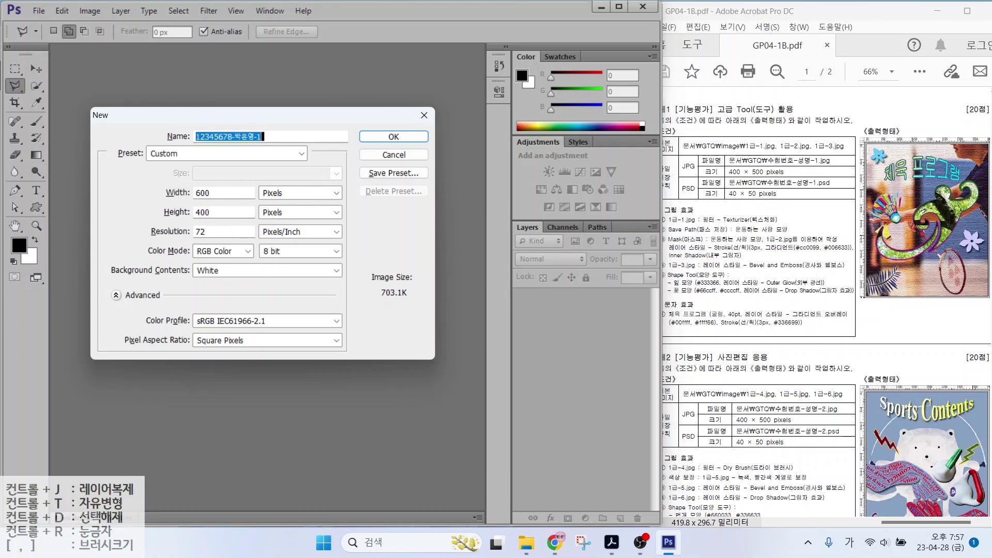
key("alt+w")
type("400")
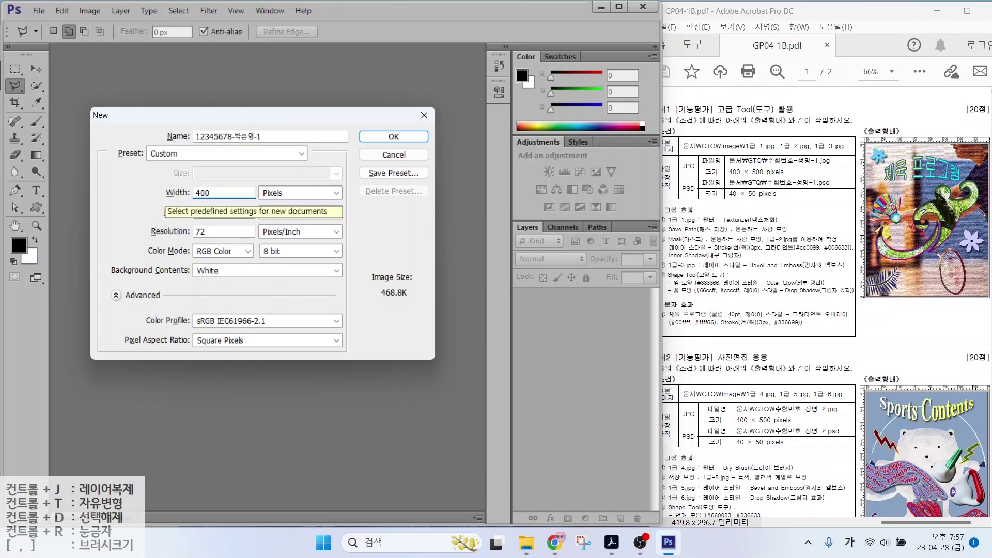
key("Tab")
key("Tab")
type("500")
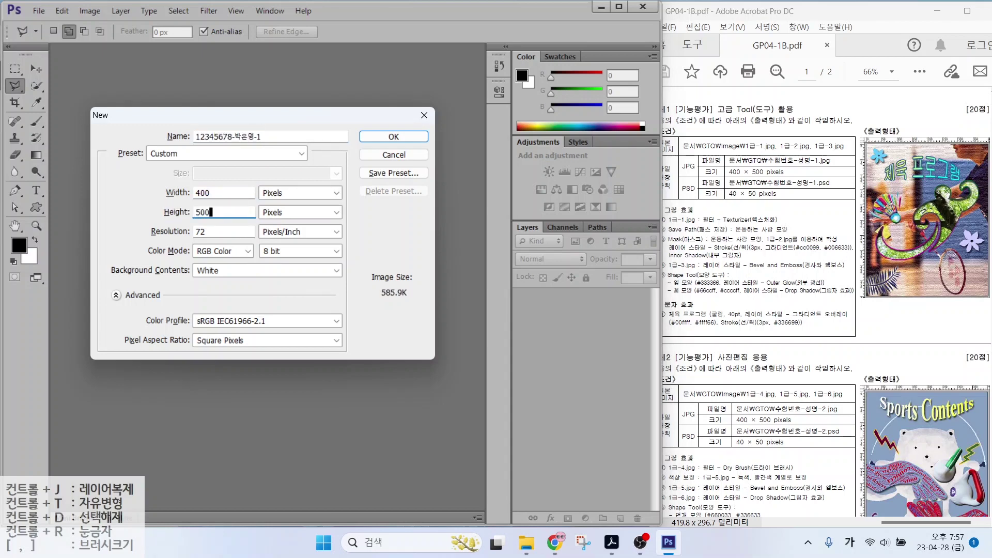
key("alt")
left_click_drag(161, 242, 234, 243)
left_click_drag(156, 262, 251, 262)
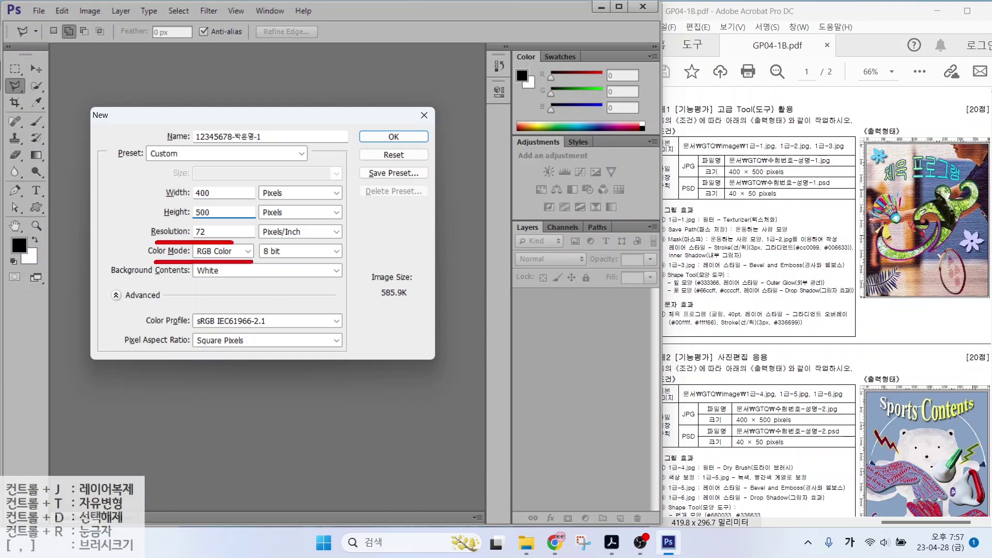
left_click_drag(161, 282, 244, 282)
left_click_drag(155, 221, 147, 249)
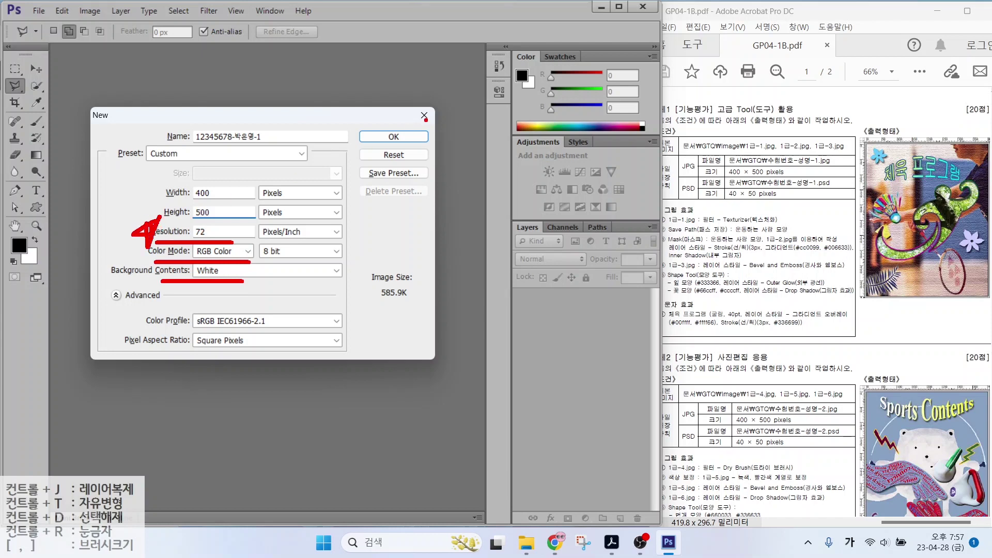
Create the 400 × 500 document, confirm View > Rulers is on, and fit it on screen
left_click(394, 136)
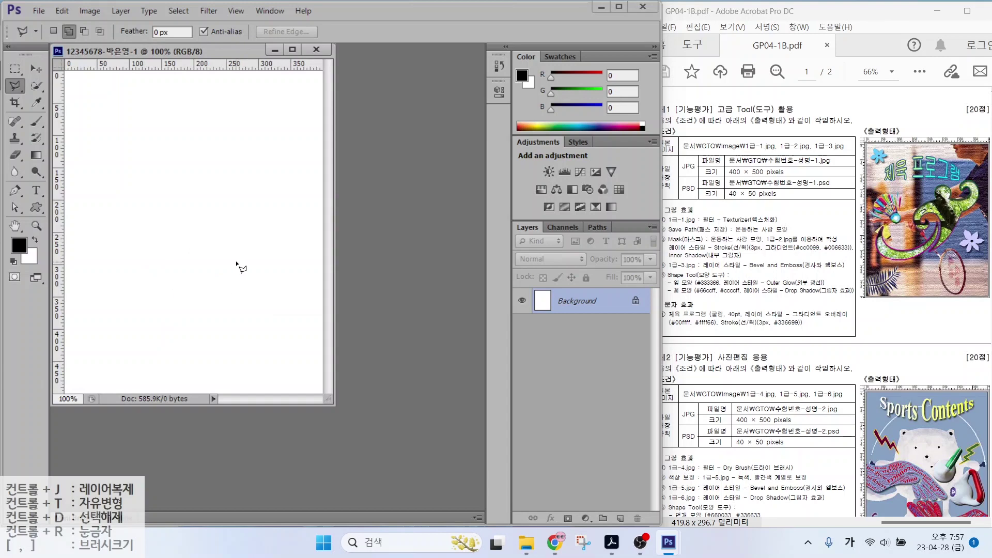
key("alt+2")
mouse_move(242, 62)
left_mouse_down()
mouse_move(287, 28)
mouse_move(243, 2)
mouse_move(249, 18)
left_mouse_up()
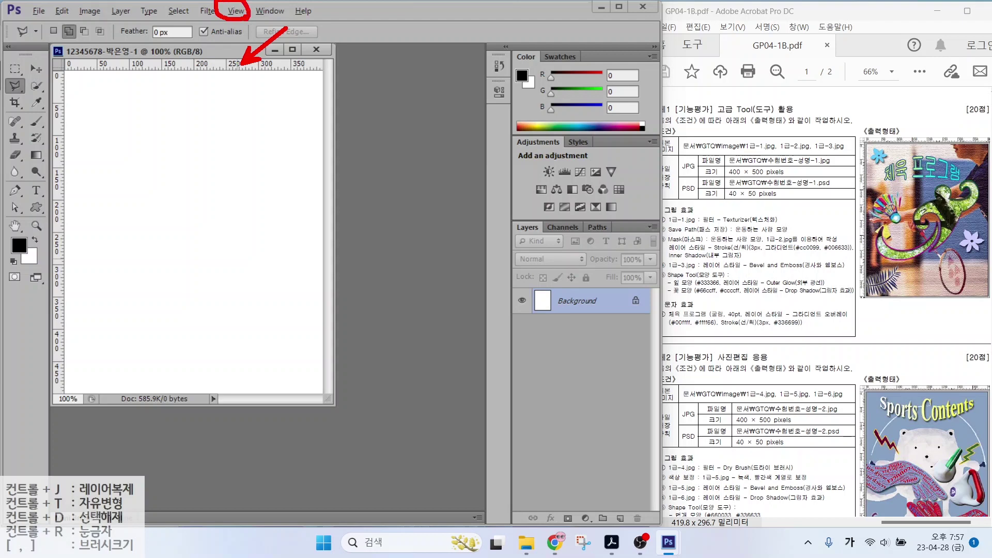
key("Escape")
left_click(236, 12)
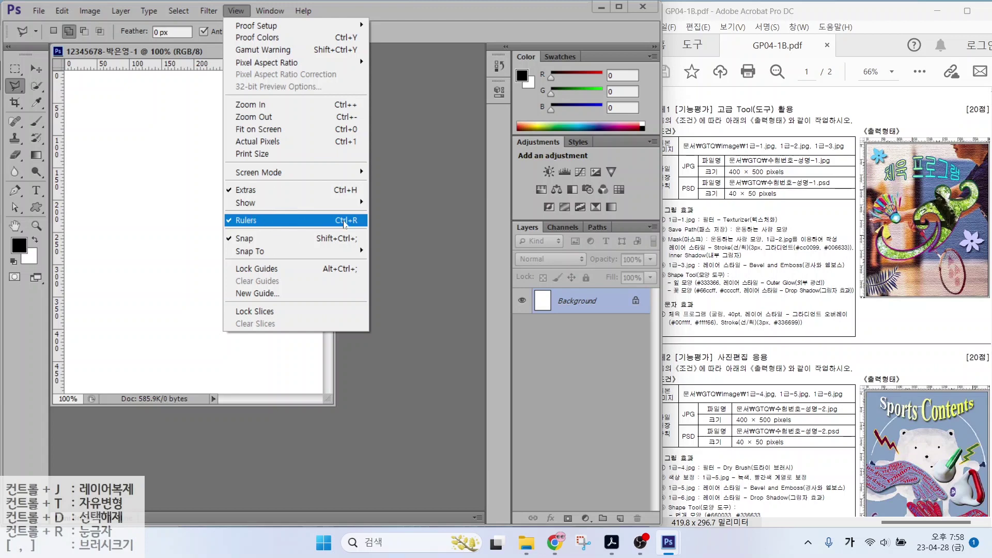
double_click(15, 226)
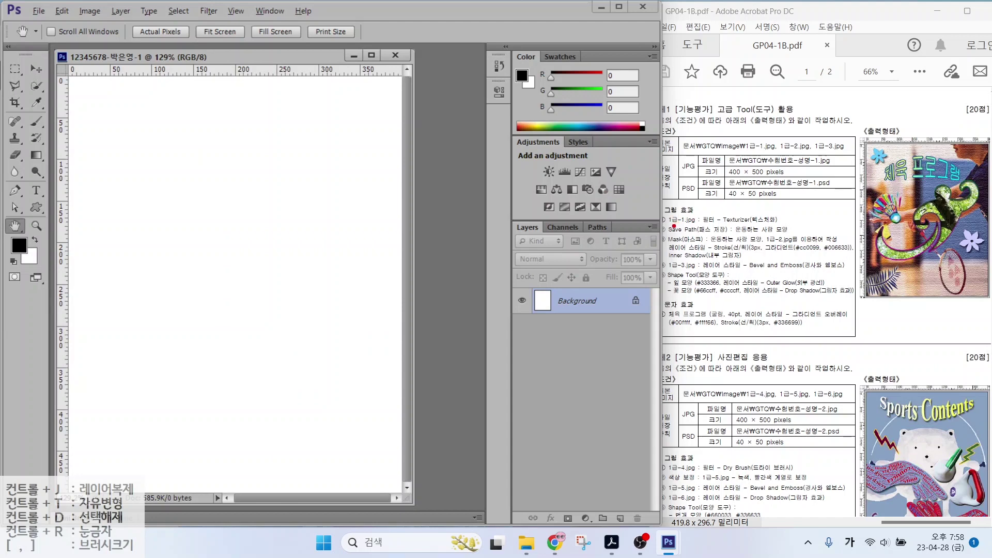
left_click_drag(672, 226, 786, 226)
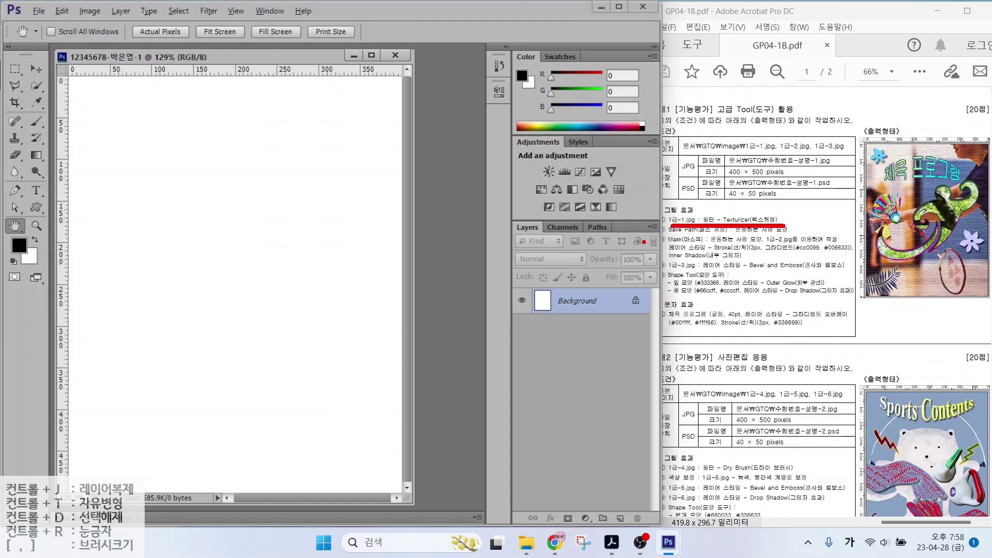
key("Escape")
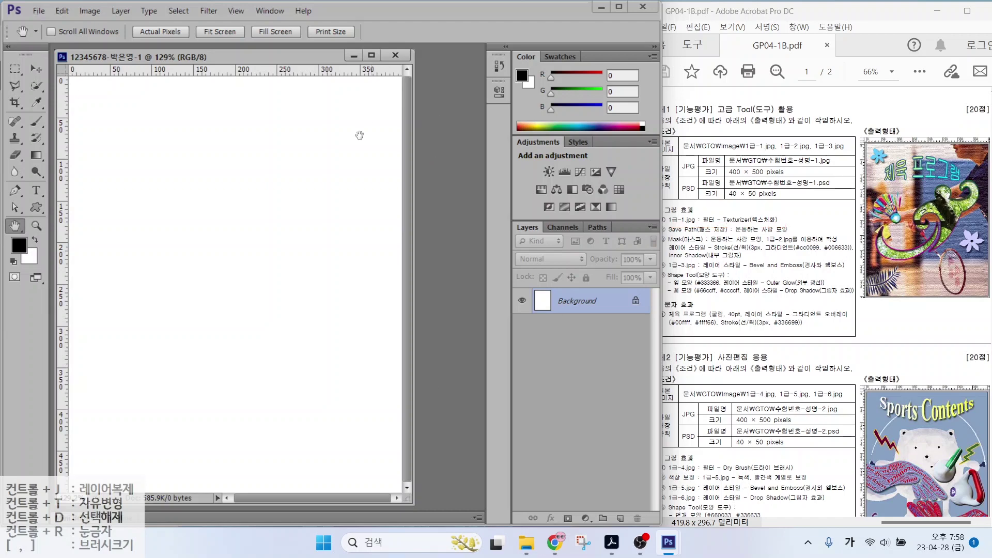
left_click(38, 11)
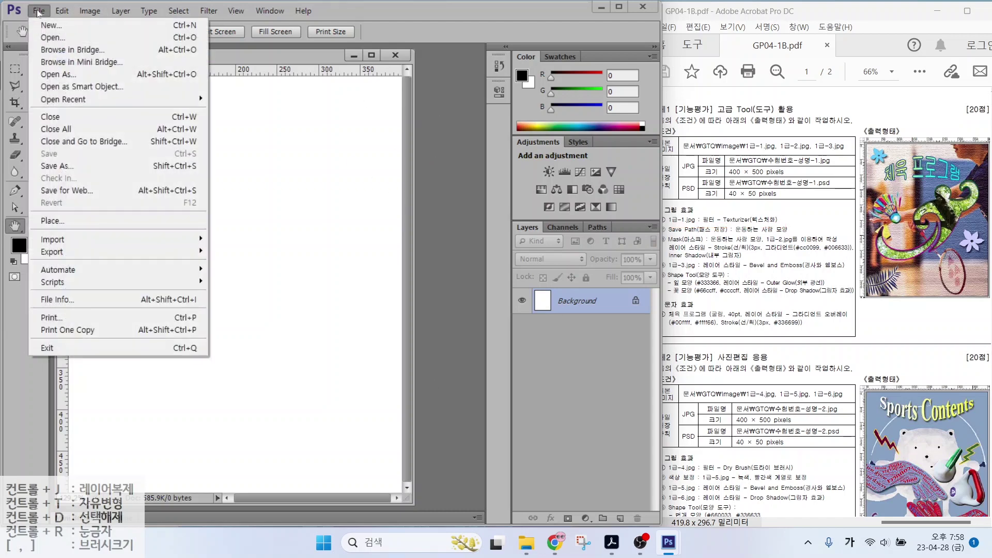
Open 1급-1.jpg from the GTQ image folder in Documents
left_click(51, 38)
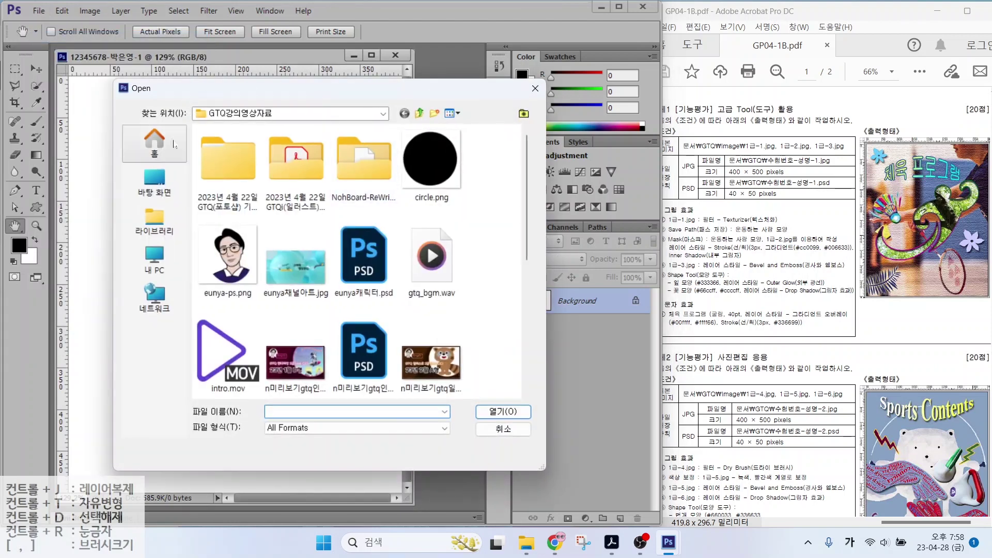
left_click(154, 225)
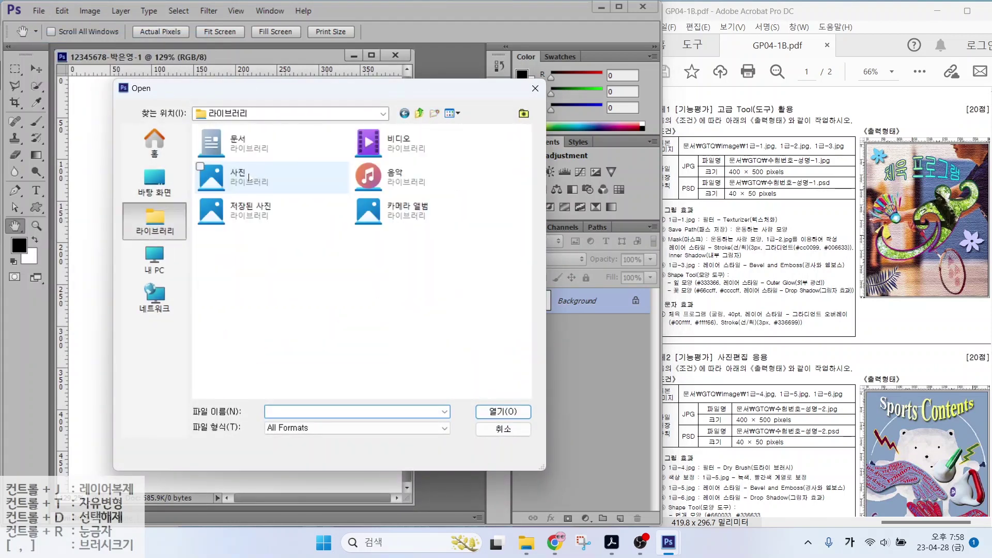
double_click(242, 139)
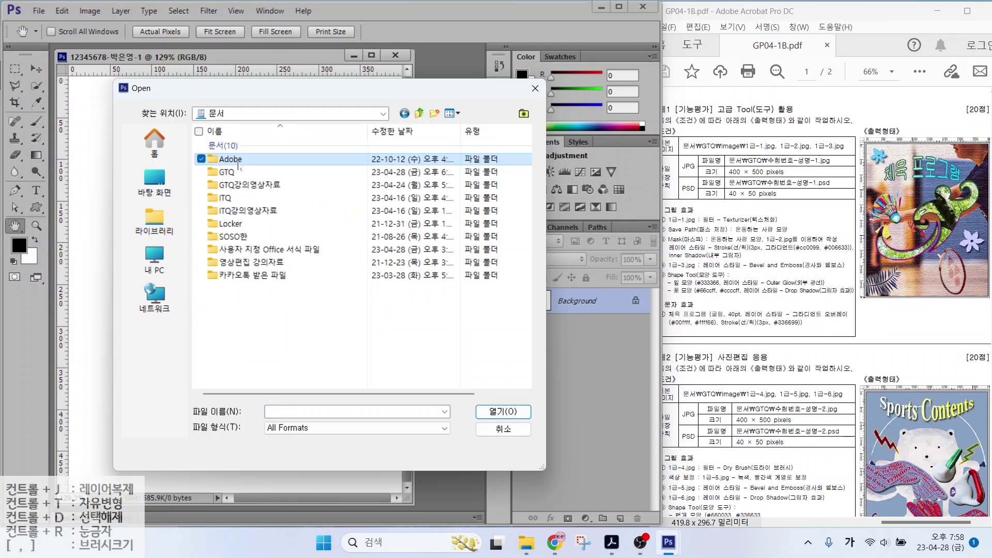
left_click(234, 174)
double_click(234, 174)
double_click(231, 147)
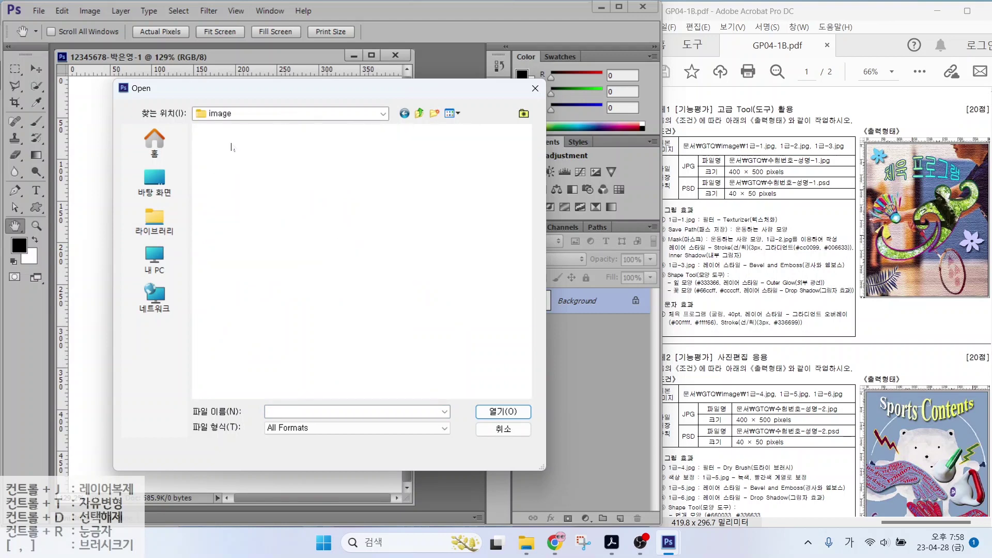
left_click(217, 147)
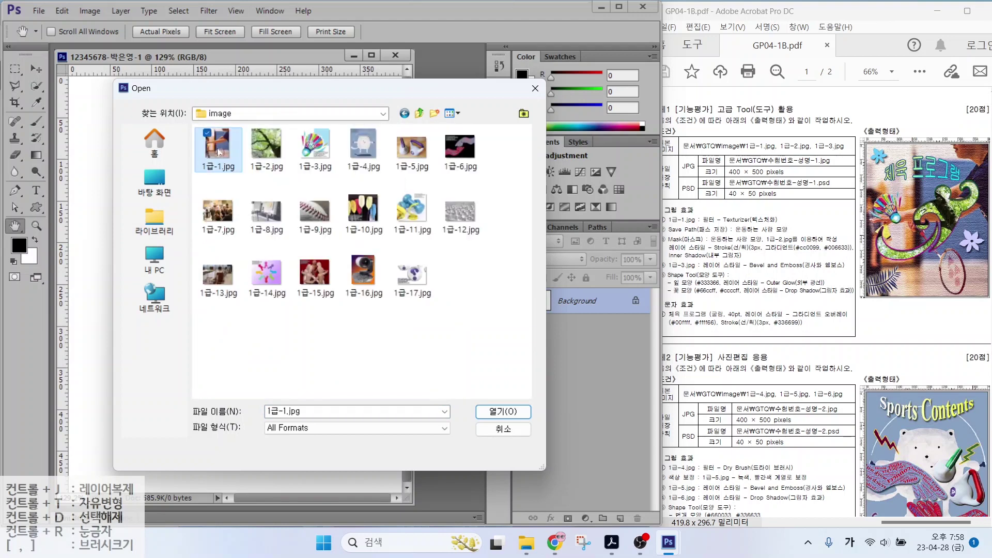
left_click(504, 412)
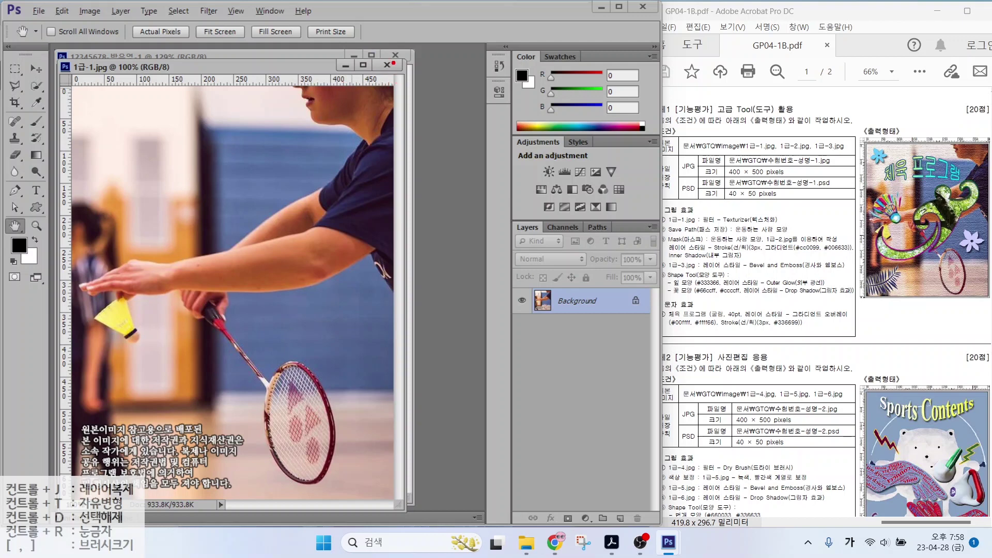
Resize the badminton photo to 400 pixels wide (514 high) with proportions constrained
mouse_move(394, 62)
left_mouse_down()
mouse_move(393, 85)
mouse_move(409, 85)
mouse_move(402, 93)
mouse_move(413, 79)
mouse_move(440, 89)
left_mouse_up()
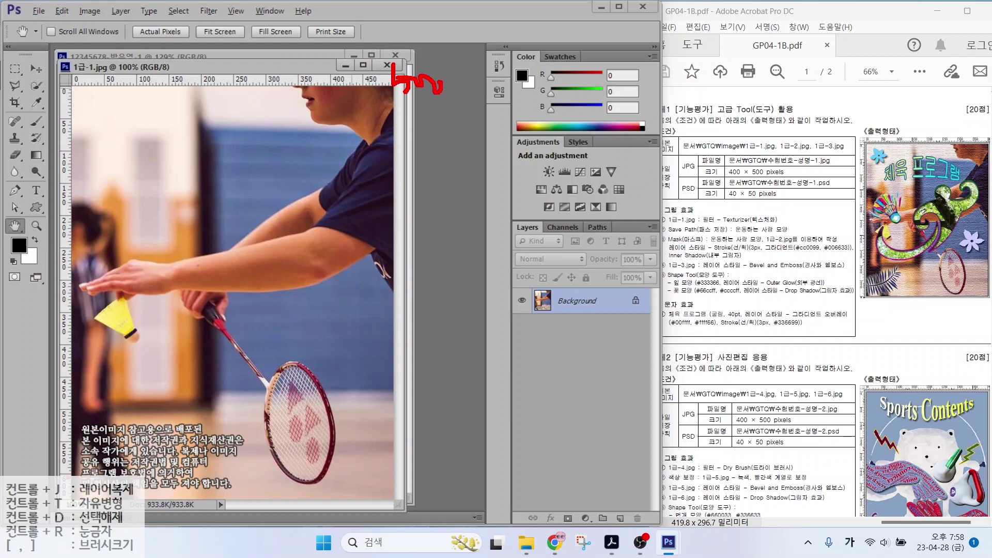
key("Escape")
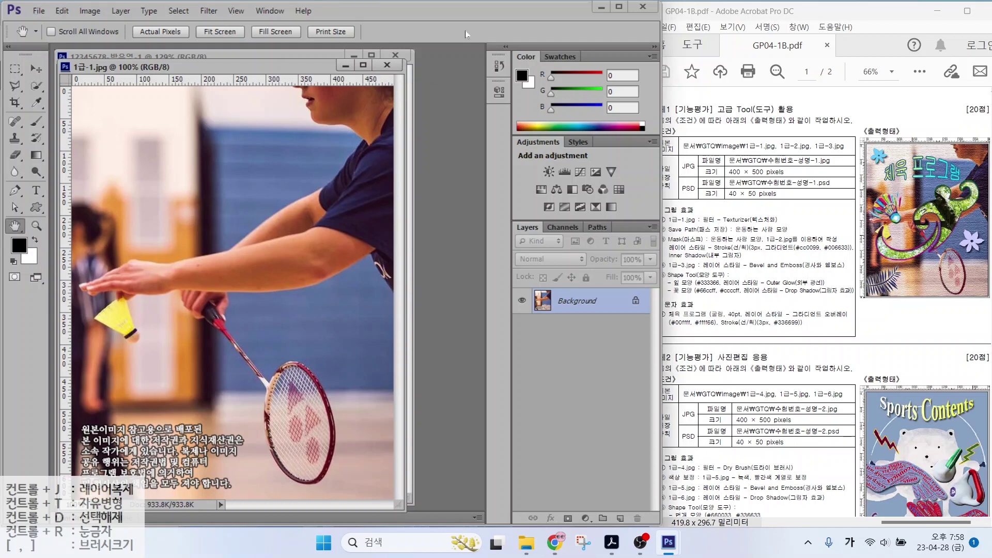
left_click(86, 11)
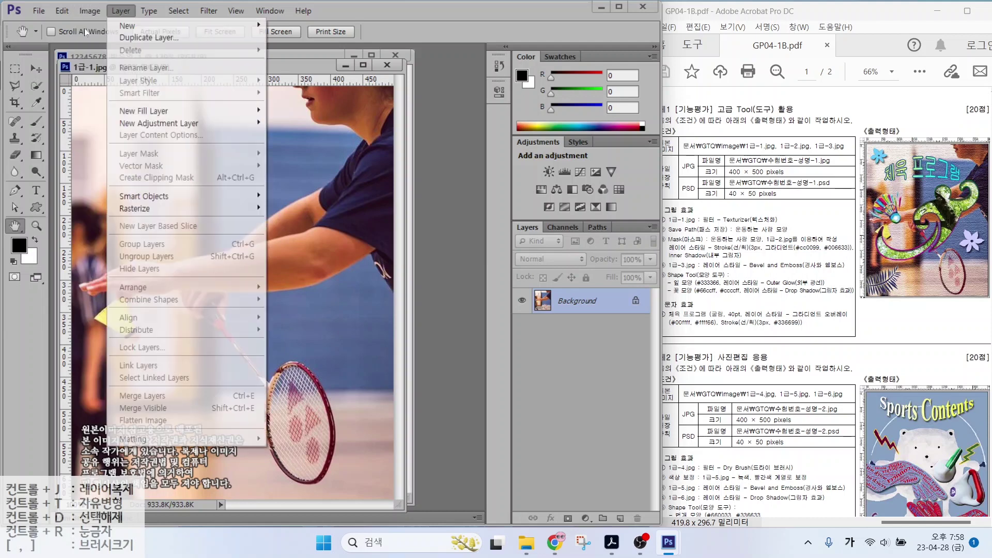
left_click(107, 104)
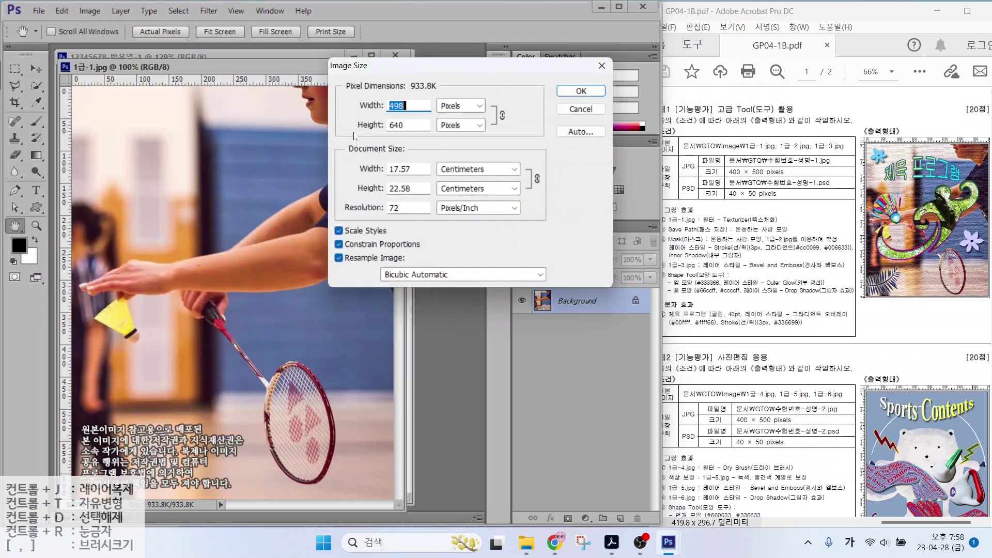
type("400")
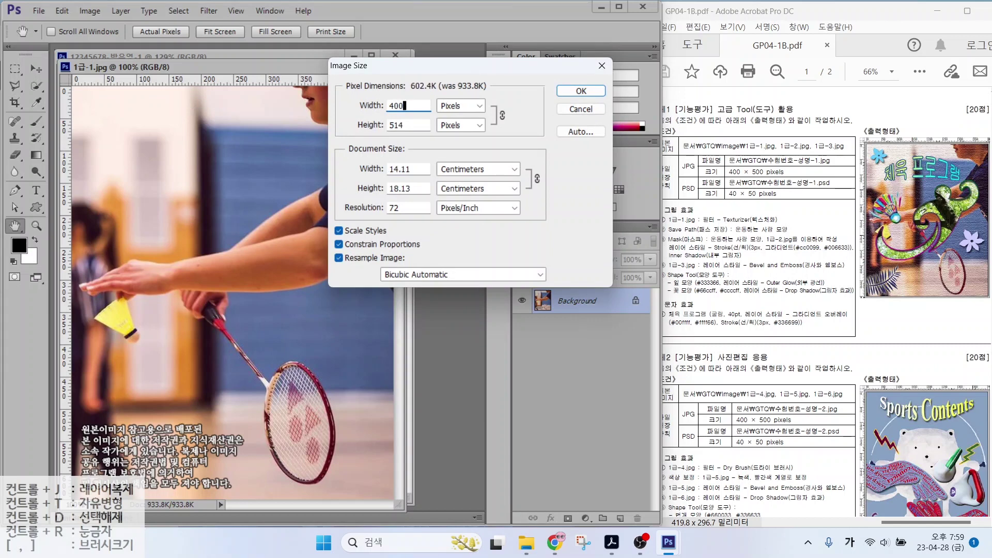
key("Tab")
type("500")
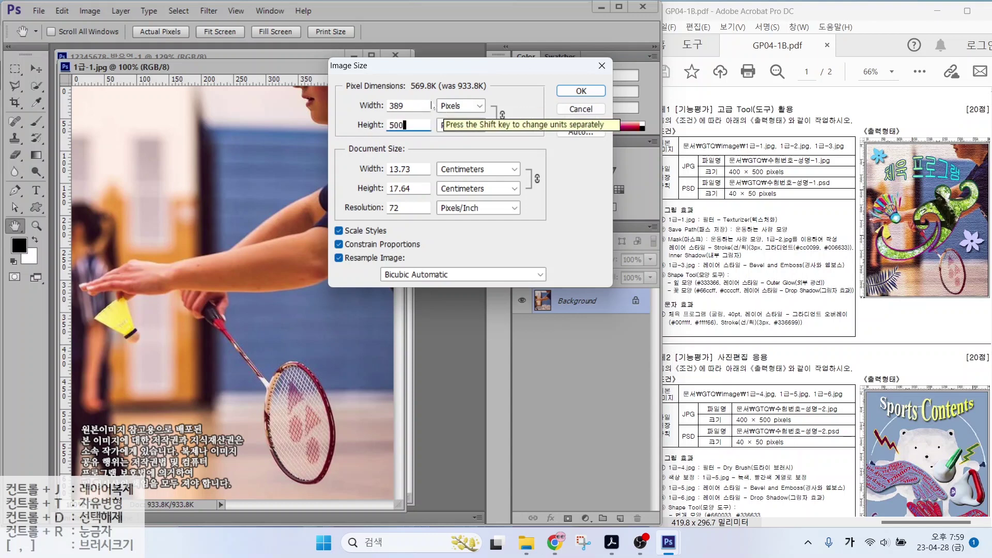
double_click(420, 105)
type("400")
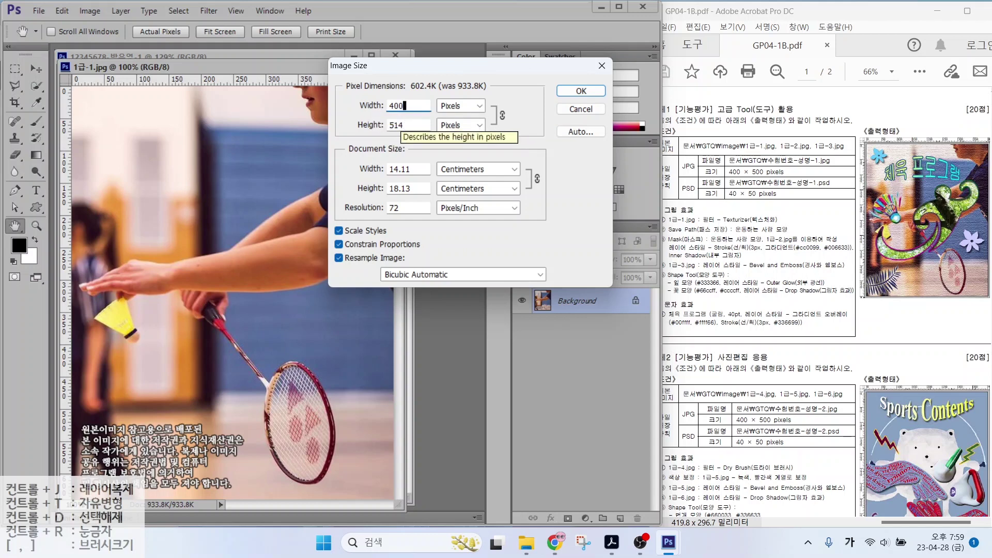
left_click(581, 92)
left_click_drag(204, 70, 414, 106)
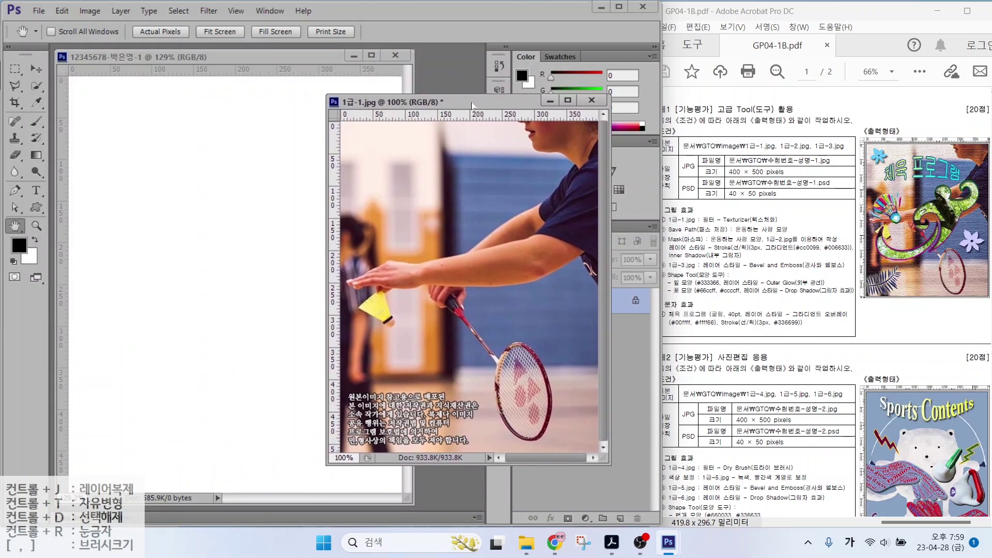
Dock the photo window as a tab beside the exam document
left_click(36, 69)
left_click_drag(405, 204, 207, 182)
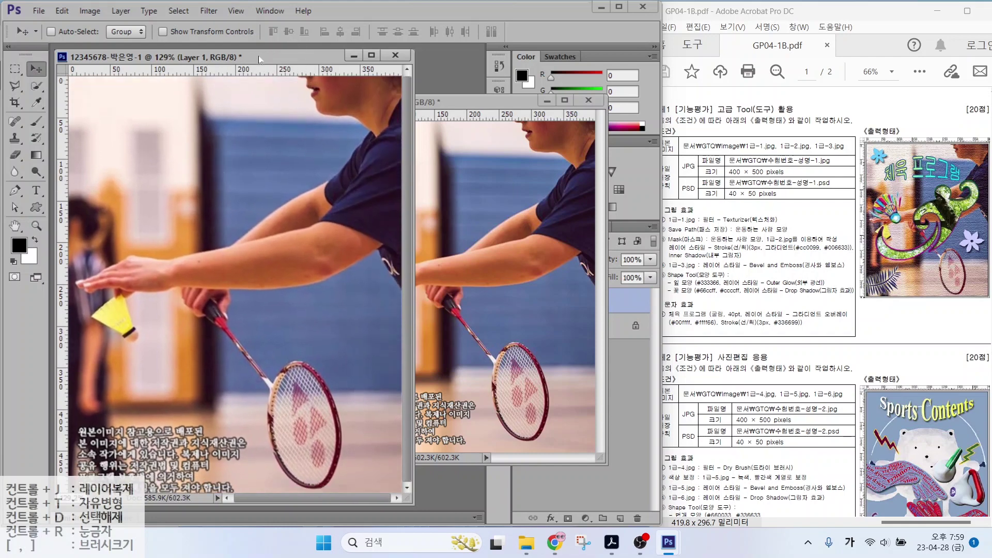
mouse_move(205, 59)
left_mouse_down()
mouse_move(214, 60)
mouse_move(213, 43)
left_mouse_up()
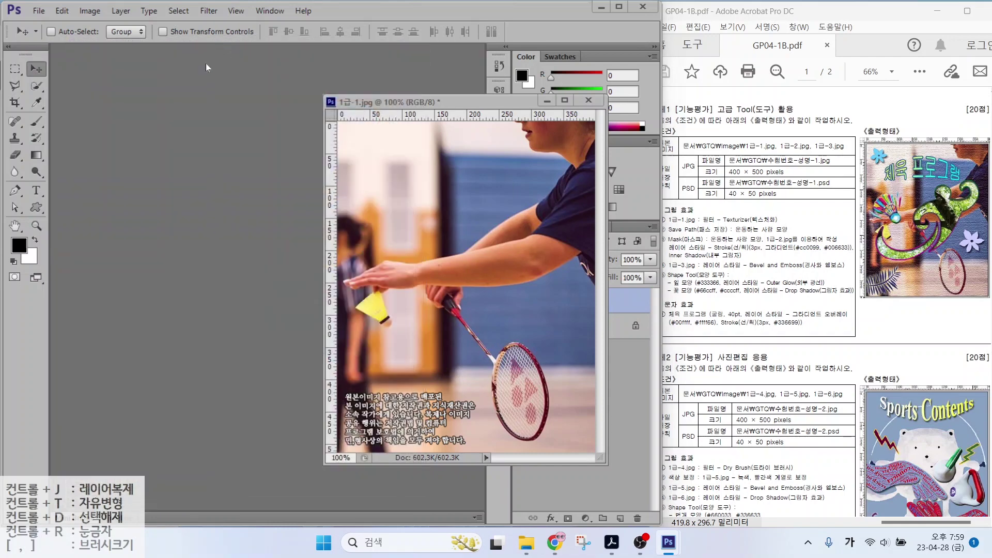
left_click_drag(370, 105, 223, 54)
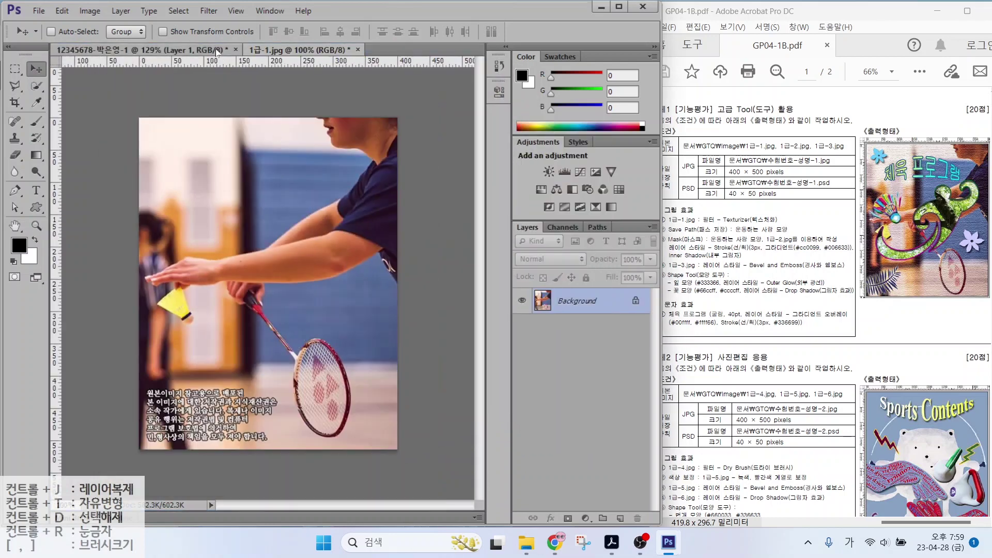
left_click(230, 51)
left_click(264, 50)
left_click(214, 52)
left_click(282, 50)
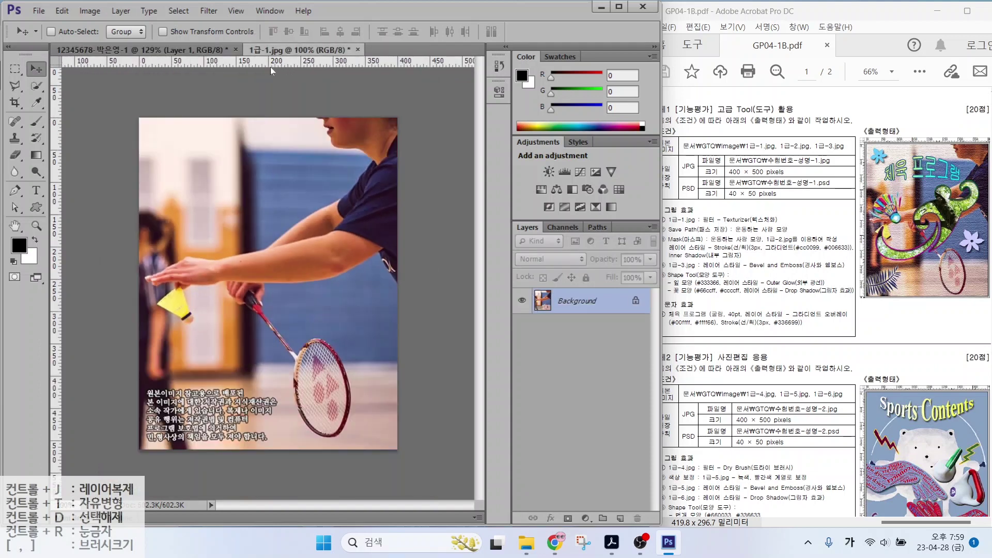
Copy the whole photo and paste it into the exam document as Layer 1
key("ctrl+a")
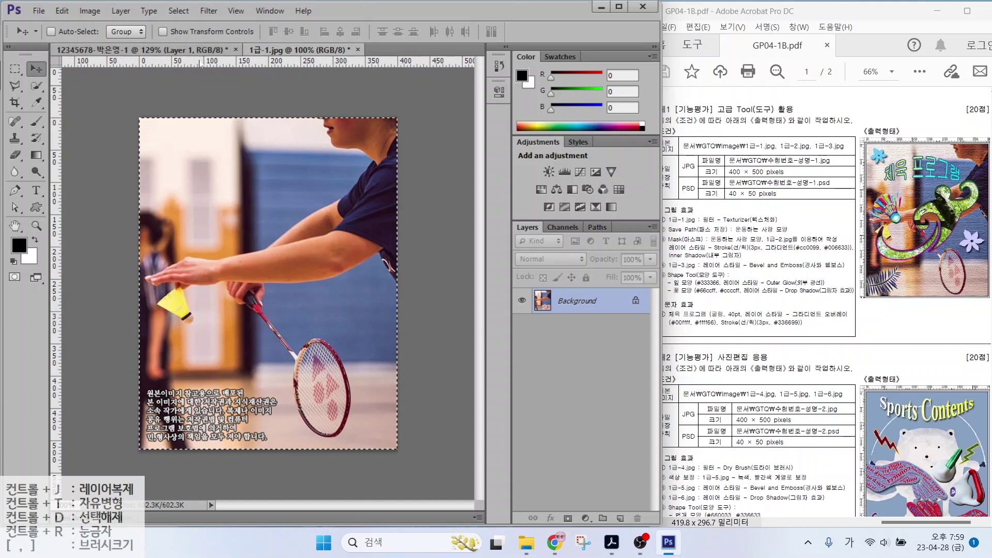
key("ctrl+c")
key("ctrl+Tab")
key("ctrl+v")
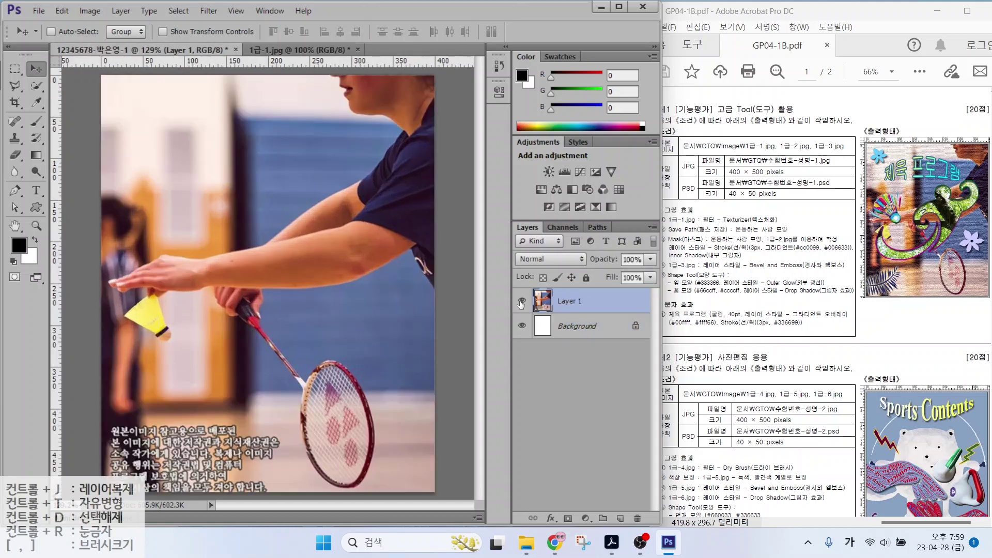
left_click(522, 302)
key("ctrl+v")
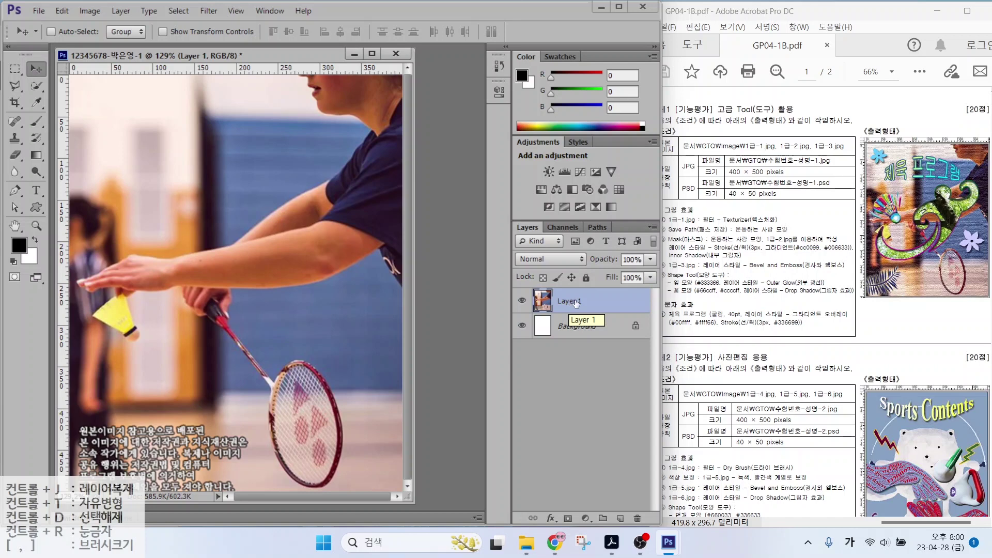
Rename Layer 1 to '1-1' in the Layers panel
double_click(568, 302)
type("1-1")
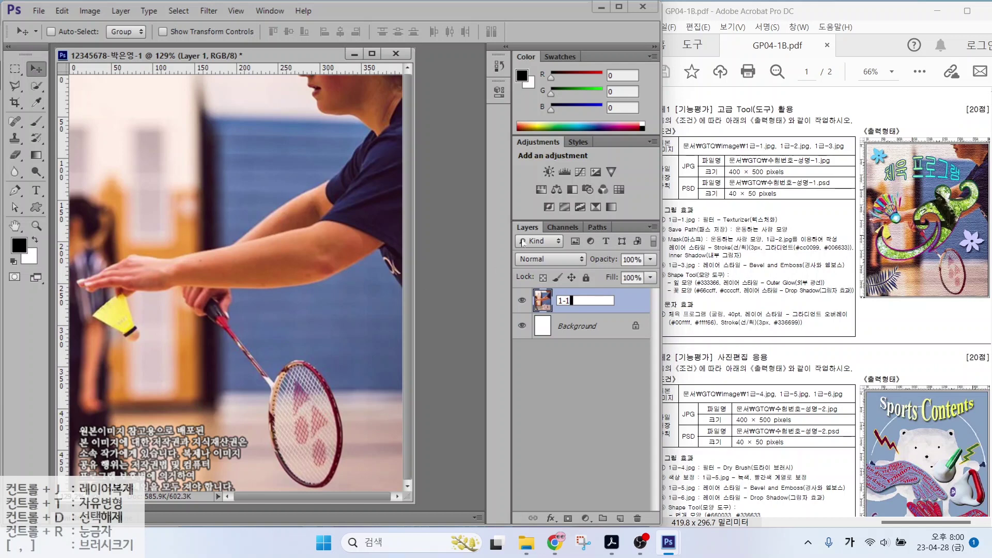
key("Return")
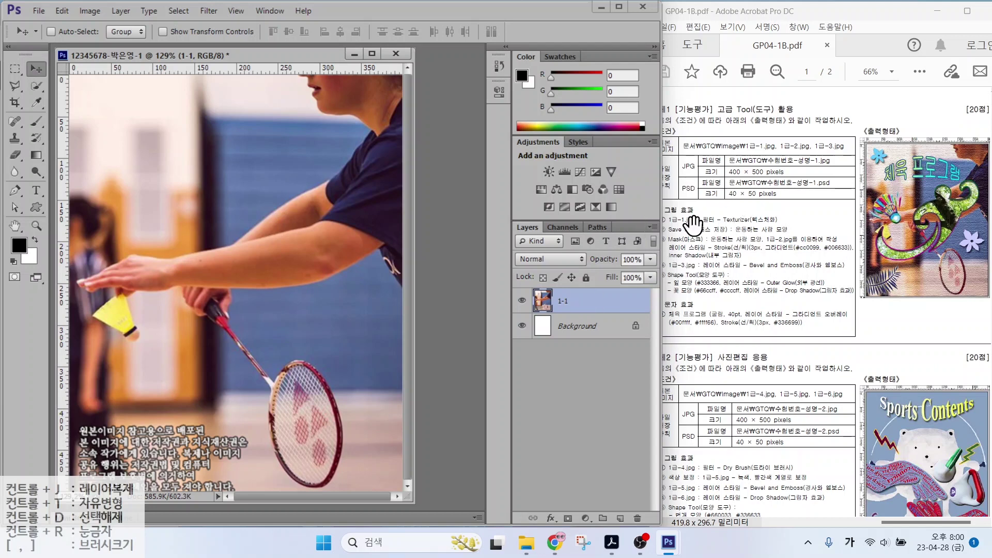
Apply the Canvas Texturizer filter from the Filter Gallery's Texture group to the 1-1 layer
left_click(216, 11)
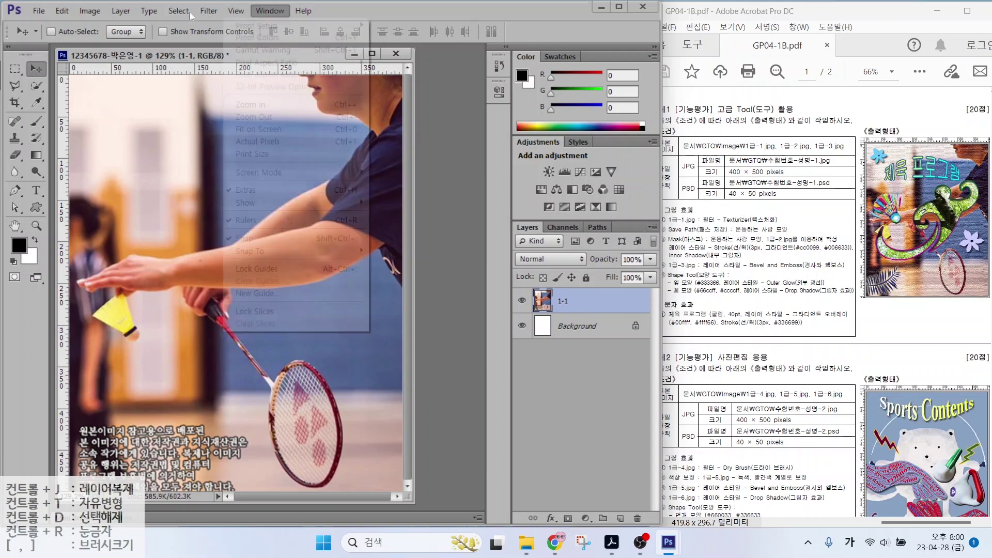
left_click(220, 64)
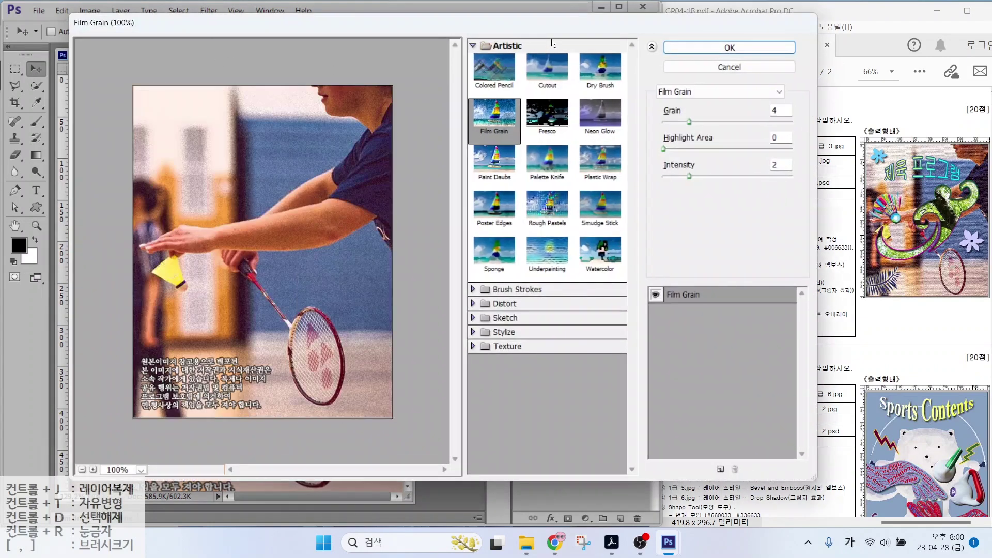
left_click(473, 47)
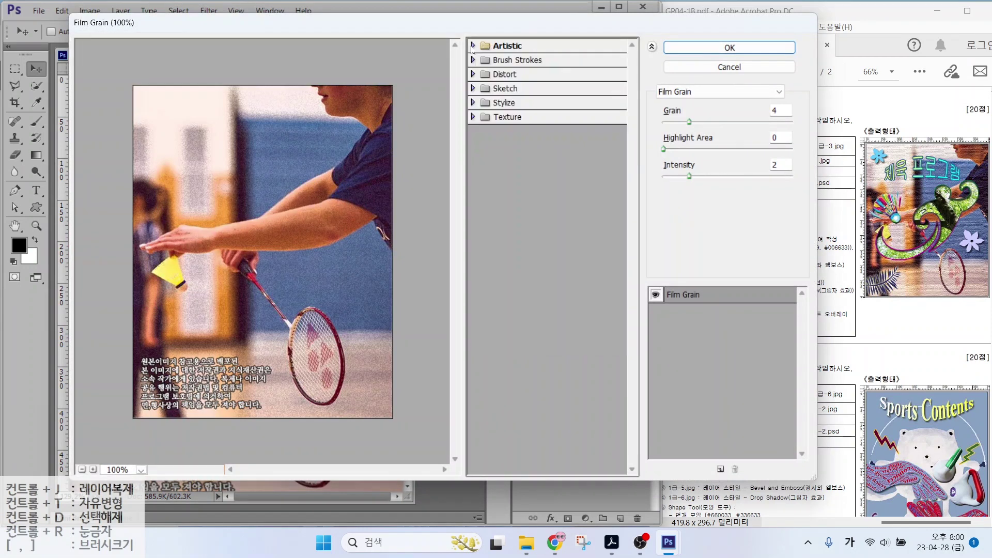
left_click(473, 117)
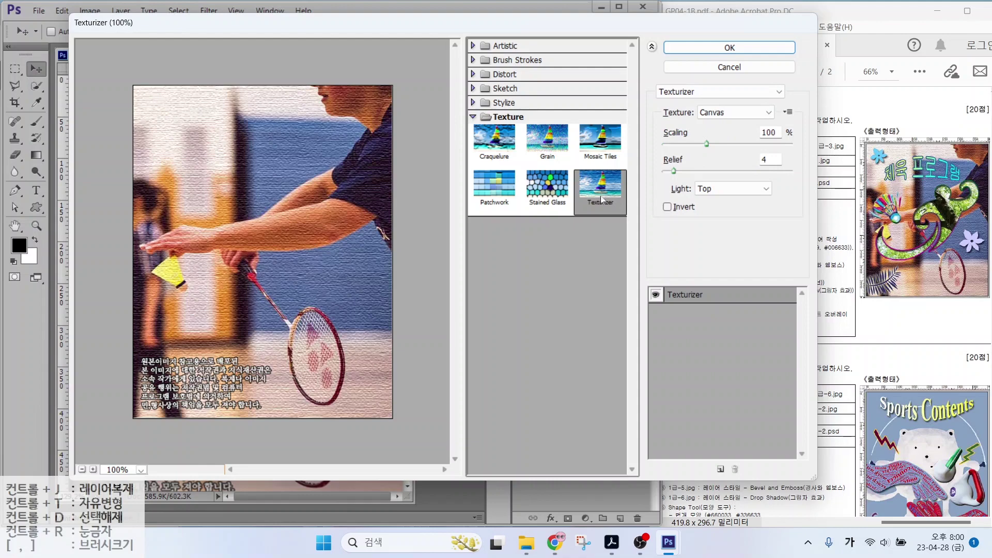
left_click(726, 48)
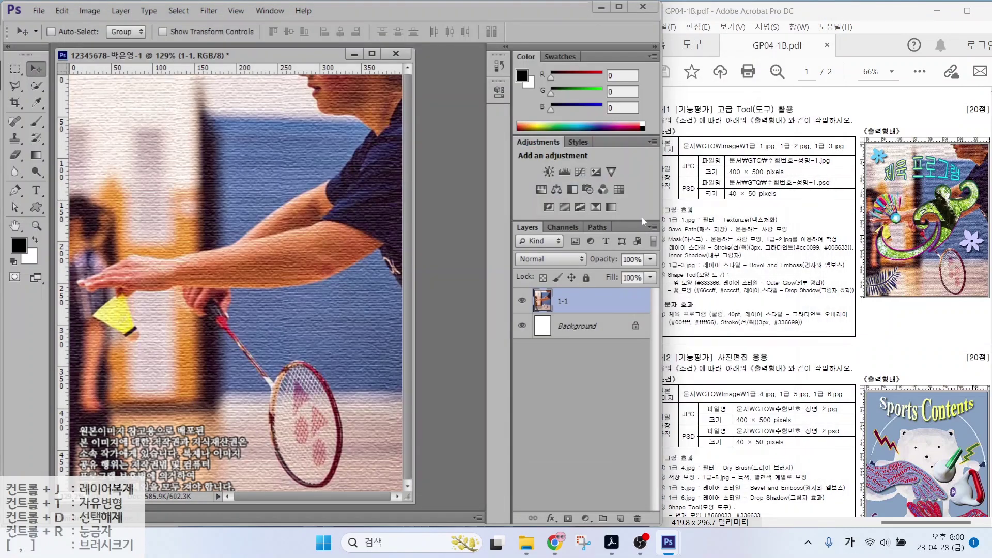
Hide the textured 1-1 layer so only the white Background remains visible
left_click_drag(674, 235, 801, 235)
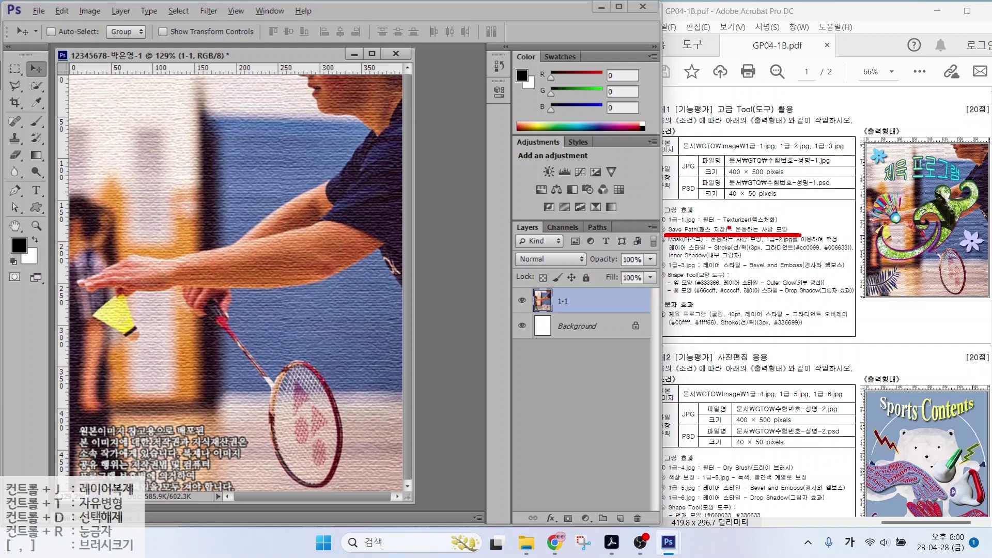
left_click_drag(718, 222, 751, 194)
left_click_drag(843, 258, 991, 258)
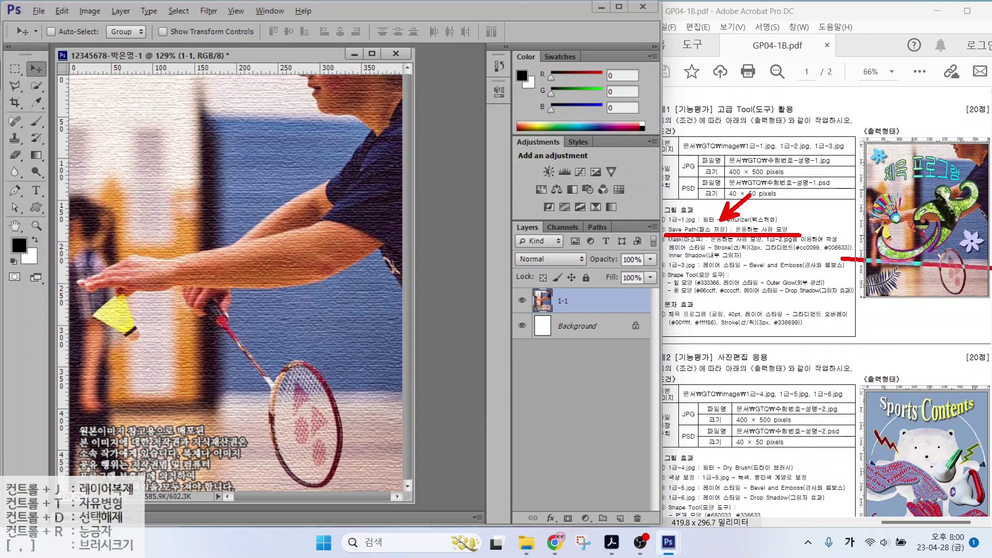
left_click_drag(846, 181, 991, 181)
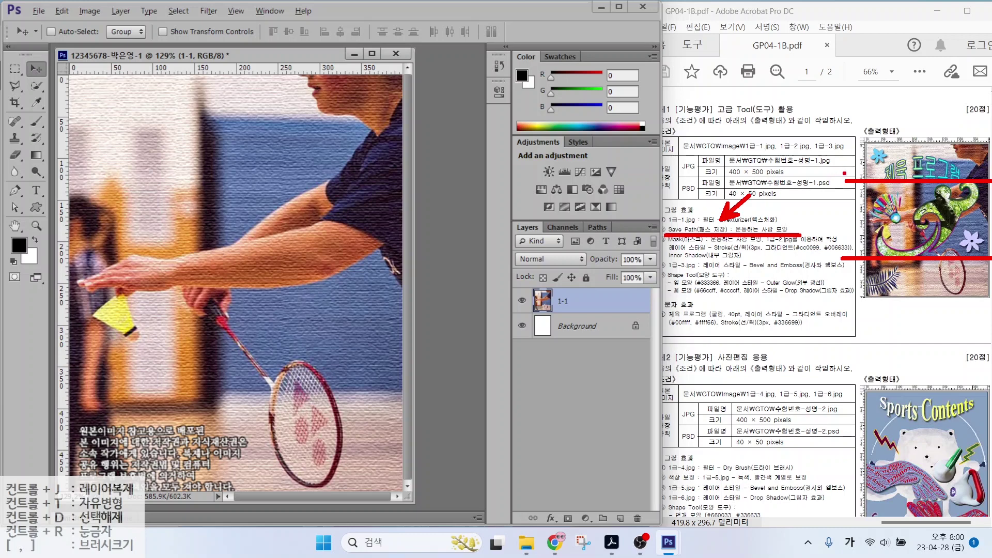
left_click_drag(515, 293, 539, 275)
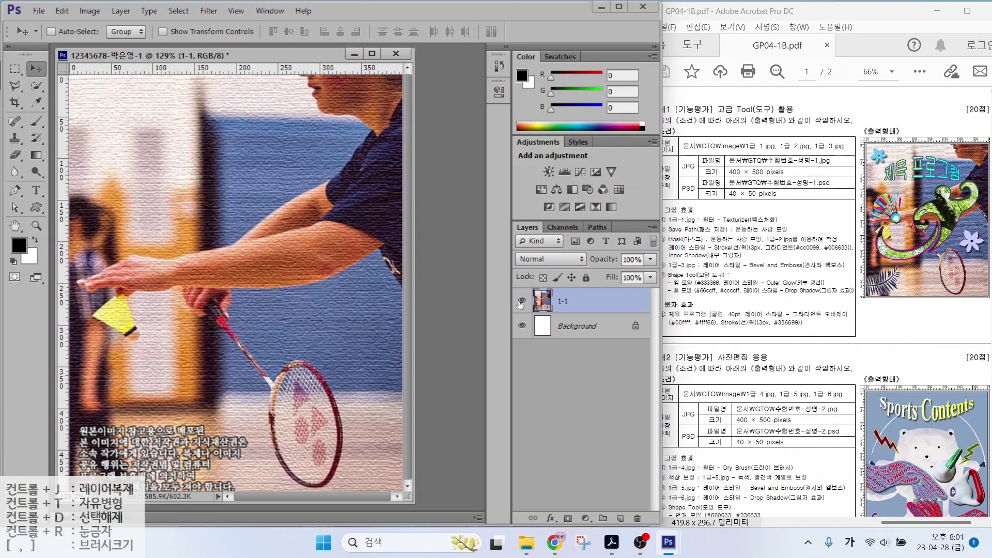
left_click(522, 301)
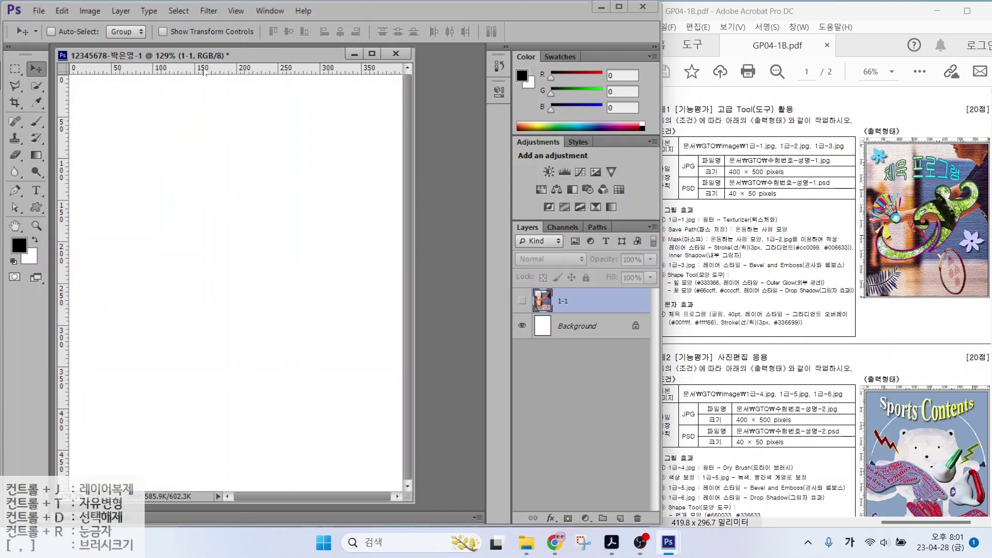
Drag horizontal guides to about Y 102 px and Y 166 px on the canvas
left_click_drag(206, 72, 208, 165)
left_click_drag(209, 68, 217, 385)
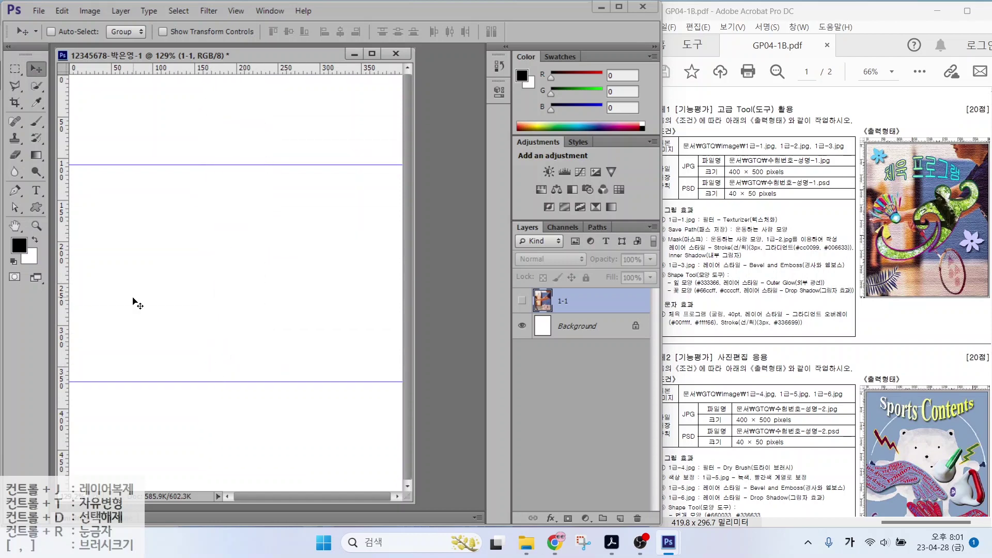
left_click_drag(74, 169, 390, 377)
key("Escape")
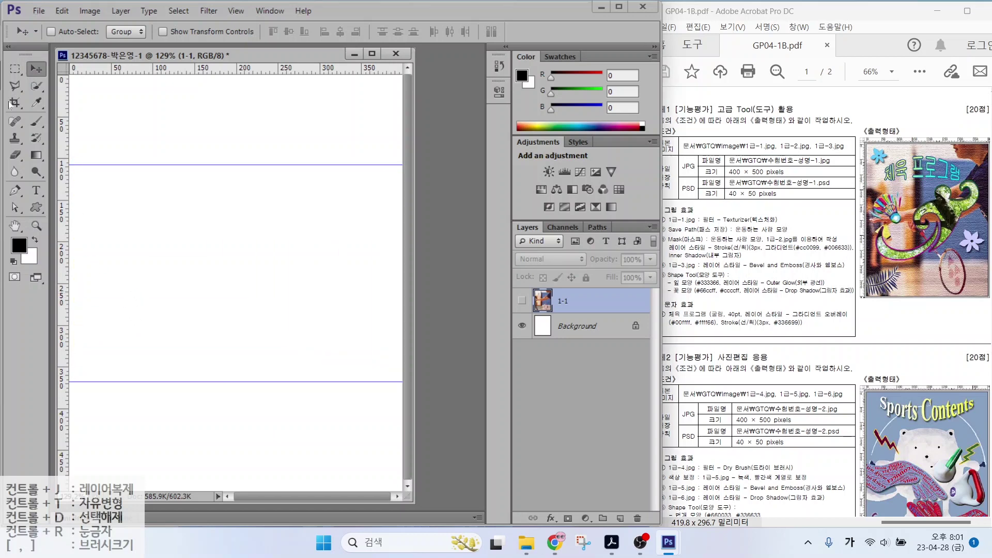
Draw a black 75 × 75 px circle in the upper middle with the Ellipse Tool
left_click(35, 207)
right_click(34, 207)
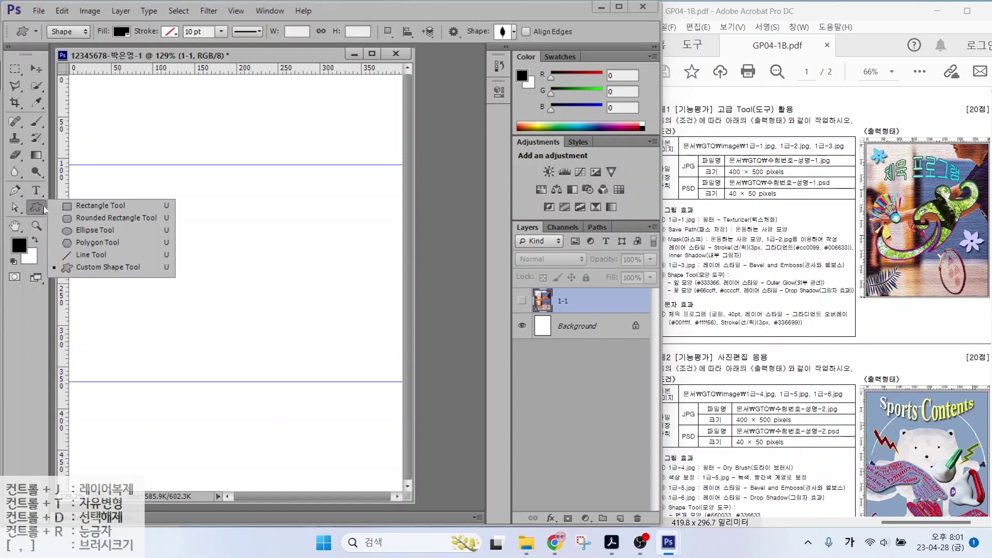
left_click(82, 232)
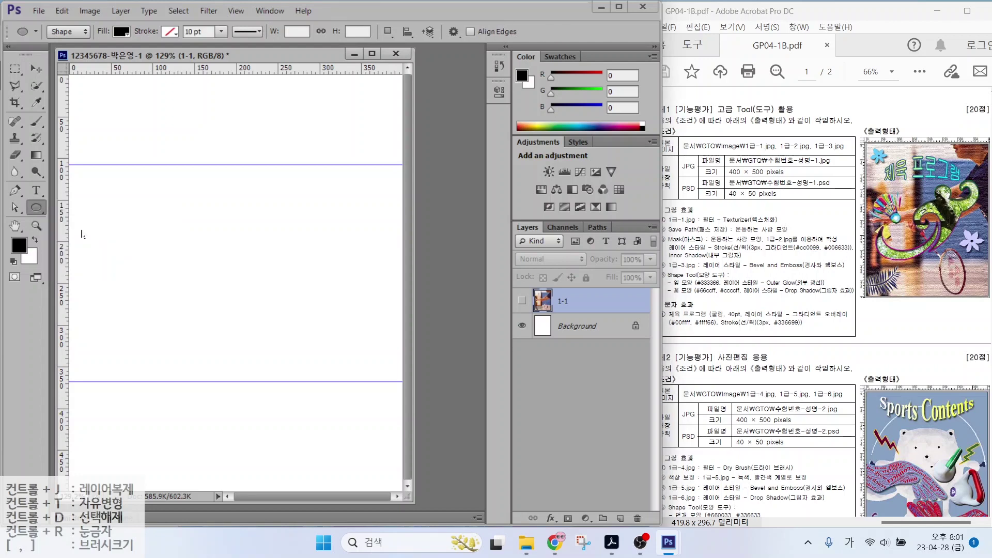
left_click_drag(225, 173, 292, 234)
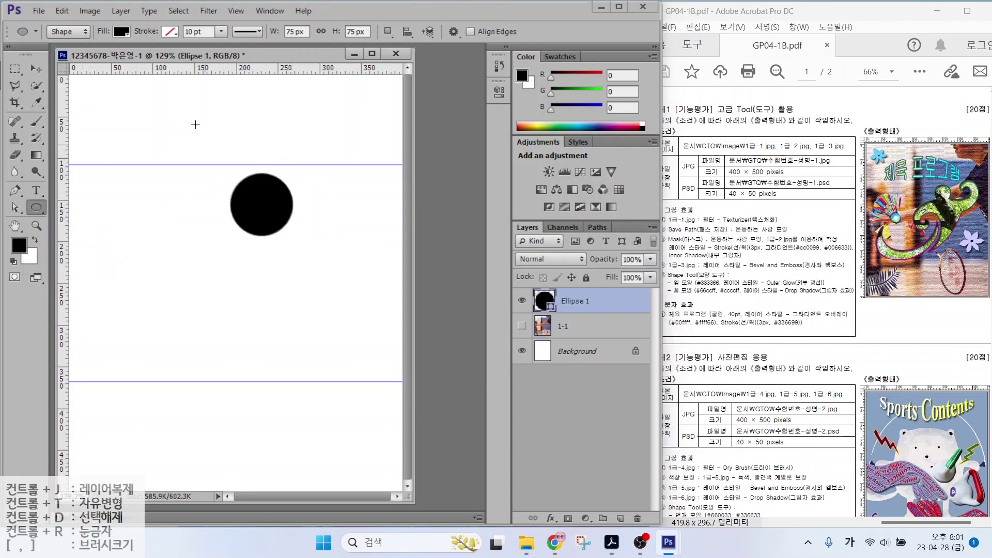
mouse_move(87, 43)
left_mouse_down()
mouse_move(43, 41)
mouse_move(79, 50)
mouse_move(118, 94)
left_mouse_up()
mouse_move(78, 63)
left_mouse_down()
mouse_move(103, 50)
mouse_move(127, 23)
mouse_move(135, 41)
left_mouse_up()
mouse_move(157, 73)
left_mouse_down()
mouse_move(126, 46)
mouse_move(141, 51)
left_mouse_up()
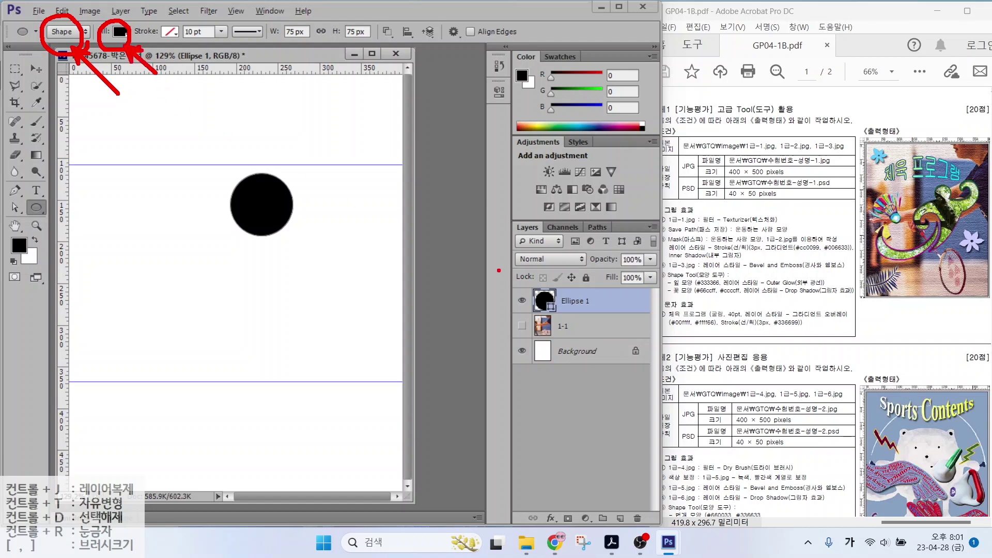
left_click_drag(507, 284, 629, 317)
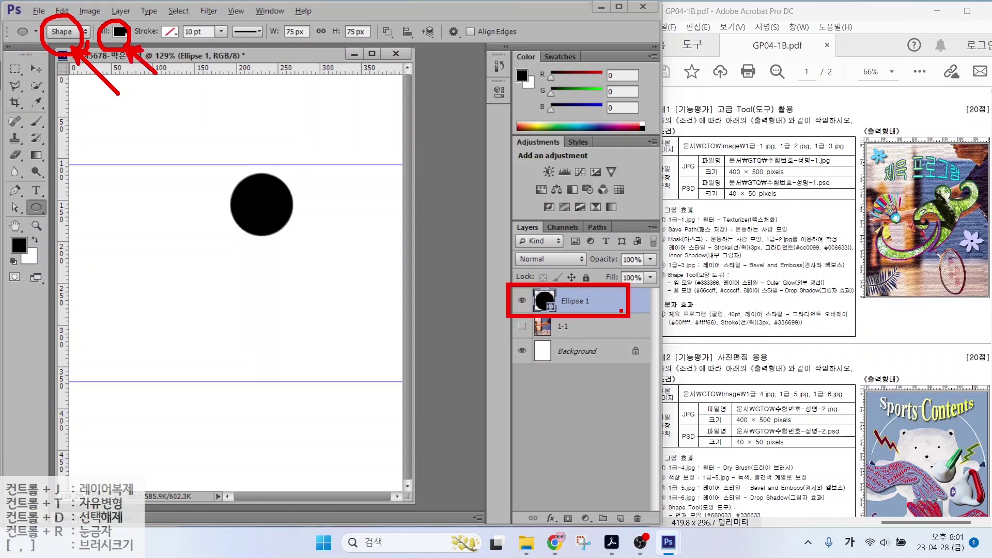
Set the Pen Tool's drawing mode back to Shape after trying Path
key("Escape")
left_click(16, 192)
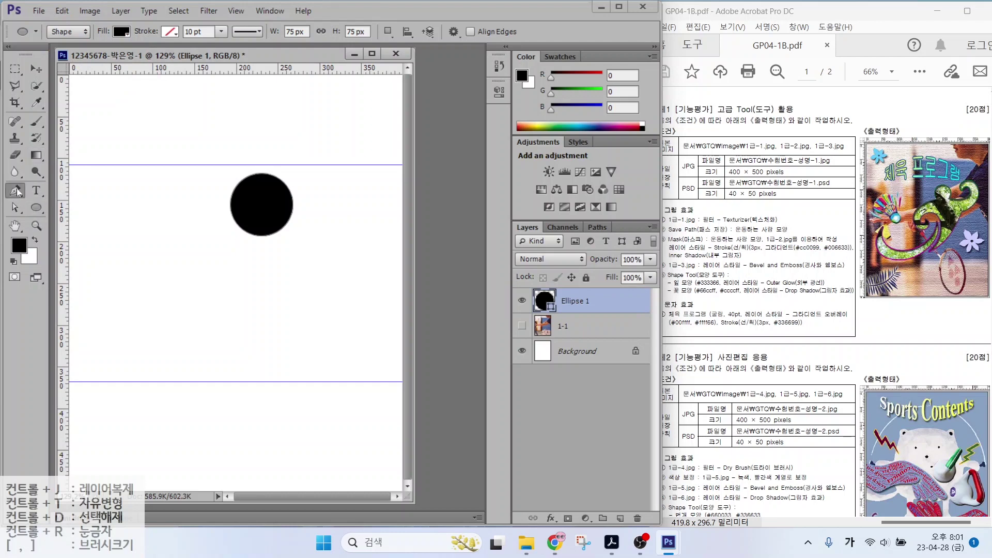
left_click(46, 192)
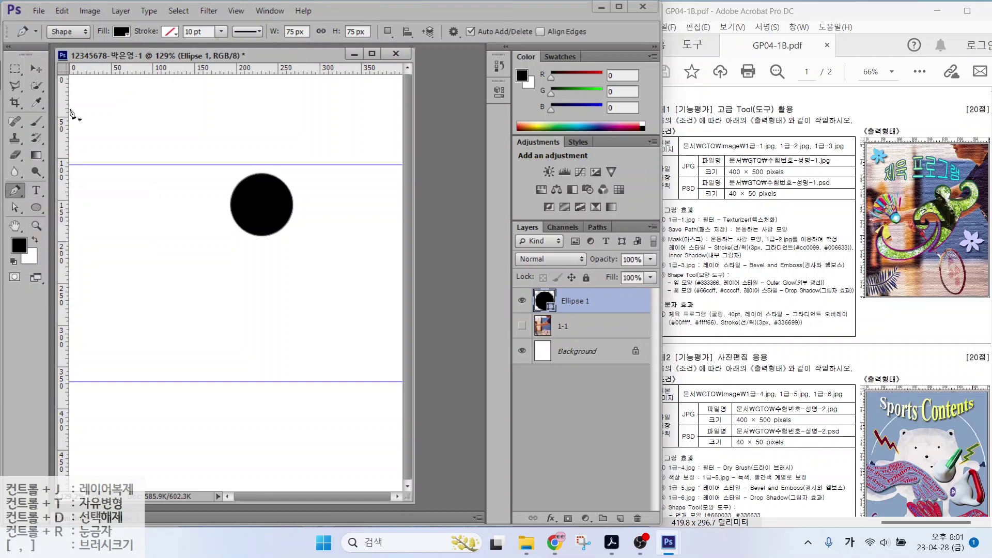
left_click(62, 33)
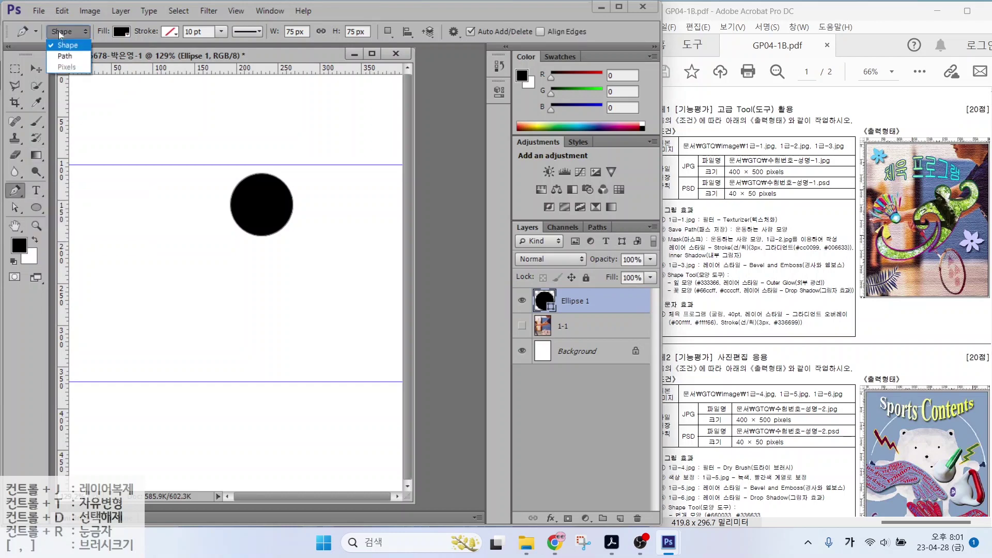
left_click(61, 57)
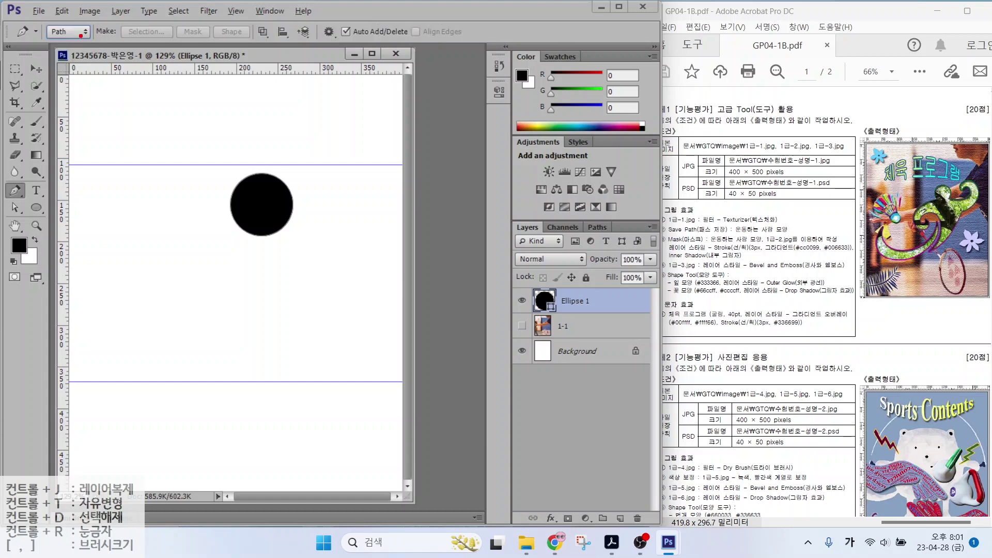
mouse_move(155, 32)
left_mouse_down()
mouse_move(114, 36)
mouse_move(136, 18)
mouse_move(158, 32)
left_mouse_up()
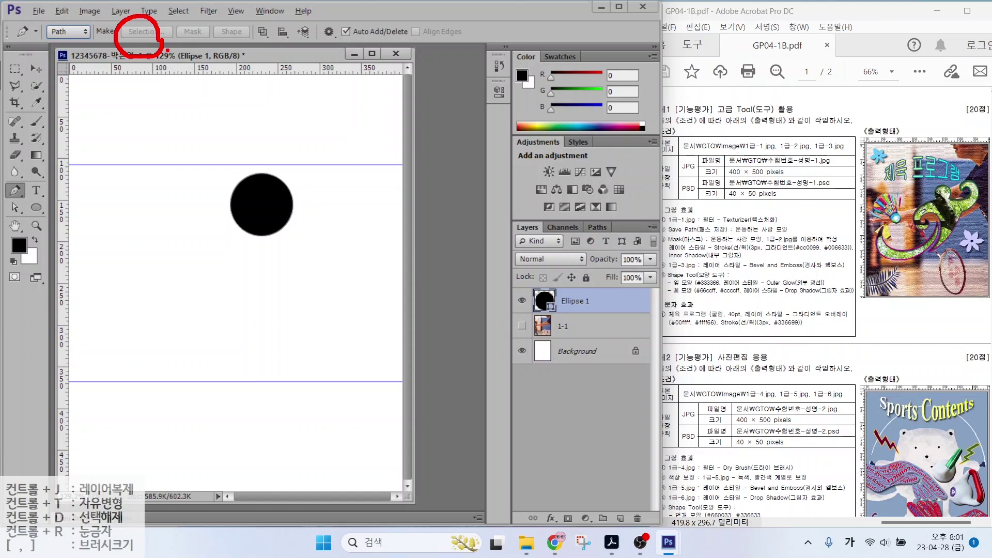
left_click(68, 32)
left_click(63, 46)
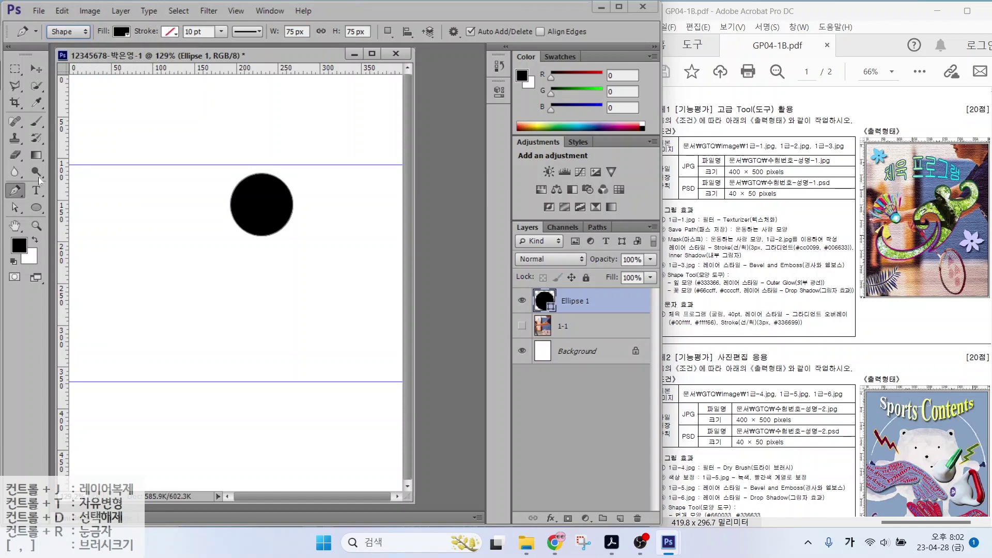
Start a pen shape with two top peaks and a curved anchor below them
left_click(109, 222)
left_click(136, 192)
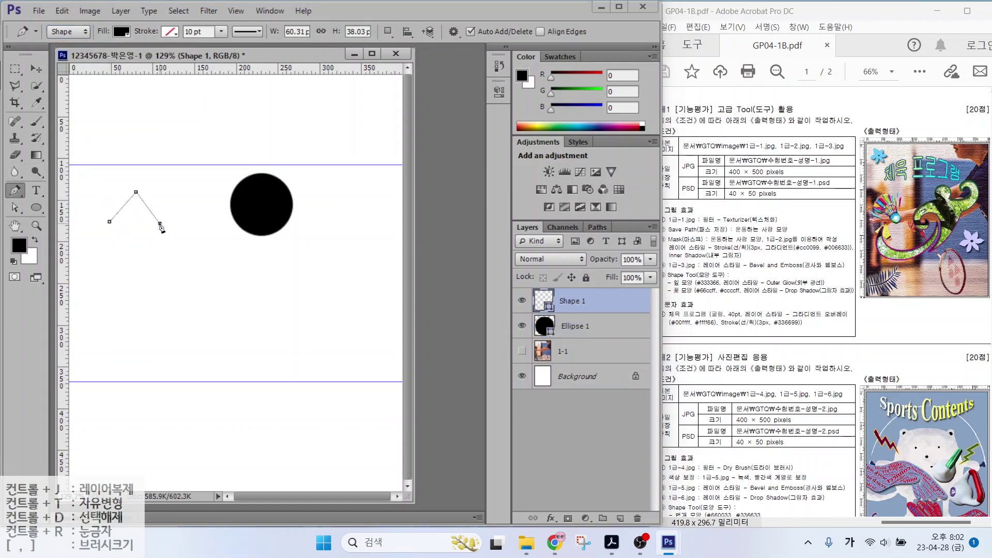
left_click(159, 223)
left_click(176, 200)
left_click(194, 226)
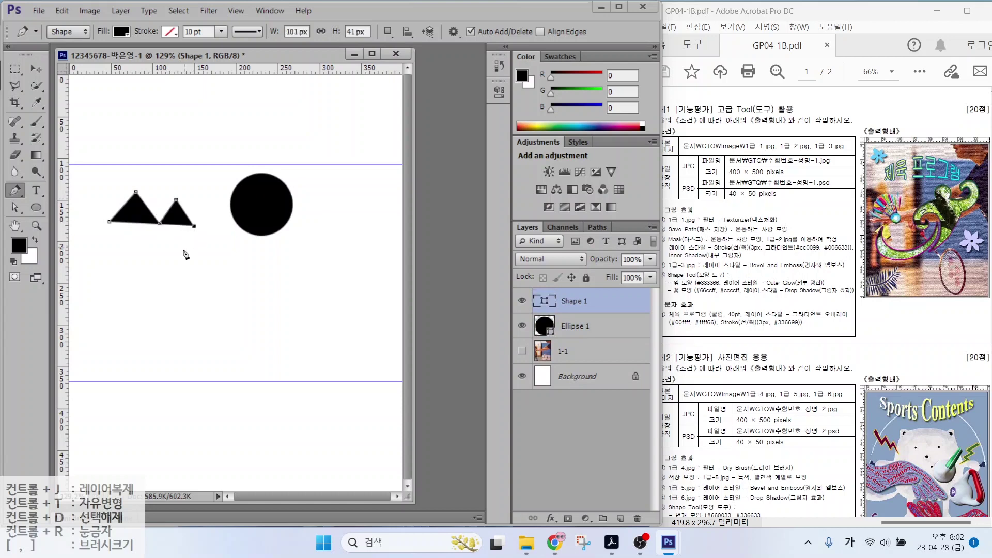
left_click_drag(173, 262, 235, 306)
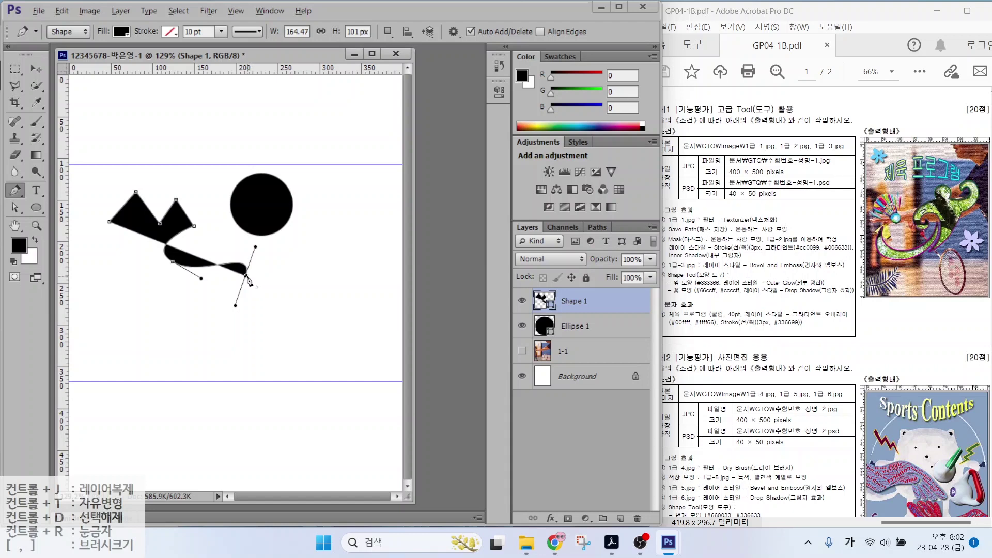
left_click(246, 277, "alt")
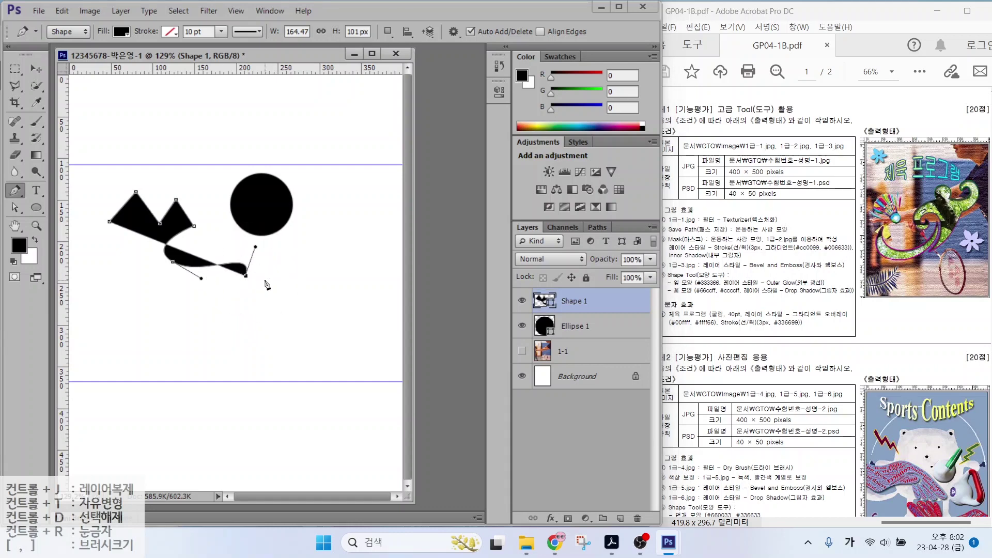
Extend the outline with corner points, a pointed right tail and a lower-left corner
left_click(299, 269)
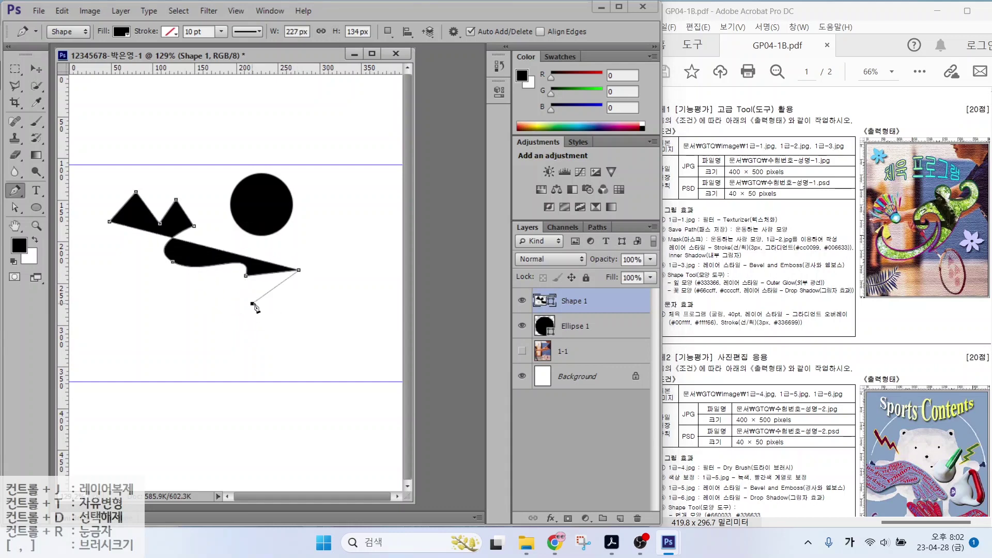
left_click(252, 304)
left_click(317, 301)
left_click(254, 336)
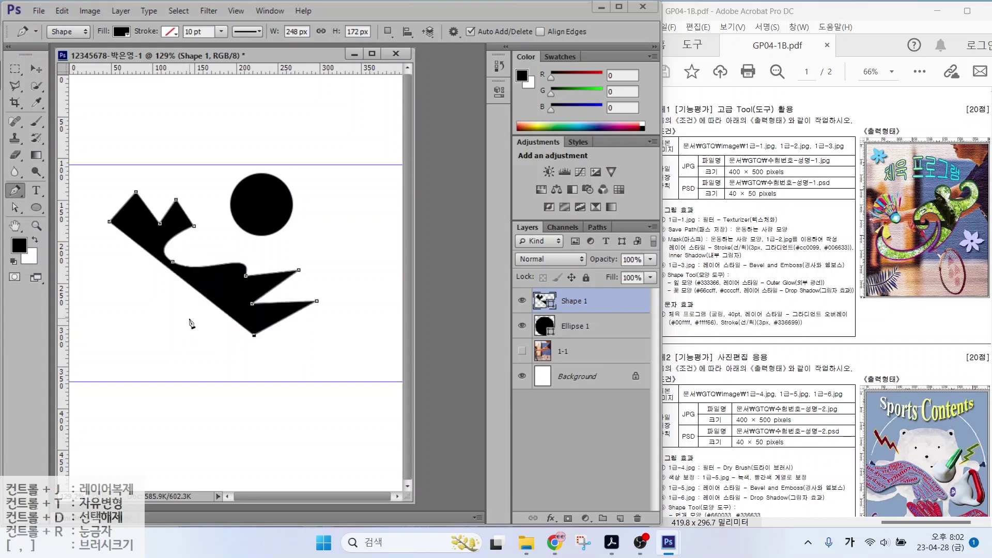
left_click_drag(183, 333, 116, 358)
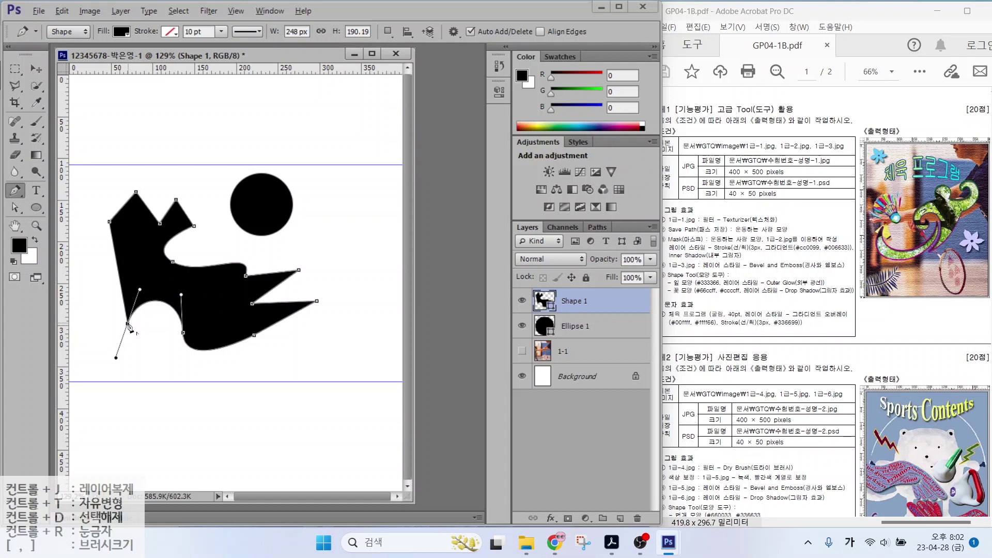
left_click(128, 325)
left_click(17, 191)
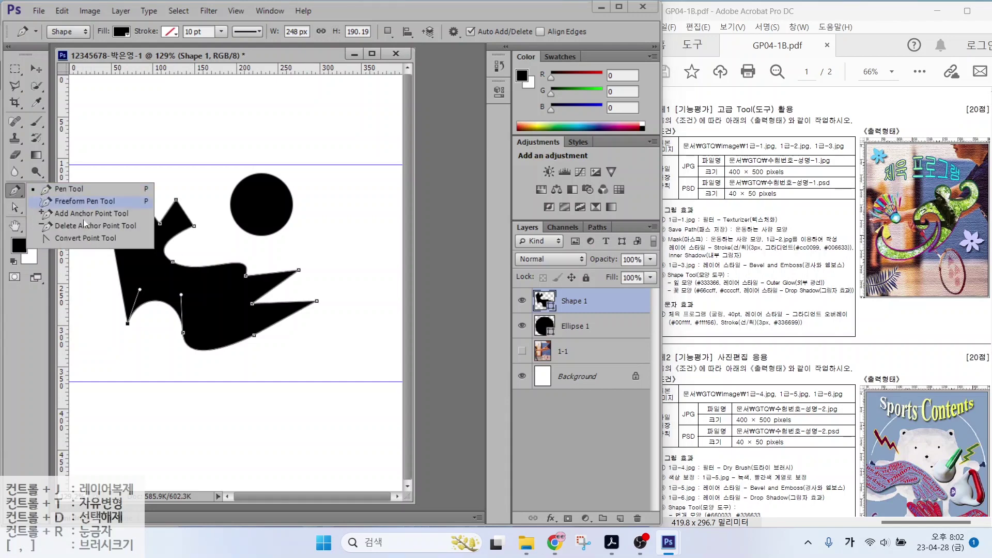
left_click(85, 238)
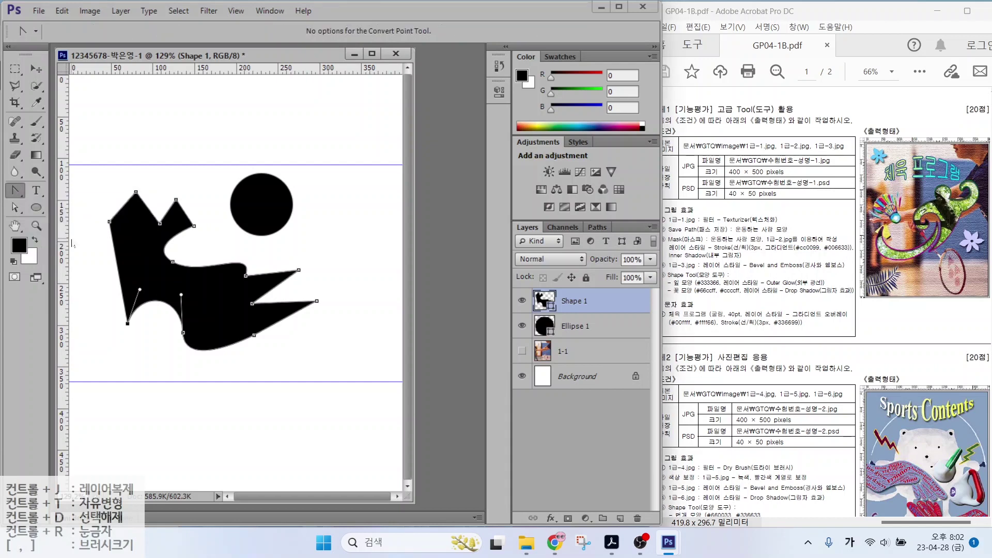
Round off the shape's top peak anchors, then turn them back into sharp corners
left_click(136, 194)
left_click_drag(150, 191, 151, 191)
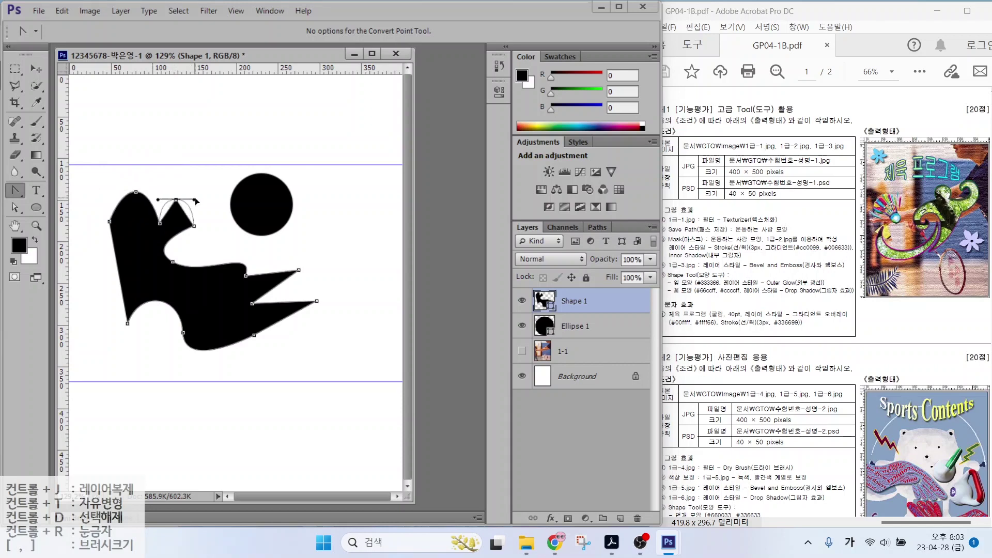
left_click(137, 194)
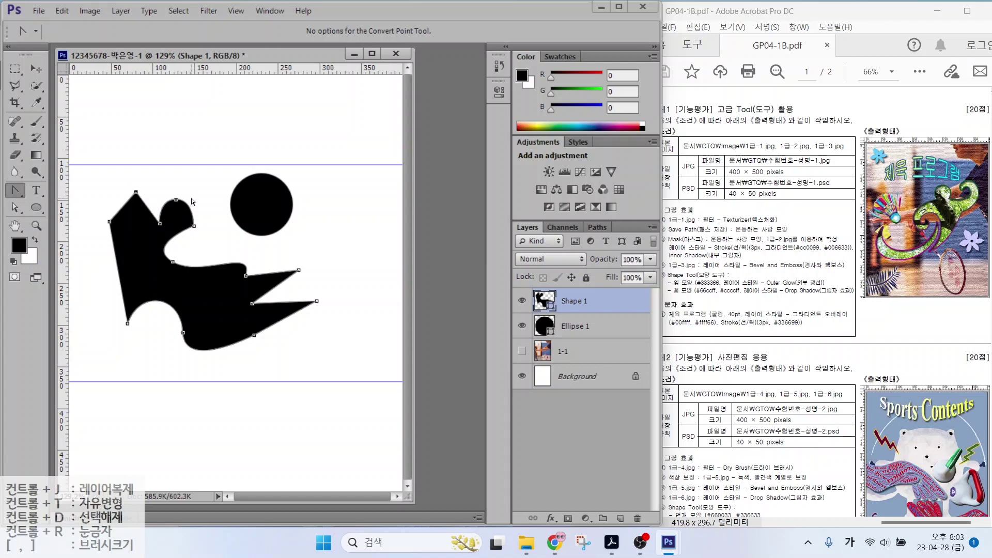
left_click(177, 200)
Shift the shape about 30 px right and drag its top anchor with Direct Selection
left_click(15, 208)
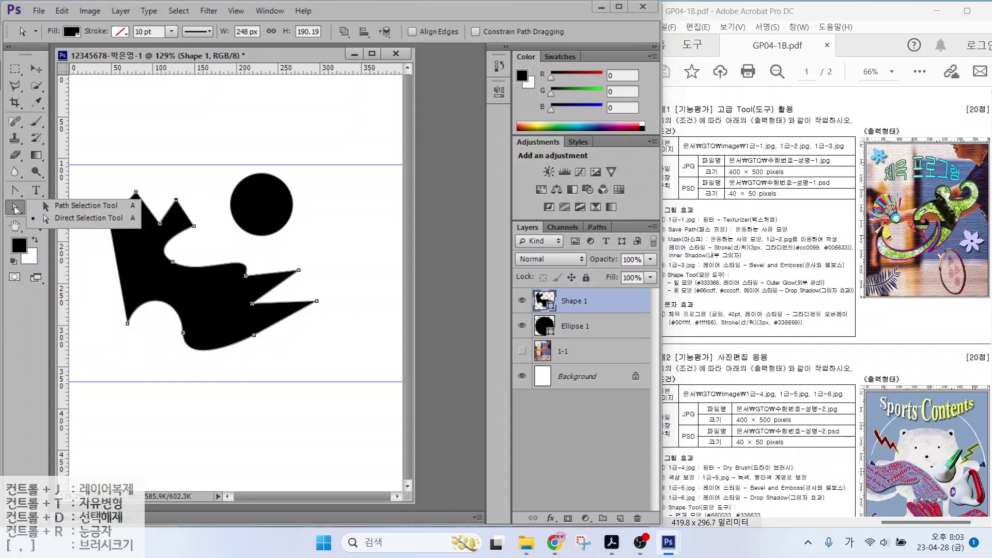
left_click(70, 206)
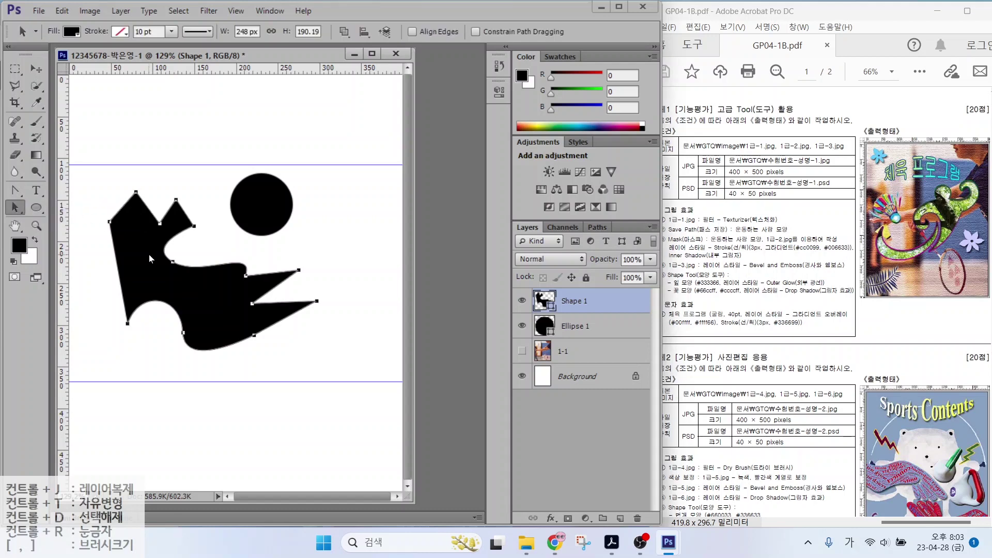
left_click_drag(149, 254, 184, 259)
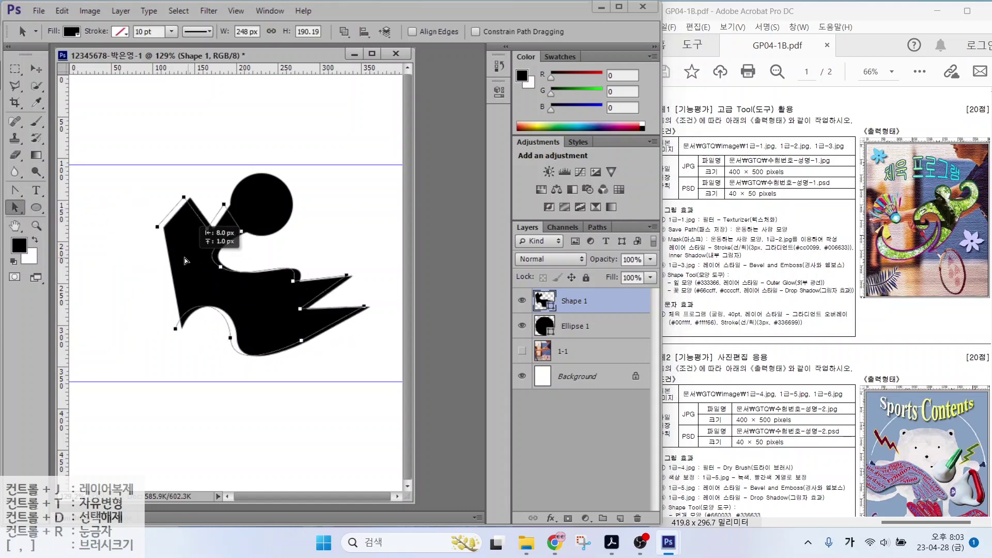
left_click(16, 209)
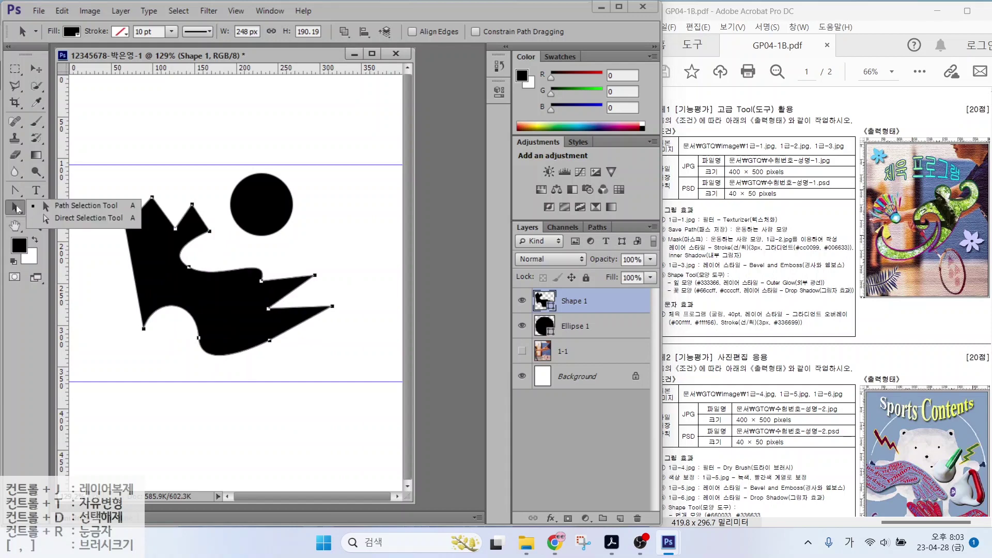
left_click(67, 219)
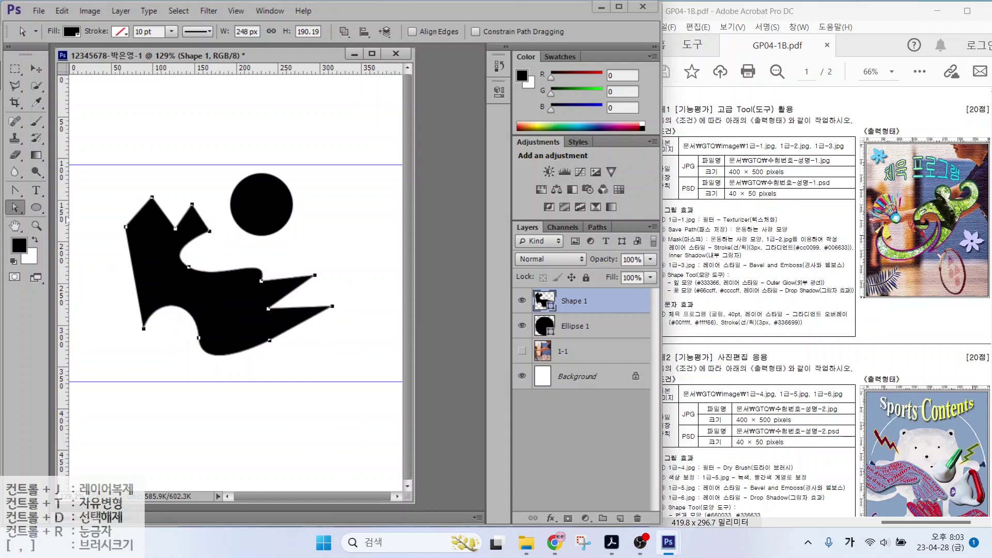
left_click(152, 199)
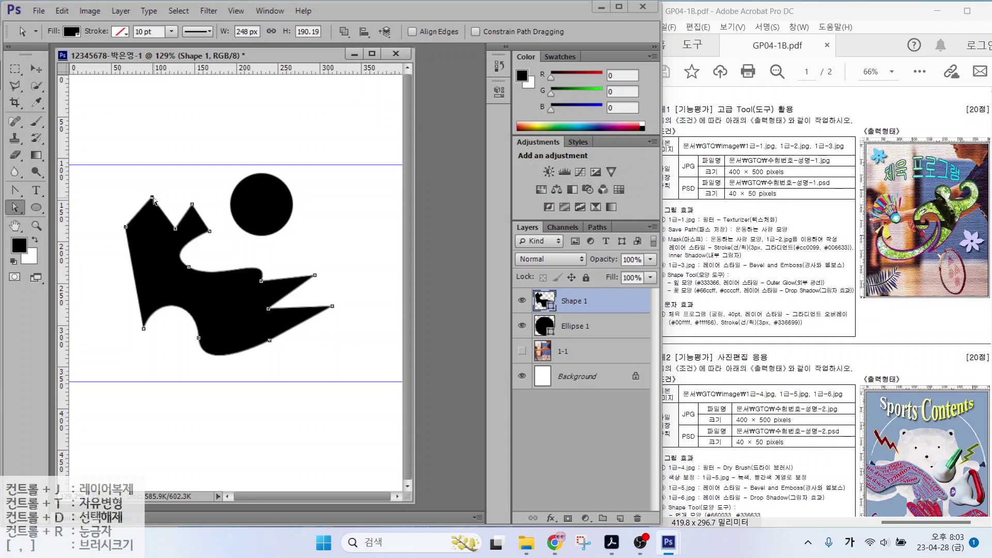
left_click_drag(151, 198, 153, 257)
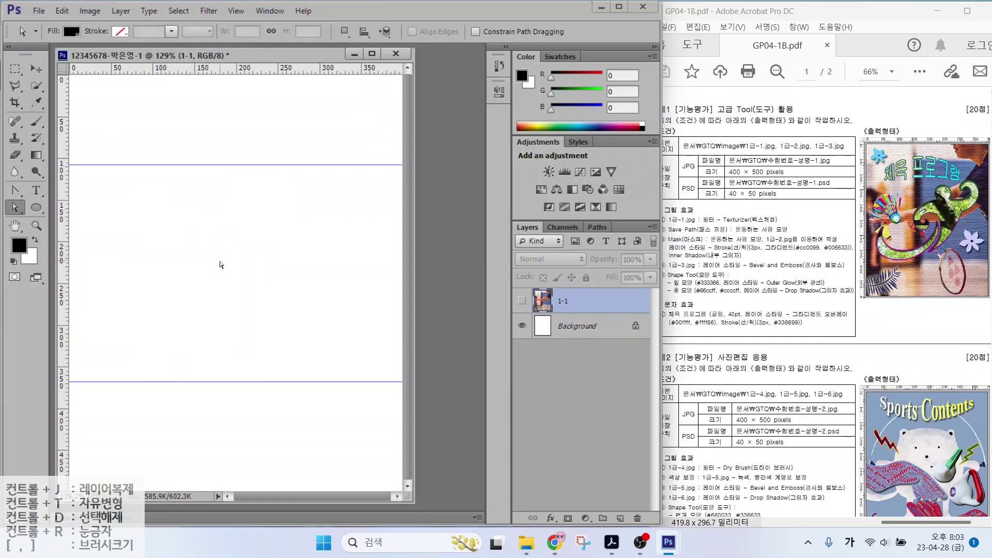
Draw a closed black check-mark shape with the Pen Tool
left_click(15, 190)
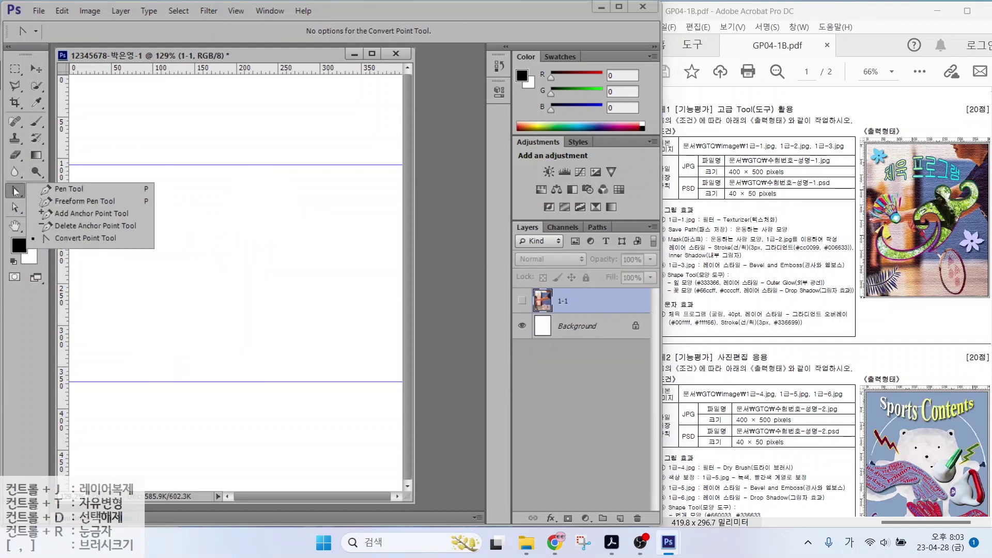
left_click(62, 191)
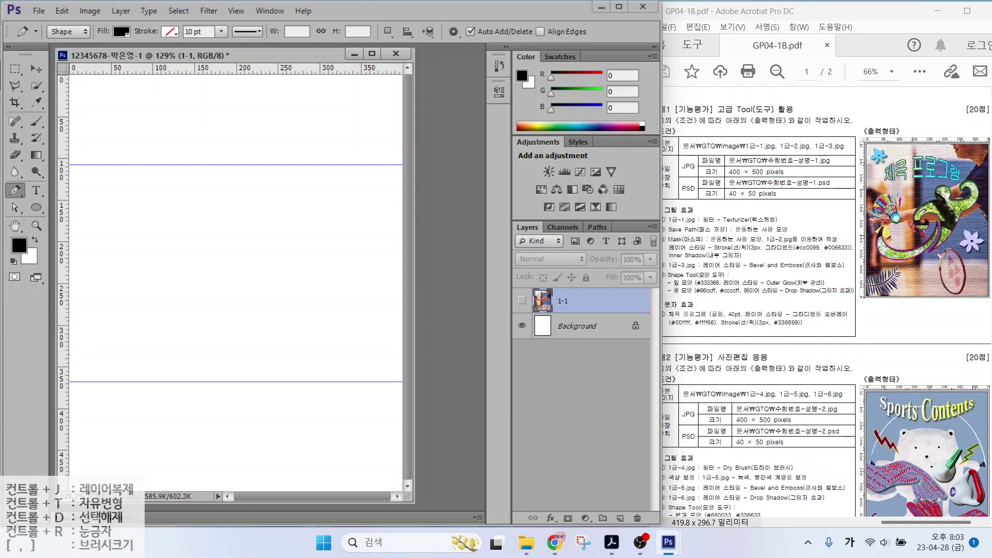
left_click(92, 302)
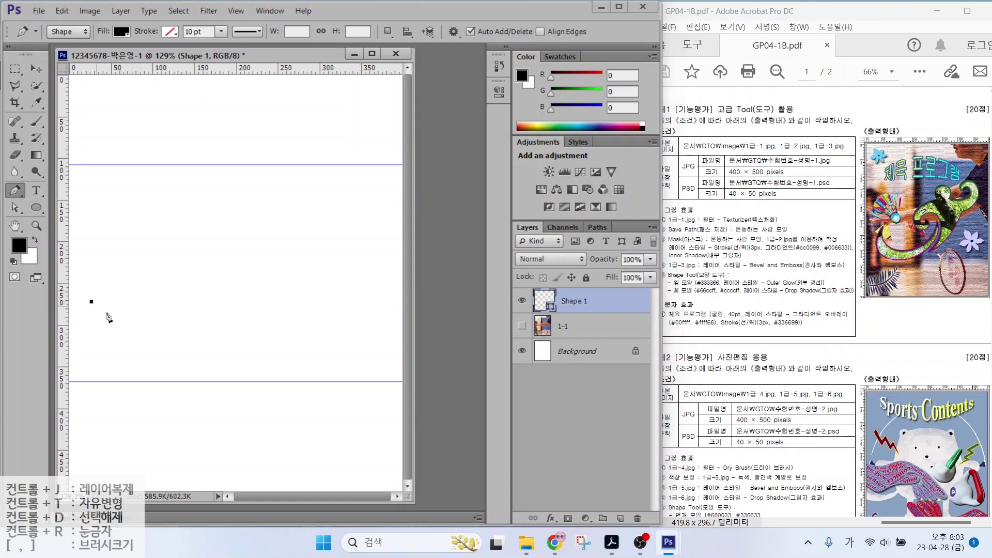
left_click(153, 354)
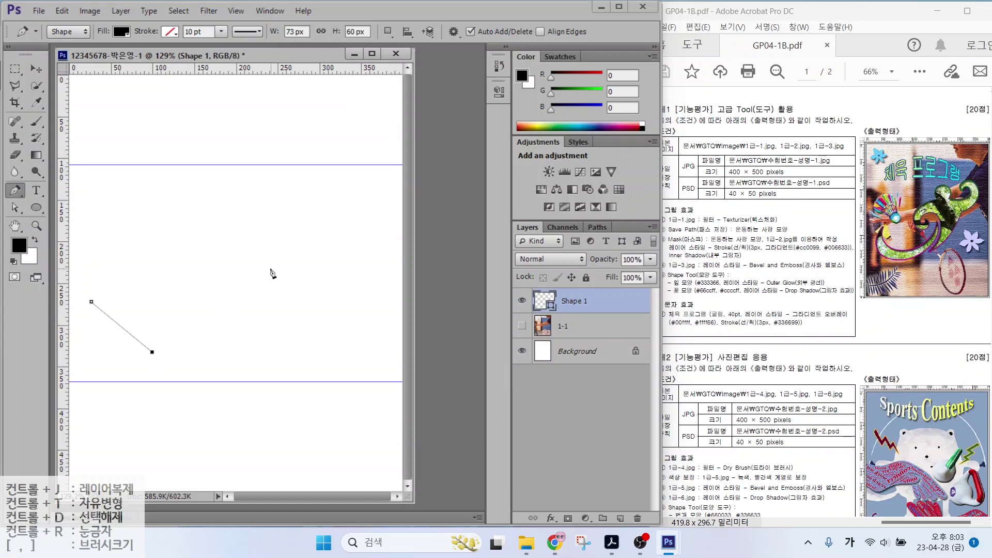
left_click(270, 269)
left_click(154, 376)
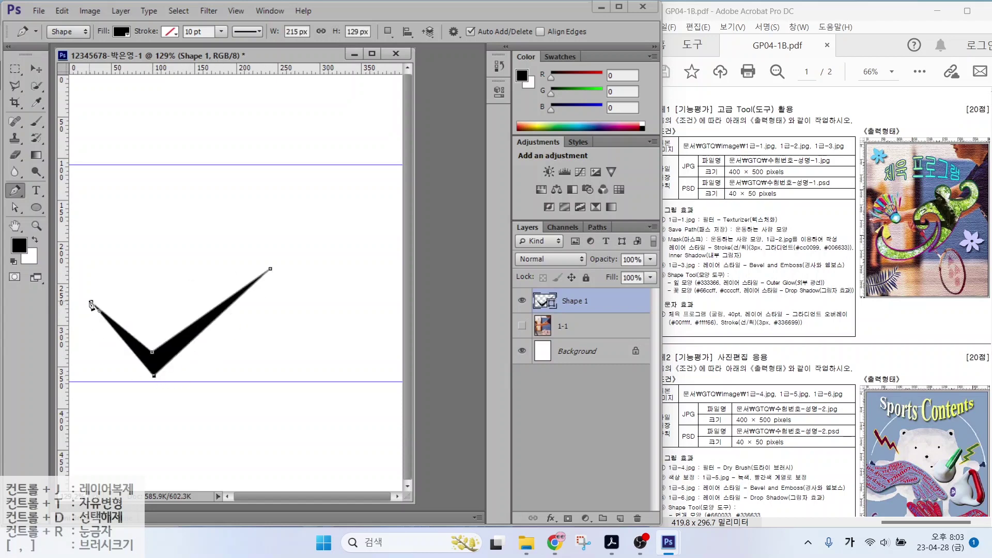
left_click(91, 301)
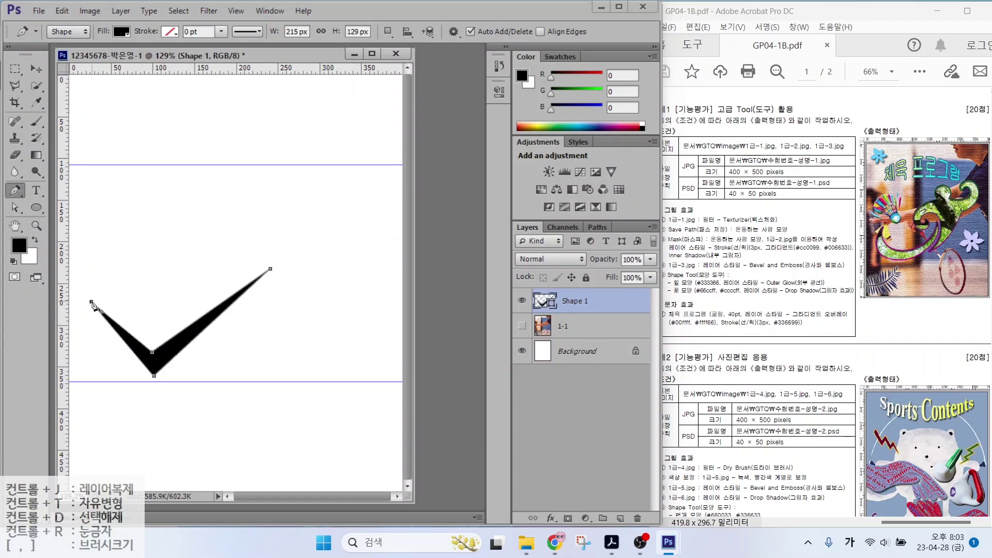
Convert the check mark's corners into smooth curves to form a swoosh
left_click(14, 192)
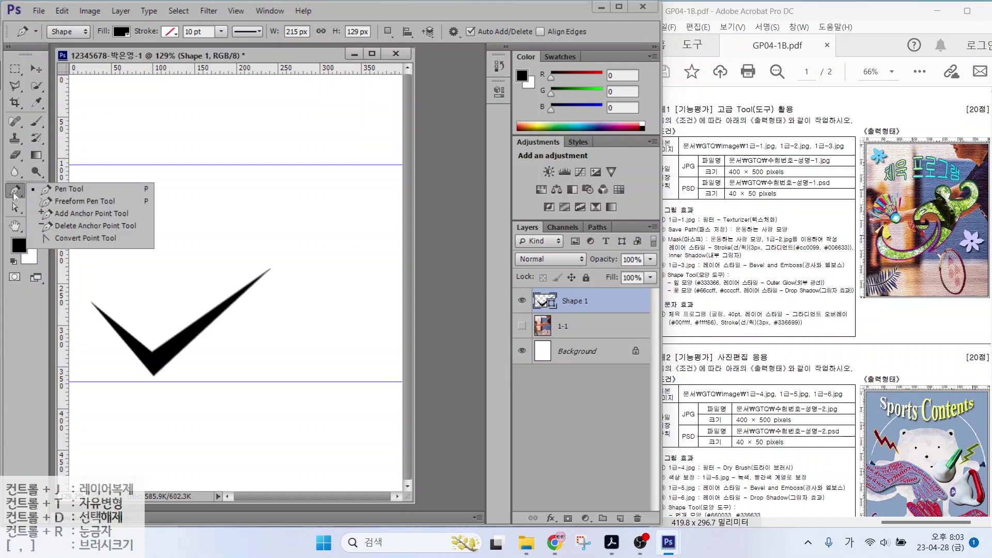
left_click(78, 239)
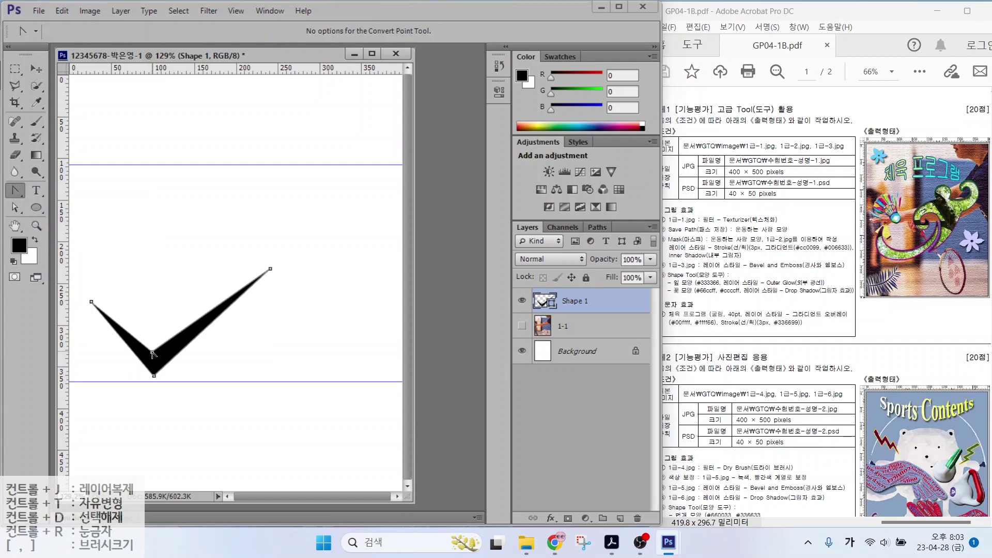
left_click_drag(152, 352, 191, 348)
left_click_drag(155, 377, 98, 379)
left_click_drag(95, 376, 94, 376)
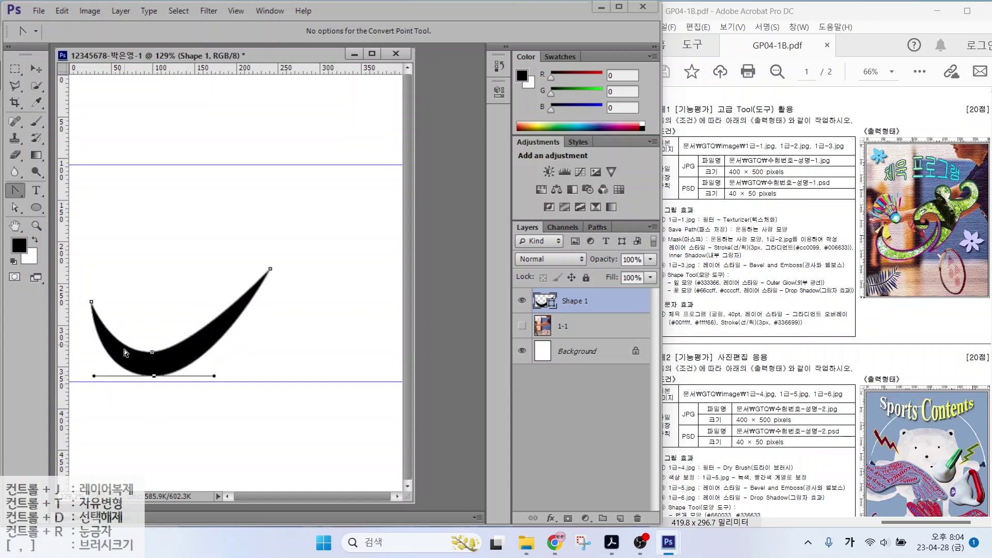
left_click_drag(152, 352, 208, 351)
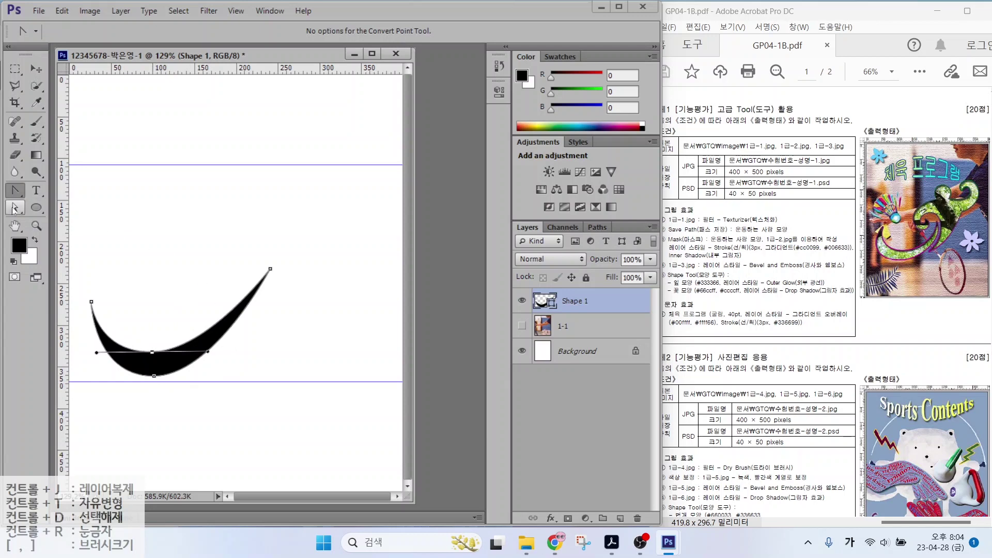
left_click(129, 222)
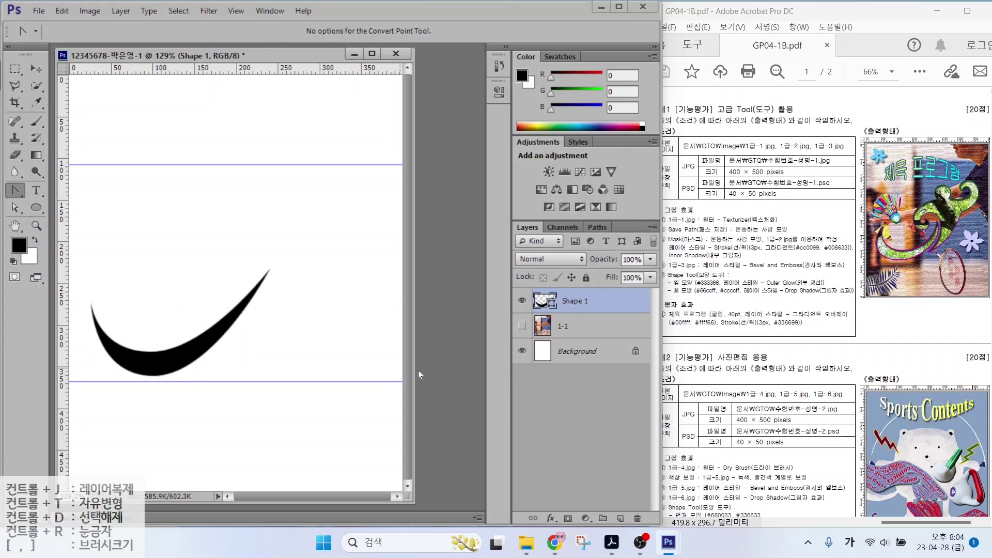
left_click(578, 308)
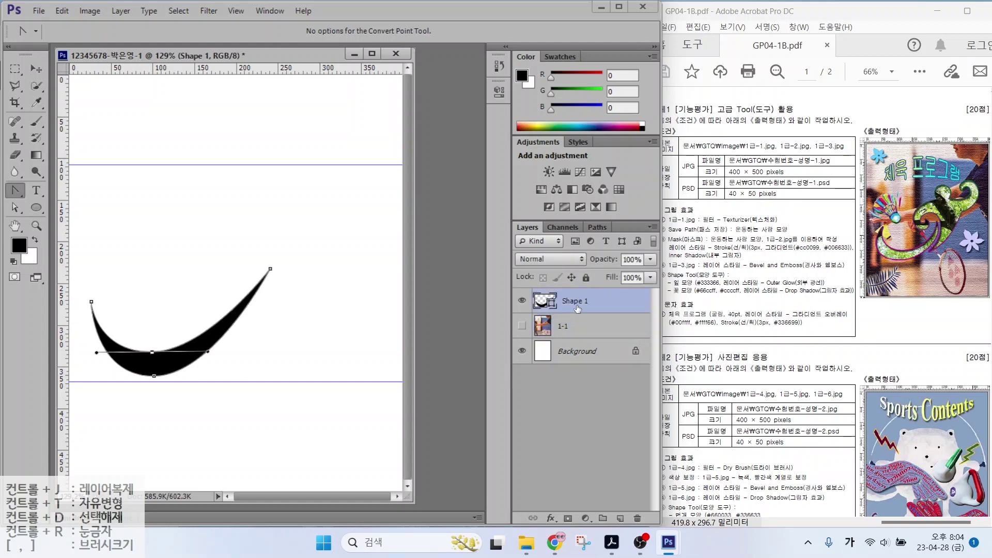
Nudge the curved swoosh slightly lower with the Path Selection Tool
left_click(15, 207)
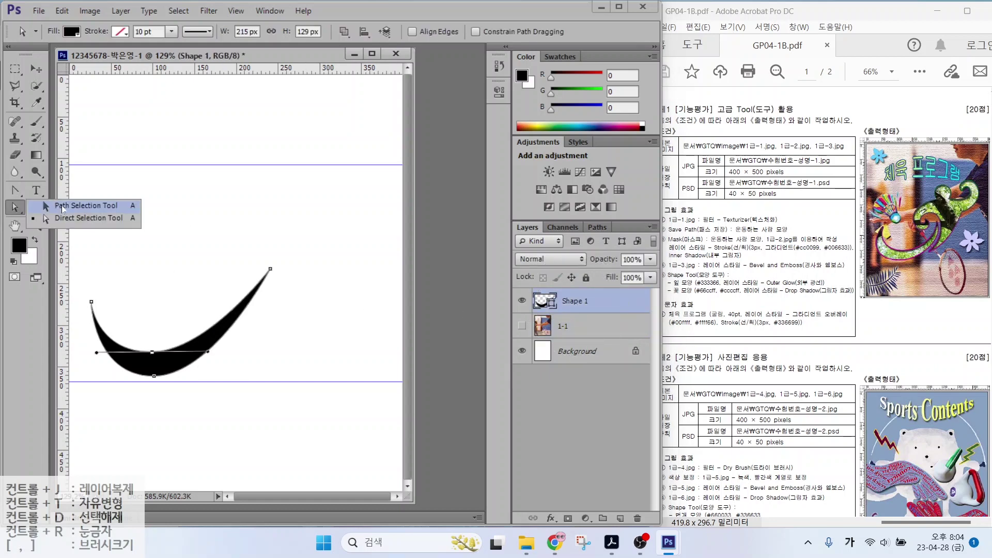
left_click(63, 207)
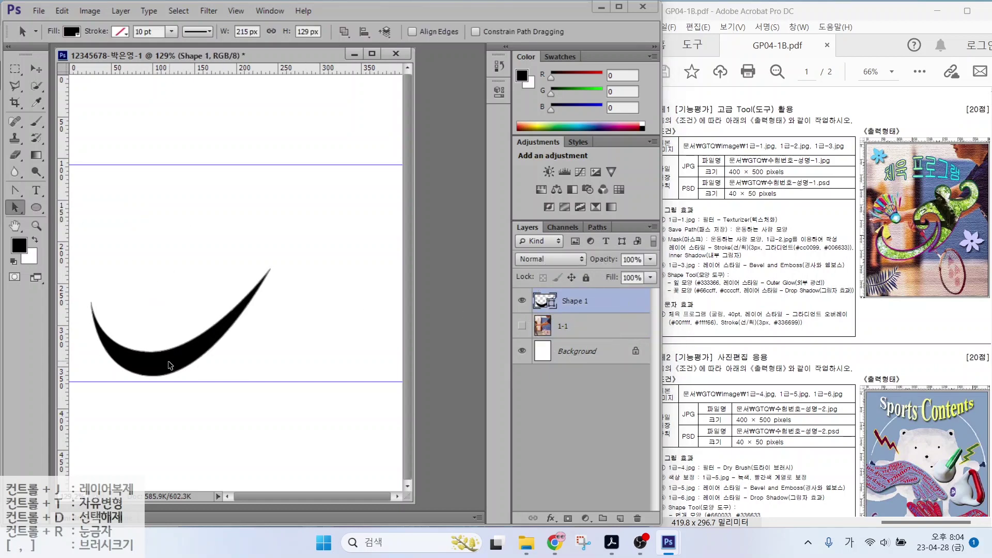
left_click_drag(173, 366, 174, 371)
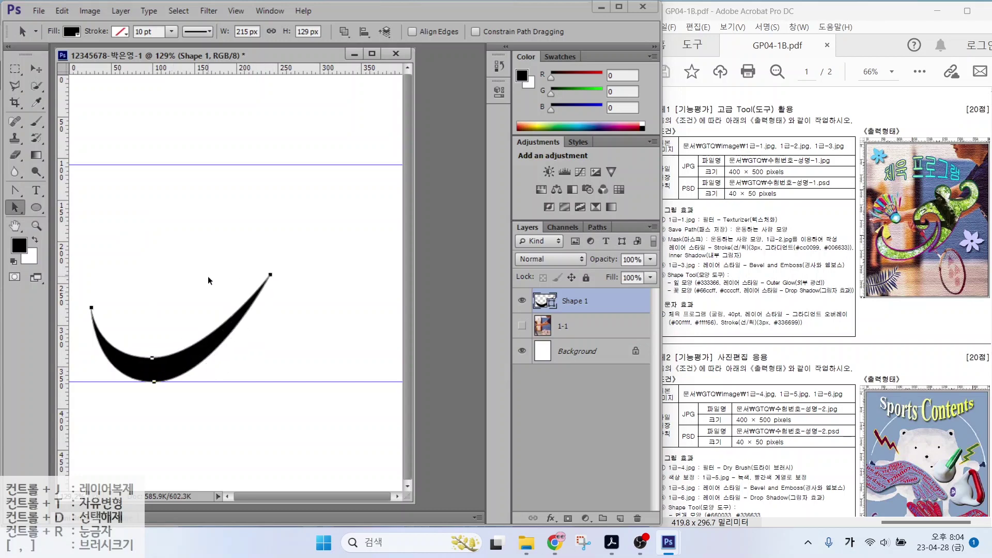
Choose the Pen Tool in Shape mode and set its path operation to Combine Shapes
left_click(14, 191)
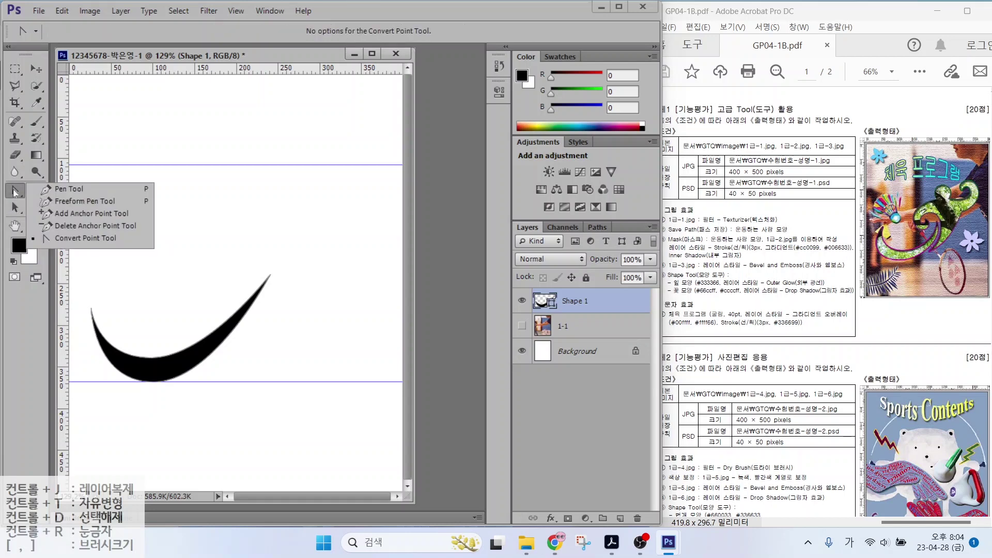
left_click(66, 189)
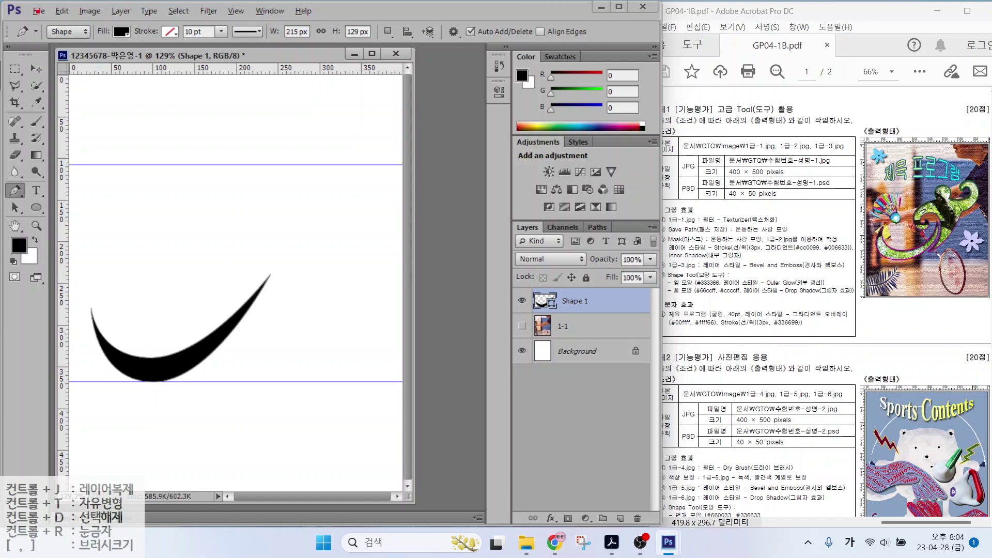
mouse_move(72, 49)
left_mouse_down()
mouse_move(80, 21)
mouse_move(78, 45)
left_mouse_up()
left_click_drag(105, 85, 71, 45)
mouse_move(72, 58)
left_mouse_down()
mouse_move(106, 85)
mouse_move(127, 24)
left_mouse_up()
left_click_drag(157, 89, 124, 40)
left_click_drag(123, 58, 149, 42)
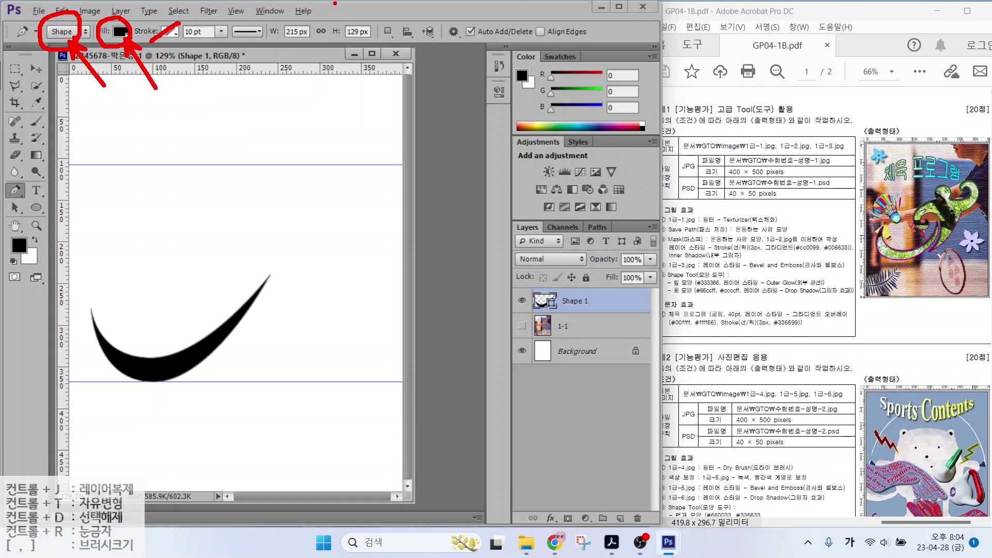
mouse_move(402, 42)
left_mouse_down()
mouse_move(372, 38)
mouse_move(403, 29)
mouse_move(437, 79)
left_mouse_up()
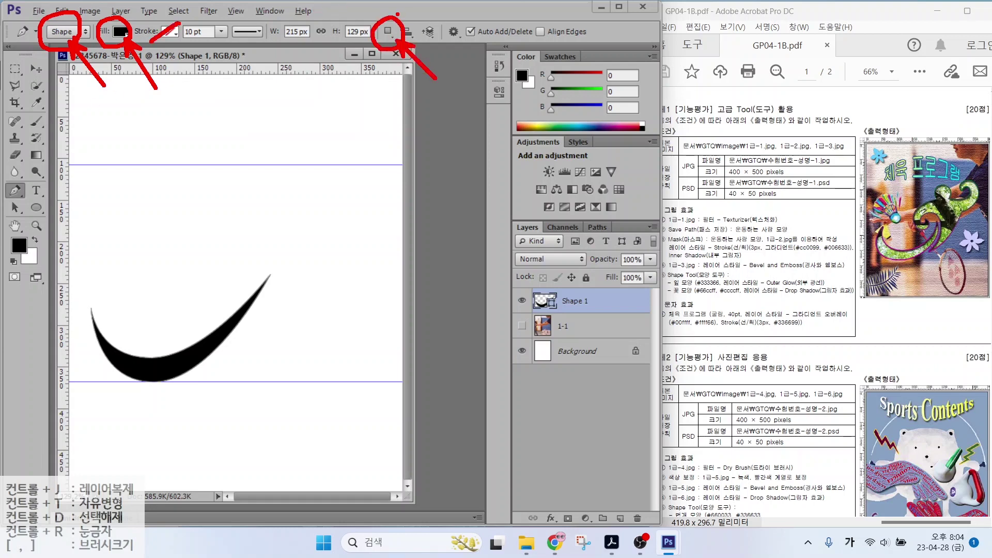
key("Escape")
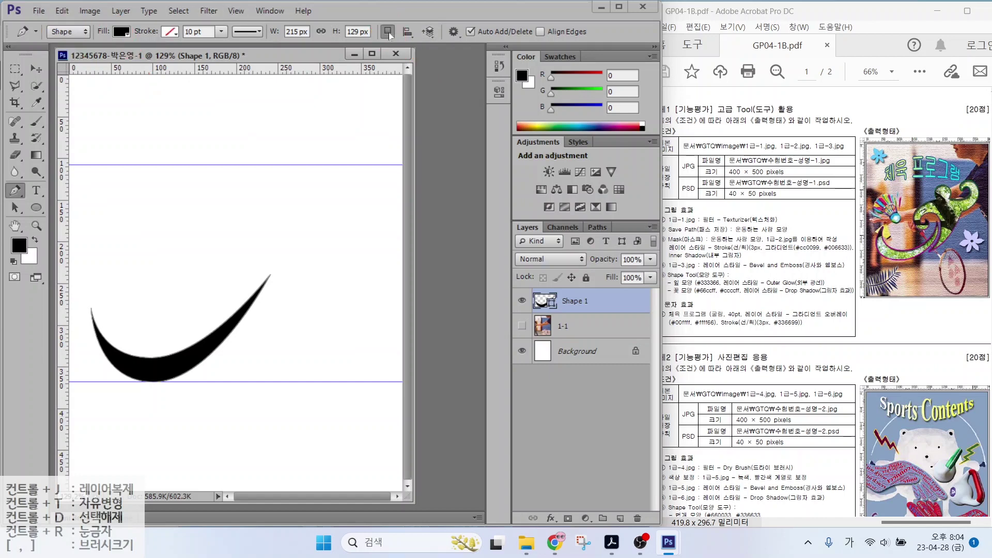
left_click(389, 32)
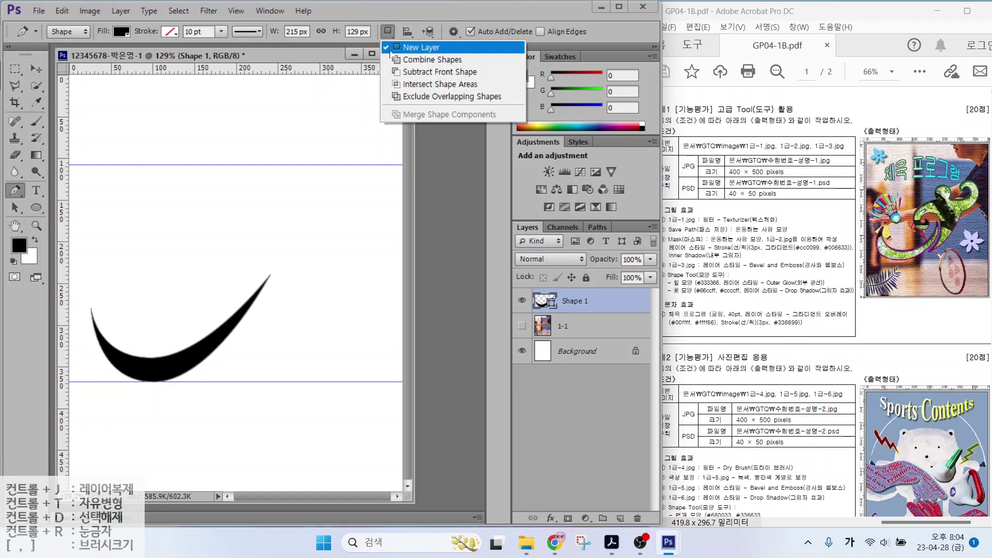
left_click(423, 74)
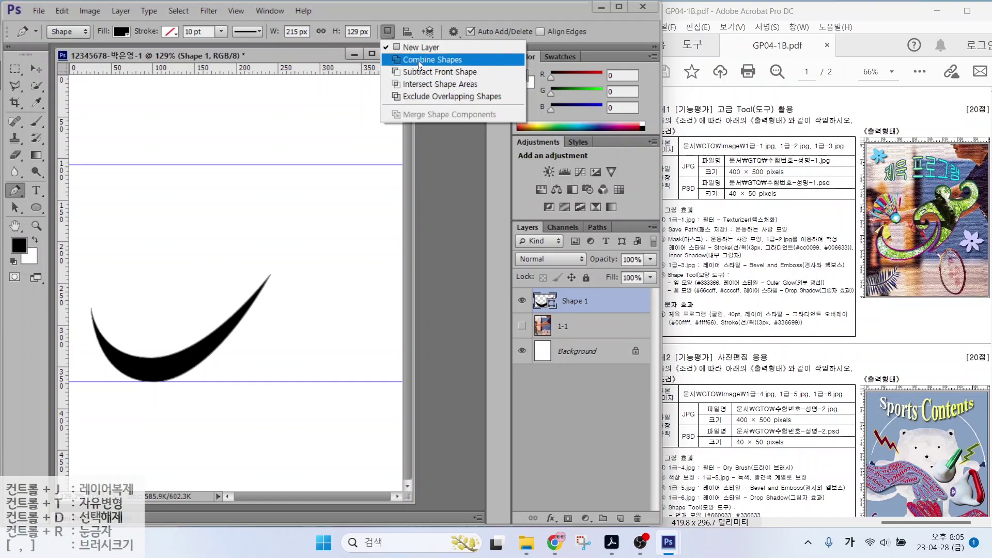
left_click(418, 64)
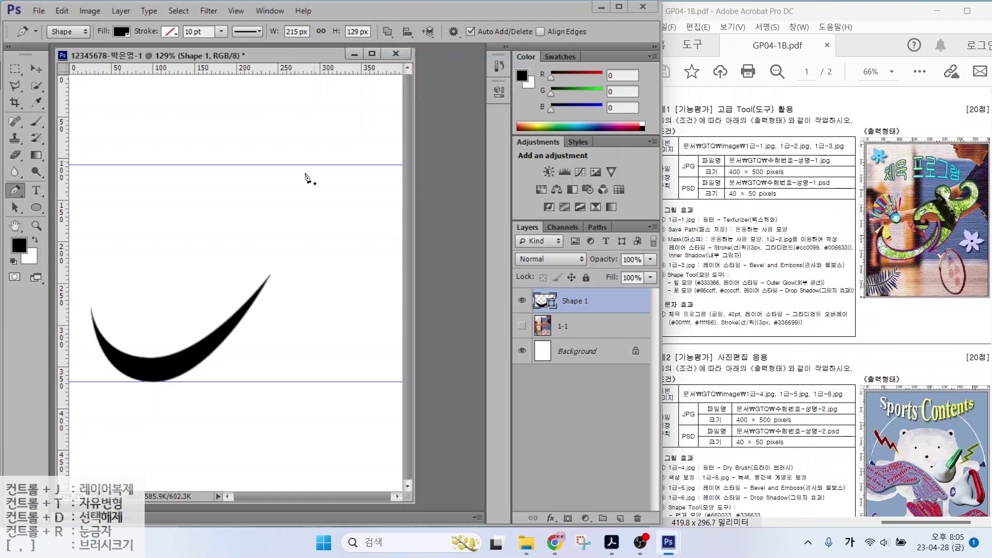
Begin a pen outline at the swoosh tip, tracing the curl's inner notch and left side
left_click(292, 262)
left_click(257, 209)
left_click(191, 248)
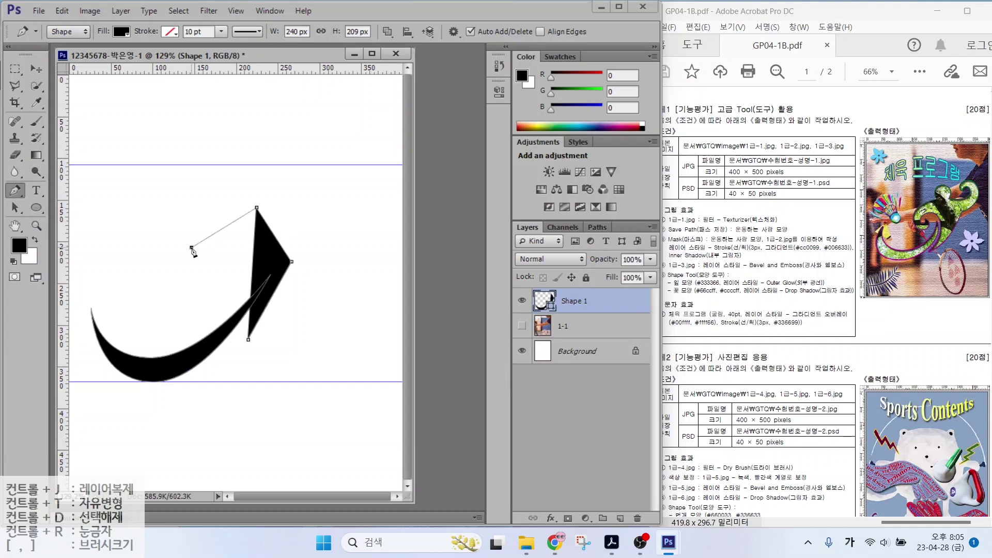
left_click(212, 278)
left_click(235, 257)
left_click(224, 290)
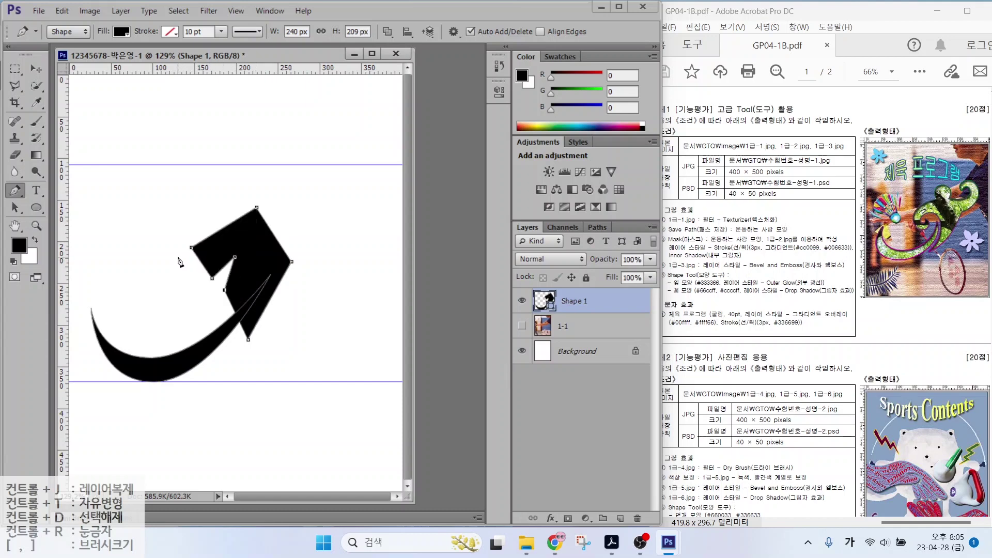
left_click(174, 262)
left_click(188, 211)
left_click(258, 182)
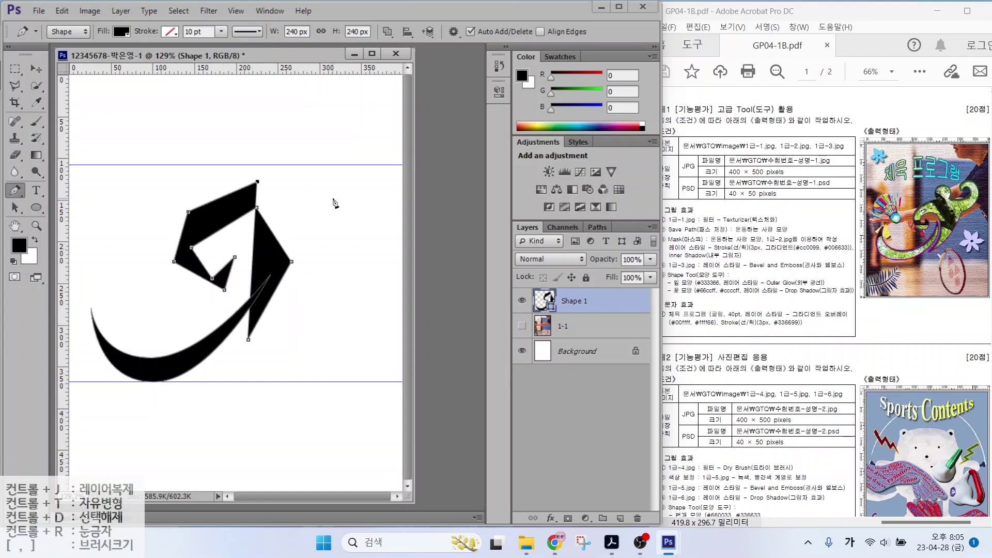
Add the top-right hook corners and close the angular curl outline at its start
left_click(332, 198)
left_click(357, 184)
left_click(341, 165)
left_click(320, 181)
left_click(343, 148)
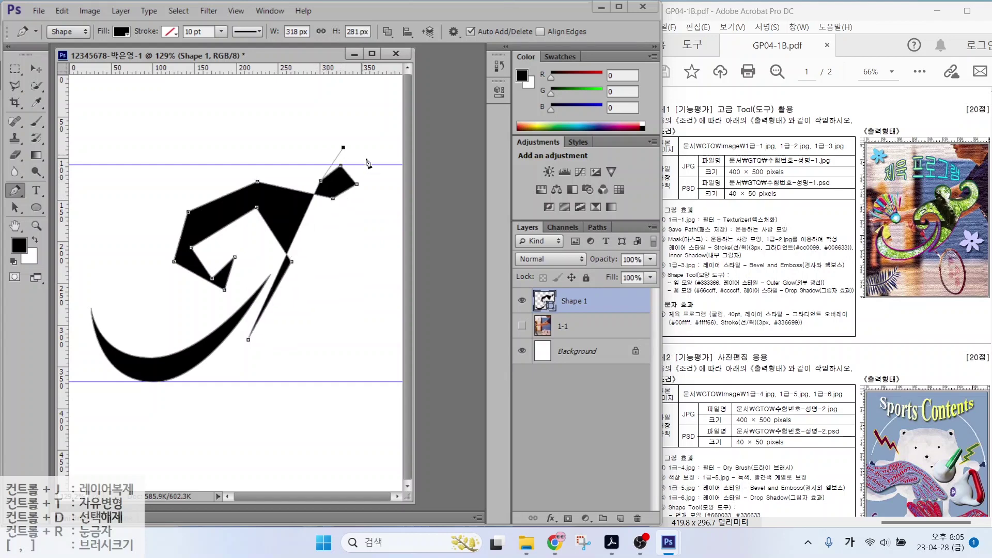
left_click(385, 176)
left_click(385, 216)
left_click(315, 297)
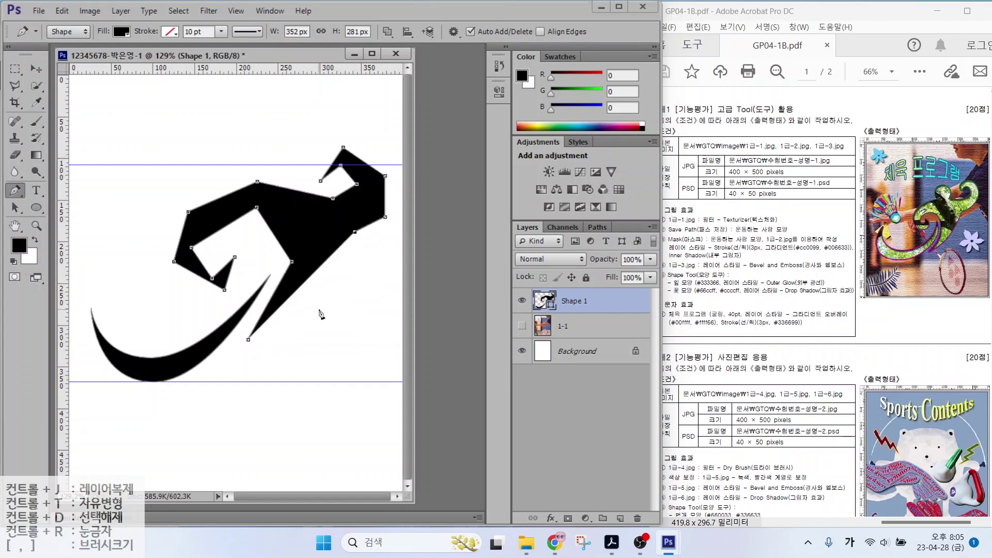
left_click(249, 340)
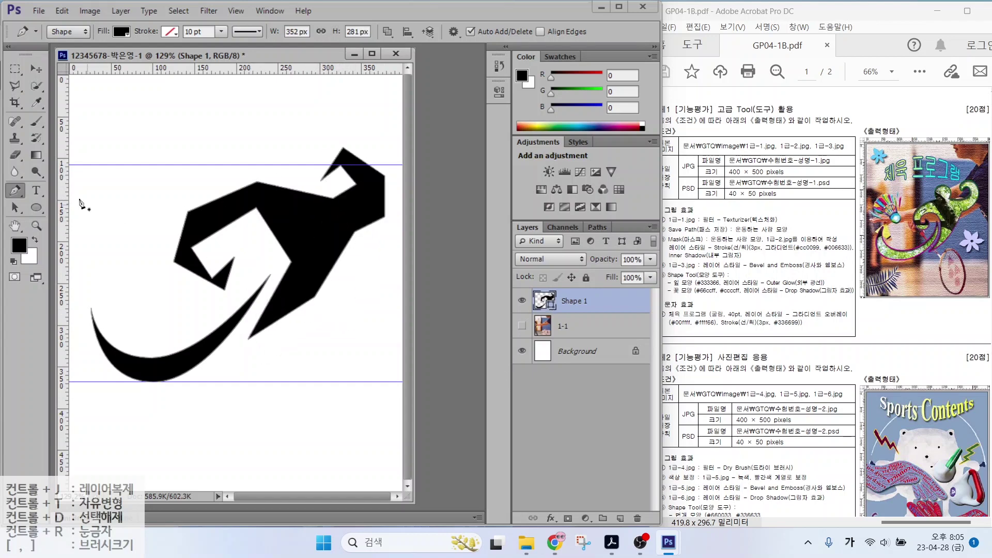
right_click(14, 192)
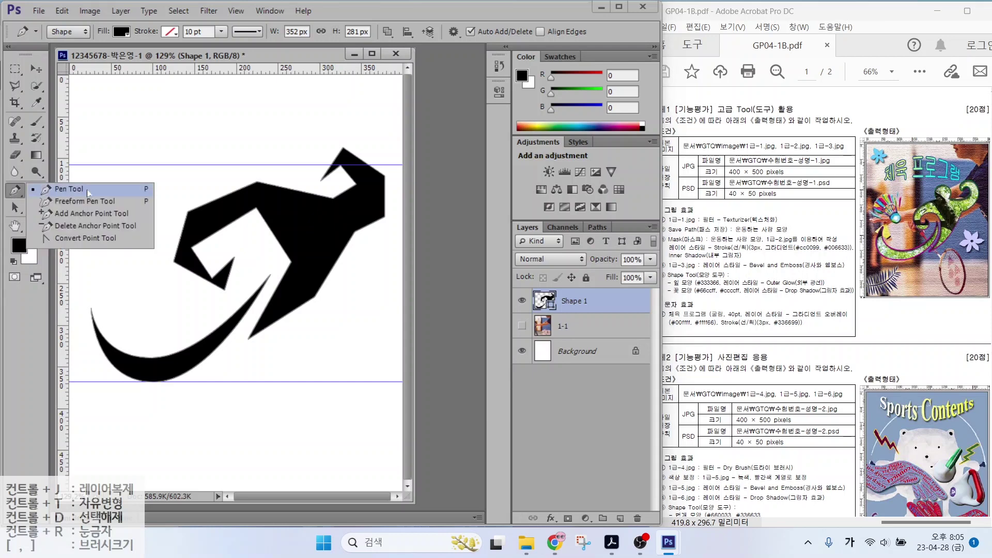
left_click(83, 239)
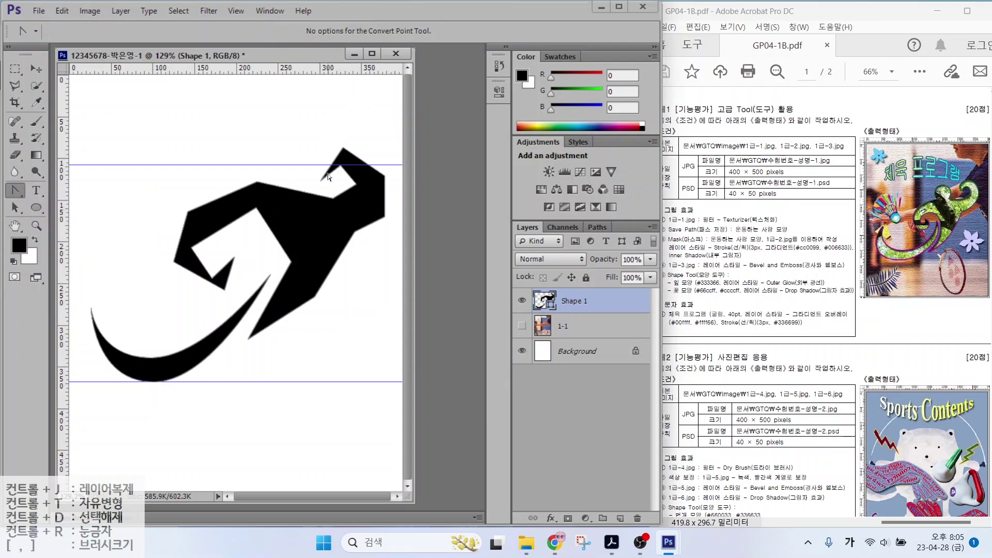
Smooth the curl's hook, right, top, left and inner corners with Convert Point
left_click_drag(344, 147, 357, 144)
left_click_drag(385, 177, 365, 166)
left_click_drag(257, 181, 291, 184)
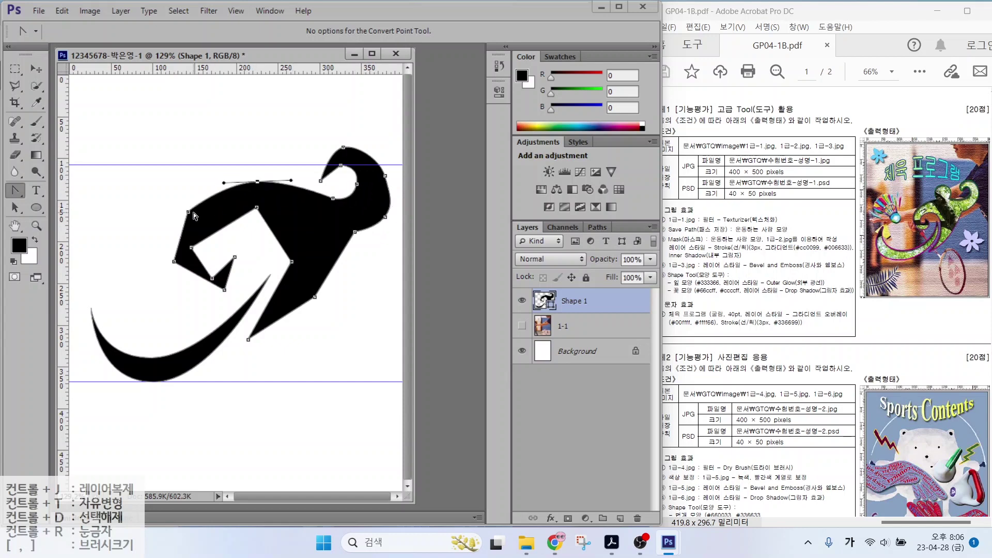
left_click_drag(174, 262, 196, 225)
left_click_drag(257, 207, 297, 316)
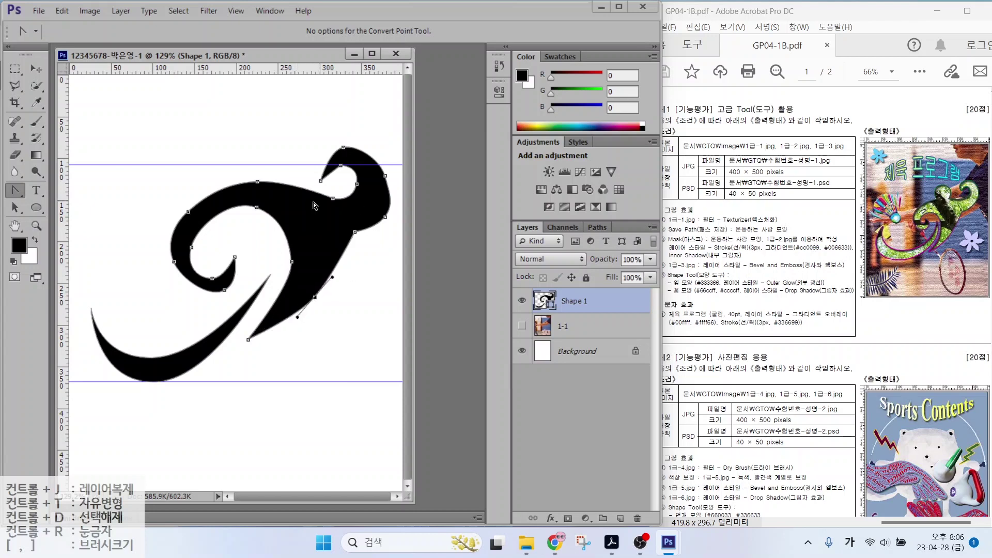
Drag the curl's anchors into a rounded inner spiral and hooked top with Direct Selection
left_click(14, 207)
left_click(69, 218)
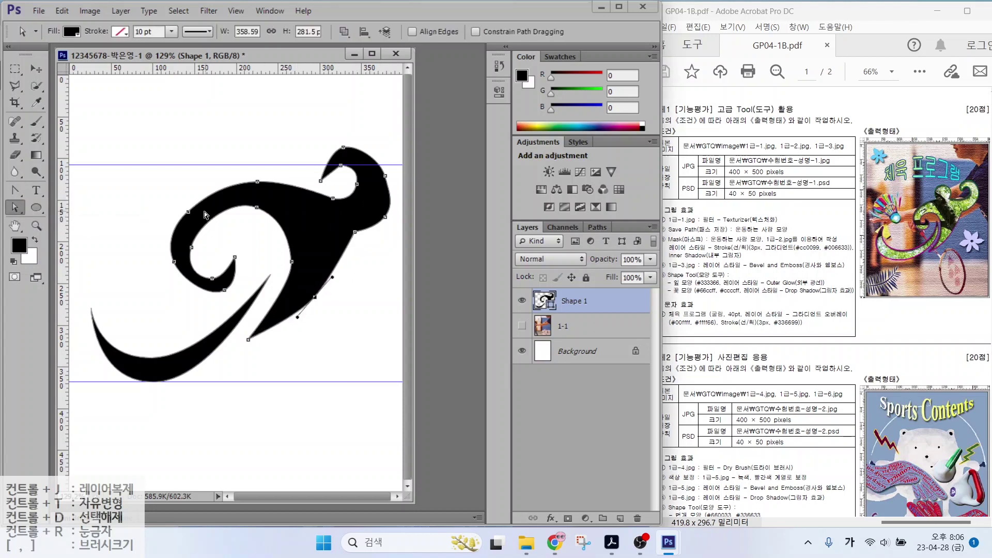
left_click_drag(191, 250, 182, 289)
left_click_drag(258, 208, 252, 216)
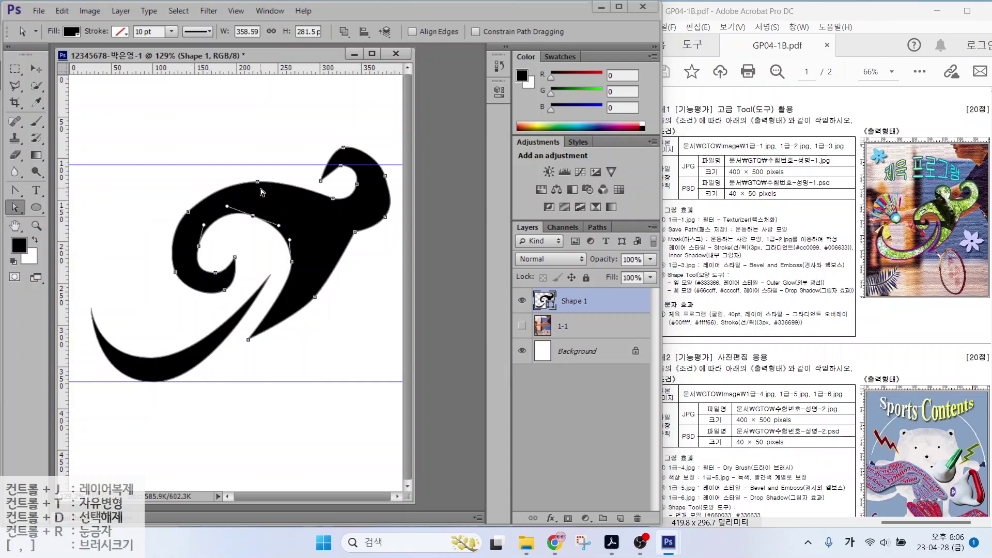
left_click_drag(355, 233, 349, 239)
left_click_drag(315, 298, 312, 301)
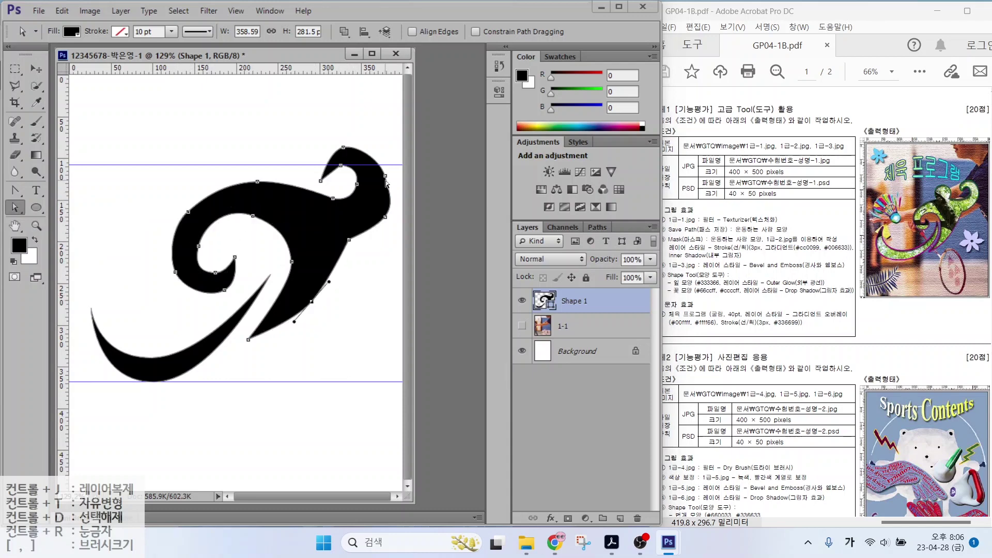
left_click_drag(386, 176, 352, 146)
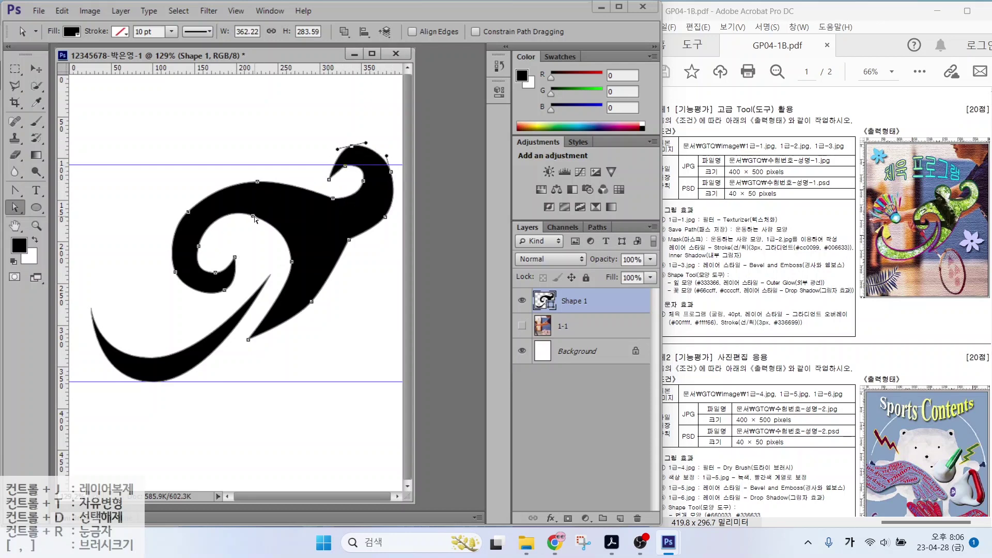
left_click_drag(254, 216, 262, 212)
left_click_drag(235, 257, 247, 253)
left_click_drag(224, 290, 186, 269)
left_click_drag(188, 212, 195, 210)
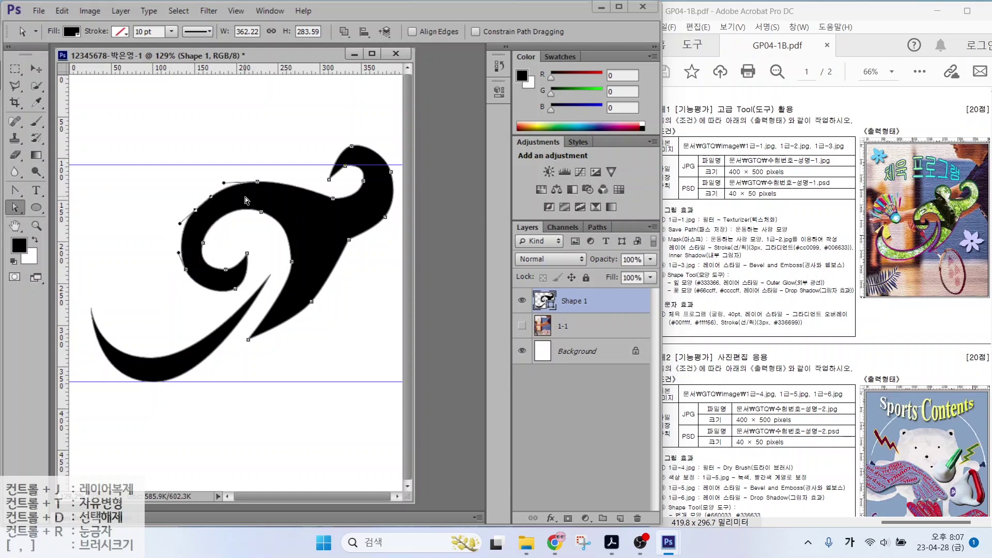
left_click(15, 207)
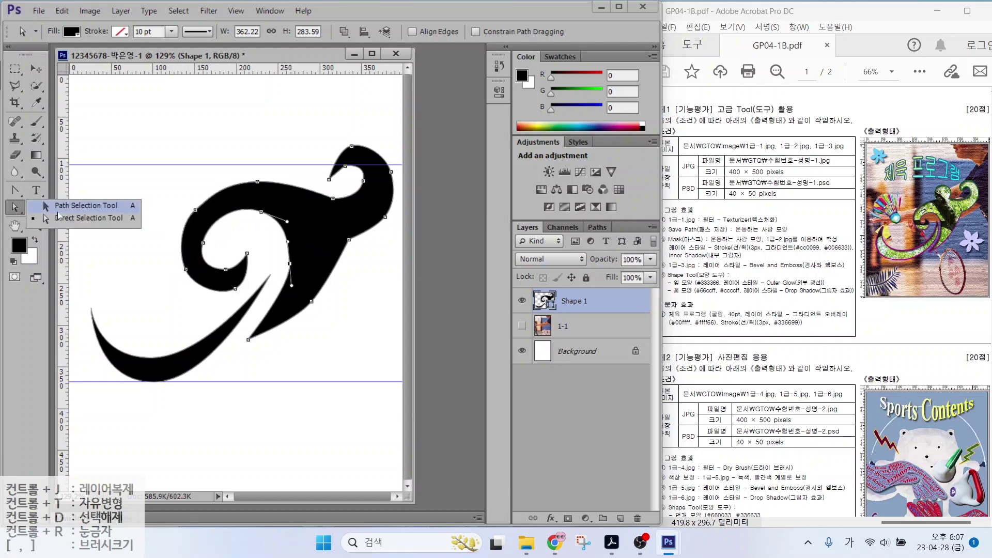
Nudge the curly path and scale it with Free Transform Path to about 367 × 268 px between the guides
left_click(62, 205)
left_click_drag(311, 235, 312, 240)
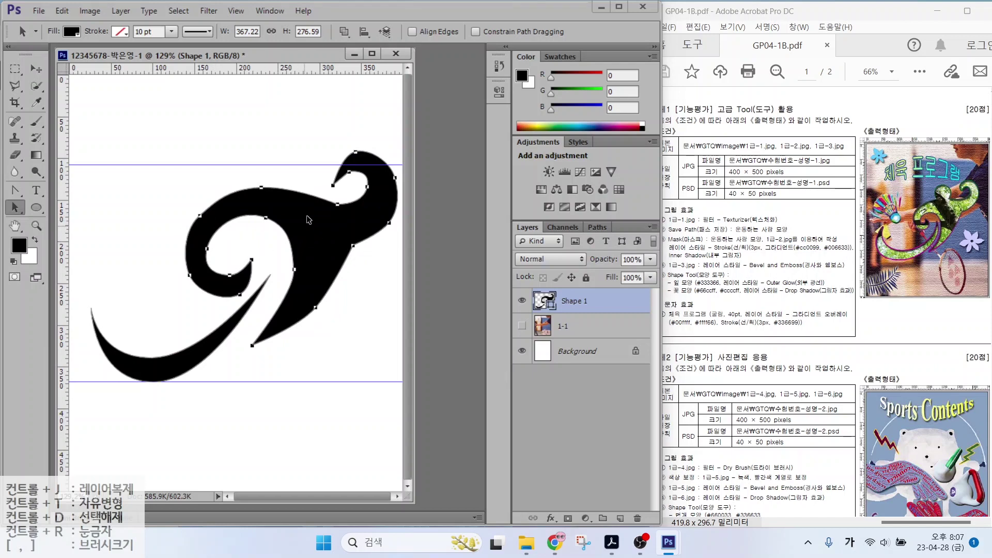
left_click(62, 11)
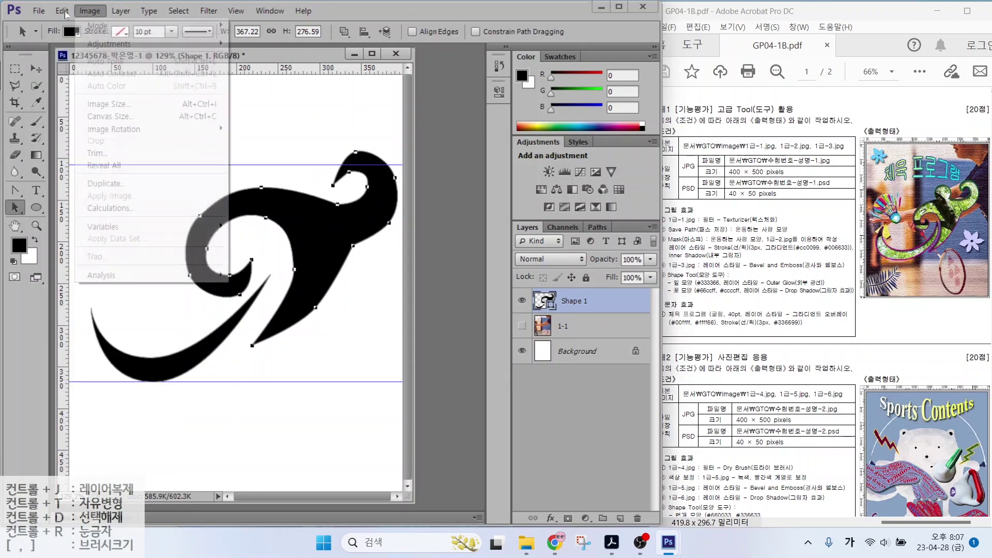
left_click(90, 11)
left_click(62, 11)
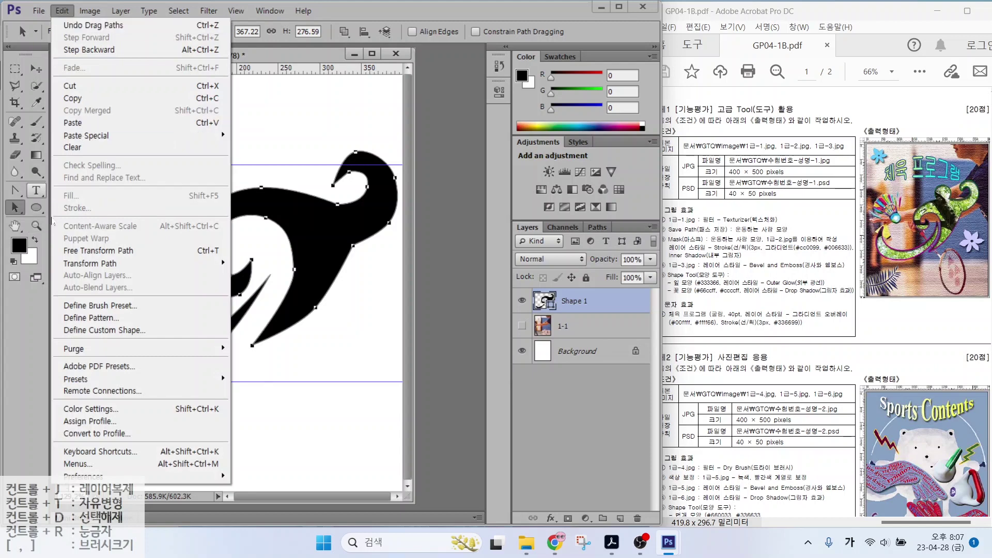
left_click(99, 251)
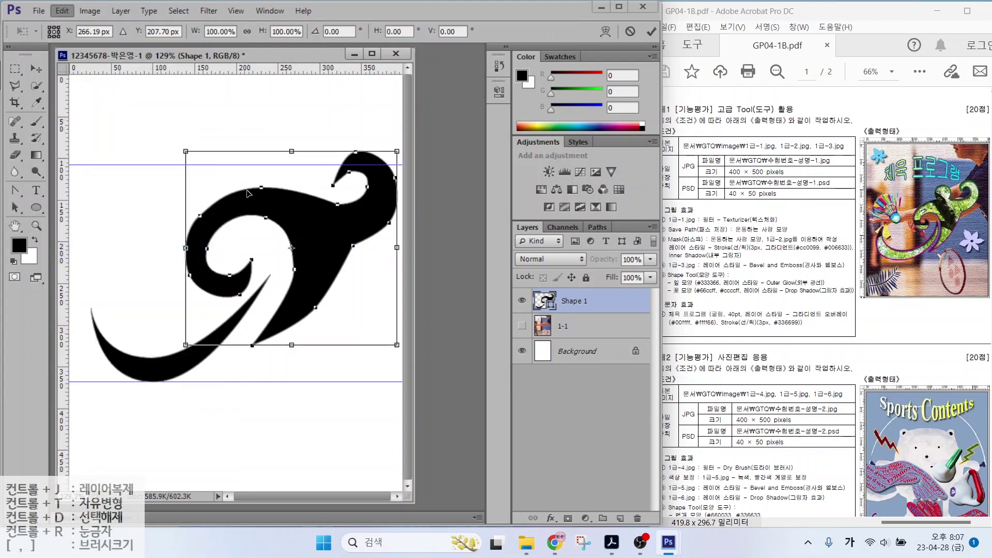
left_click_drag(185, 247, 201, 248)
left_click_drag(299, 152, 299, 154)
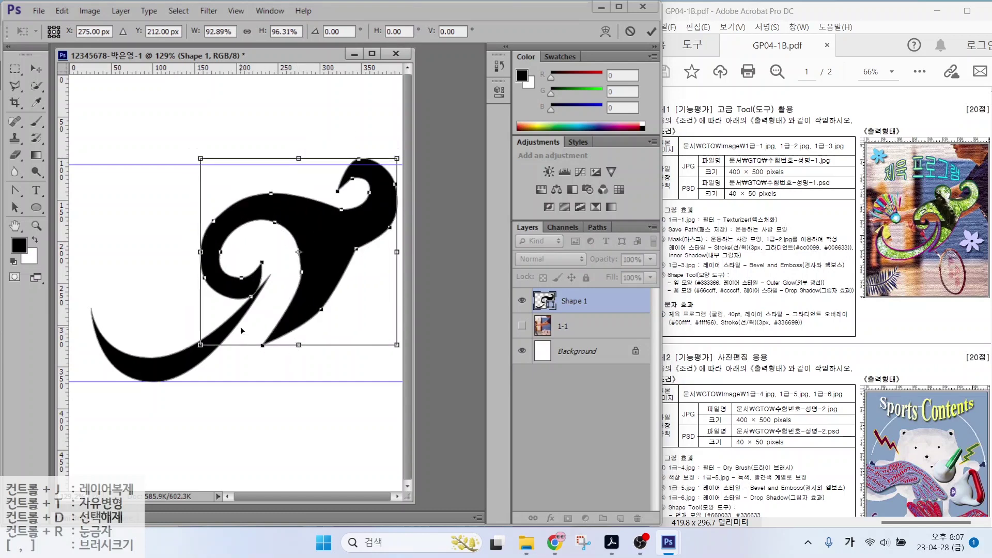
key("Return")
Pick the lower-left crescent part and switch to the Direct Selection Tool
left_click(151, 381)
right_click(16, 208)
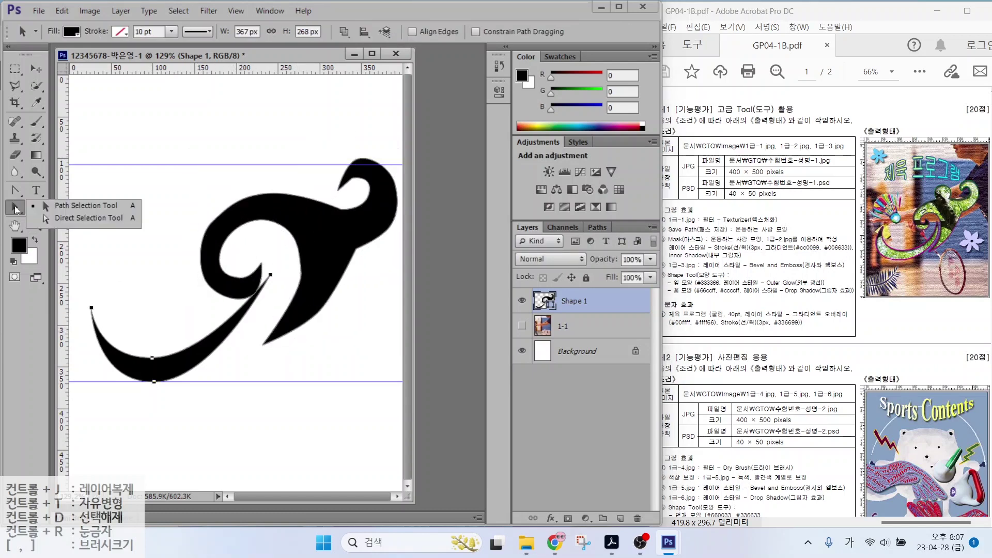
left_click(57, 219)
Adjust the crescent tail by moving its tip anchor and shifting the crescent path up and right
left_click_drag(270, 275, 278, 293)
left_click(272, 281)
right_click(14, 208)
left_click(56, 208)
left_click_drag(206, 365, 211, 358)
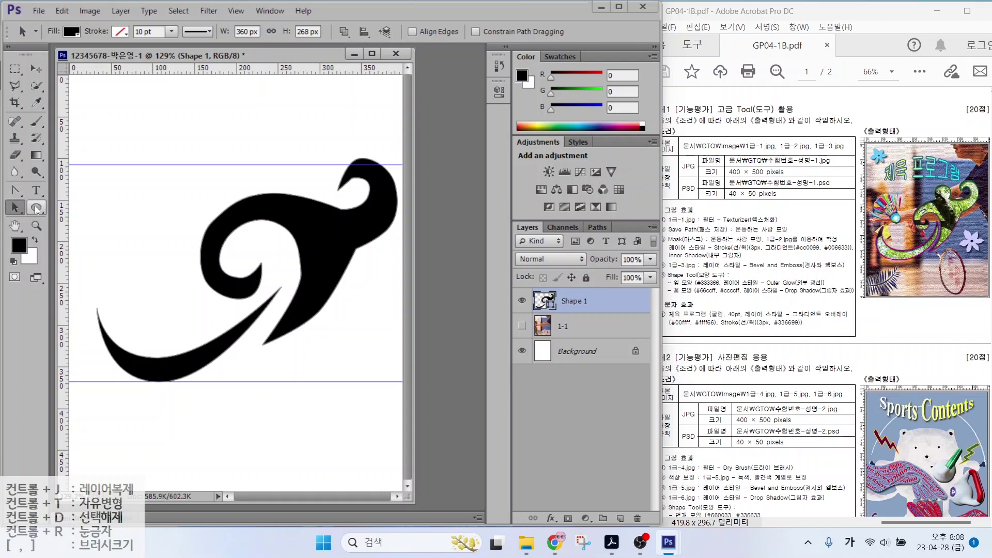
Choose the Ellipse Tool with Combine Shapes mode, keeping Shape 1 selected
left_click(35, 207)
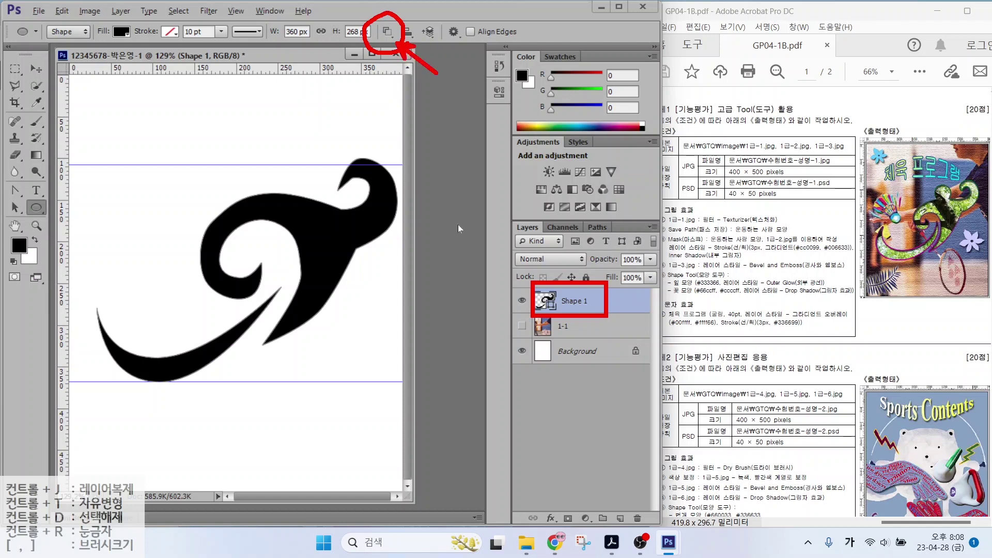
left_click(388, 32)
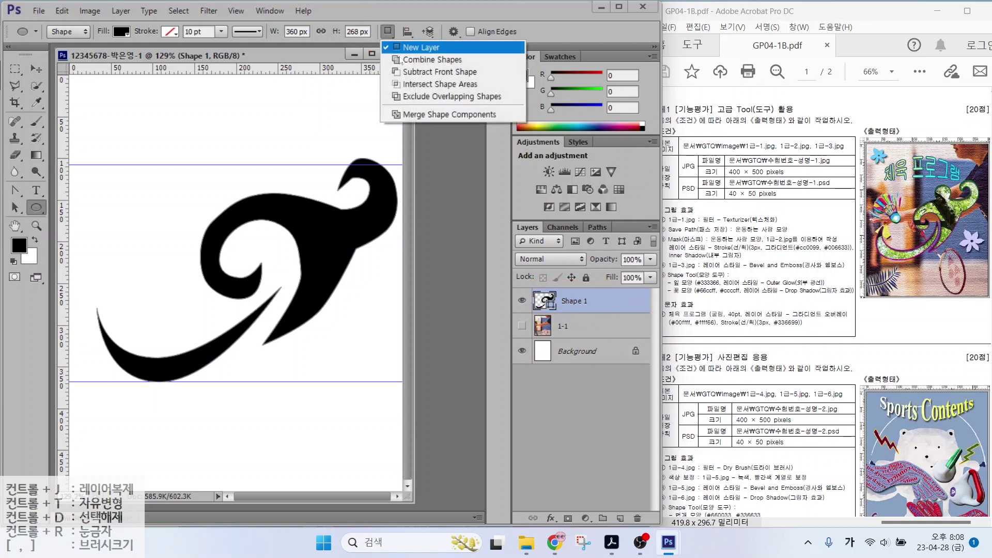
left_click(404, 62)
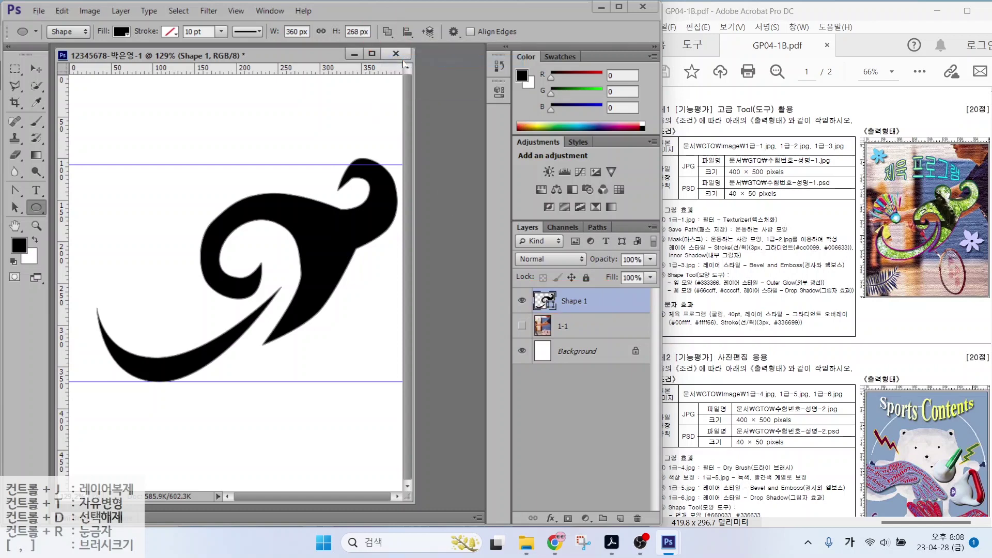
left_click(387, 32)
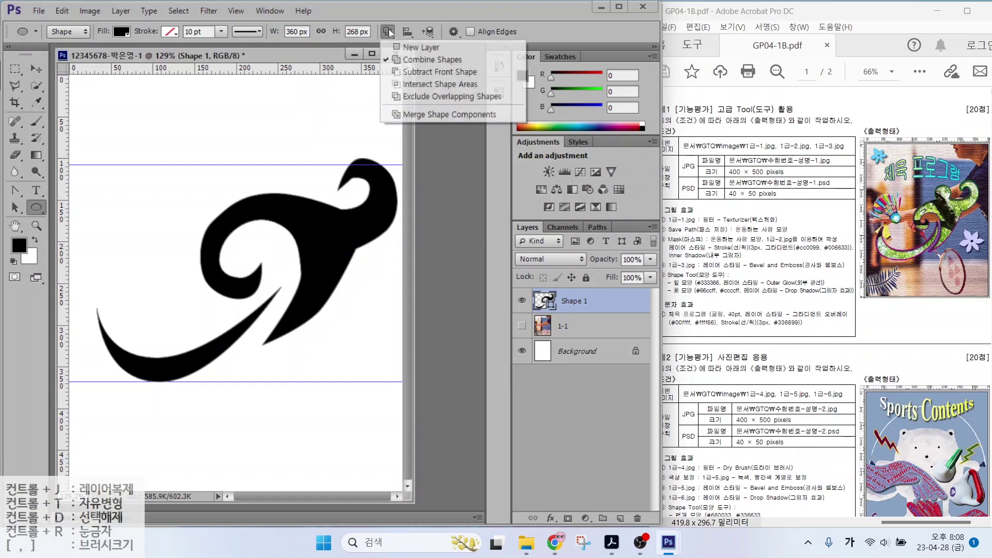
left_click(408, 60)
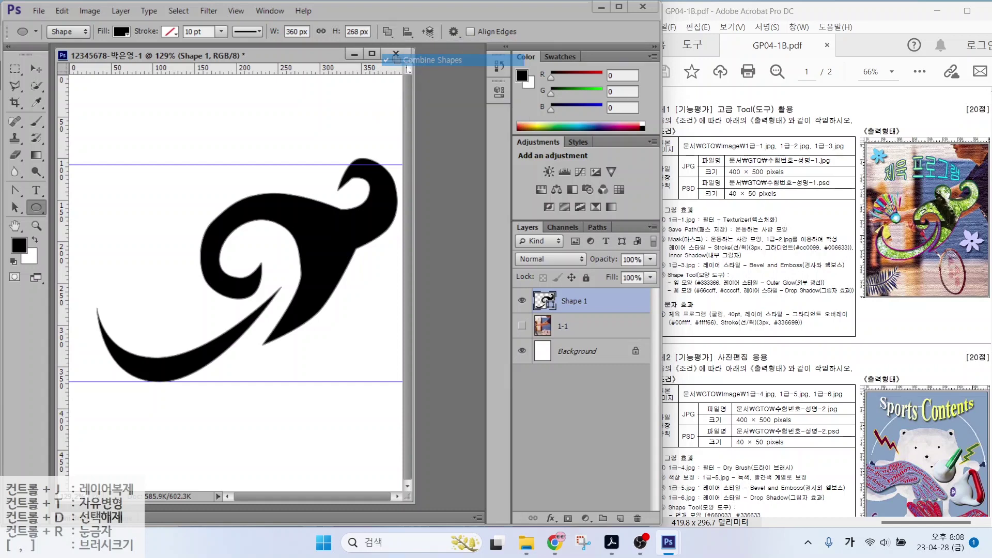
left_click(571, 325)
left_click(580, 302)
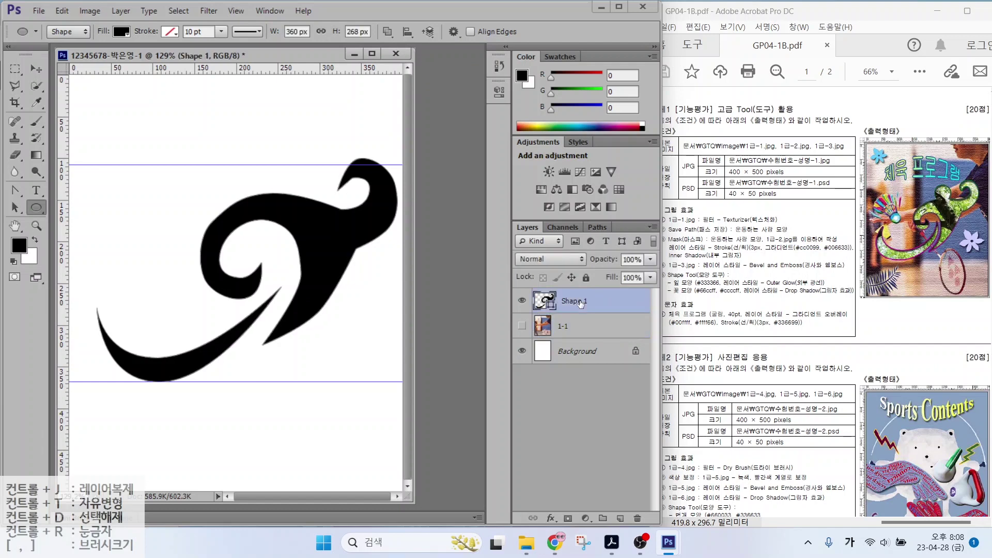
left_click(387, 32)
left_click(400, 60)
Draw a circle head at the top of the curly shape and check its placement
left_click_drag(268, 162, 275, 184)
key("a")
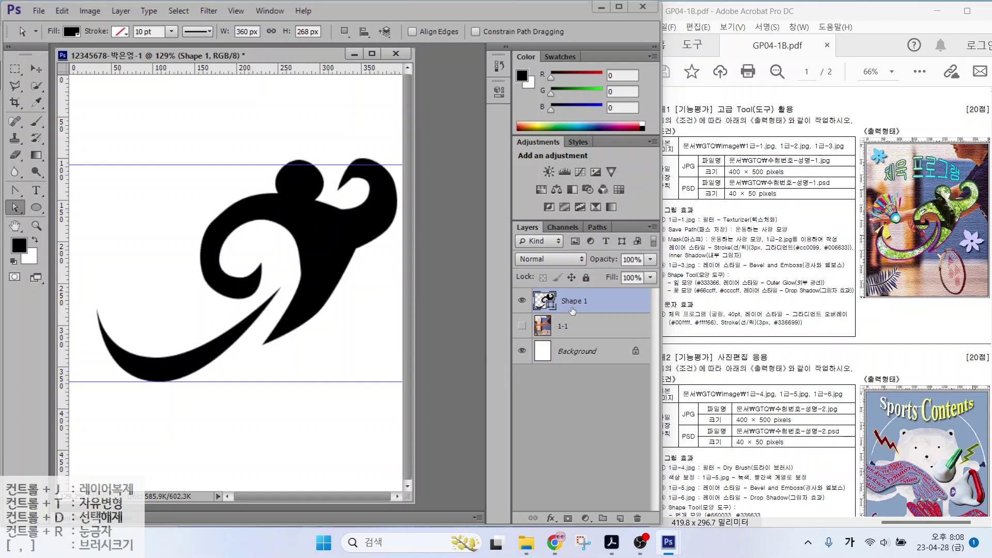
left_click(522, 300)
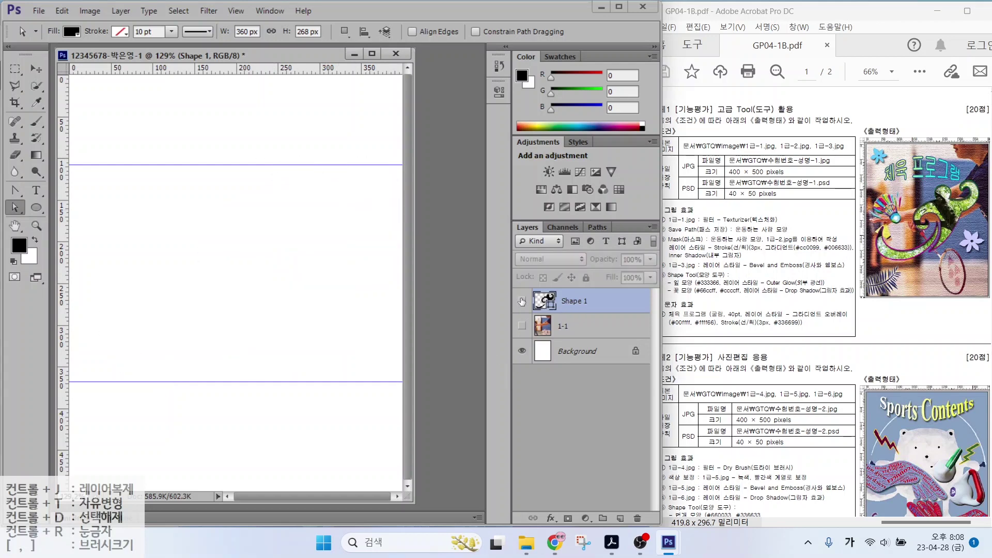
left_click(522, 301)
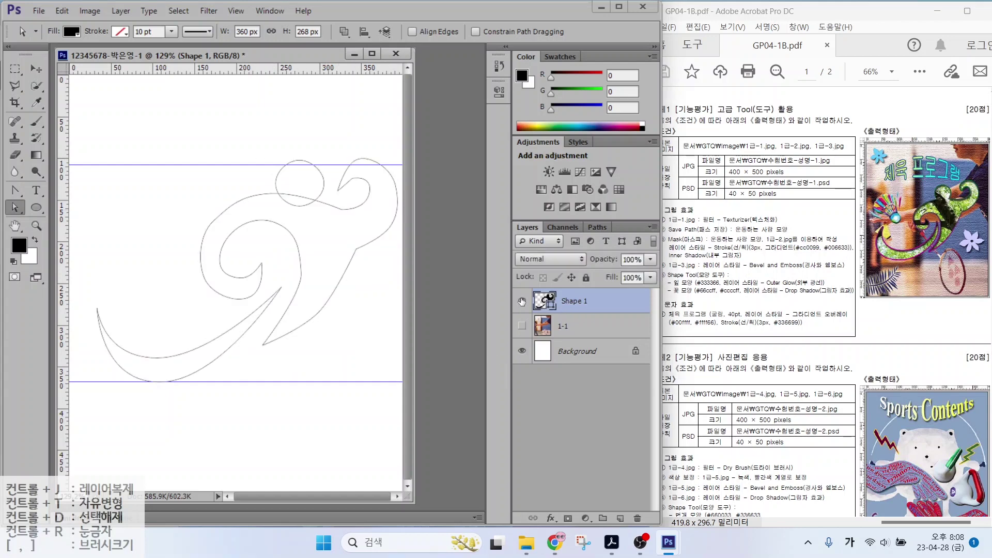
left_click(288, 196)
mouse_move(280, 191)
left_mouse_down()
mouse_move(312, 198)
mouse_move(289, 200)
left_mouse_up()
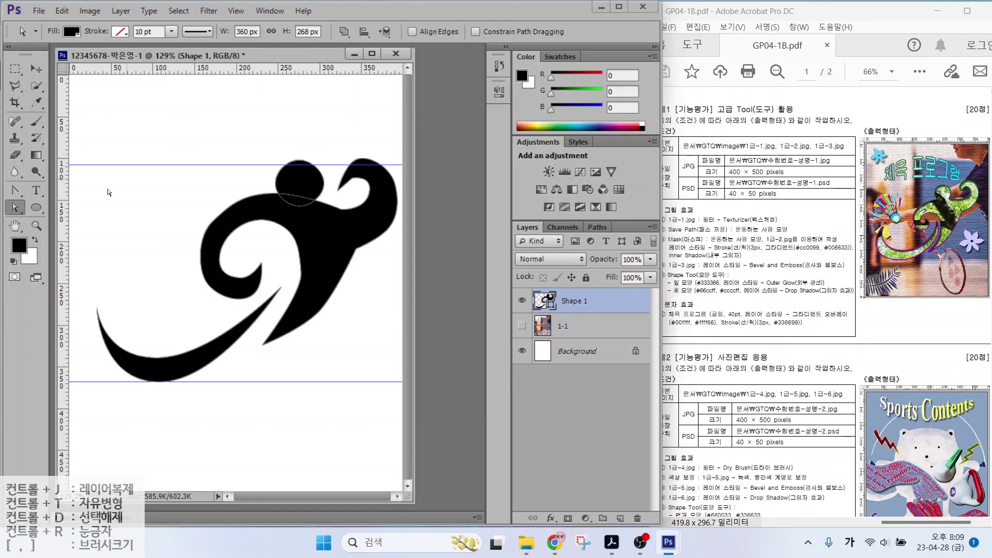
Merge the circle into the curly shape with Merge Shape Components
left_click(35, 208)
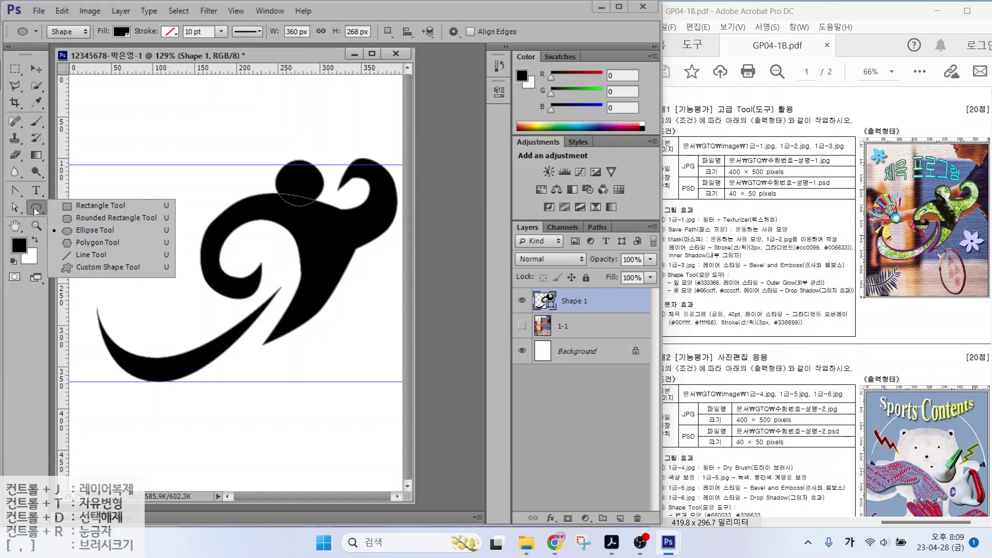
left_click(33, 209)
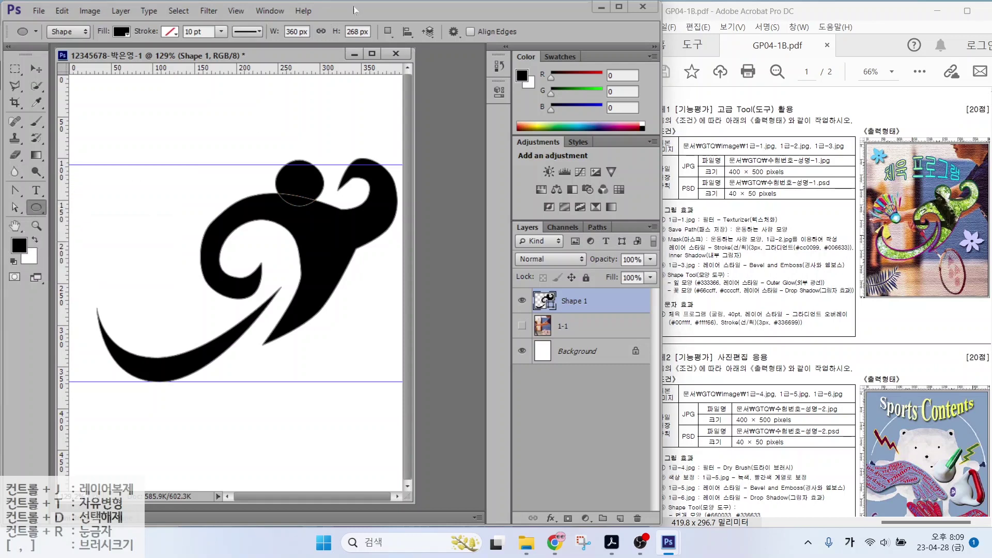
left_click(387, 31)
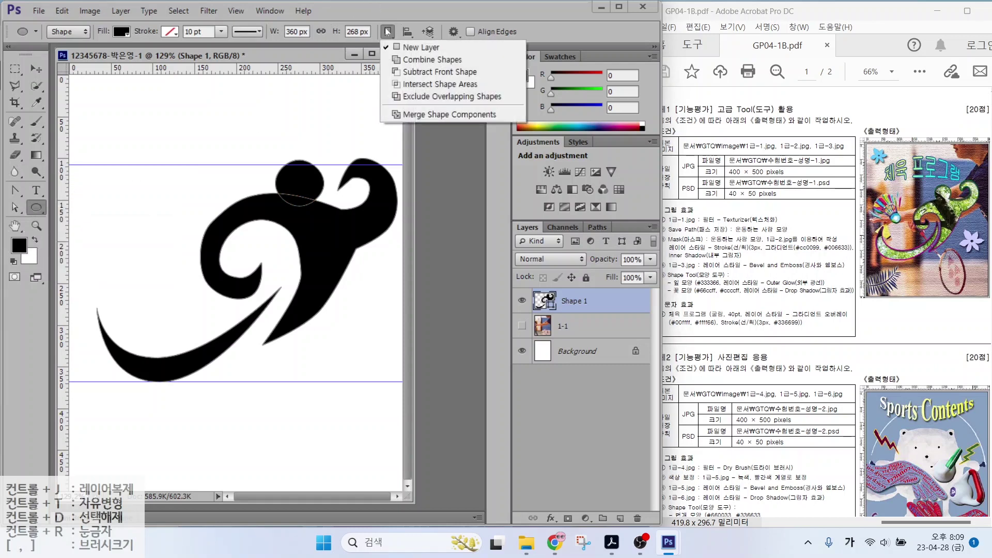
left_click(413, 115)
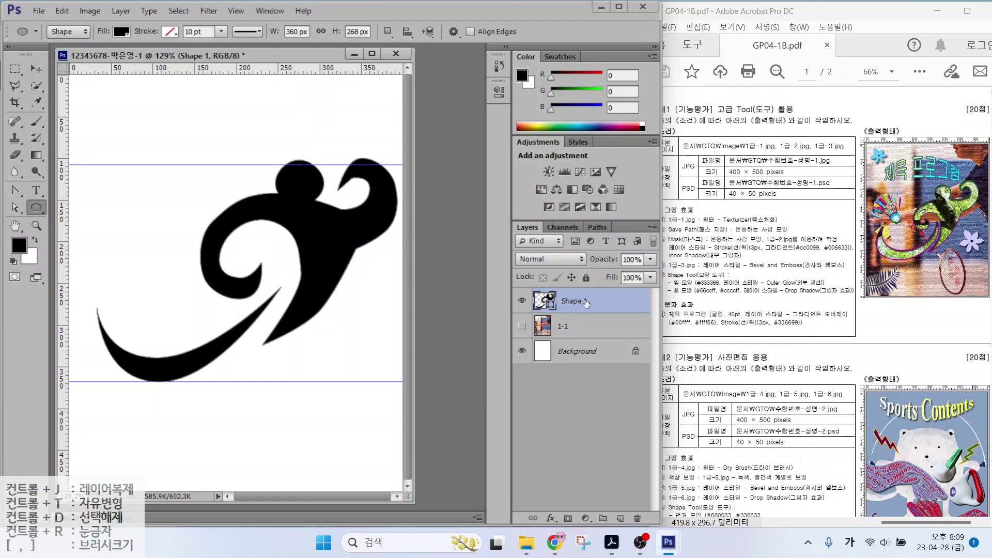
In the Paths panel, save Shape 1 Shape Path as a path named '운동하는 사람 모양'
left_click(597, 228)
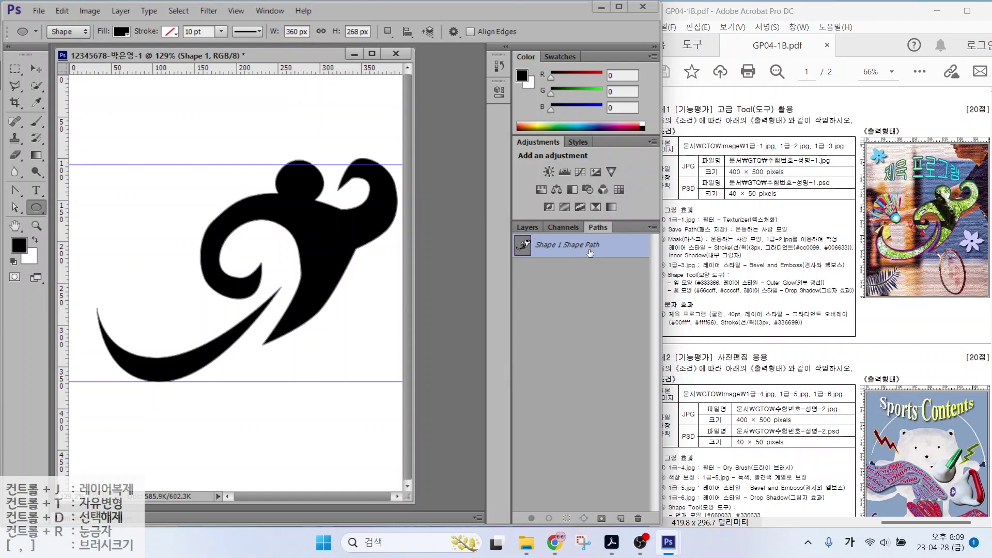
left_click(619, 246)
left_click_drag(670, 236, 744, 236)
mouse_move(572, 241)
left_mouse_down()
mouse_move(553, 255)
mouse_move(512, 251)
left_mouse_up()
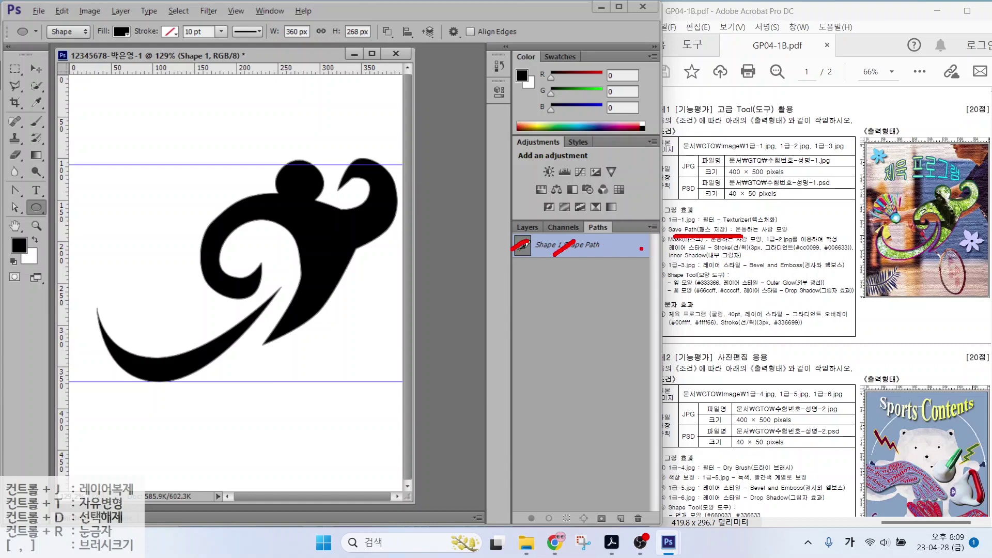
mouse_move(641, 248)
left_mouse_down()
mouse_move(623, 256)
mouse_move(613, 237)
mouse_move(641, 257)
left_mouse_up()
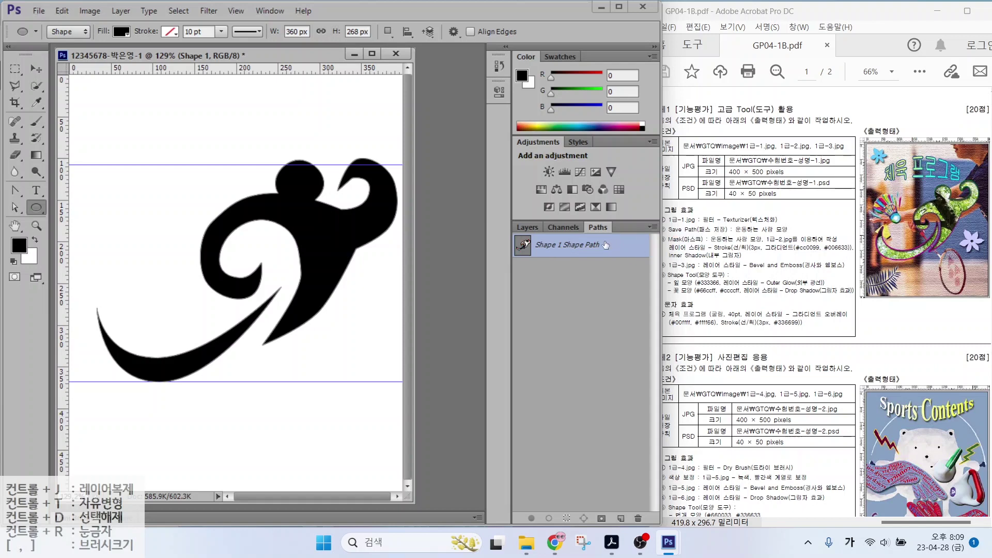
double_click(523, 246)
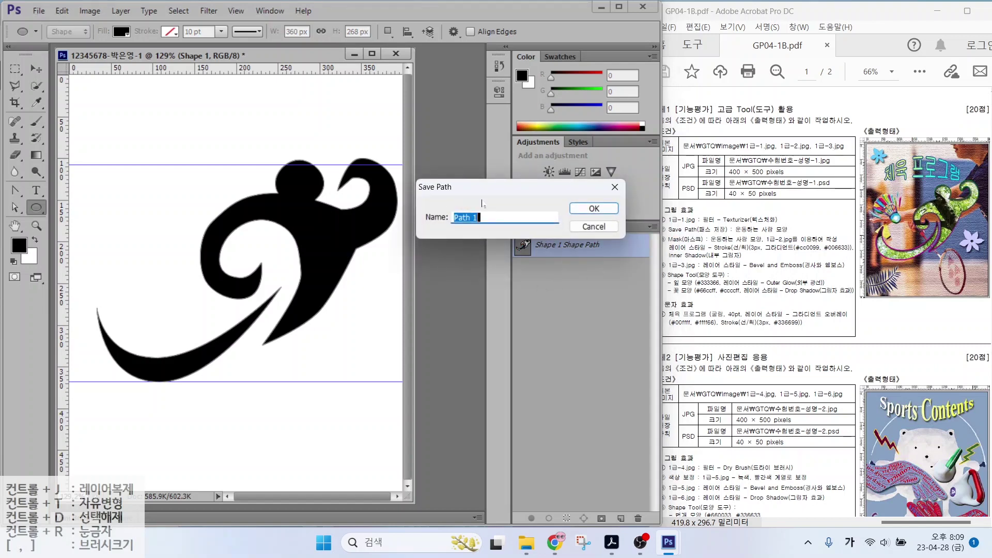
type("운동하는 사람 모양")
key("Return")
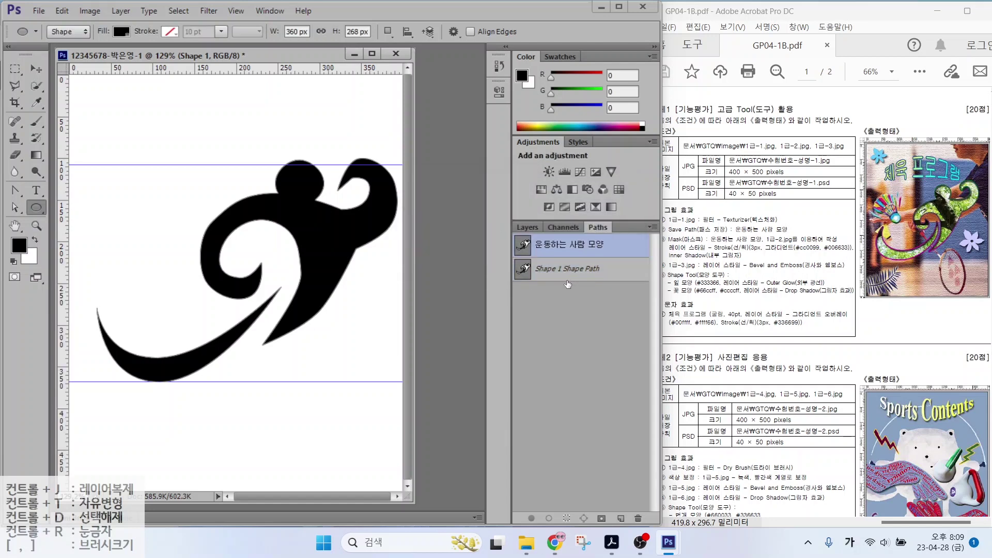
Deselect the shape path and return to the Layers panel
left_click_drag(574, 278, 621, 325)
left_click_drag(597, 241, 654, 206)
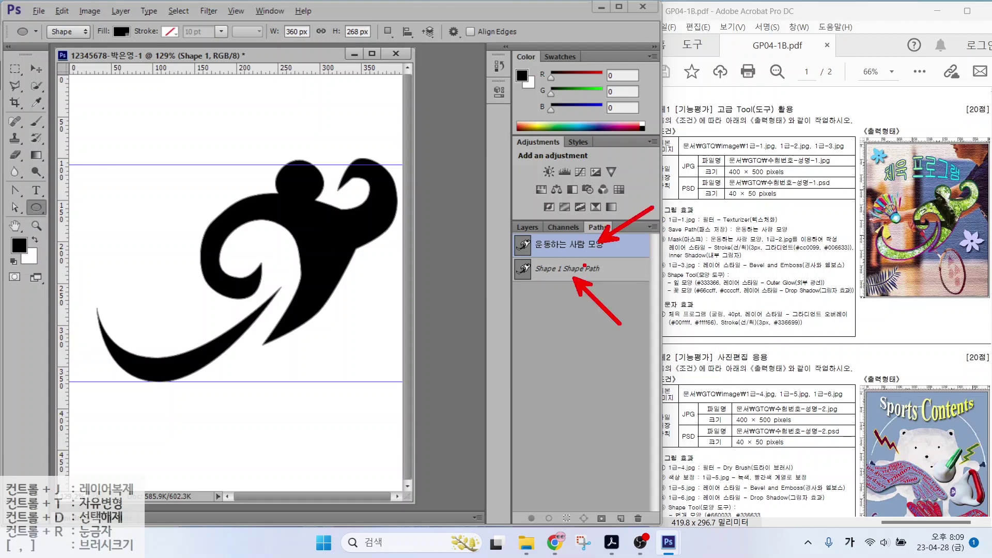
key("Escape")
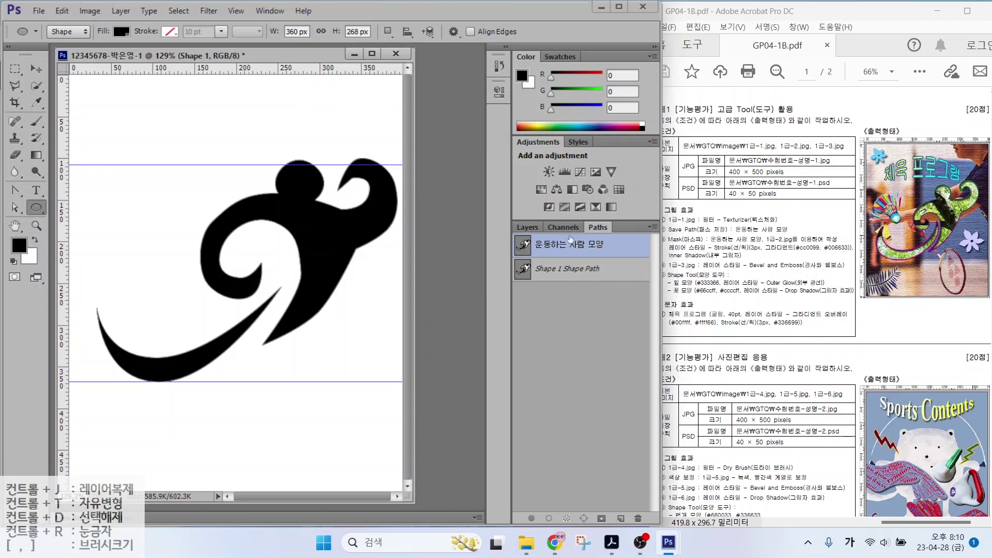
left_click(571, 247)
left_click(571, 273)
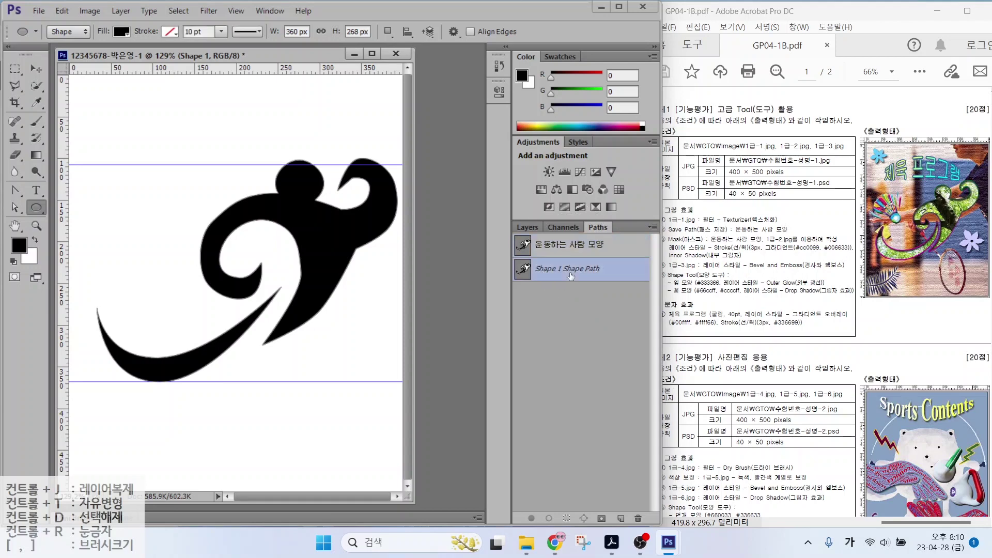
left_click(575, 301)
left_click(576, 314)
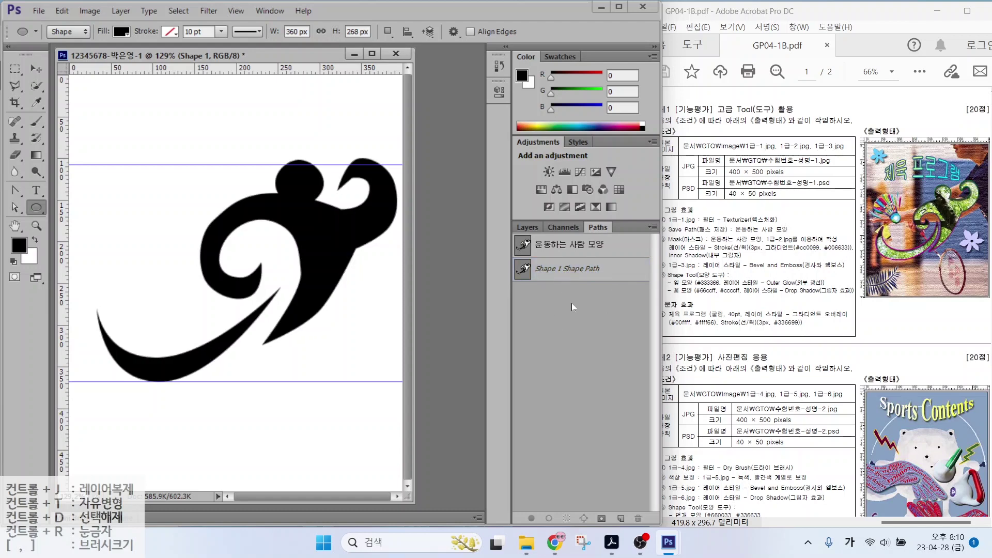
left_click(527, 227)
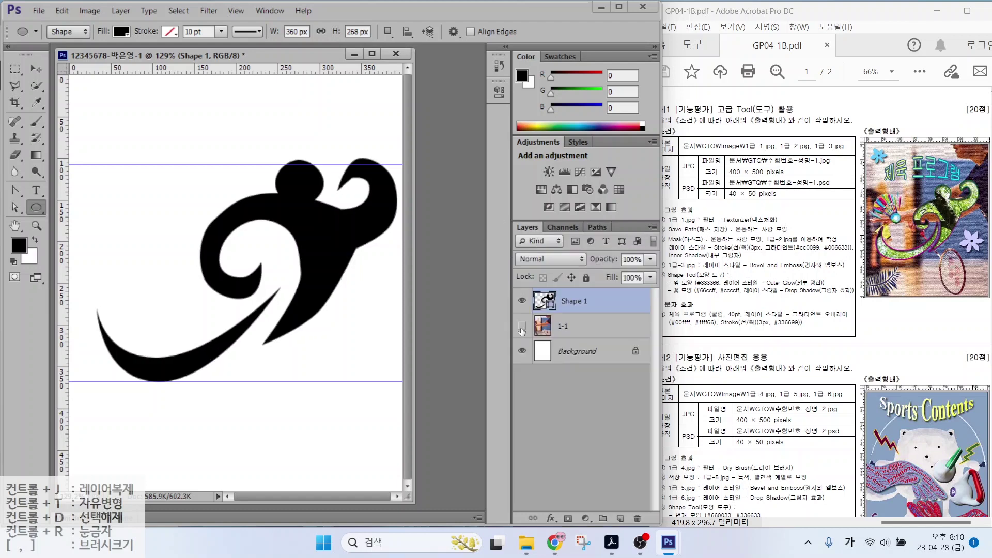
left_click(522, 326)
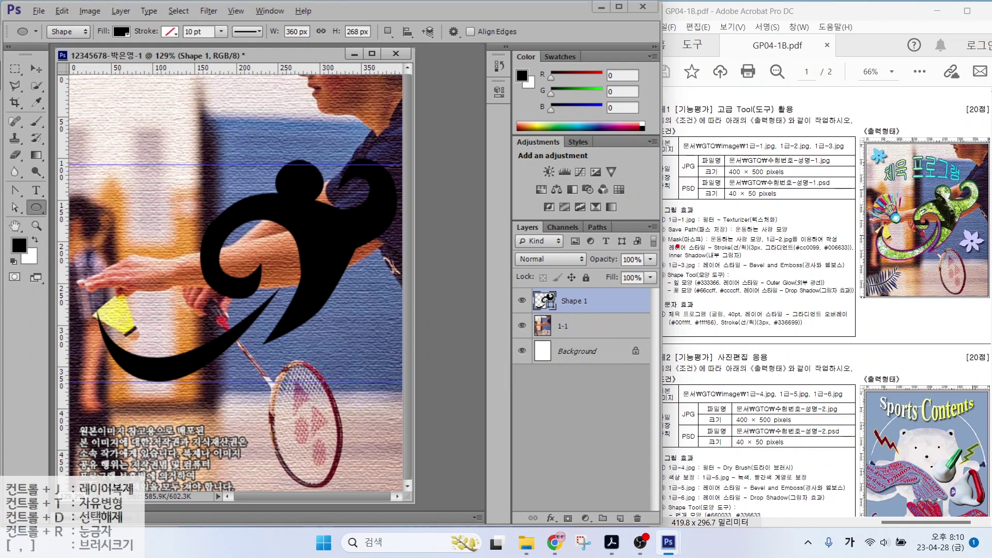
mouse_move(677, 247)
left_mouse_down()
mouse_move(840, 253)
mouse_move(677, 247)
mouse_move(834, 245)
left_mouse_up()
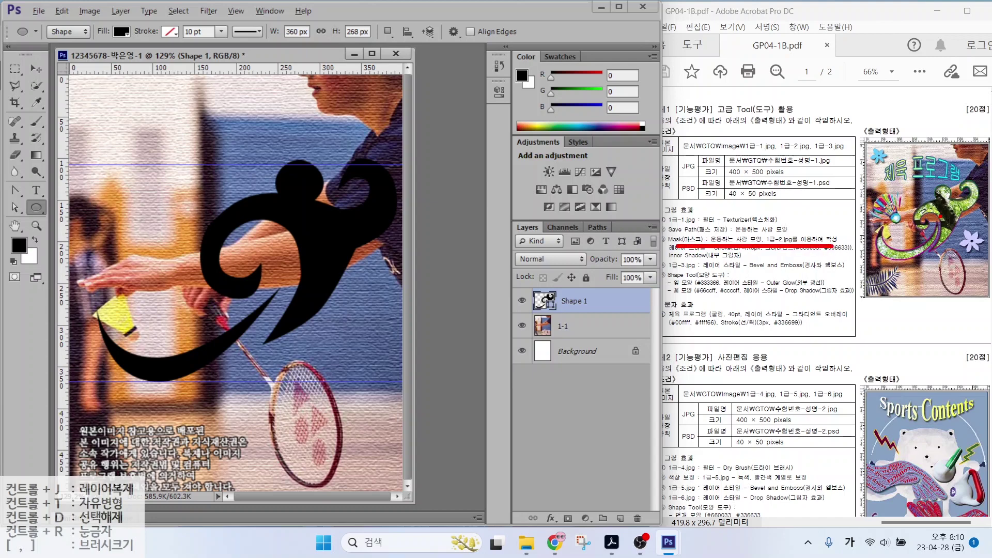
left_click_drag(860, 159, 937, 212)
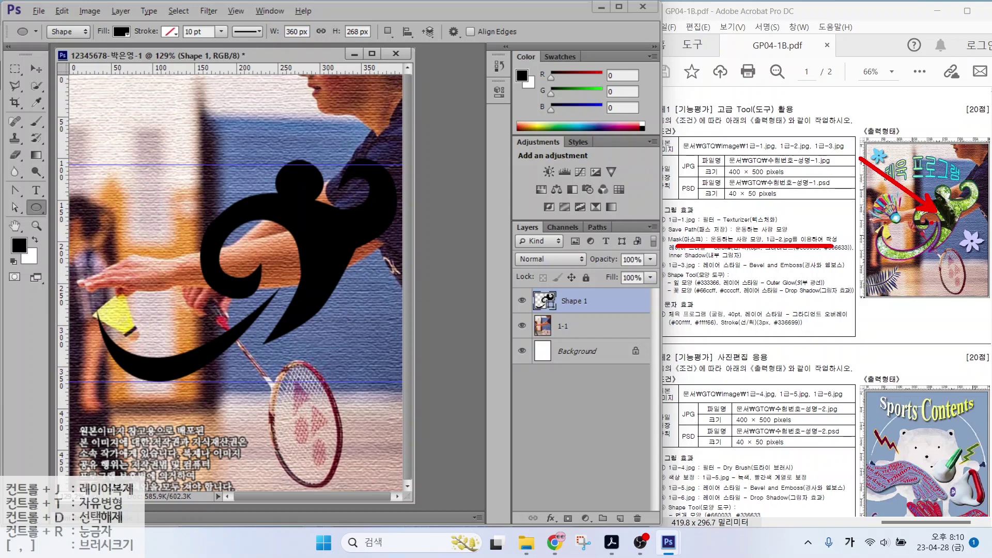
key("Escape")
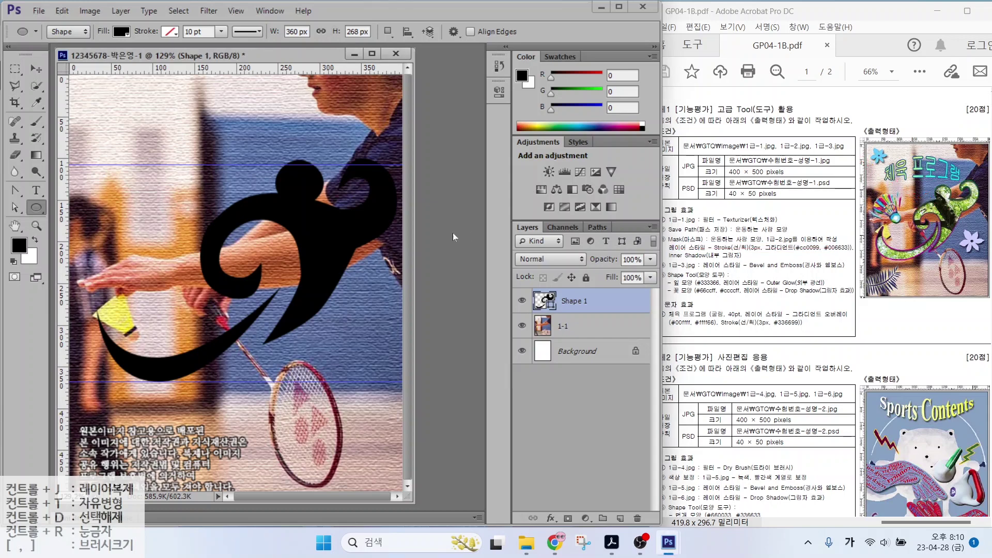
left_click(445, 206)
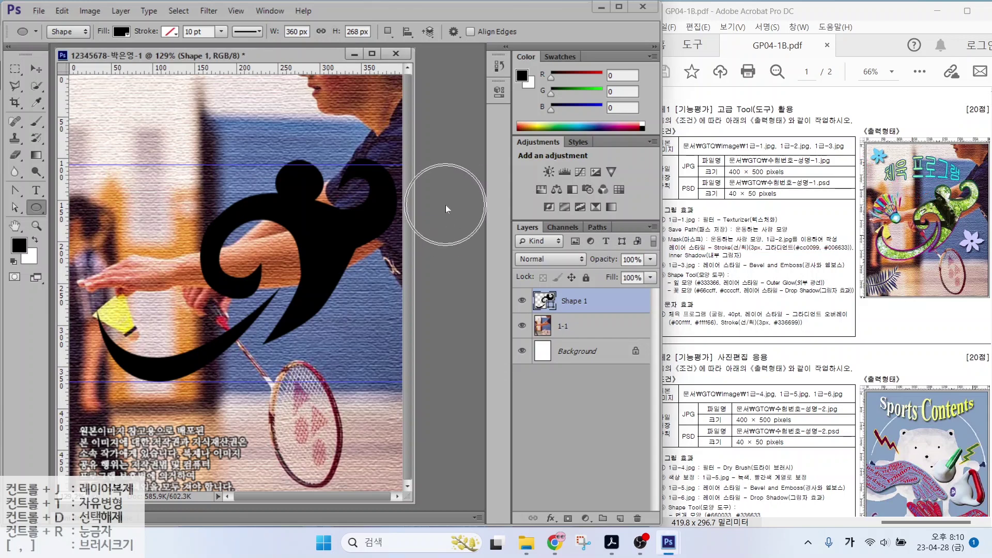
Open the 1급-2.jpg tree photo and place its window beside the work file
double_click(446, 205)
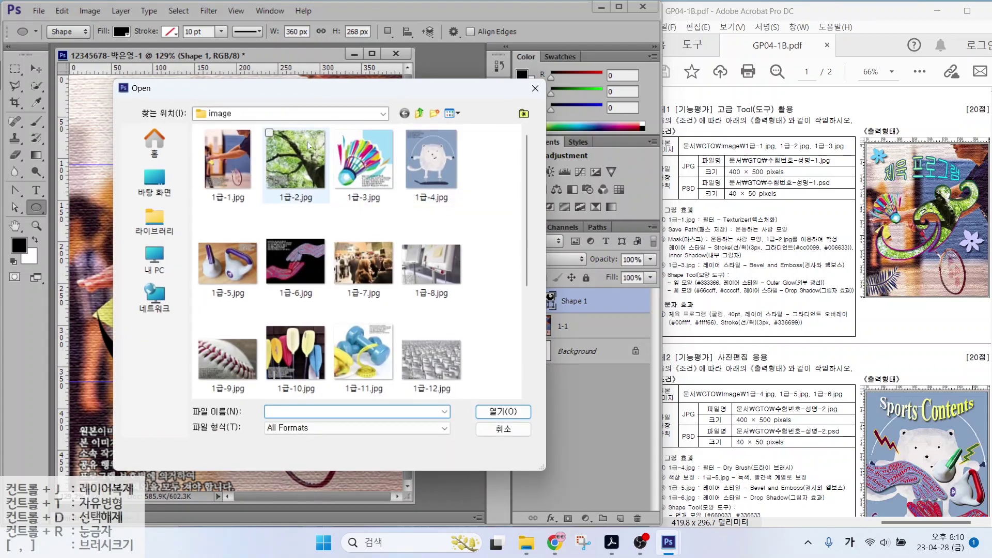
left_click(298, 158)
double_click(308, 161)
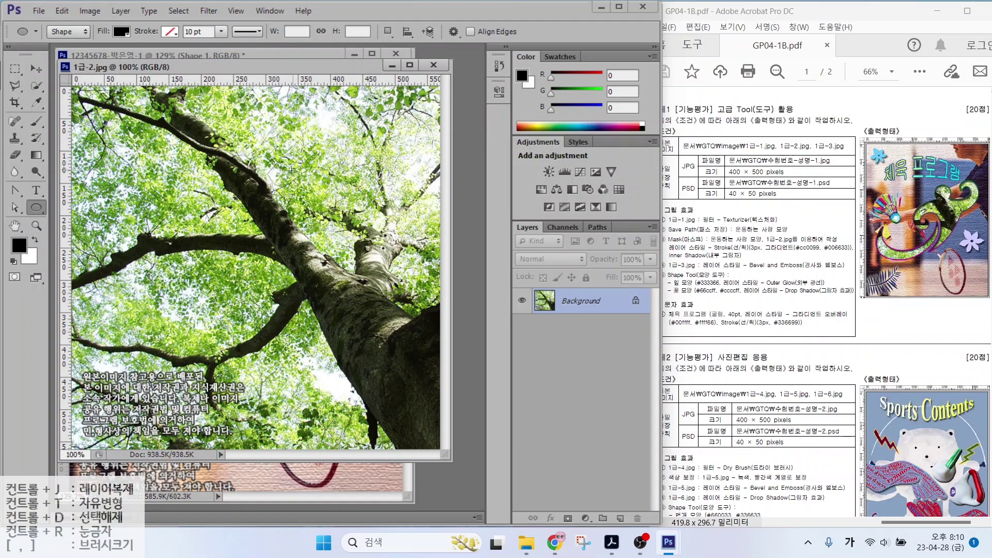
left_click_drag(265, 63, 368, 105)
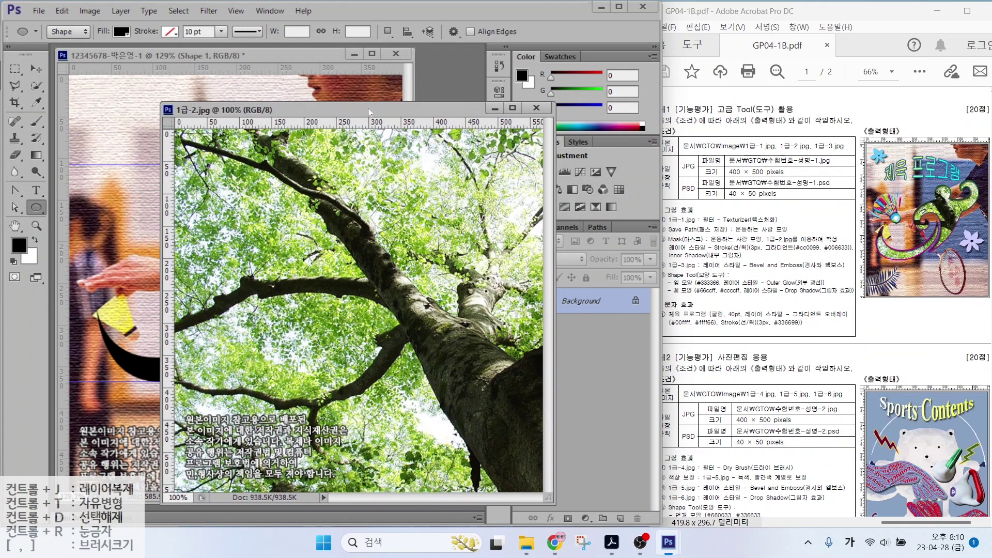
Copy the tree photo into the work file to cover the canvas, then close the original
left_click(36, 68)
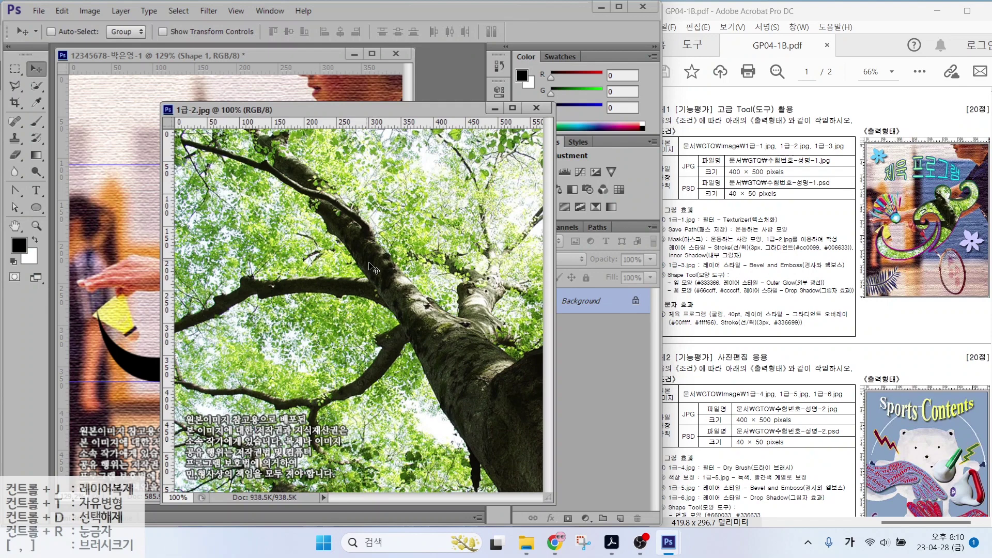
left_click_drag(372, 269, 110, 219)
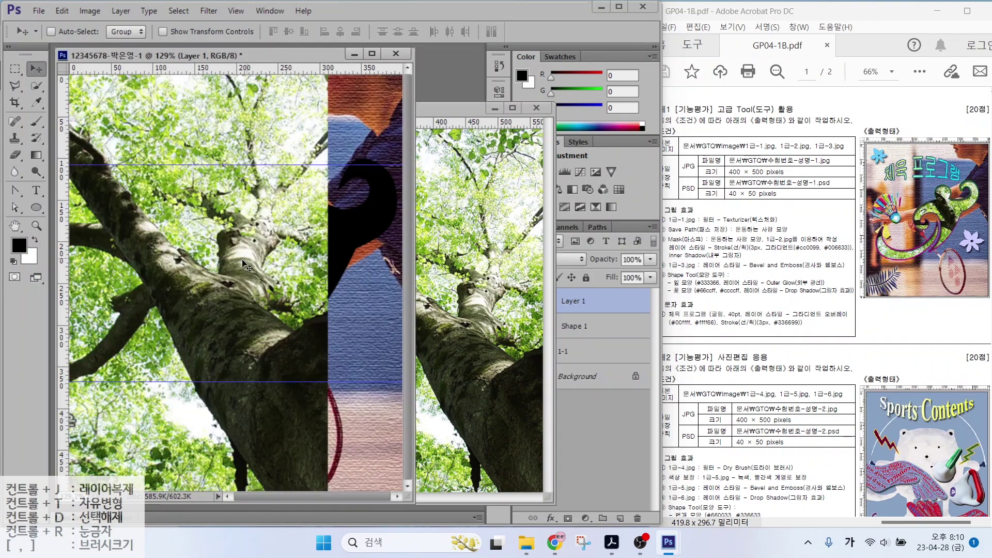
left_click_drag(317, 257, 364, 272)
left_click(537, 107)
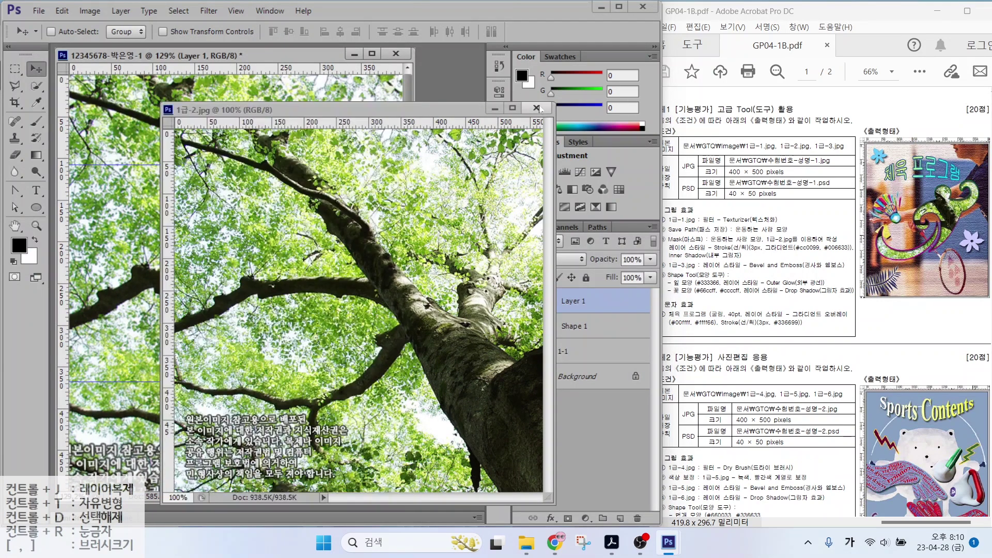
Rename the new tree layer to 1-2
double_click(574, 302)
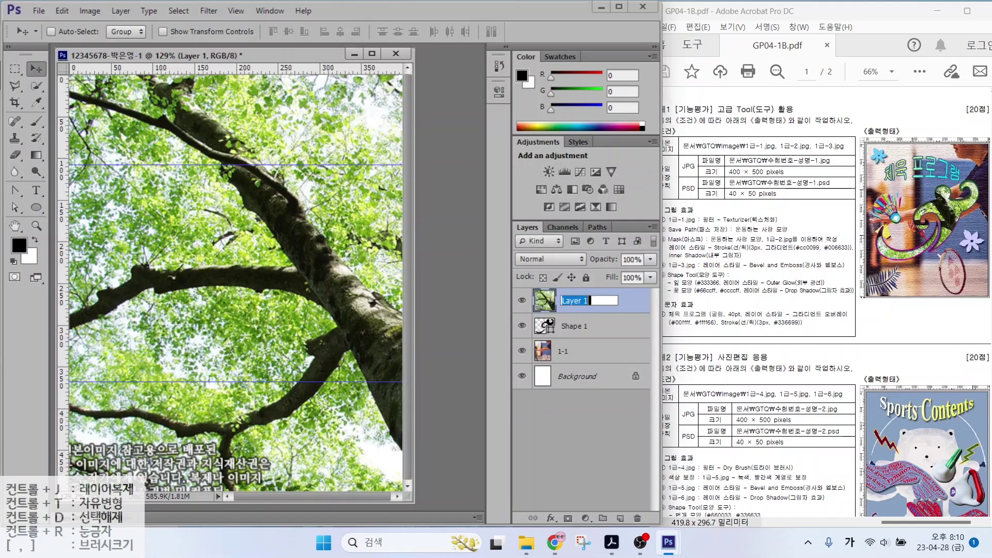
type("1-2")
key("Return")
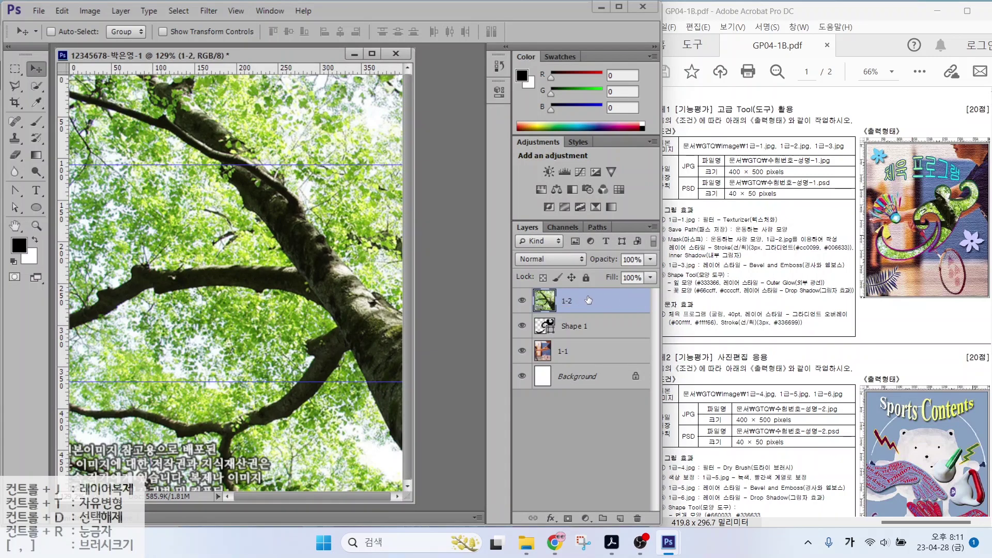
Check the layer order by selecting Shape 1, then the 1-2 tree layer
left_click_drag(531, 312, 615, 341)
left_click_drag(570, 292, 617, 258)
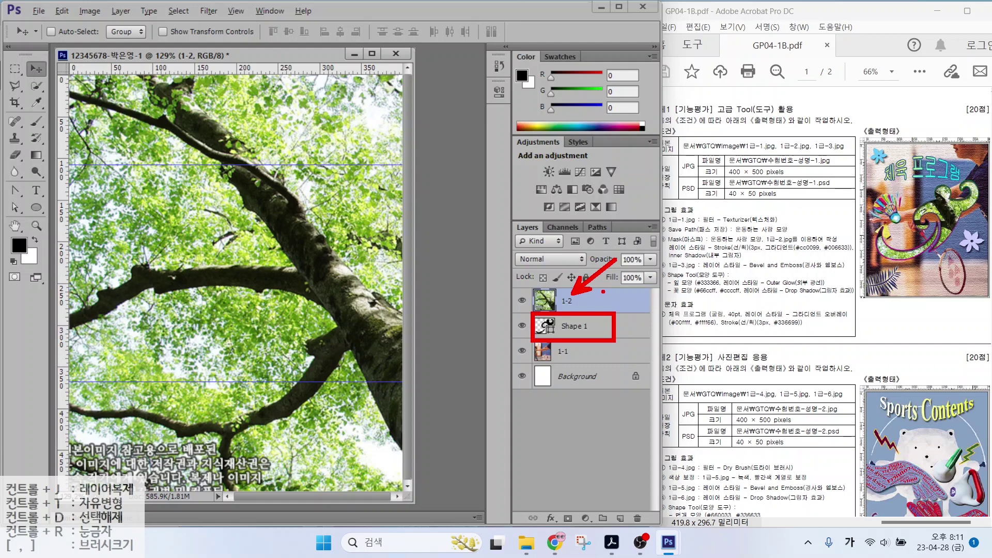
key("Escape")
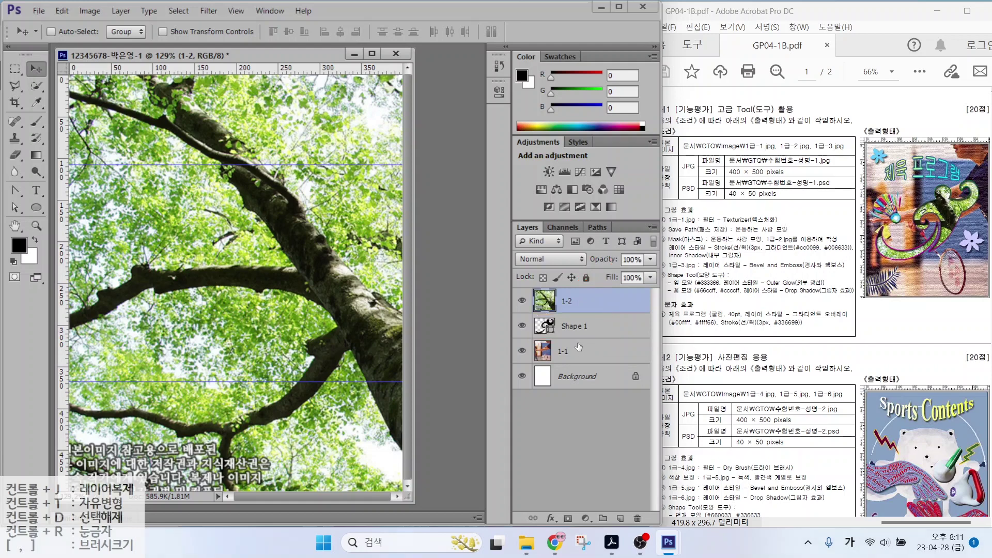
left_click(595, 327)
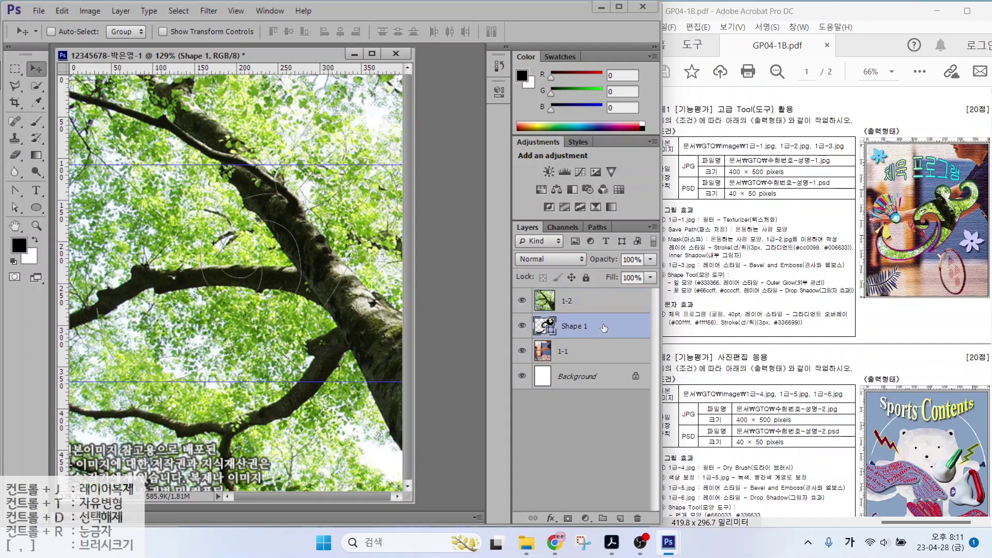
left_click(601, 300)
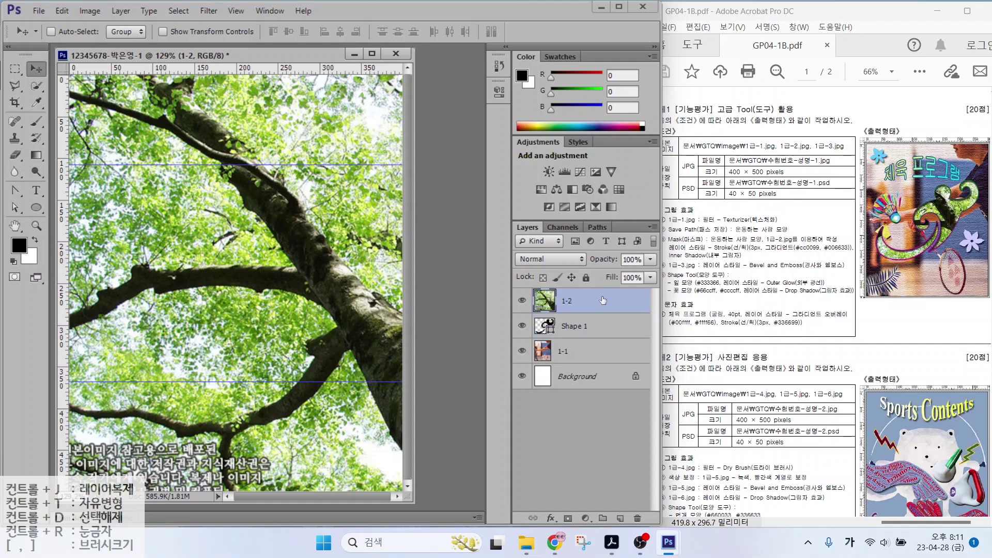
left_click(603, 299)
Make layer 1-2 a clipping mask on Shape 1 and reposition the tree photo inside the curl
right_click(603, 300)
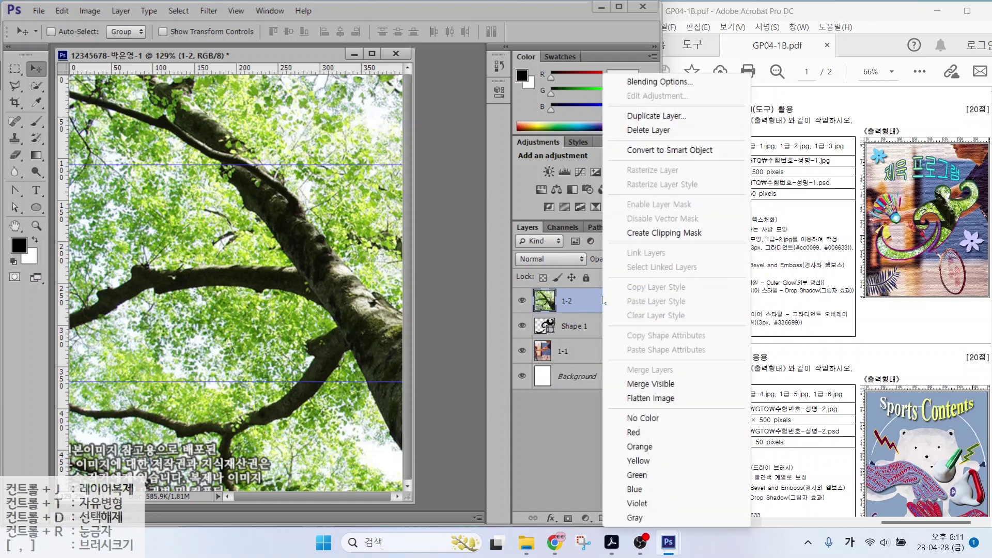
left_click(653, 233)
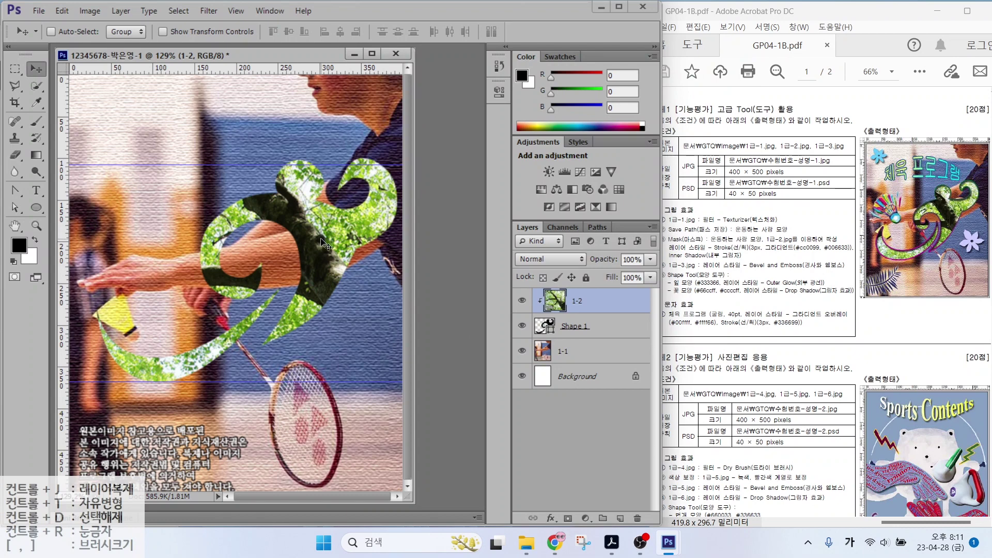
mouse_move(325, 247)
left_mouse_down()
mouse_move(338, 241)
mouse_move(331, 235)
mouse_move(337, 241)
mouse_move(324, 250)
mouse_move(334, 257)
left_mouse_up()
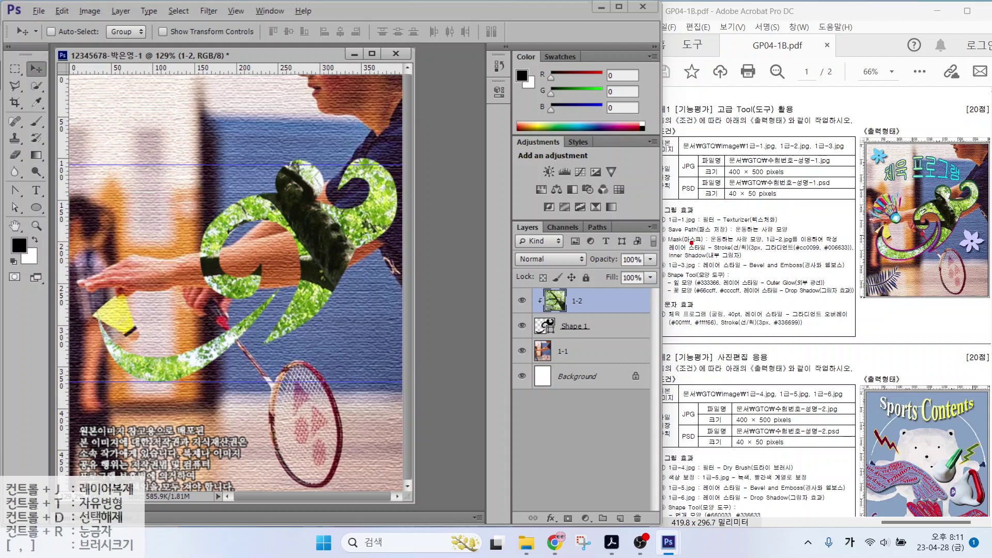
left_click_drag(695, 241, 774, 240)
left_click_drag(701, 255, 815, 254)
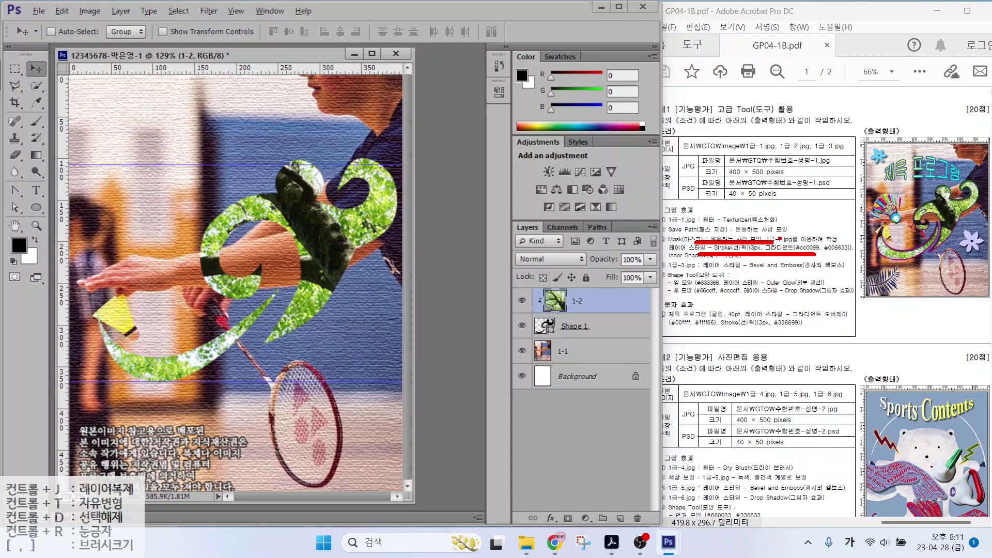
left_click_drag(908, 257, 939, 293)
key("Escape")
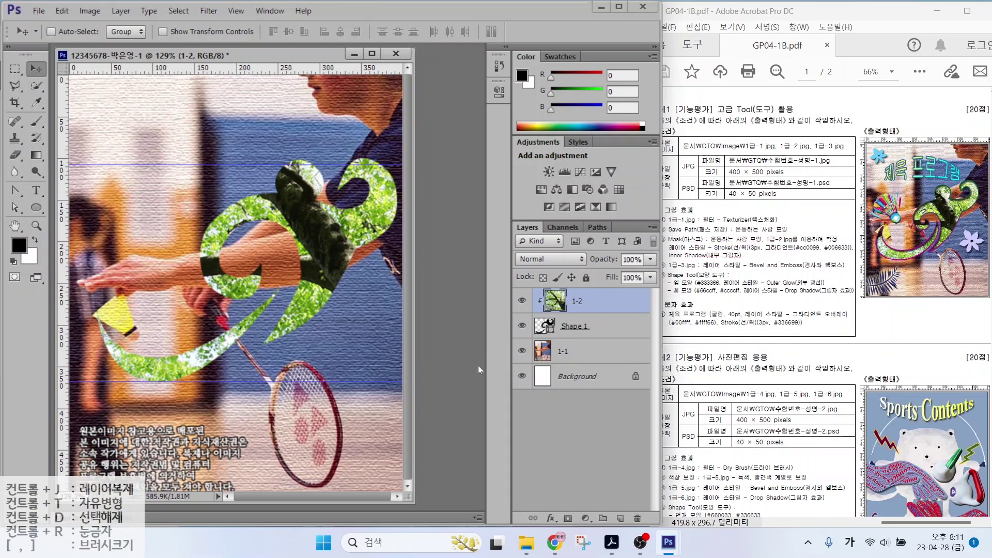
Select the Shape 1 layer and open its fx layer effects for a Stroke
left_click(599, 329)
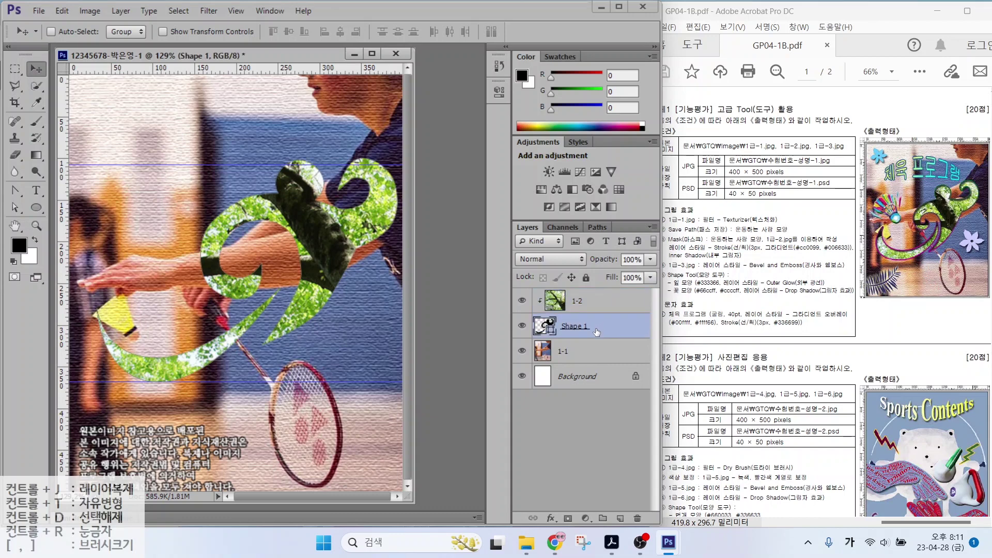
left_click_drag(495, 209, 676, 531)
left_click_drag(553, 507, 582, 464)
mouse_move(561, 523)
left_mouse_down()
mouse_move(543, 528)
mouse_move(563, 509)
left_mouse_up()
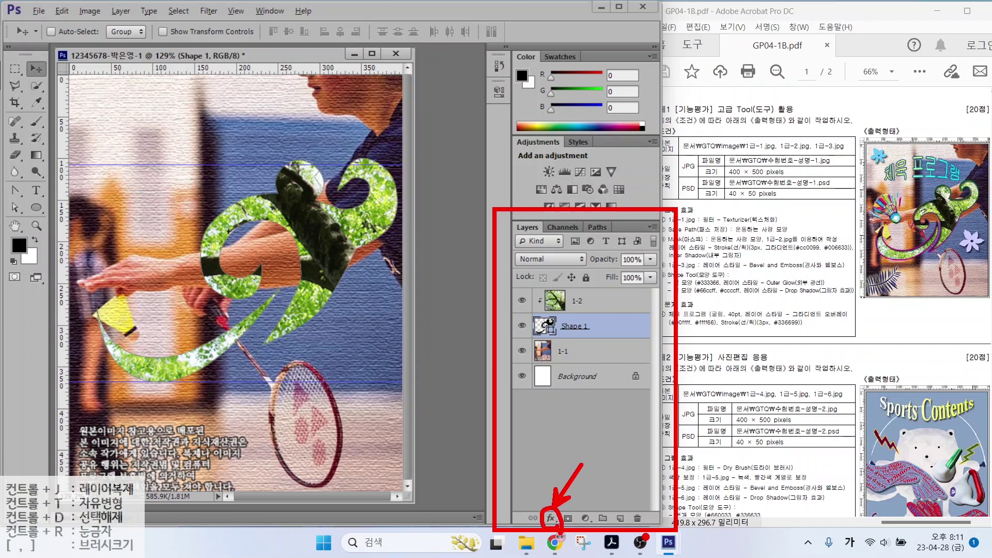
key("Escape")
left_click(549, 515)
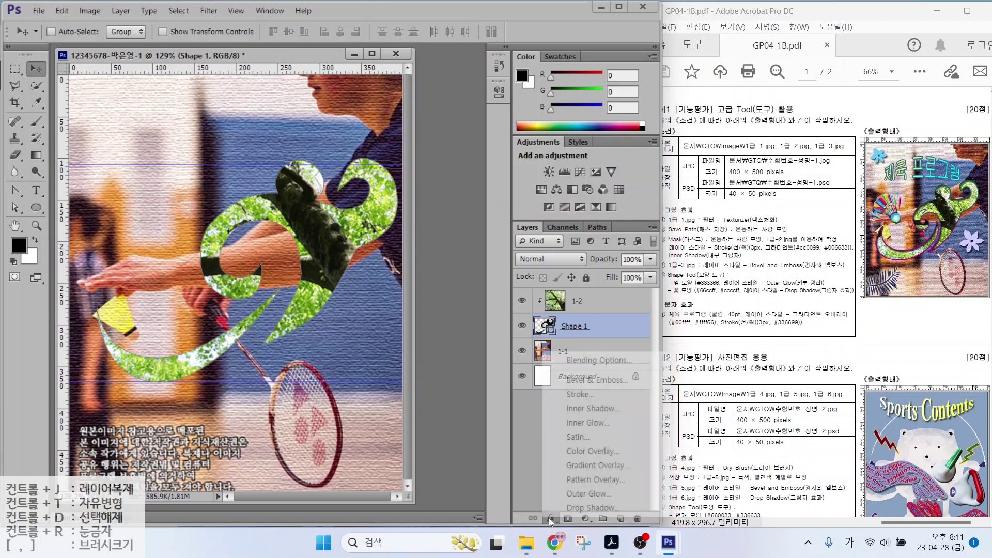
key("Escape")
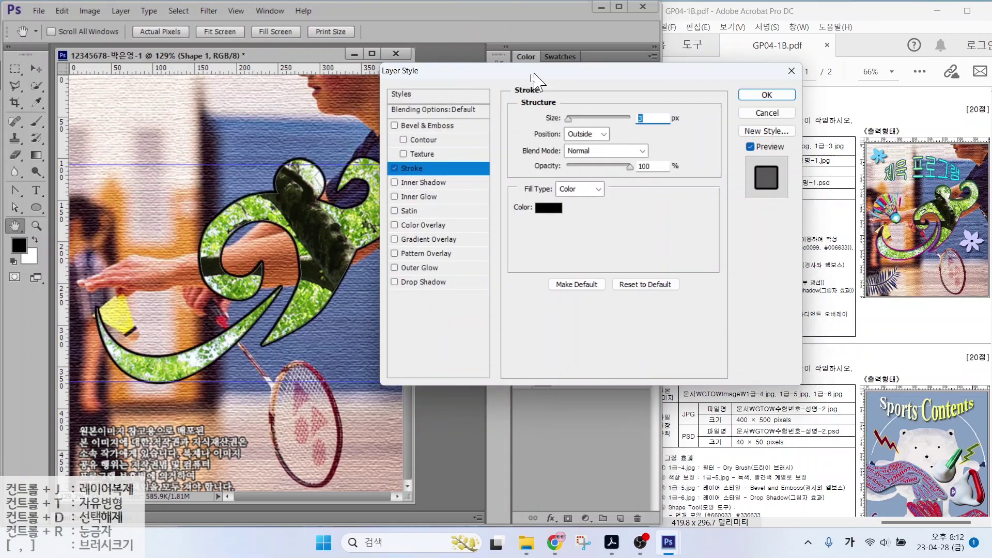
Switch the 3 px outside Stroke's fill type to Gradient
left_click_drag(532, 69, 392, 86)
key("alt")
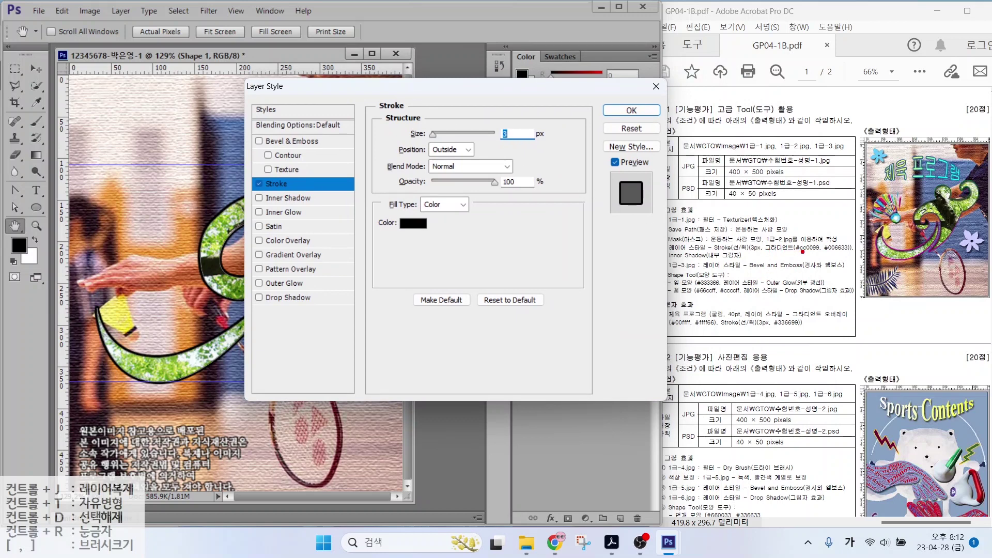
left_click_drag(768, 256, 858, 255)
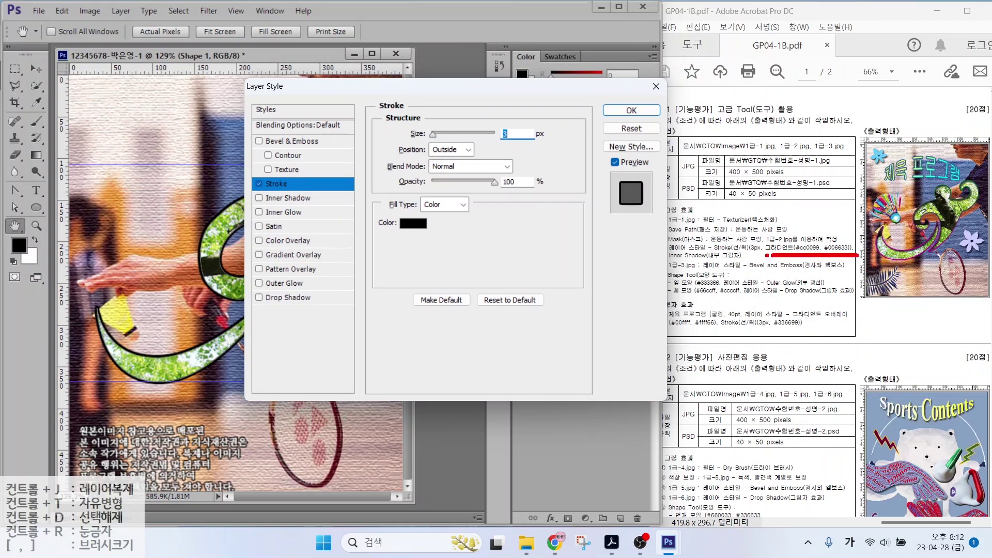
mouse_move(760, 248)
left_mouse_down()
mouse_move(732, 254)
mouse_move(732, 241)
mouse_move(758, 252)
left_mouse_up()
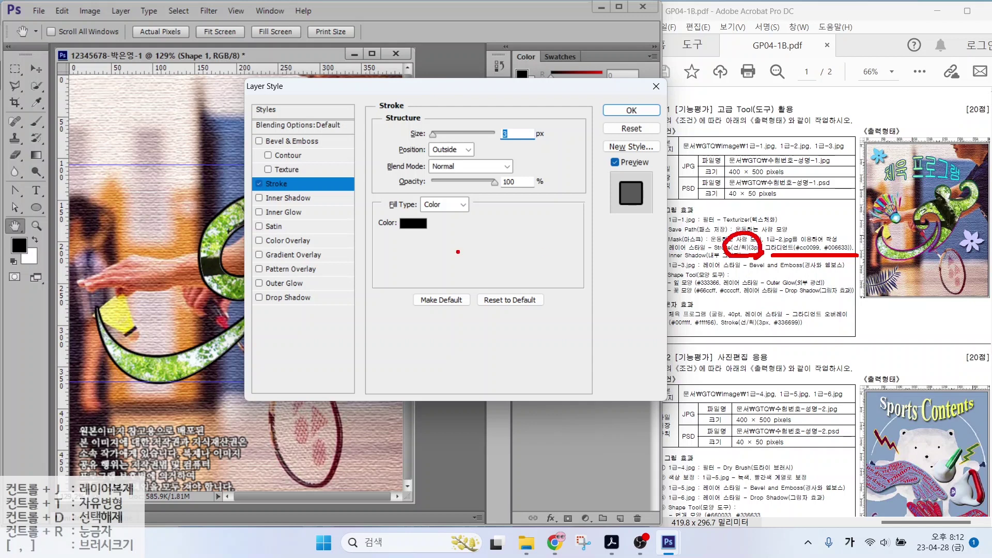
mouse_move(320, 247)
left_mouse_down()
mouse_move(296, 264)
mouse_move(319, 268)
left_mouse_up()
left_click_drag(384, 193, 482, 216)
key("Escape")
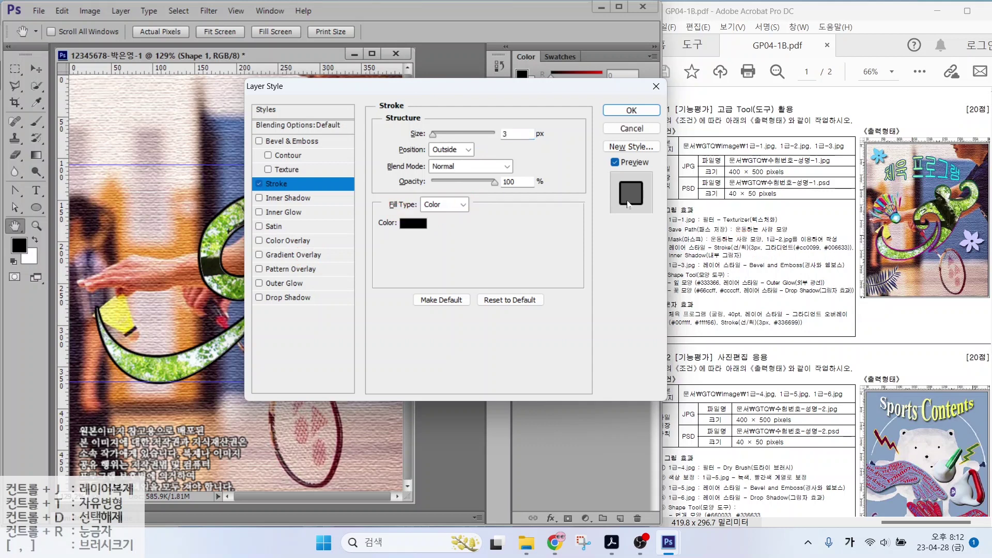
left_click(442, 205)
left_click(440, 233)
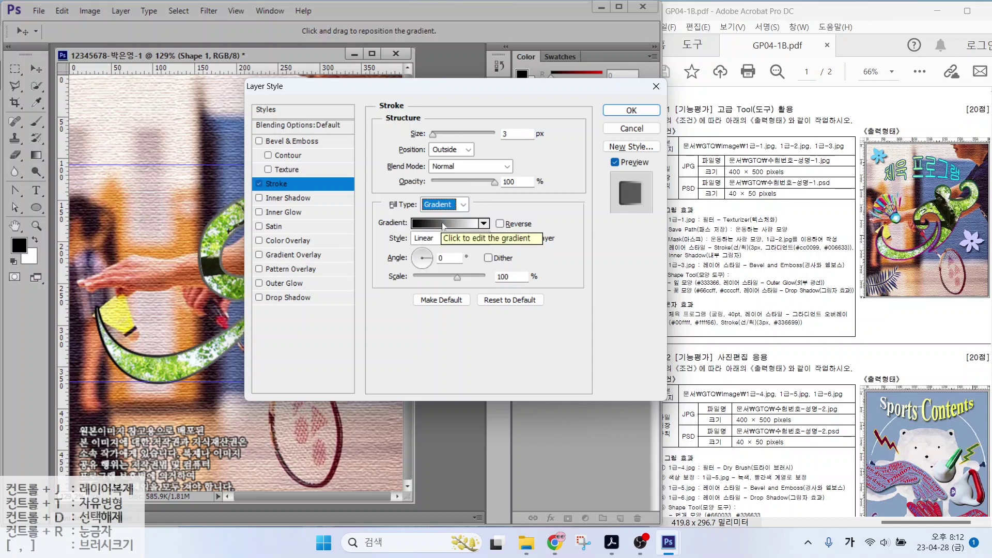
Open the stroke's gradient in the Gradient Editor
left_click(443, 224)
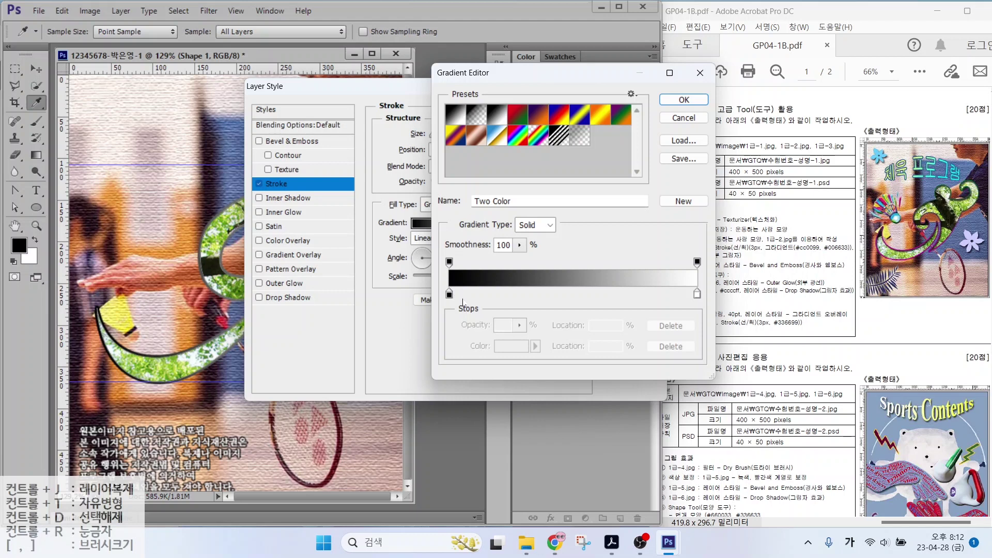
key("alt")
mouse_move(464, 297)
left_mouse_down()
mouse_move(442, 313)
mouse_move(462, 288)
left_mouse_up()
mouse_move(709, 300)
left_mouse_down()
mouse_move(691, 312)
mouse_move(684, 298)
mouse_move(700, 289)
mouse_move(713, 306)
left_mouse_up()
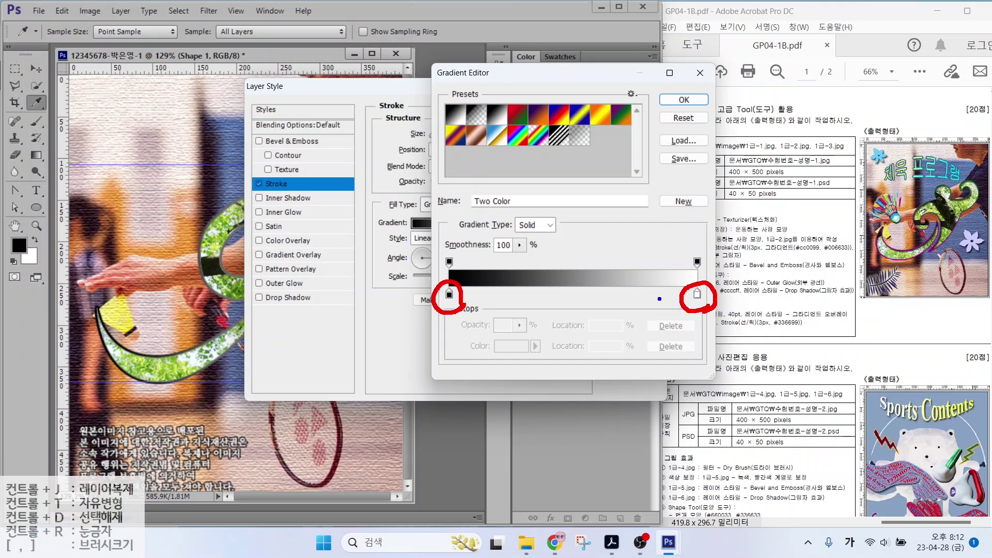
left_click_drag(445, 257, 429, 233)
left_click_drag(695, 259, 671, 231)
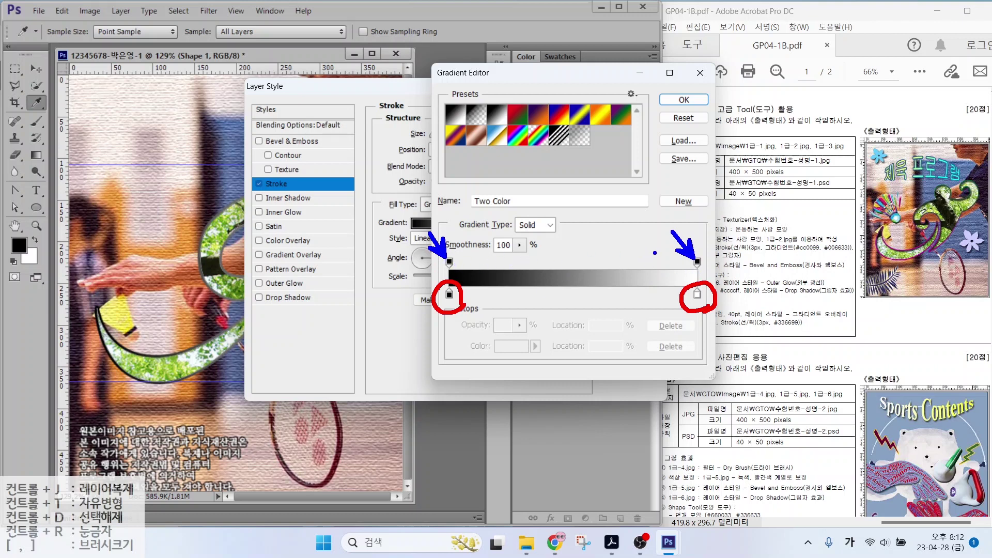
left_click_drag(796, 254, 857, 254)
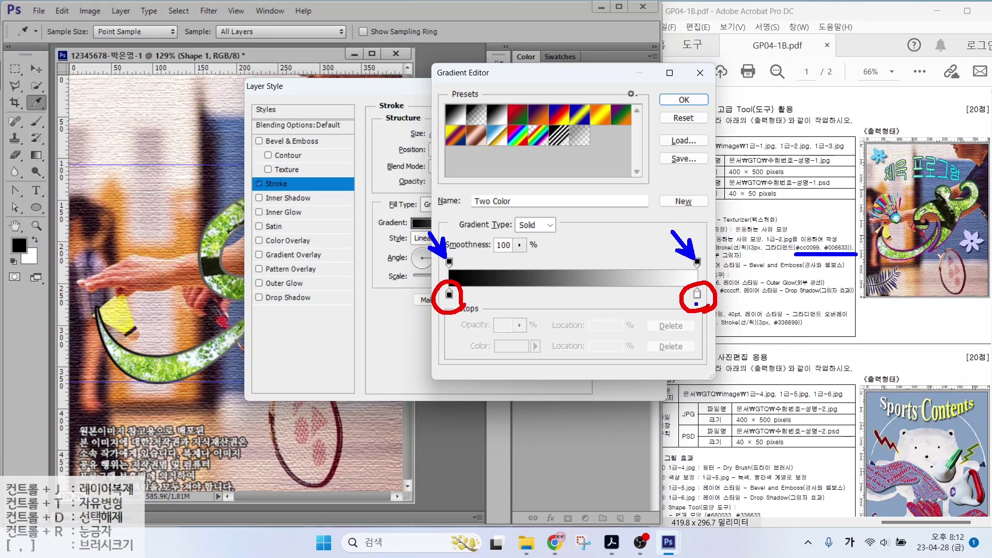
key("Escape")
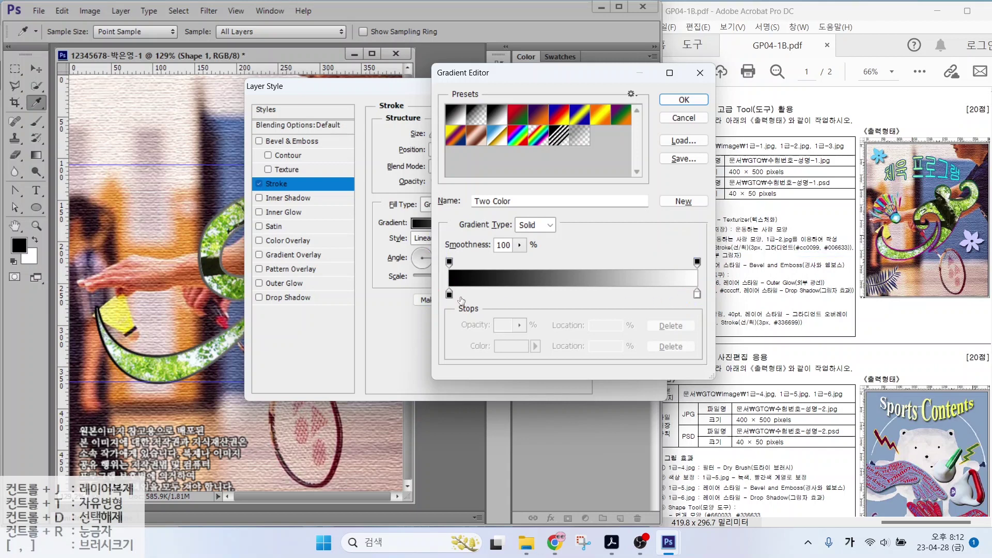
Set the left gradient stop to magenta #cc0099
left_click(449, 294)
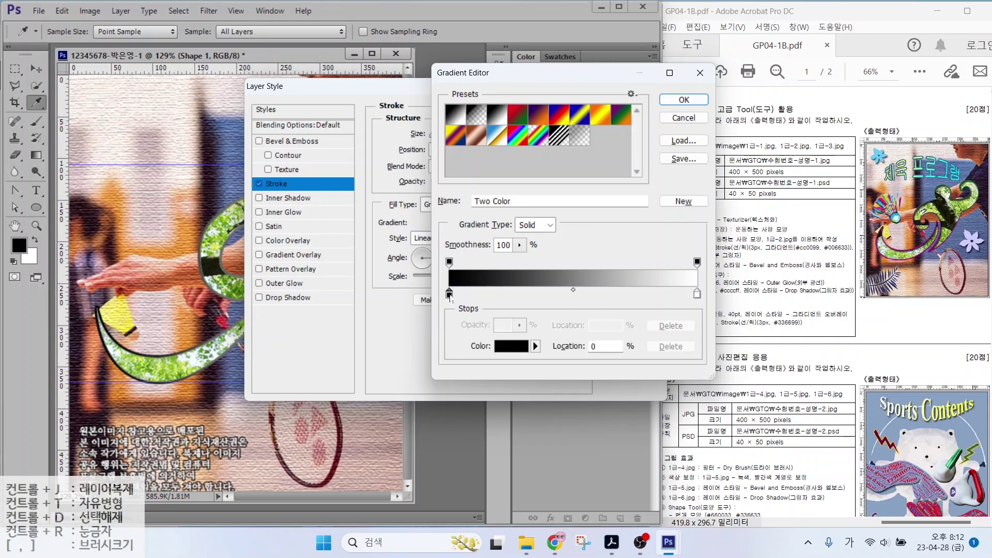
left_click(511, 346)
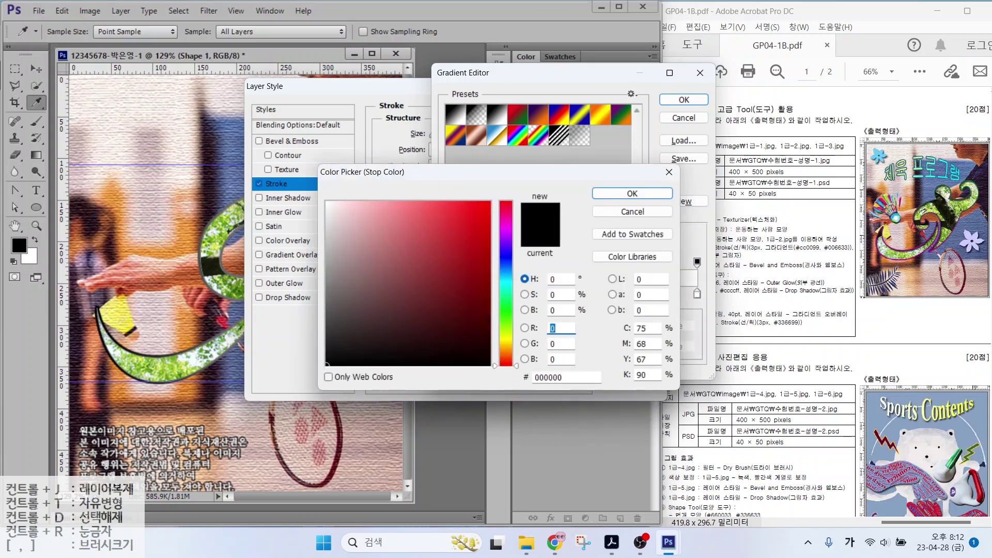
left_click(537, 377)
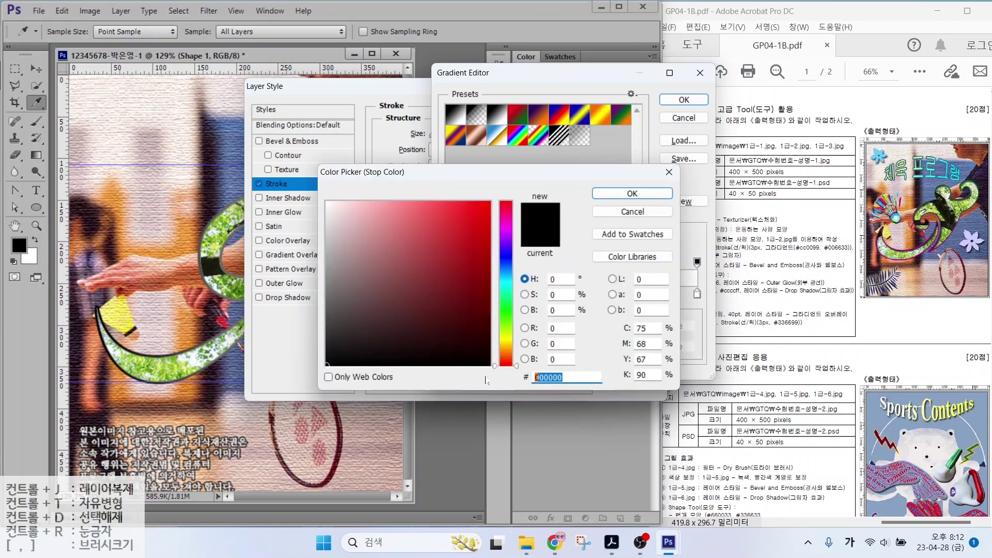
type("cc")
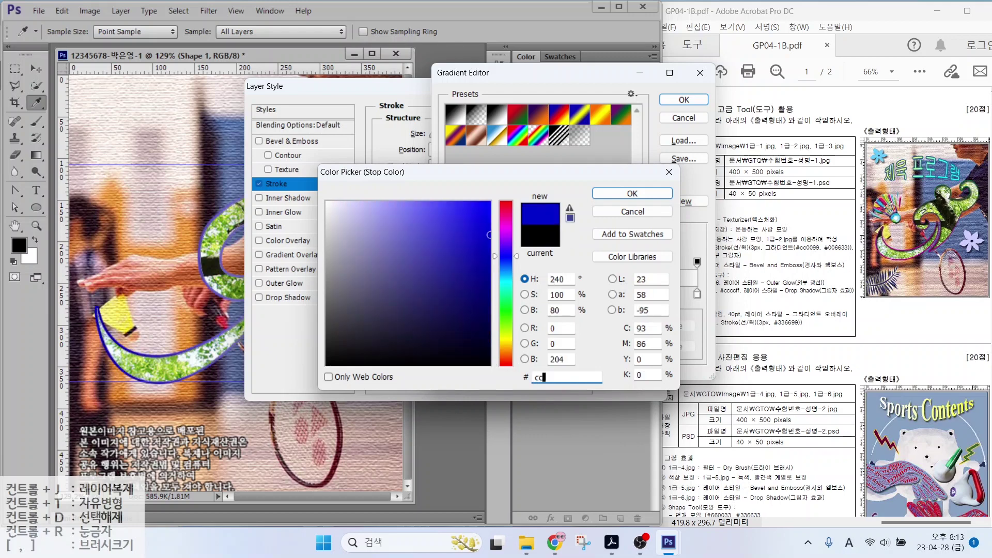
type("0099")
key("Return")
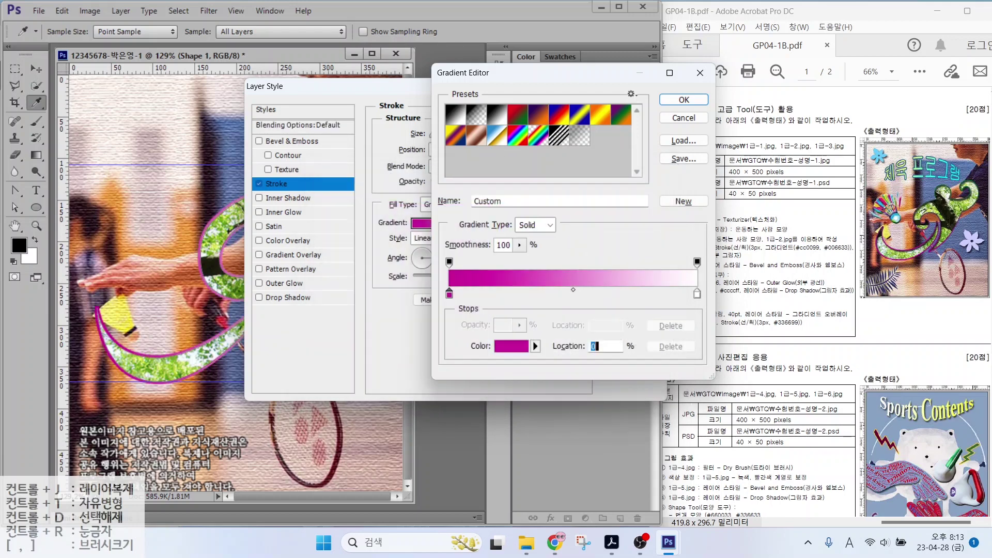
Set the right gradient stop to green #006633 and accept the gradient
left_click(697, 295)
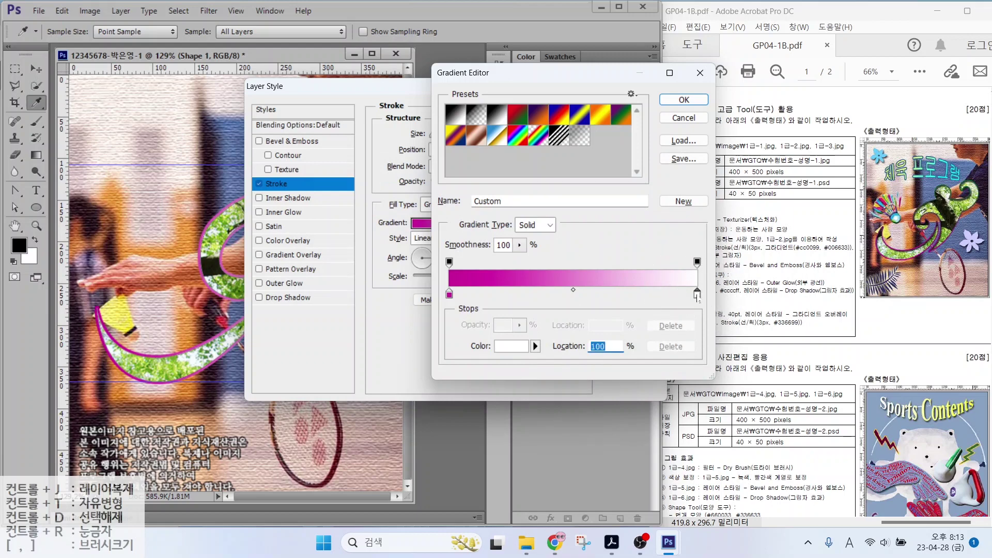
double_click(697, 294)
left_click(567, 378)
type("0066")
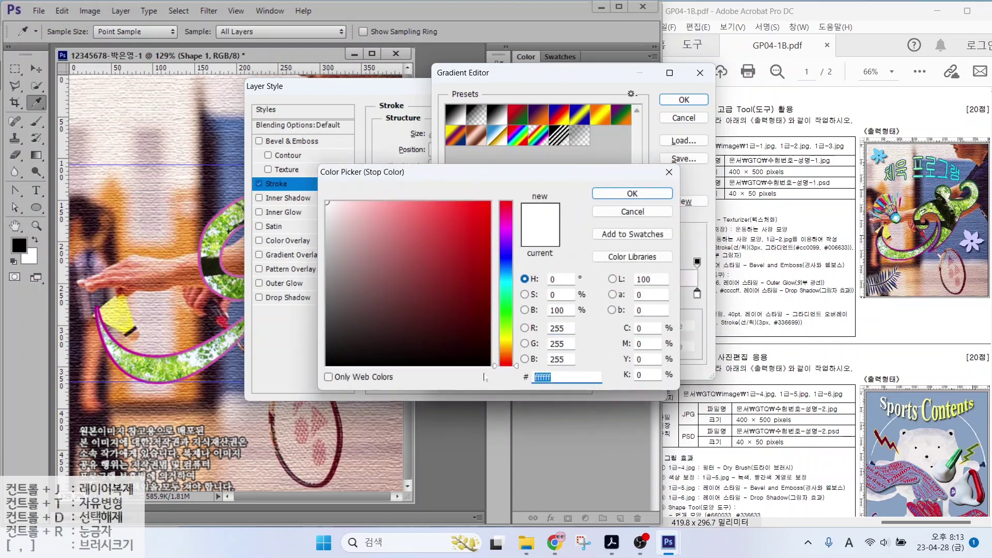
type("33")
key("Return")
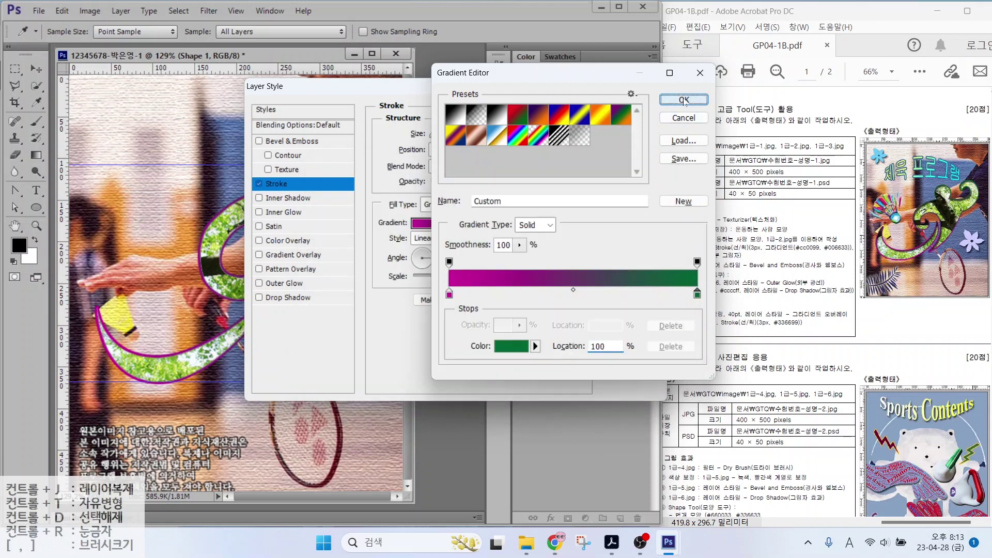
left_click(685, 100)
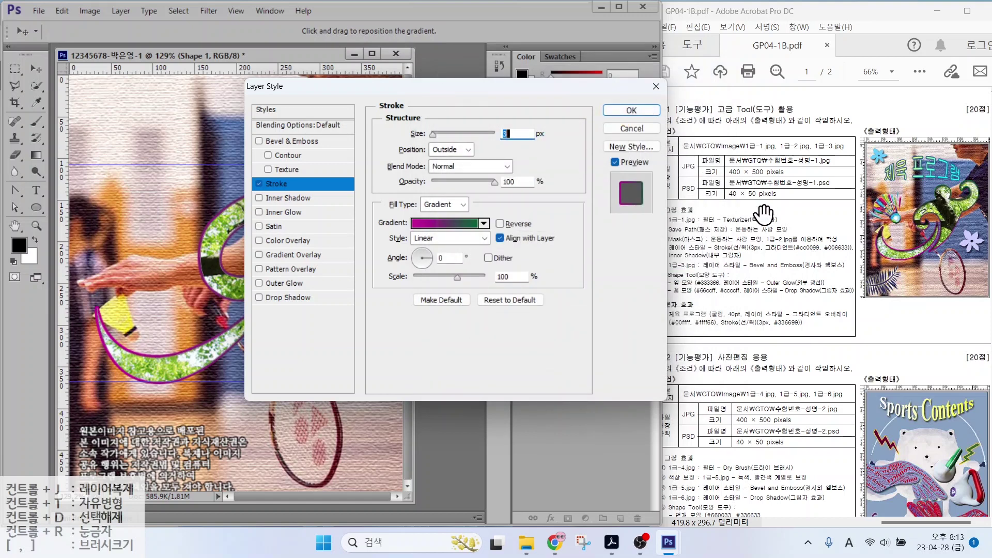
Set the stroke gradient angle to 87°
key("alt")
left_click_drag(920, 265, 979, 308)
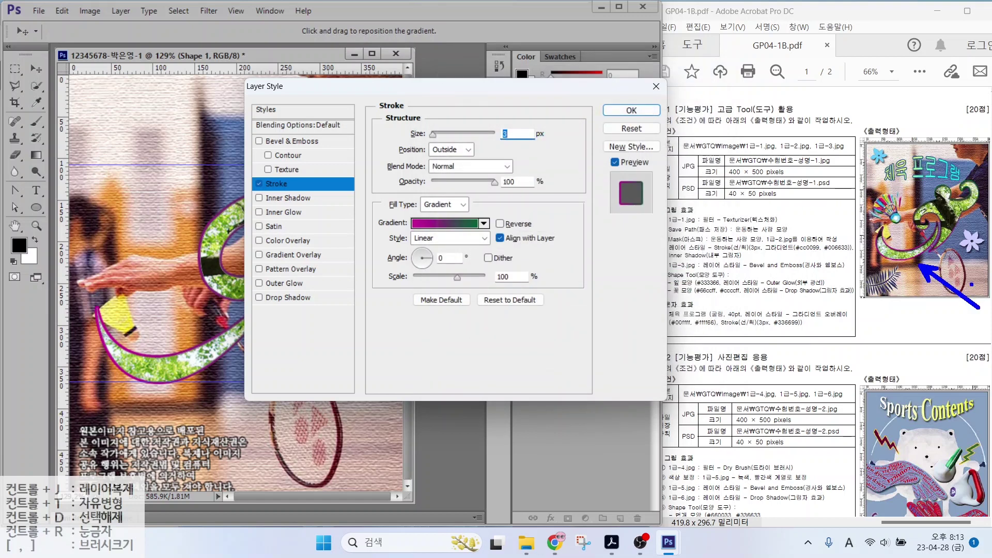
left_click_drag(937, 184, 903, 146)
left_click_drag(405, 217, 375, 184)
left_click_drag(497, 217, 519, 192)
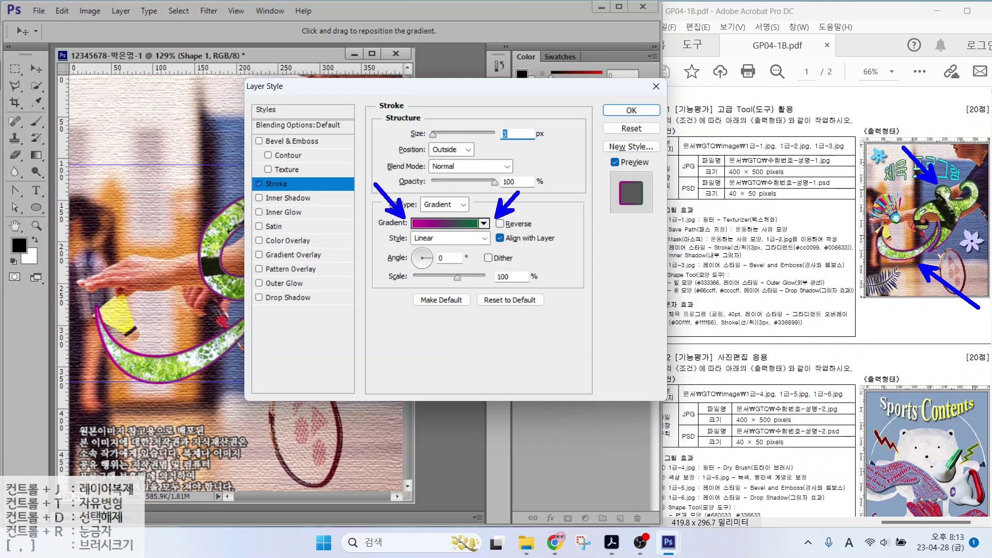
left_click_drag(395, 241, 487, 272)
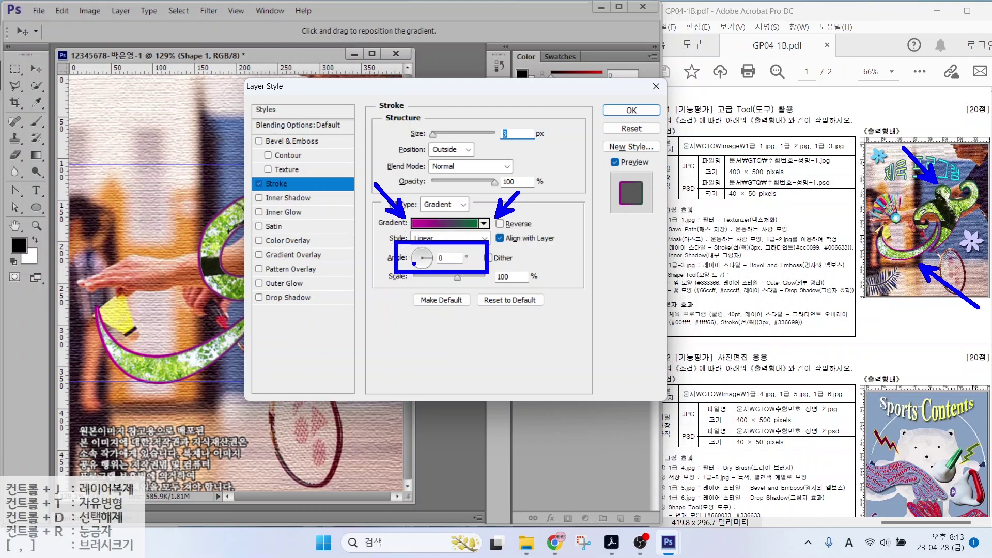
key("Escape")
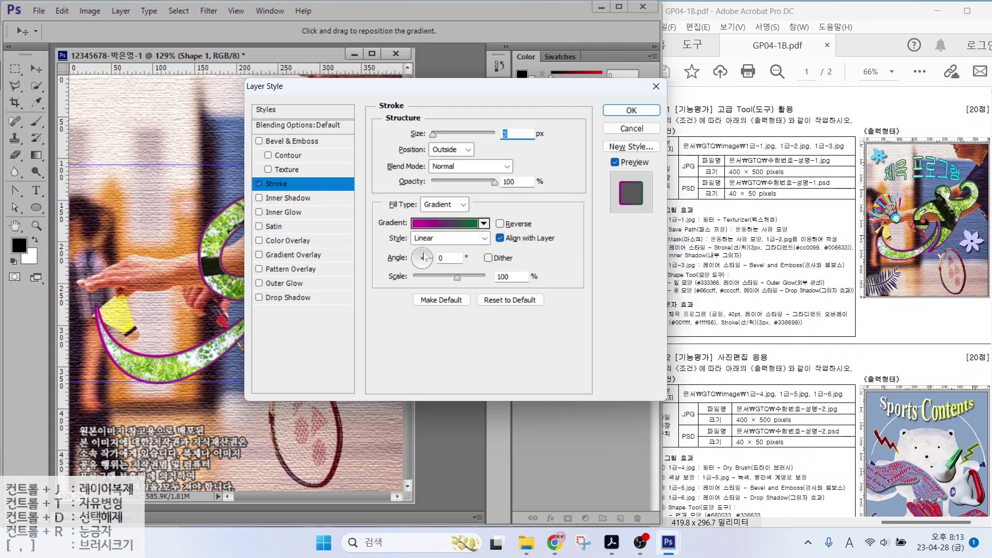
left_click(424, 254)
left_click(424, 253)
Add an Inner Shadow and apply the layer styles to Shape 1
left_click(259, 198)
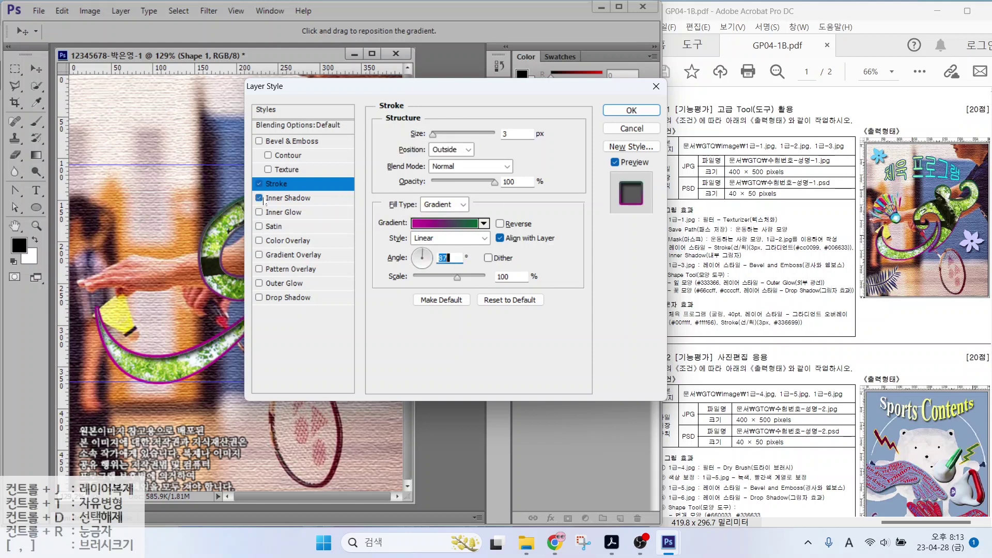
left_click(623, 111)
left_click_drag(661, 269, 810, 271)
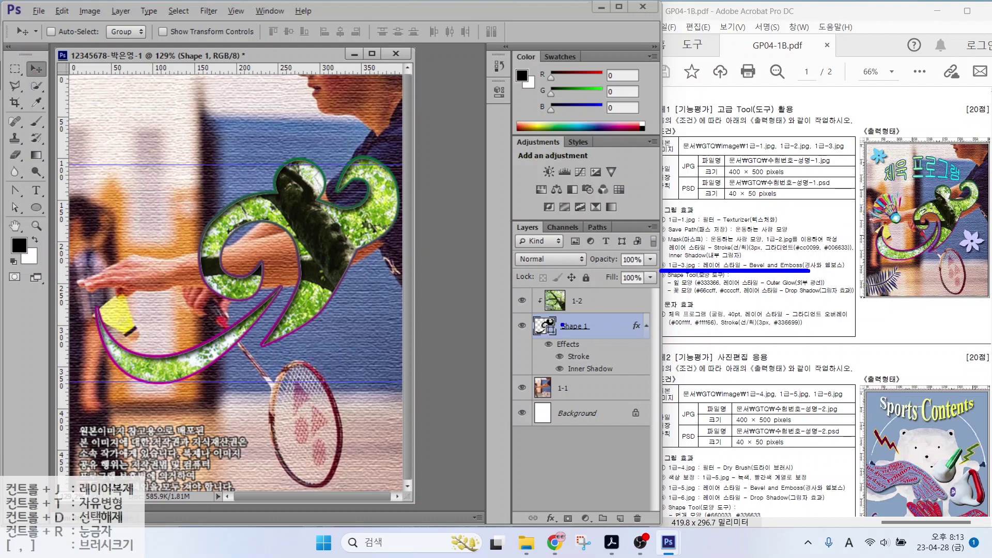
Select the 1-2 tree photo layer above the styled curly Shape 1
mouse_move(527, 315)
left_mouse_down()
mouse_move(560, 330)
mouse_move(647, 341)
left_mouse_up()
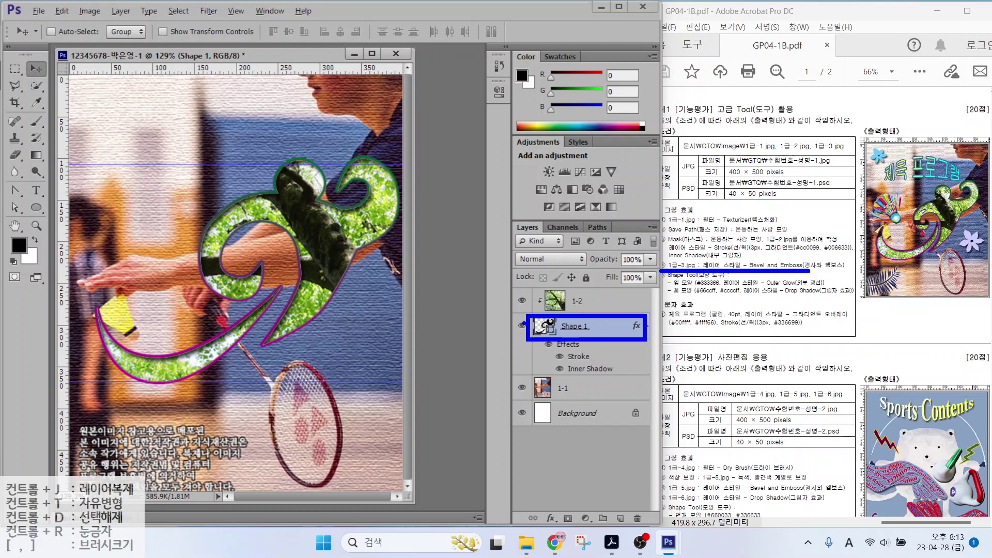
mouse_move(467, 347)
left_mouse_down()
mouse_move(482, 324)
mouse_move(521, 307)
mouse_move(574, 312)
left_mouse_up()
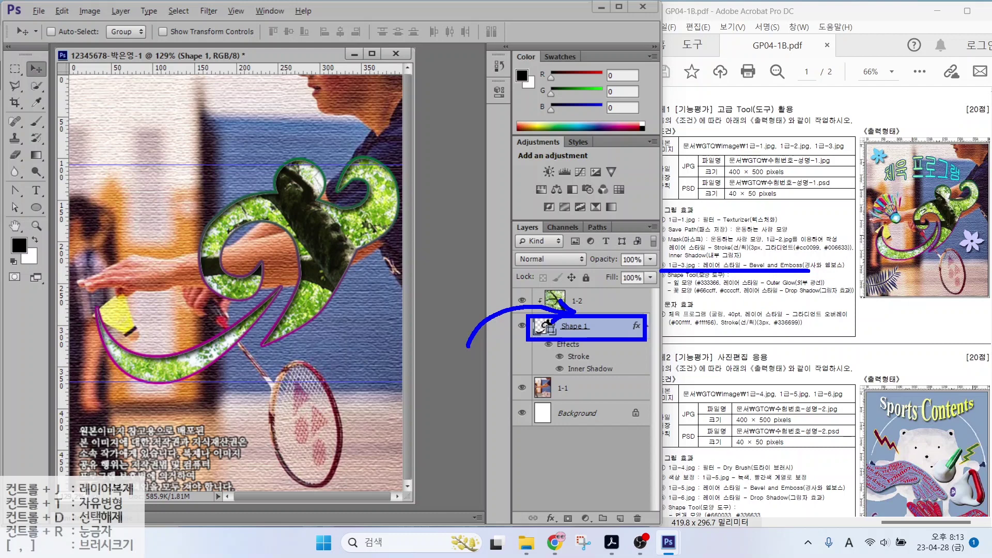
key("Escape")
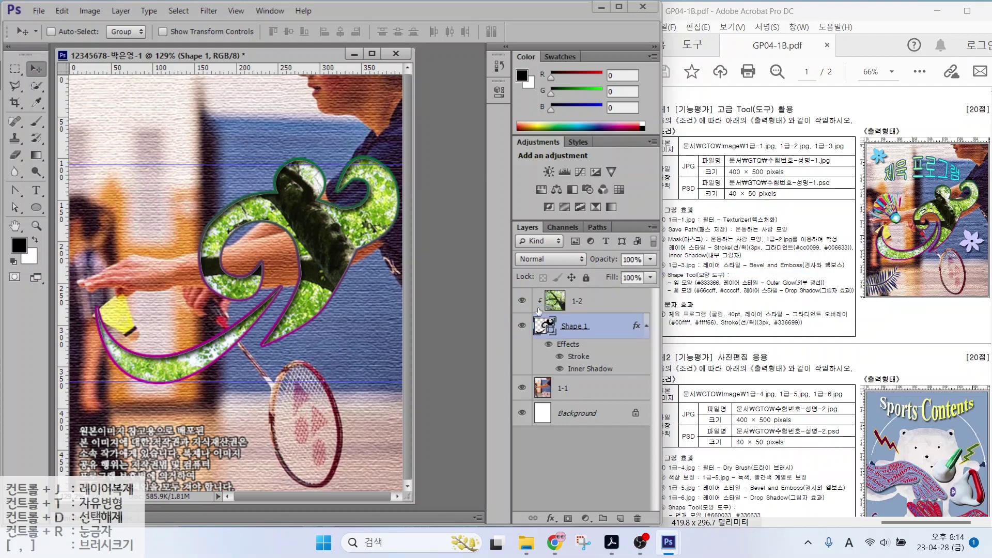
left_click(592, 303)
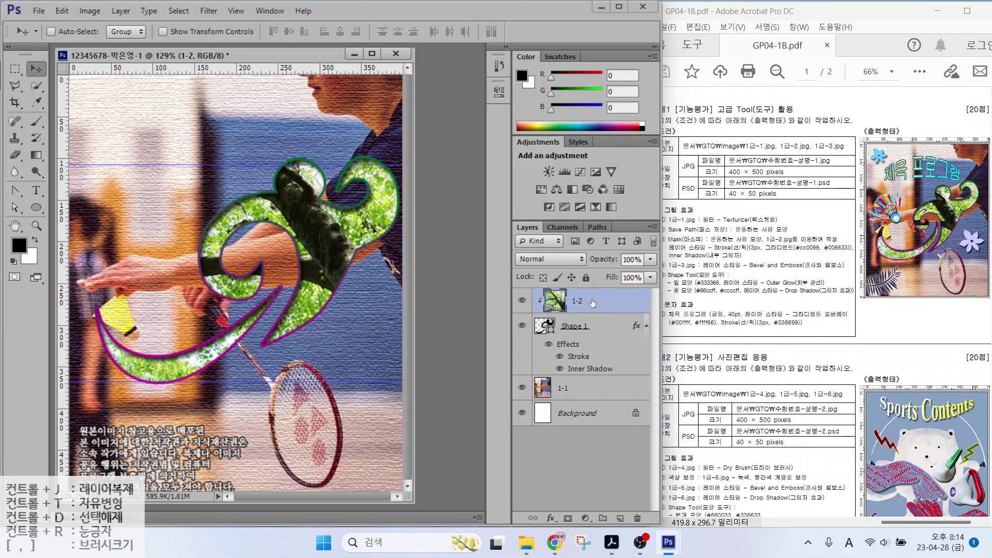
mouse_move(473, 303)
left_mouse_down()
mouse_move(550, 252)
mouse_move(552, 273)
left_mouse_up()
mouse_move(465, 257)
left_mouse_down()
mouse_move(573, 219)
mouse_move(571, 231)
left_mouse_up()
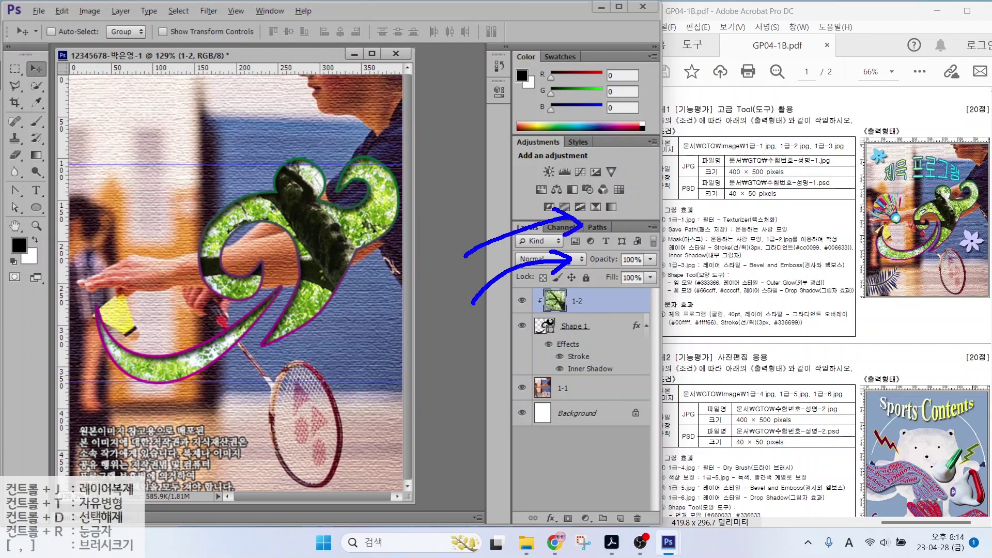
mouse_move(489, 215)
left_mouse_down()
mouse_move(559, 182)
mouse_move(551, 173)
mouse_move(569, 177)
mouse_move(556, 197)
left_mouse_up()
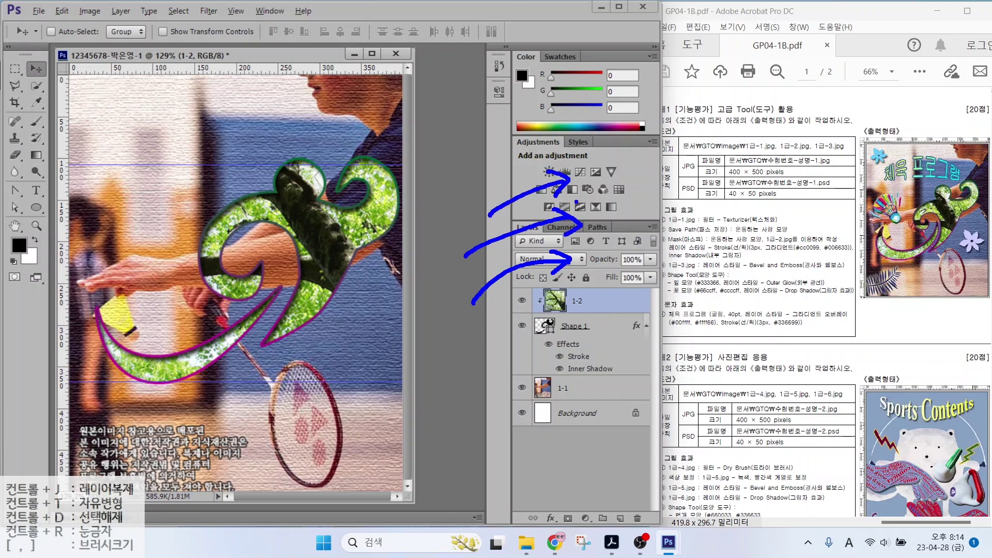
key("Escape")
Open the shuttlecock image 1급-3.jpg and move its window over the composite
double_click(438, 222)
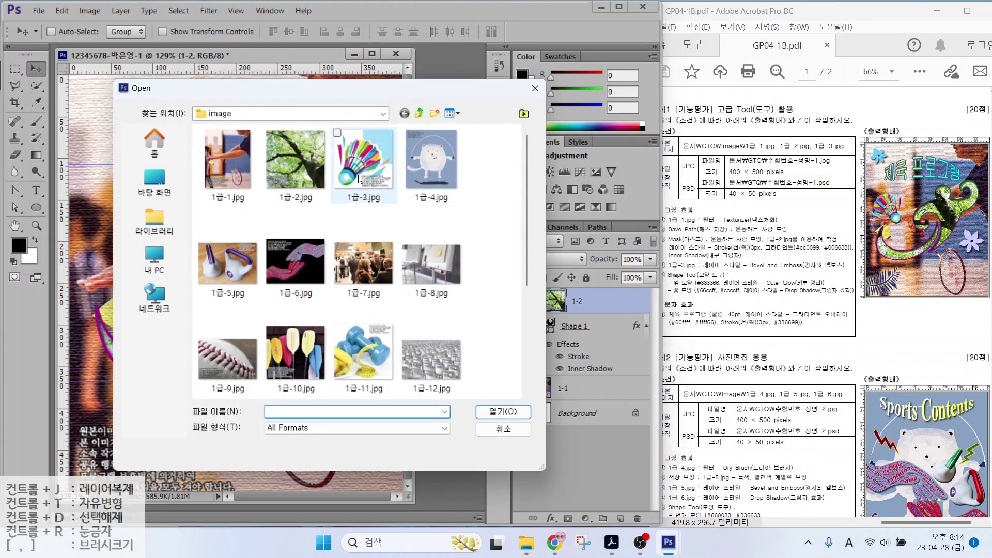
double_click(364, 160)
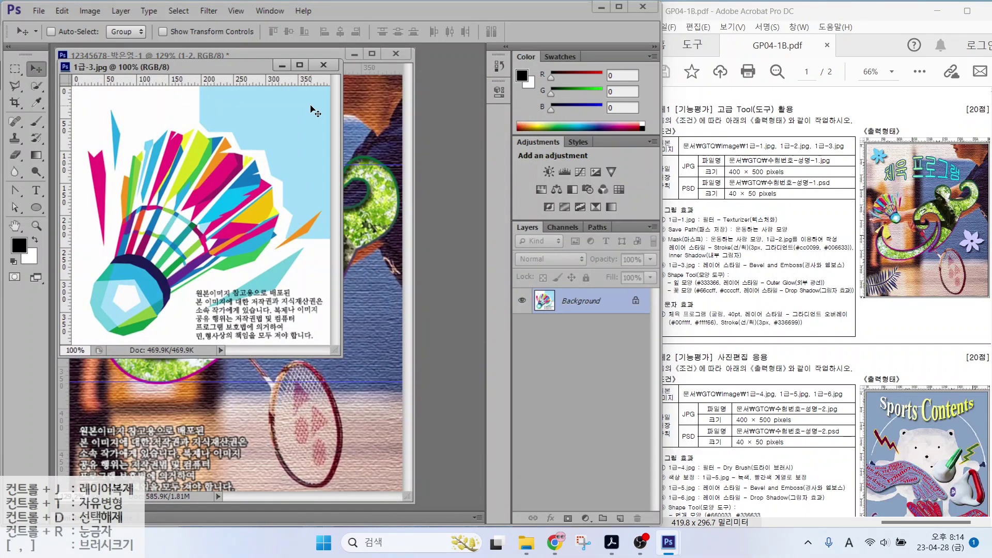
left_click_drag(201, 71, 391, 119)
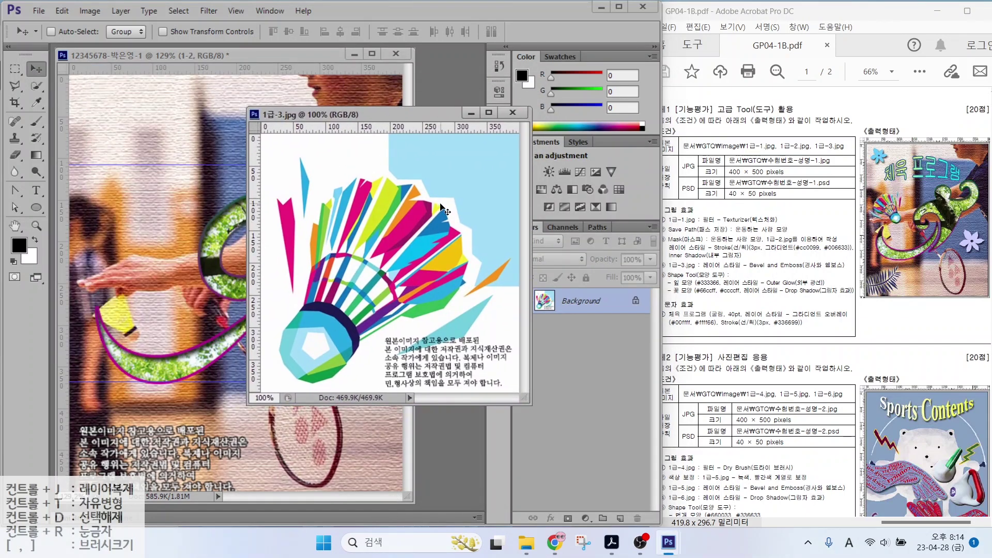
Switch to the Magic Wand Tool and work on colour areas of the shuttlecock image
left_click(39, 88)
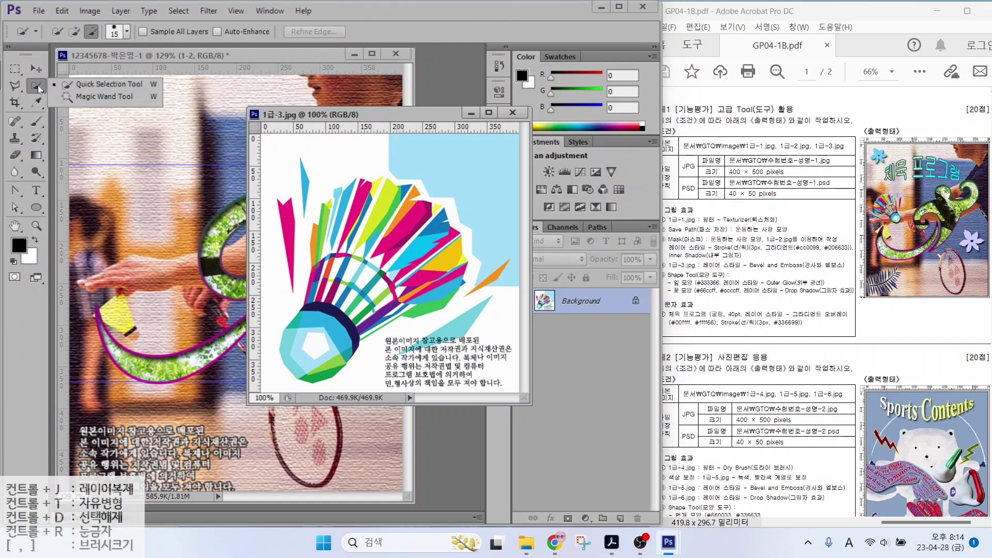
left_click(93, 96)
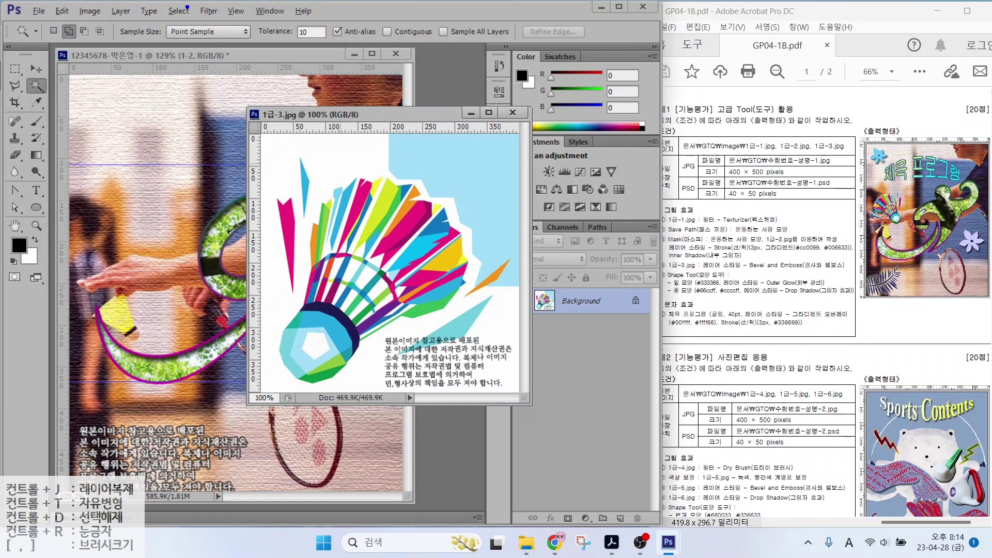
mouse_move(81, 39)
left_mouse_down()
mouse_move(53, 43)
mouse_move(68, 10)
mouse_move(81, 32)
left_mouse_up()
mouse_move(429, 43)
left_mouse_down()
mouse_move(373, 32)
mouse_move(402, 12)
mouse_move(439, 33)
left_mouse_up()
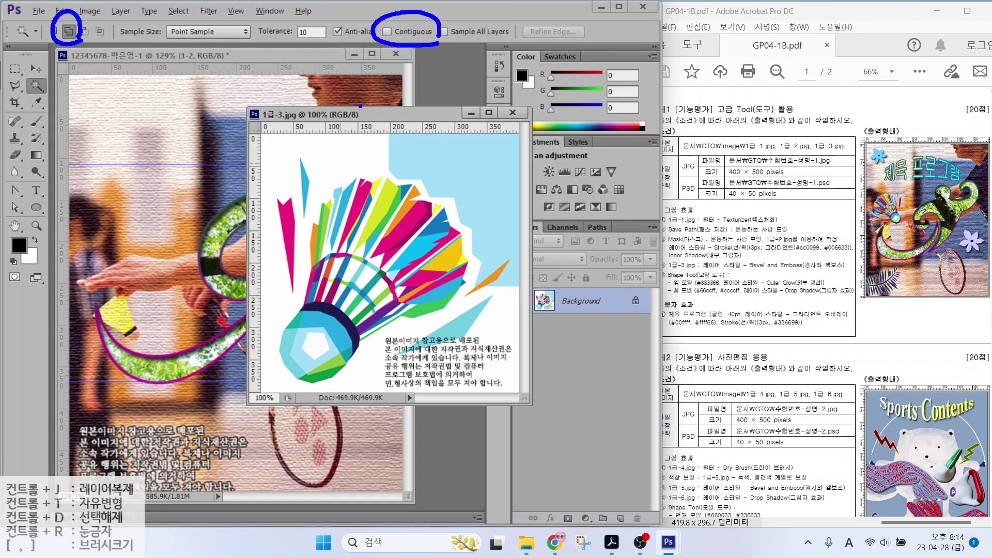
mouse_move(339, 148)
left_mouse_down()
mouse_move(349, 158)
mouse_move(364, 137)
left_mouse_up()
left_click_drag(351, 267, 362, 261)
left_click_drag(349, 293, 362, 292)
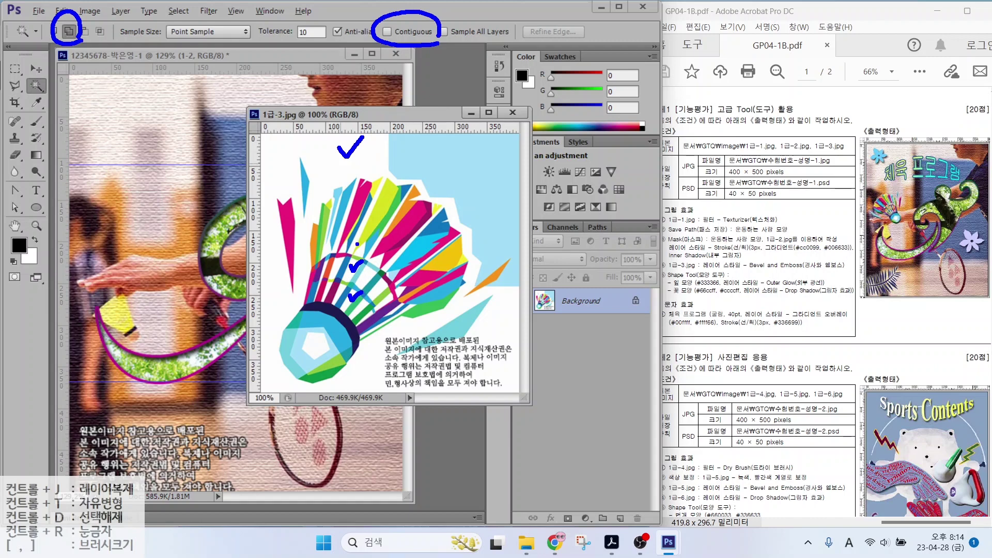
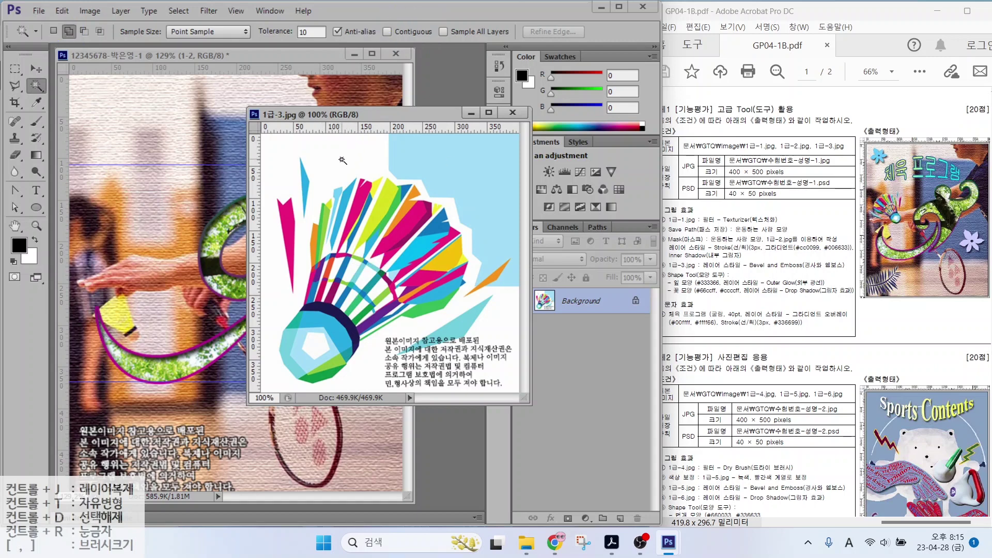
Magic Wand the white background of 1급-3.jpg and invert the selection
left_click(363, 153)
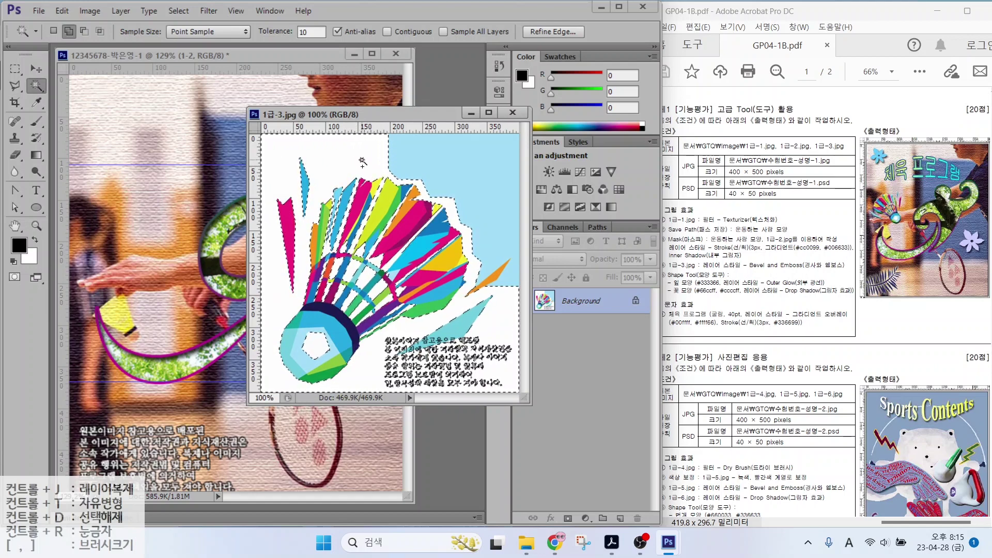
left_click(178, 10)
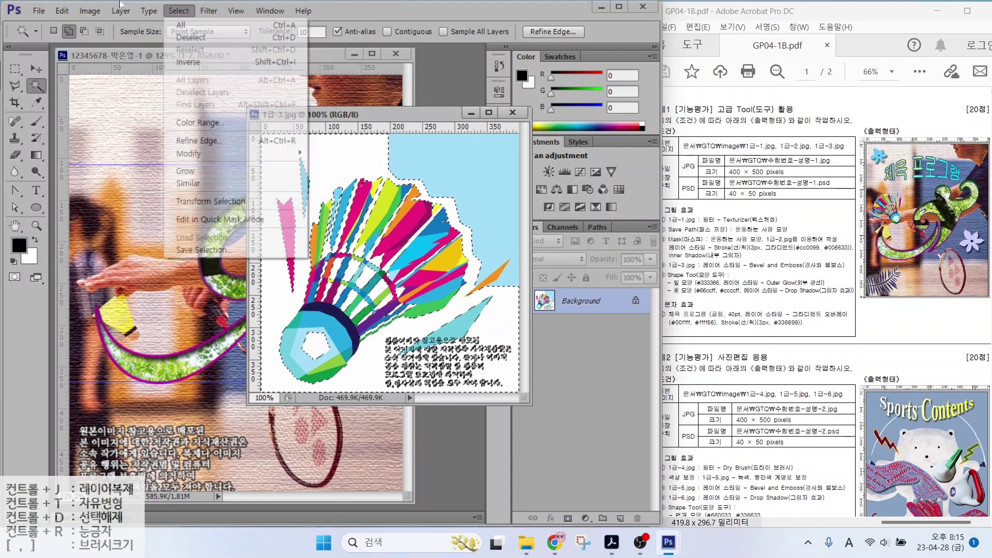
left_click(209, 10)
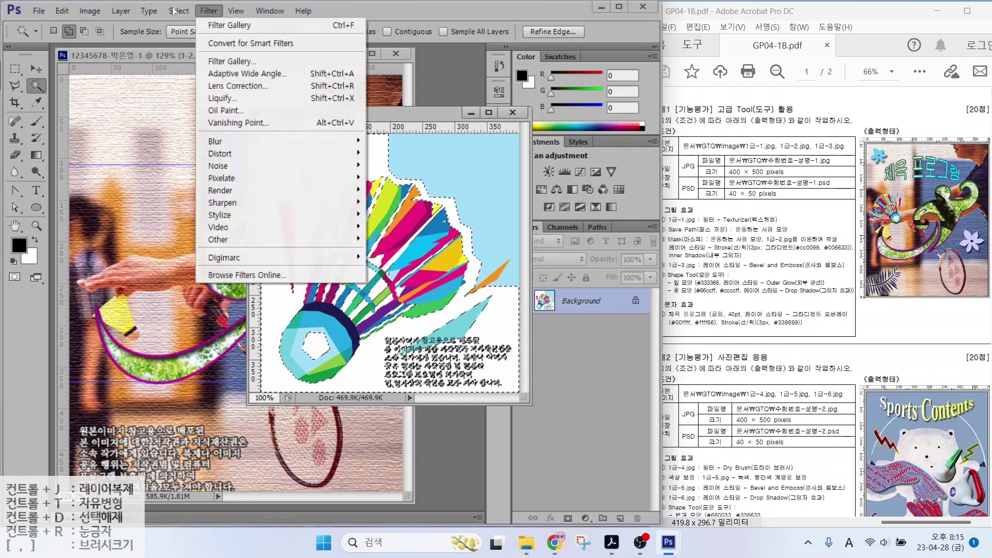
mouse_move(171, 12)
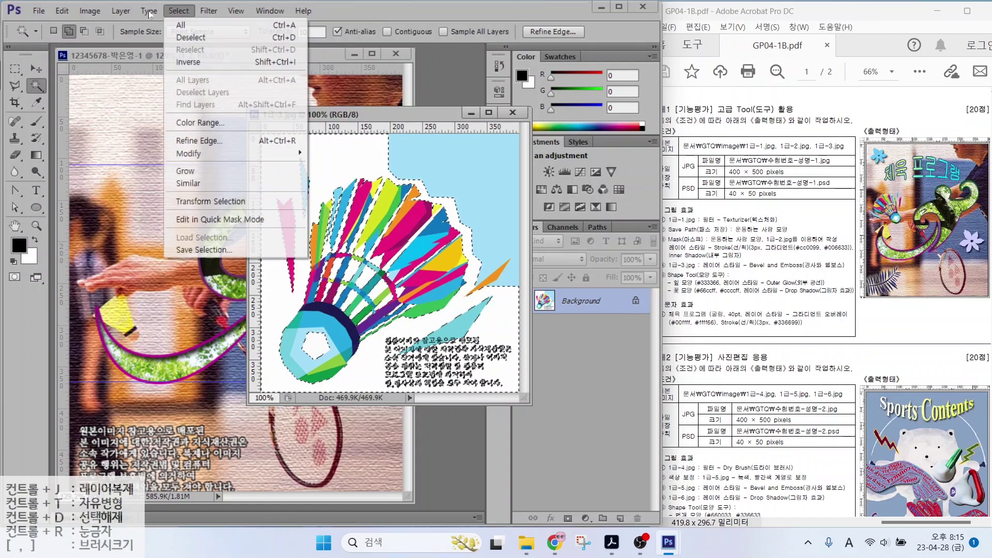
left_click(188, 62)
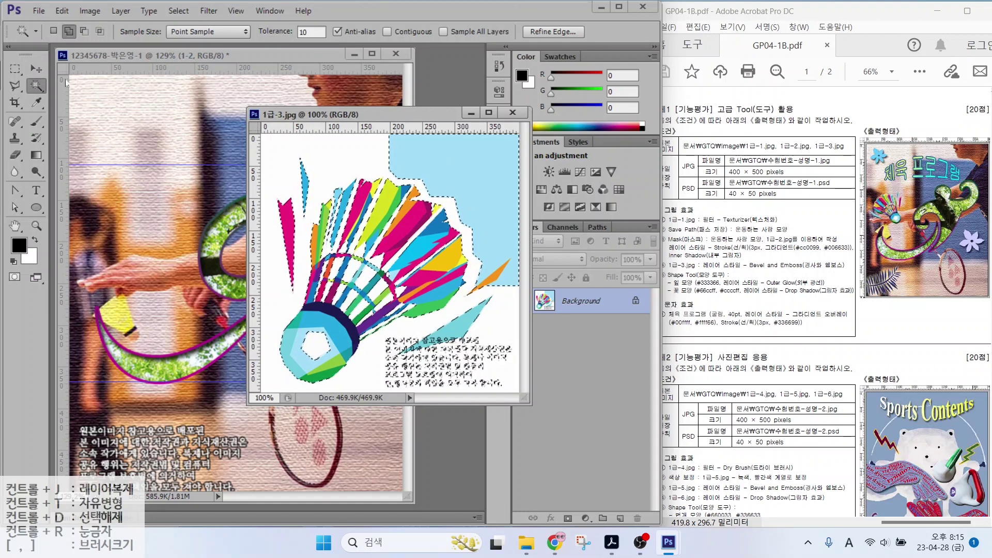
Subtract the light-blue area and notice text from the selection with Quick Selection
left_click(37, 85)
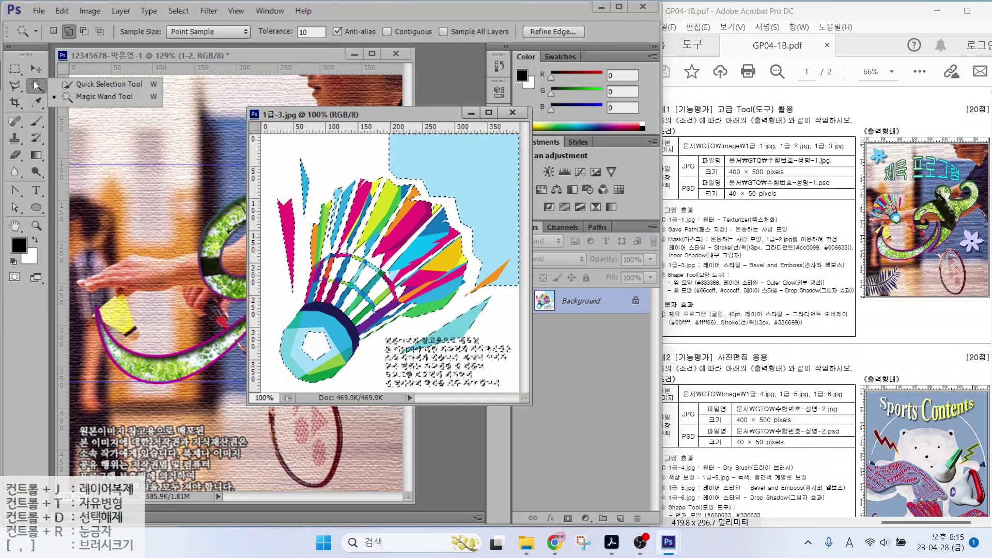
left_click(84, 85)
left_click(91, 33)
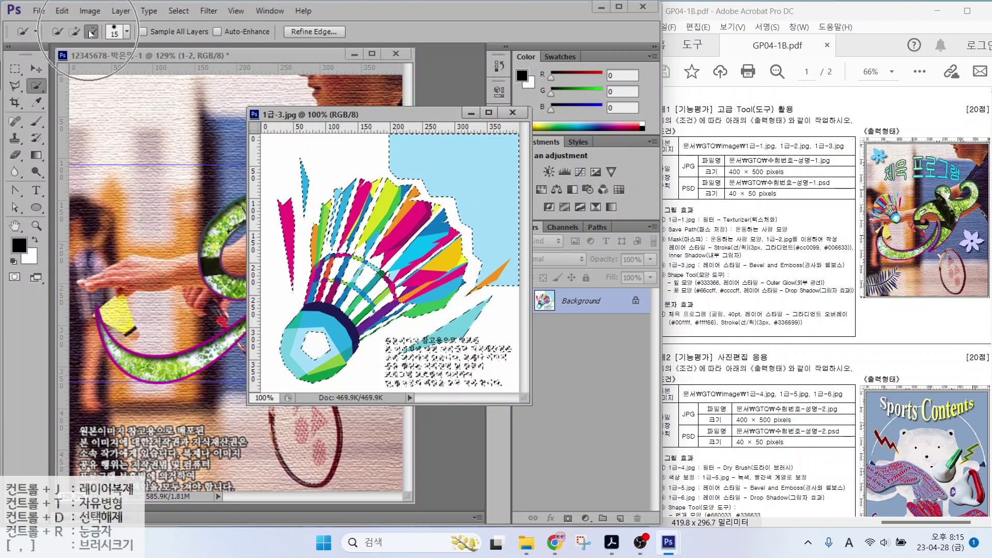
mouse_move(425, 127)
left_mouse_down()
mouse_move(476, 128)
mouse_move(471, 246)
left_mouse_up()
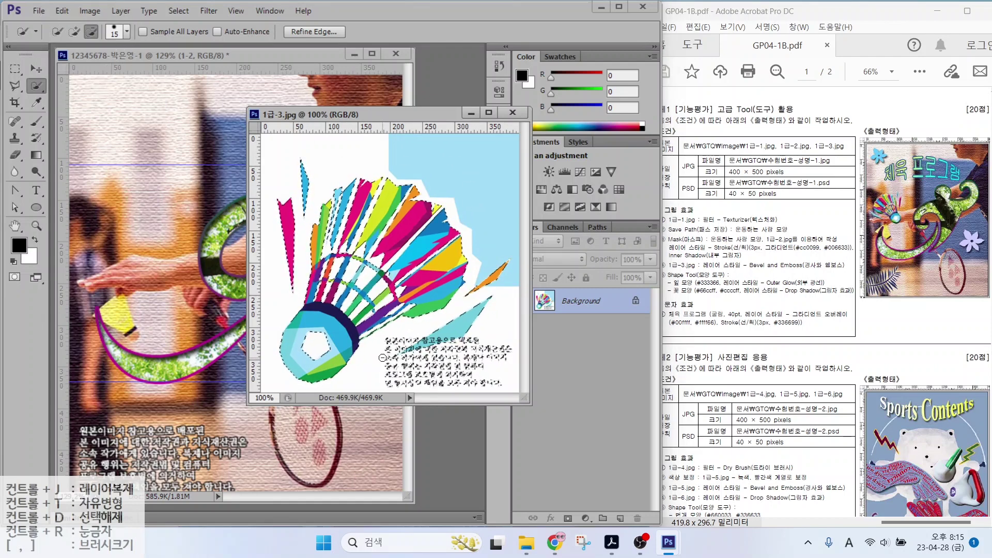
mouse_move(383, 358)
left_mouse_down()
mouse_move(424, 370)
mouse_move(459, 349)
left_mouse_up()
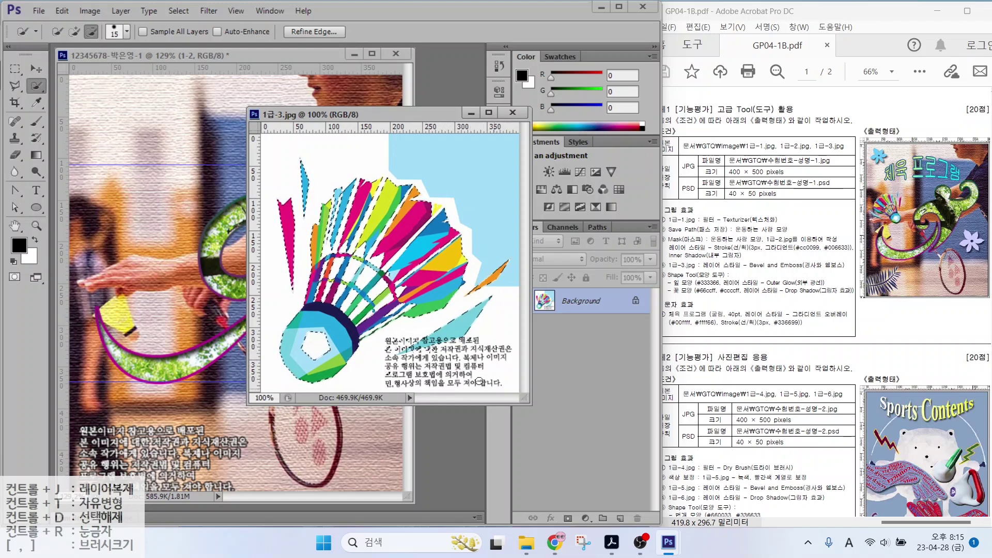
left_click_drag(481, 382, 401, 381)
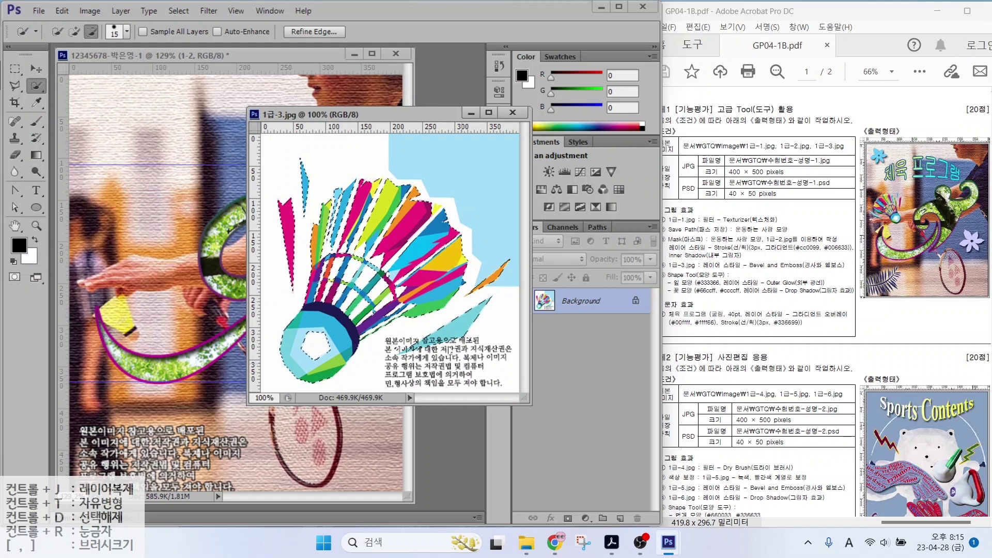
key("v")
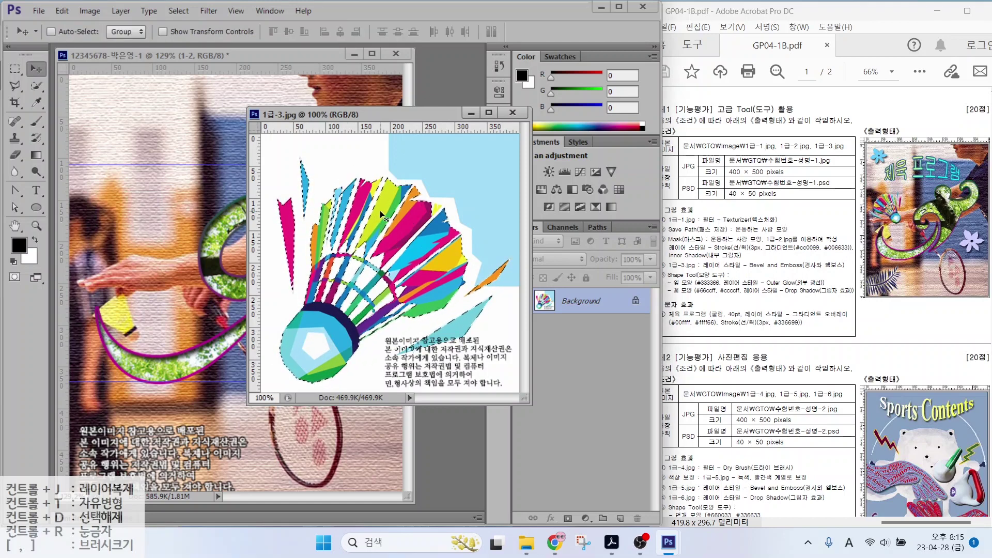
Copy the shuttlecock into the composite, close 1급-3.jpg, and name the new layer 1-3
left_click_drag(380, 210, 218, 218)
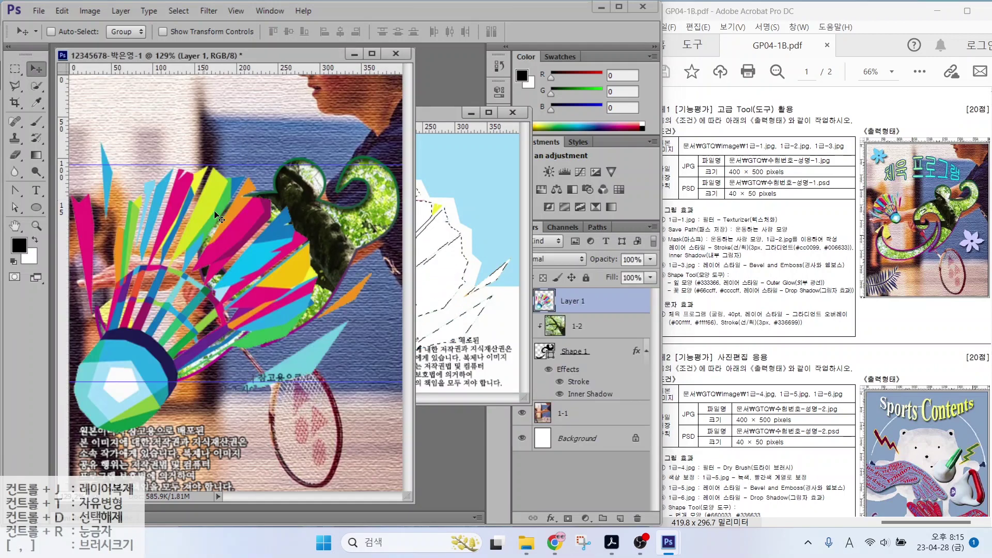
key("ctrl+w")
double_click(570, 301)
type("1-3")
key("Return")
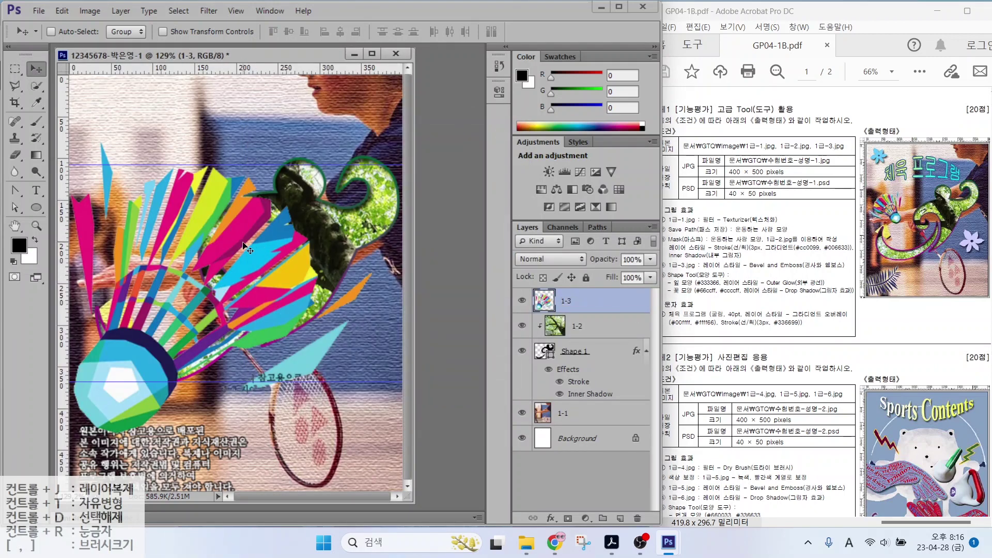
left_click(61, 11)
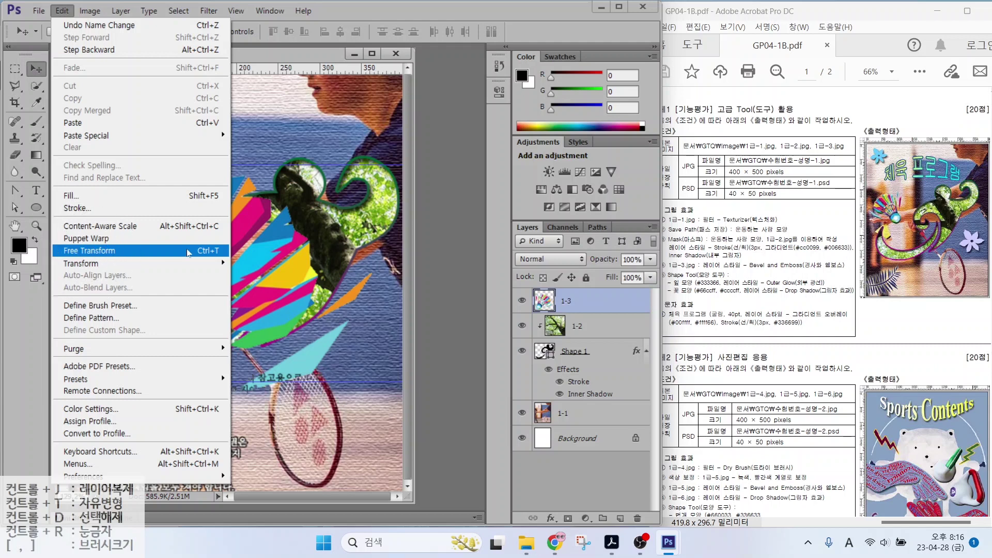
Free-transform the shuttlecock down to about 23% and move it to the upper left
left_click(202, 253)
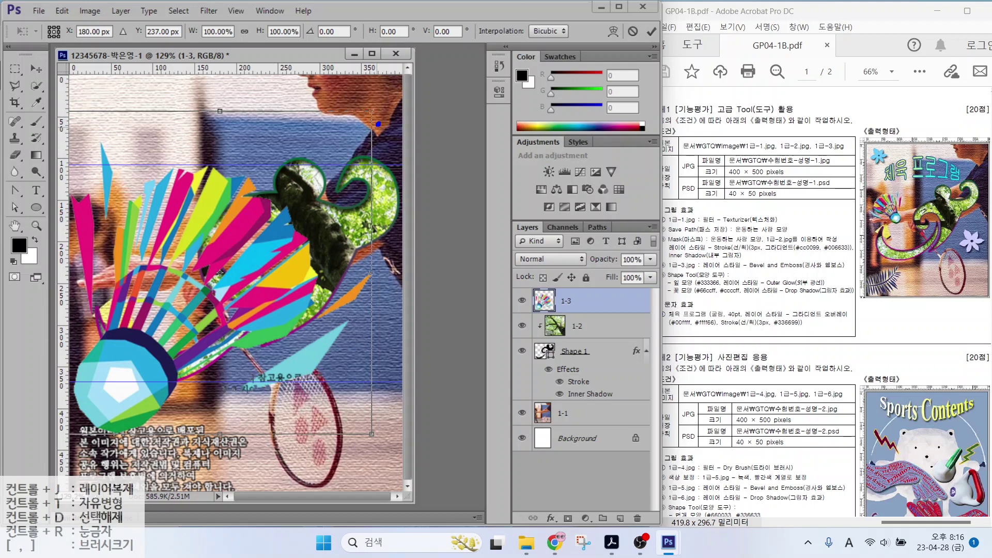
left_click_drag(378, 124, 385, 119)
mouse_move(247, 120)
left_mouse_down()
mouse_move(220, 123)
mouse_move(233, 94)
mouse_move(243, 124)
left_mouse_up()
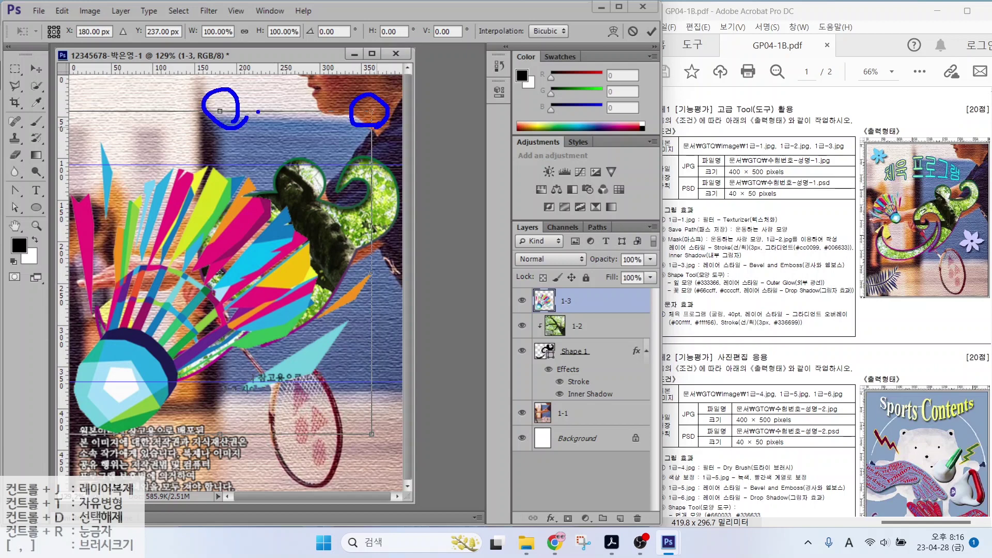
key("Escape")
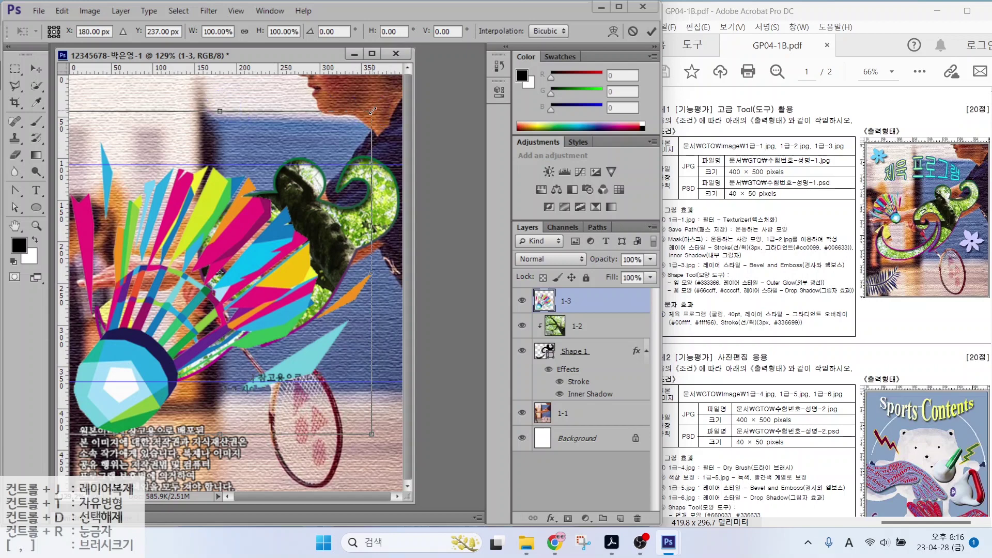
left_click_drag(372, 110, 147, 348)
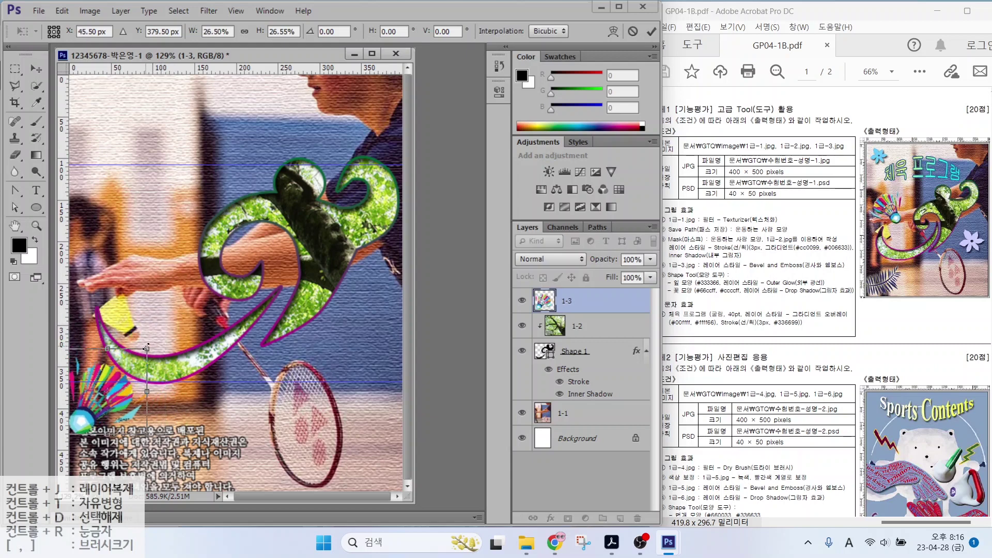
left_click_drag(112, 395, 149, 211)
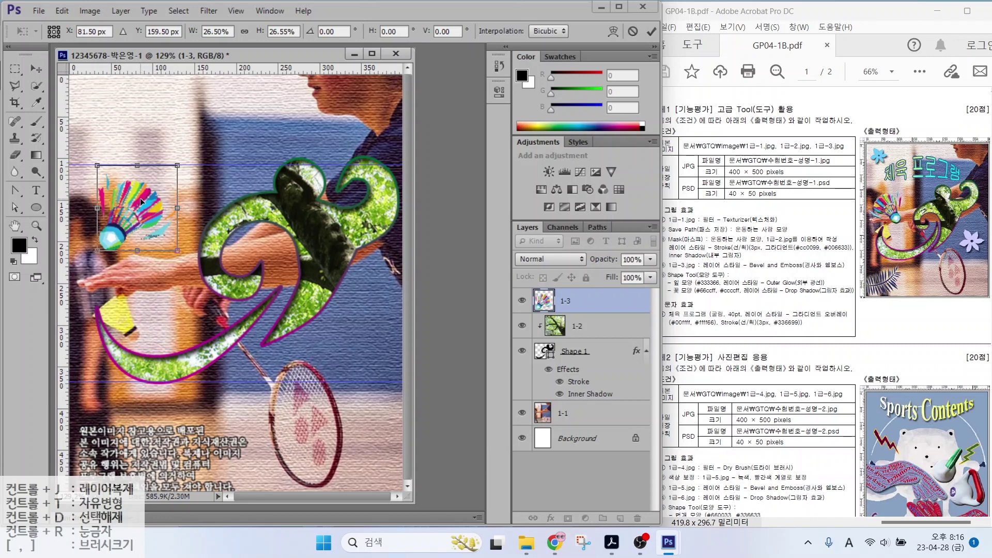
Flip the shuttlecock horizontally, nudge it down-left, and apply the transform
right_click(138, 193)
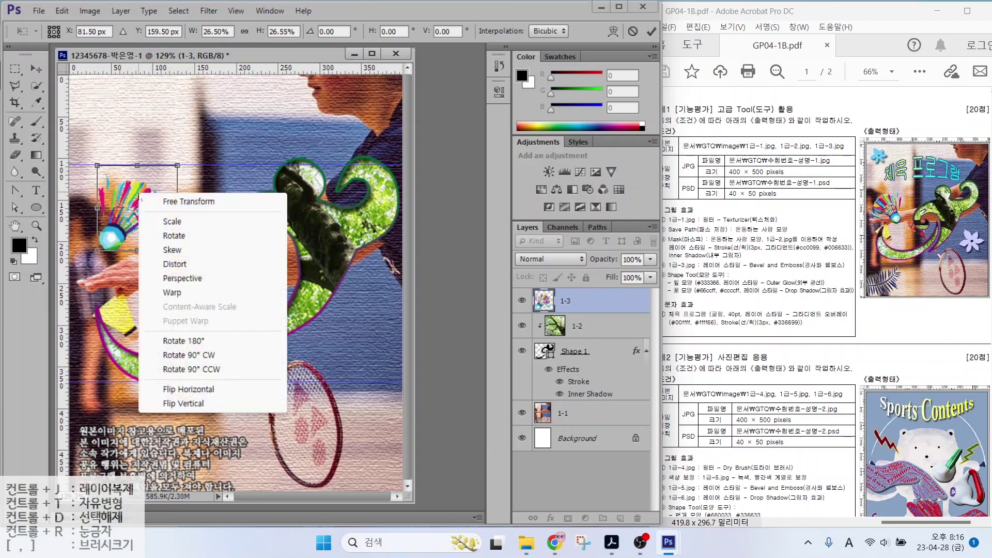
left_click(178, 390)
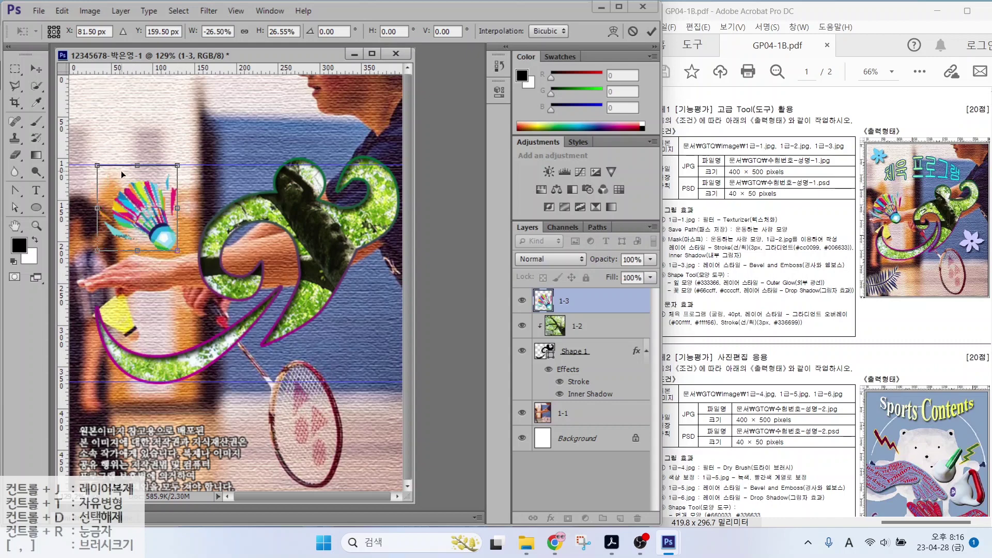
left_click_drag(177, 166, 169, 174)
left_click_drag(142, 222, 127, 249)
key("Return")
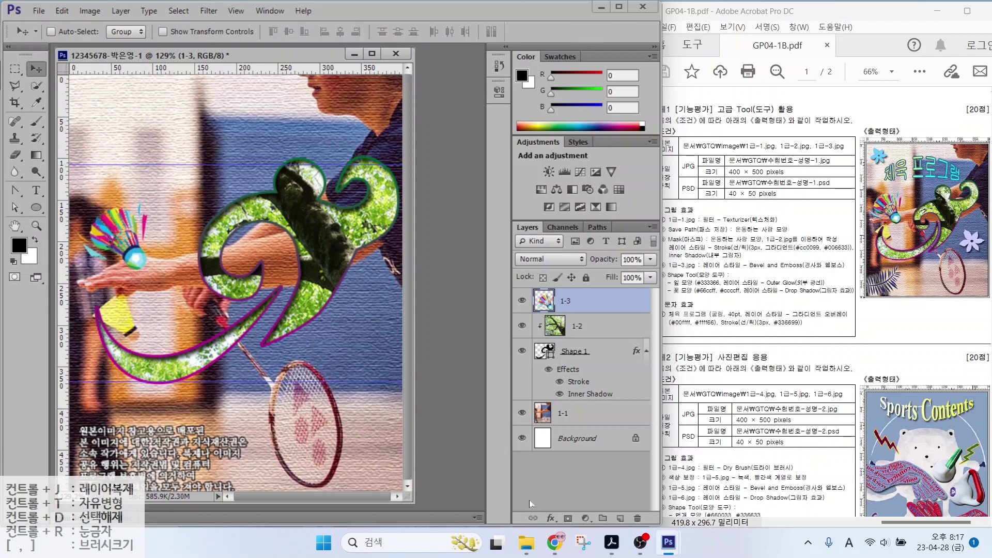
Give layer 1-3 a Bevel & Emboss style with default settings
left_click(551, 517)
left_click(599, 376)
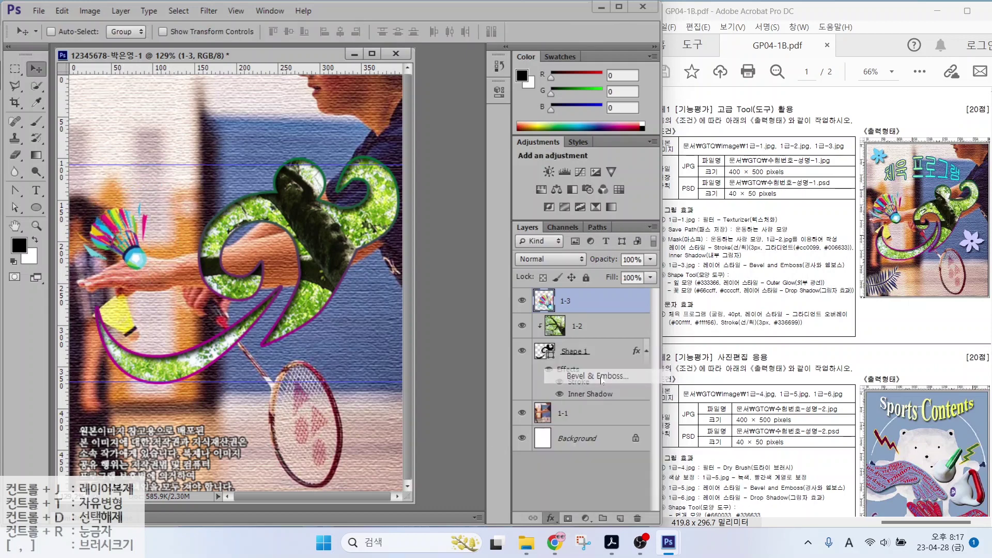
left_click(624, 107)
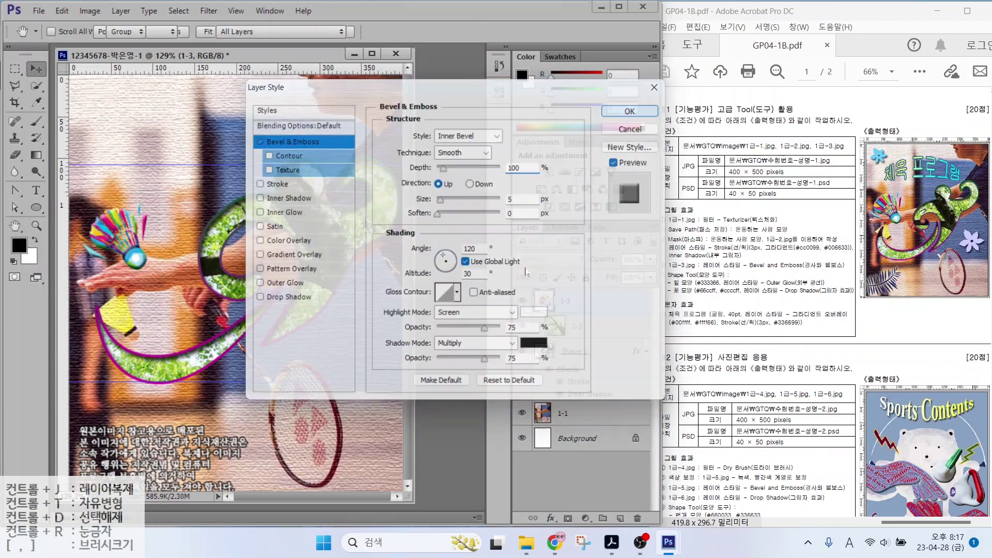
left_click_drag(709, 272, 759, 246)
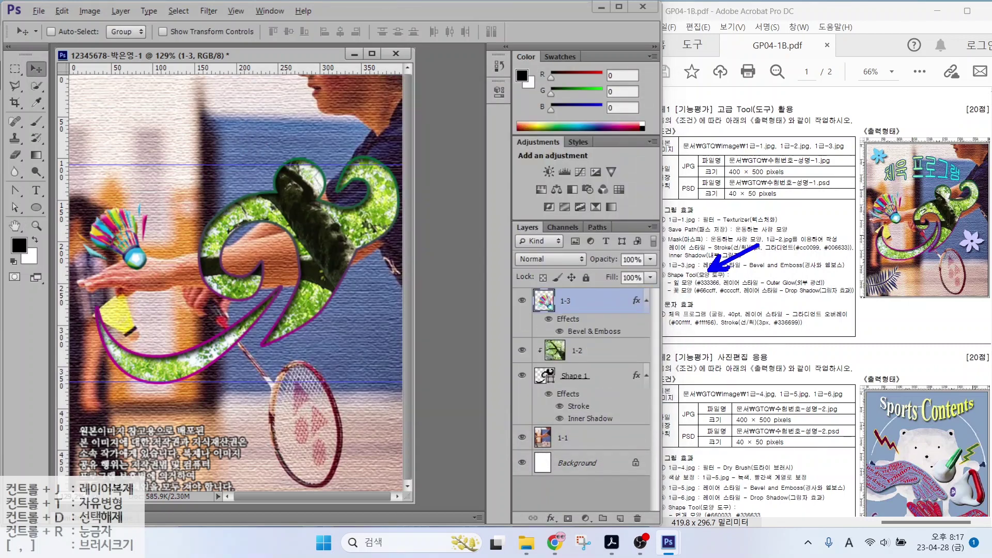
key("Escape")
left_click(38, 208)
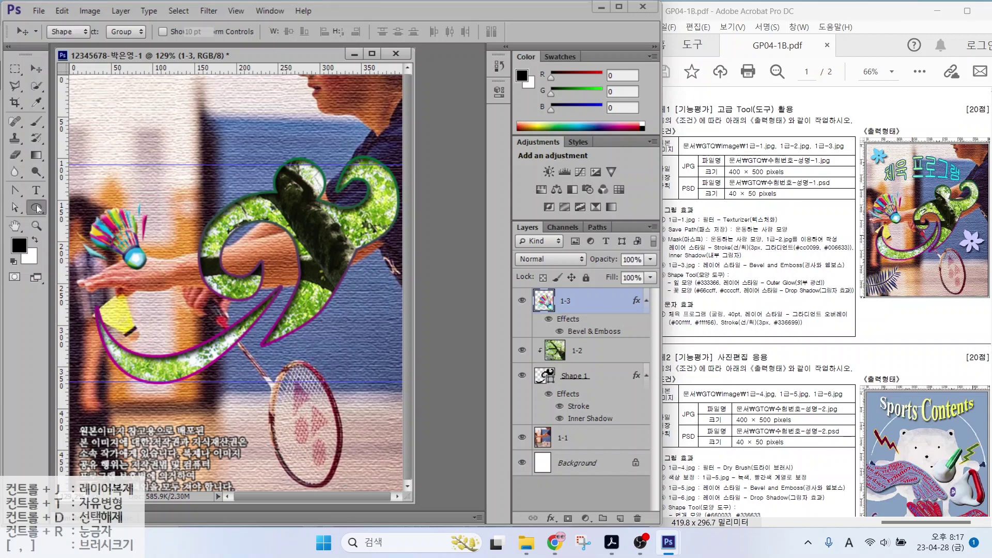
Switch to the Custom Shape Tool and browse its shape picker
left_click(92, 268)
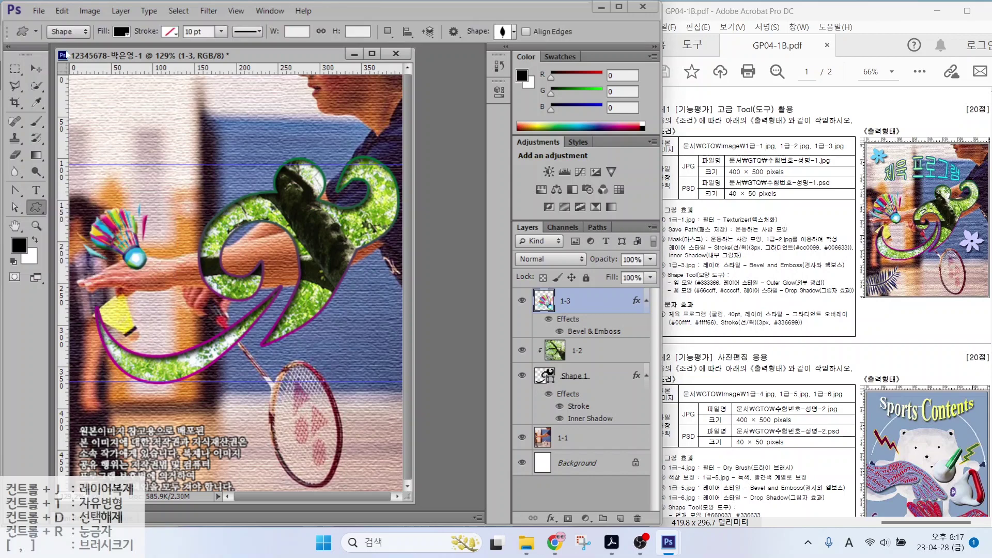
mouse_move(80, 34)
left_mouse_down()
mouse_move(42, 36)
mouse_move(70, 15)
mouse_move(74, 37)
left_mouse_up()
mouse_move(139, 25)
left_mouse_down()
mouse_move(128, 51)
mouse_move(139, 23)
left_mouse_up()
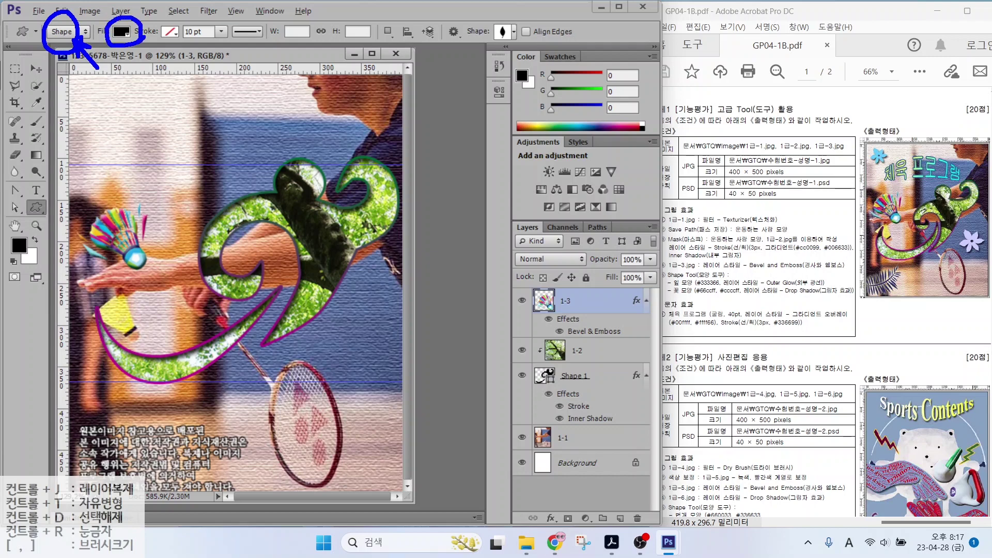
left_click_drag(164, 79, 127, 47)
left_click_drag(186, 24, 161, 39)
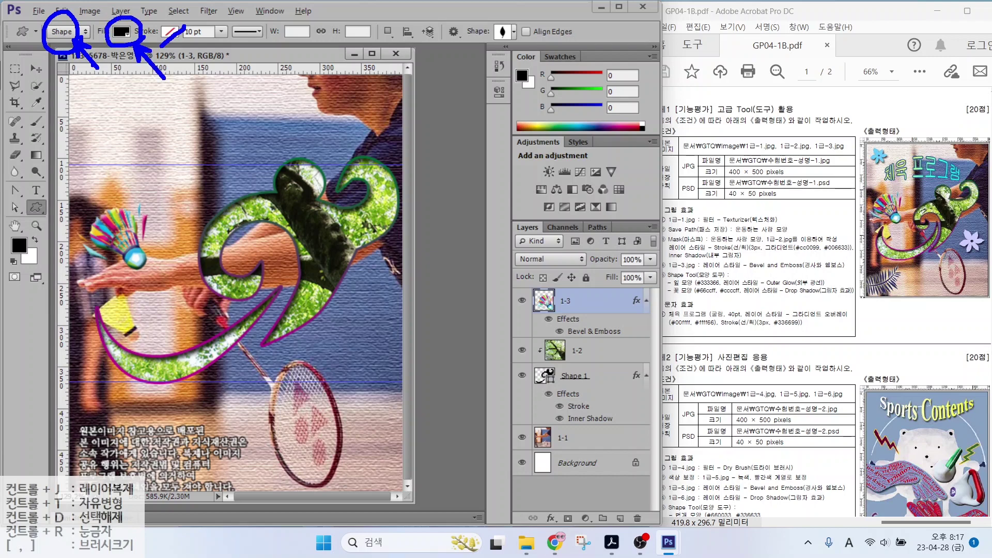
mouse_move(518, 41)
left_mouse_down()
mouse_move(462, 36)
mouse_move(480, 16)
mouse_move(520, 39)
left_mouse_up()
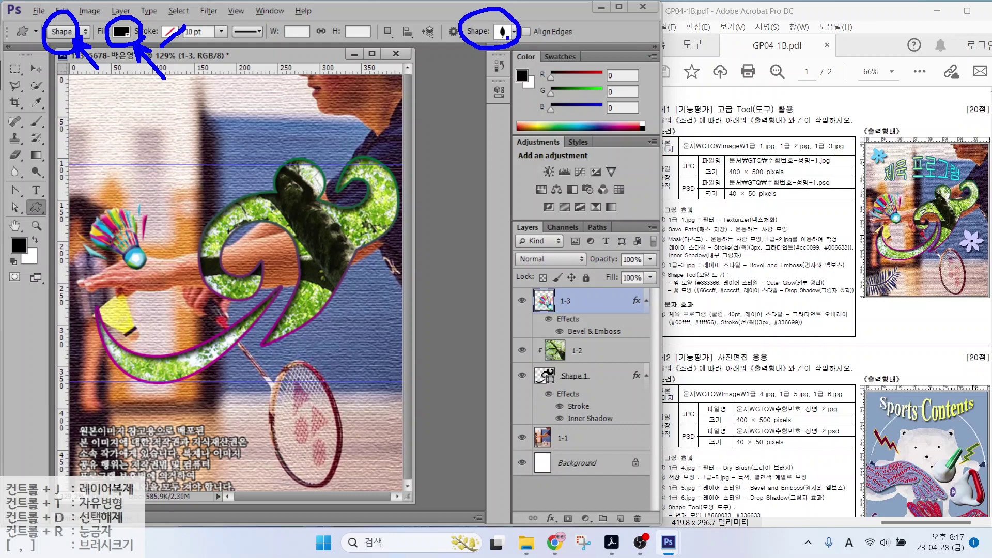
key("Escape")
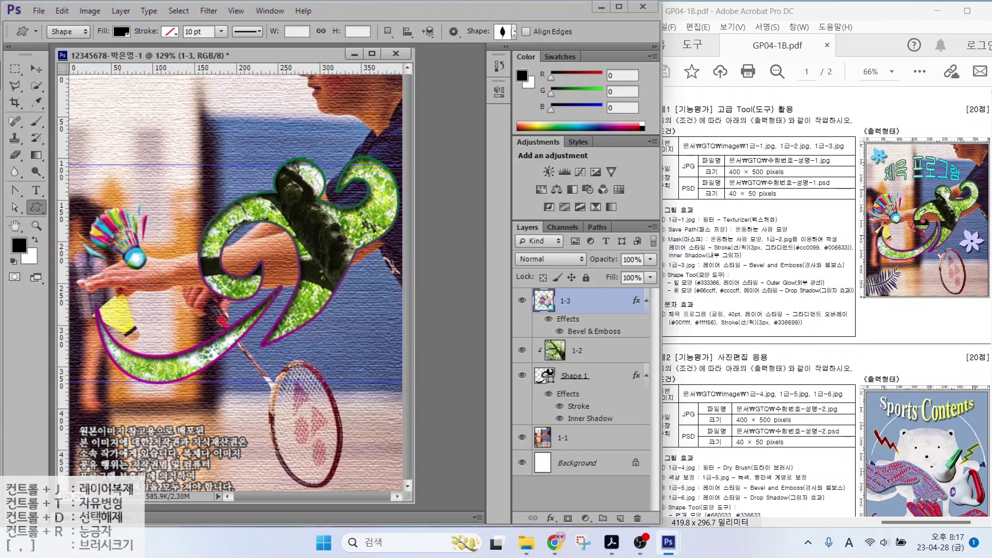
left_click(514, 32)
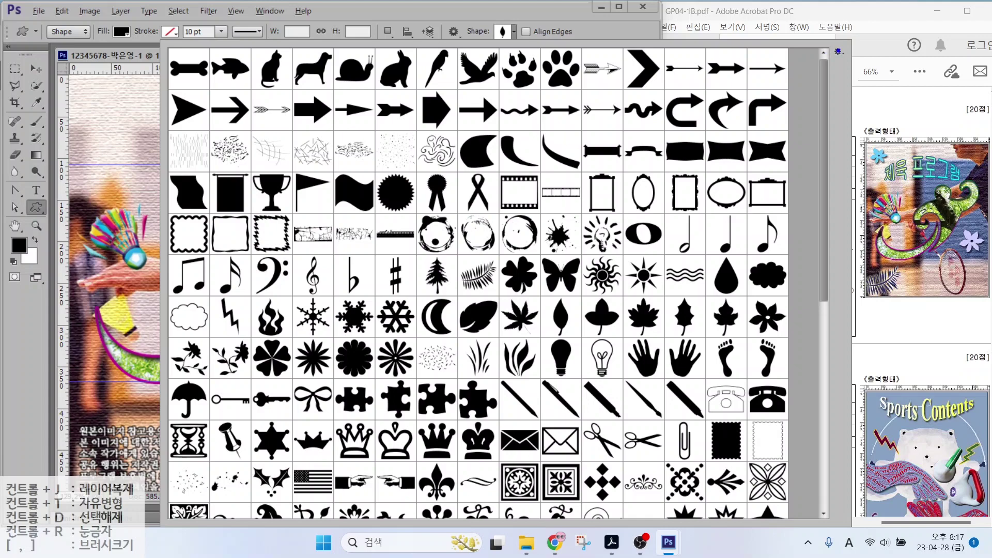
mouse_move(853, 67)
left_mouse_down()
mouse_move(833, 67)
mouse_move(854, 33)
mouse_move(846, 59)
mouse_move(877, 99)
left_mouse_up()
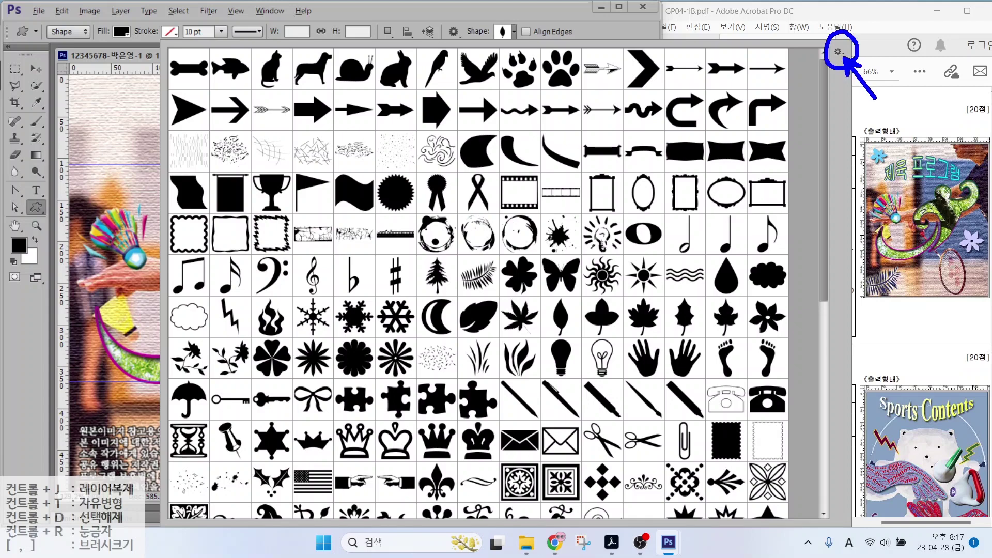
key("Escape")
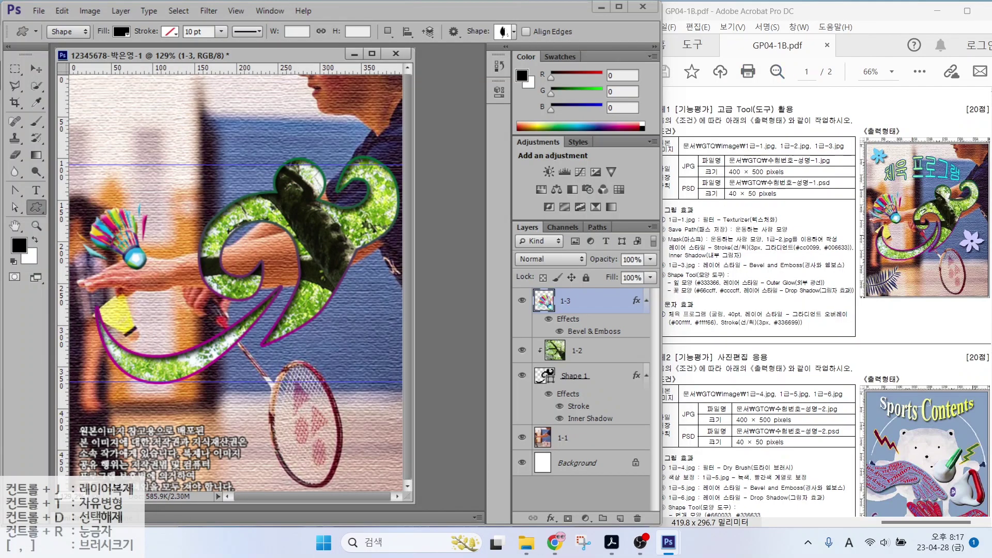
Load All shape sets into the picker and select the Fern shape
left_click(514, 32)
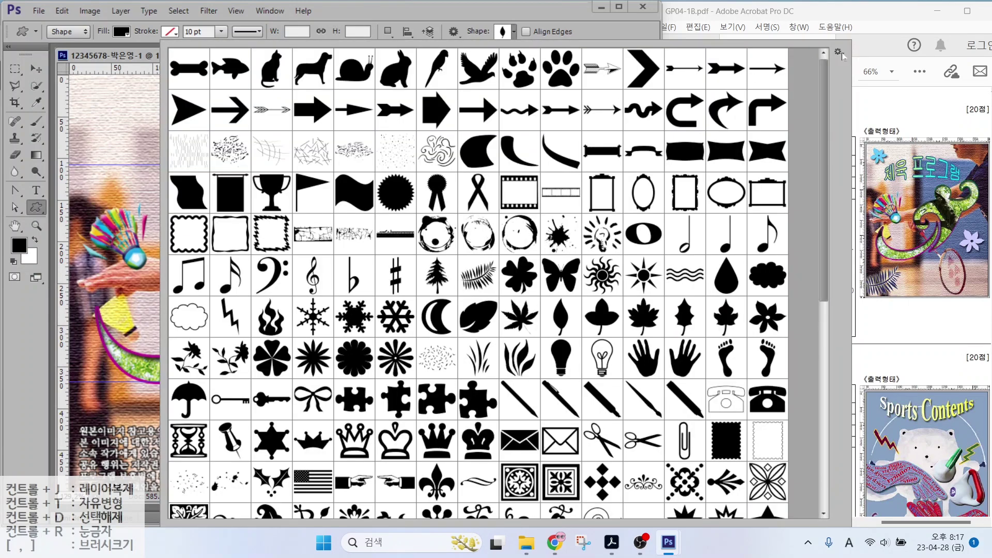
left_click(839, 53)
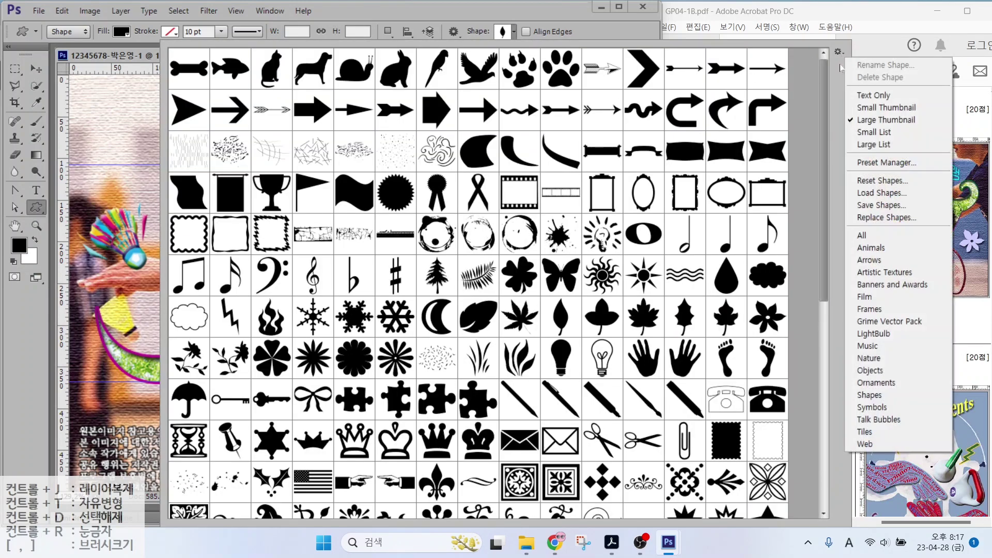
left_click(885, 241)
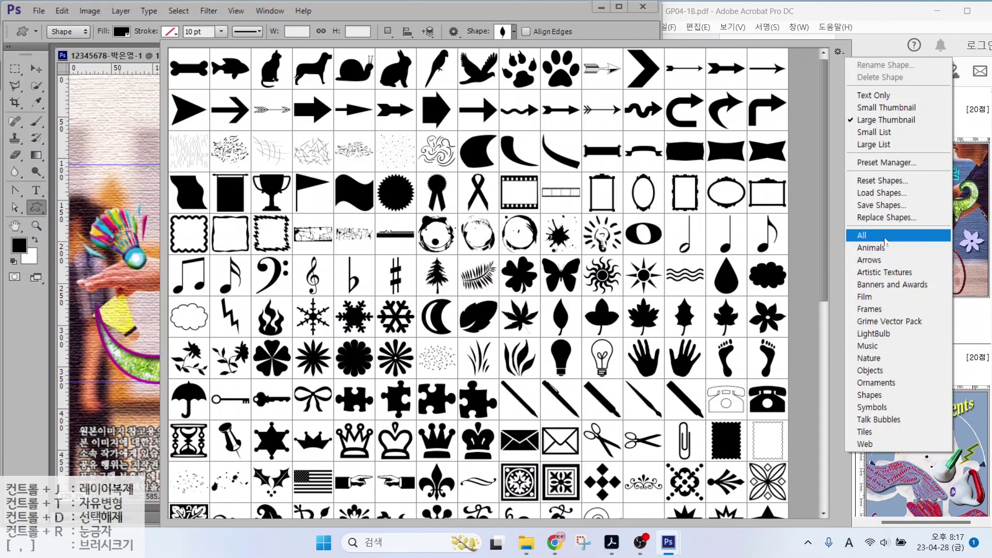
left_click(807, 102)
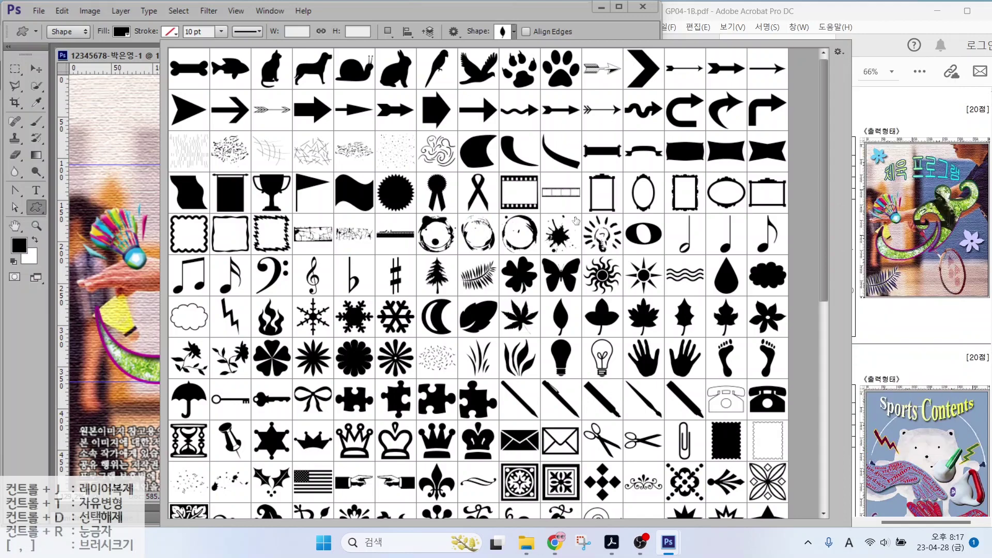
mouse_move(889, 304)
left_mouse_down()
mouse_move(837, 288)
mouse_move(877, 253)
mouse_move(903, 300)
left_mouse_up()
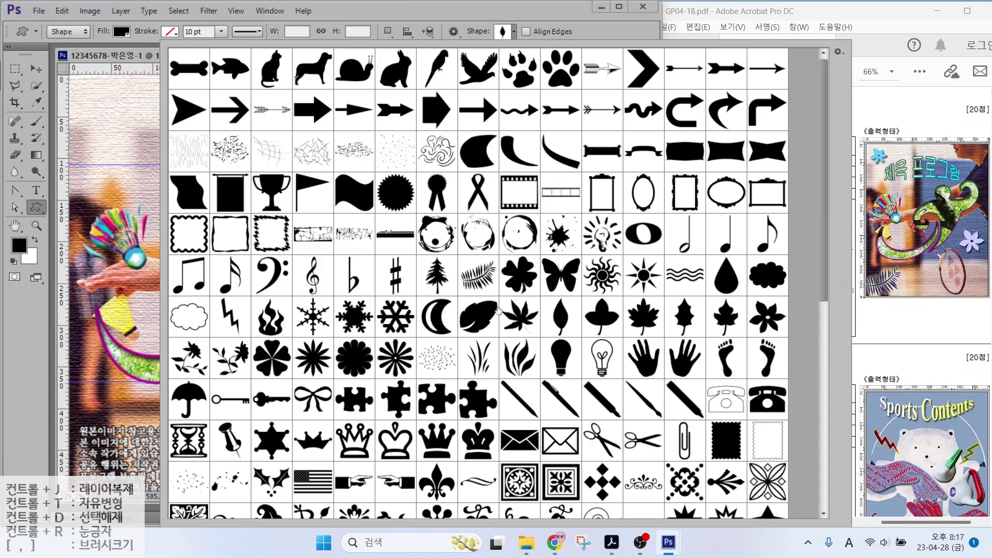
left_click(479, 279)
key("Return")
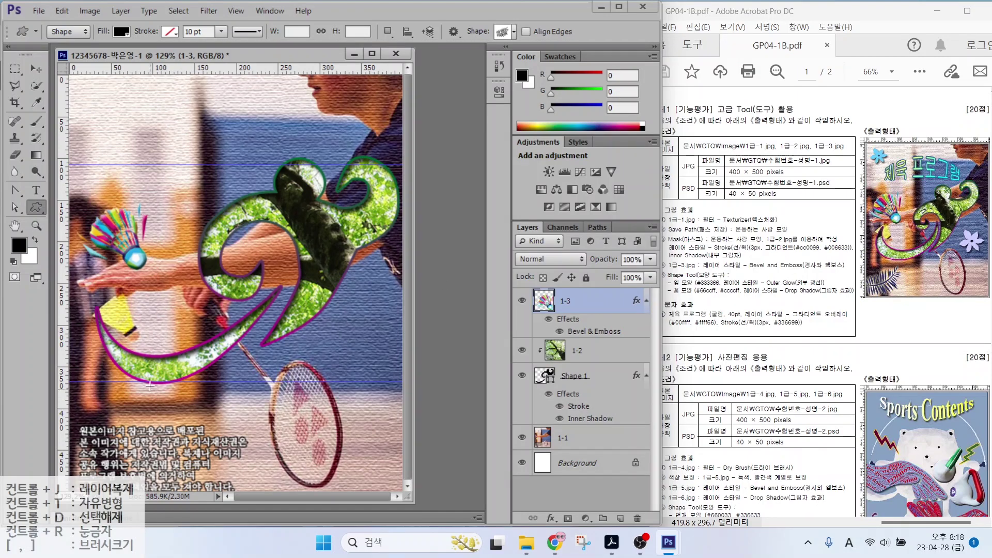
Draw a fern shape and move it into the lower-left corner
left_click_drag(119, 390, 257, 468)
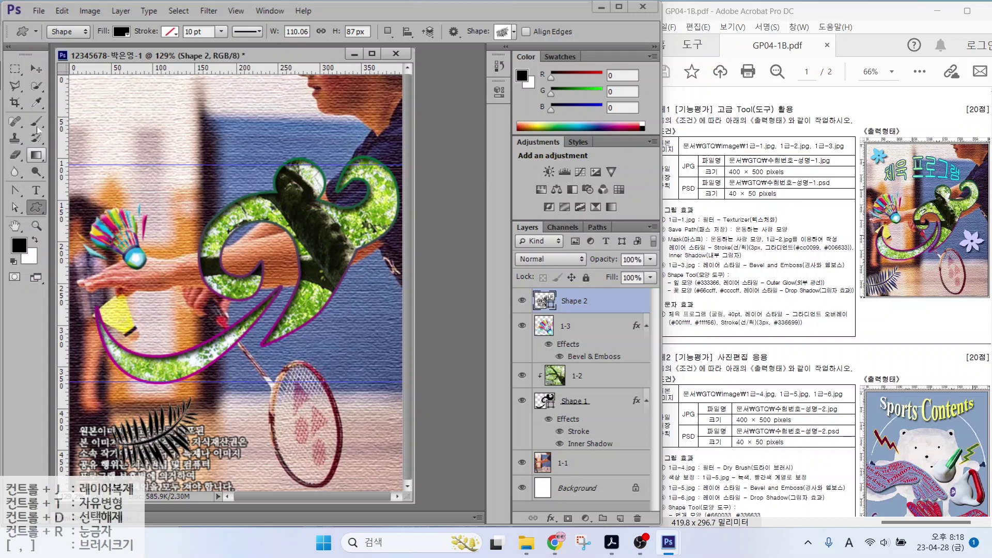
key("v")
left_click_drag(157, 443, 150, 413)
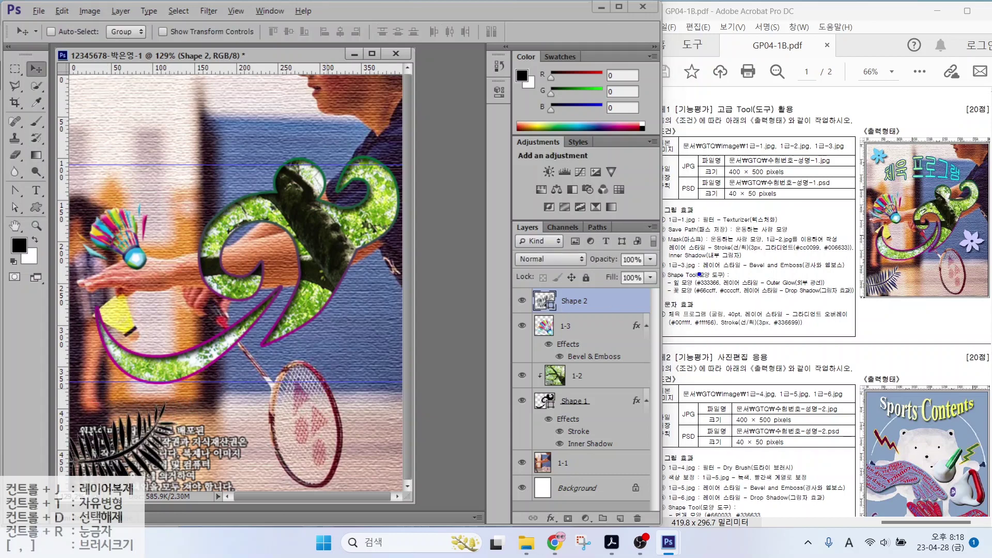
left_click_drag(709, 274, 693, 253)
left_click_drag(756, 278, 779, 248)
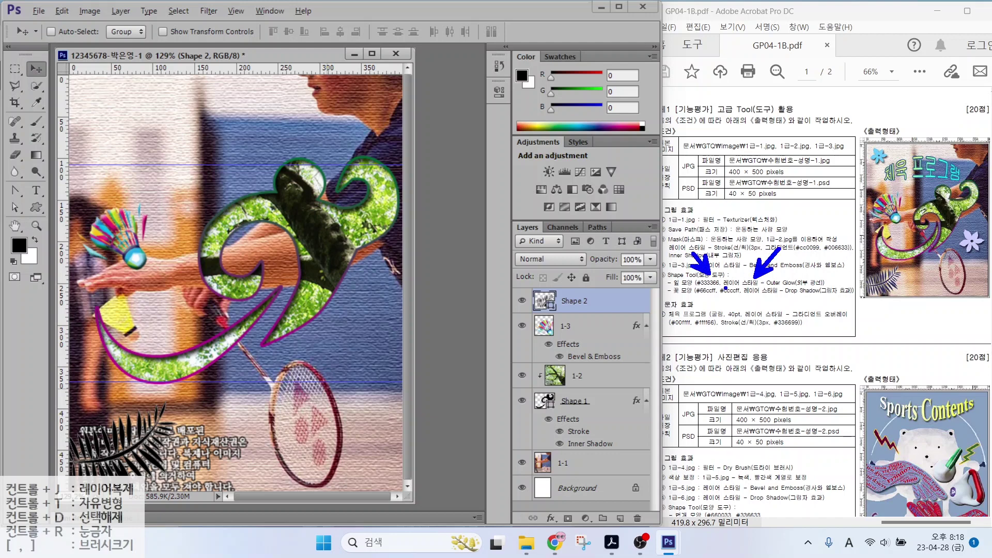
key("Escape")
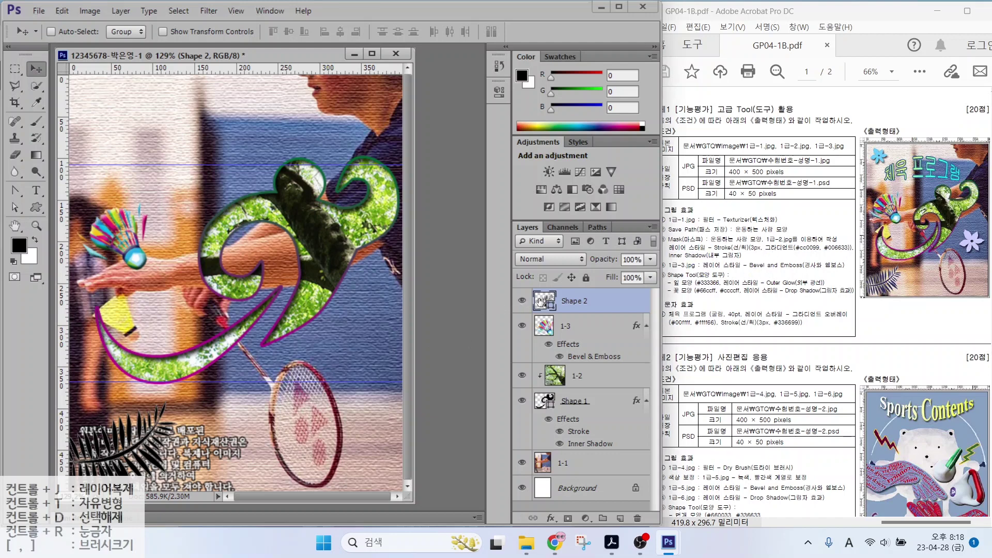
Set the fern's fill colour to #336666
left_click(546, 301)
double_click(544, 301)
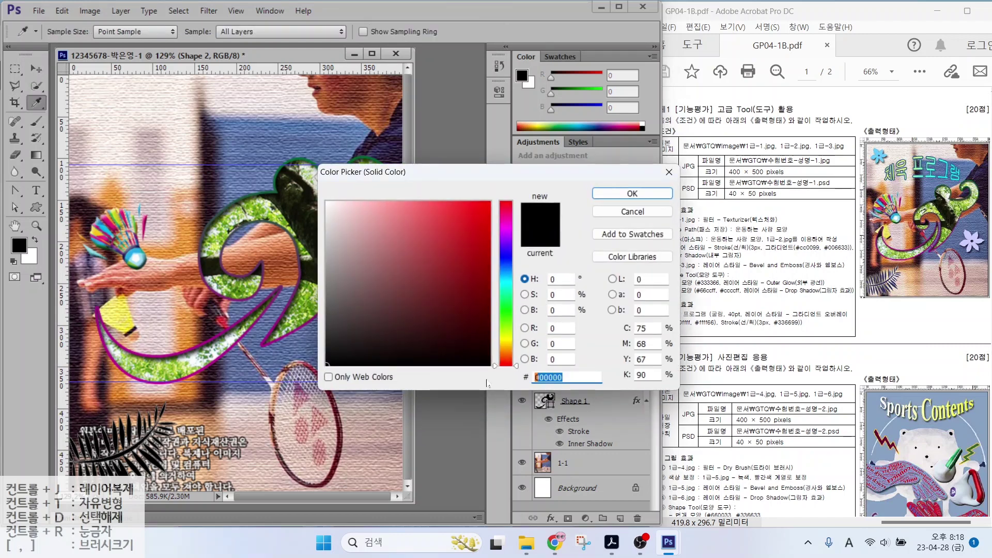
type(".336666")
key("Return")
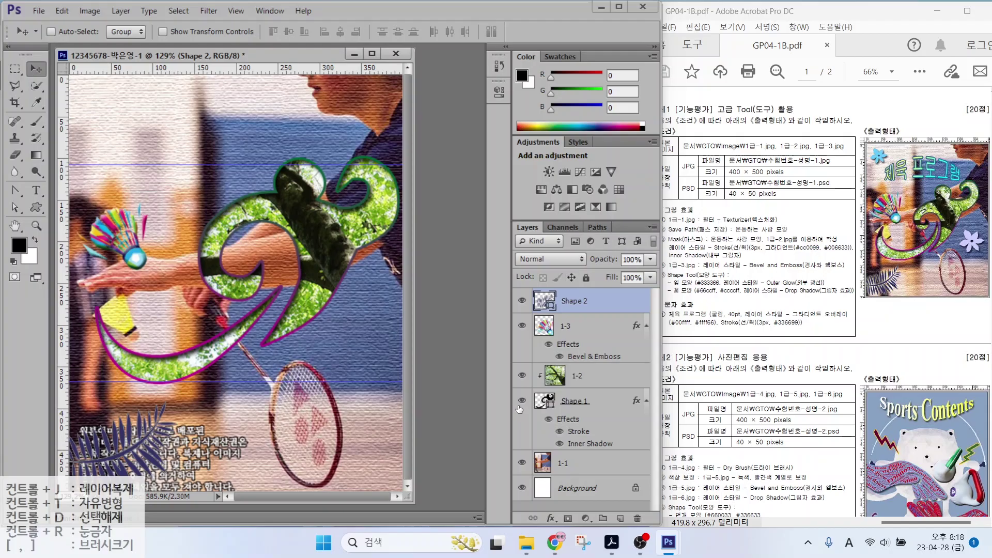
Add an Outer Glow layer style to the fern layer Shape 2
left_click(552, 517)
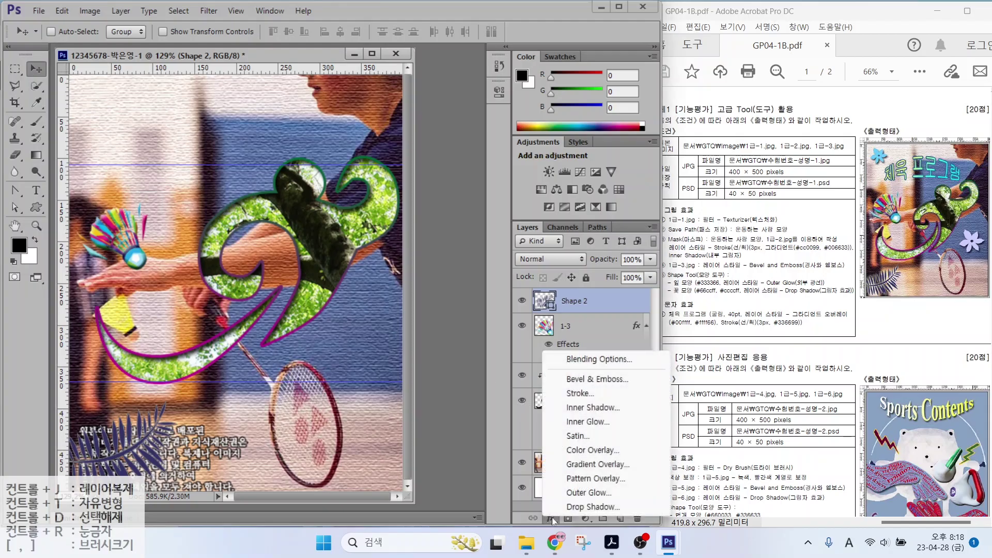
left_click(554, 498)
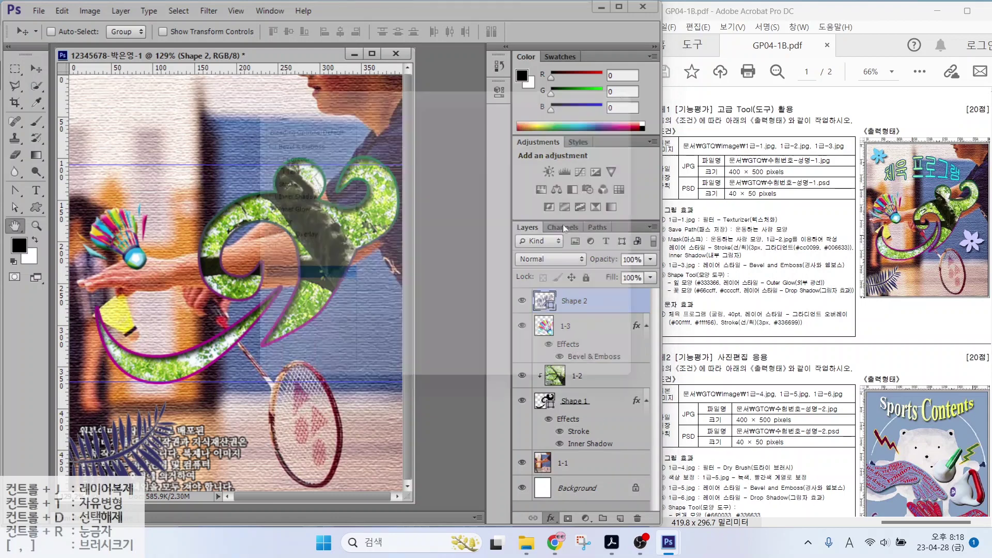
key("Return")
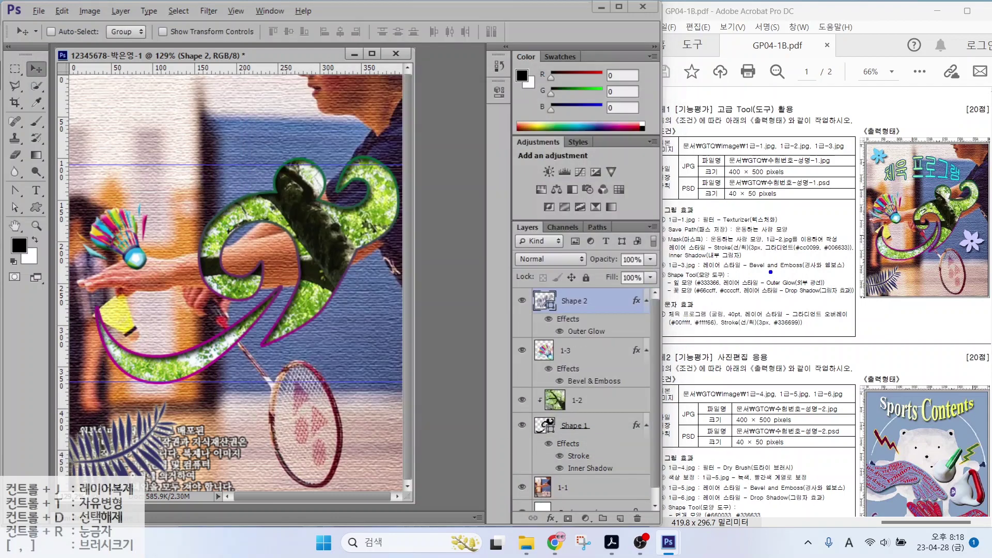
mouse_move(712, 285)
left_mouse_down()
mouse_move(686, 256)
mouse_move(720, 269)
mouse_move(712, 246)
left_mouse_up()
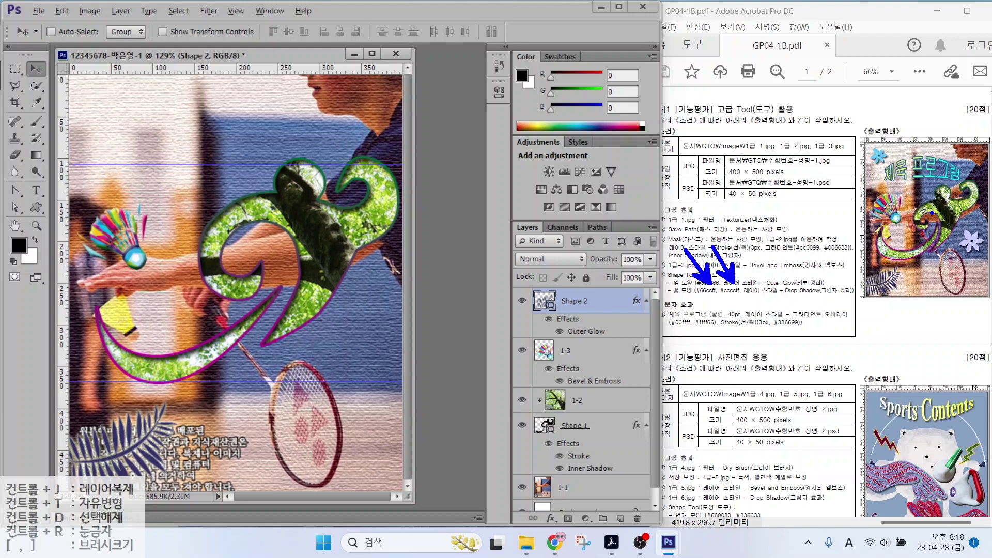
mouse_move(987, 252)
left_mouse_down()
mouse_move(952, 246)
mouse_move(988, 223)
left_mouse_up()
mouse_move(898, 171)
left_mouse_down()
mouse_move(857, 161)
mouse_move(866, 134)
mouse_move(890, 135)
mouse_move(885, 170)
left_mouse_up()
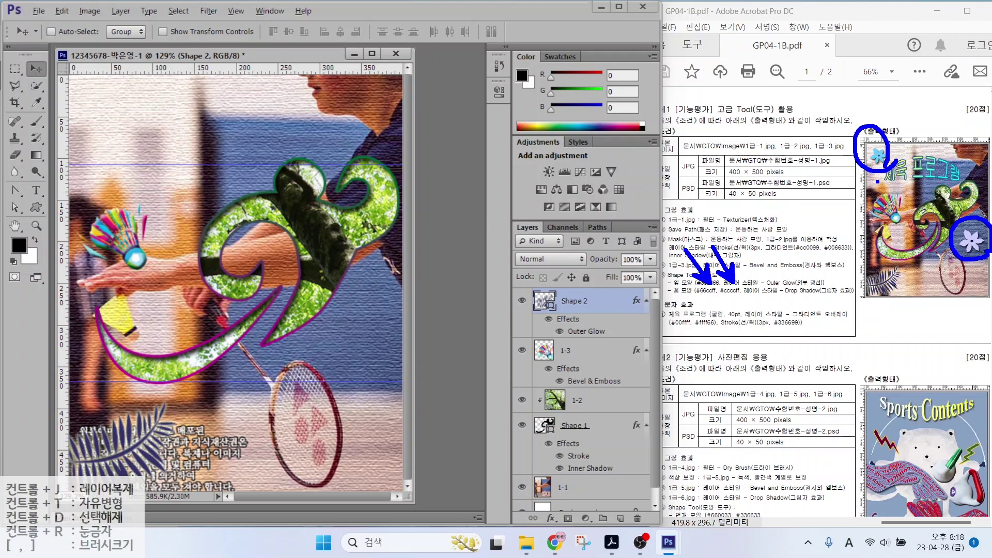
key("Escape")
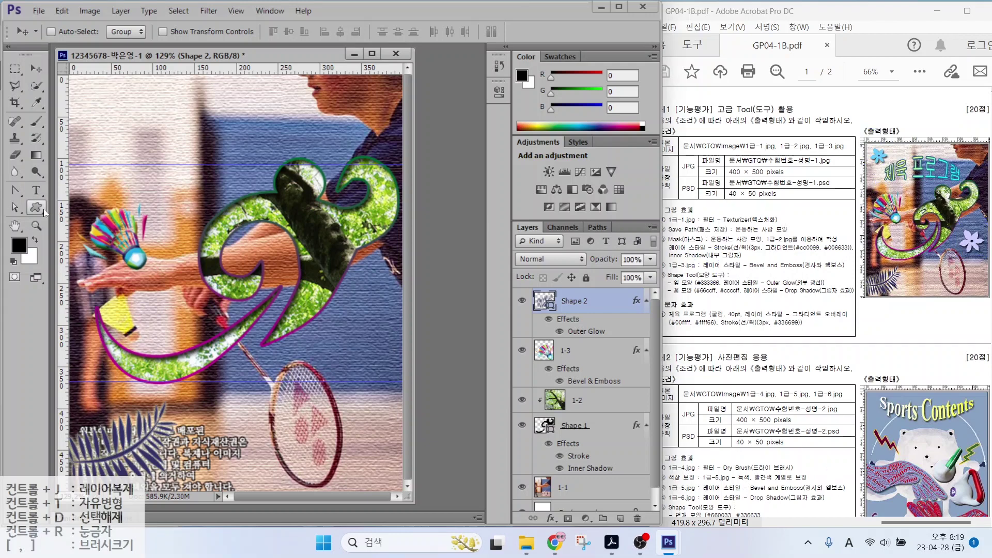
left_click_drag(35, 206, 83, 273)
left_click(513, 32)
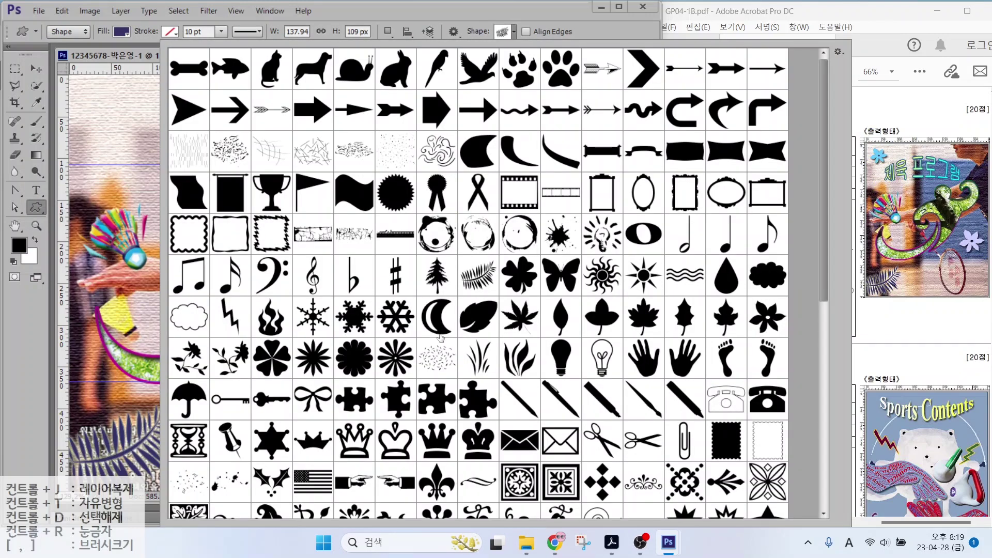
Draw a blue flower shape near the top left and give it a Drop Shadow
double_click(727, 319)
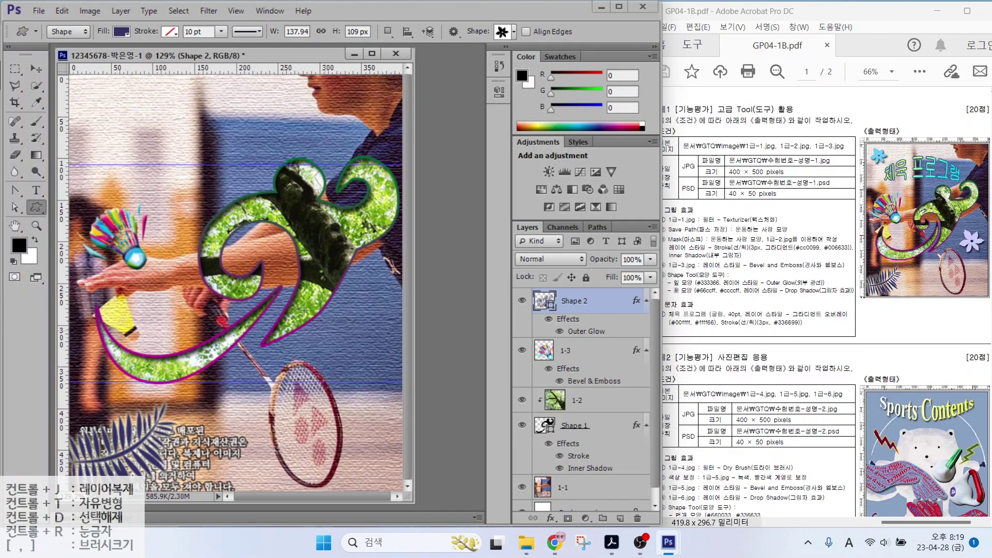
left_click_drag(100, 97, 144, 143)
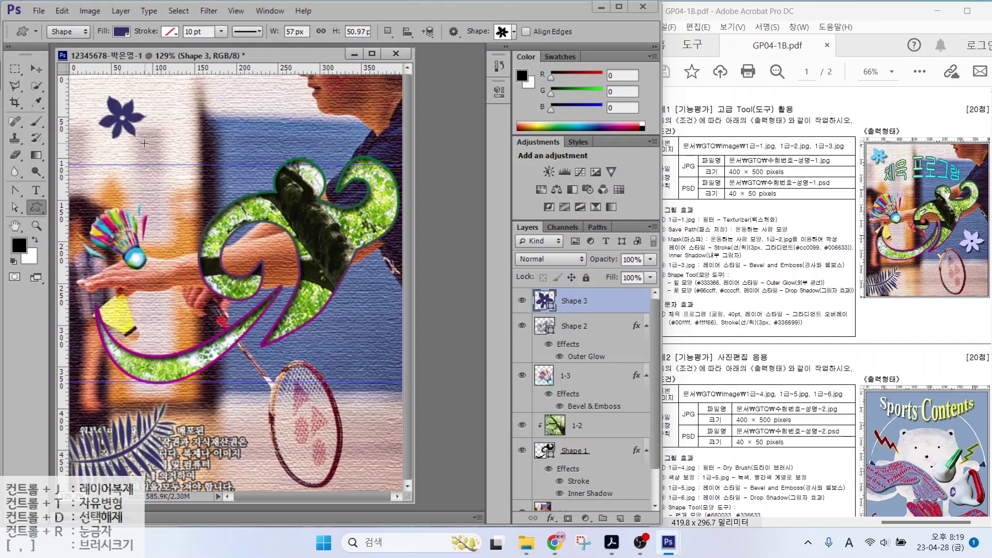
double_click(546, 302)
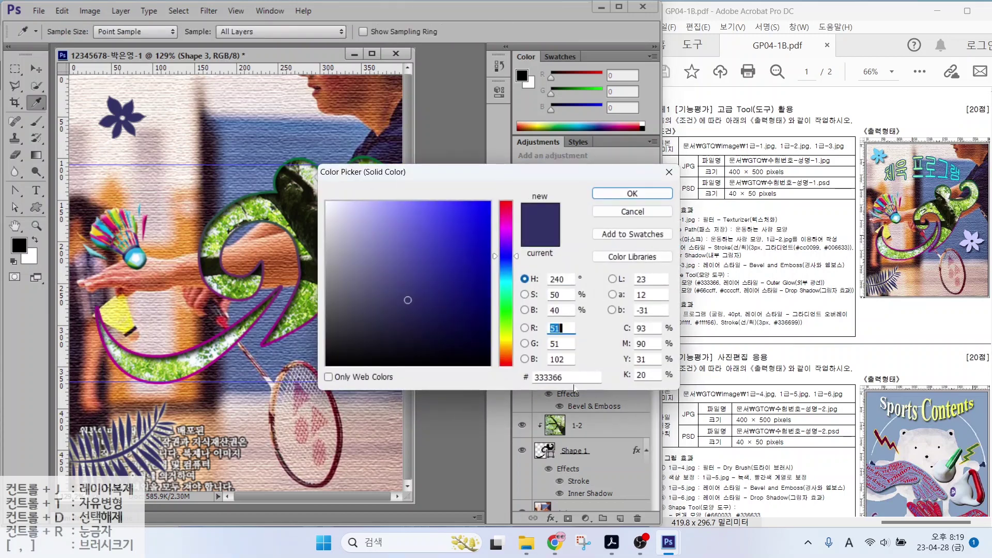
left_click(538, 377)
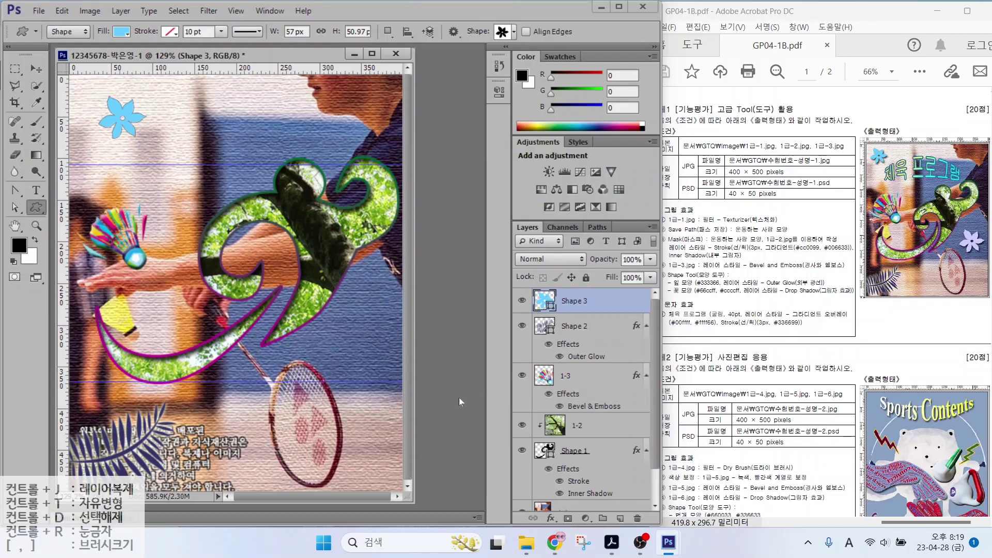
left_click(552, 517)
left_click(562, 513)
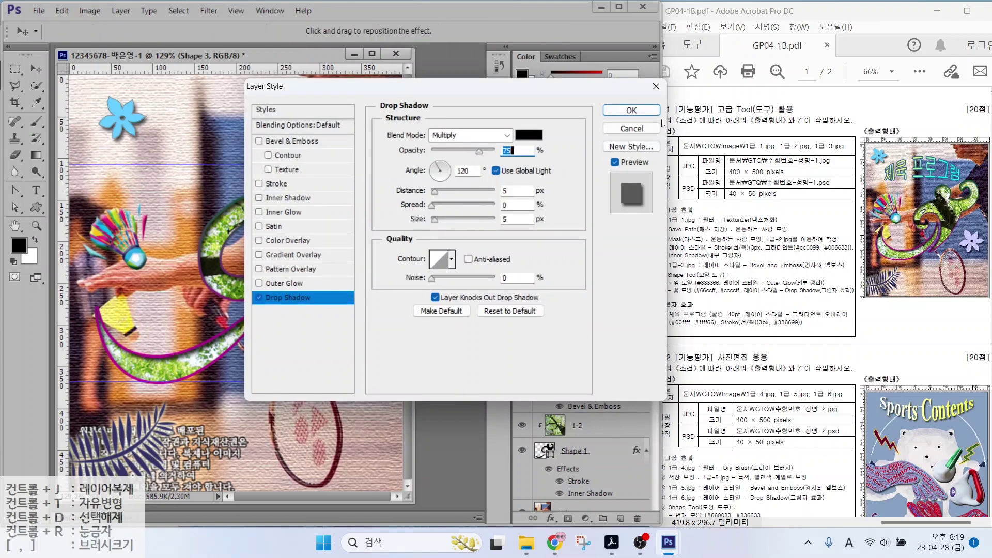
left_click(625, 111)
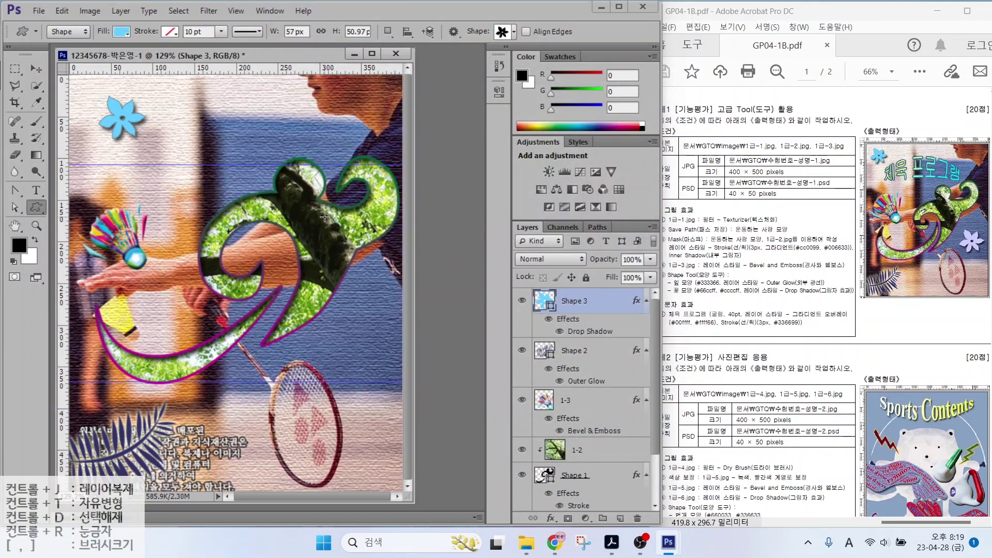
Duplicate the flower, move the copy beside the racket, and enlarge it to about 140%
key("ctrl+j")
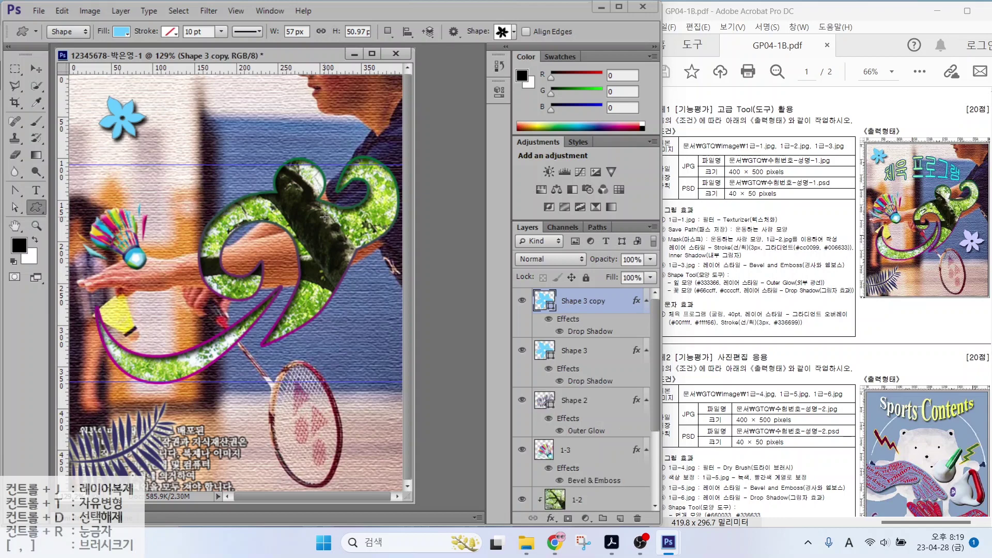
left_click_drag(570, 298, 619, 254)
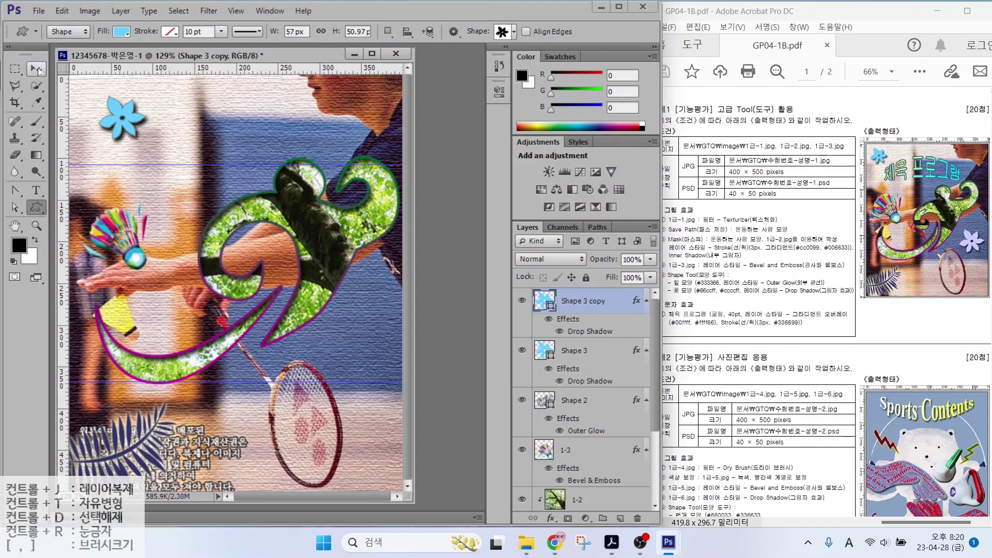
left_click(36, 69)
left_click_drag(120, 125, 344, 348)
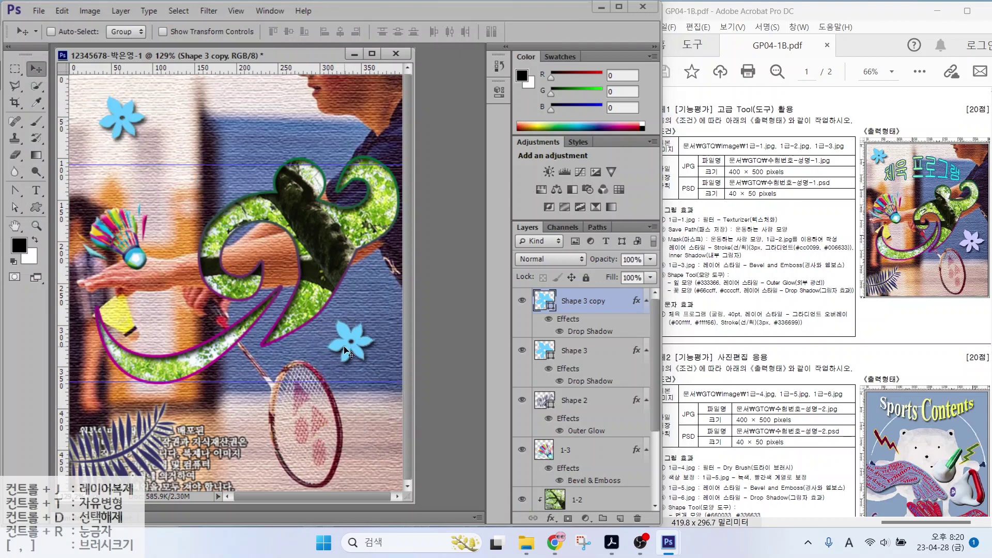
key("ctrl+t")
left_click_drag(375, 319, 390, 305)
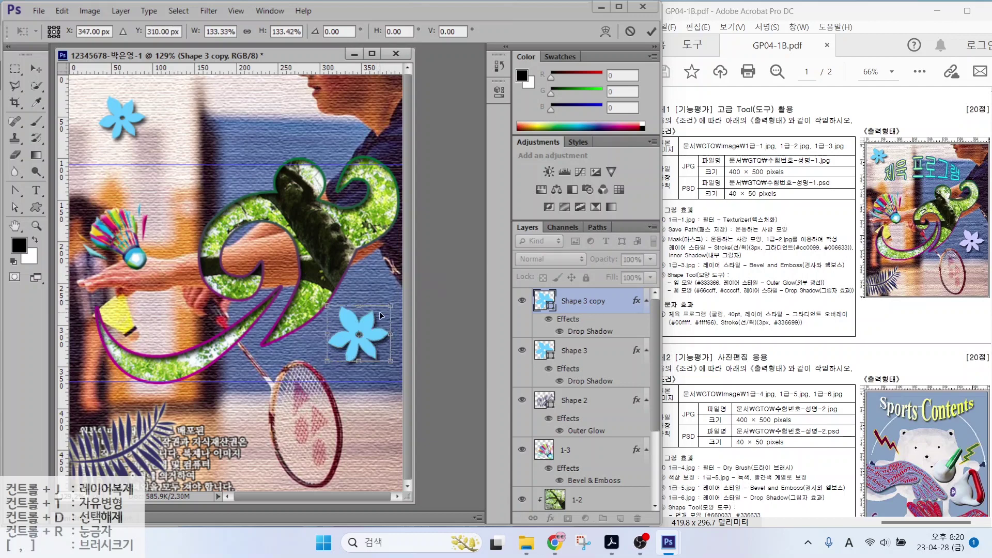
key("Return")
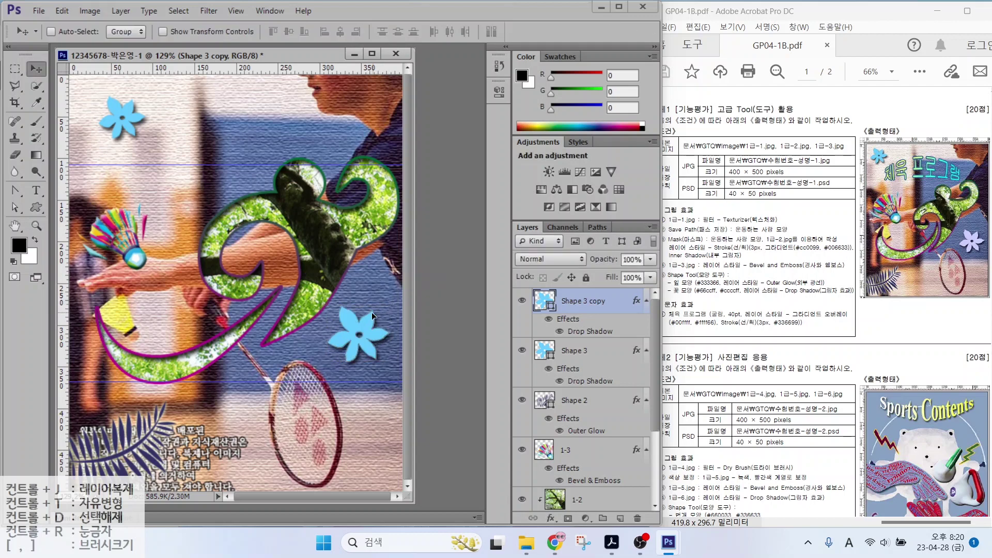
Fill the copy with lavender #ccccff and move the original flower further top-left
double_click(542, 305)
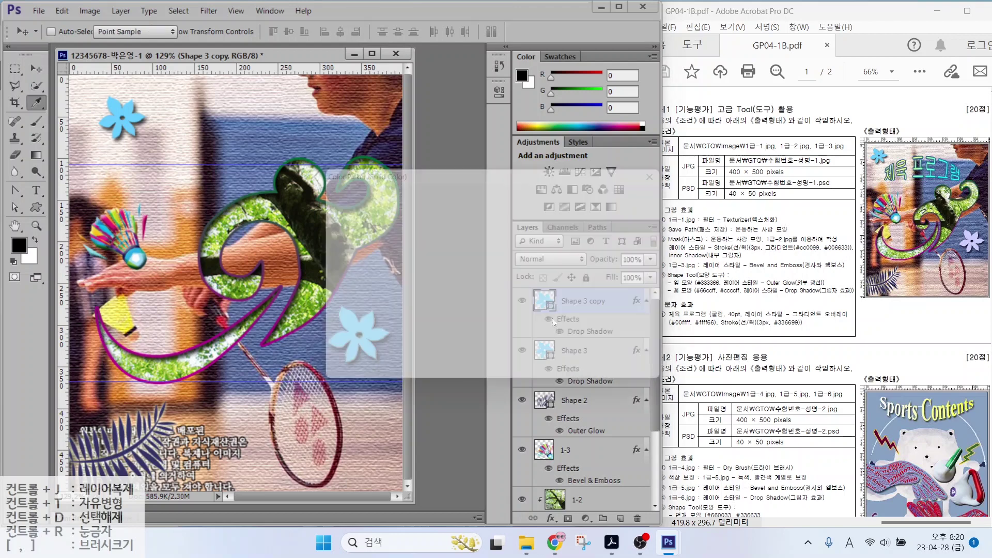
left_click_drag(568, 378, 534, 378)
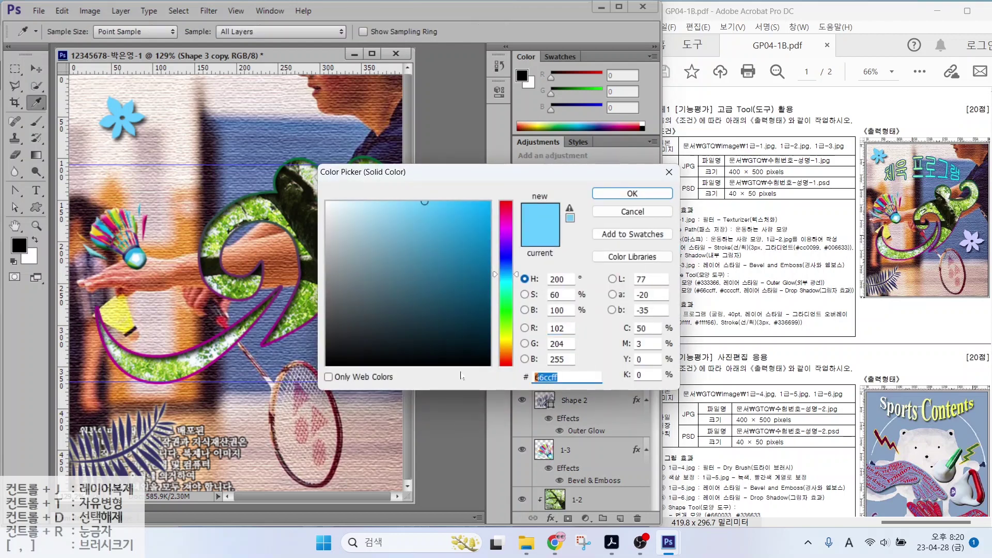
type("ccccff")
key("Return")
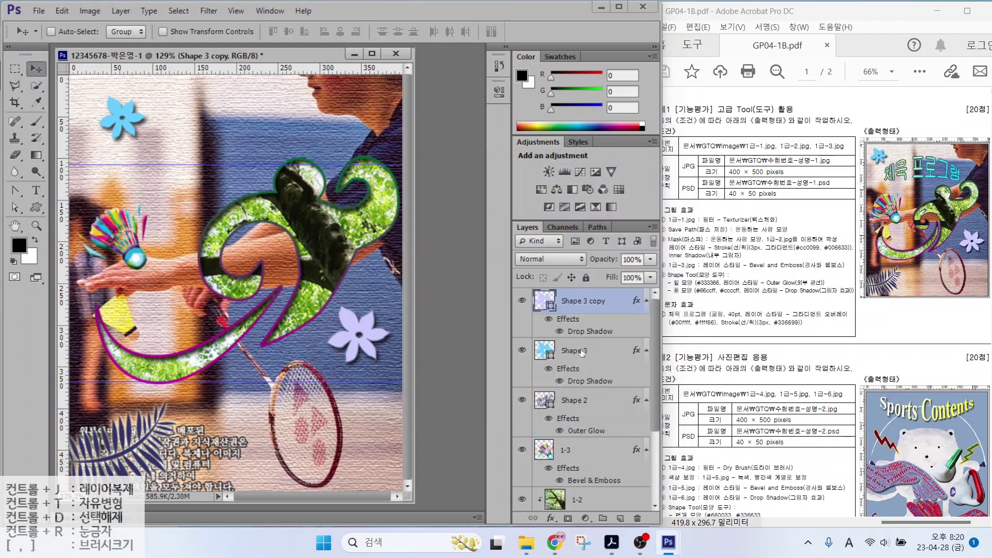
left_click_drag(110, 114, 99, 105)
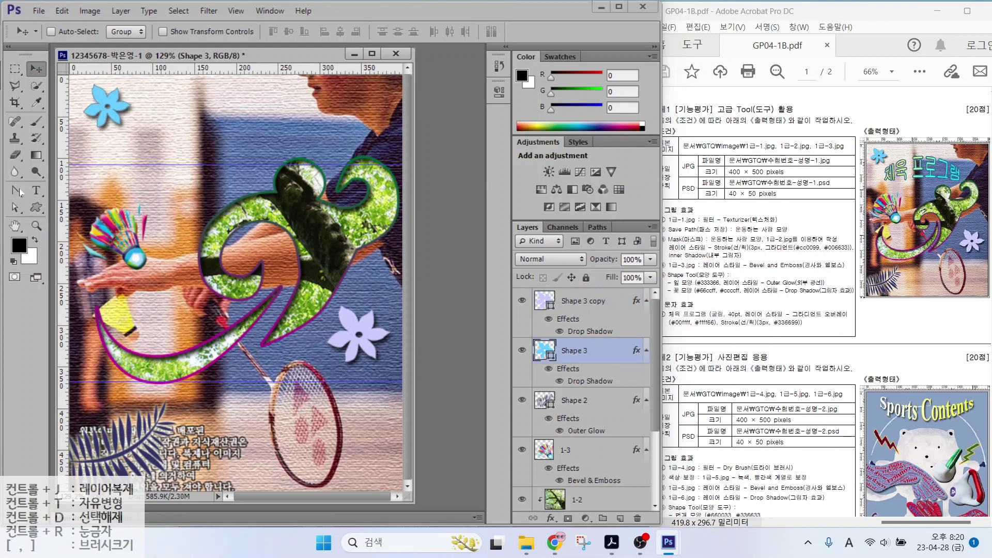
left_click(35, 190)
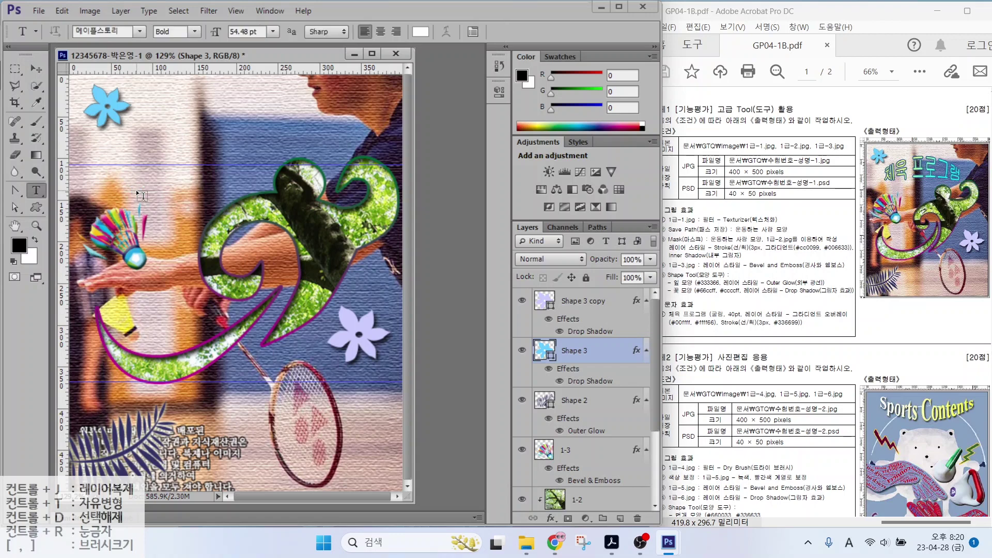
Type the title 체육프로그램 on the upper canvas
left_click(141, 182)
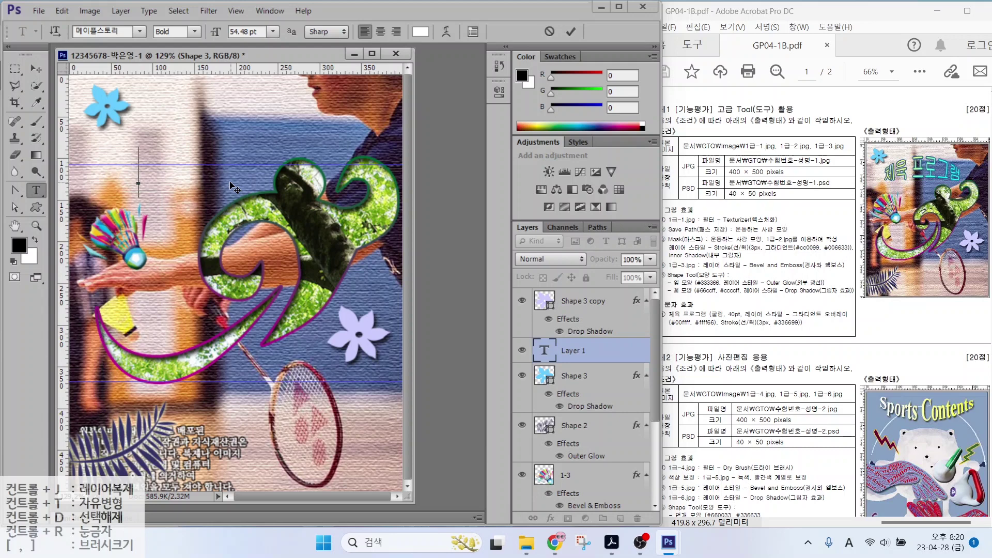
type("체육프로그램")
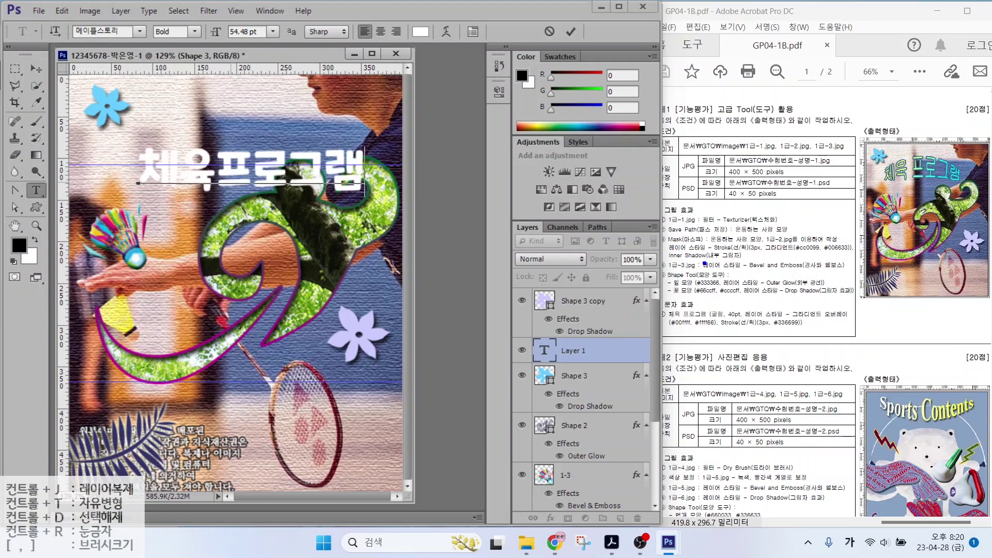
left_click_drag(718, 305, 735, 288)
left_click_drag(787, 311, 826, 279)
key("Escape")
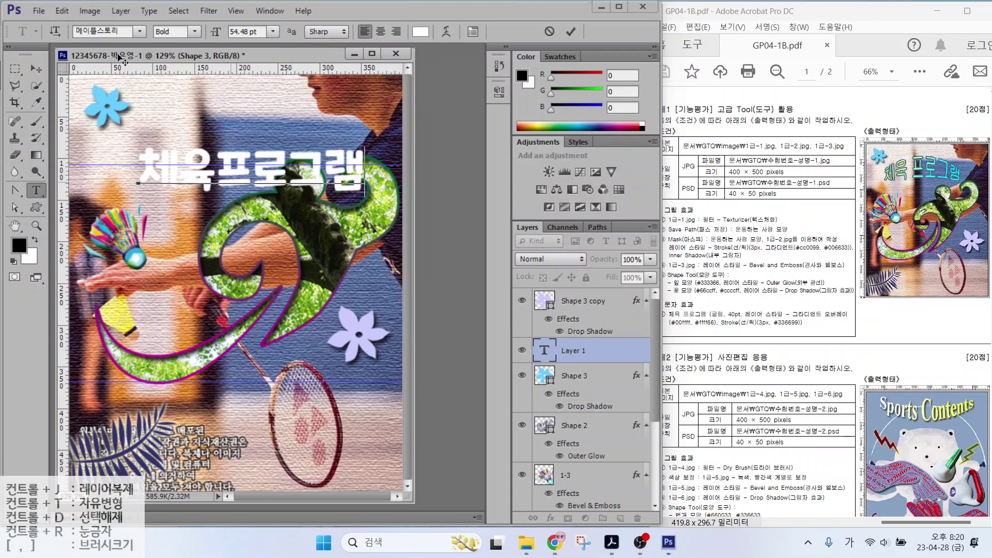
Set the title to 굴림 at 40 pt and add a Gradient Overlay
left_click(142, 33)
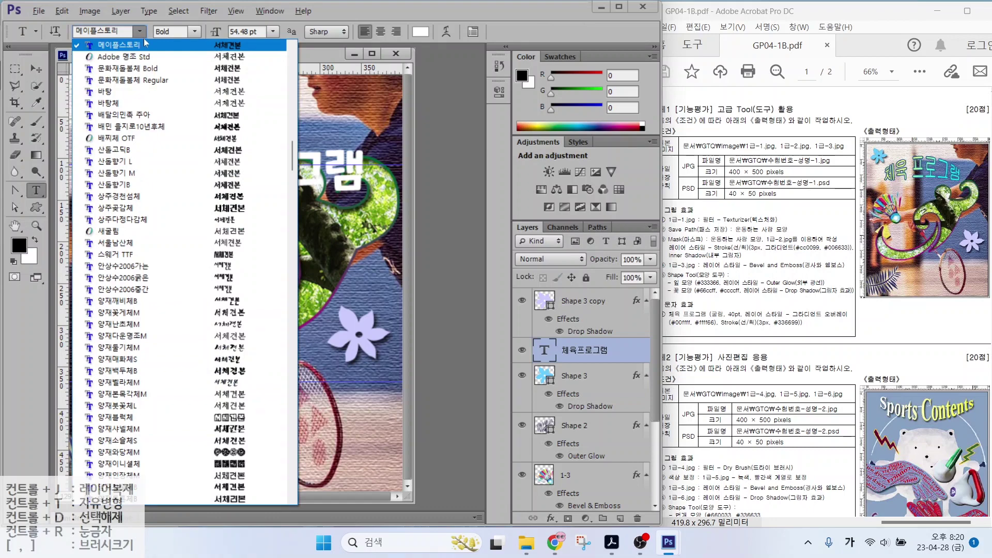
scroll(271, 177, "up", 5)
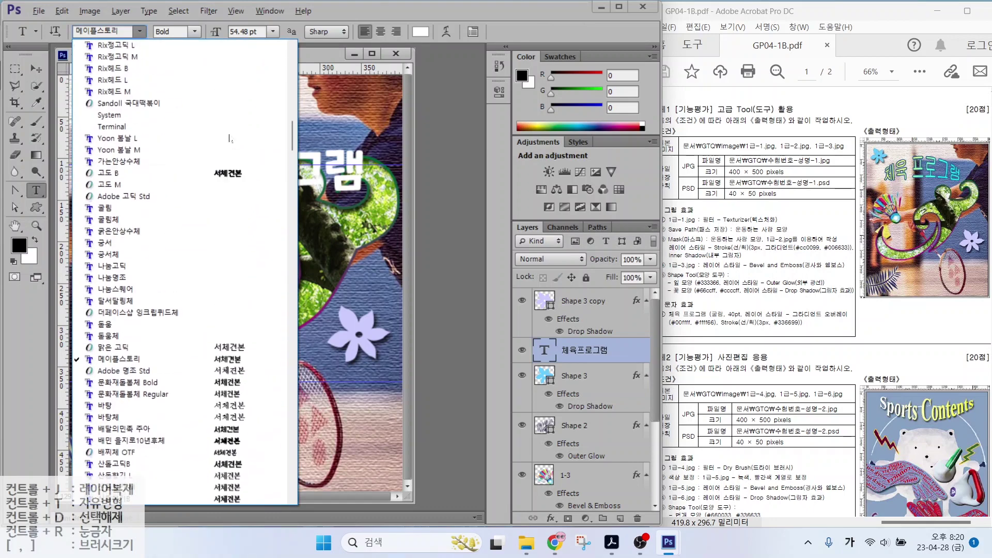
left_click(155, 356)
left_click(243, 32)
type("40")
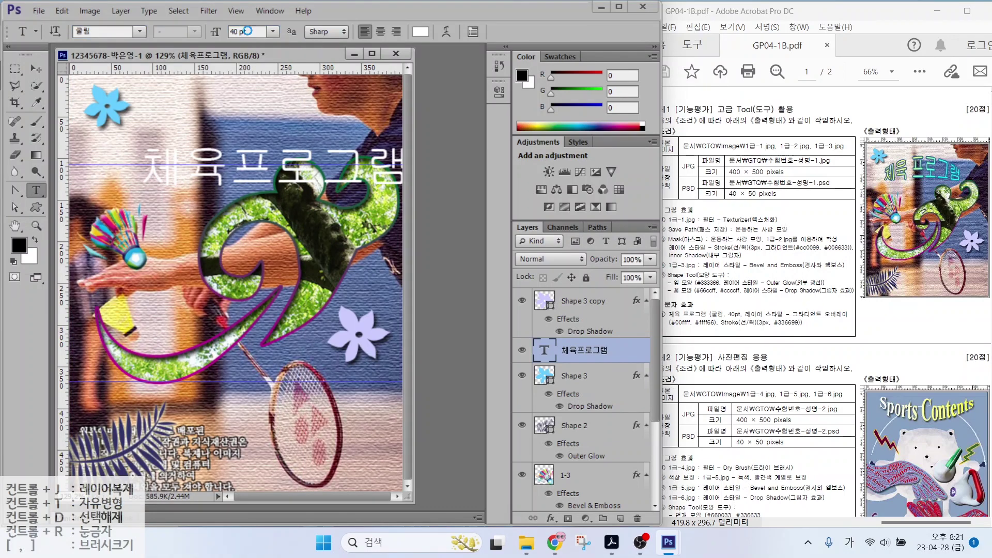
key("Return")
left_click(551, 519)
left_click(572, 467)
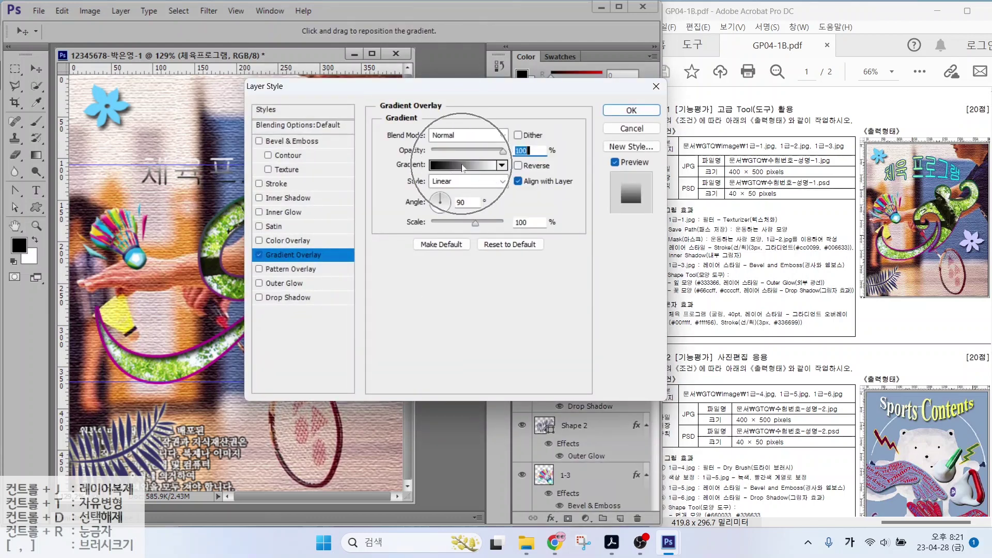
Recolour the gradient's two colour stops, making the right stop yellow
left_click(462, 165)
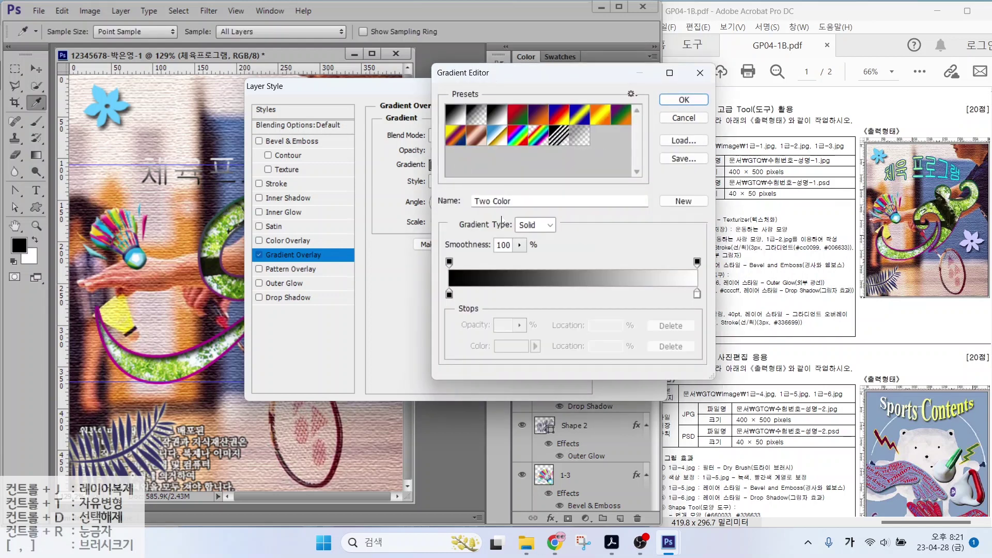
key("alt")
mouse_move(469, 305)
left_mouse_down()
mouse_move(434, 298)
mouse_move(450, 283)
mouse_move(472, 299)
left_mouse_up()
mouse_move(706, 300)
left_mouse_down()
mouse_move(687, 306)
mouse_move(703, 280)
mouse_move(719, 309)
left_mouse_up()
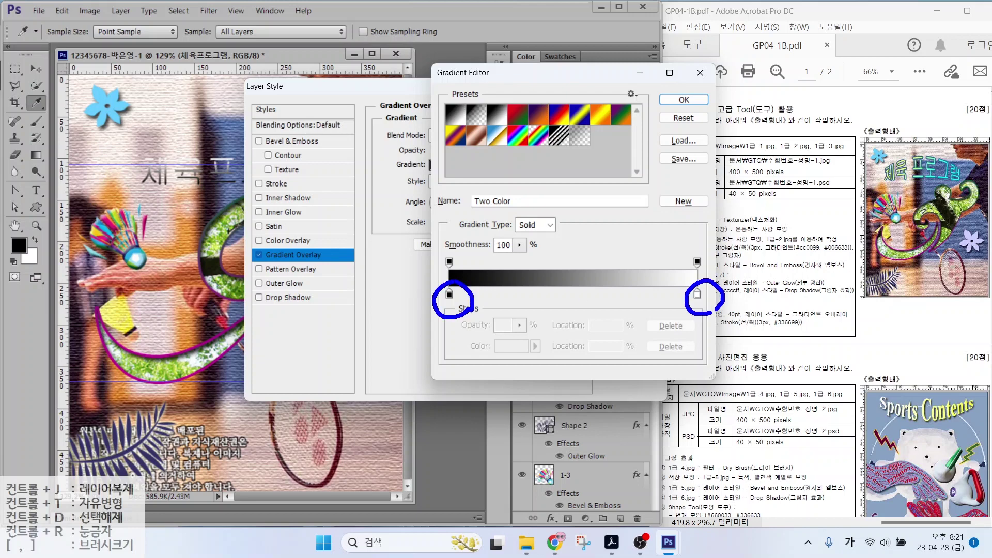
left_click(449, 294)
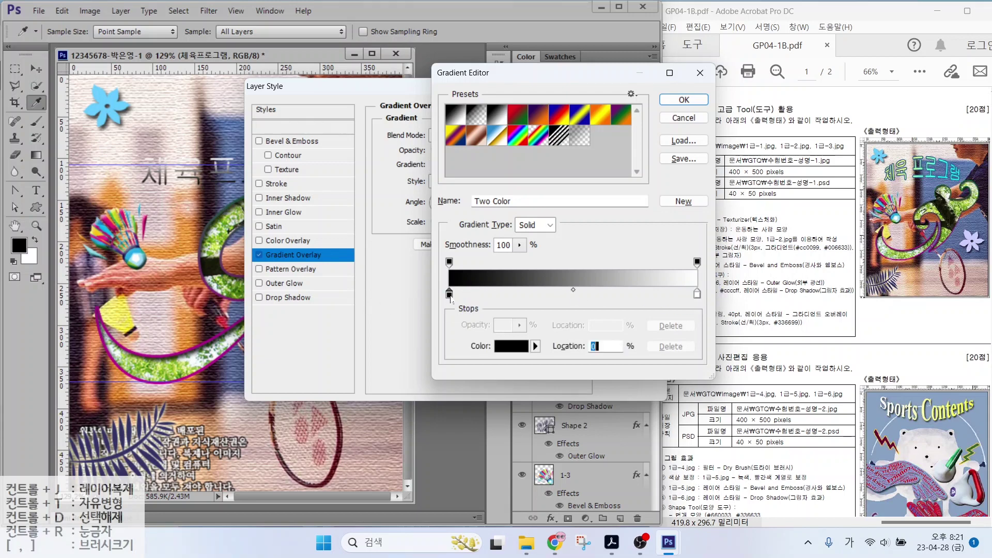
double_click(450, 295)
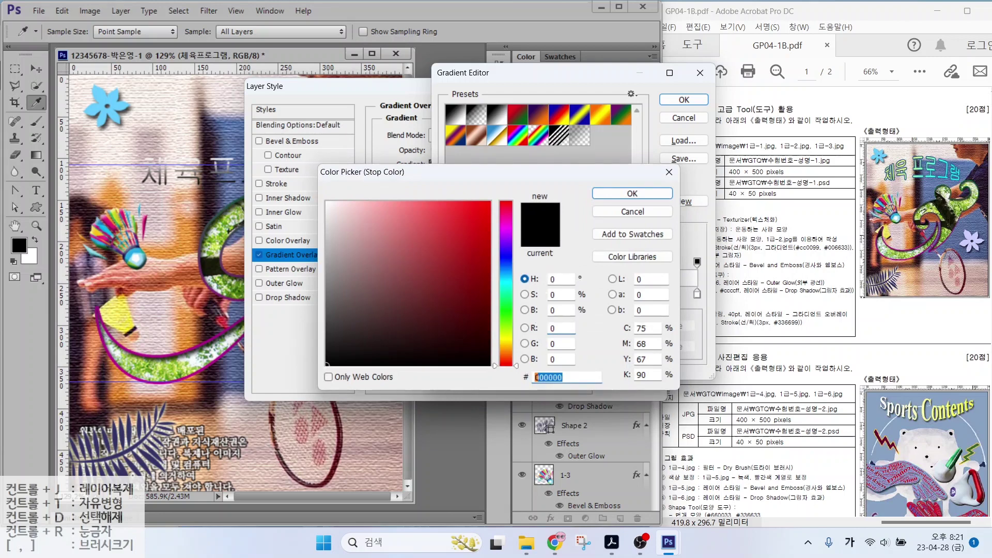
type("00")
key("Hangul")
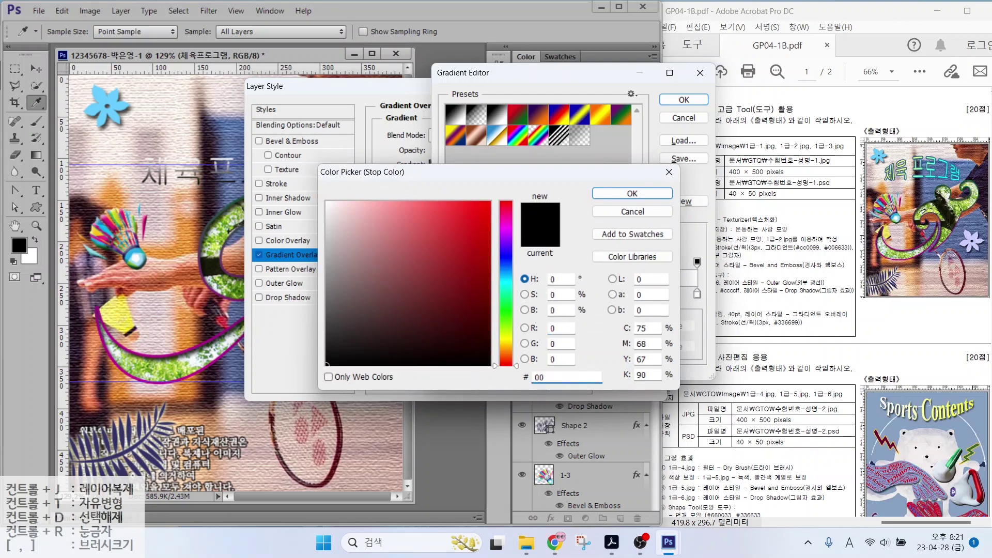
type("ffff")
key("Return")
double_click(698, 294)
left_click(555, 377)
key("BackSpace")
key("BackSpace")
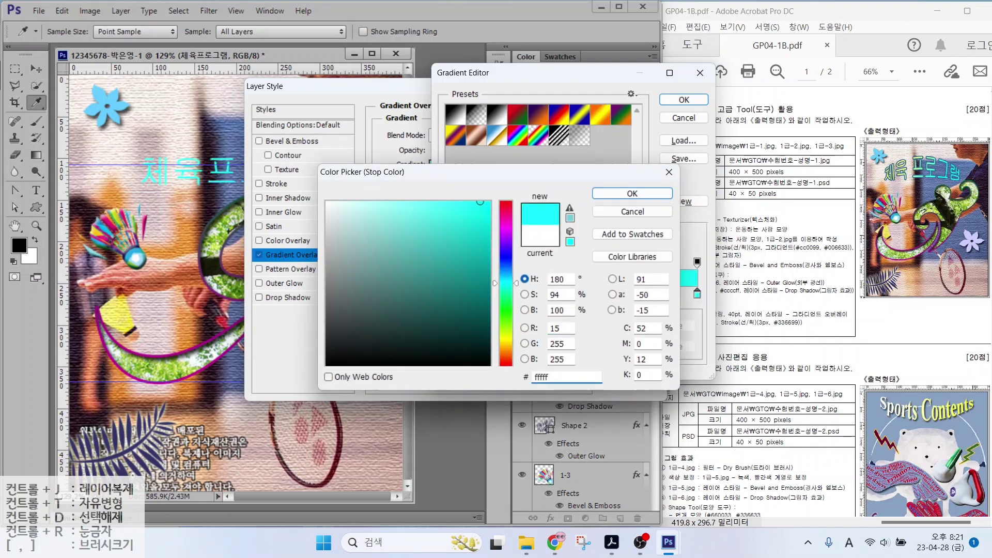
type("66")
key("Return")
key("Return")
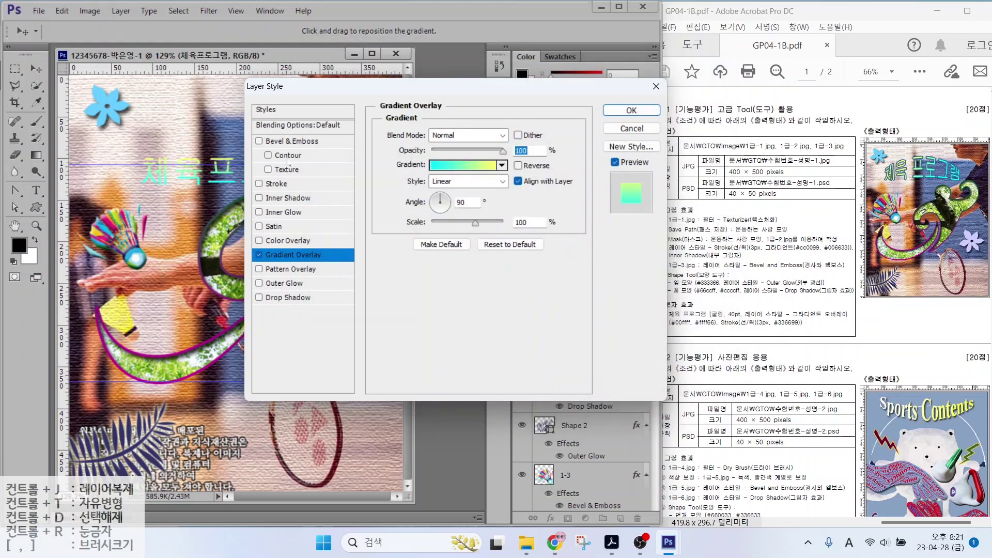
Set the gradient angle to -178° and add a 3 px outside #336699 stroke
key("alt")
left_click_drag(896, 162, 873, 135)
left_click_drag(990, 134, 953, 157)
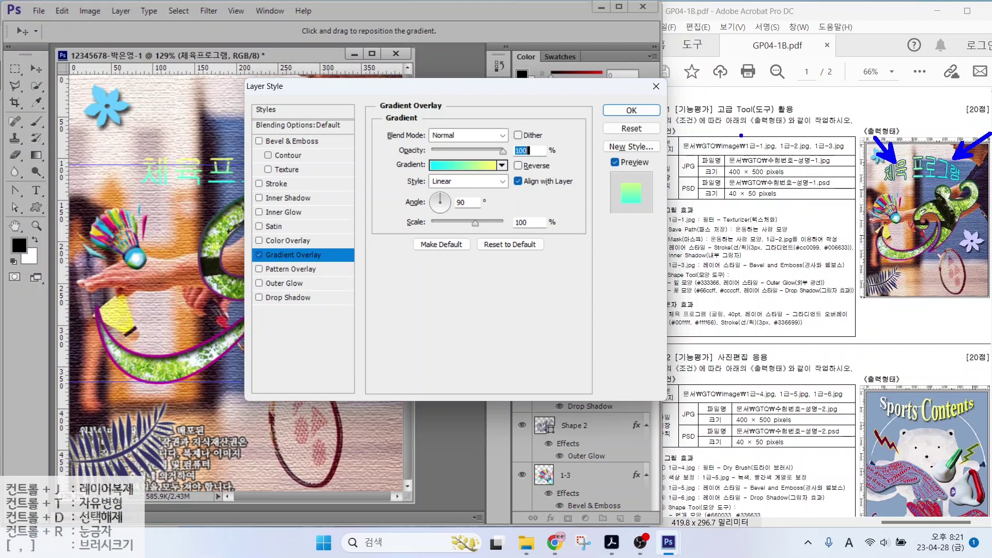
left_click_drag(194, 116, 221, 150)
left_click_drag(180, 226, 201, 200)
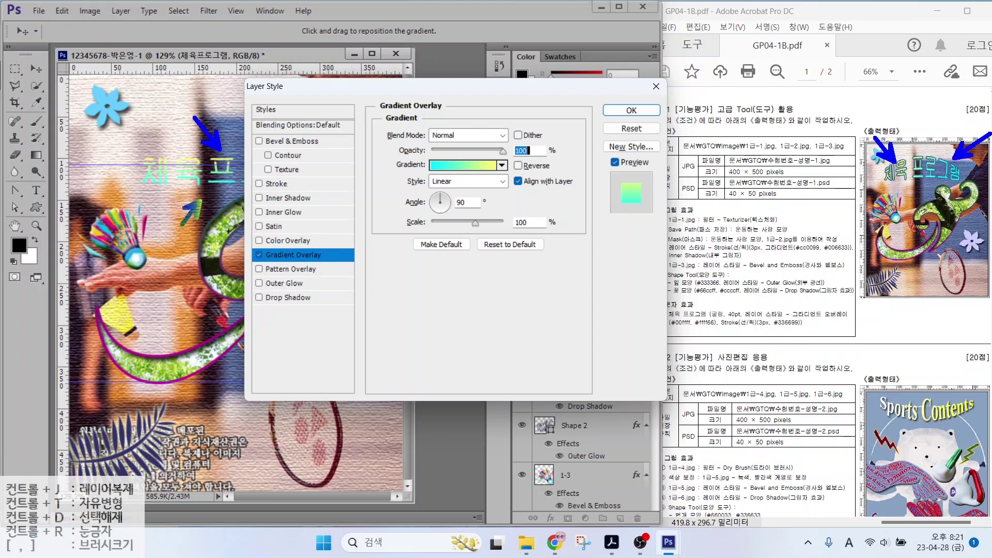
left_click_drag(404, 188, 499, 220)
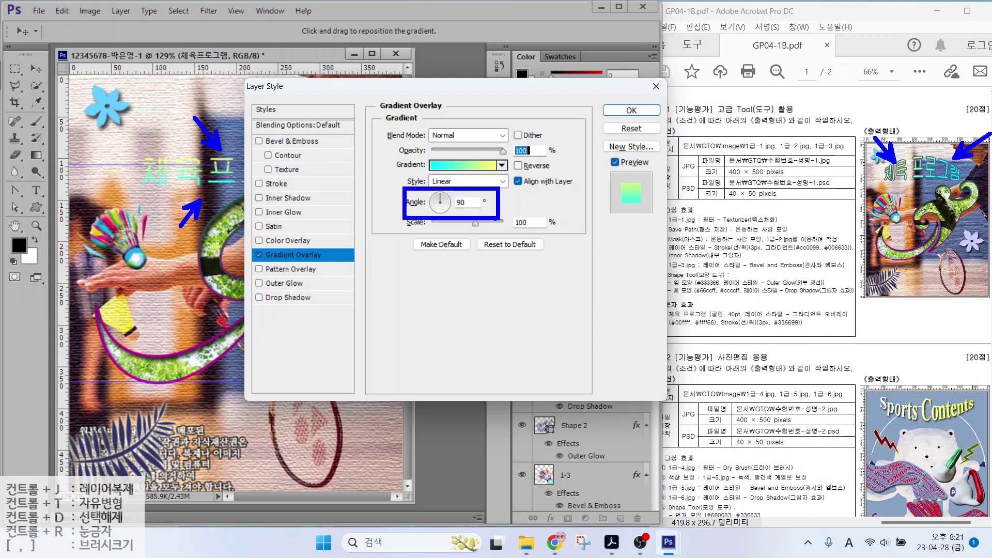
key("Escape")
left_click_drag(443, 208, 429, 203)
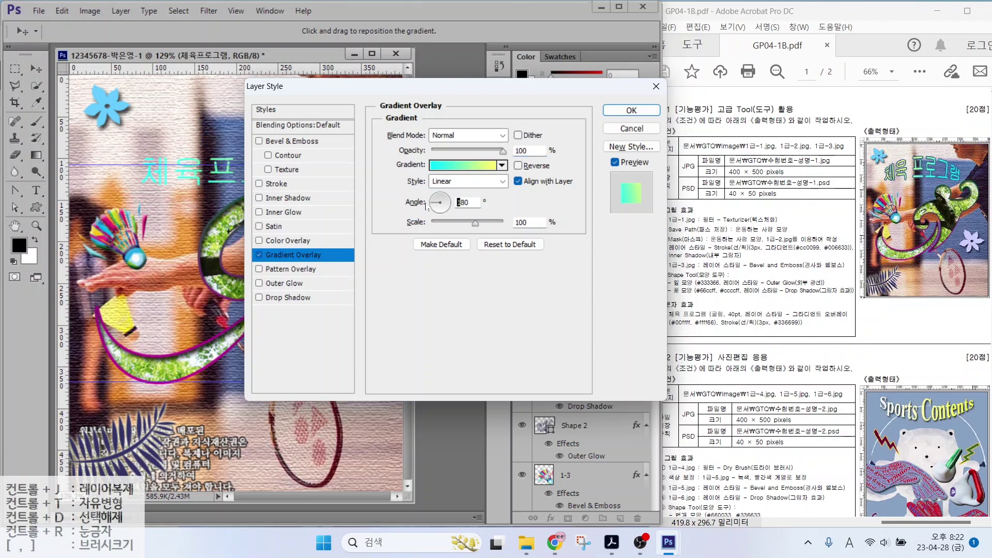
left_click(274, 184)
left_click(413, 224)
type("336699")
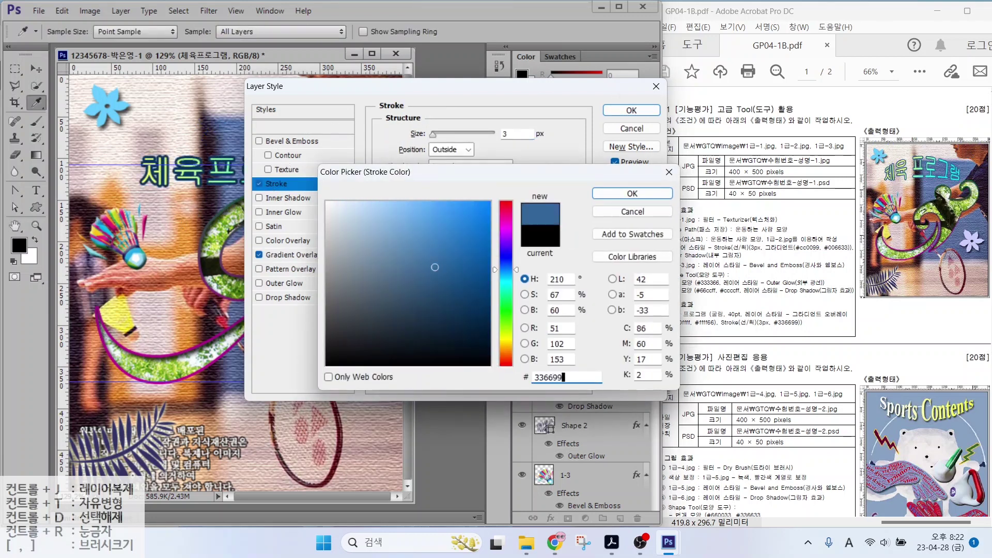
key("Return")
Apply the stroke style and move the 체육프로그램 title higher on the canvas
left_click(632, 110)
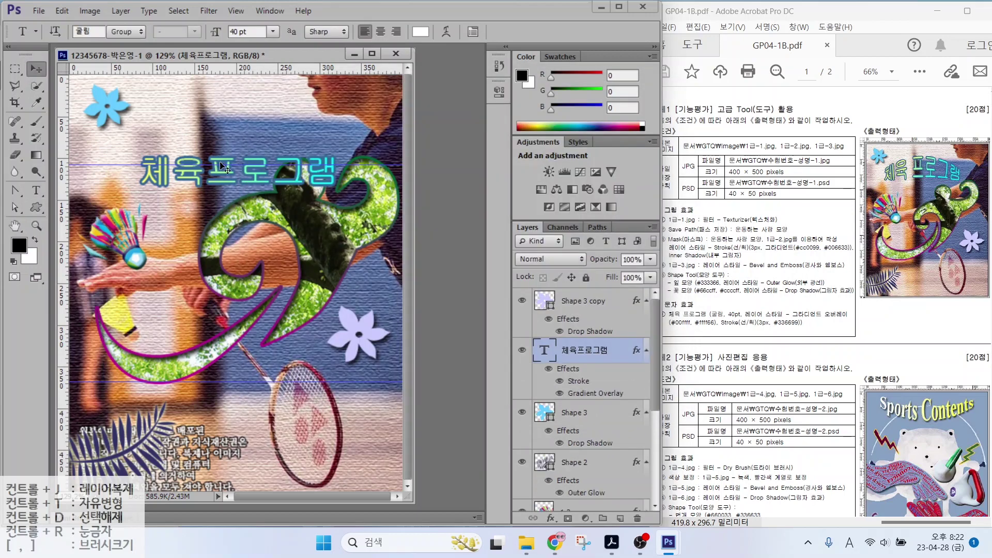
left_click_drag(222, 167, 215, 135)
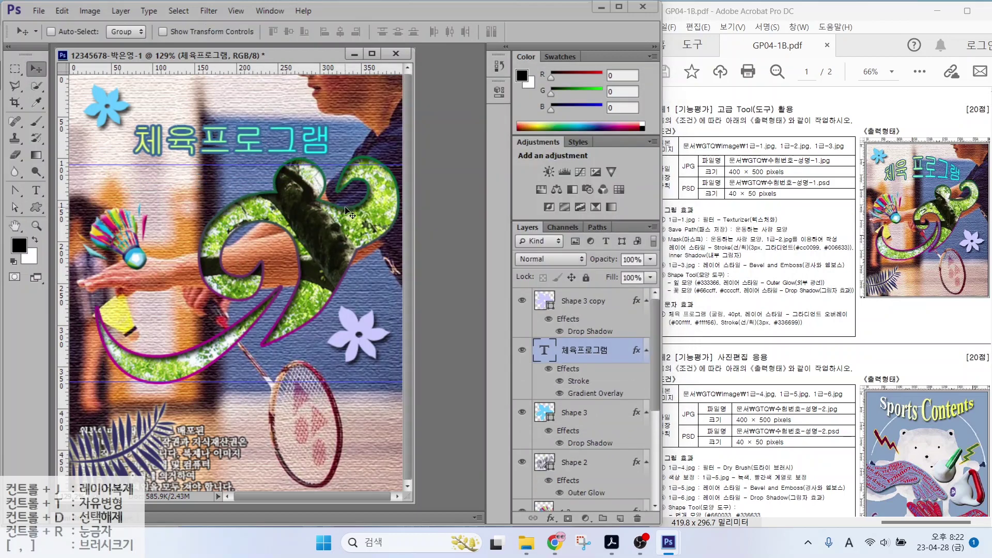
key("alt")
Switch to the Type tool, marking up the font, size, colour and warp options
mouse_move(886, 173)
left_mouse_down()
mouse_move(910, 148)
mouse_move(952, 155)
mouse_move(964, 173)
left_mouse_up()
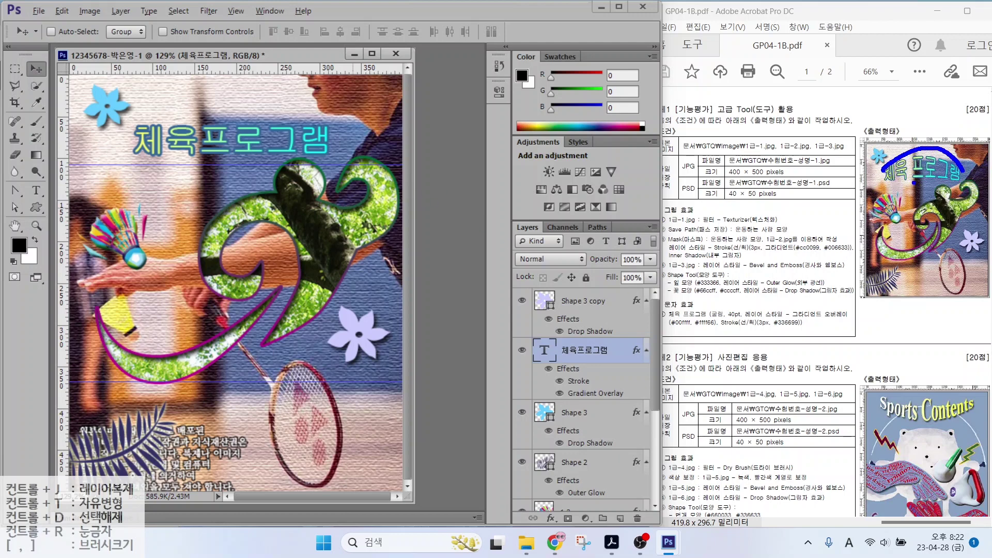
key("Escape")
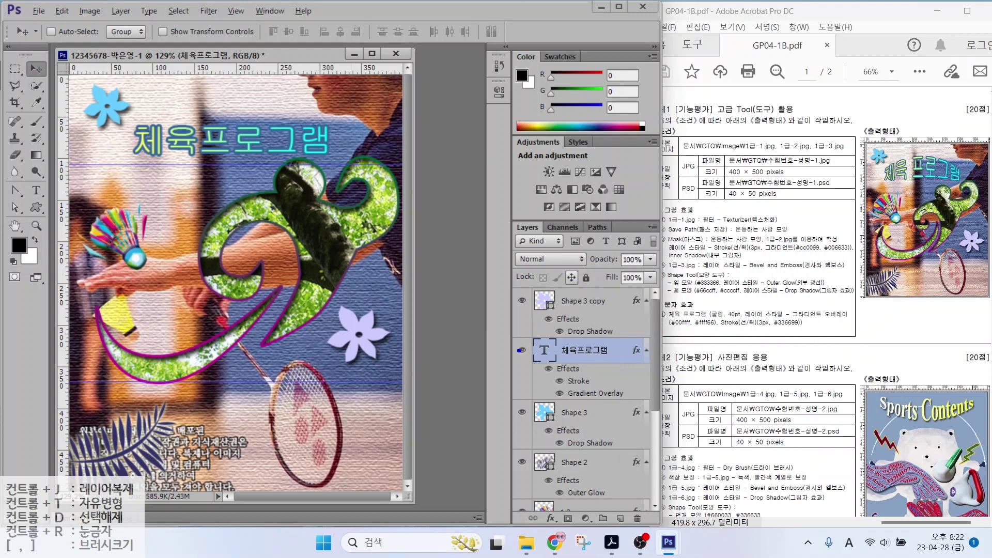
left_click_drag(519, 338, 646, 385)
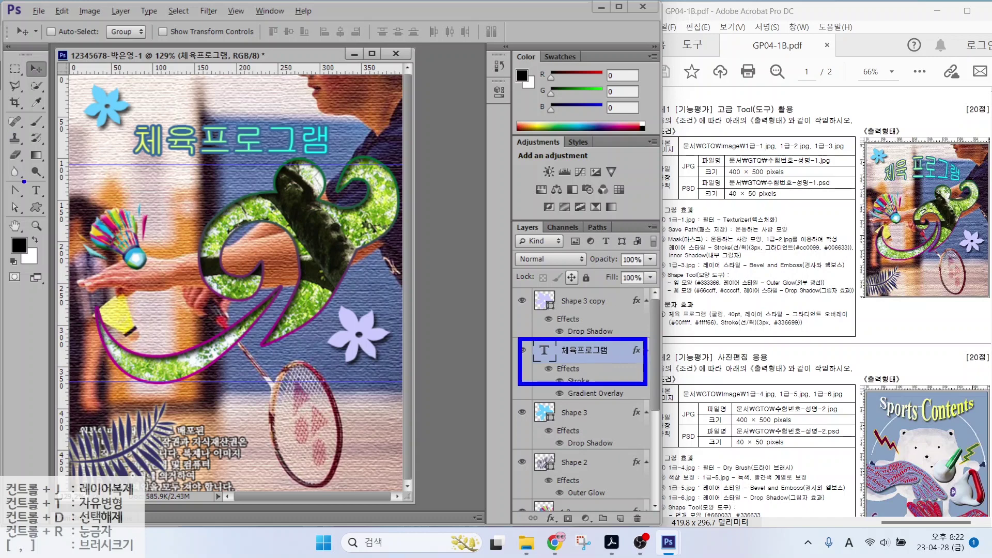
left_click_drag(23, 181, 60, 210)
key("Escape")
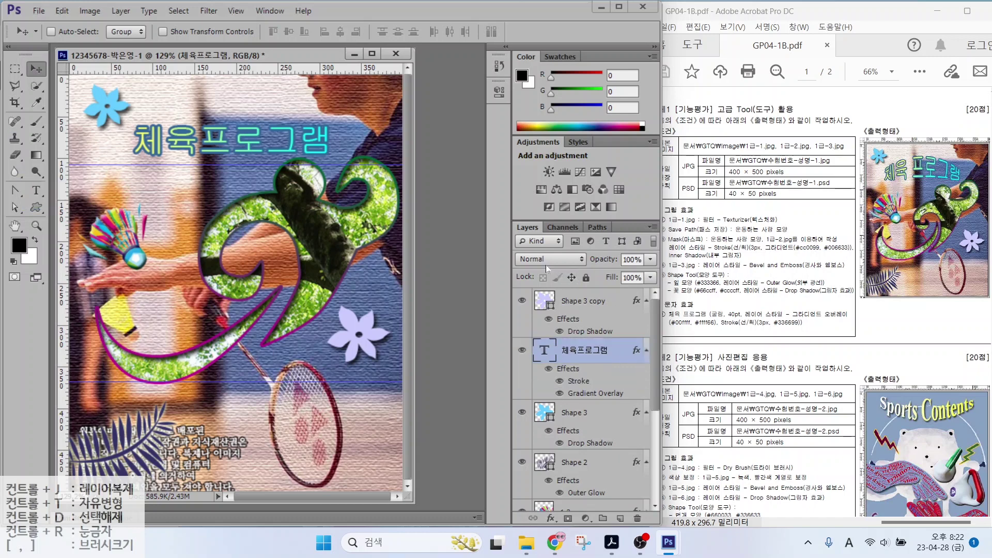
left_click(36, 193)
left_click_drag(114, 45, 75, 72)
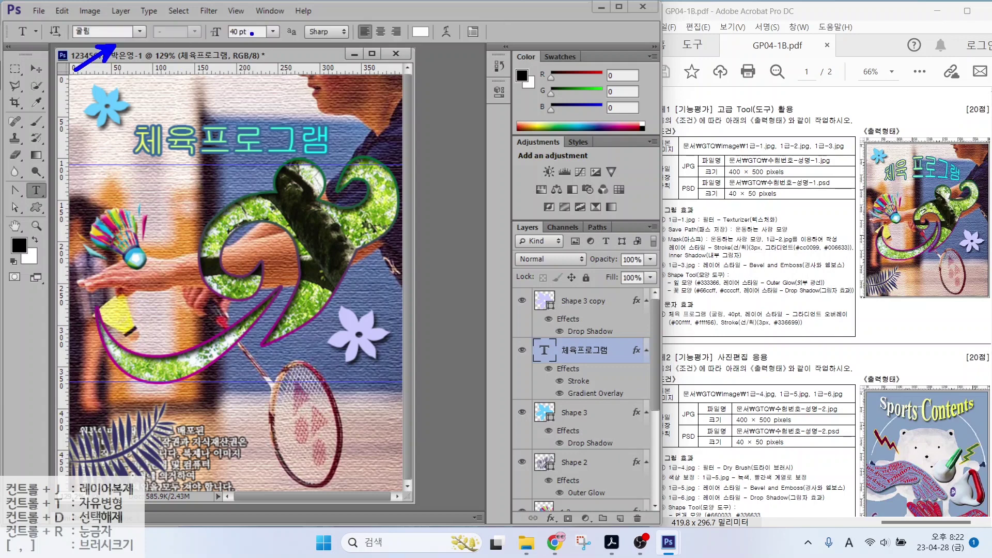
left_click_drag(260, 33, 205, 73)
left_click_drag(425, 38, 383, 77)
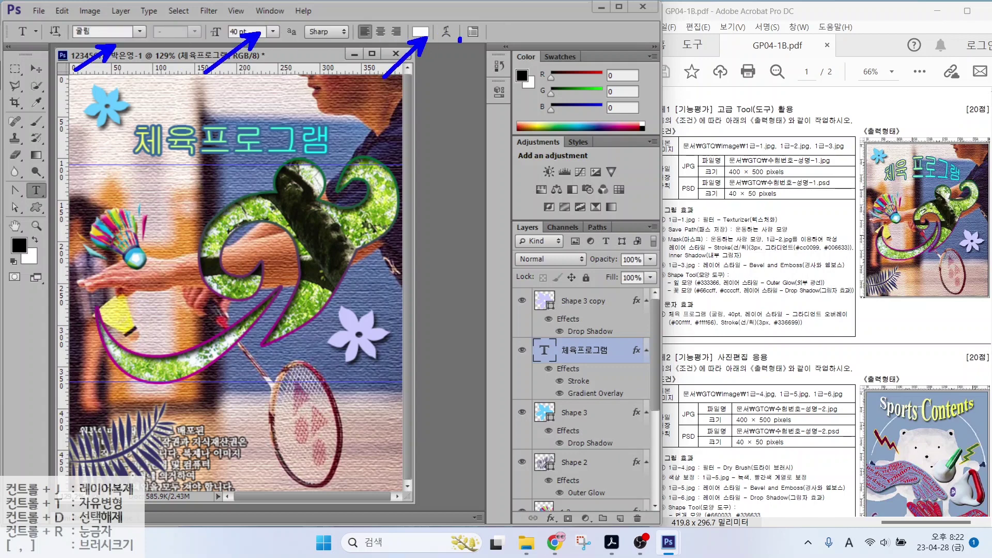
mouse_move(460, 40)
left_mouse_down()
mouse_move(433, 20)
mouse_move(491, 75)
left_mouse_up()
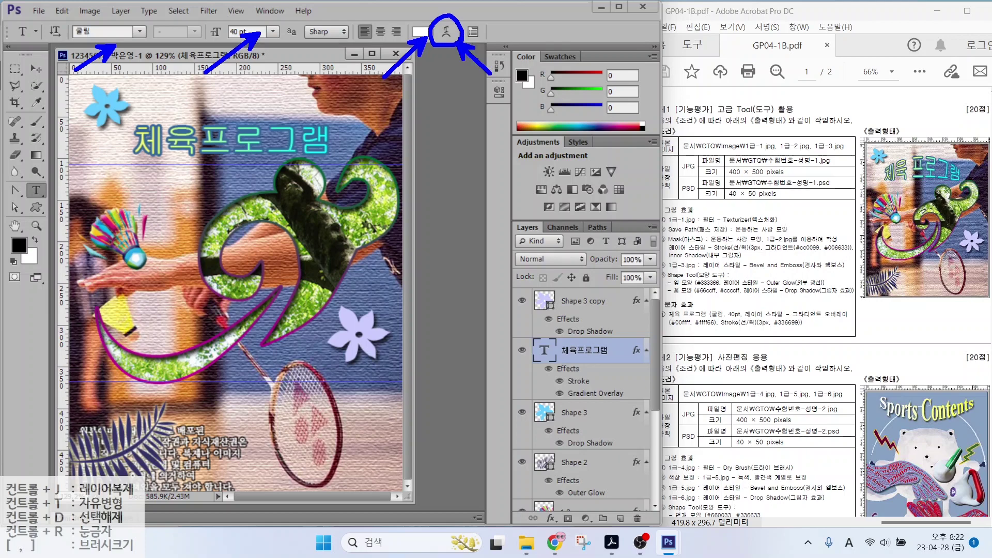
key("Escape")
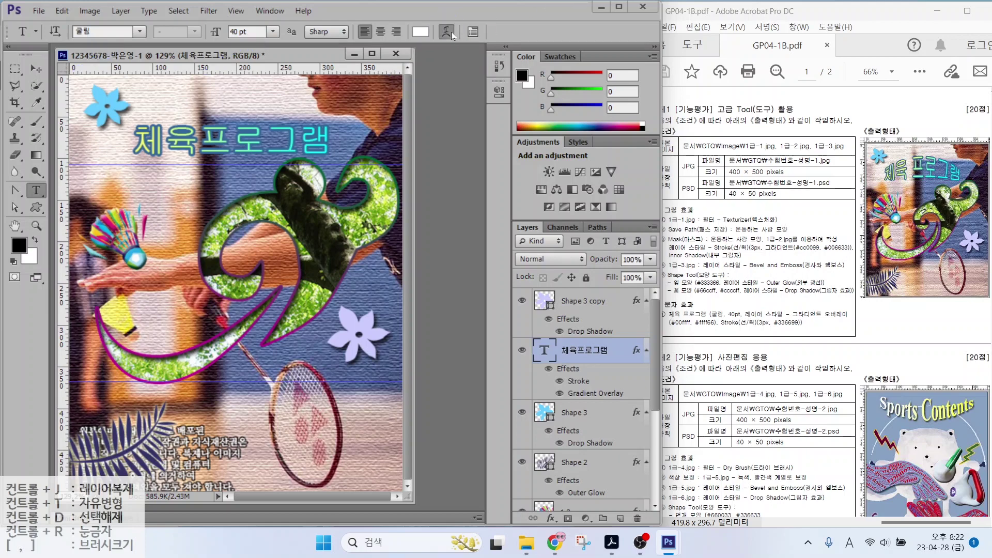
Warp the title with the Arc Upper style at Bend 30
left_click(447, 32)
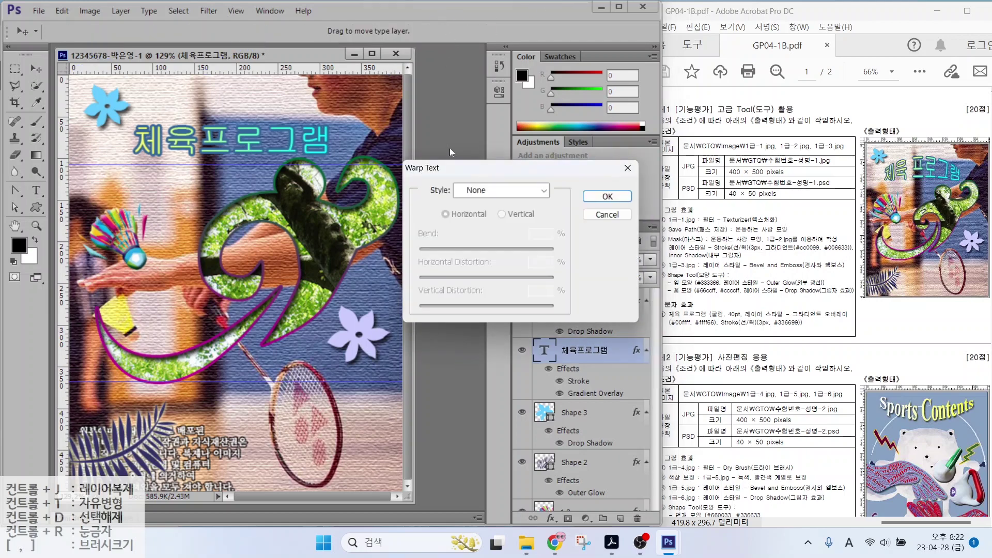
left_click(496, 191)
left_click(483, 246)
key("Tab")
key("Tab")
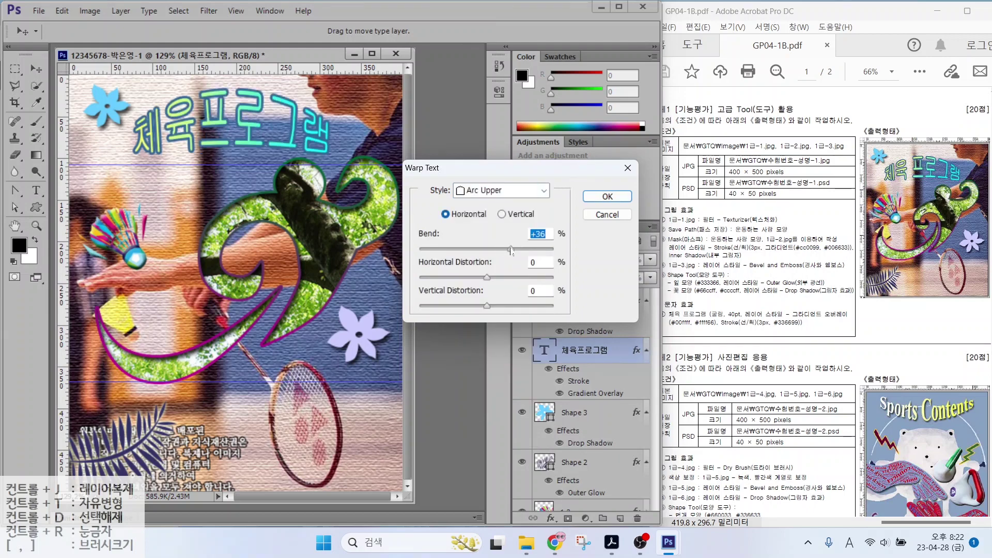
type("30")
key("Return")
left_click(36, 68)
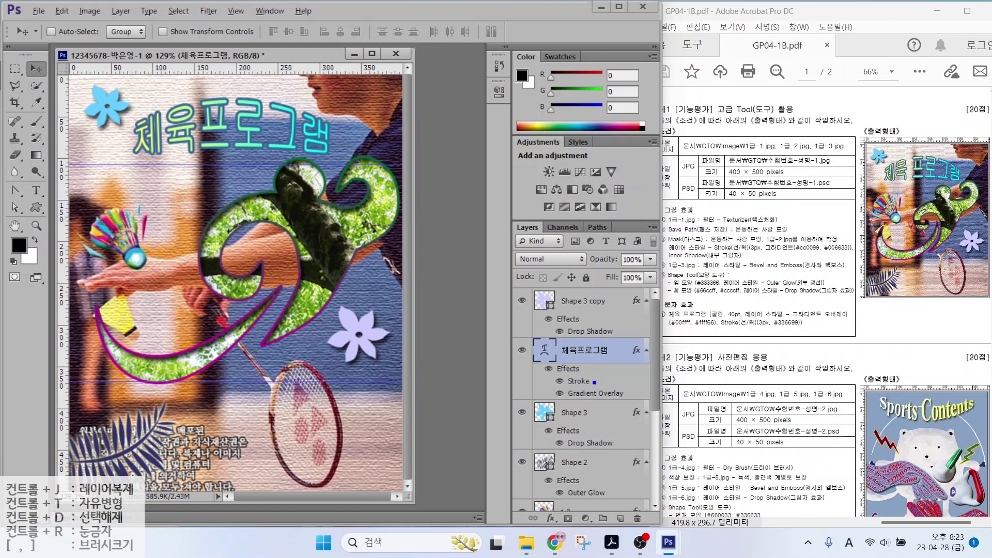
left_click_drag(589, 383, 633, 355)
left_click_drag(588, 434, 625, 415)
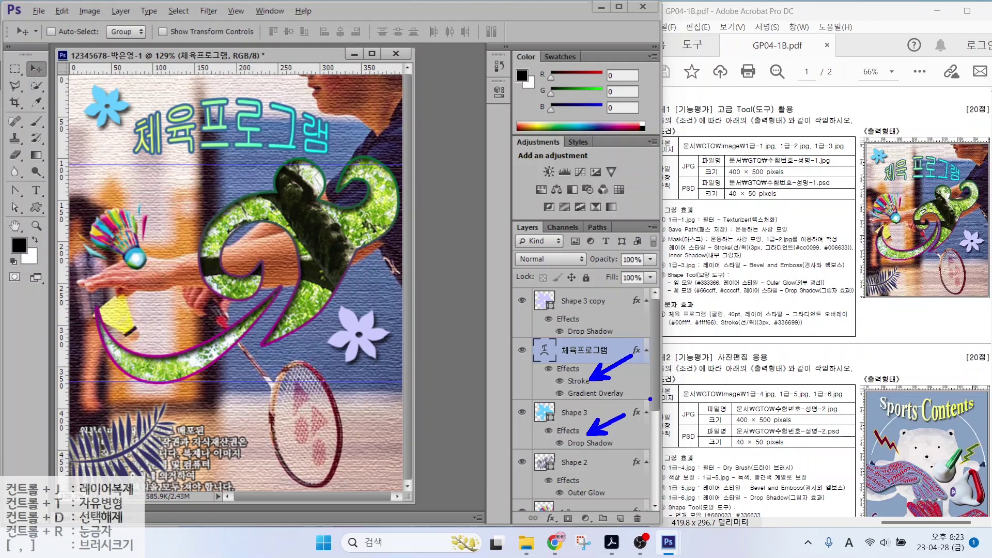
key("Escape")
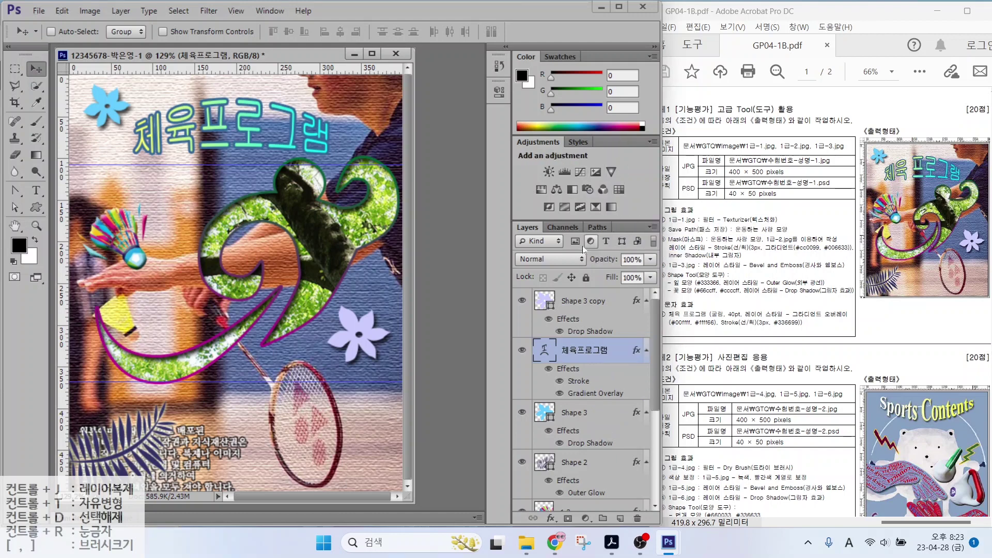
key("alt+2")
left_click_drag(701, 178, 795, 178)
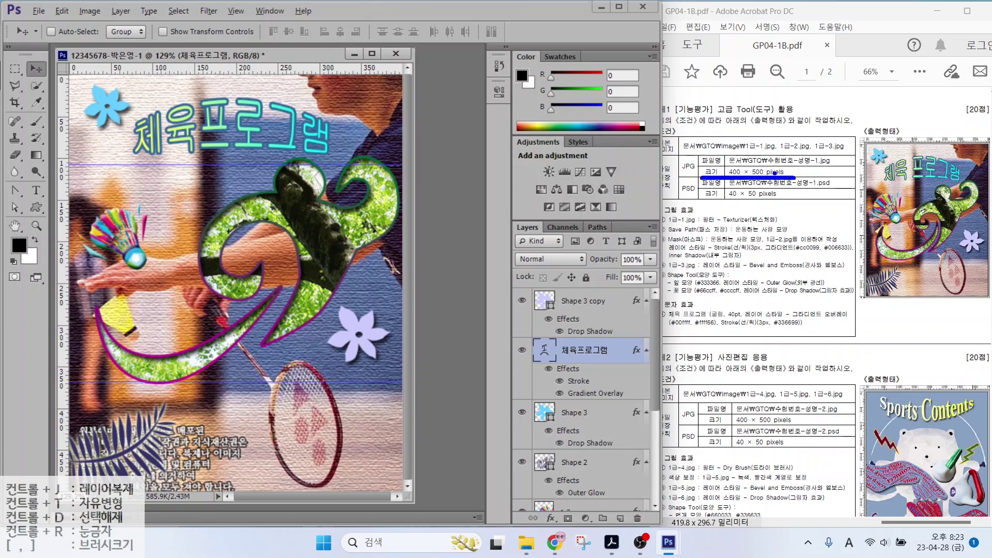
left_click_drag(665, 132, 684, 154)
left_click_drag(728, 201, 789, 200)
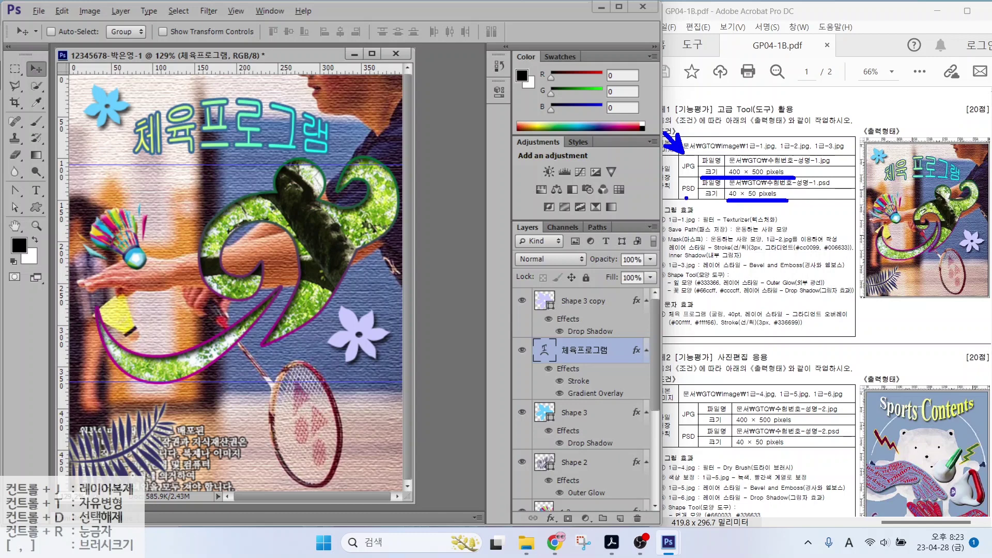
left_click_drag(662, 231, 691, 197)
key("Escape")
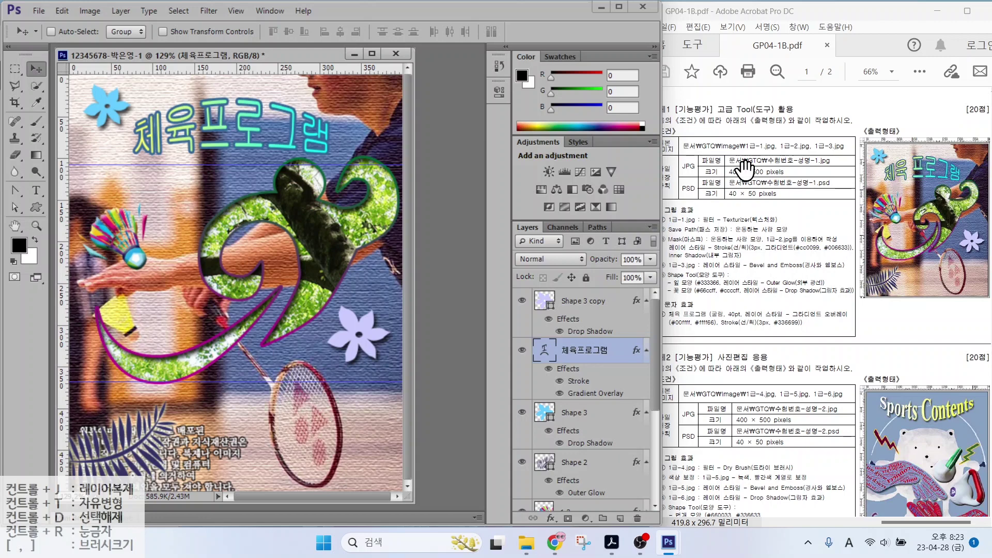
Save a JPEG copy of the composite in the GTQ folder at Maximum quality
left_click(39, 11)
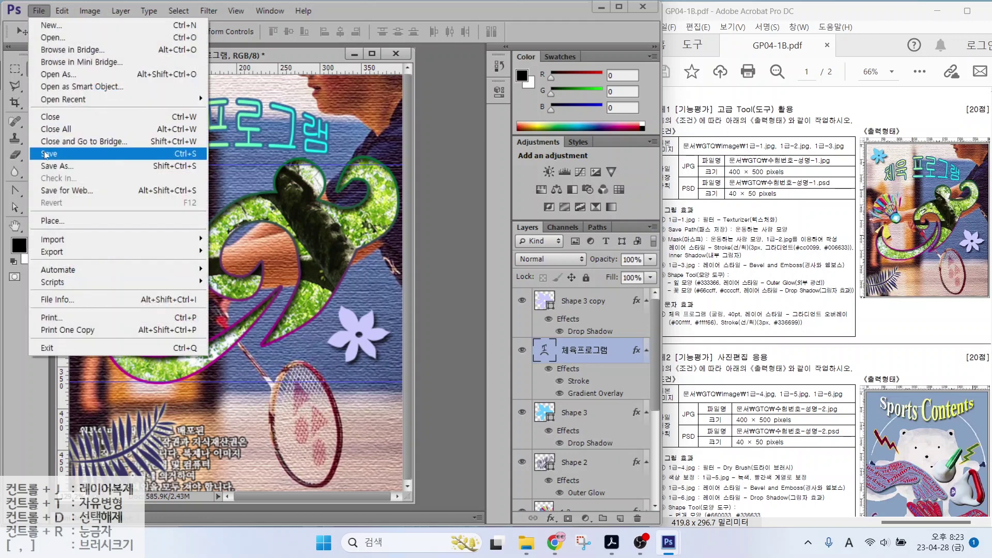
left_click(51, 153)
left_click(414, 109)
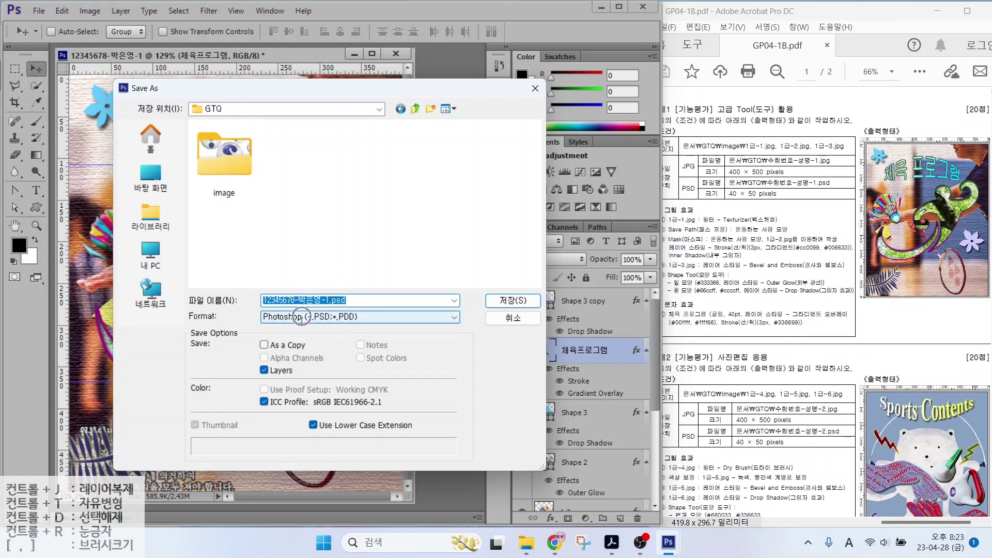
left_click(305, 317)
key("j")
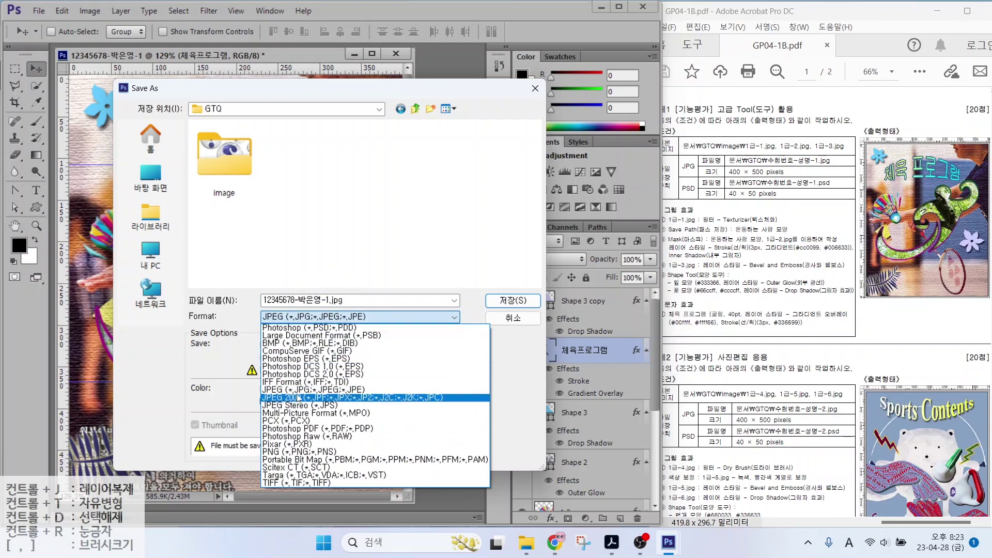
left_click(296, 390)
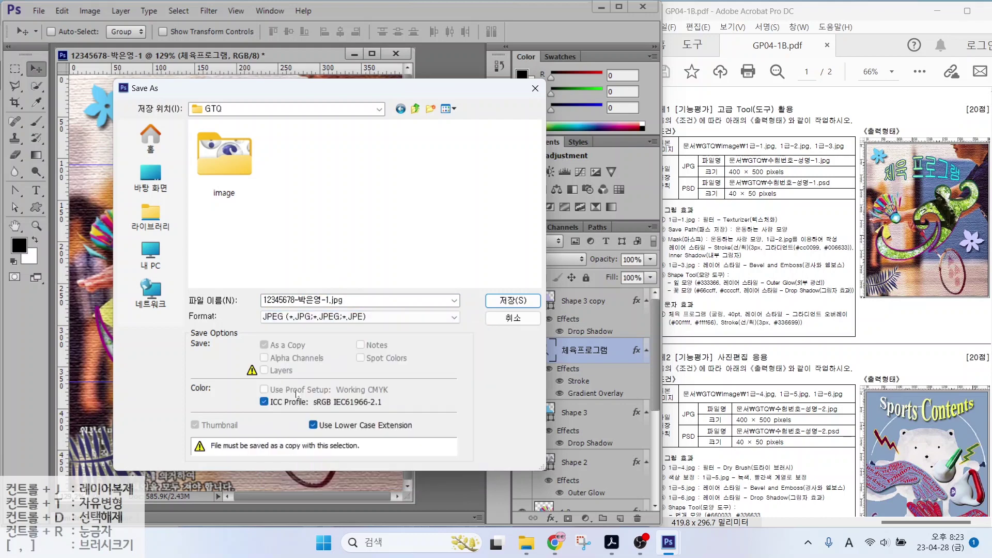
left_click(490, 304)
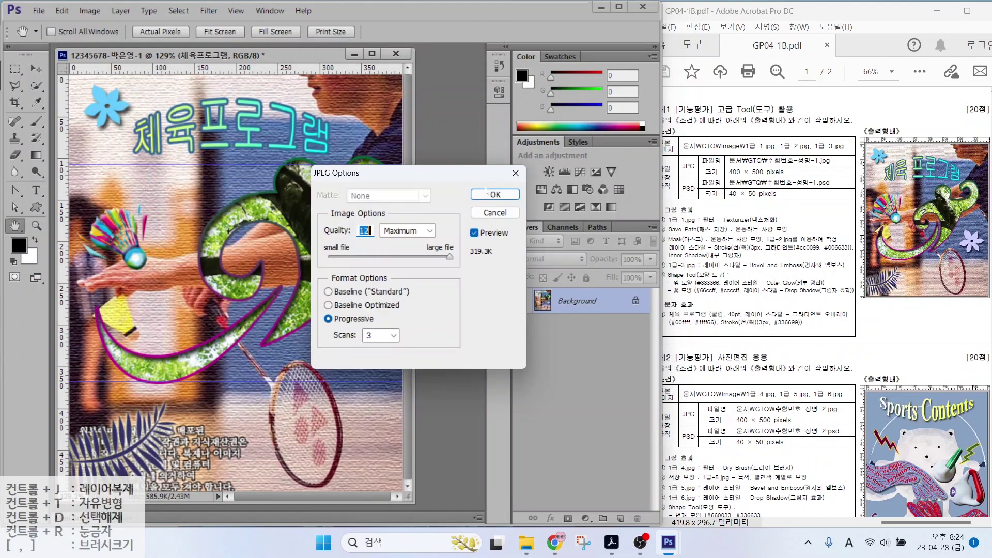
left_click(497, 198)
key("ctrl+z")
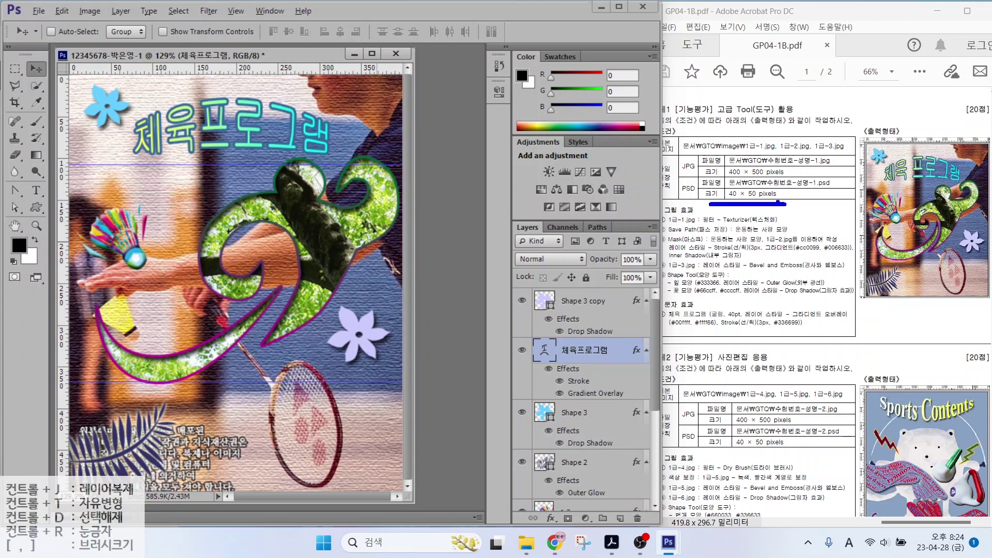
Shrink the image to 40 × 50 pixels
left_click(83, 11)
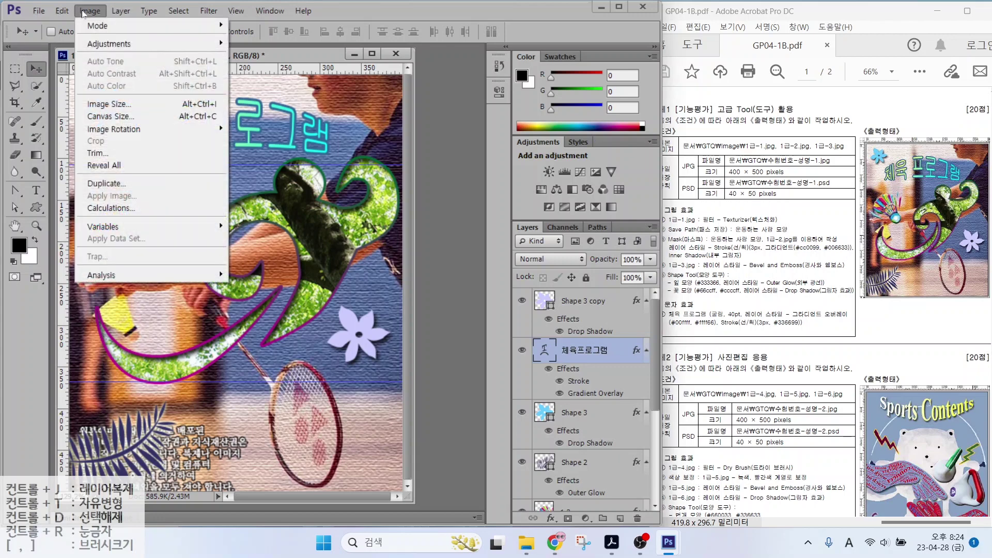
left_click(109, 104)
type("40")
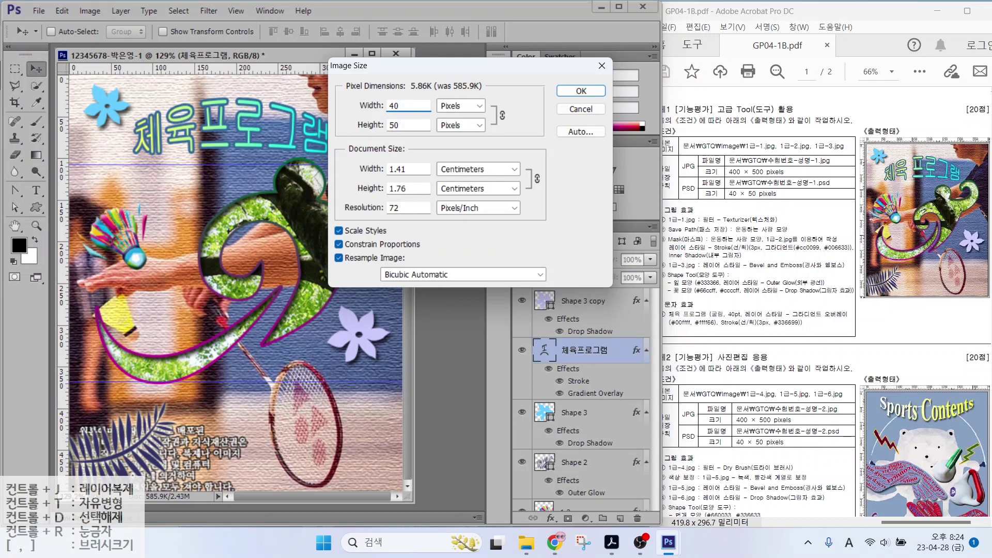
left_click(570, 96)
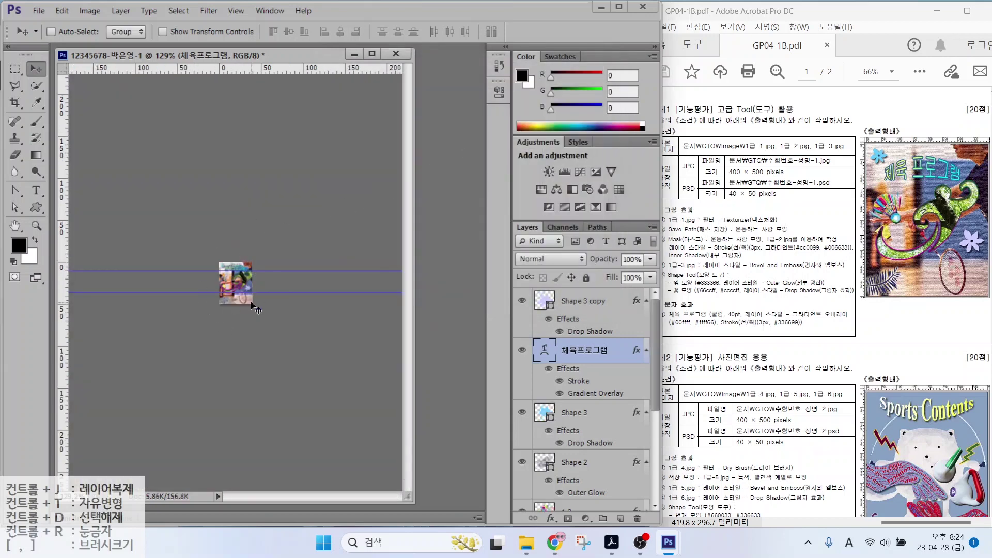
Save the small version as a Photoshop PSD file in the GTQ folder
left_click(38, 11)
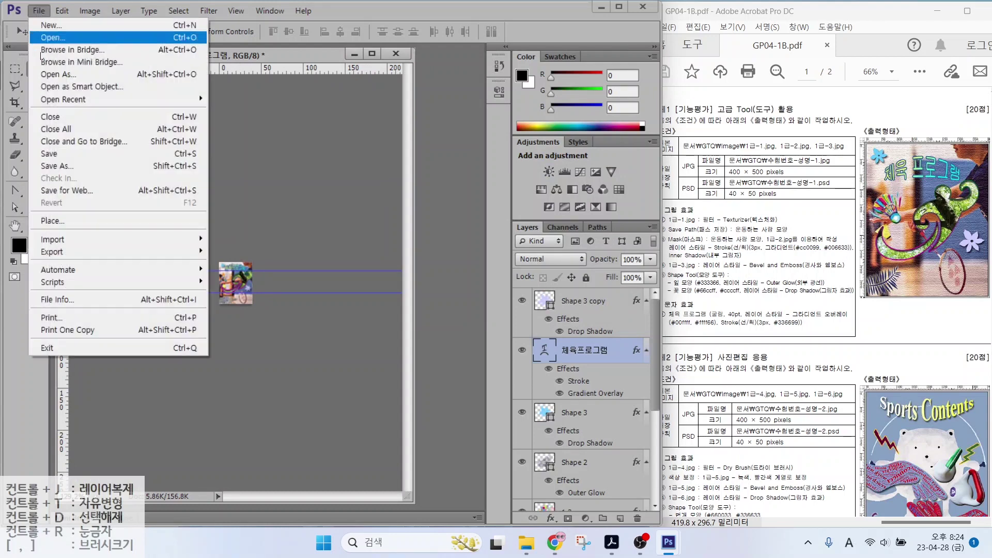
left_click(56, 166)
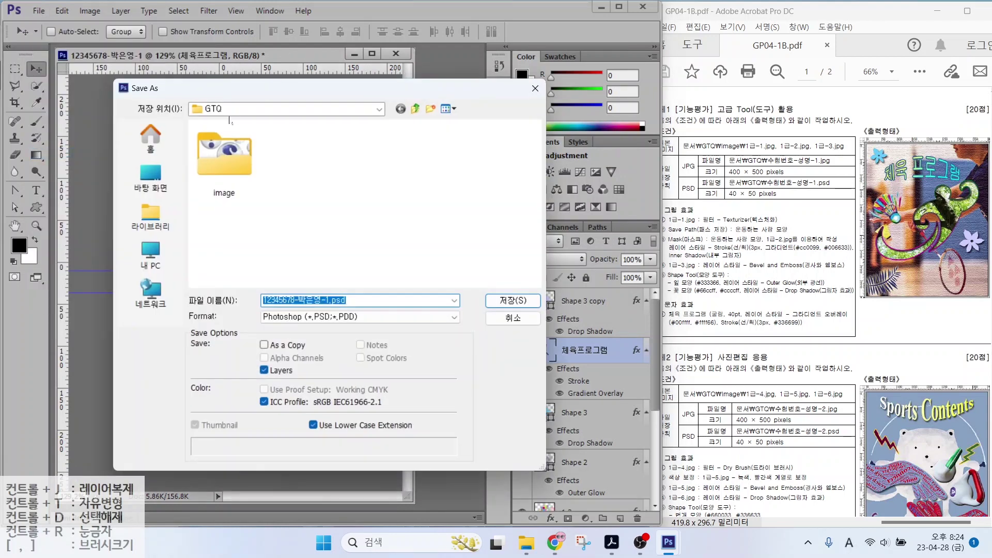
left_click(318, 318)
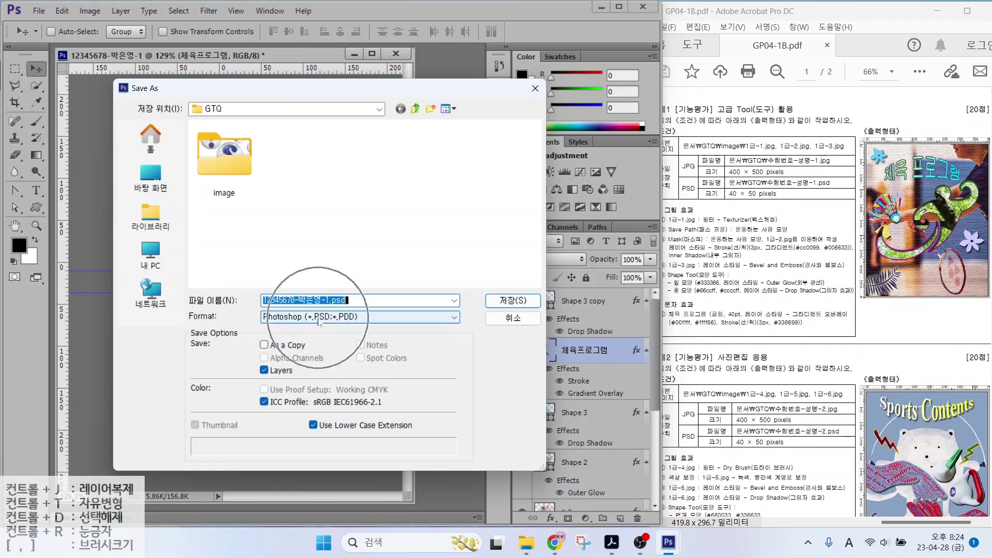
left_click(494, 300)
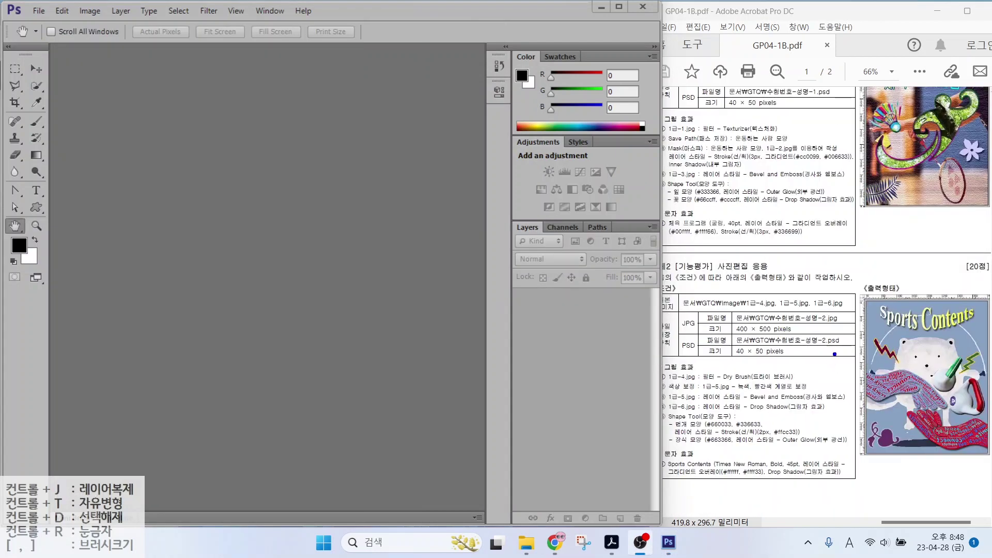
Start a new document named with the candidate number and name
left_click_drag(720, 333, 827, 333)
key("Escape")
left_click(38, 11)
left_click(42, 25)
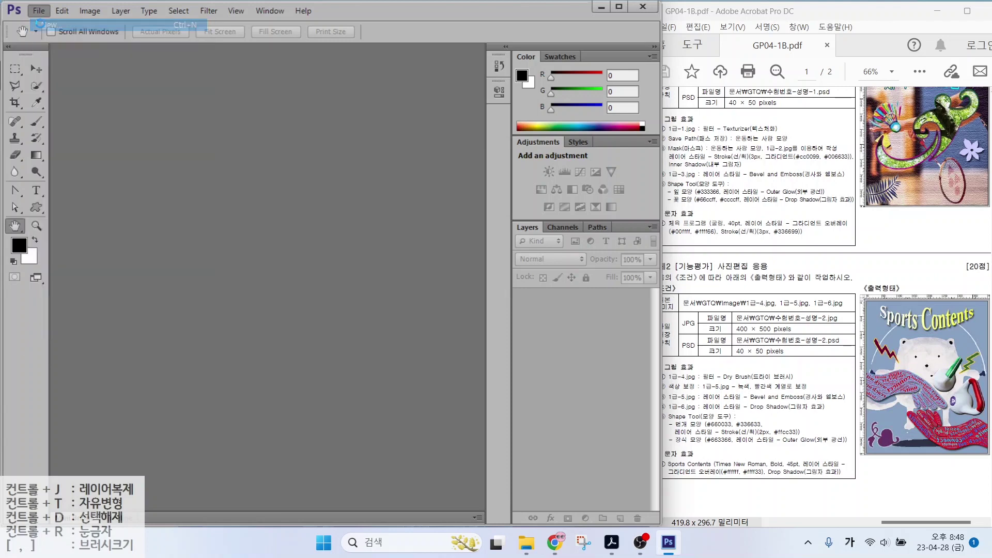
type("1")
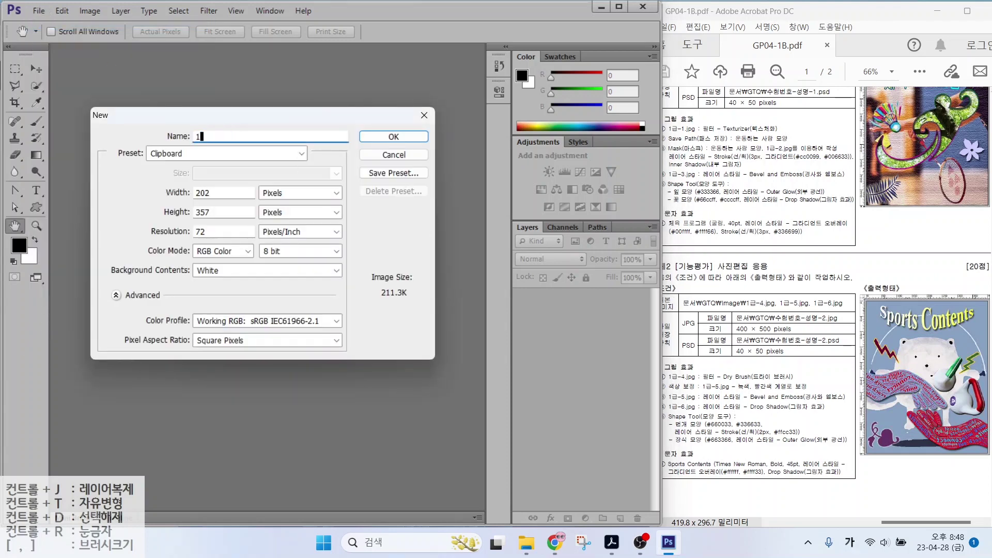
key("alt")
mouse_move(289, 219)
left_mouse_down()
mouse_move(252, 185)
mouse_move(292, 189)
mouse_move(287, 218)
left_mouse_up()
Set the new document to 400 × 500 px and create it
key("alt+w")
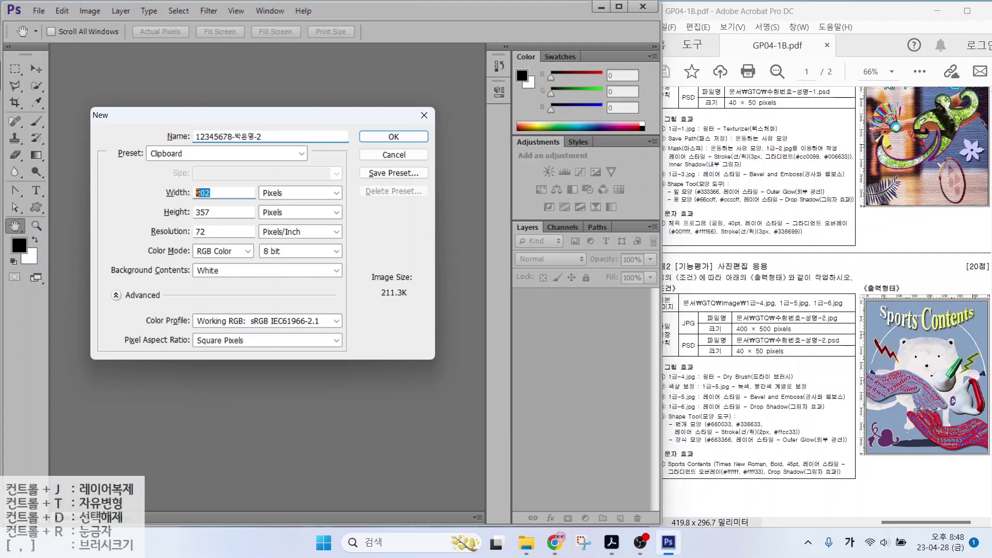
type("400")
key("Tab")
key("Tab")
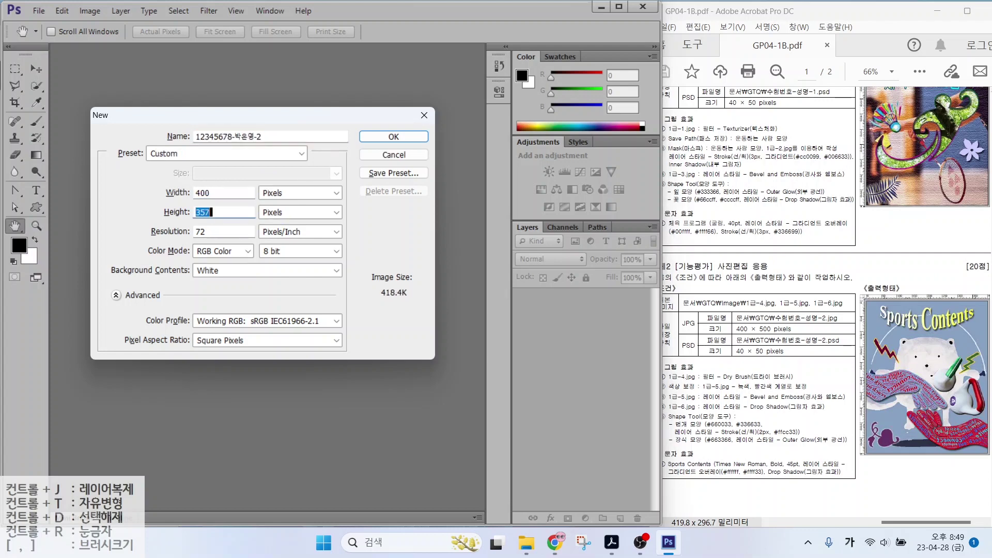
type("500")
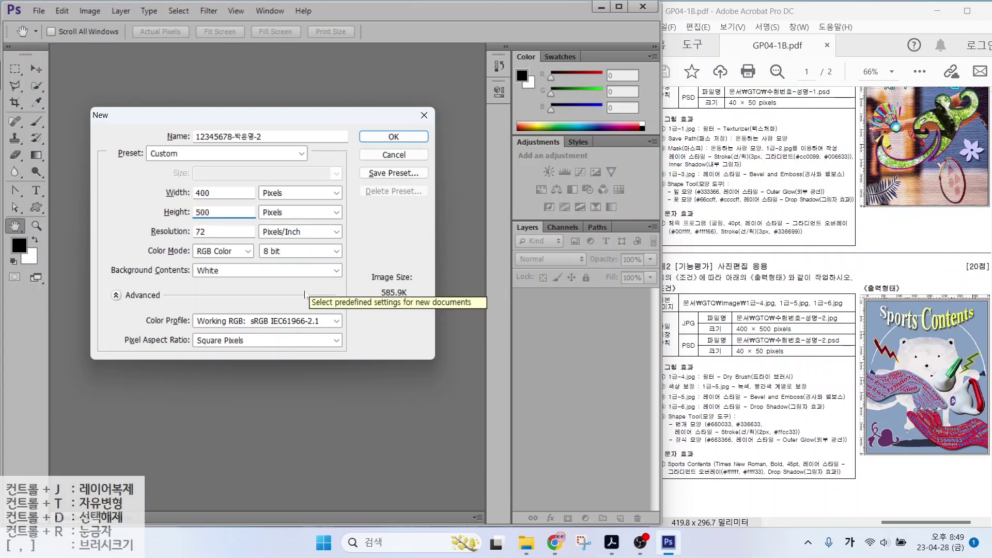
key("alt")
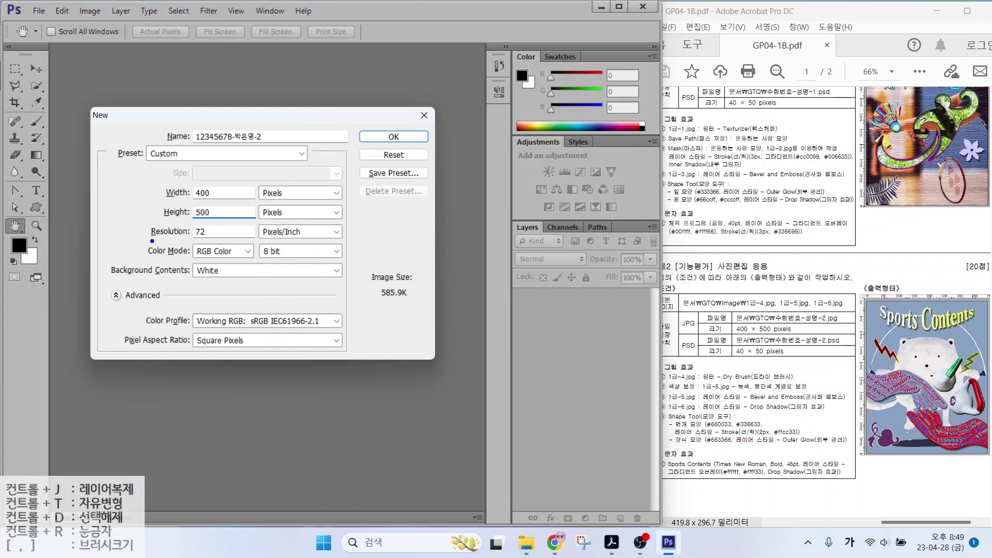
left_click_drag(151, 241, 230, 241)
left_click_drag(149, 261, 250, 262)
left_click_drag(157, 281, 250, 281)
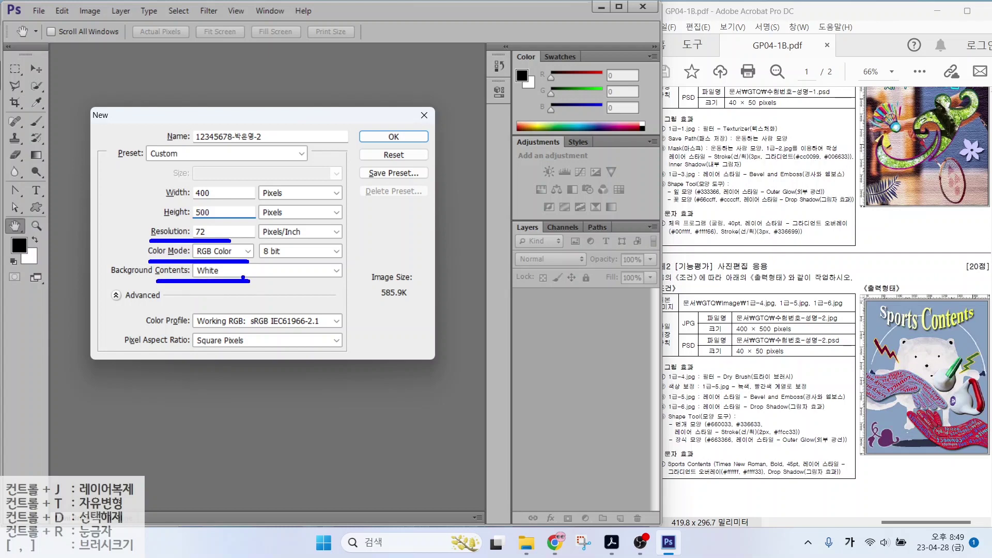
mouse_move(153, 228)
left_mouse_down()
mouse_move(132, 229)
mouse_move(154, 231)
mouse_move(144, 212)
mouse_move(164, 219)
left_mouse_up()
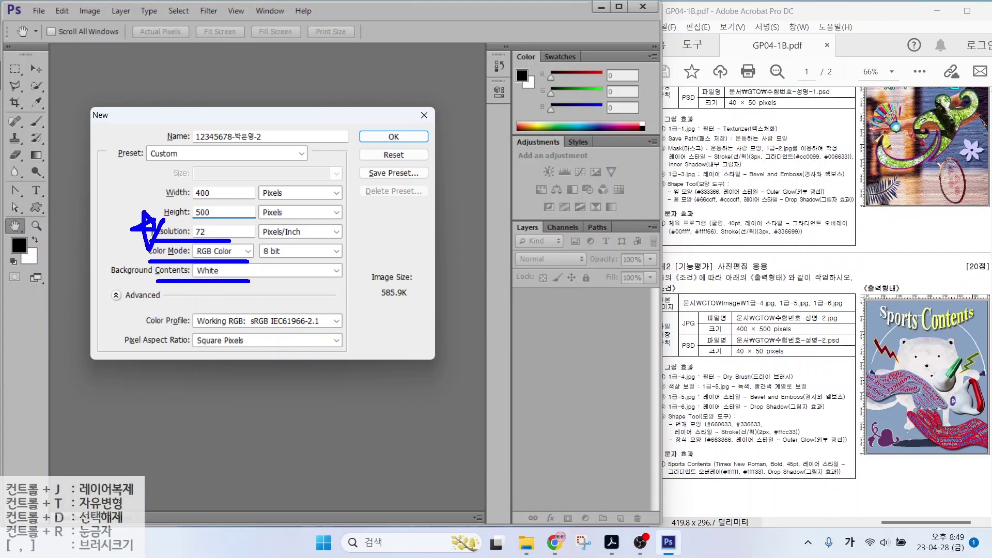
key("Escape")
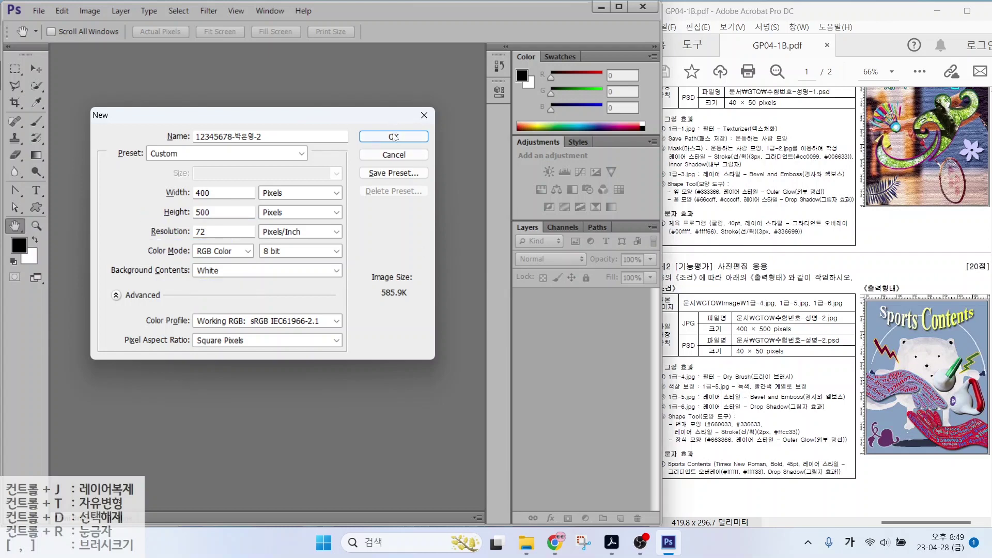
left_click(394, 137)
Open 1급-4.jpg and move its window toward the centre
left_click_drag(669, 381, 785, 383)
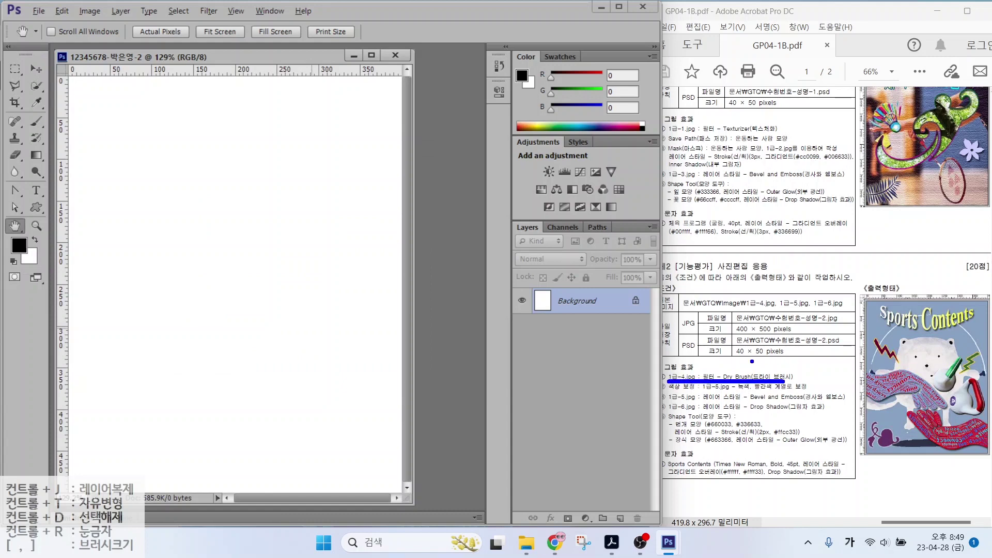
key("Escape")
key("ctrl+o")
left_click(413, 165)
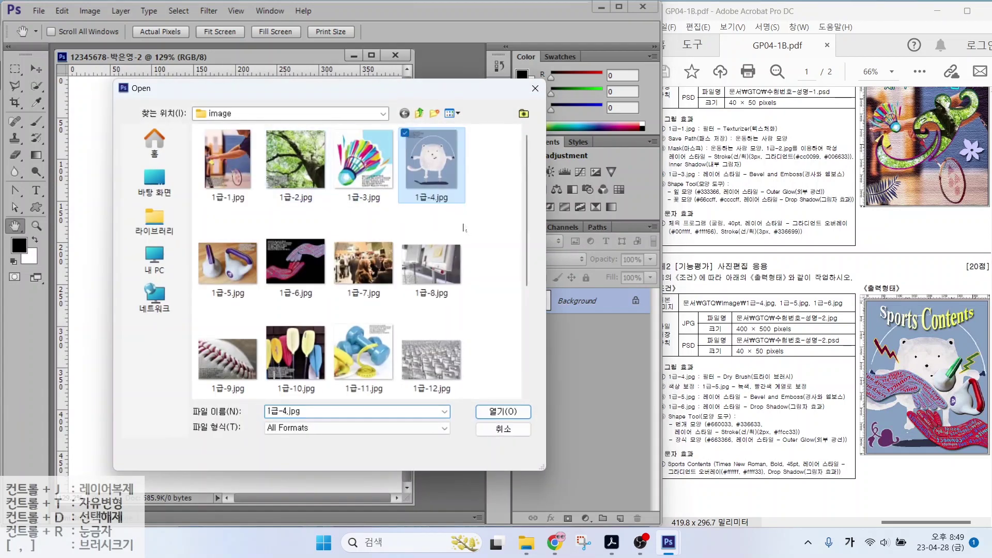
left_click(503, 411)
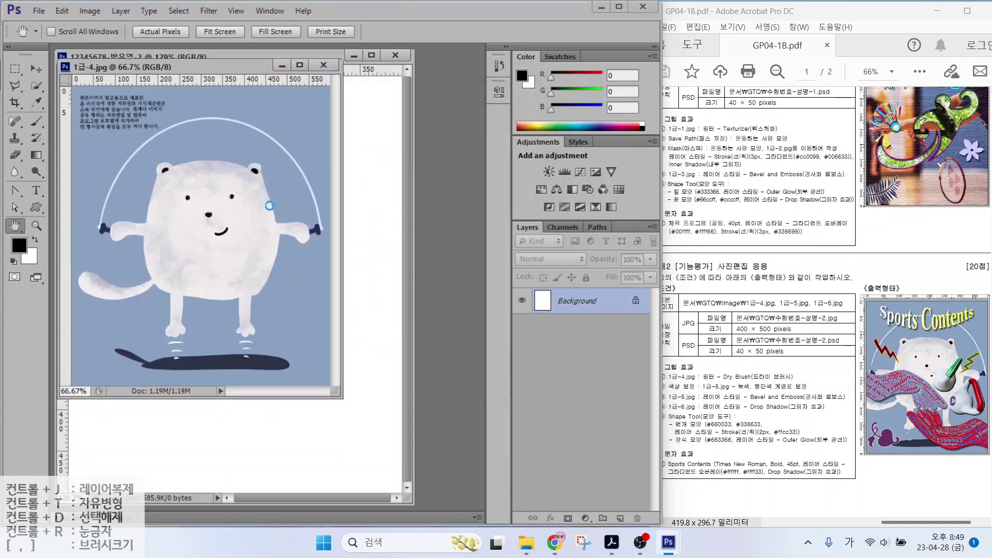
left_click_drag(230, 67, 420, 129)
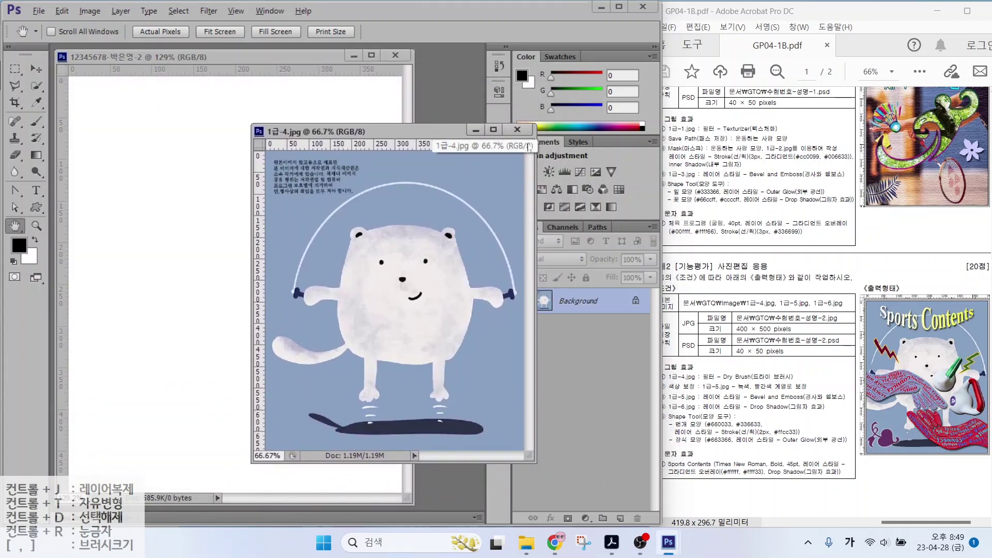
mouse_move(529, 148)
left_mouse_down()
mouse_move(521, 157)
mouse_move(487, 133)
mouse_move(527, 163)
left_mouse_up()
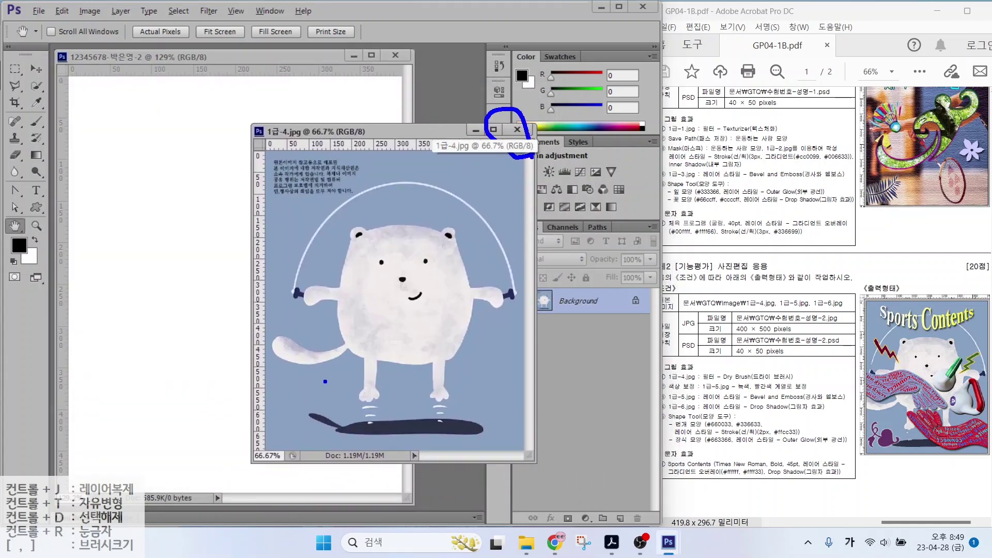
Resize the bear image to 500 px high (432 × 500)
mouse_move(290, 453)
left_mouse_down()
mouse_move(253, 467)
mouse_move(270, 453)
left_mouse_up()
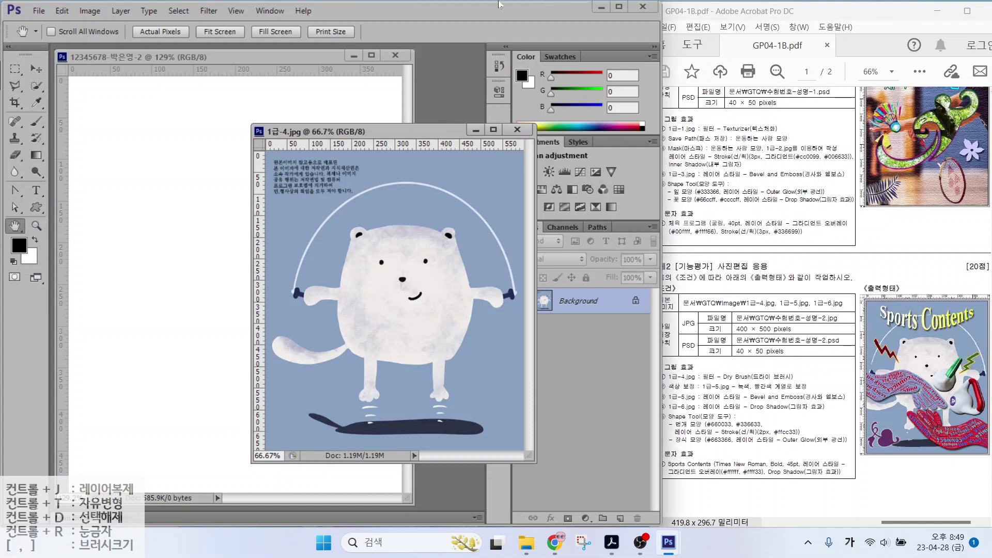
key("alt+l")
left_click(87, 14)
left_click(62, 10)
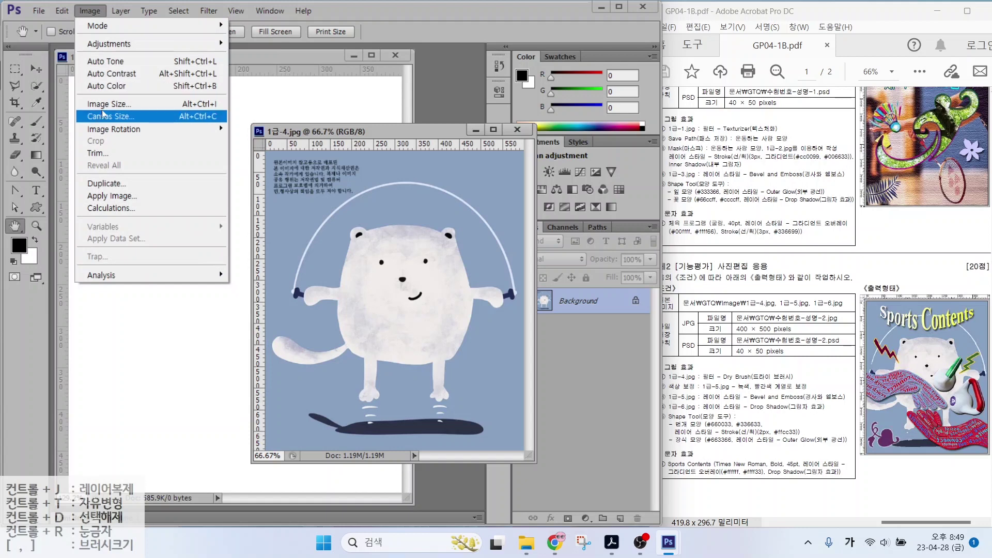
left_click(109, 104)
type("400")
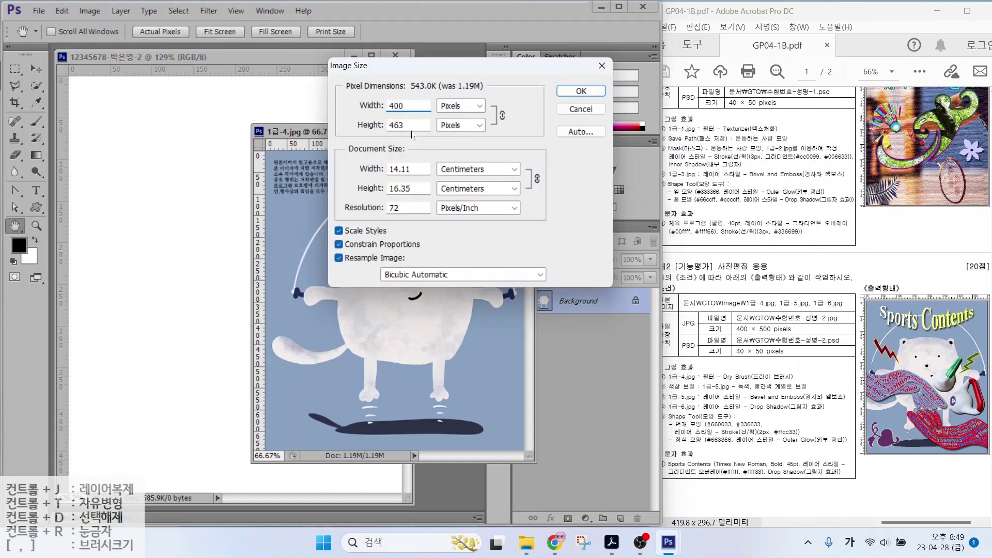
key("Tab")
type("500")
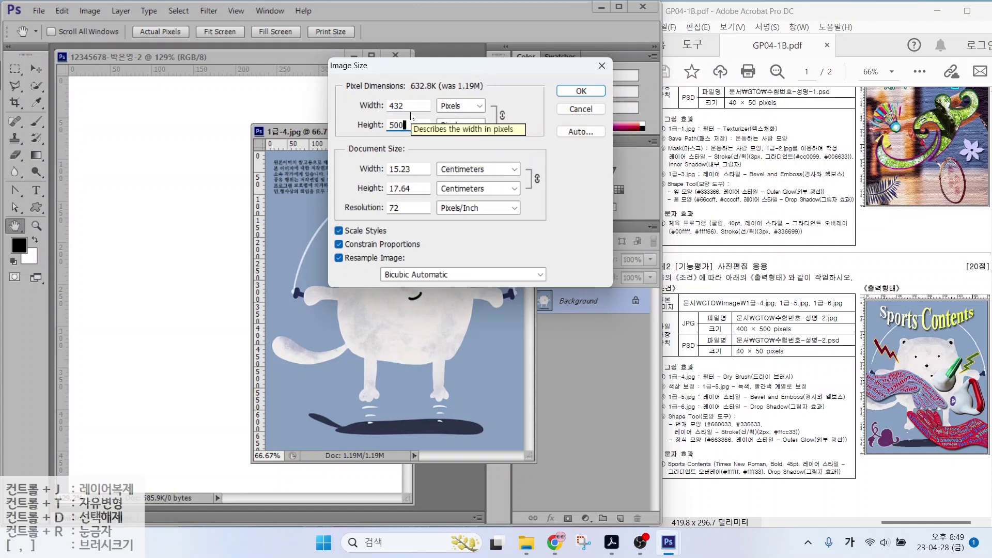
left_click(570, 94)
Drag the bear into the new document and close 1급-4.jpg without saving
key("v")
left_click(200, 188)
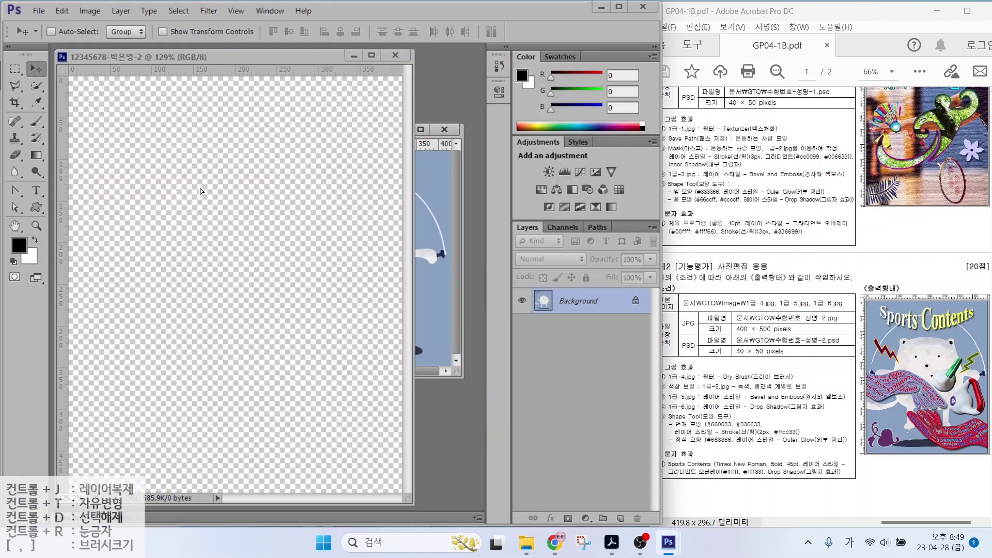
key("ctrl+v")
left_click_drag(200, 189, 234, 198)
left_click_drag(240, 203, 233, 203)
left_click(444, 129)
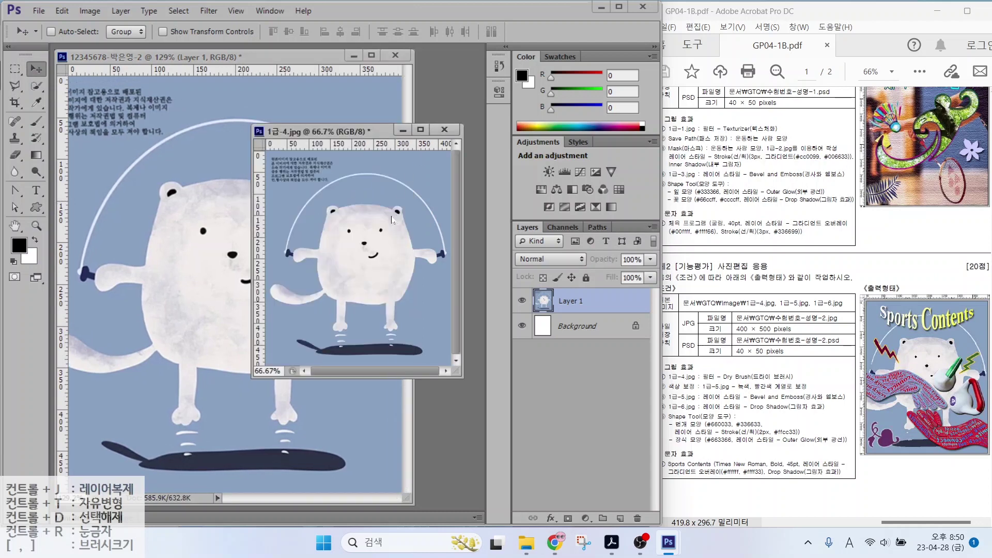
left_click(334, 211)
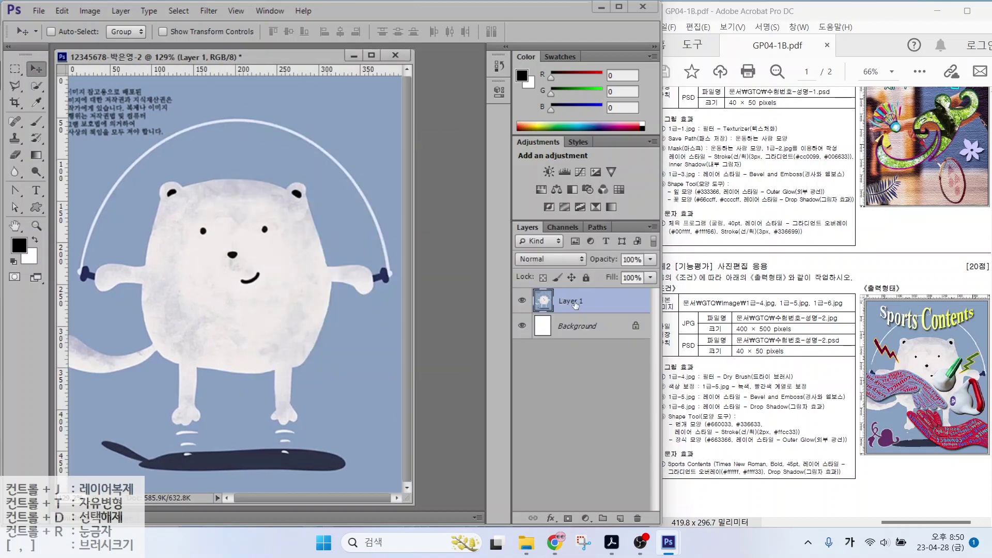
Rename the bear layer to 1-4
left_click(575, 304)
double_click(568, 302)
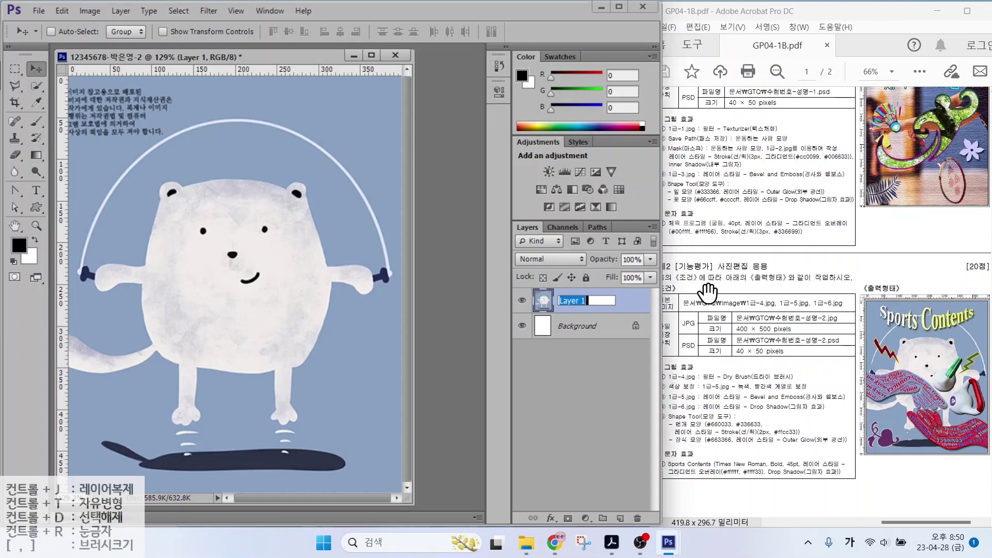
type("1-4")
key("Return")
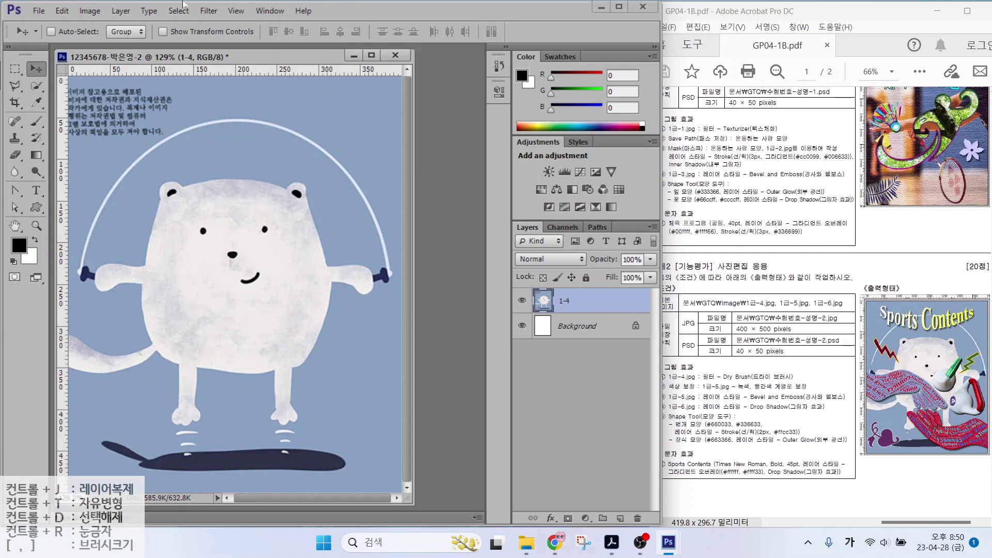
Apply the Artistic > Dry Brush filter from the Filter Gallery to the bear layer
left_click(209, 11)
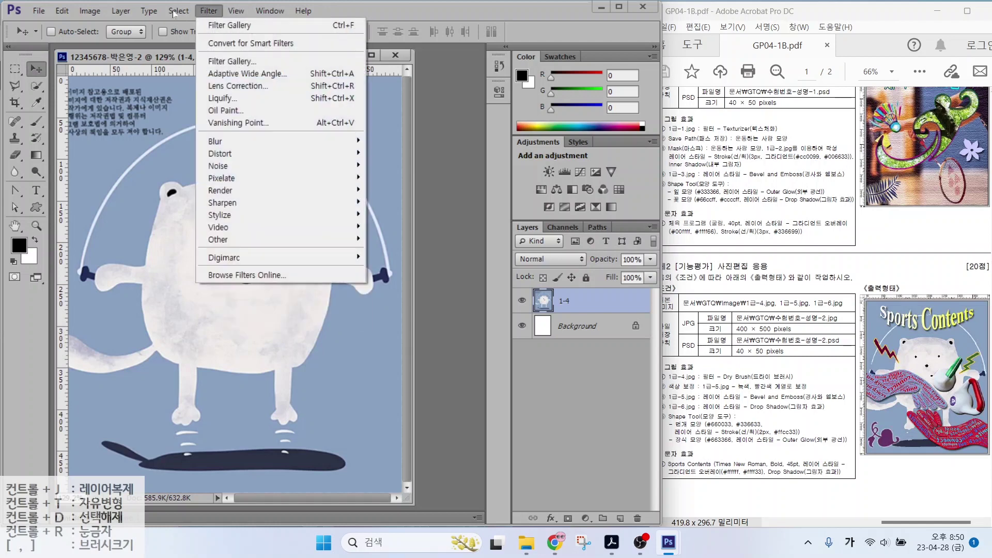
left_click(222, 62)
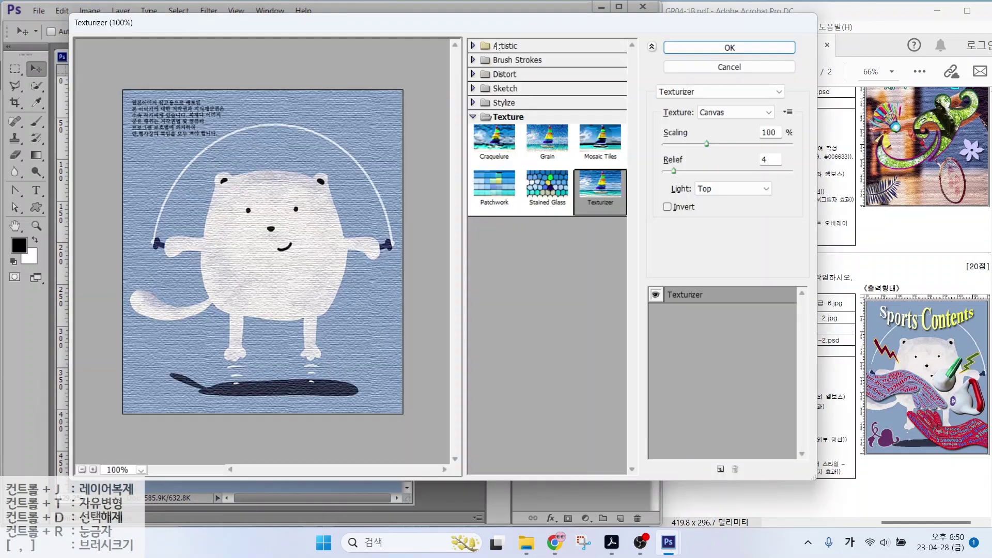
left_click(498, 47)
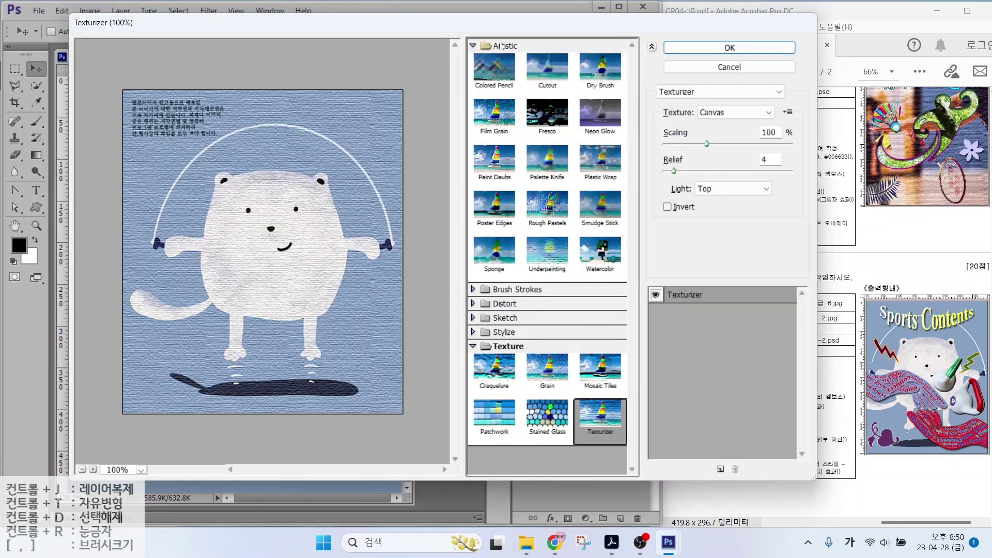
left_click(600, 69)
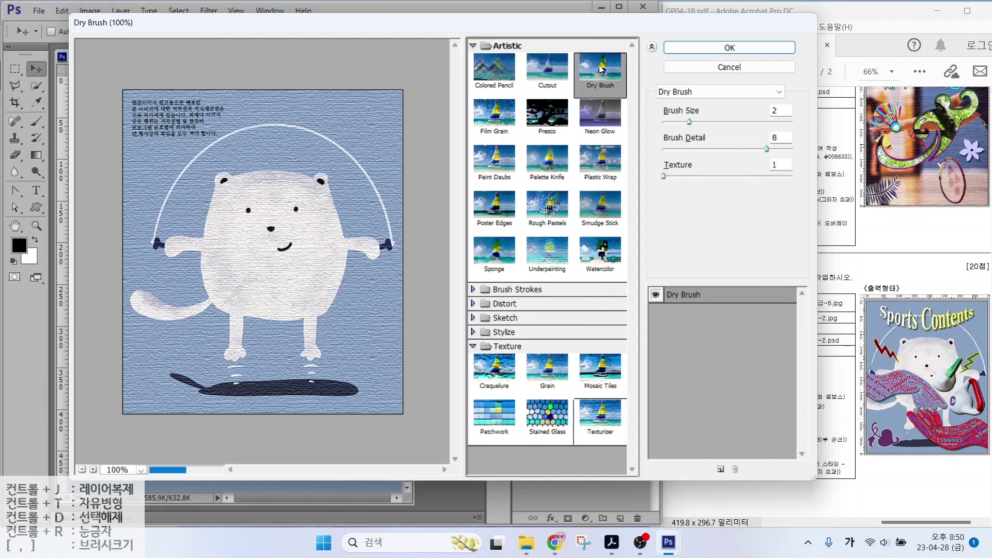
left_click(726, 47)
Mark the colour-correction requirement in the task sheet and bring up the Open dialog
left_click_drag(726, 393, 809, 392)
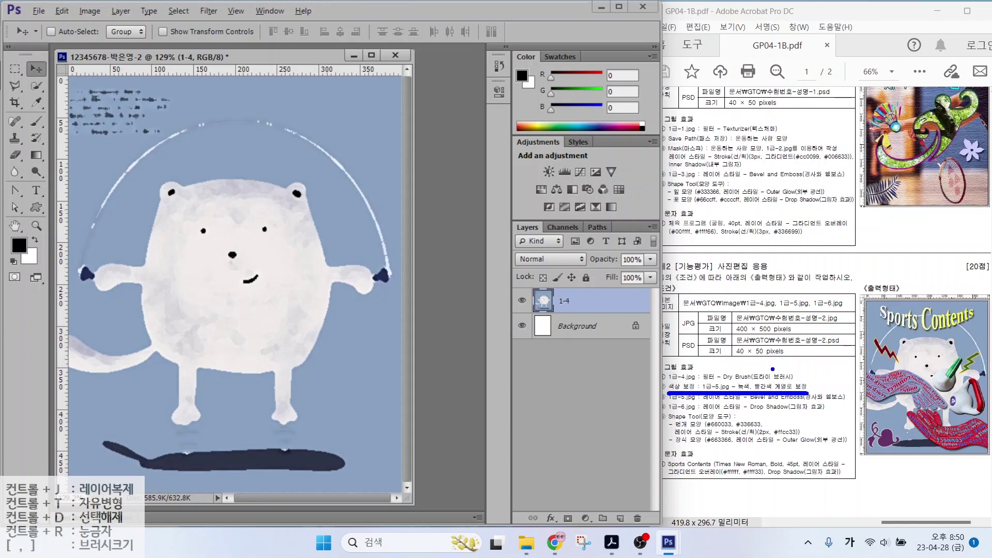
key("Escape")
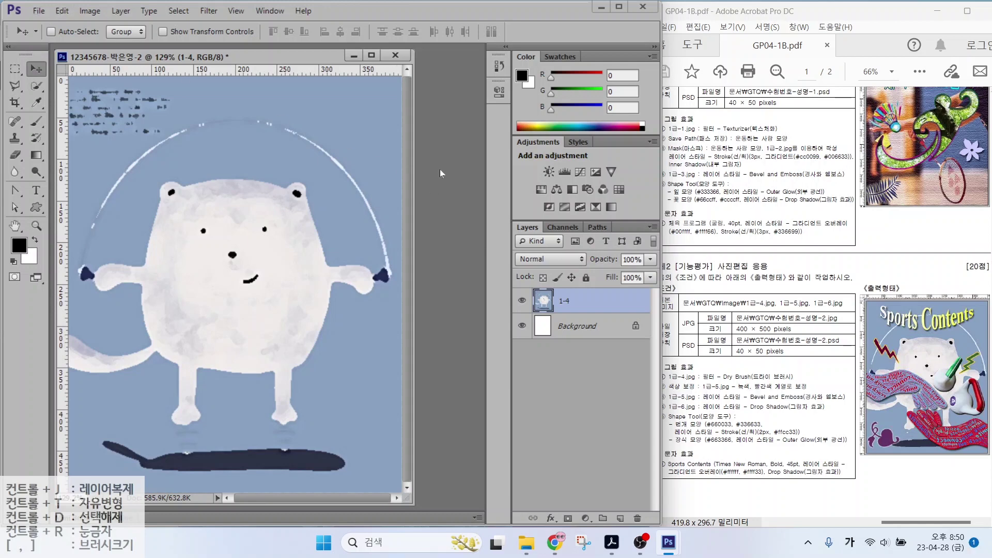
key("ctrl+o")
Open 1급-5.jpg and quick-select both kettlebells
left_click(227, 261)
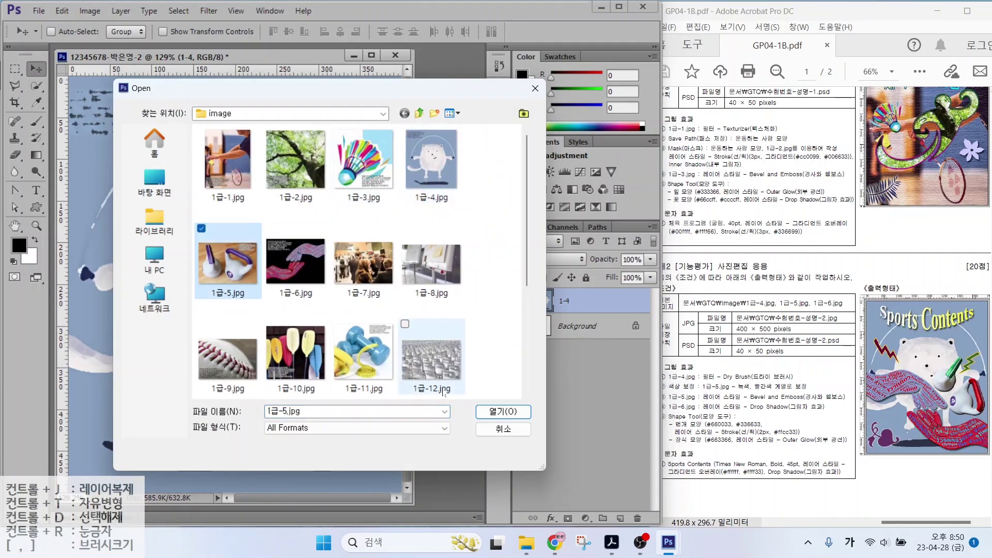
left_click(503, 411)
left_click(36, 86)
left_click_drag(135, 144, 136, 160)
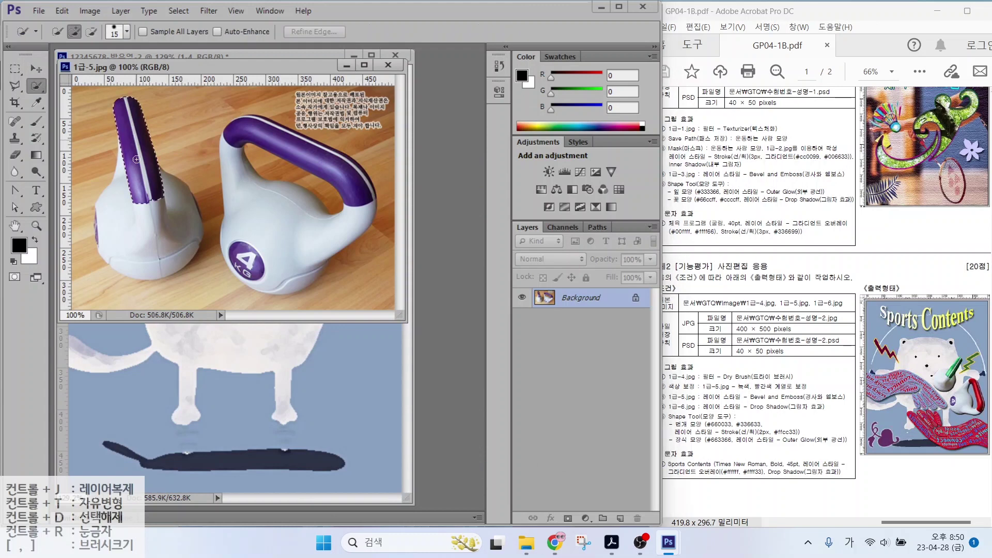
mouse_move(137, 198)
left_mouse_down()
mouse_move(120, 229)
mouse_move(148, 244)
mouse_move(174, 240)
mouse_move(187, 198)
left_mouse_up()
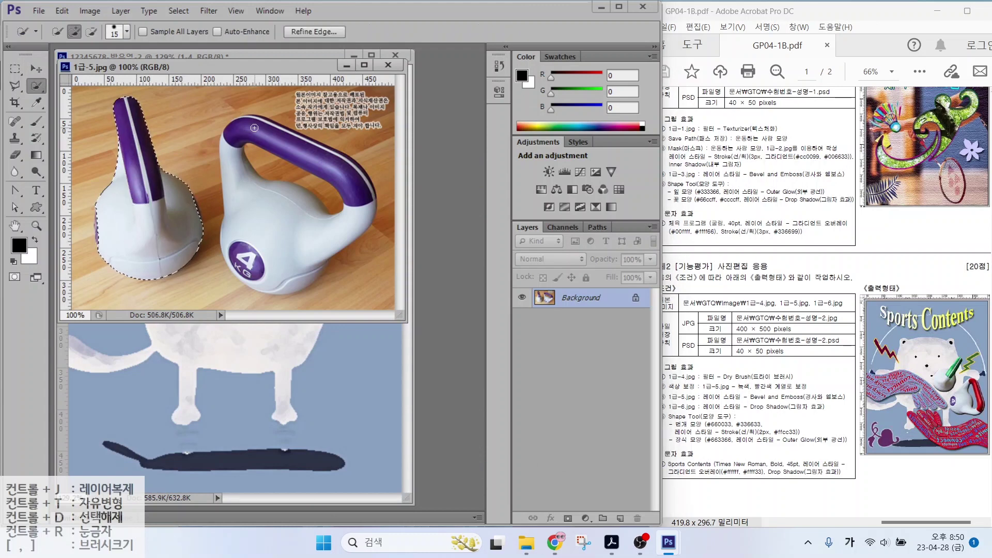
left_click_drag(250, 129, 362, 199)
mouse_move(276, 224)
left_mouse_down()
mouse_move(248, 261)
mouse_move(274, 266)
left_mouse_up()
Subtract the wood inside the right kettlebell's handle from the selection
key("alt")
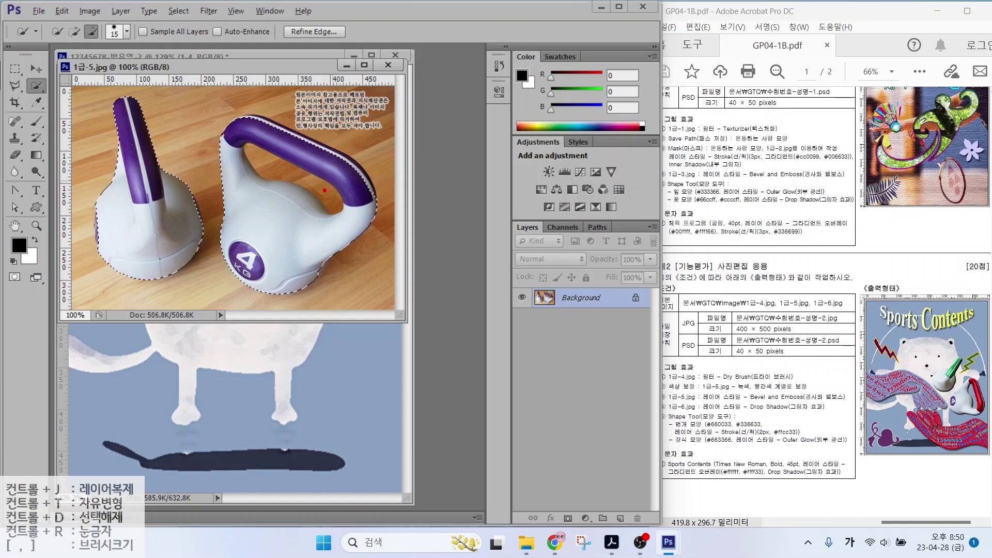
left_click_drag(318, 183, 286, 214)
left_click_drag(354, 184, 328, 247)
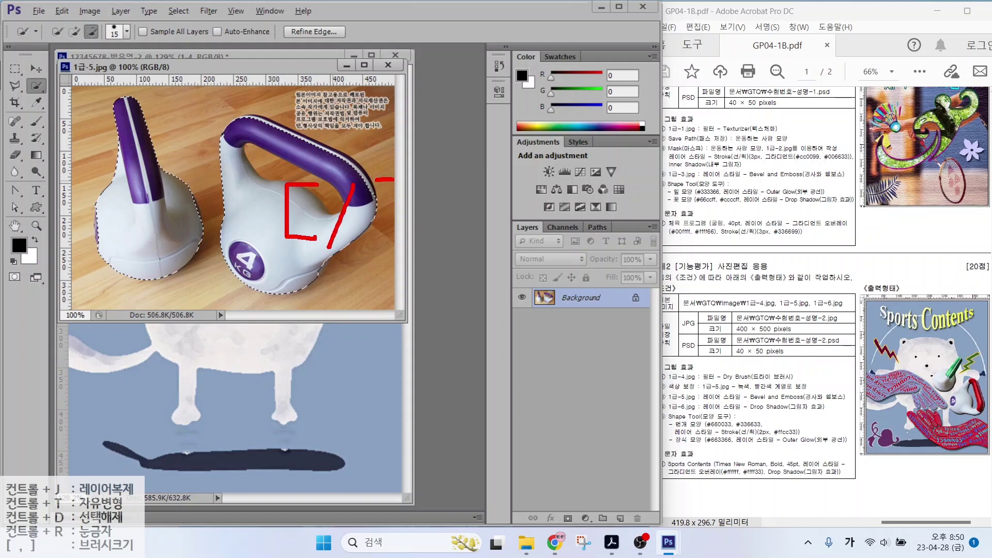
left_click_drag(393, 179, 395, 241)
key("Escape")
key("bracketright")
key("bracketright")
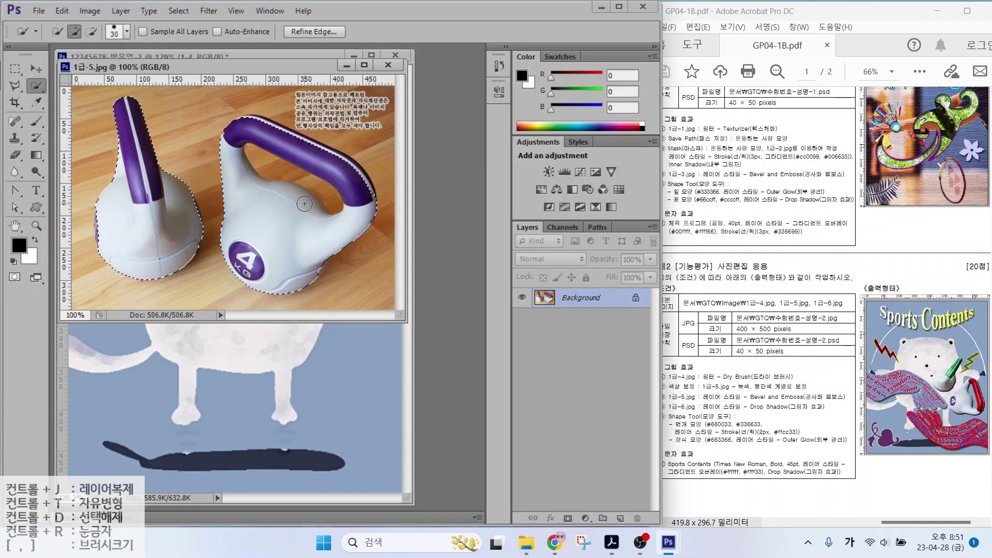
key("bracketright")
key("bracketright")
key("bracketright")
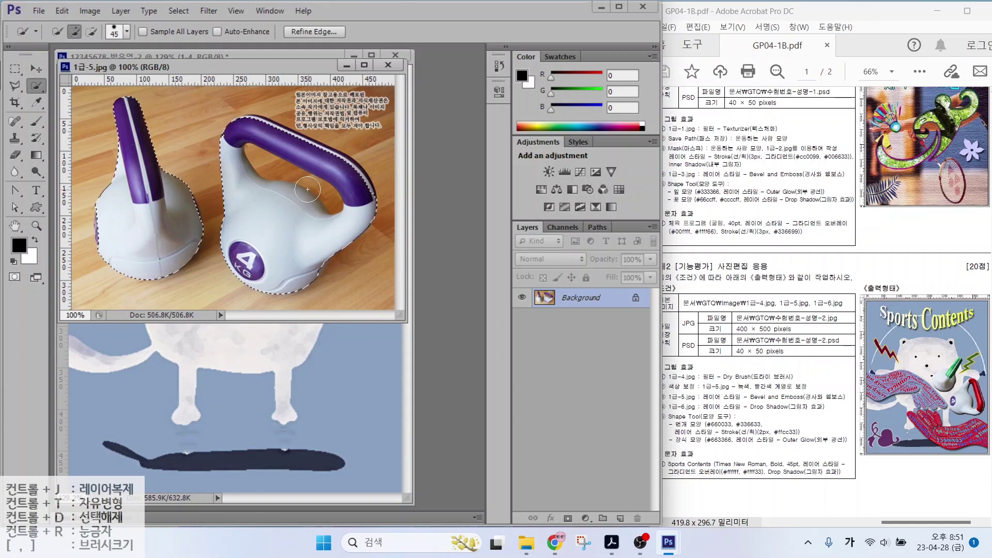
key("bracketleft")
key("bracketleft")
key("bracketleft")
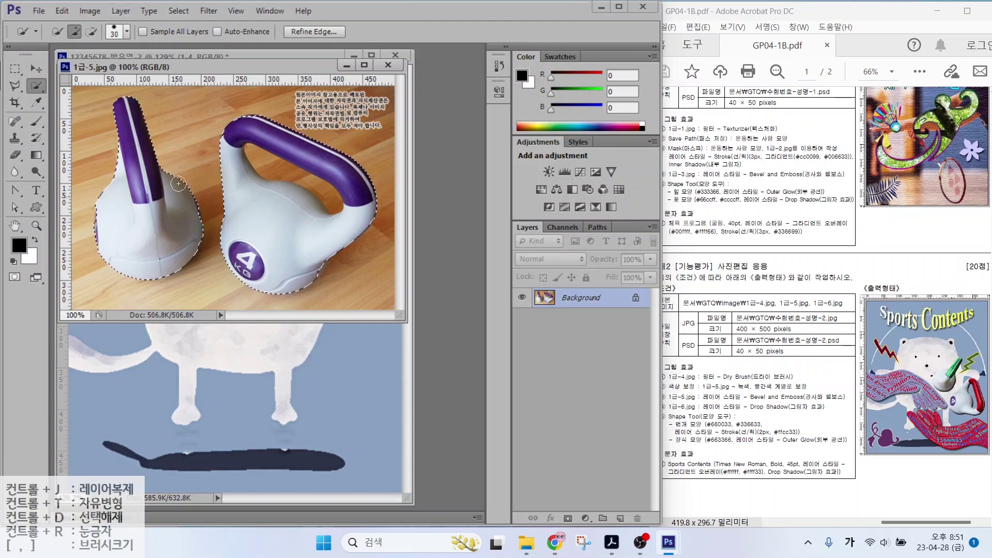
left_click(94, 39)
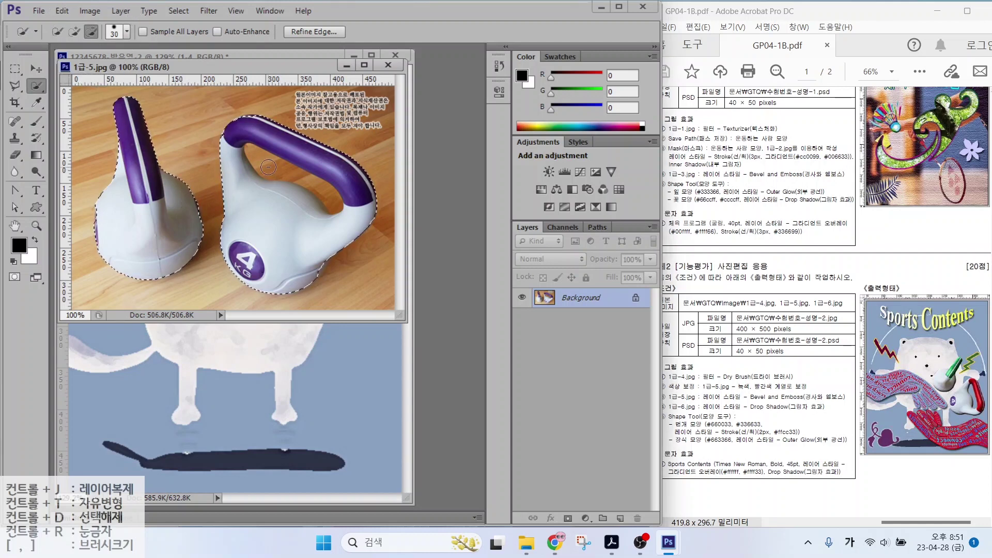
left_click_drag(271, 168, 326, 193)
Drag the kettlebells into the bear composite, close the source, and name the layer 1-5
left_click_drag(206, 67, 333, 109)
key("v")
left_click_drag(429, 243, 233, 248)
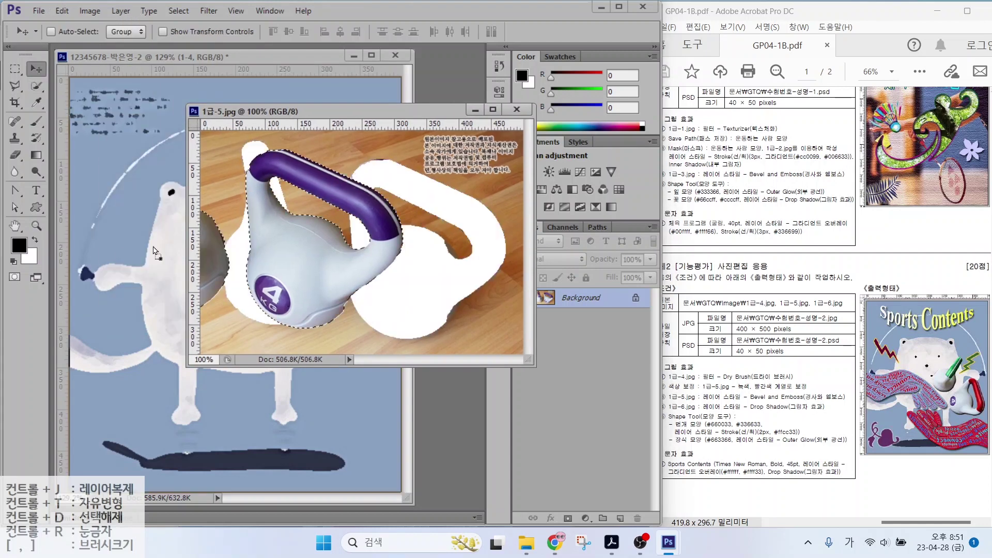
left_click(516, 110)
double_click(568, 301)
type("1-5")
key("Return")
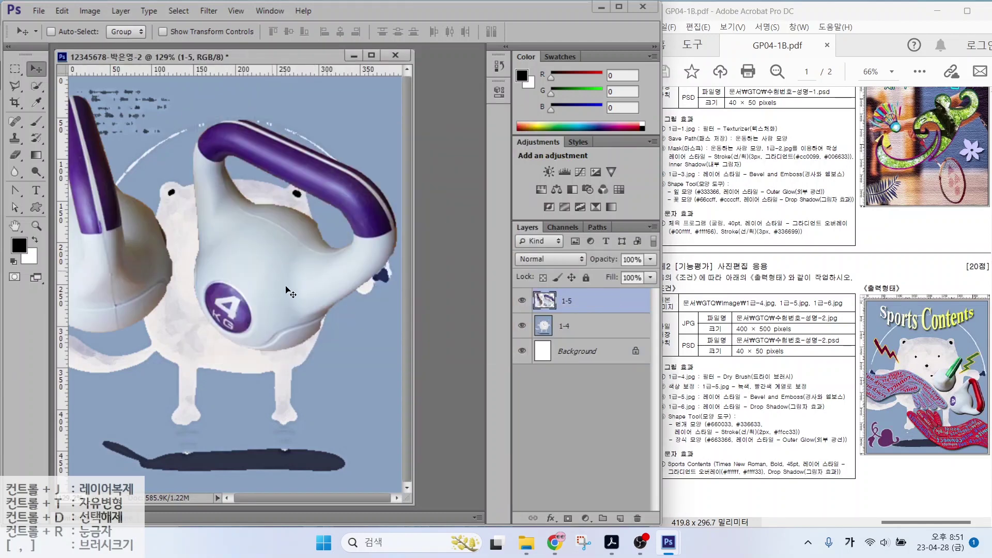
Free-transform the kettlebells to about 41%, rotate them, and place them beside the bear's right arm
left_click(61, 12)
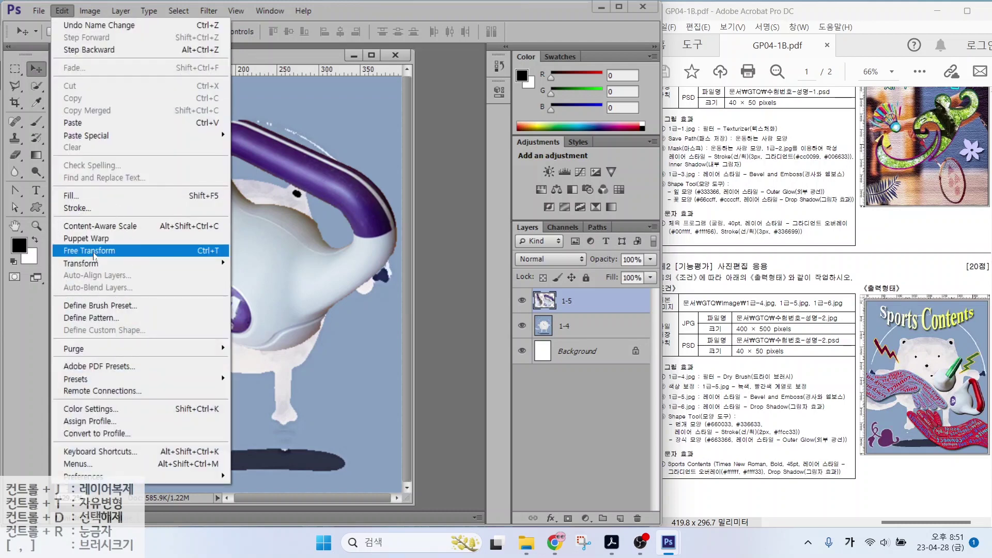
left_click(197, 252)
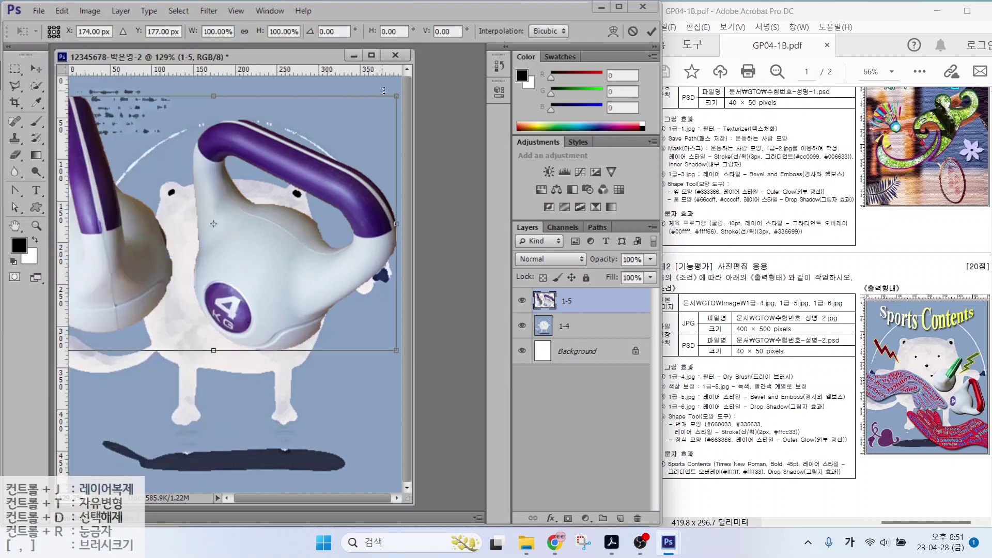
left_click_drag(396, 96, 202, 239)
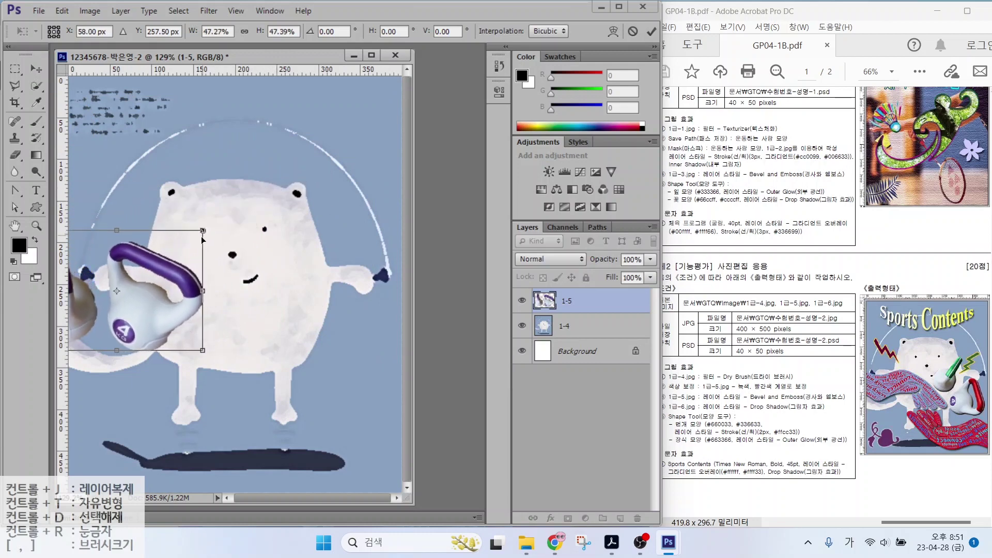
left_click_drag(146, 299, 260, 276)
left_click_drag(314, 195, 314, 279)
left_click_drag(246, 296, 339, 320)
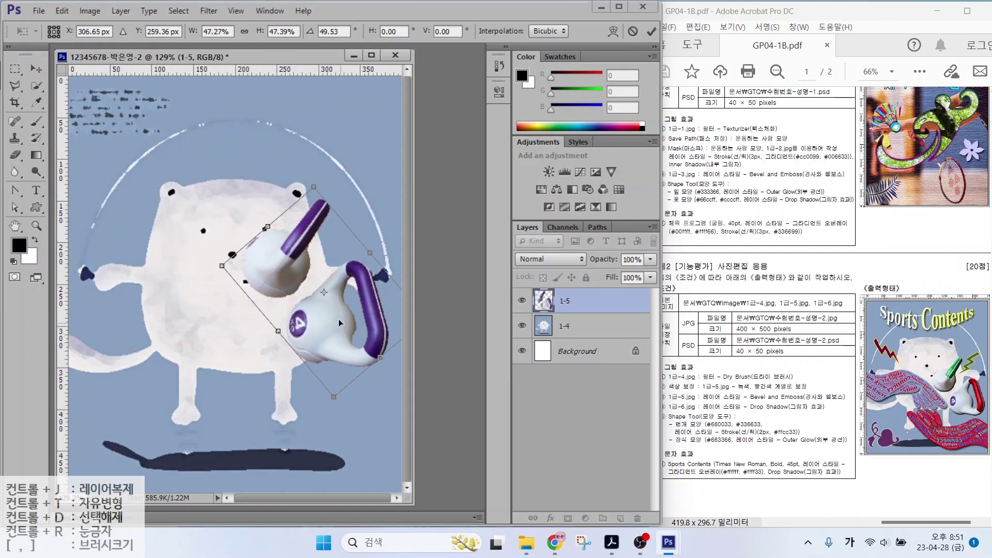
key("alt+Tab")
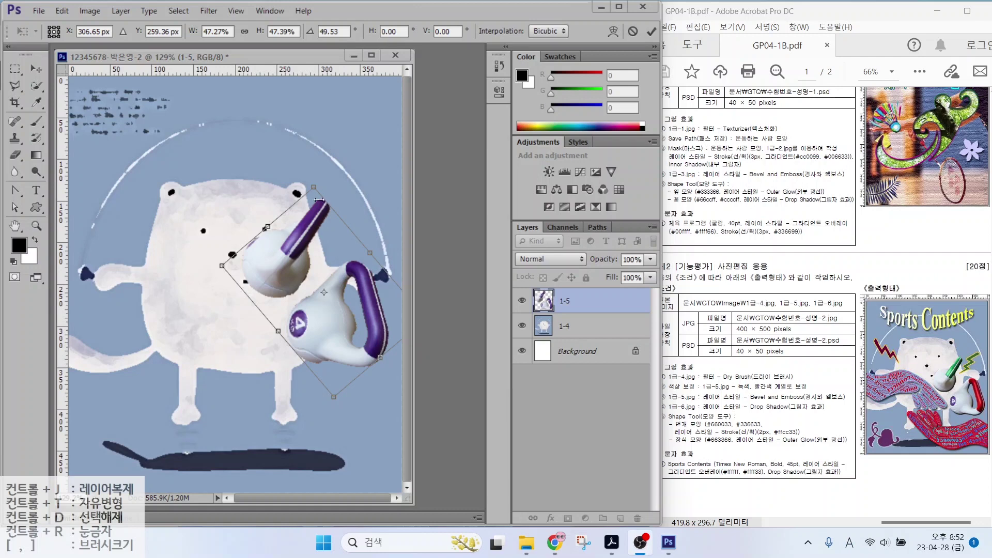
key("alt+Tab")
left_click_drag(222, 266, 252, 273)
left_click_drag(321, 282, 321, 297)
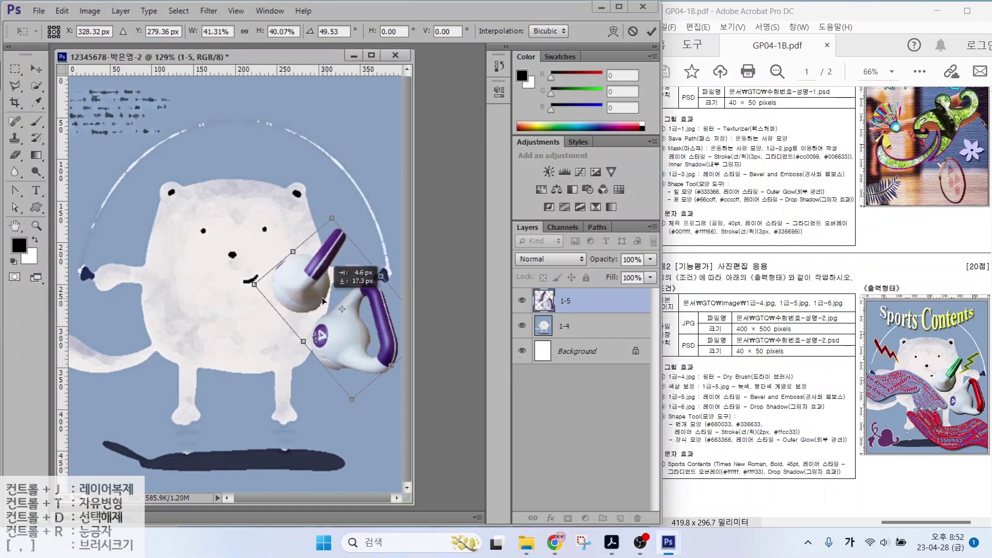
key("Return")
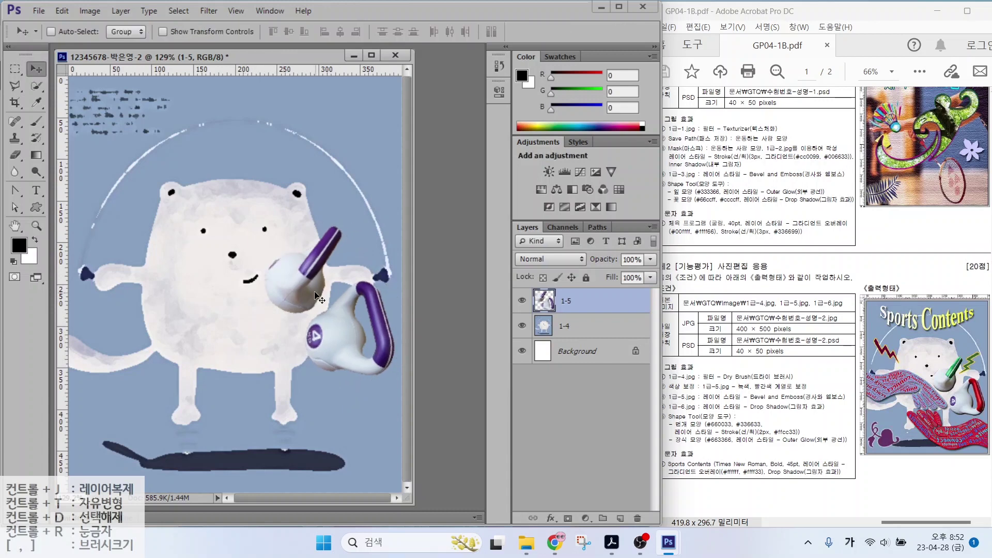
key("alt+Tab")
Recolour the right kettlebell's handle red with Hue/Saturation, then deselect it
key("w")
left_click_drag(375, 292, 381, 336)
left_click(90, 11)
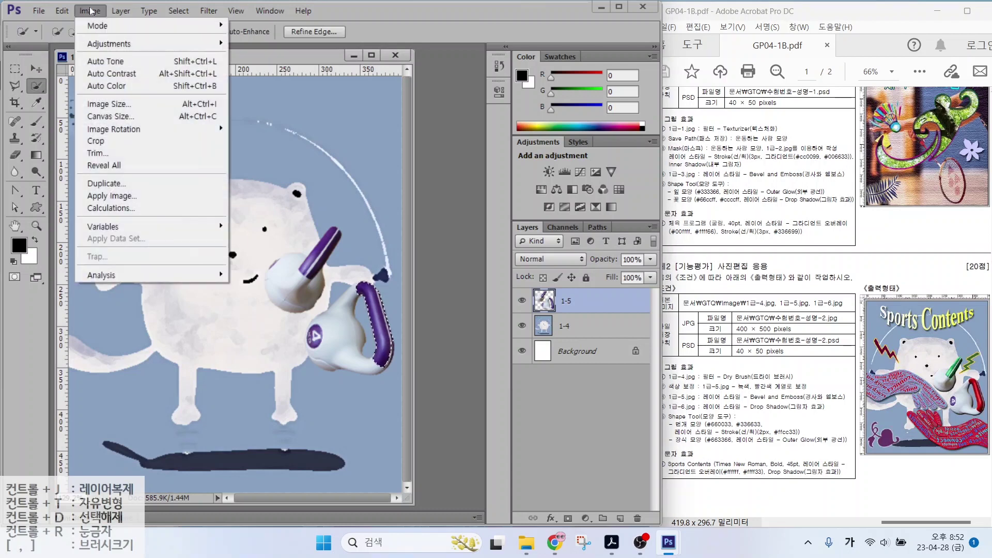
mouse_move(93, 46)
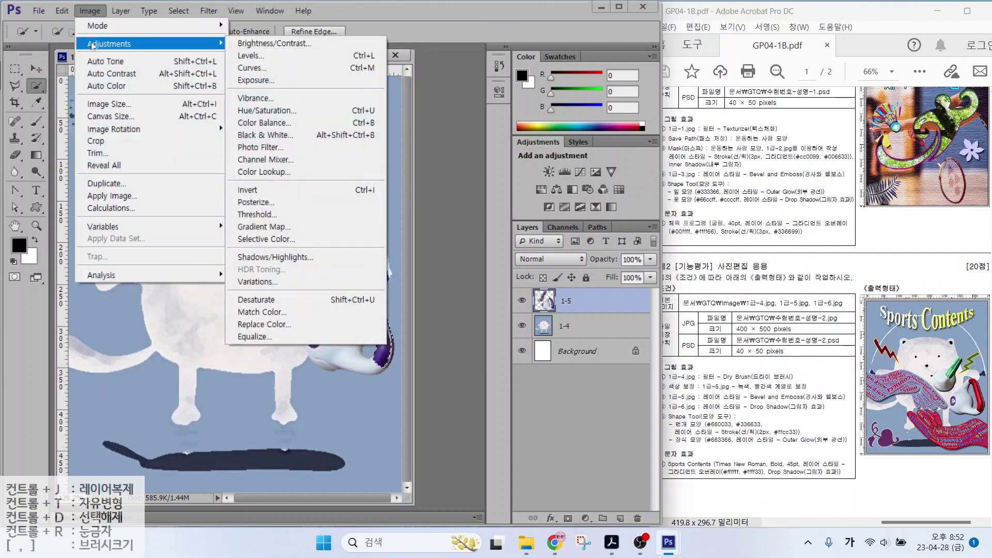
left_click(272, 110)
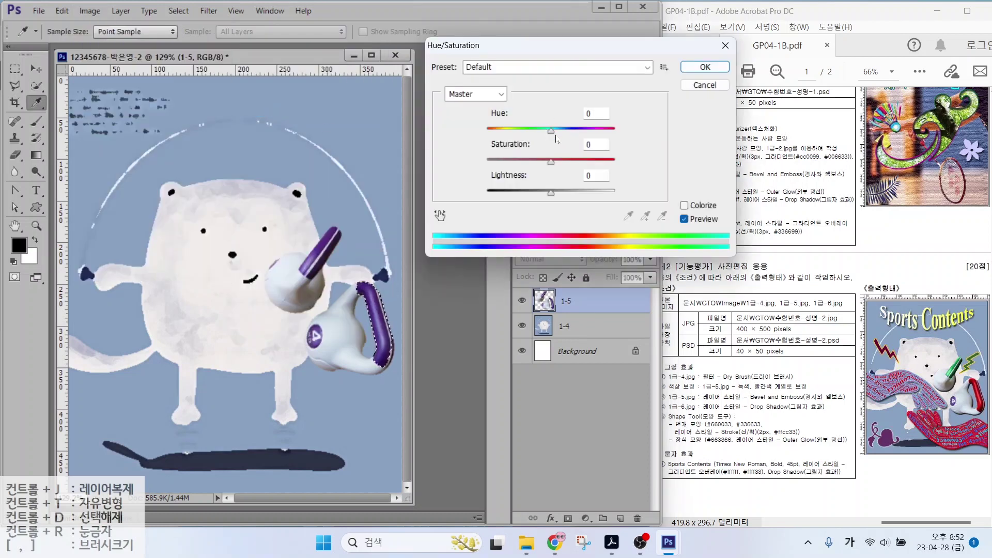
left_click_drag(551, 132, 593, 135)
left_click_drag(551, 162, 582, 164)
key("Return")
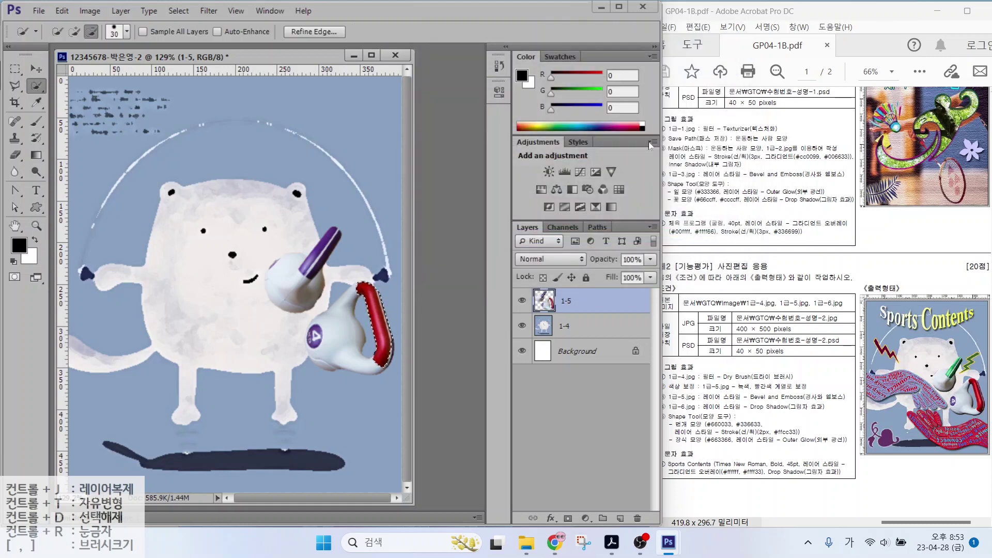
left_click(178, 11)
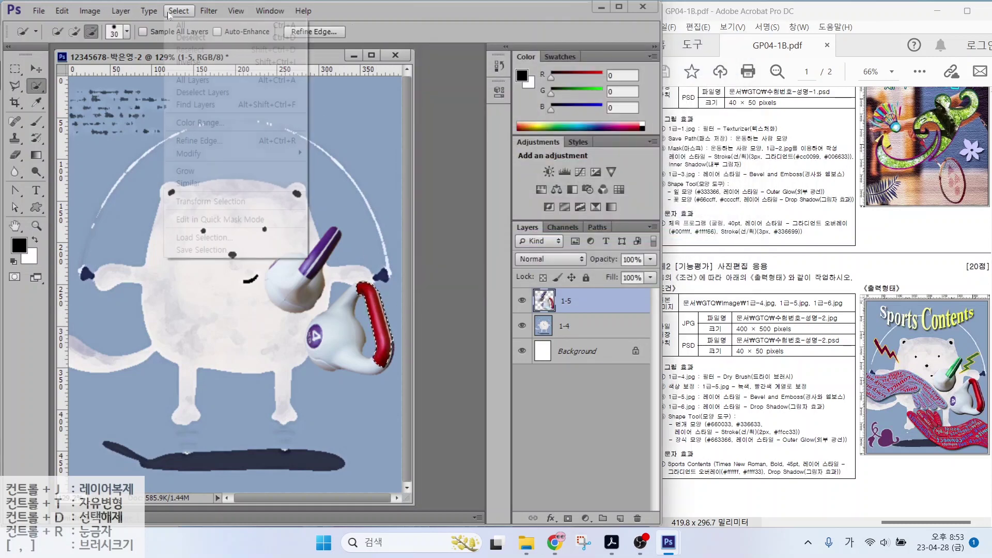
left_click(190, 42)
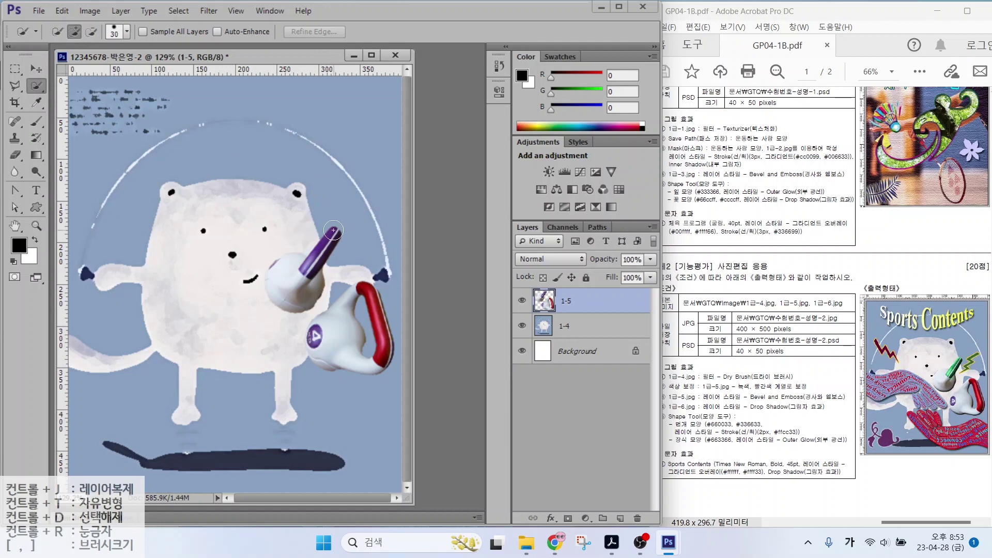
Turn the other purple handle green with Hue -180 and Saturation +39, then deselect
left_click_drag(317, 261, 333, 235)
left_click(120, 7)
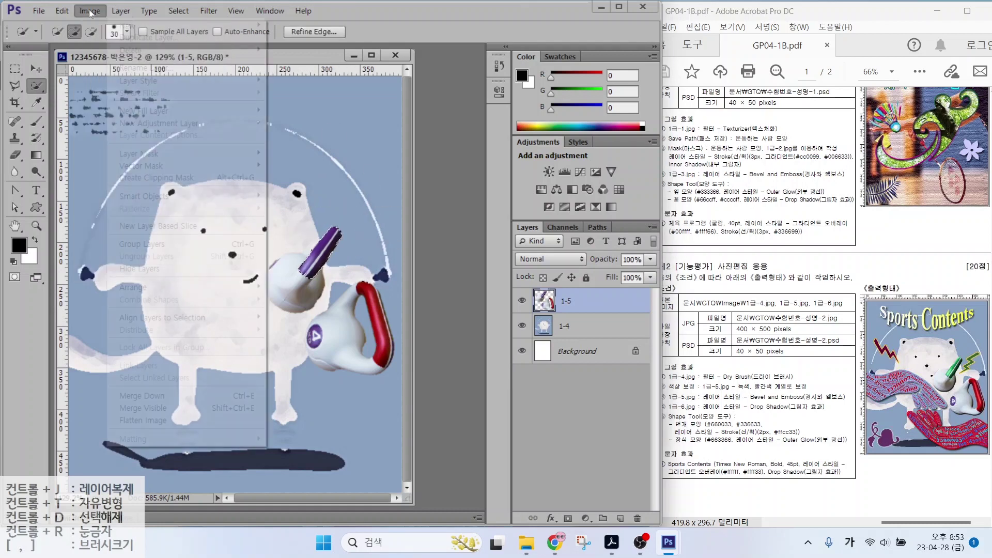
mouse_move(90, 10)
mouse_move(100, 44)
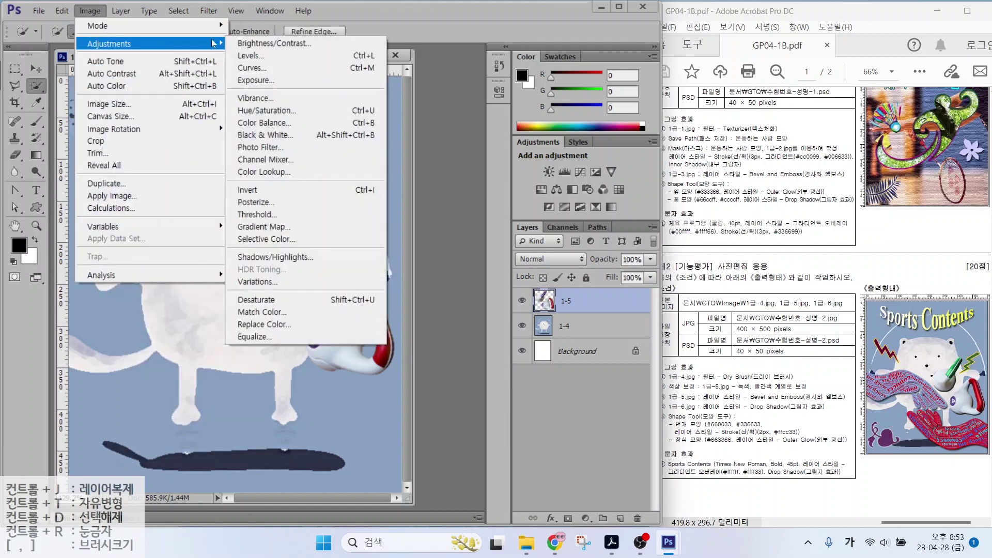
left_click(262, 111)
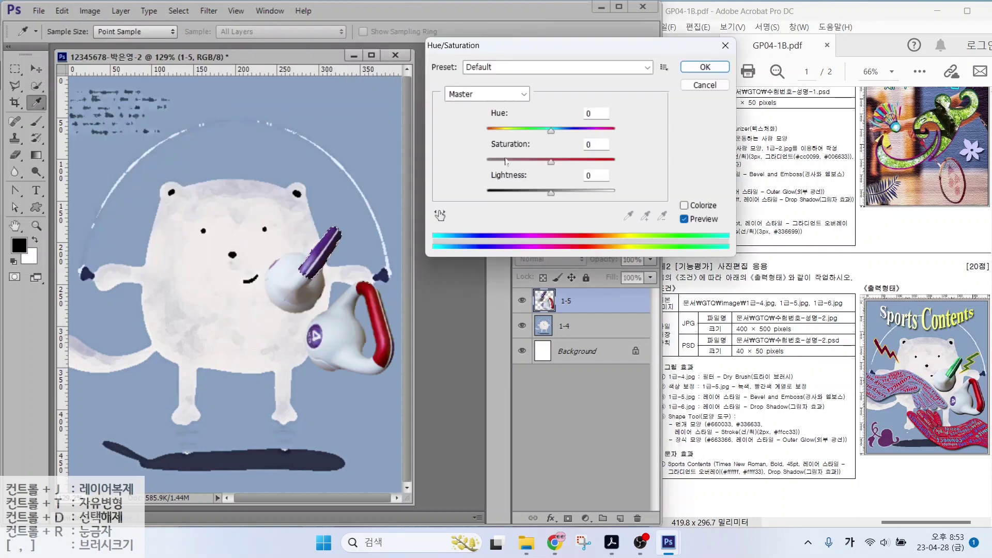
type("-180")
left_click_drag(551, 162, 576, 164)
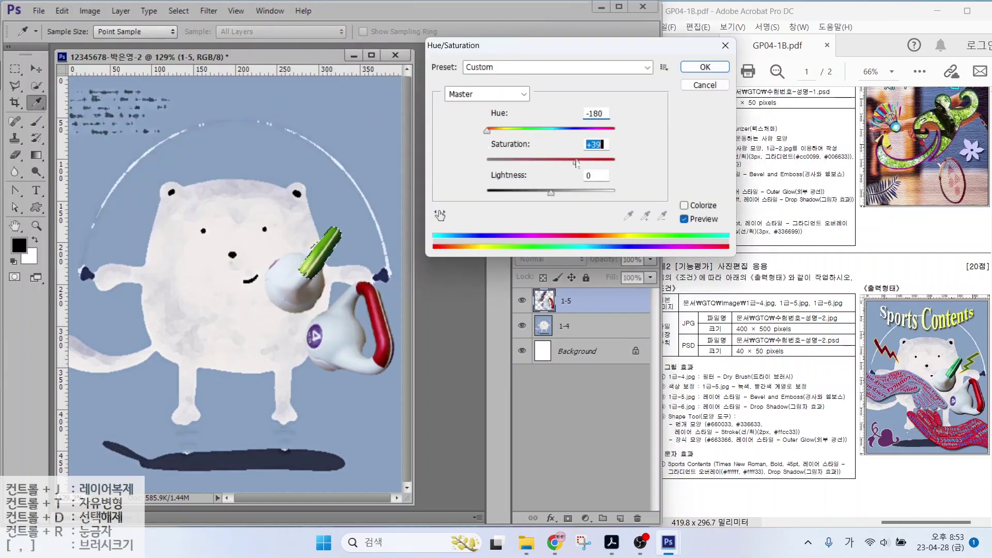
key("Return")
key("w")
key("ctrl+d")
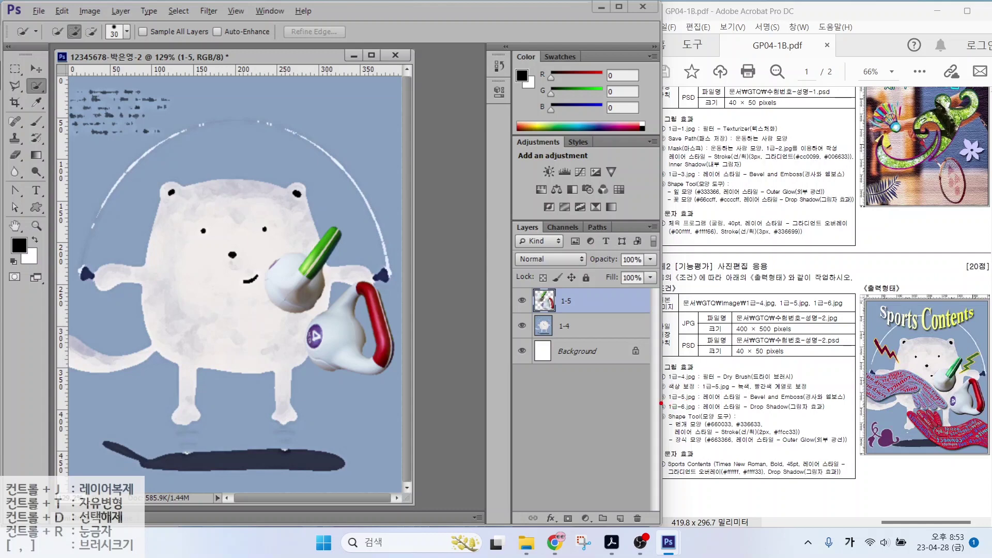
Apply a default Bevel & Emboss effect to layer 1-5's kettlebells
left_click_drag(675, 406, 850, 401)
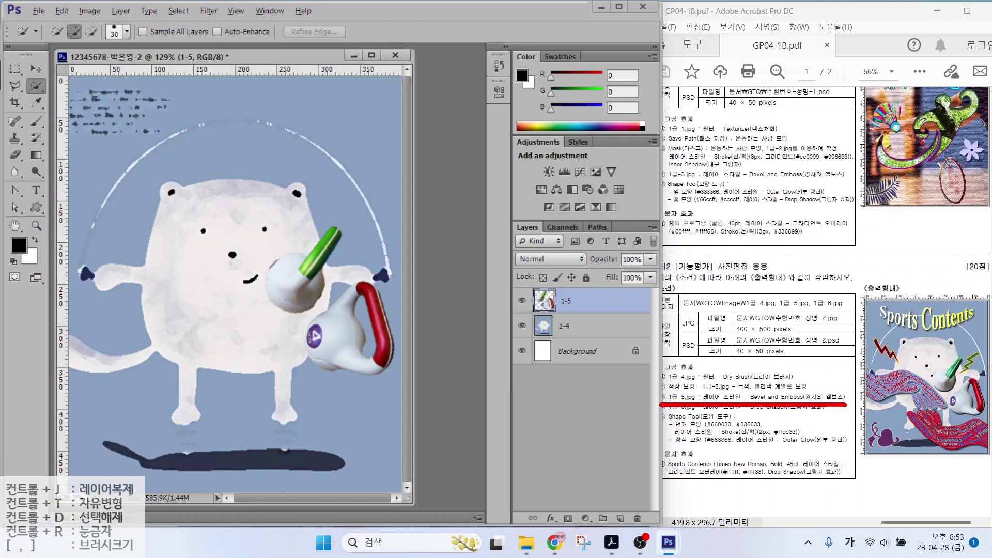
left_click(551, 518)
left_click(574, 381)
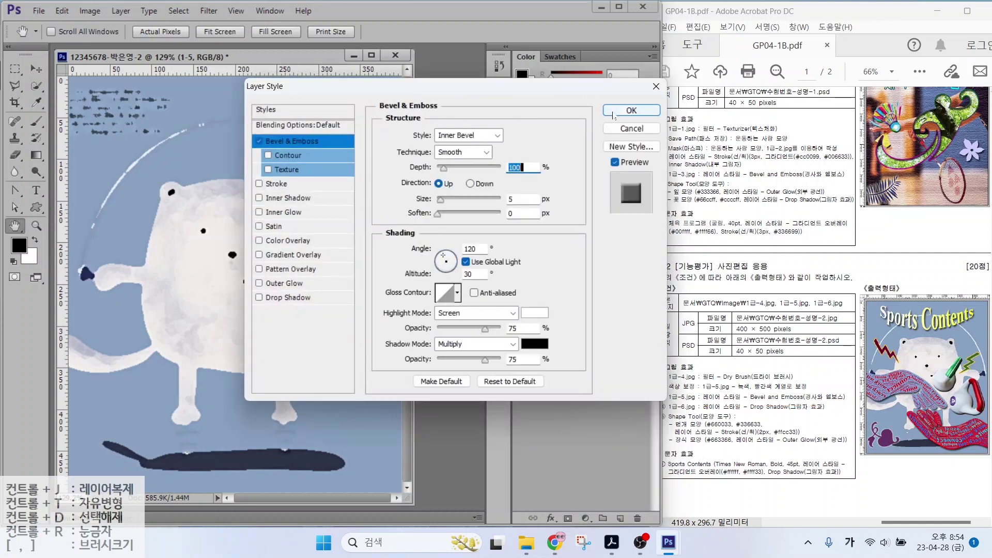
key("Return")
left_click_drag(680, 409, 864, 412)
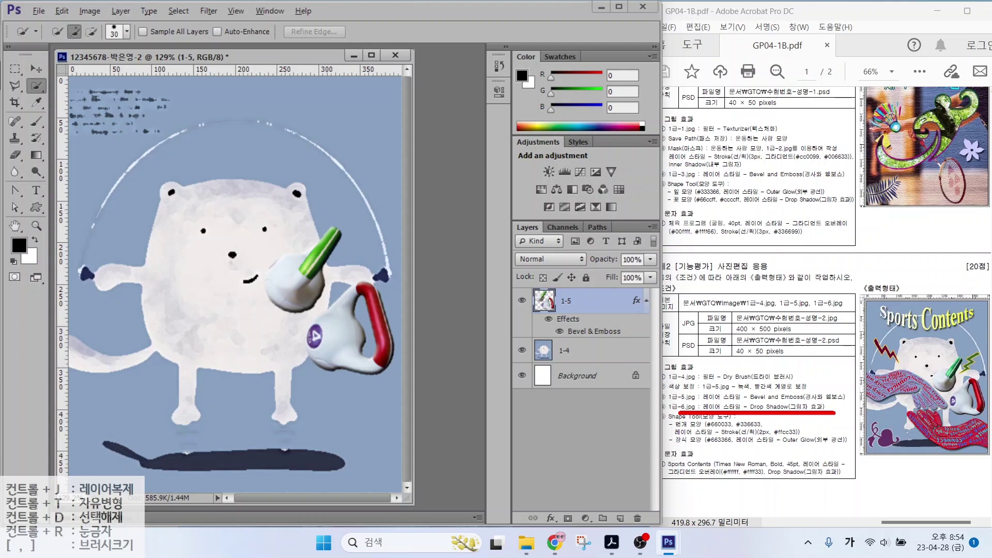
key("Escape")
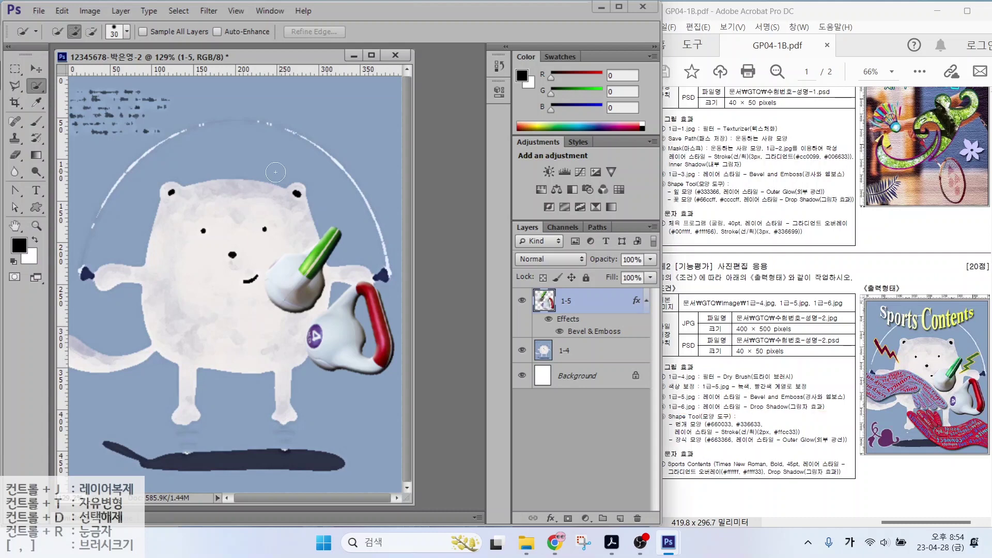
Open 1급-6.jpg, magic-wand the black background, invert it, and drag the hands into the composite
key("ctrl+o")
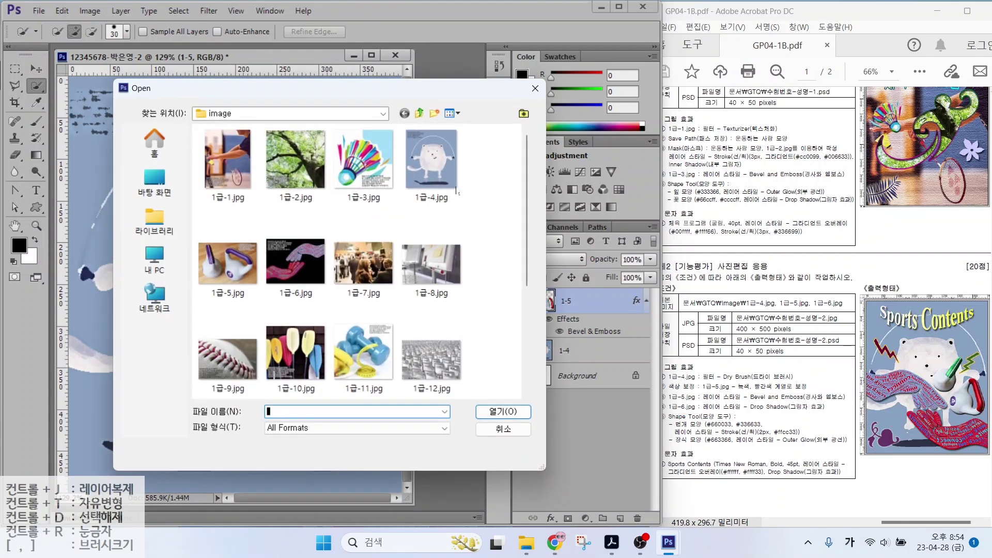
double_click(308, 265)
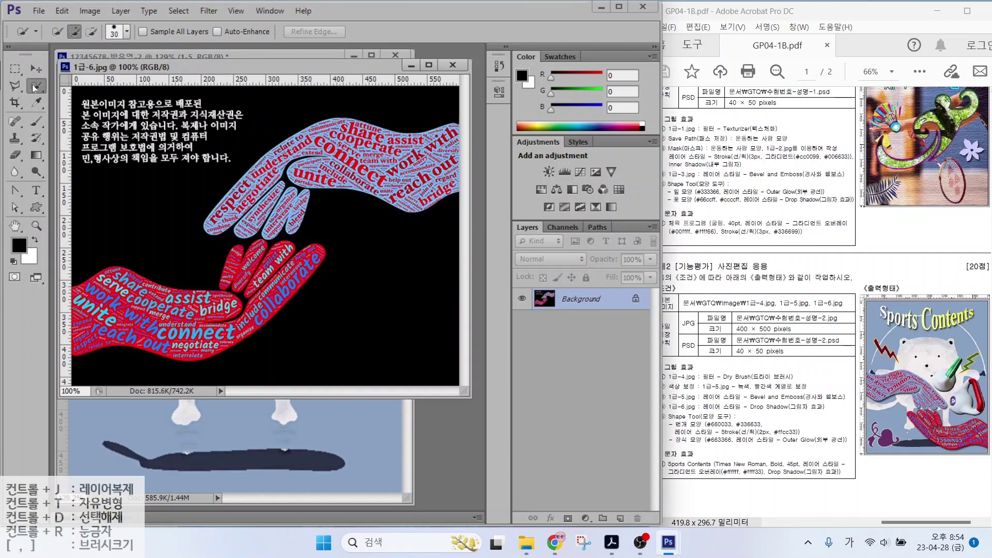
right_click(34, 88)
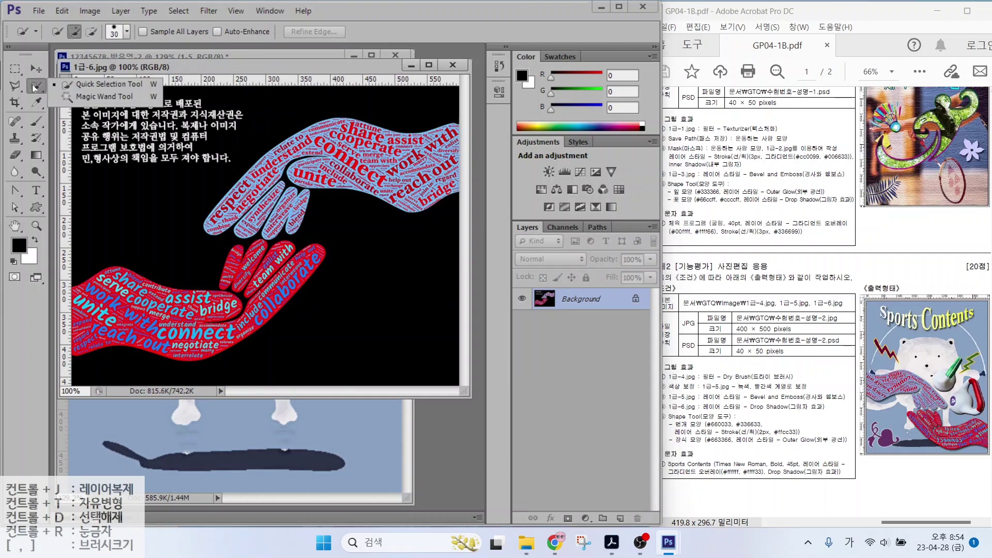
left_click(91, 94)
left_click(285, 113)
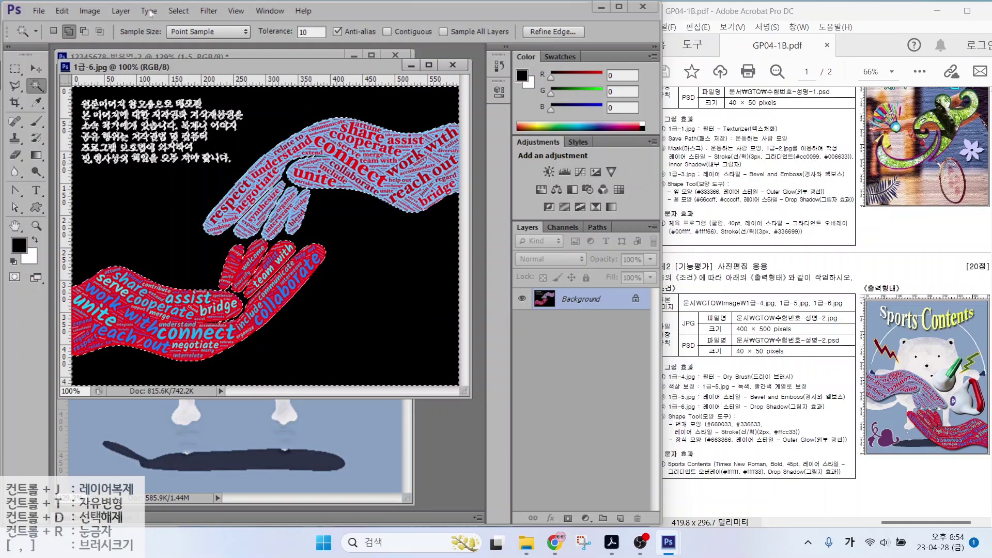
left_click(178, 11)
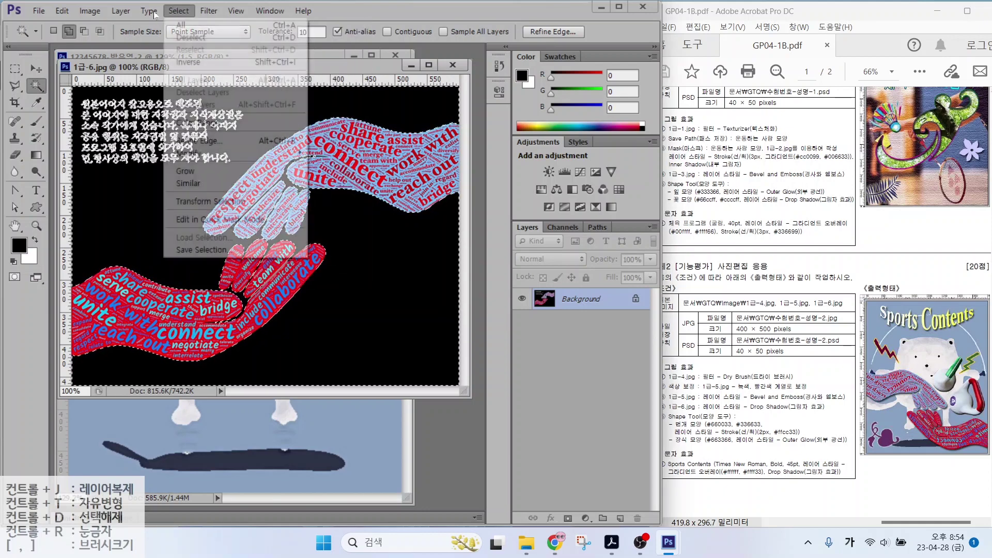
left_click(192, 61)
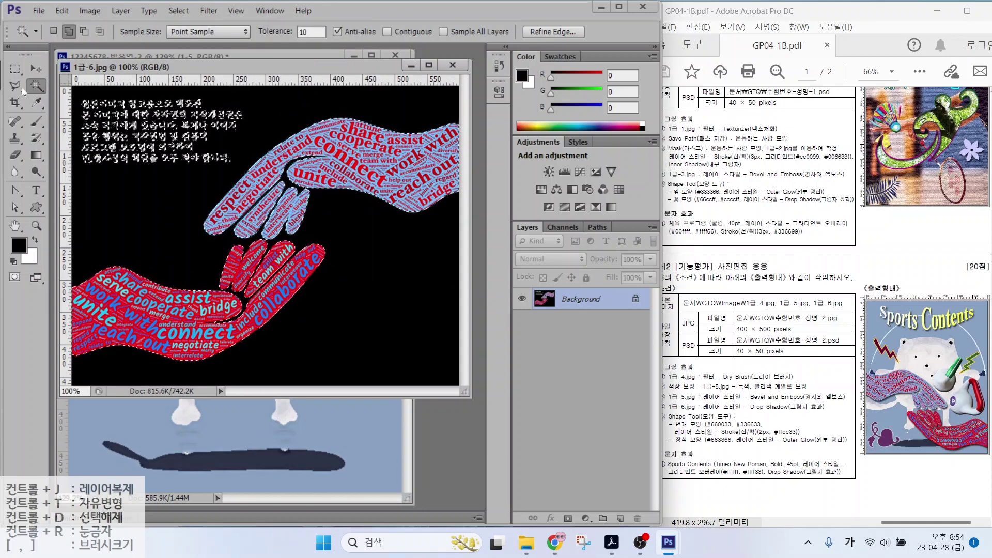
left_click(14, 68)
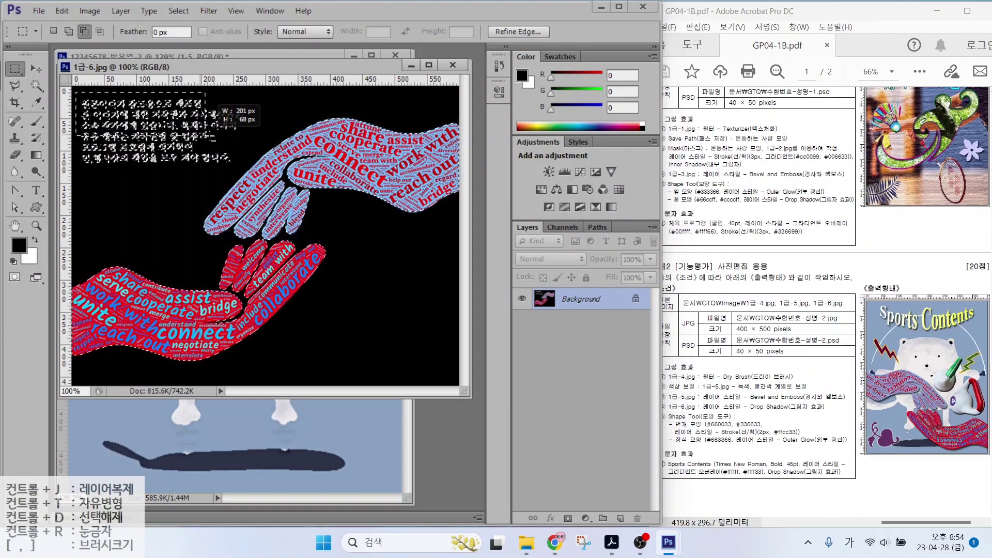
left_click_drag(260, 71, 319, 78)
left_click_drag(314, 201, 124, 206)
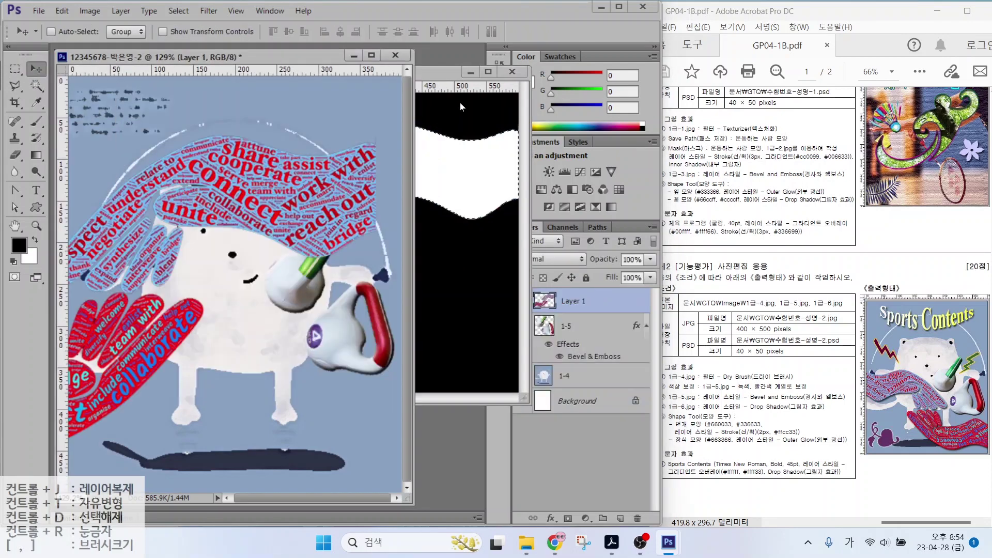
Rename the hands layer 1-6, shrink it to about 59%, flip horizontally and position it
double_click(571, 301)
type("1-6")
key("Return")
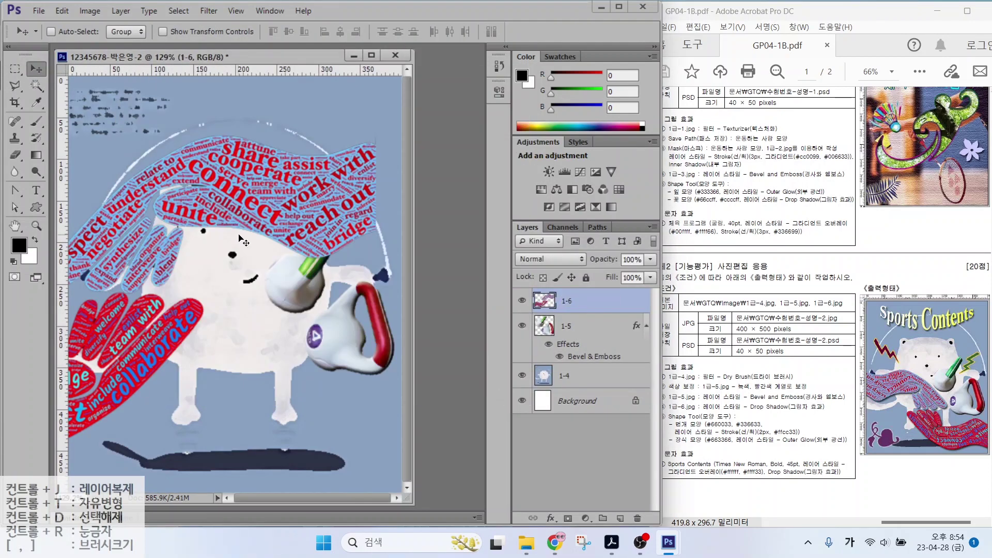
key("ctrl+t")
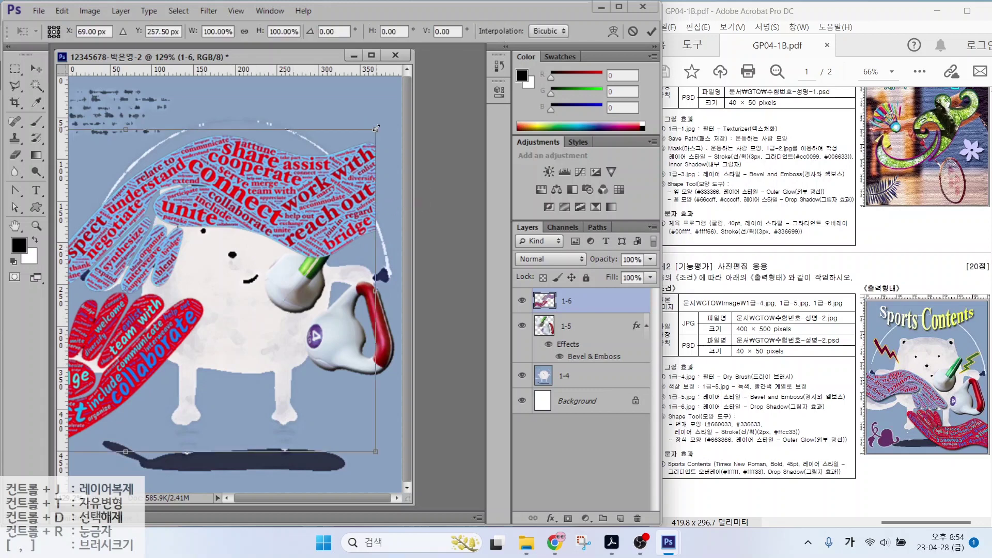
left_click_drag(376, 127, 180, 271)
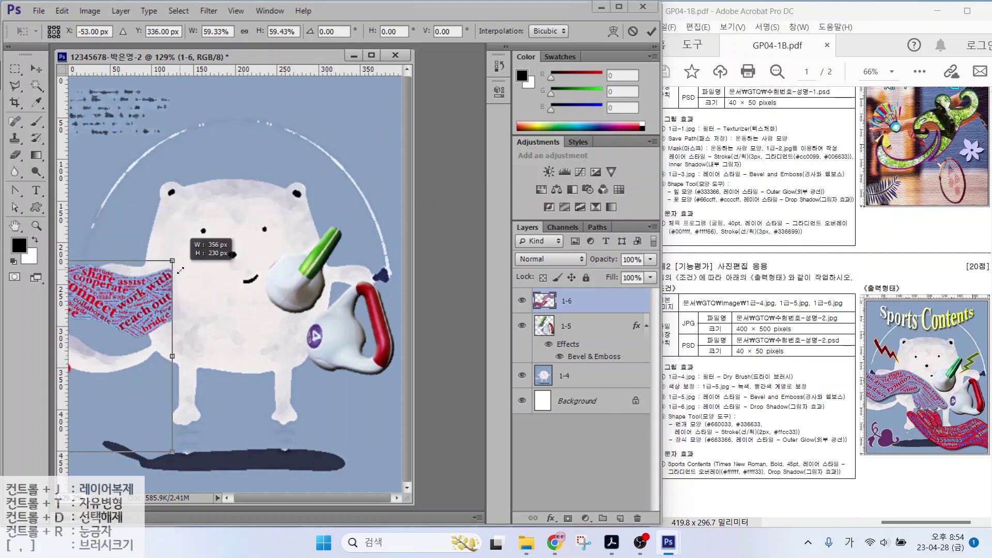
left_click_drag(140, 303, 322, 219)
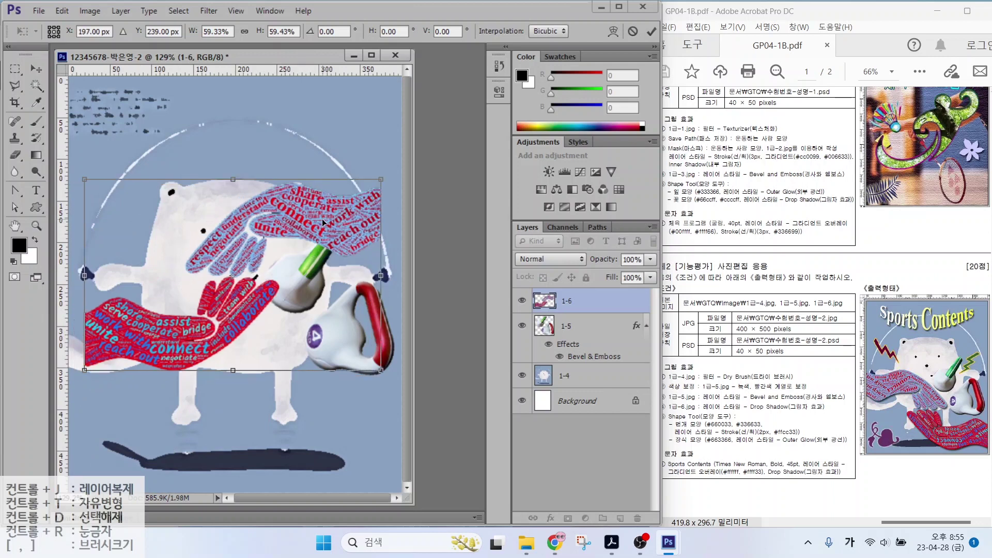
right_click(309, 217)
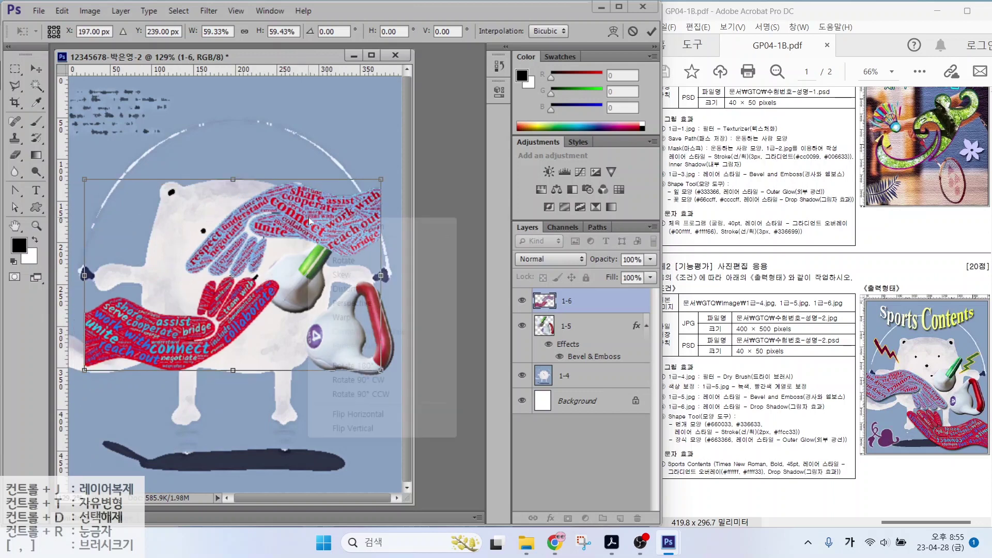
left_click(357, 414)
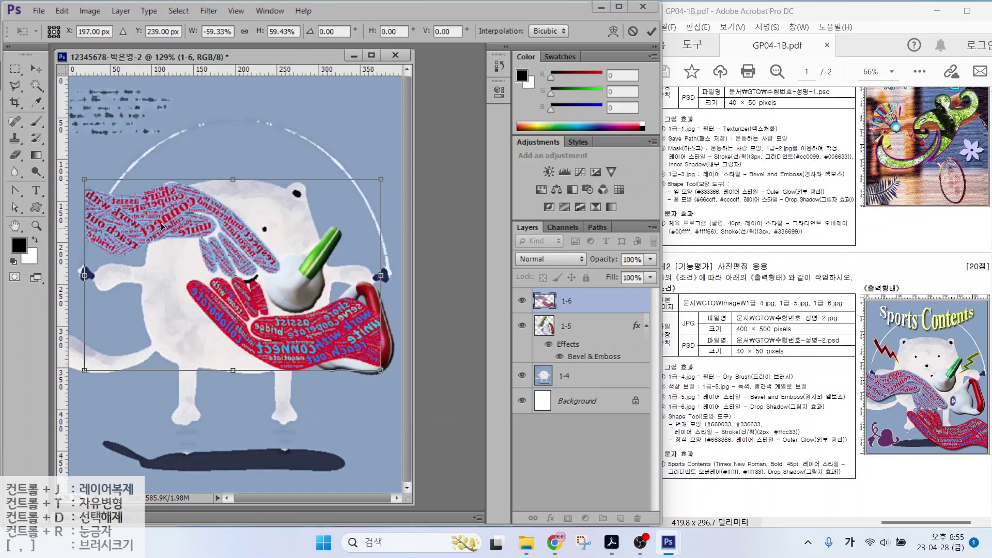
left_click_drag(183, 228, 167, 311)
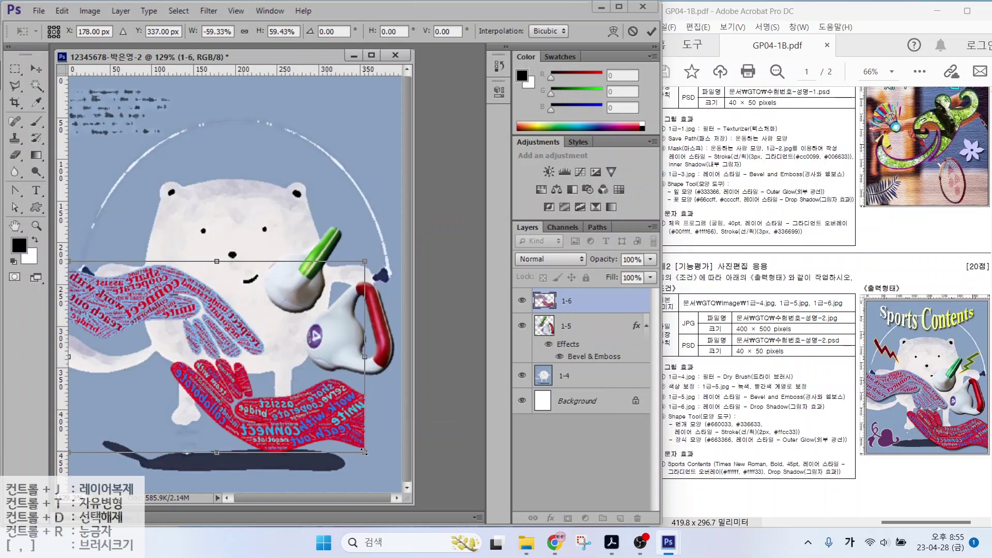
left_click_drag(364, 452, 405, 477)
key("Return")
Add a Drop Shadow to layer 1-6 and review the lightning-bolt shape requirements
left_click(551, 518)
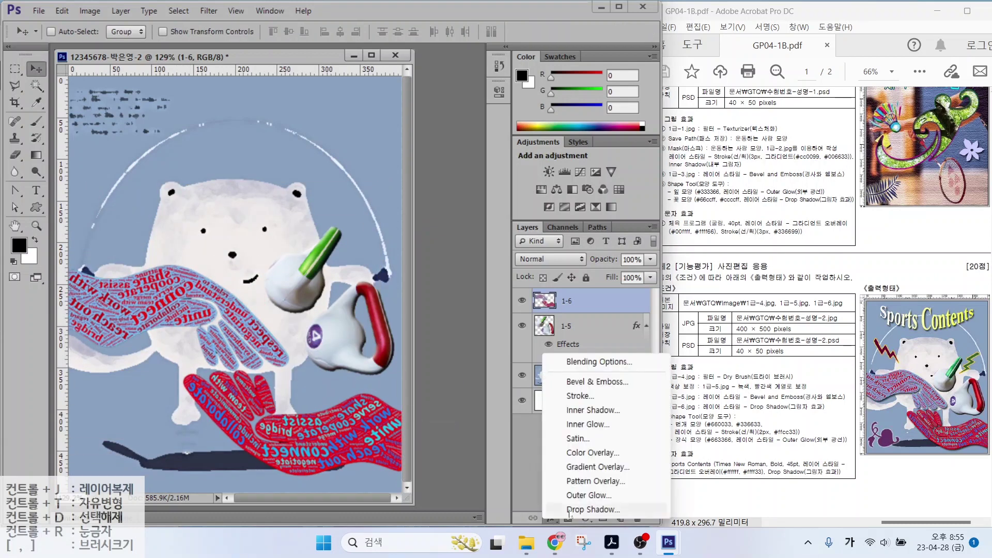
left_click(570, 510)
key("Return")
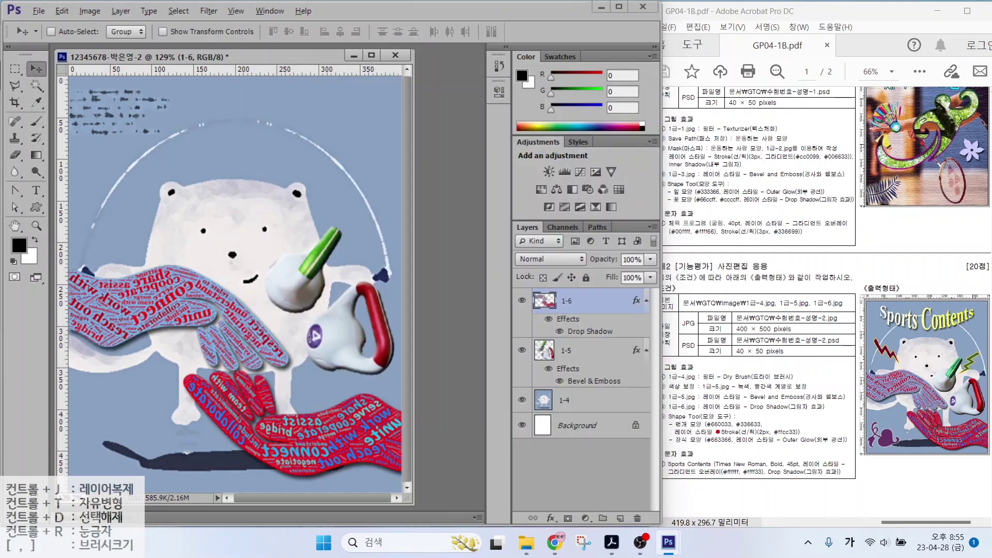
left_click_drag(714, 416, 687, 381)
left_click_drag(745, 416, 785, 388)
mouse_move(904, 366)
left_mouse_down()
mouse_move(888, 330)
mouse_move(904, 365)
left_mouse_up()
mouse_move(970, 382)
left_mouse_down()
mouse_move(978, 345)
mouse_move(977, 379)
left_mouse_up()
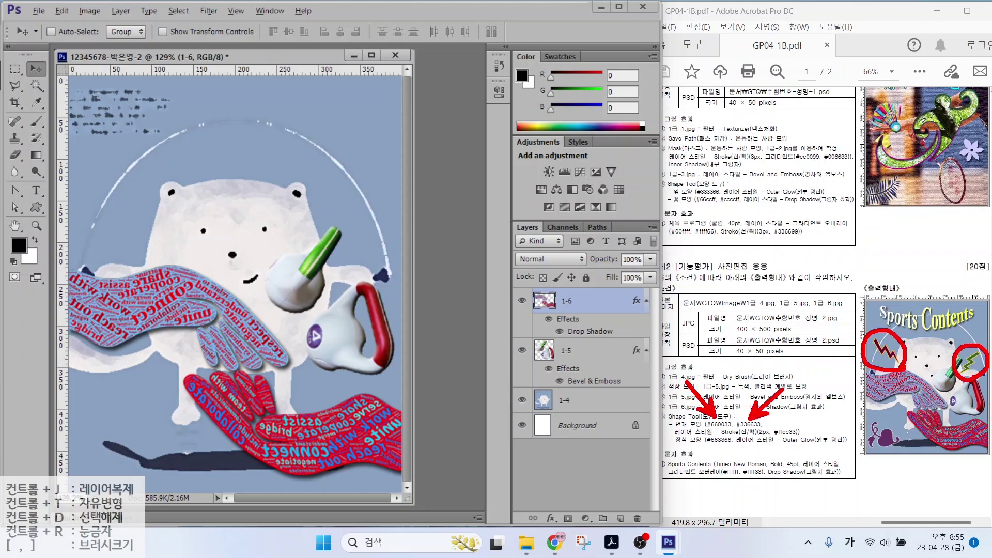
key("Escape")
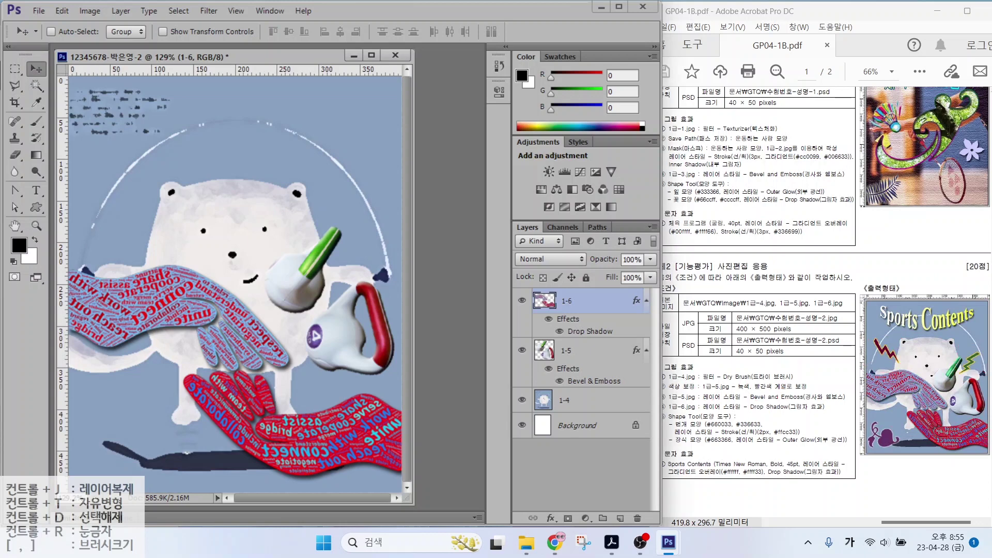
Draw a lightning-bolt custom shape at the picture's upper left and fill it #660033
left_click(39, 209)
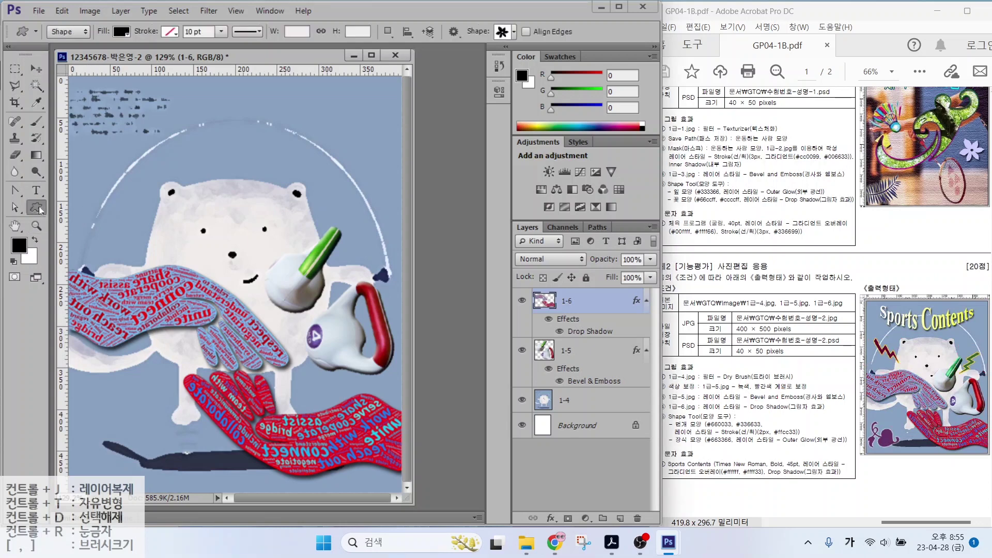
mouse_move(64, 23)
left_mouse_down()
mouse_move(81, 52)
mouse_move(115, 21)
mouse_move(135, 41)
mouse_move(180, 19)
left_mouse_up()
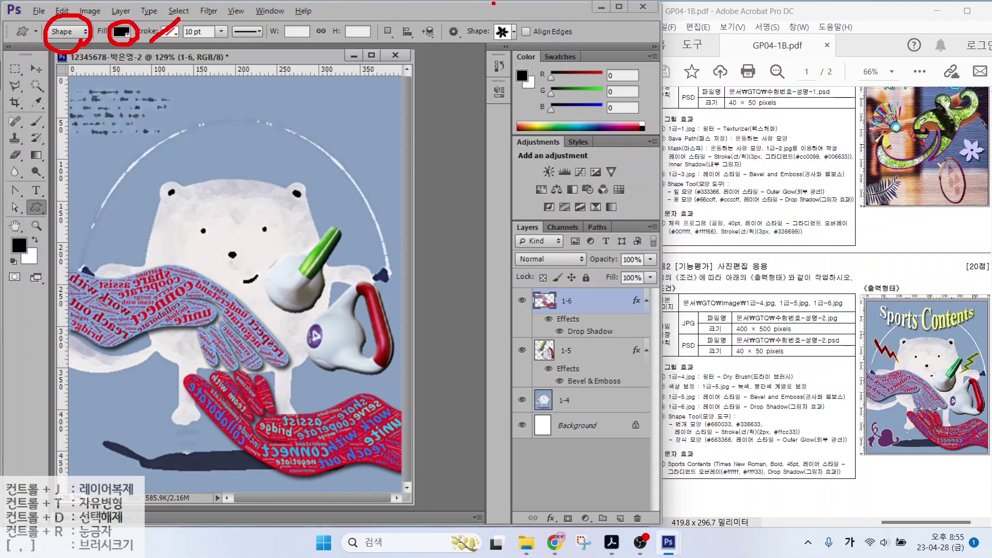
left_click_drag(486, 32, 525, 45)
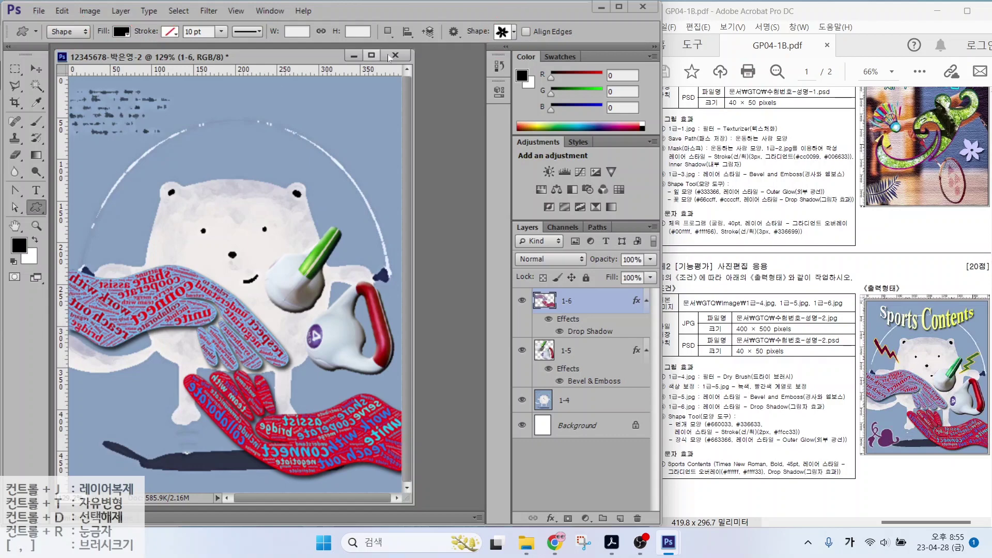
left_click(502, 32)
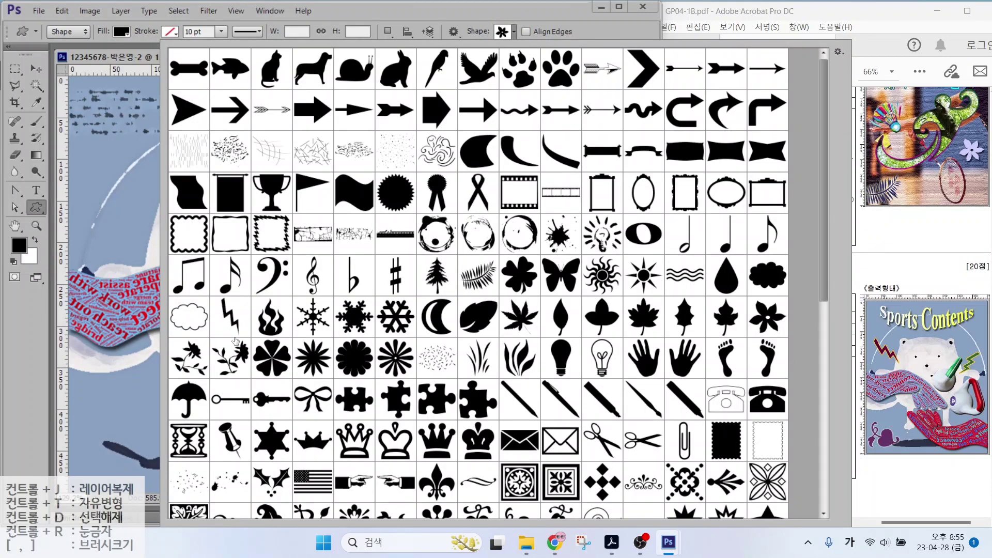
double_click(231, 318)
left_click_drag(110, 169, 144, 230)
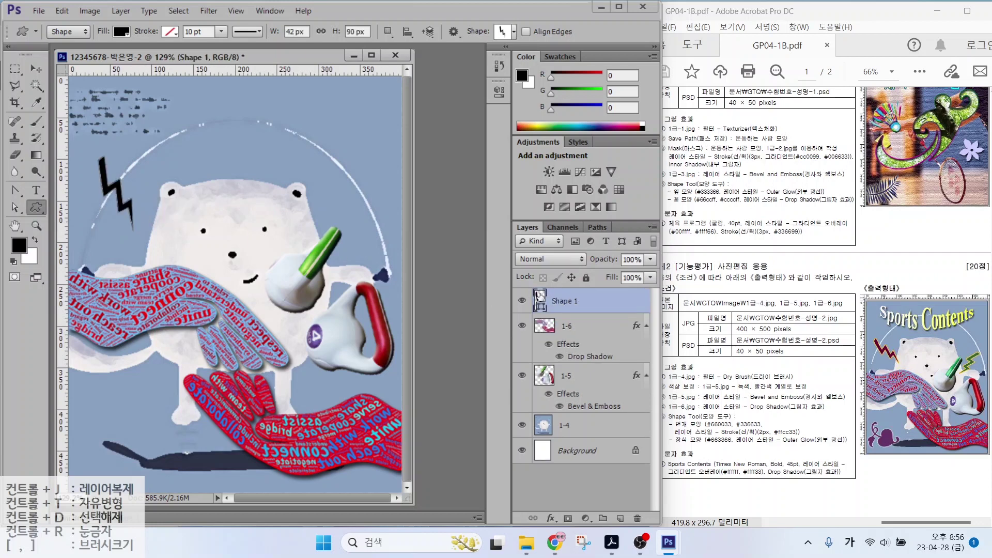
left_click(539, 296)
left_click(539, 296)
double_click(539, 296)
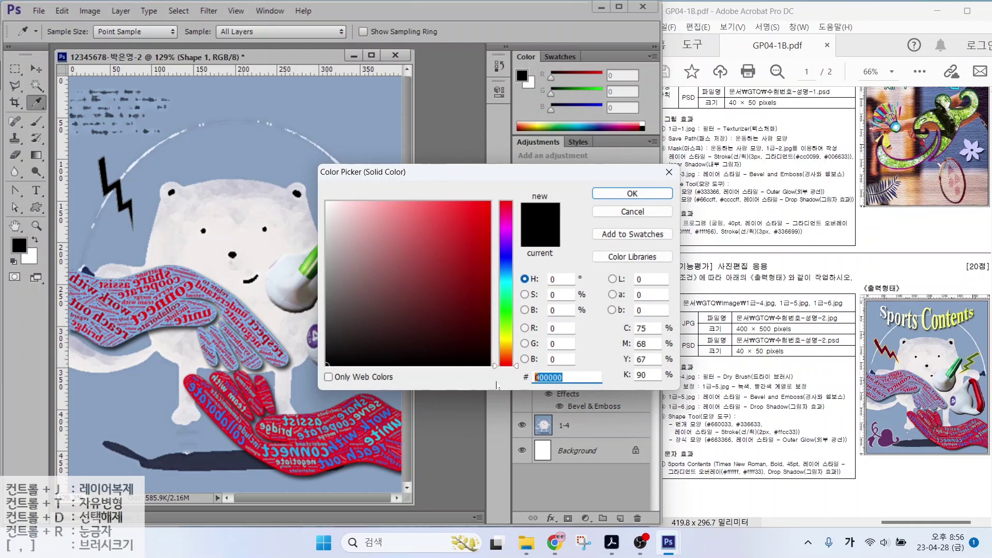
type("660033")
key("Return")
Add a 2 px #ffcc33 yellow Stroke to the lightning and begin tilting it
left_click(550, 518)
left_click(581, 492)
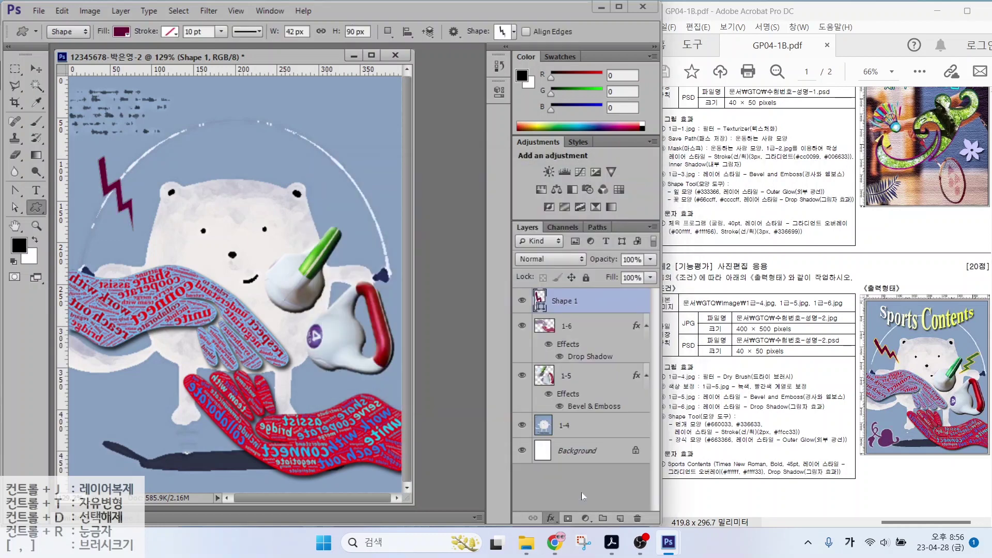
left_click(282, 184)
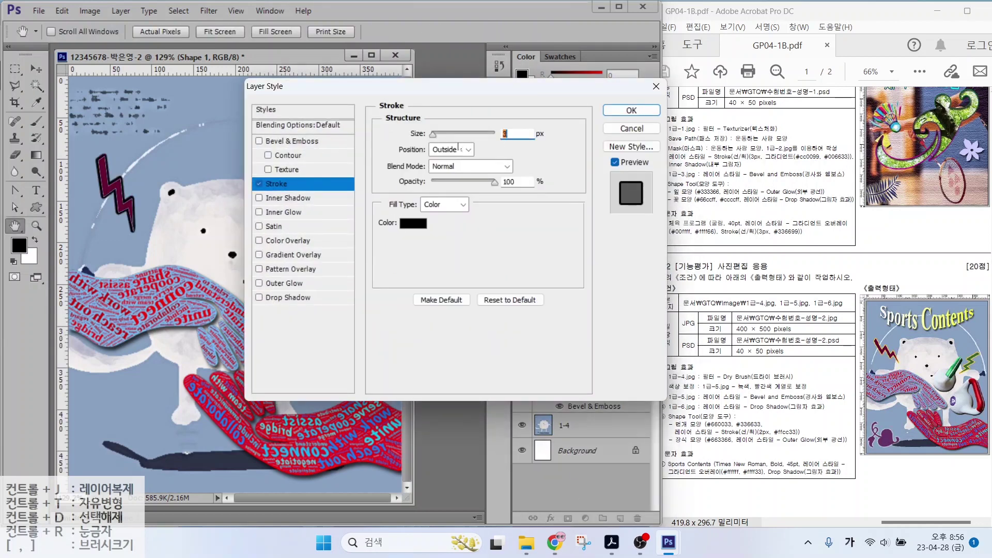
left_click(416, 225)
double_click(566, 376)
type("ffcc33")
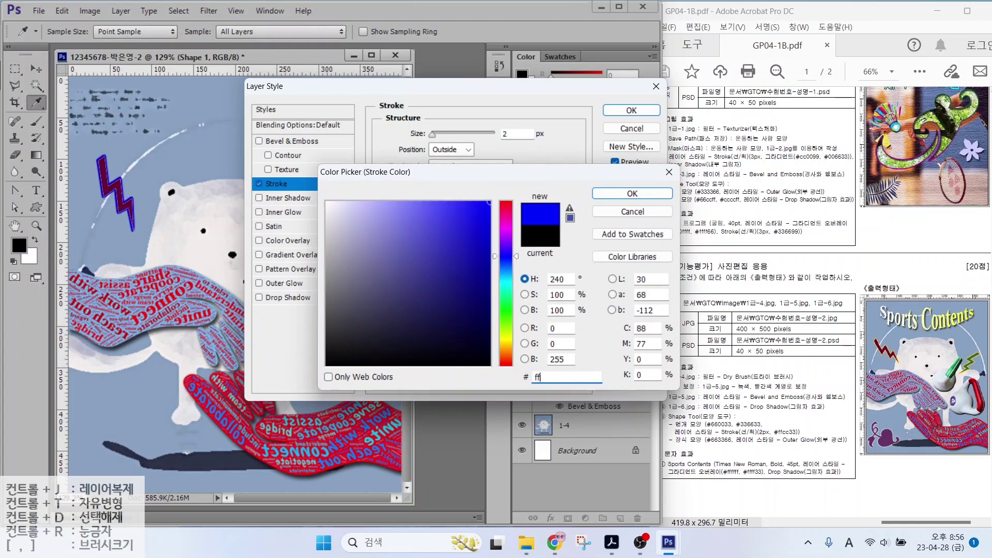
key("Return")
key("Return")
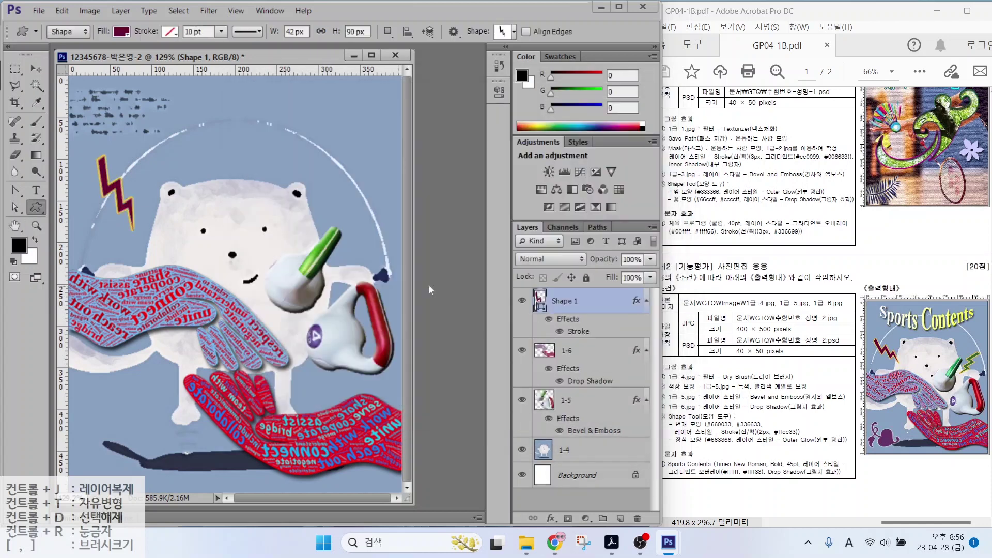
key("ctrl+t")
mouse_move(164, 232)
left_mouse_down()
mouse_move(155, 206)
mouse_move(133, 210)
mouse_move(143, 219)
left_mouse_up()
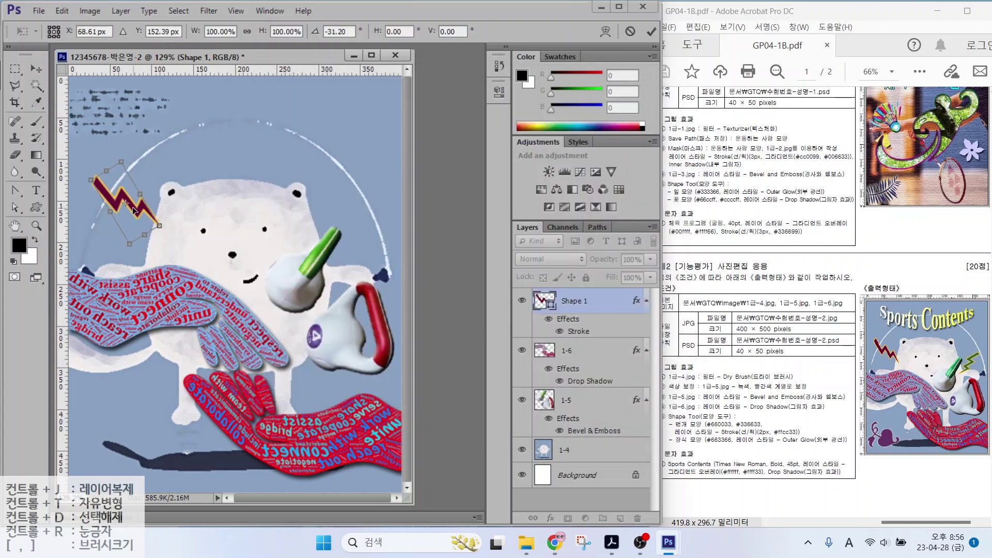
Commit the lightning's tilt, duplicate it, and move the copy beside the tube rotated about 95°
key("Return")
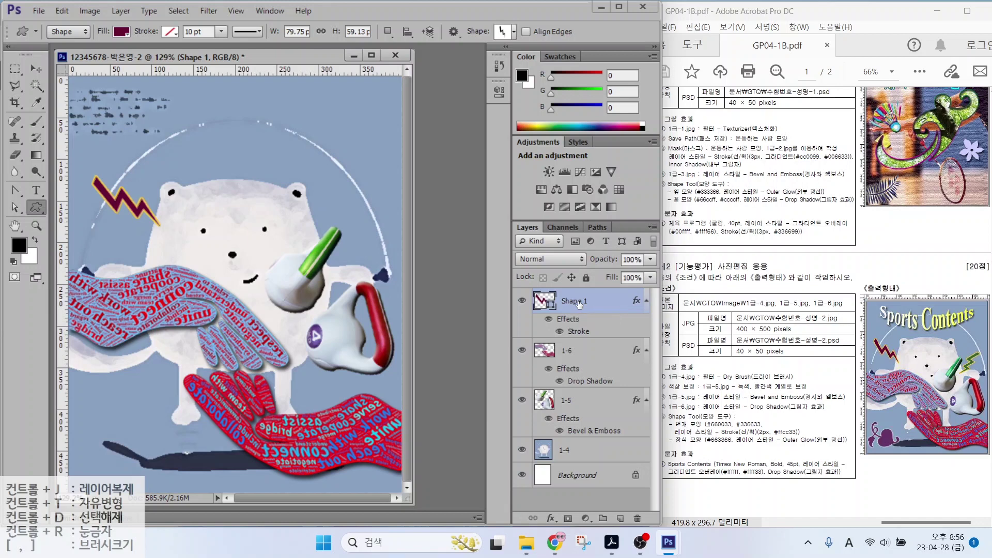
key("ctrl+j")
mouse_move(602, 333)
left_mouse_down()
mouse_move(543, 322)
mouse_move(605, 323)
left_mouse_up()
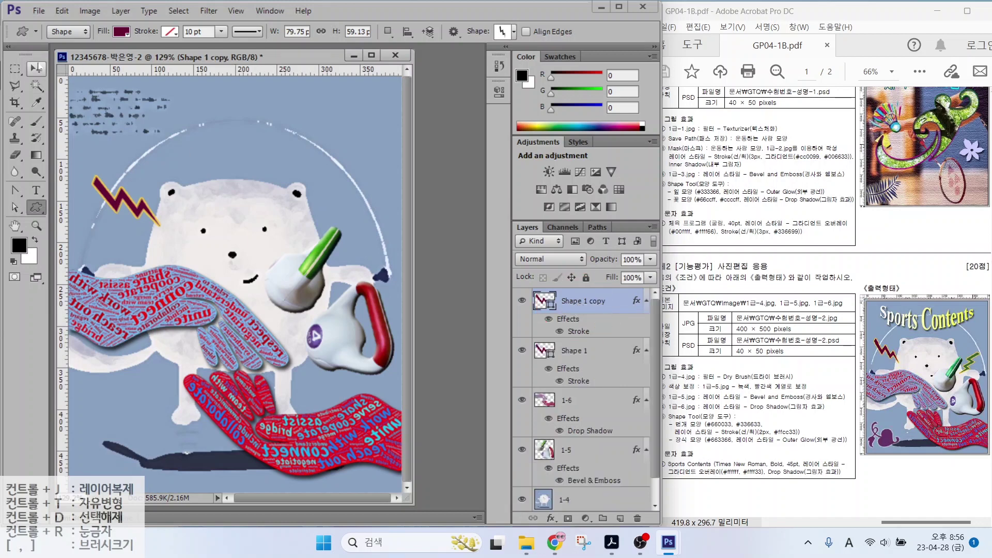
left_click(36, 68)
left_click_drag(120, 203, 338, 224)
key("ctrl+t")
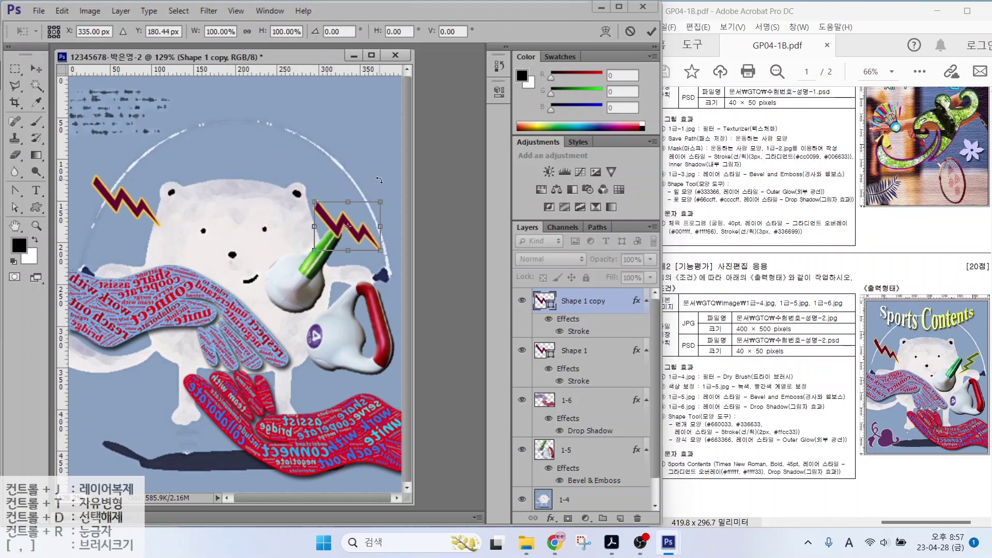
left_click_drag(382, 179, 372, 224)
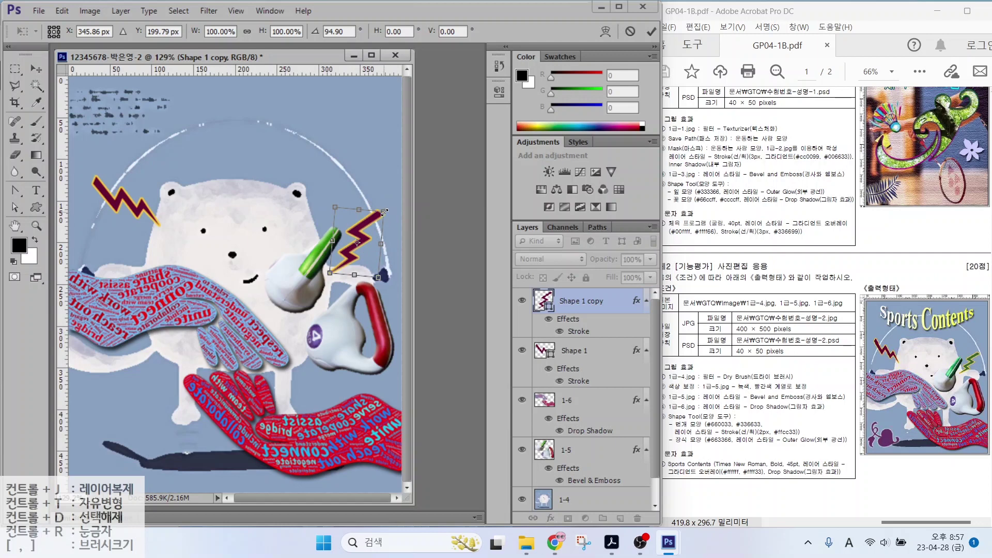
key("Return")
Refill the copied lightning bolt with #336633 green
double_click(543, 300)
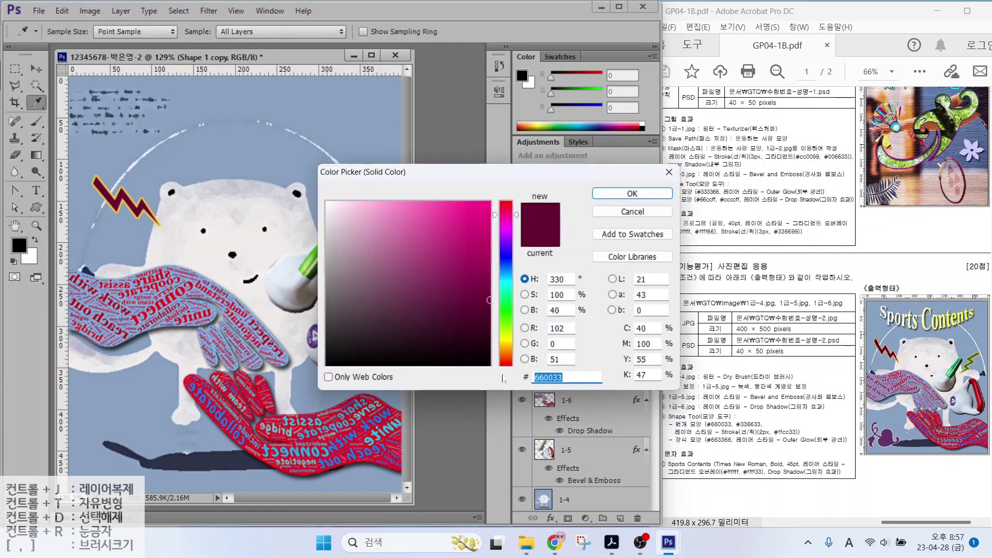
type("336633")
key("Return")
key("u")
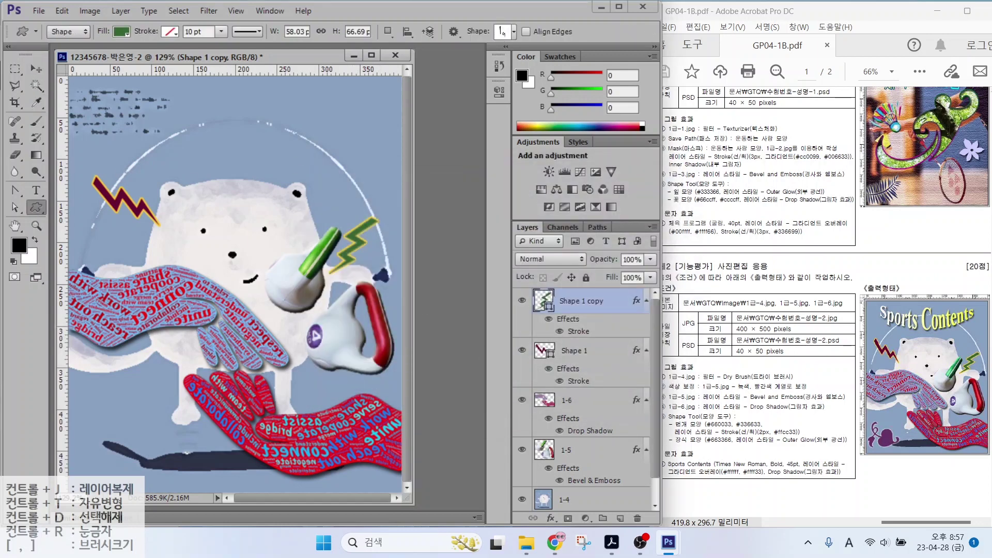
right_click(527, 227)
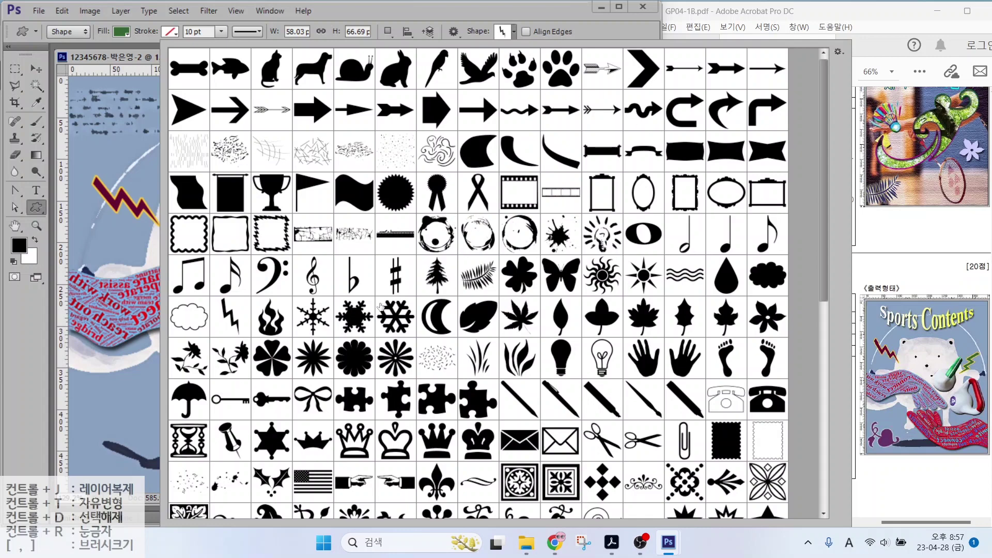
Draw the leafy vine ornament at the lower left and fill it #663366
scroll(380, 306, "down", 4)
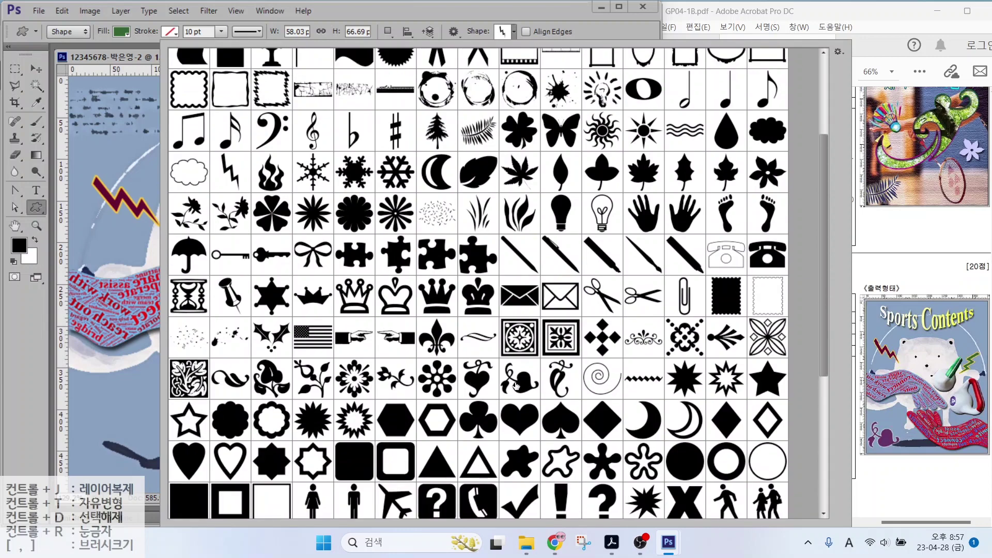
double_click(515, 385)
mouse_move(92, 414)
left_mouse_down()
mouse_move(181, 445)
mouse_move(167, 476)
left_mouse_up()
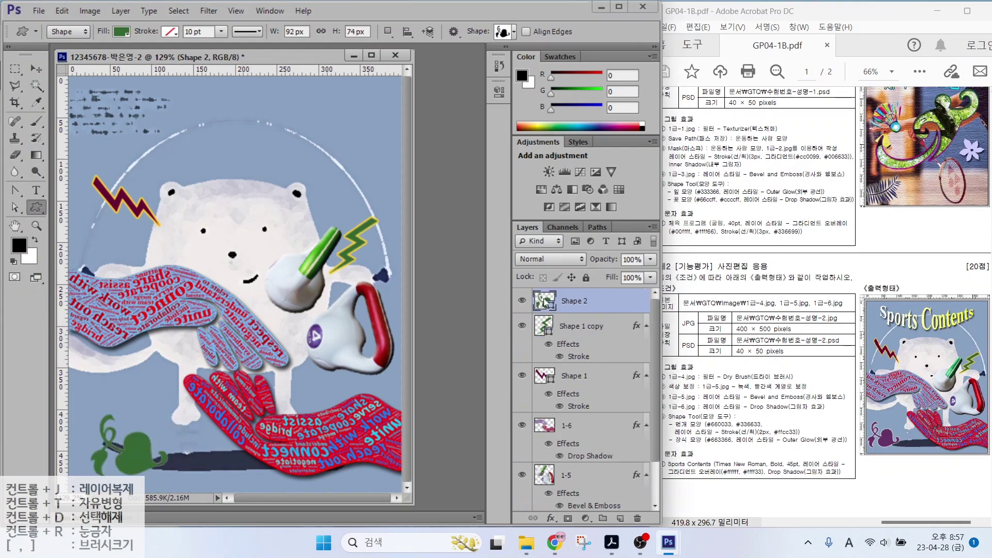
double_click(545, 302)
type("663366")
key("Return")
Give the ornament an Outer Glow and rotate it about 15° into the corner
left_click(551, 518)
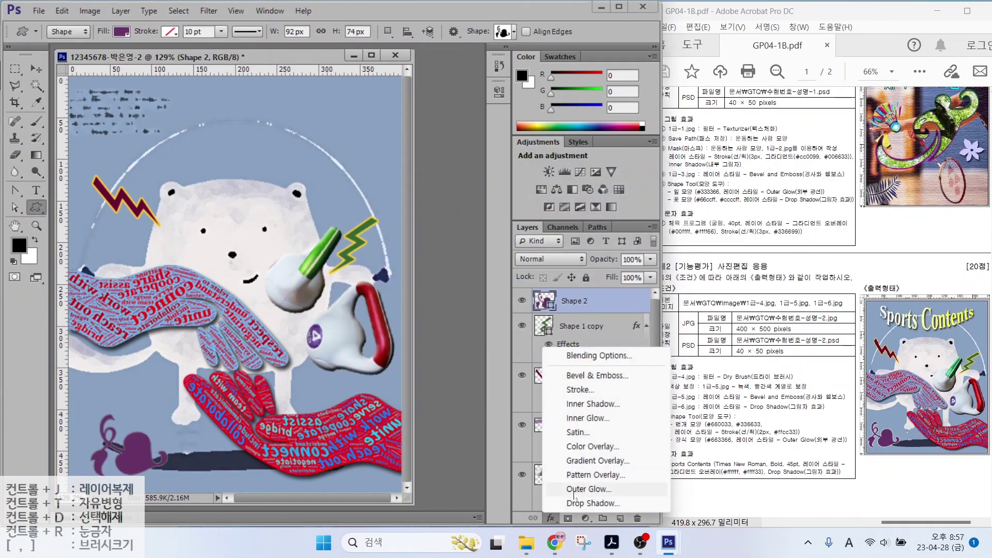
left_click(575, 490)
left_click(636, 108)
key("ctrl+t")
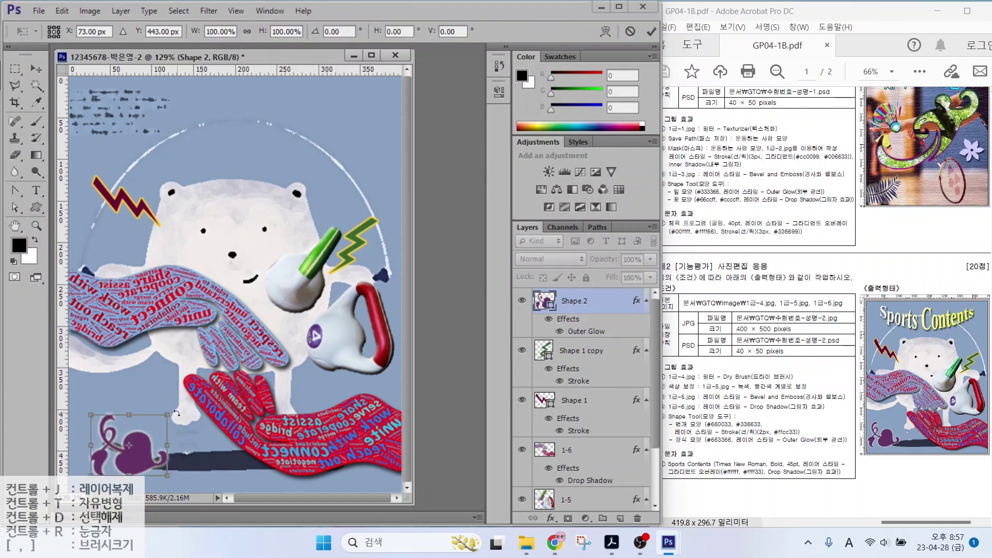
left_click_drag(177, 413, 170, 439)
left_click_drag(128, 466, 122, 472)
left_click_drag(175, 428, 179, 429)
key("Return")
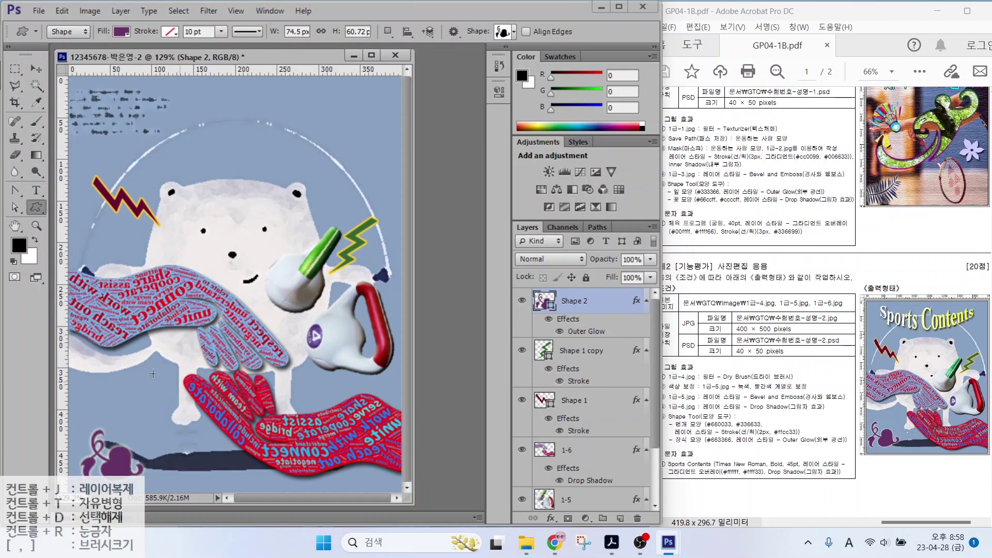
Type 'Sports Contents' near the top of the picture in Times New Roman
left_click(39, 191)
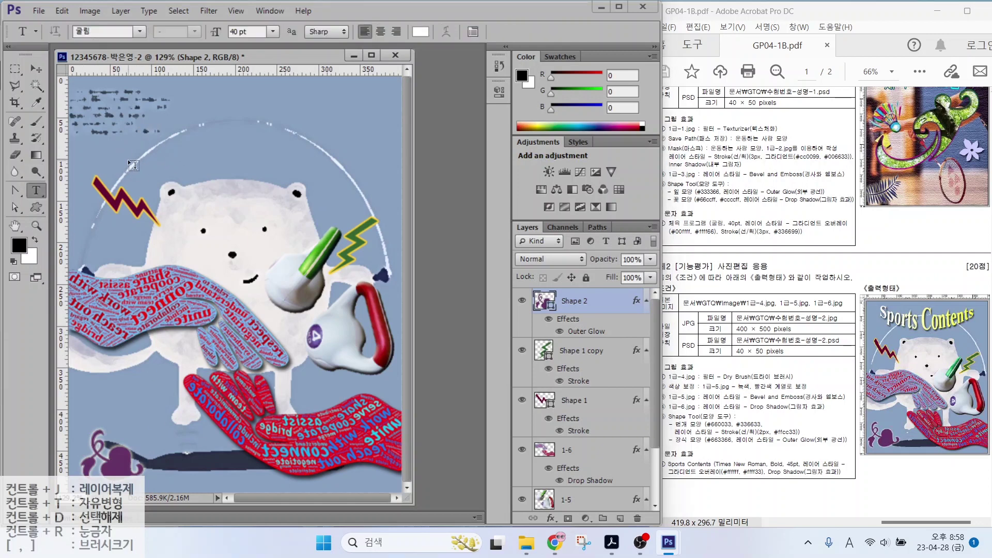
left_click(128, 159)
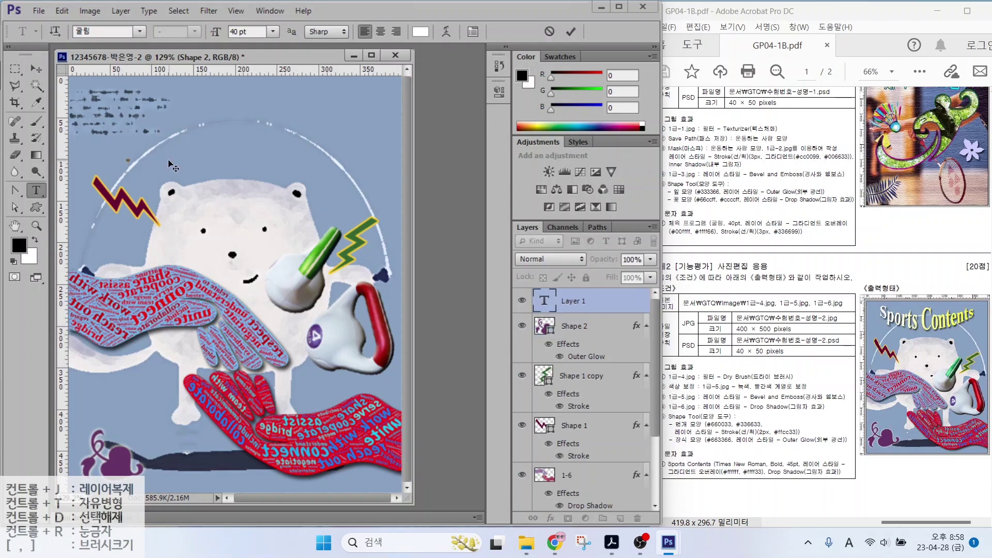
type("Sports Contents")
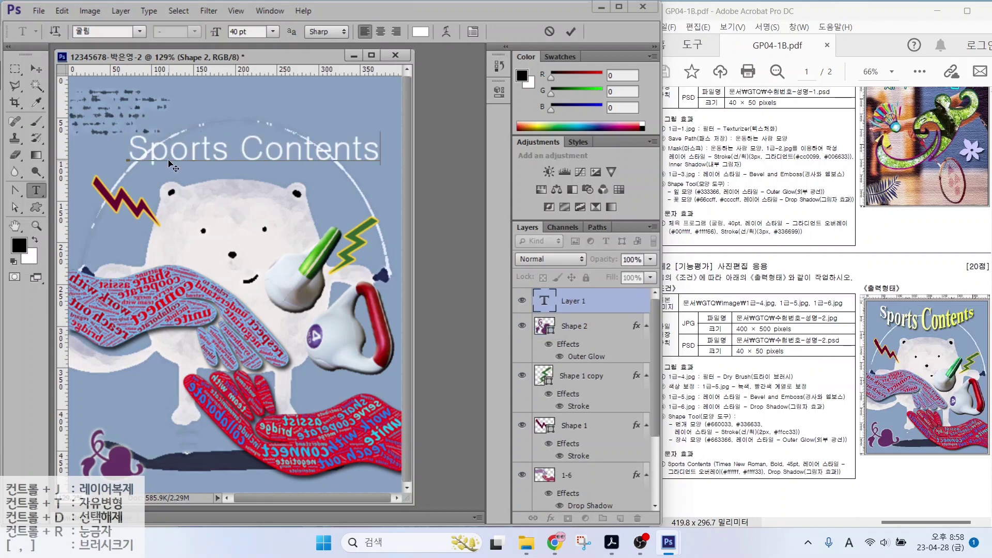
left_click(137, 32)
left_click_drag(313, 56, 312, 440)
left_click(129, 164)
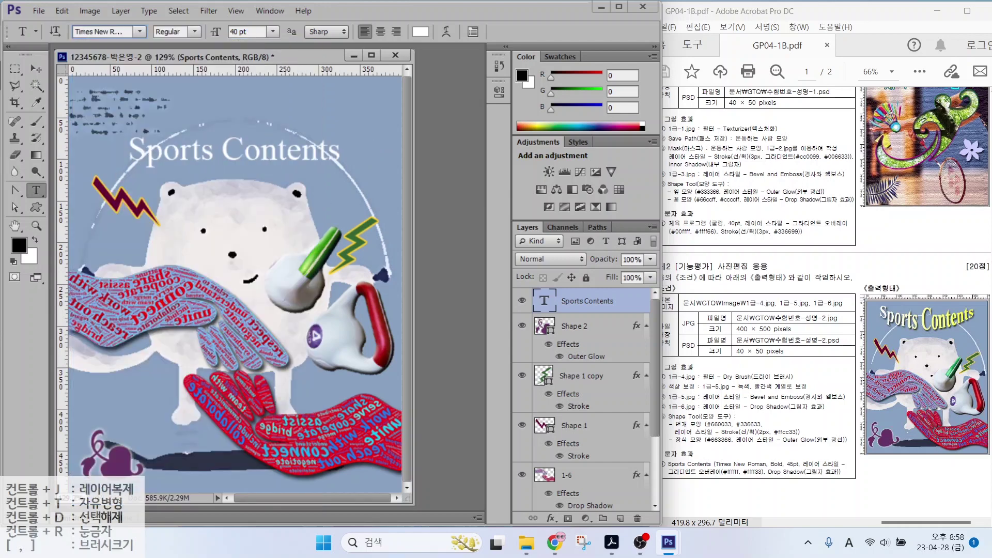
Make the title Bold at 45 pt and add a Gradient Overlay
left_click(195, 32)
left_click(170, 39)
double_click(243, 32)
type("45")
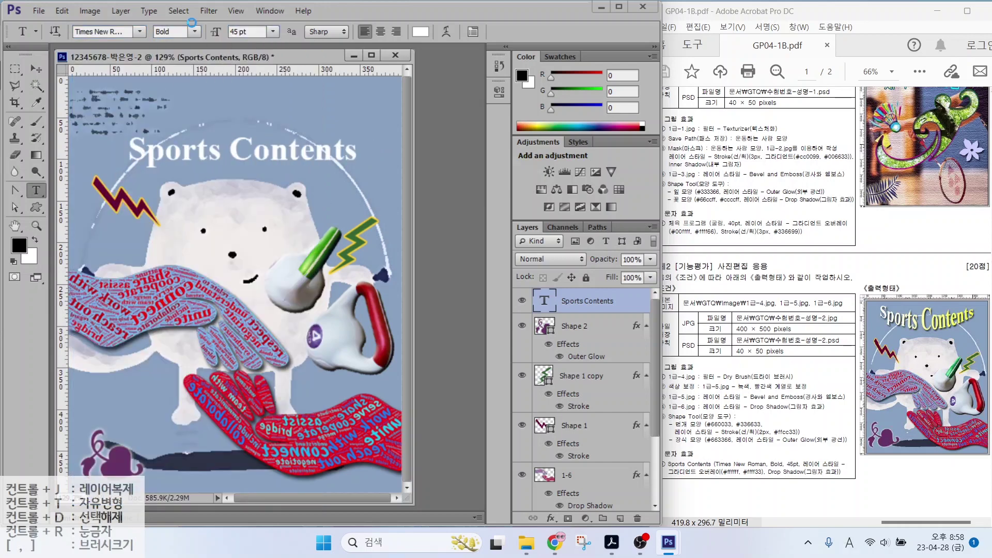
key("Return")
left_click(551, 518)
left_click(556, 470)
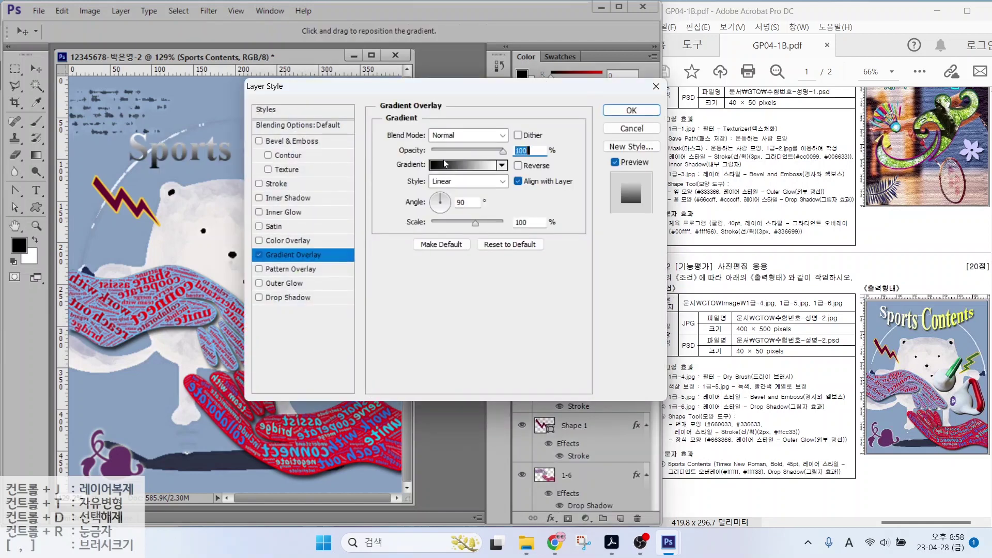
Set the title's gradient stops to #ffffff white and #ffff33 yellow
left_click(449, 165)
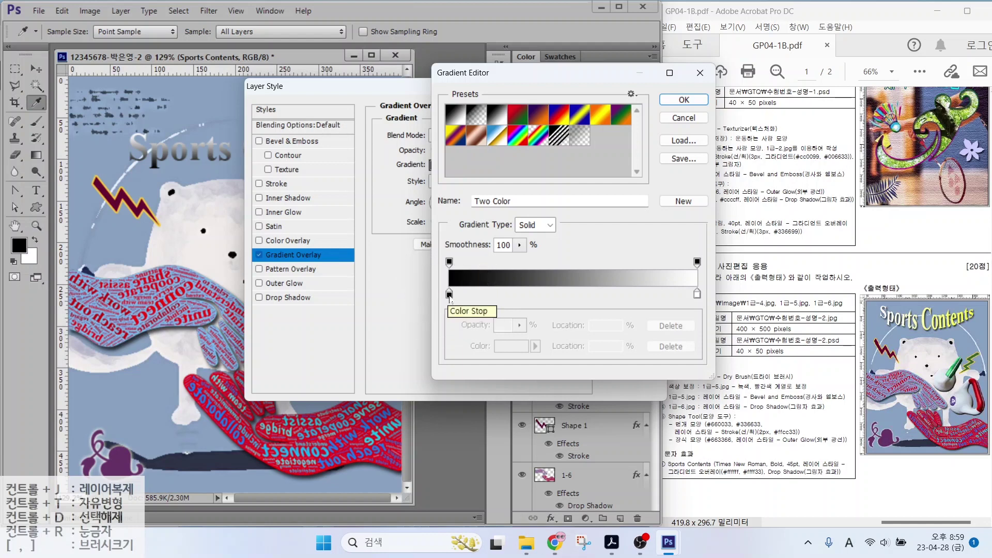
left_click(449, 296)
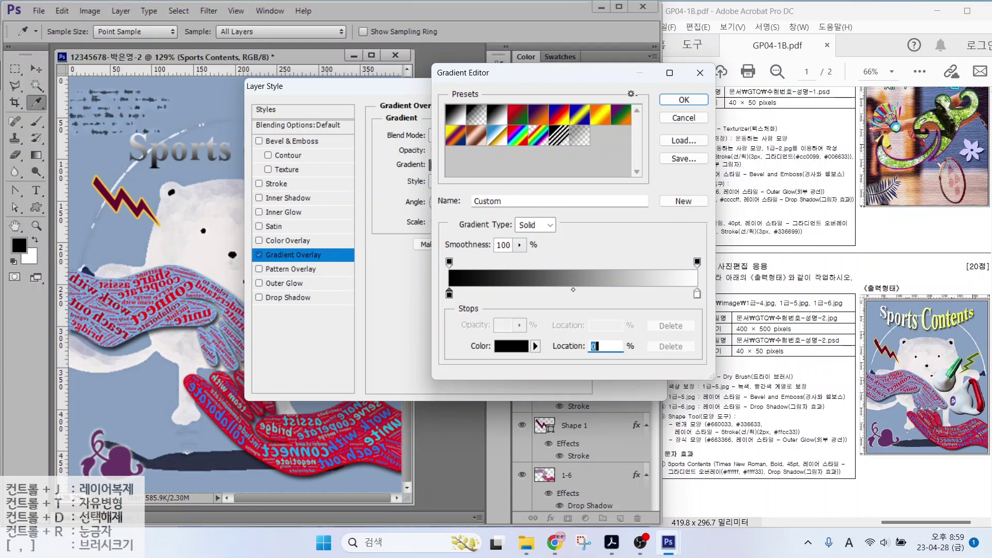
double_click(447, 295)
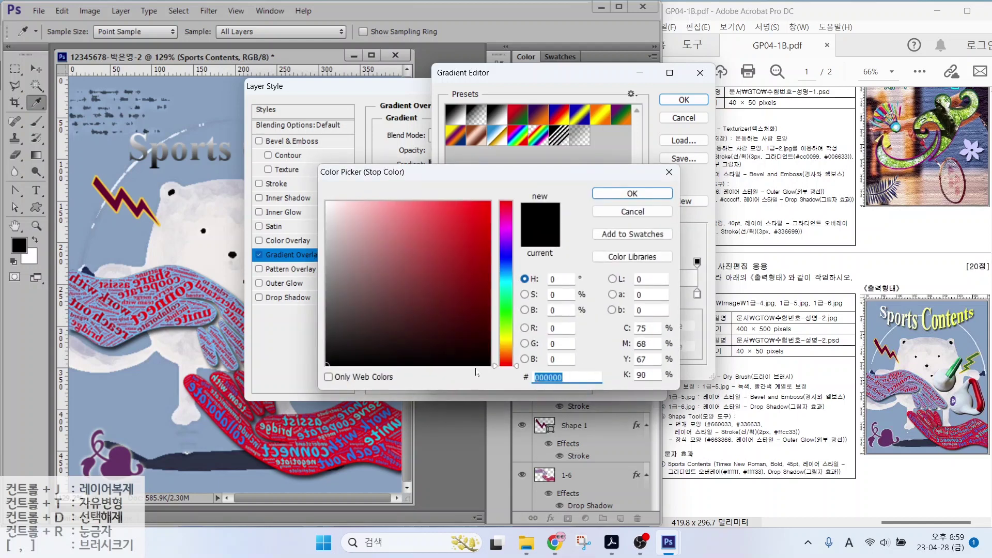
type("ffffff")
left_click(611, 194)
double_click(697, 295)
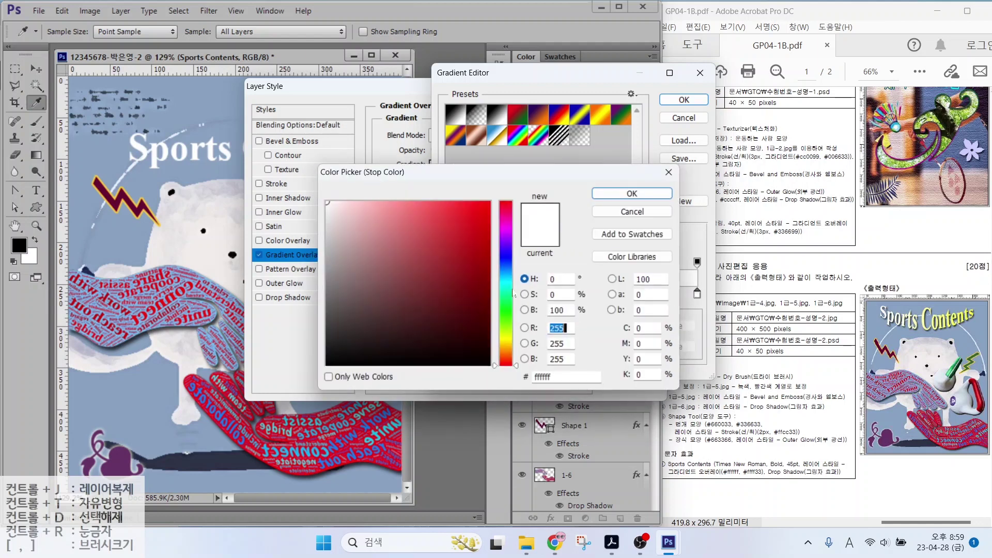
type("ffff33")
key("Return")
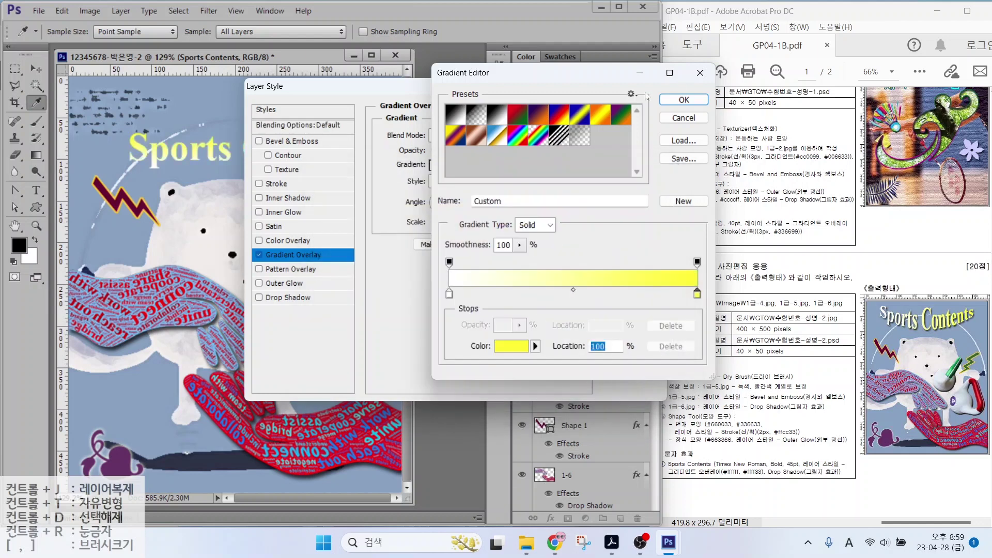
key("Return")
Add a Drop Shadow to the title, apply the styles, and recheck the gradient overlay
left_click(288, 298)
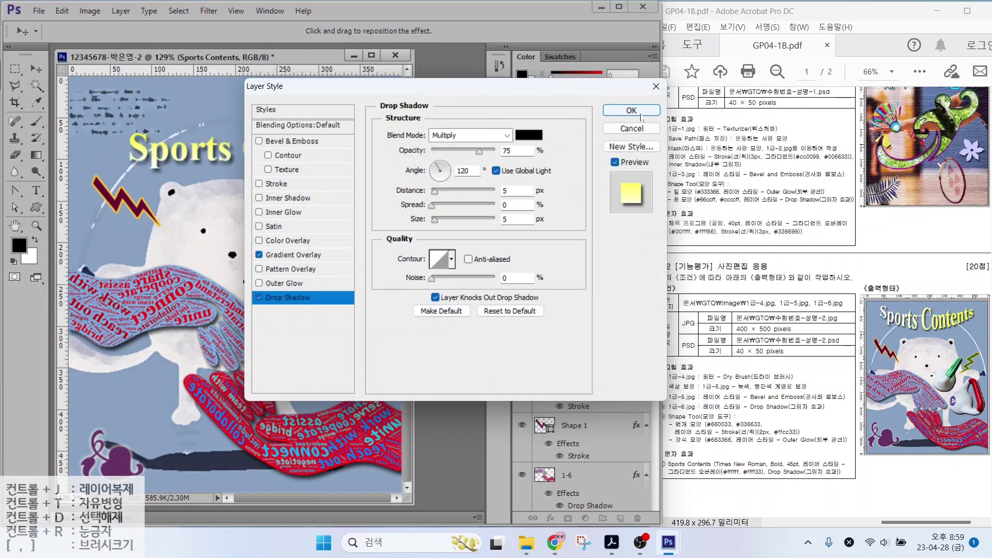
key("Return")
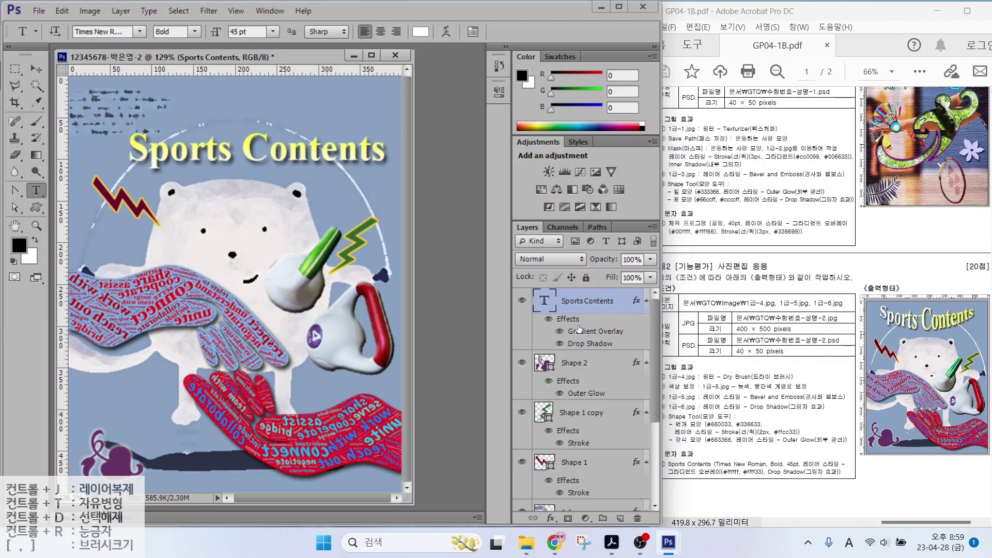
double_click(579, 331)
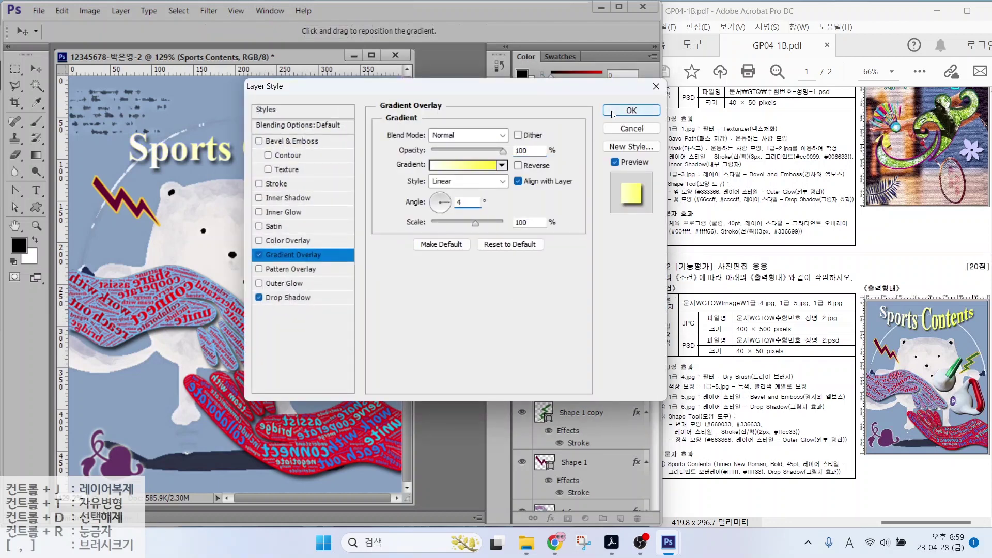
left_click(612, 113)
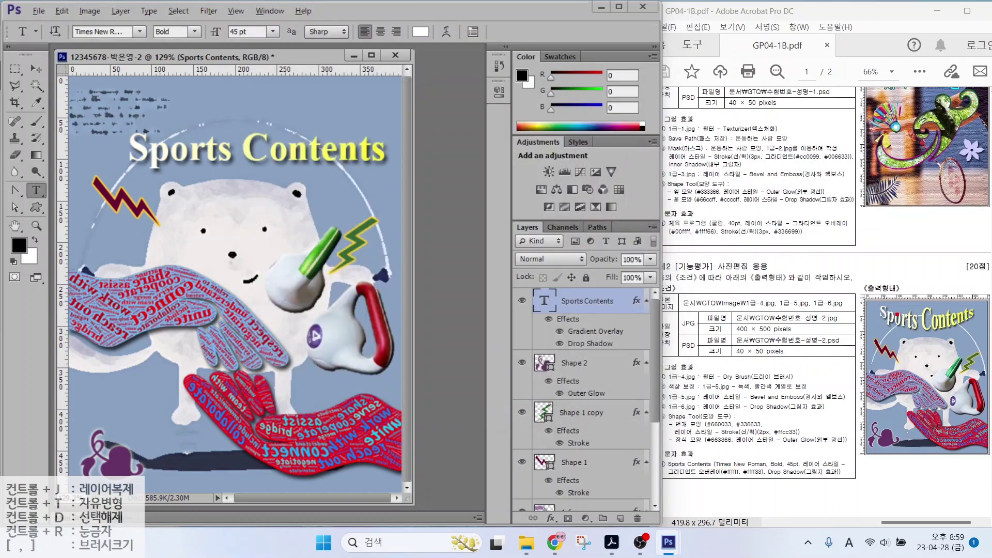
mouse_move(875, 318)
left_mouse_down()
mouse_move(932, 336)
mouse_move(971, 323)
left_mouse_up()
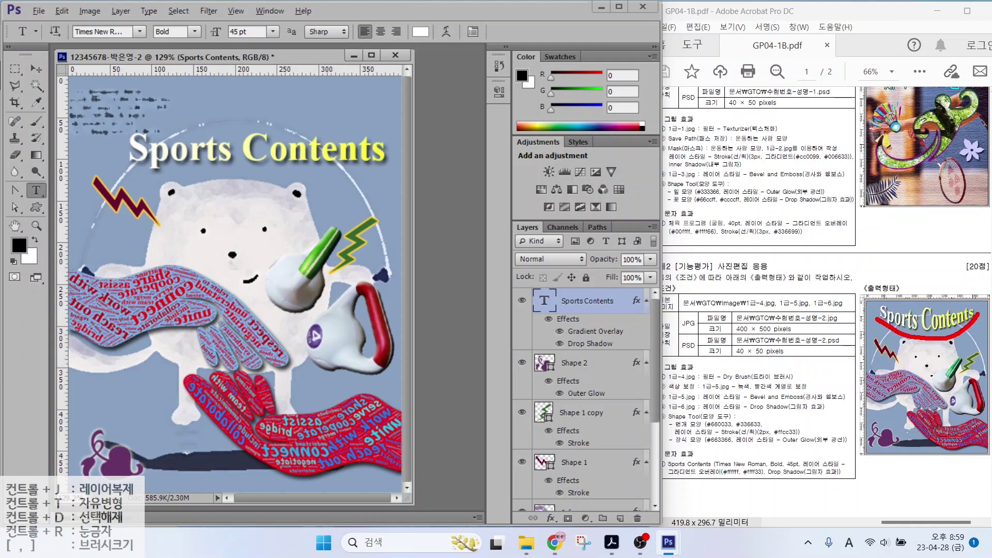
Warp the Sports Contents title with the Arc Lower style at Bend +50
key("Escape")
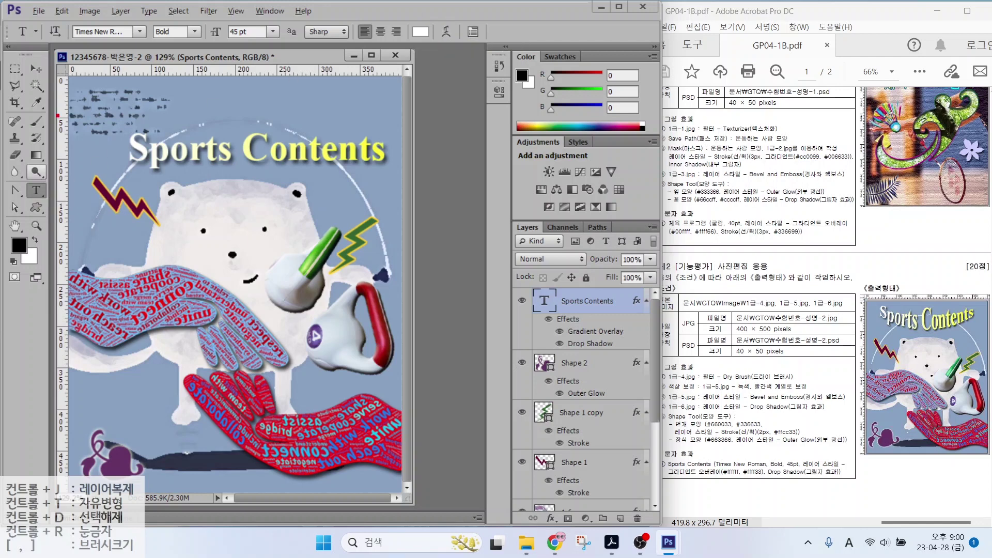
mouse_move(45, 6)
left_mouse_down()
mouse_move(209, 42)
mouse_move(480, 41)
mouse_move(427, 38)
mouse_move(441, 24)
mouse_move(455, 40)
left_mouse_up()
key("Escape")
left_click(448, 33)
left_click(501, 190)
left_click(478, 302)
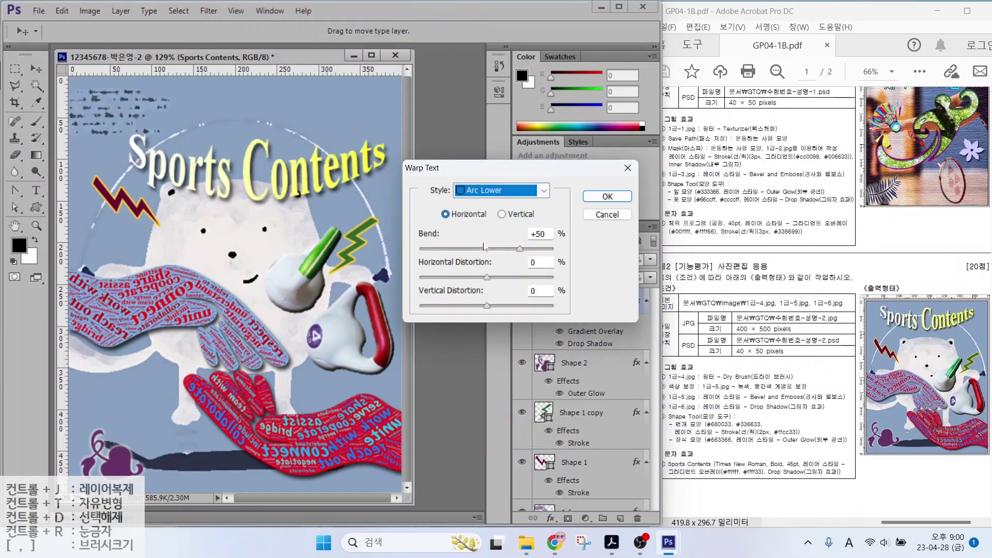
left_click(607, 196)
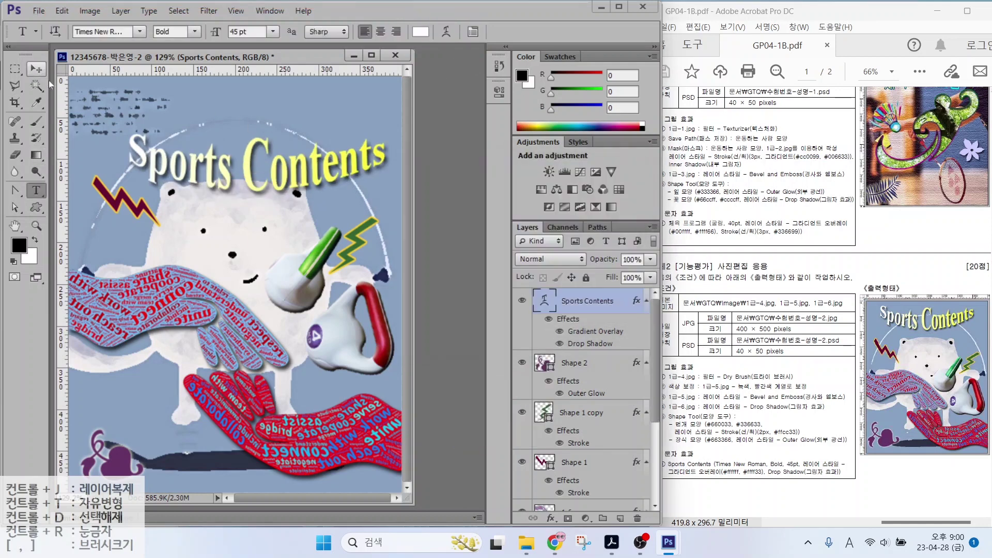
Move the arched title up and left toward the top-left of the image
left_click_drag(195, 174, 175, 141)
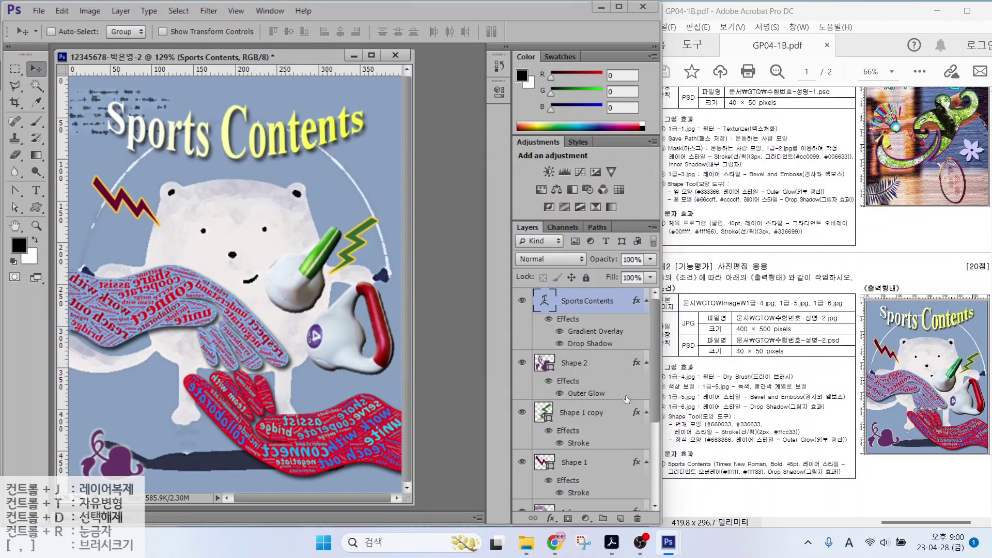
left_click_drag(656, 364, 655, 432)
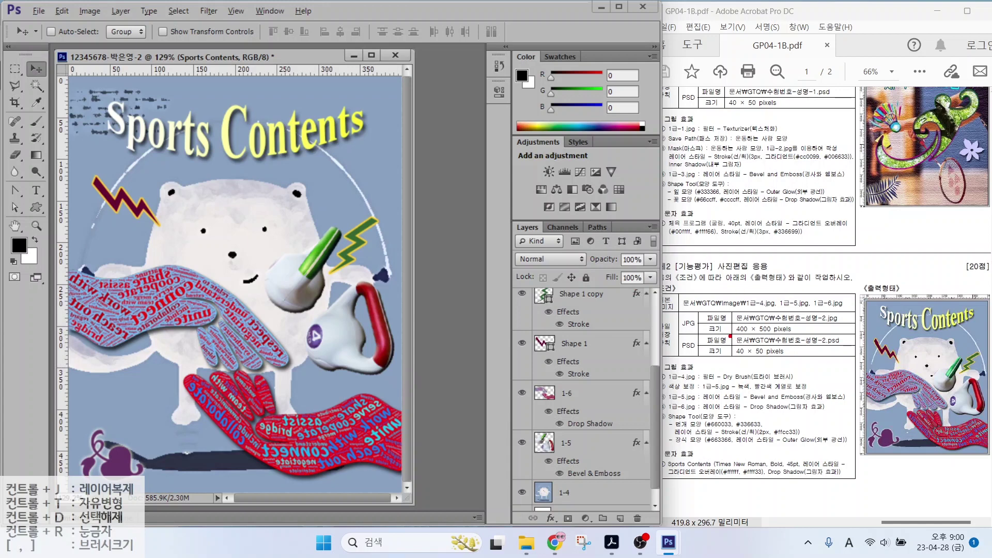
left_click_drag(730, 336, 831, 335)
mouse_move(695, 335)
left_mouse_down()
mouse_move(668, 331)
mouse_move(675, 318)
mouse_move(699, 324)
left_mouse_up()
left_click_drag(737, 357, 789, 357)
left_click_drag(699, 356, 703, 337)
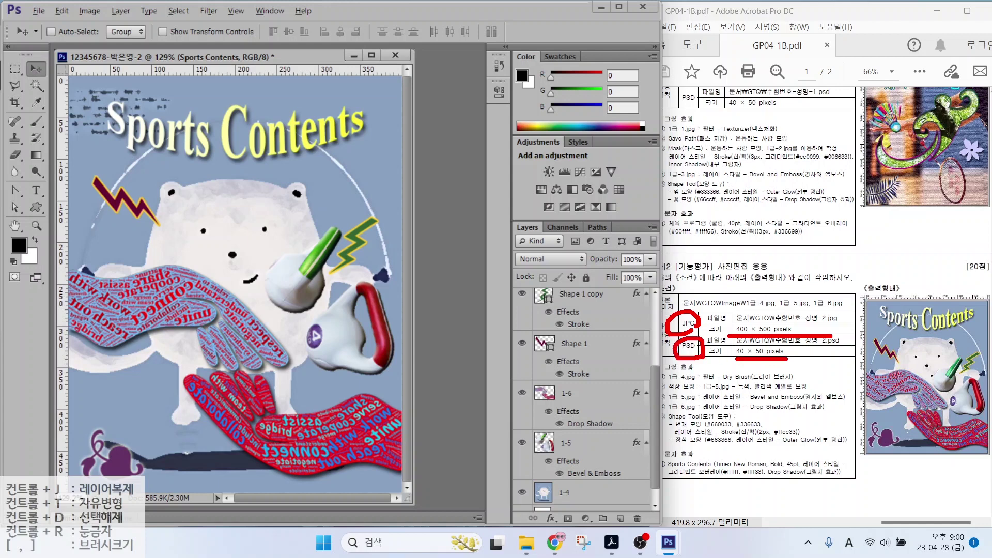
key("Escape")
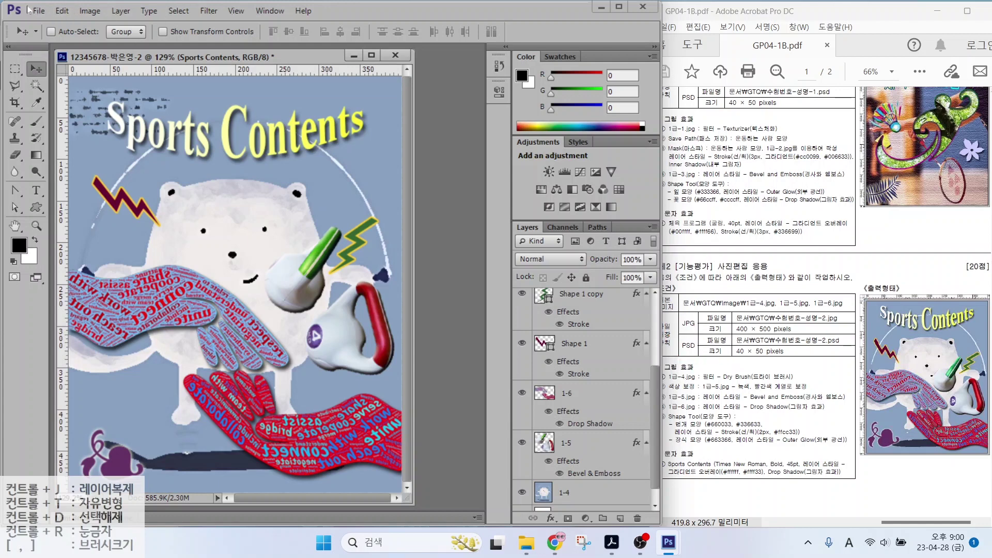
Save the composite as a maximum-quality (12) JPEG in the GTQ folder
left_click(37, 10)
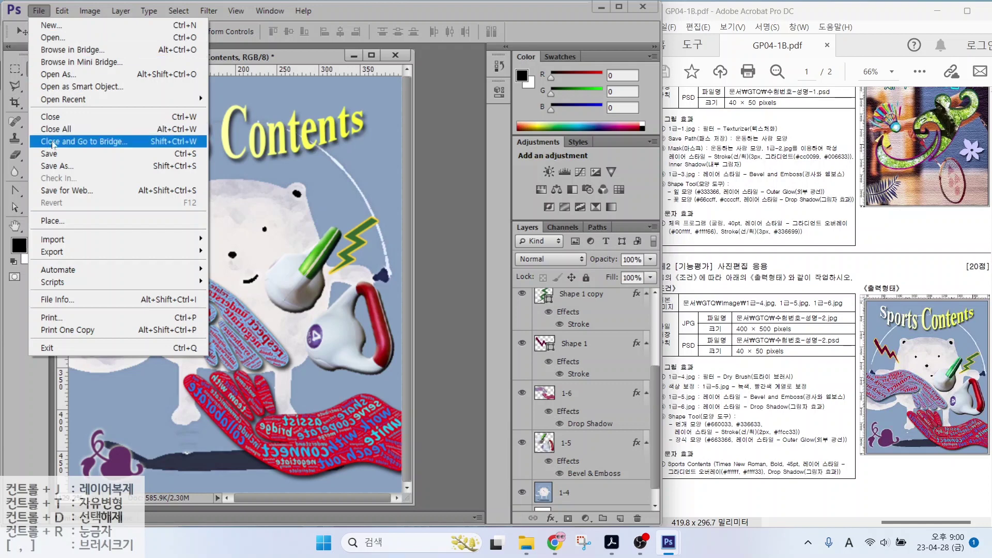
left_click(54, 166)
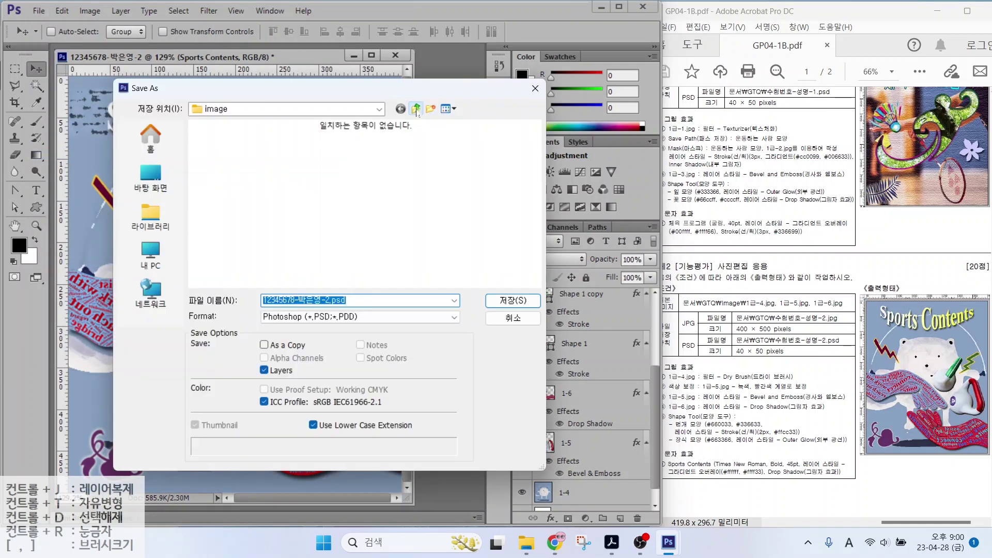
left_click(416, 109)
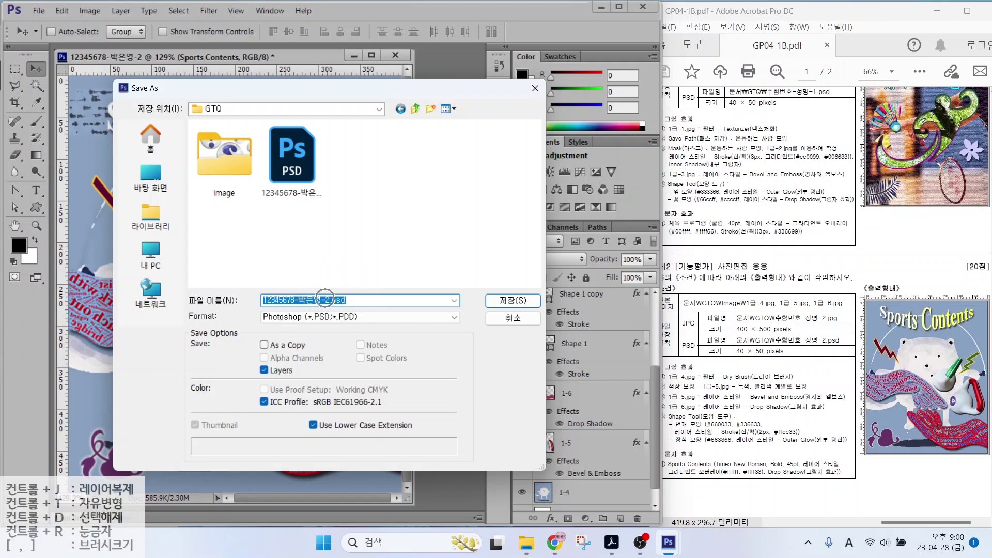
left_click(304, 319)
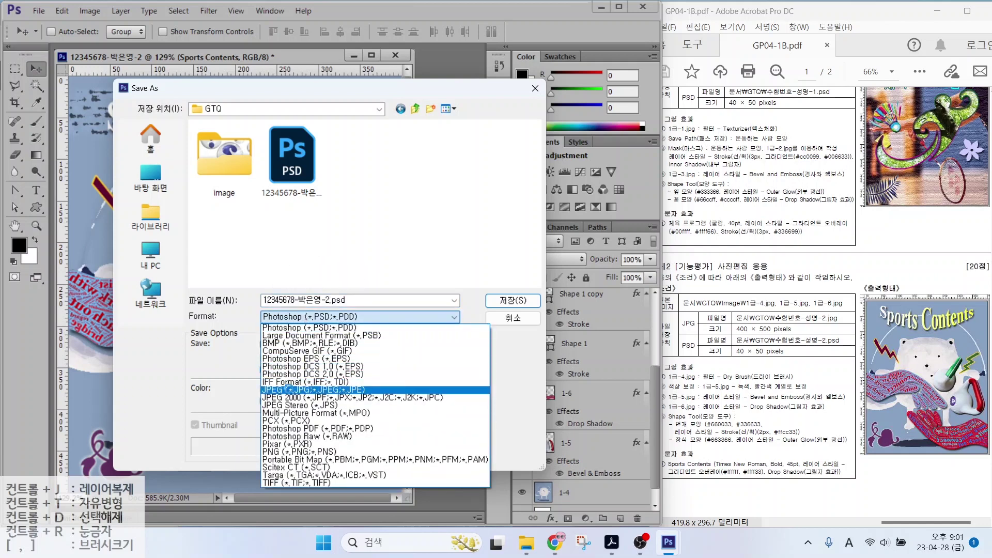
left_click(290, 390)
left_click(499, 302)
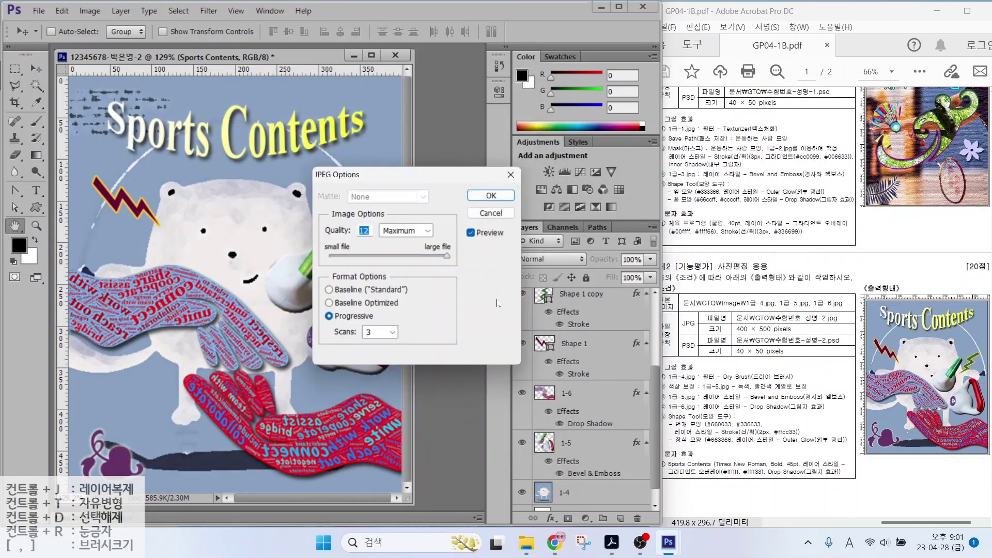
left_click(494, 194)
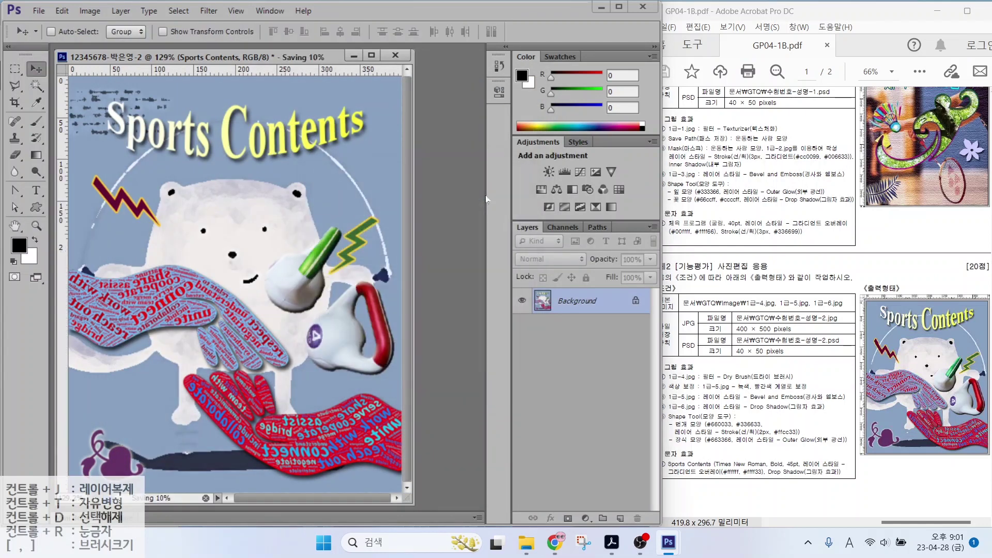
Resize the image to 40 × 50 pixels with Image Size
left_click(79, 11)
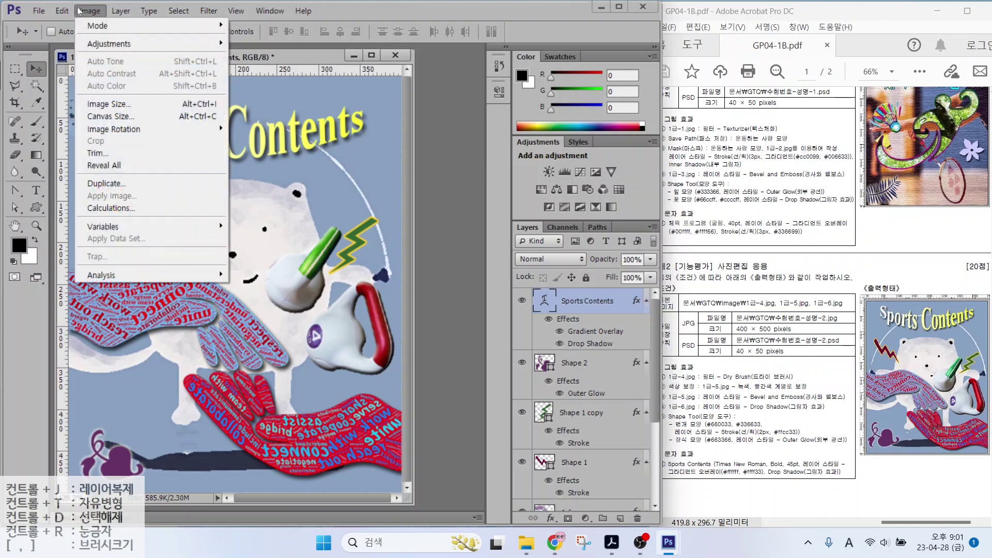
left_click(101, 105)
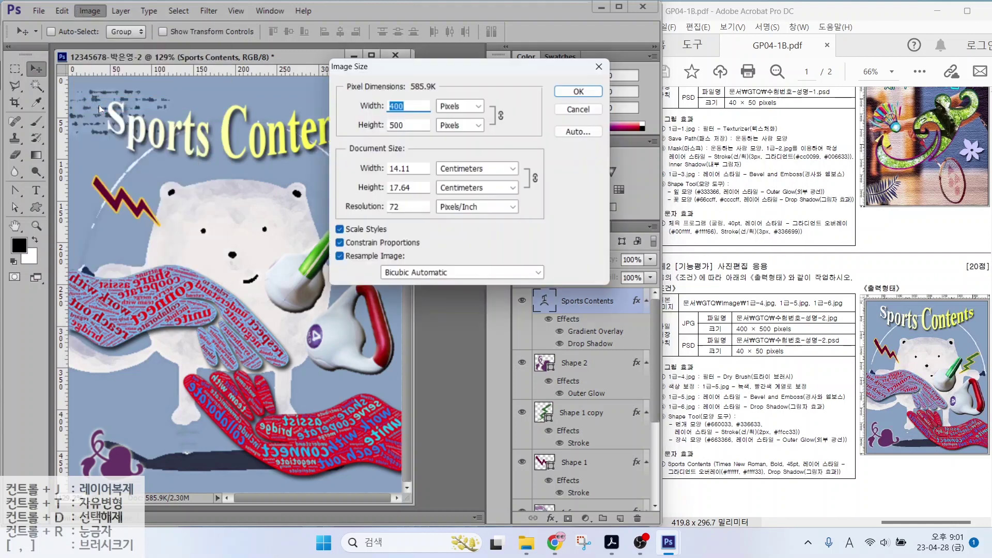
type("40")
key("Return")
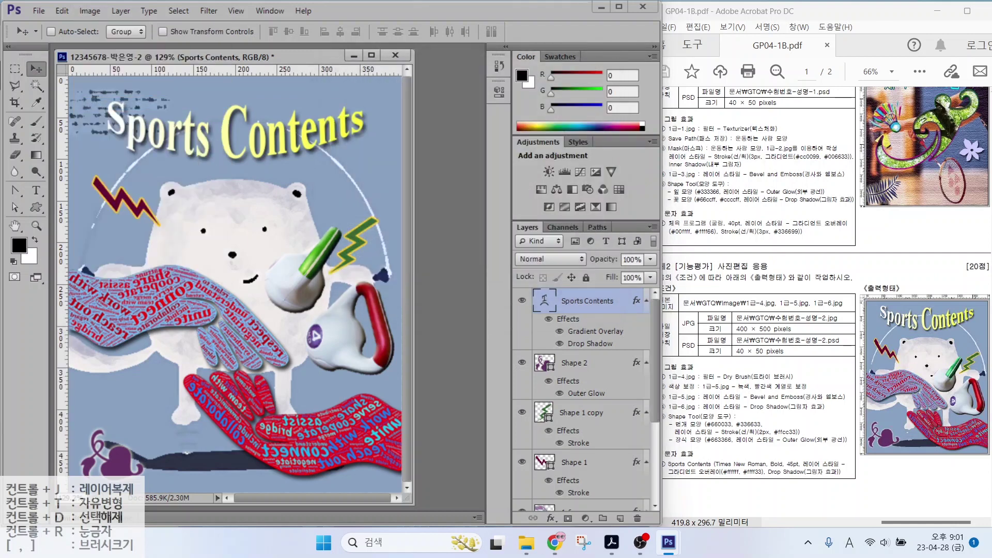
Save the resized image as a Photoshop PSD file
left_click(41, 11)
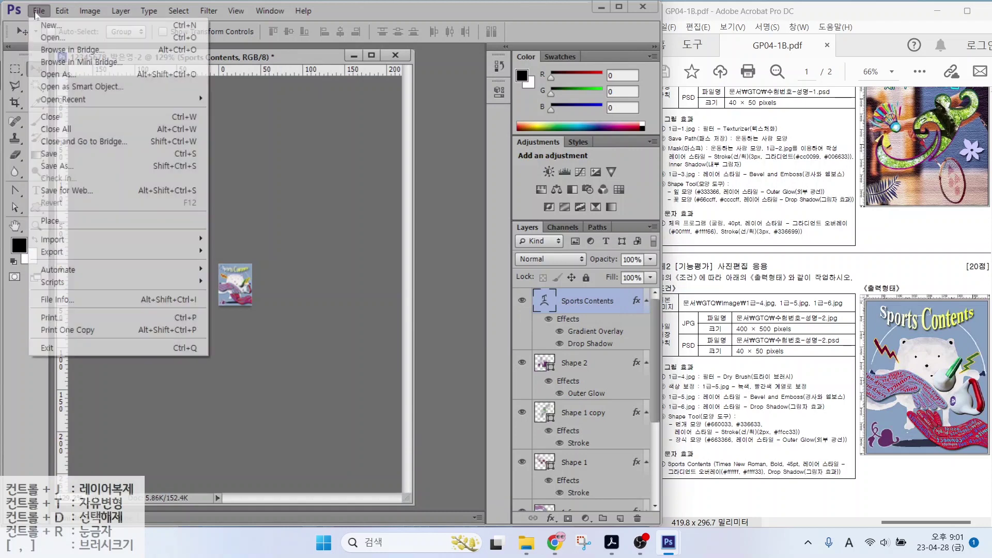
left_click(43, 155)
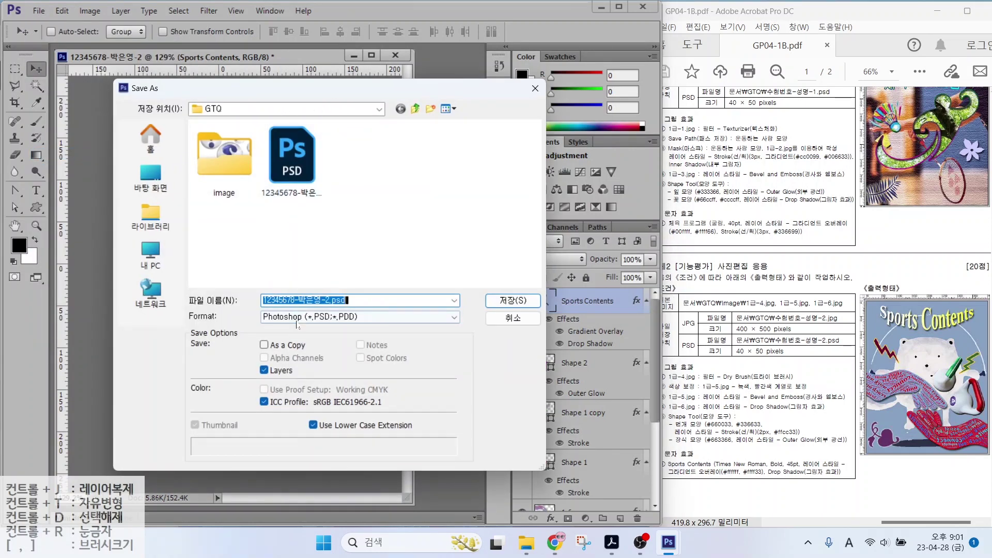
left_click(293, 318)
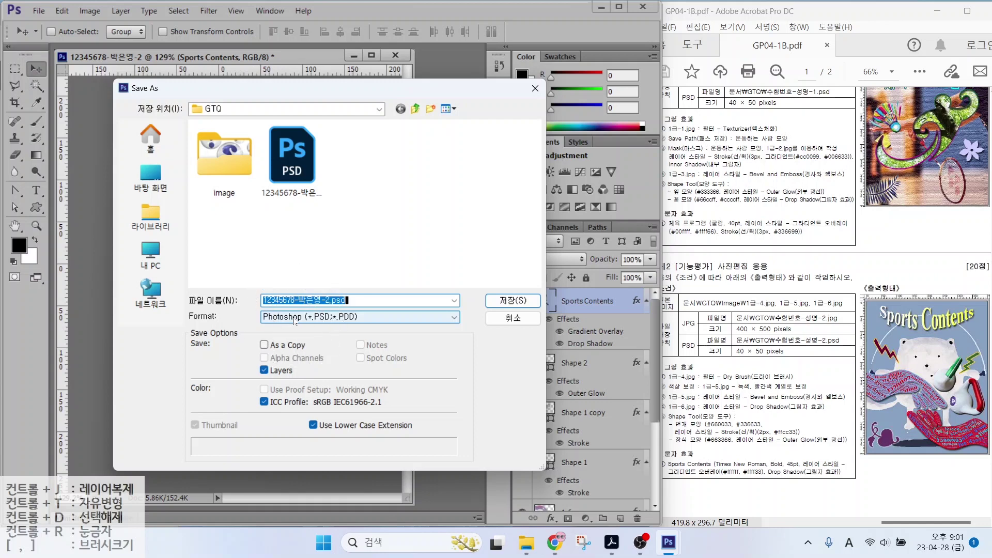
left_click(513, 302)
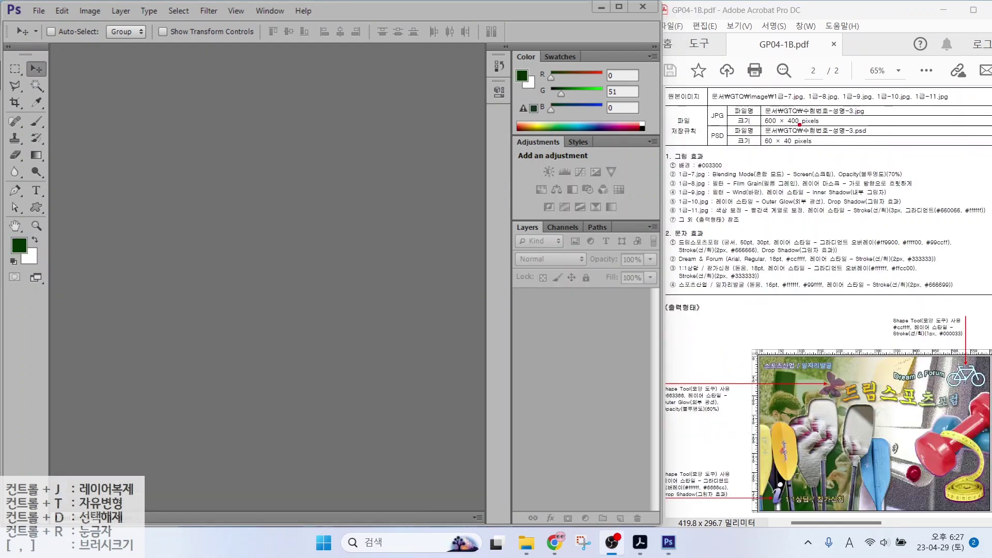
Create a new 600 × 400 pixel document for task 3, naming it with the candidate's ID number
mouse_move(758, 126)
left_mouse_down()
mouse_move(852, 128)
mouse_move(826, 126)
mouse_move(844, 127)
left_mouse_up()
key("Escape")
left_click(39, 12)
left_click(33, 26)
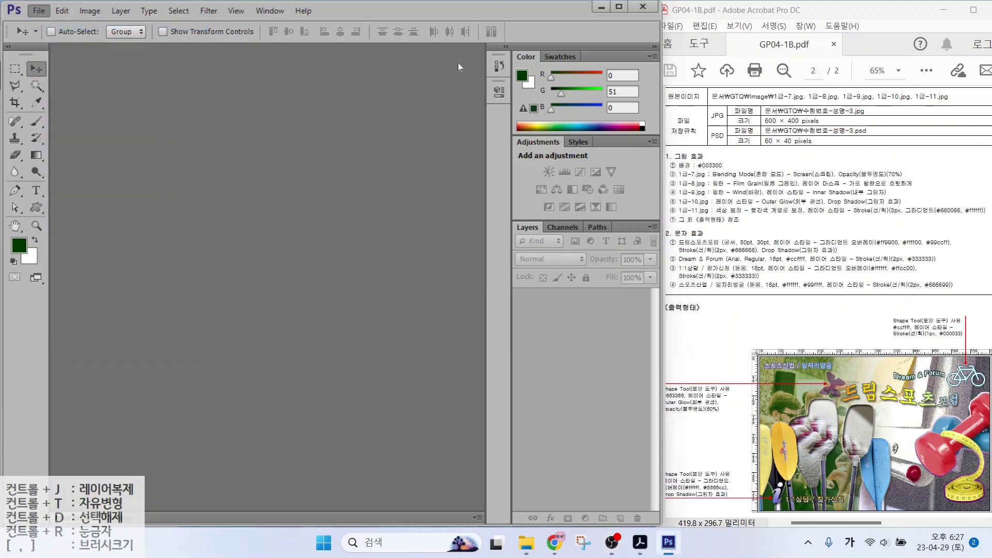
type("1234")
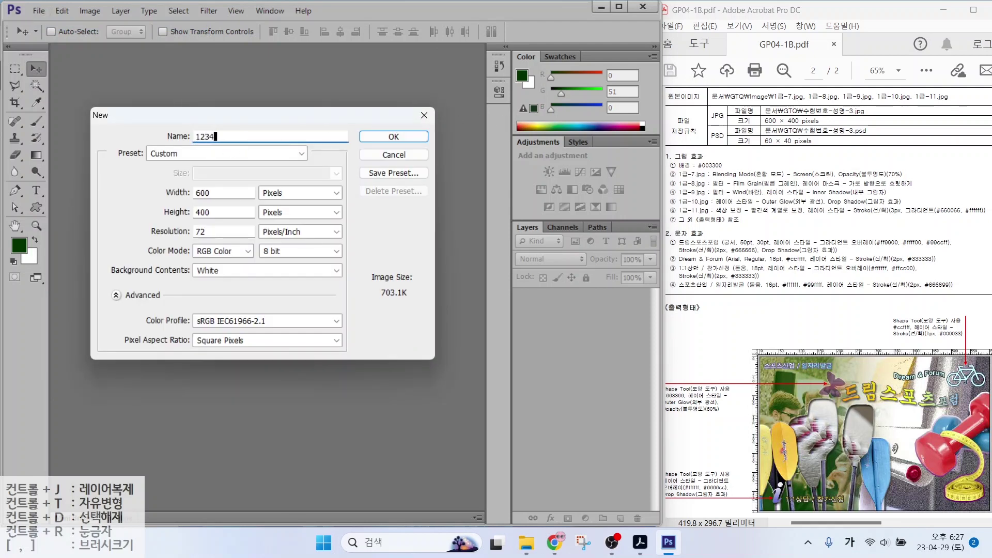
key("alt")
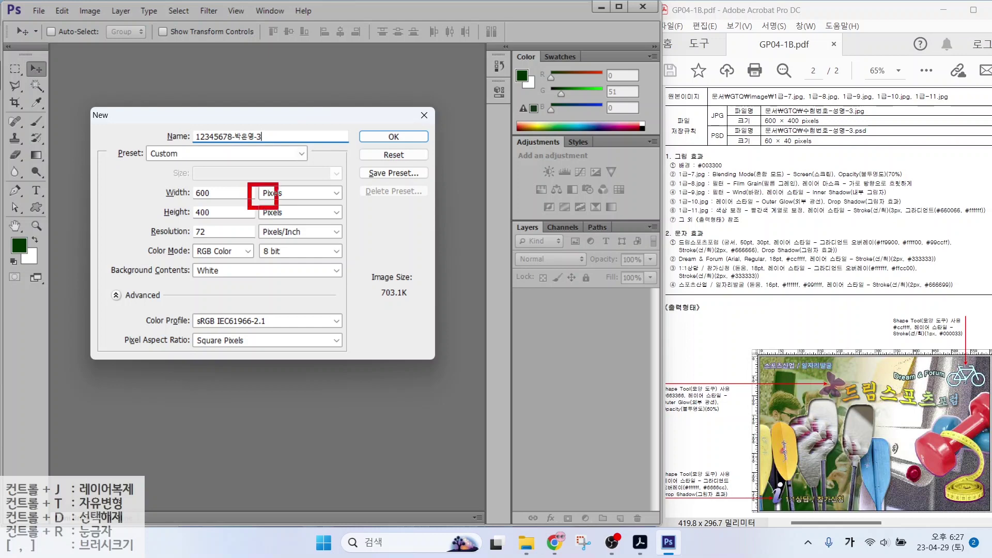
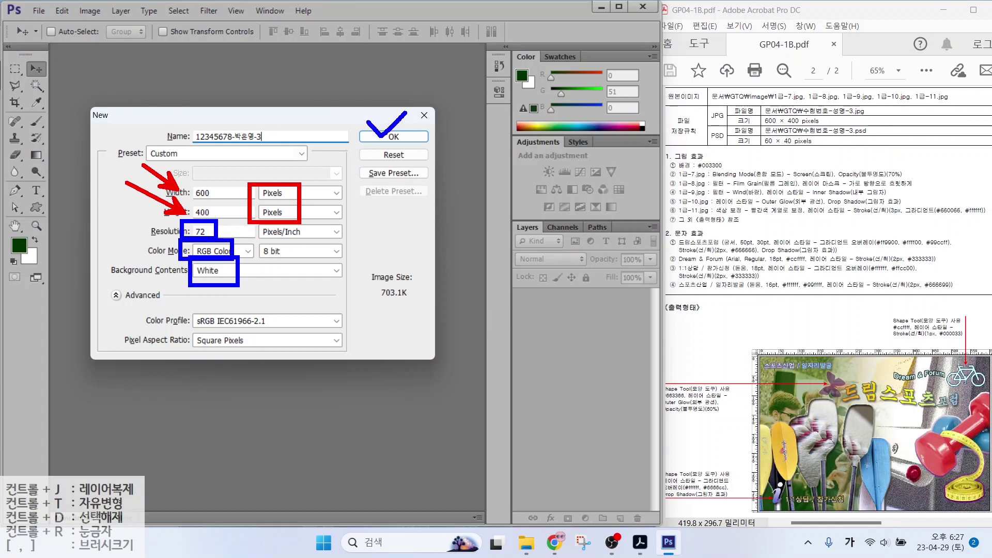
Create the blank white 600 × 400 px, 72 ppi RGB document
left_click(394, 136)
key("h")
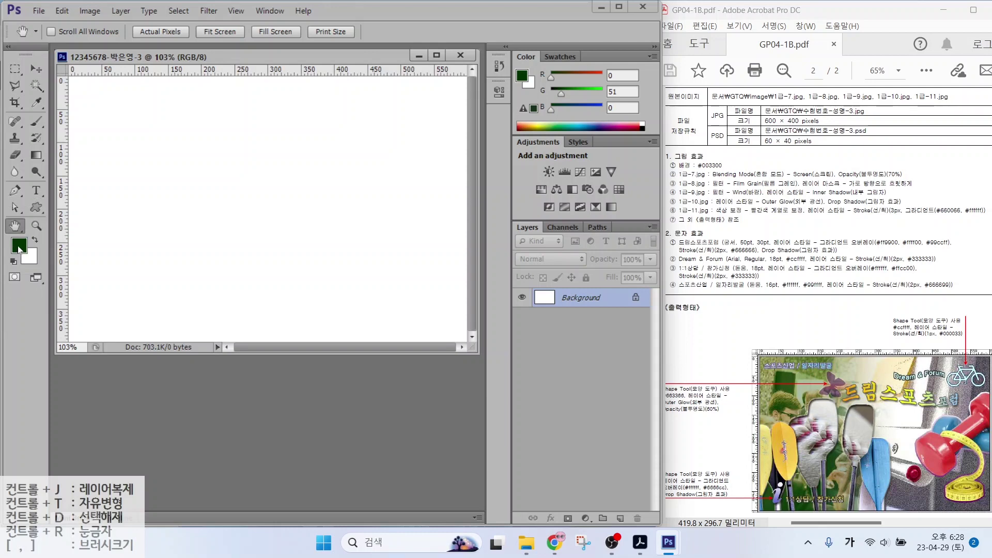
Set the foreground colour to dark green #003300
left_click(19, 246)
left_click(564, 377)
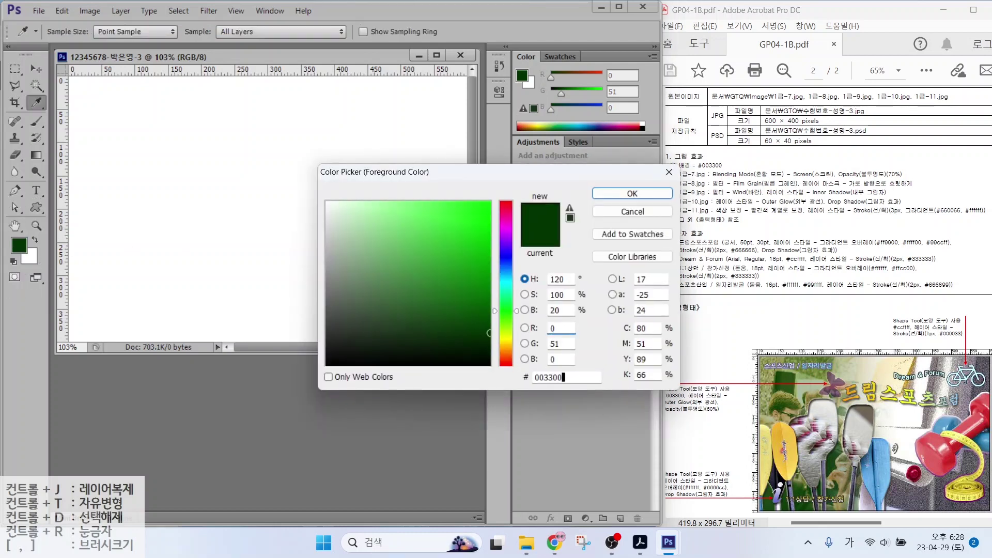
left_click(632, 193)
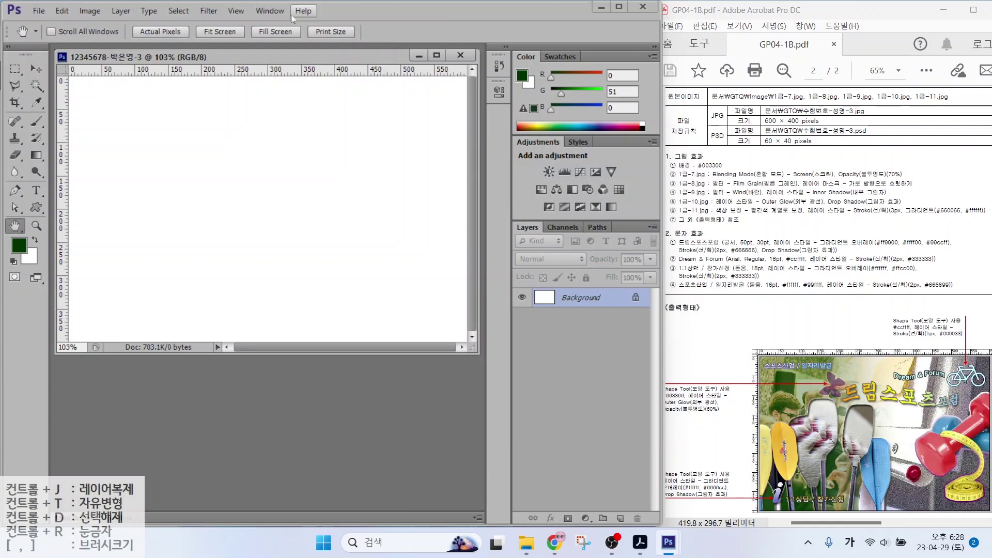
Fill the background with the #003300 foreground colour using Edit > Fill
left_click(52, 11)
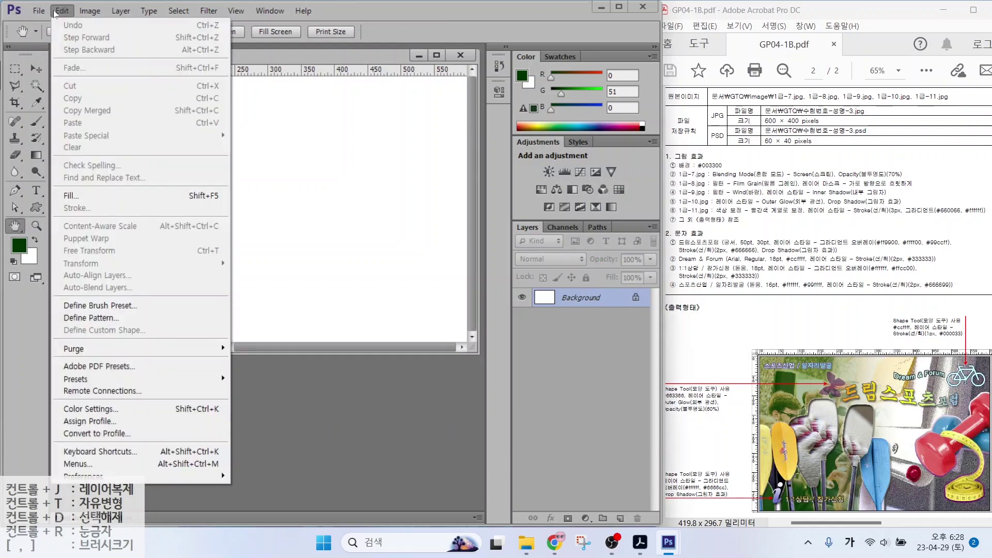
left_click(77, 195)
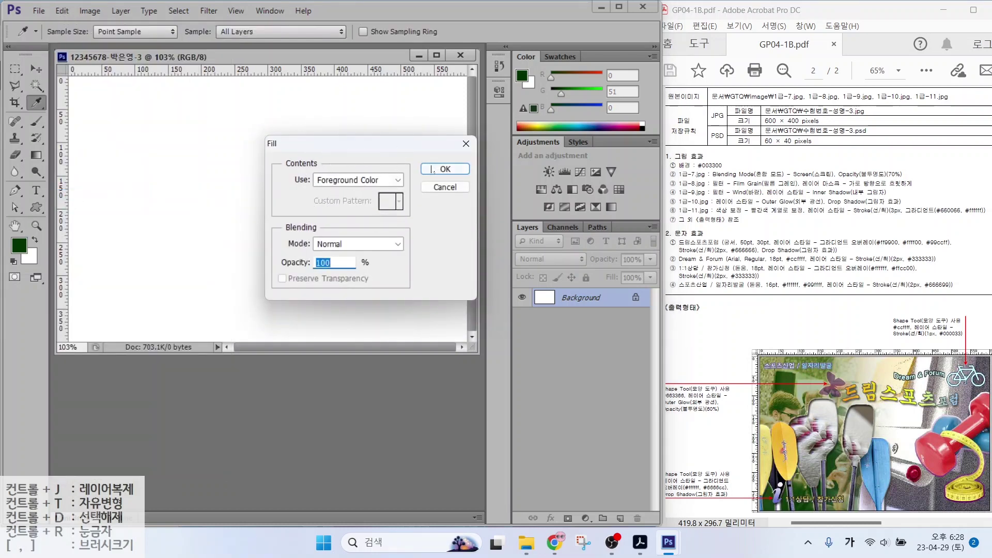
left_click(445, 169)
key("h")
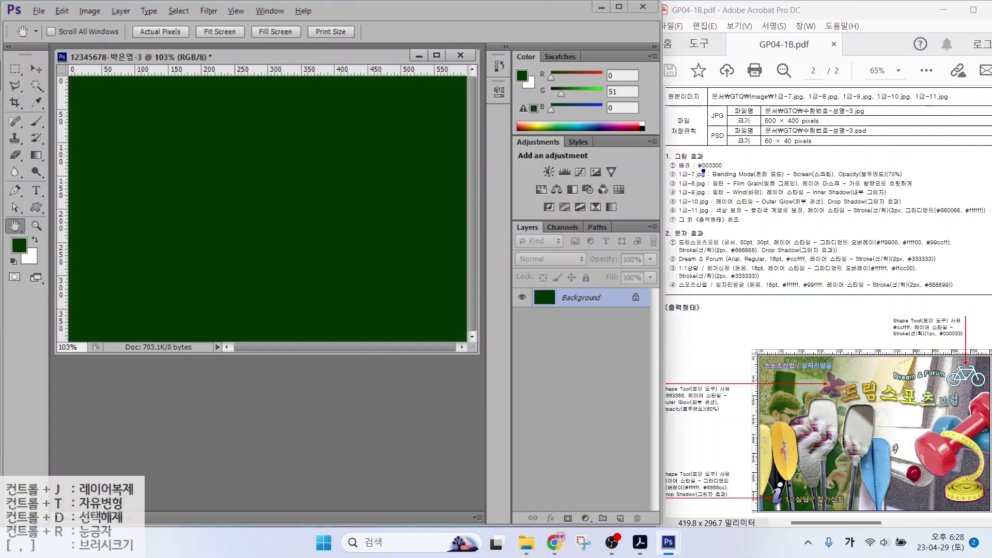
left_click_drag(703, 171, 746, 145)
Open 1급-7.jpg and resize it to 600 px wide with Image Size
double_click(346, 376)
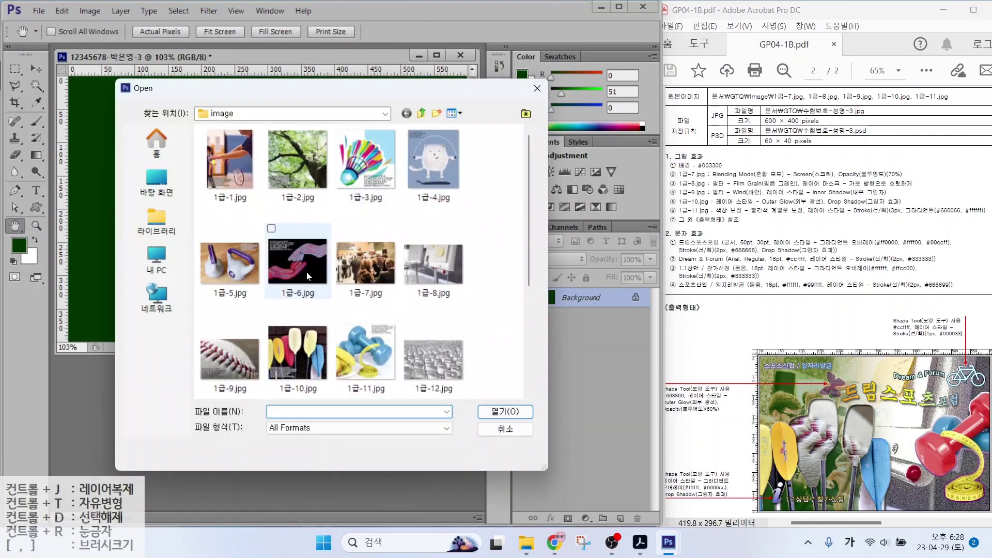
left_click(366, 263)
left_click(505, 412)
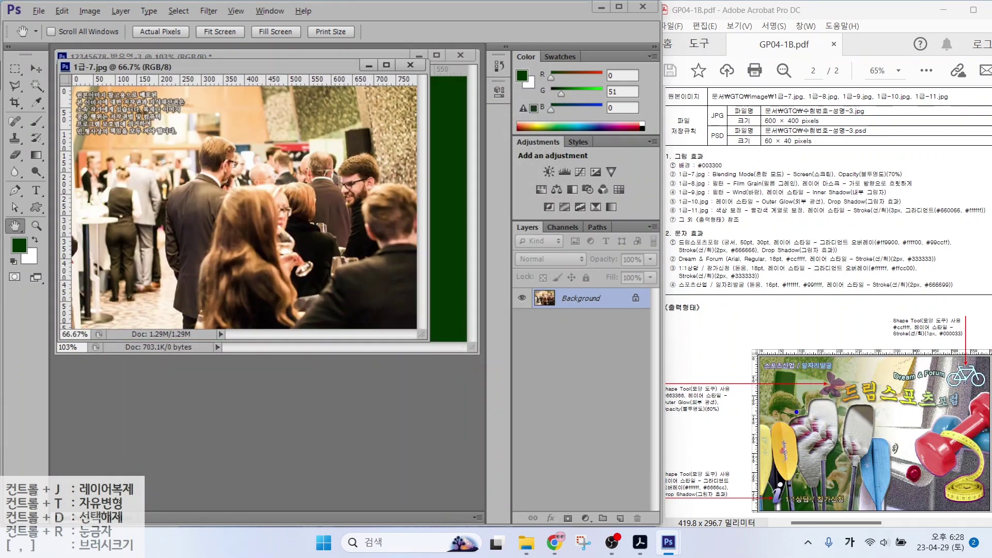
mouse_move(799, 415)
left_mouse_down()
mouse_move(775, 428)
mouse_move(802, 387)
mouse_move(799, 429)
left_mouse_up()
mouse_move(380, 182)
left_mouse_down()
mouse_move(388, 204)
mouse_move(346, 198)
mouse_move(359, 153)
mouse_move(374, 206)
left_mouse_up()
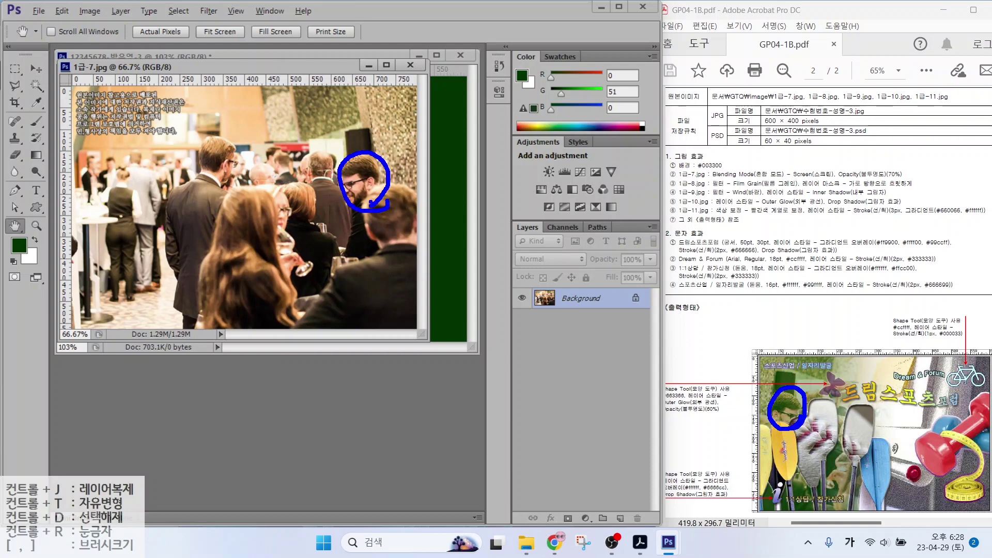
key("Escape")
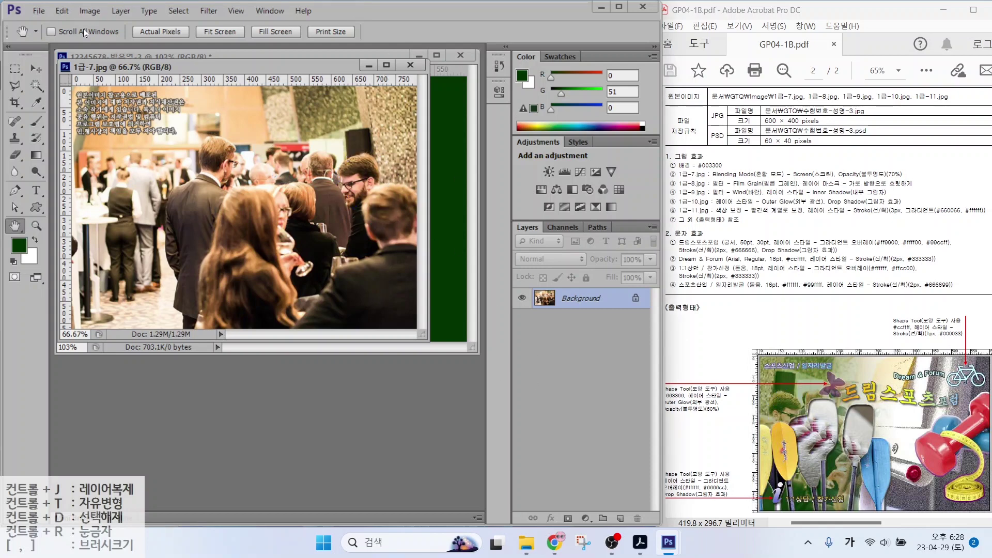
left_click(84, 11)
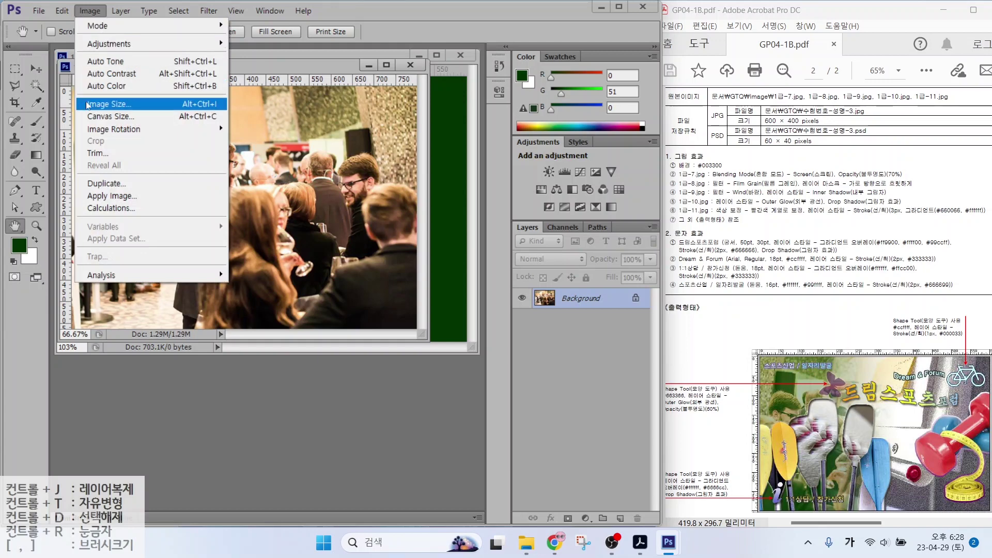
left_click(108, 104)
type("600")
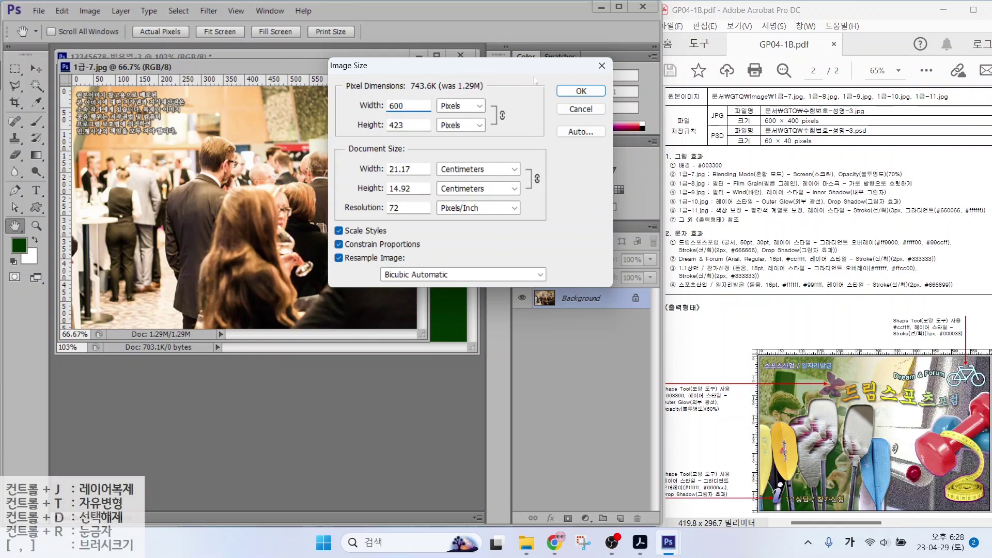
left_click(580, 91)
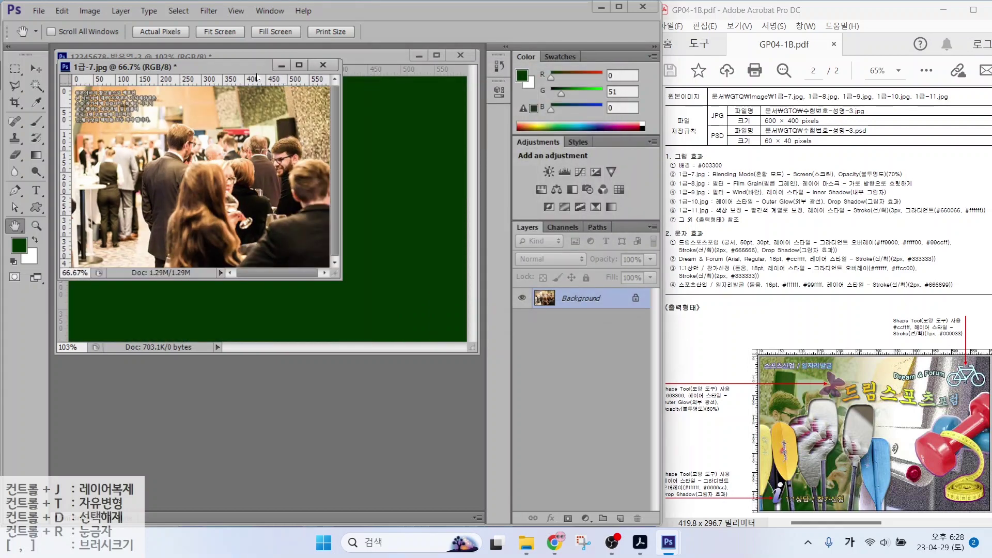
Move the photo into the composite, close the unsaved original, and name the layer 1-7
left_click(42, 72)
left_click_drag(381, 245, 258, 143)
key("ctrl+Tab")
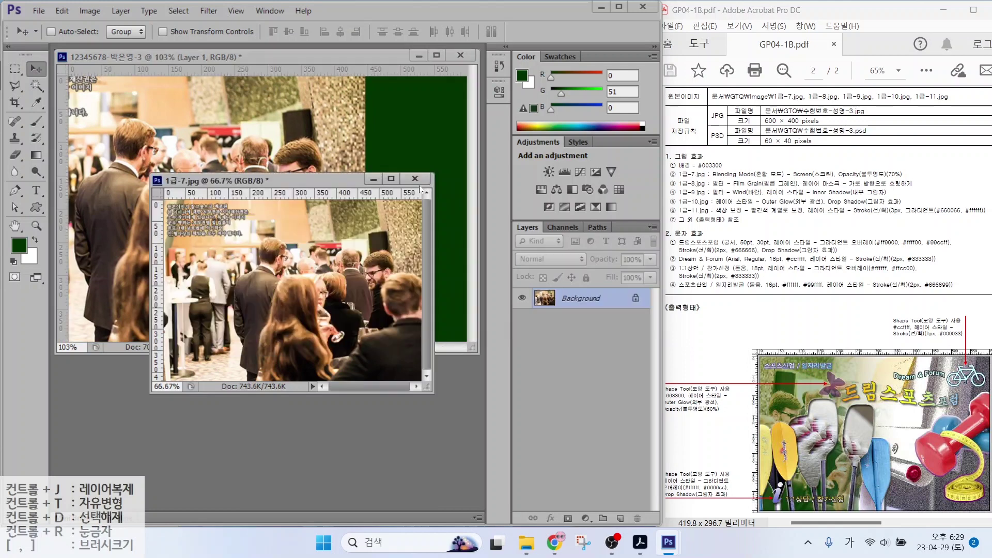
key("ctrl+w")
left_click(335, 212)
double_click(568, 301)
type("1-7")
key("Return")
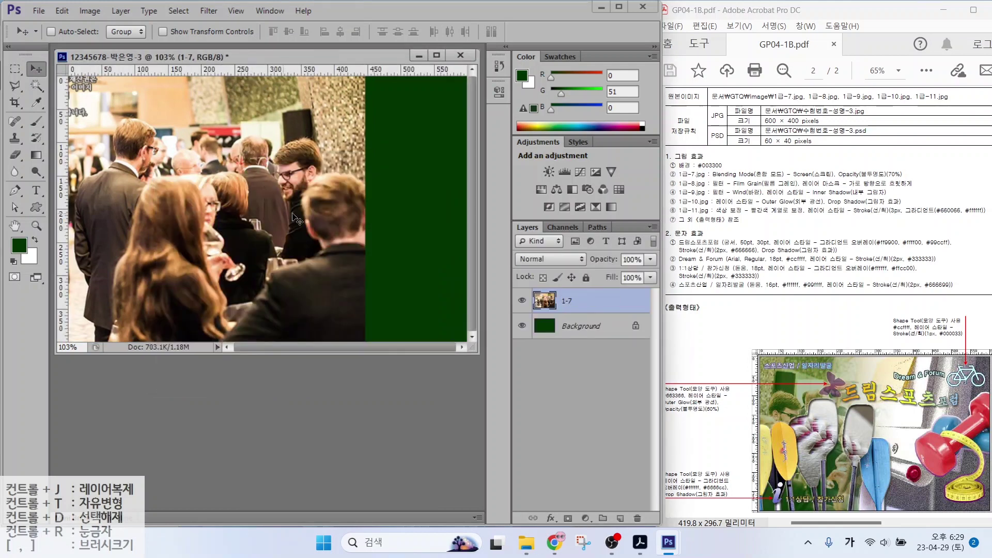
Flip layer 1-7 horizontally with Free Transform and shift it about 105 px right
key("ctrl+t")
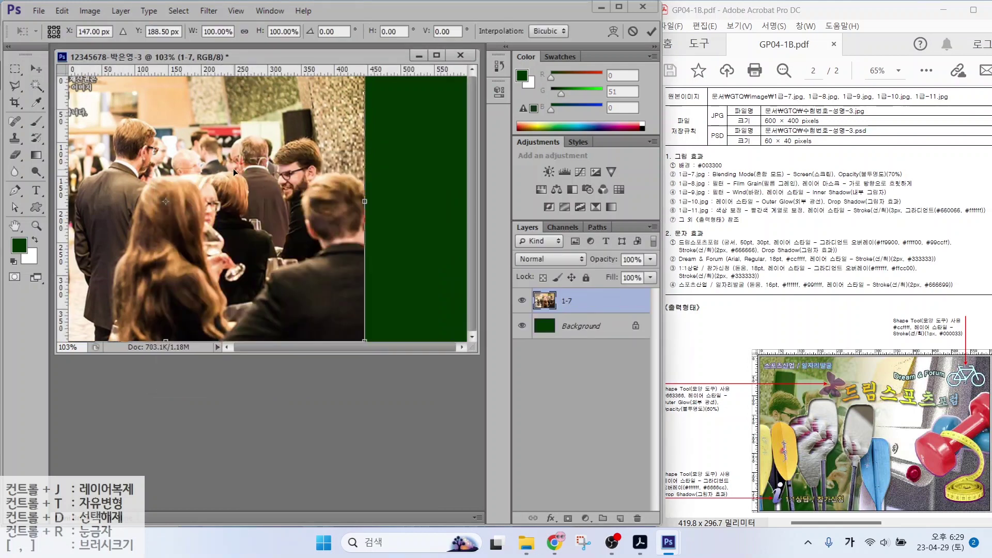
right_click(275, 114)
left_click(320, 313)
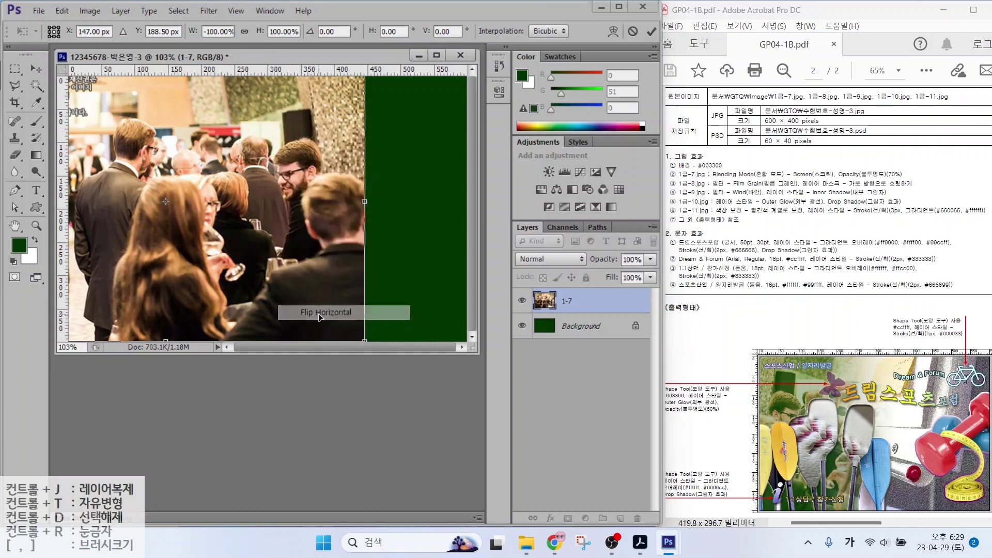
left_click_drag(194, 251, 264, 256)
key("Return")
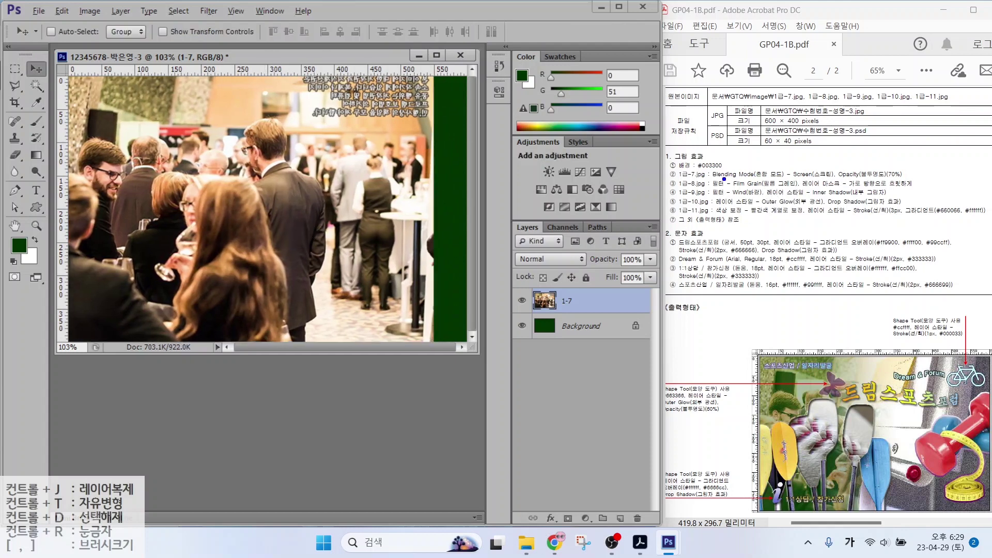
left_click_drag(715, 178, 818, 181)
left_click(709, 282)
left_click_drag(551, 343, 510, 377)
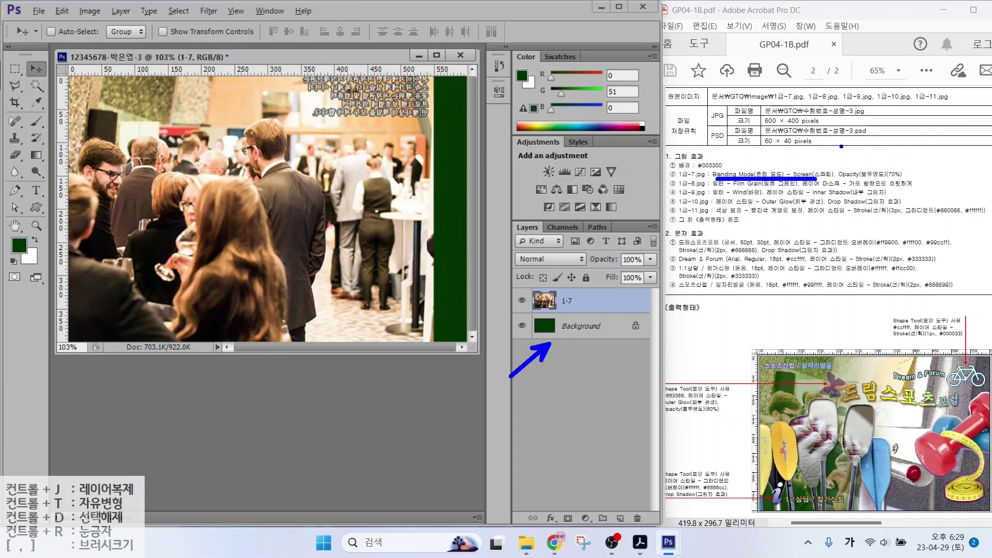
Set layer 1-7 to Screen blend mode at 70% opacity
key("Escape")
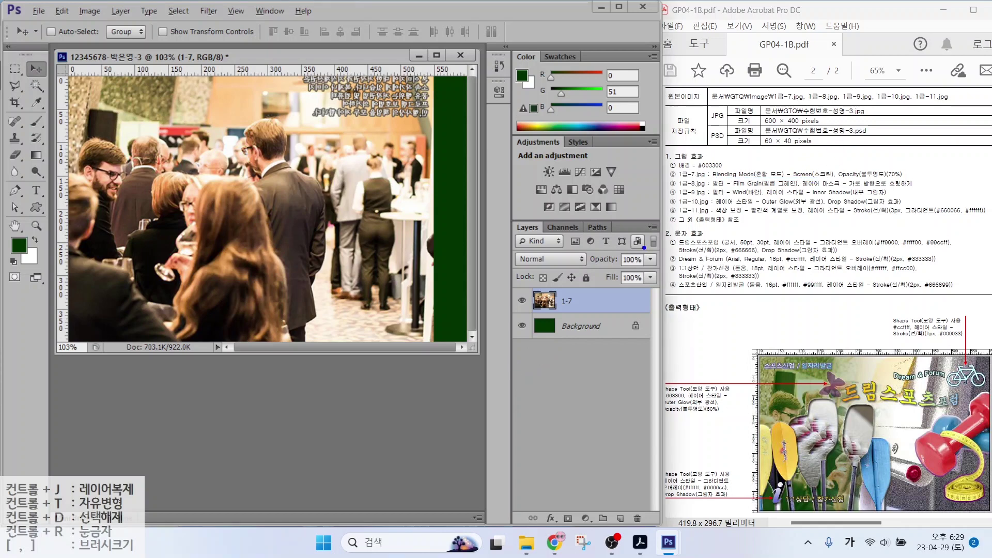
mouse_move(492, 209)
left_mouse_down()
mouse_move(580, 261)
mouse_move(658, 348)
mouse_move(674, 350)
left_mouse_up()
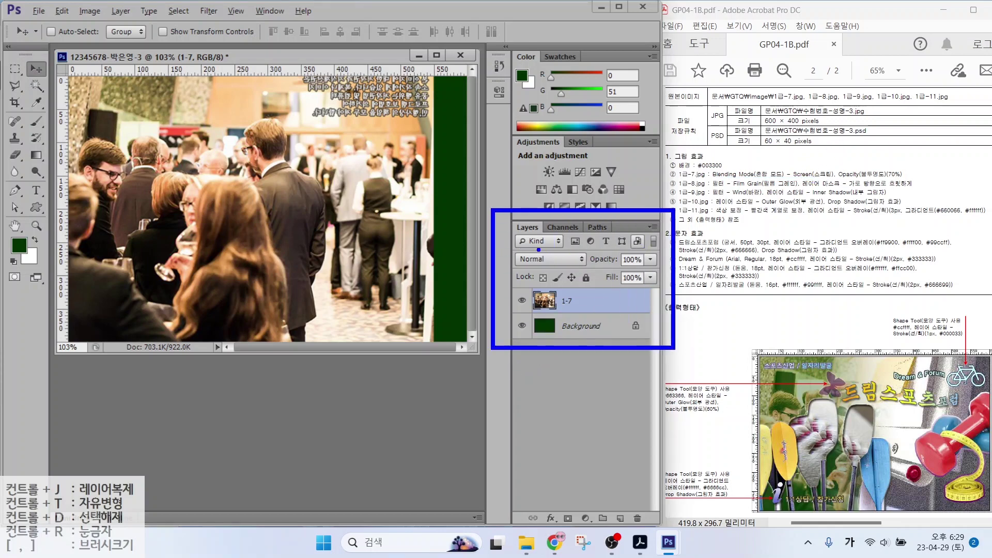
left_click_drag(510, 250, 593, 274)
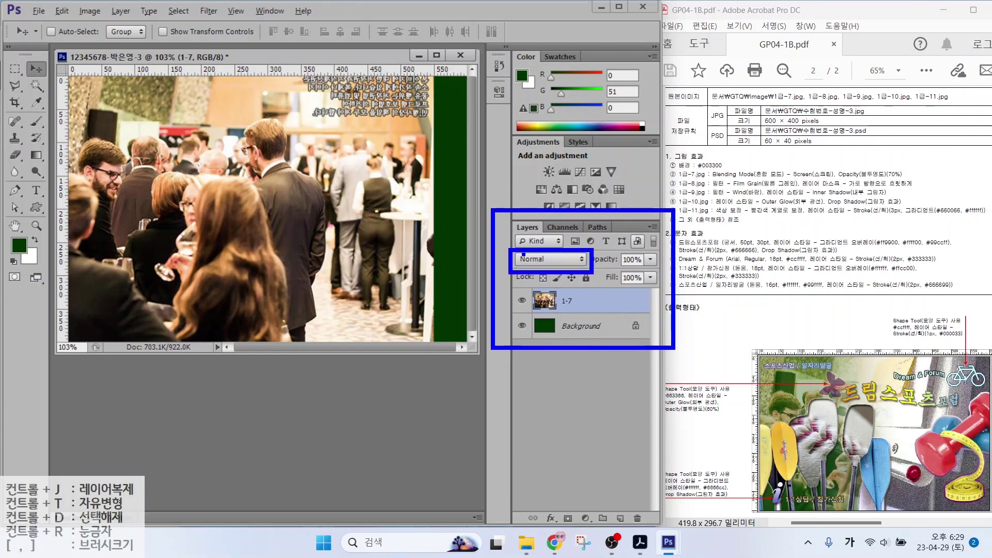
key("Escape")
left_click(557, 261)
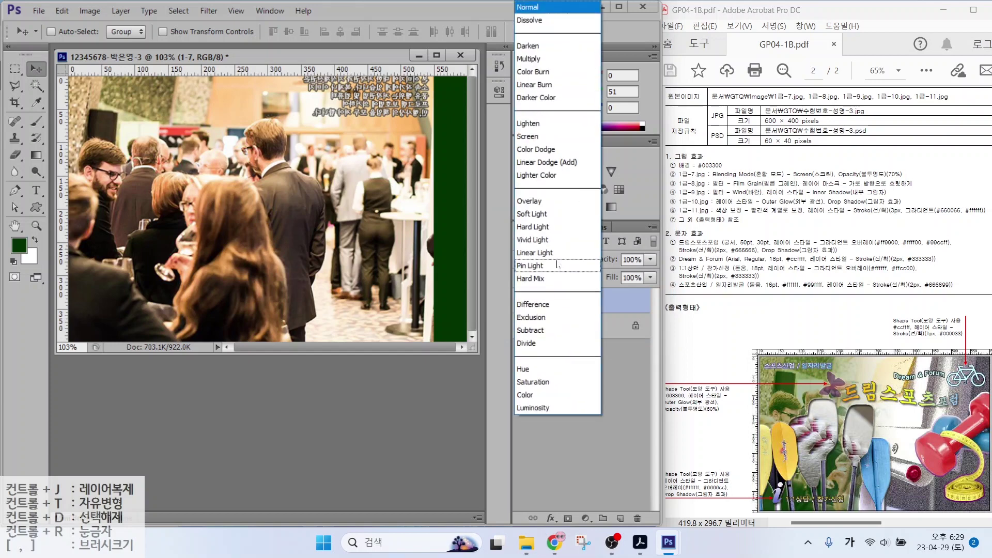
left_click(543, 137)
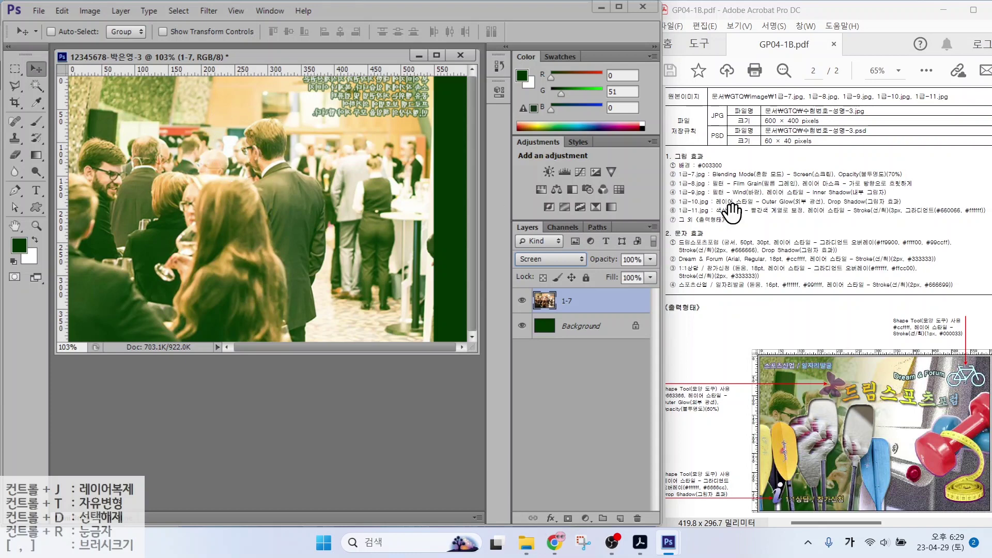
left_click_drag(864, 180, 942, 177)
type("70")
key("Return")
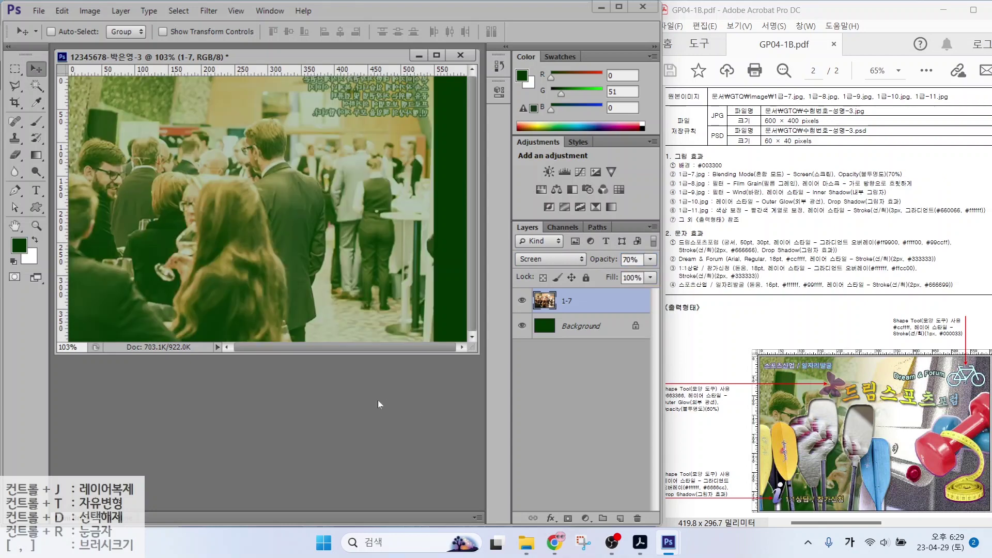
Open the 1급-8.jpg whiteboard photo
key("ctrl+o")
left_click(423, 256)
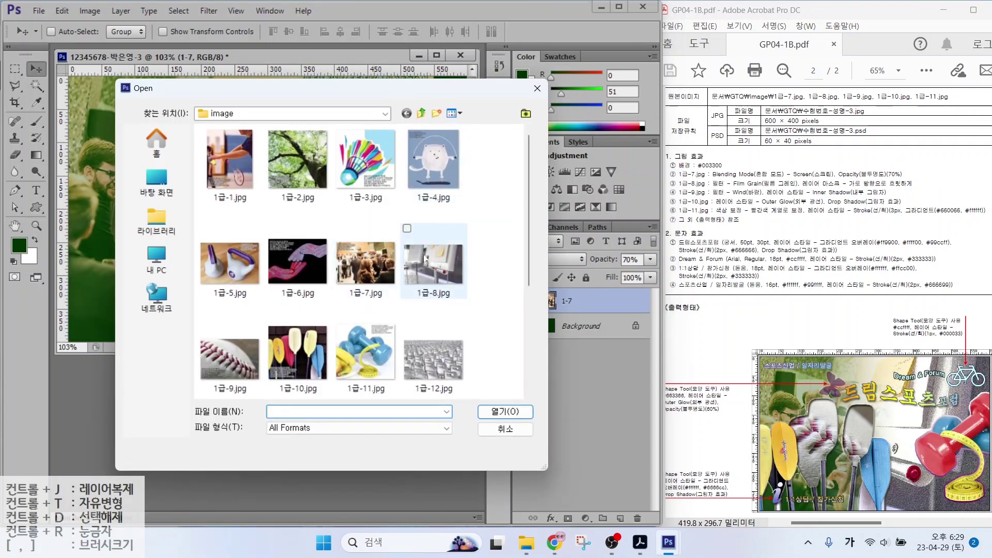
left_click(496, 412)
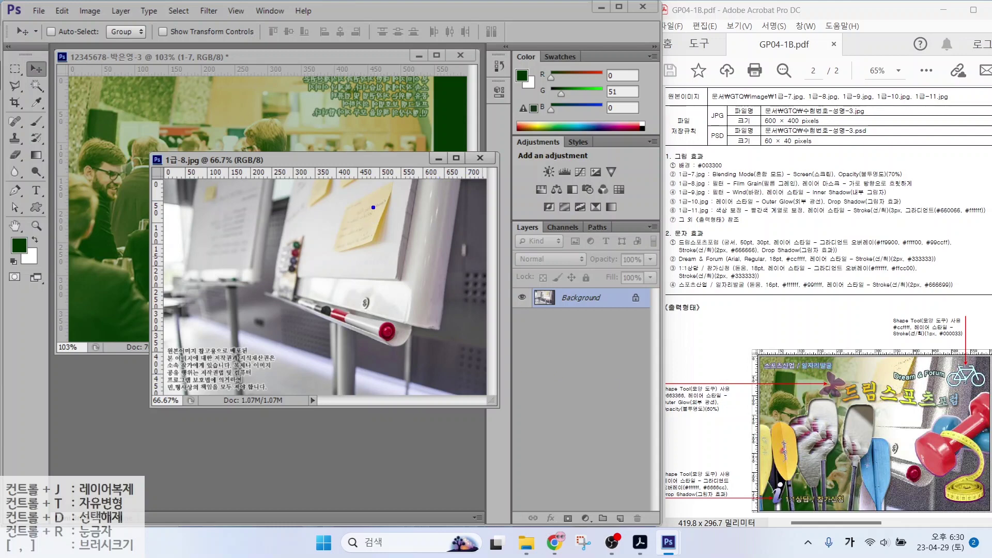
left_click_drag(873, 357, 946, 359)
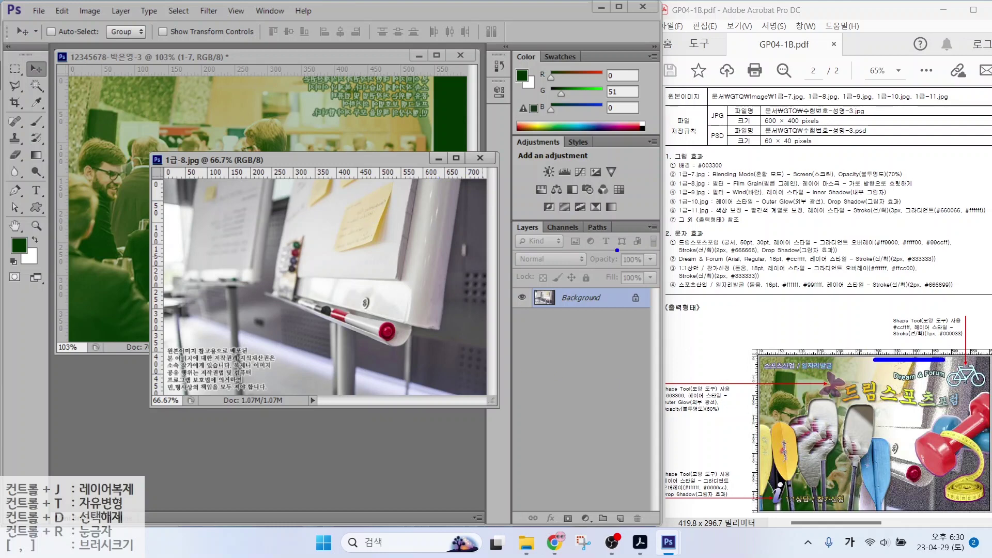
left_click_drag(329, 198, 423, 197)
left_click_drag(328, 367, 473, 366)
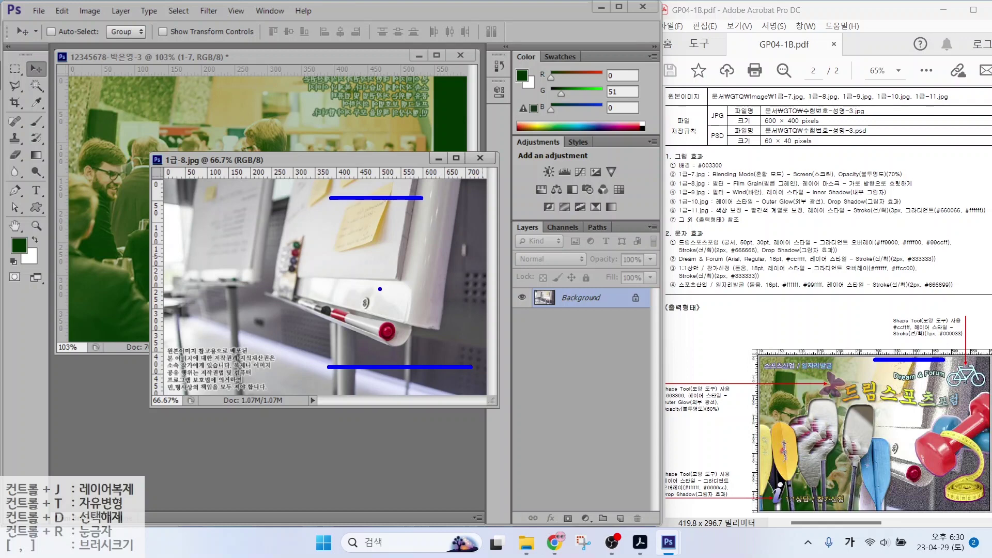
mouse_move(399, 169)
left_mouse_down()
mouse_move(381, 190)
mouse_move(400, 192)
left_mouse_up()
mouse_move(409, 385)
left_mouse_down()
mouse_move(378, 404)
mouse_move(407, 417)
left_mouse_up()
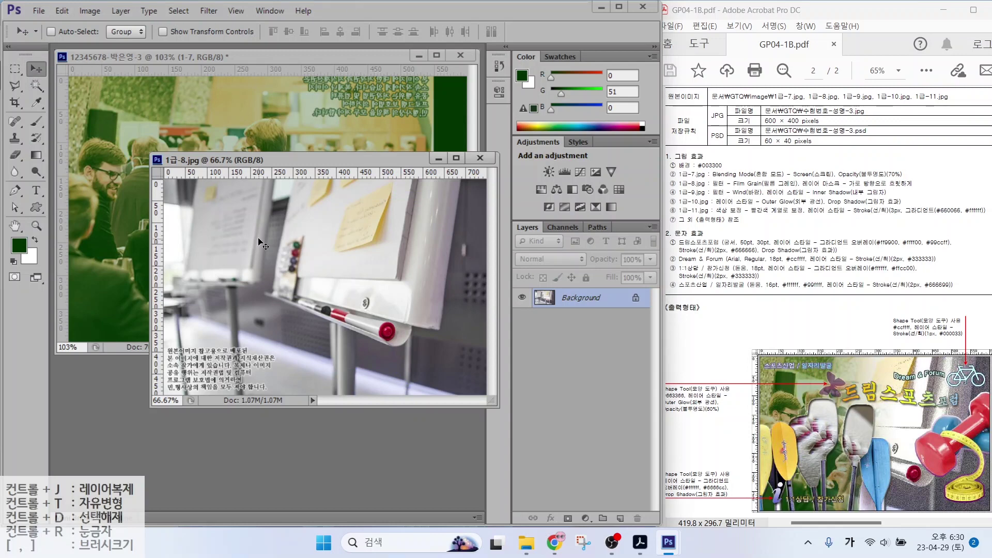
Move the whiteboard photo into the composite, close its source, and name the layer 1-8
mouse_move(388, 250)
left_mouse_down()
mouse_move(317, 206)
mouse_move(351, 191)
mouse_move(354, 209)
mouse_move(330, 203)
left_mouse_up()
key("ctrl+Tab")
key("ctrl+w")
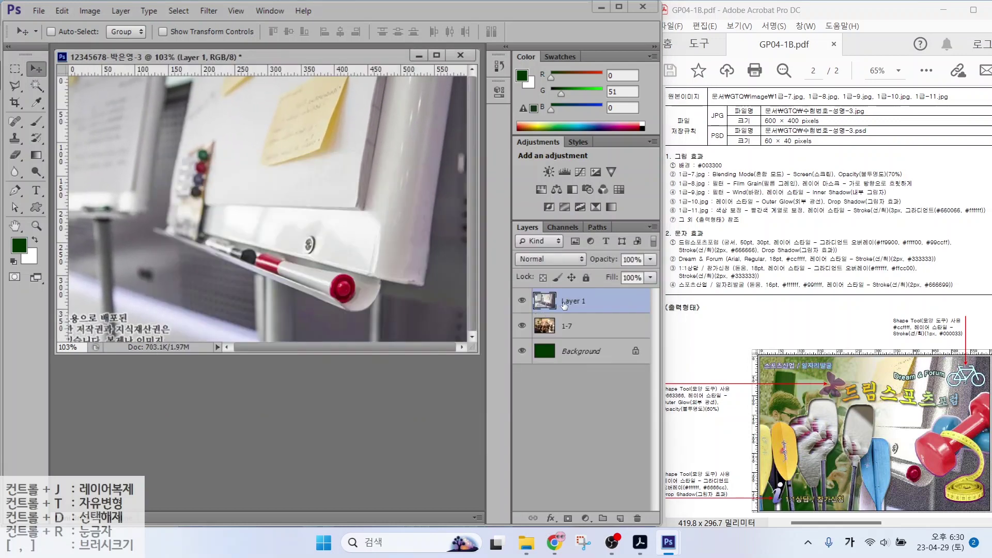
double_click(574, 301)
type("1-8")
key("Return")
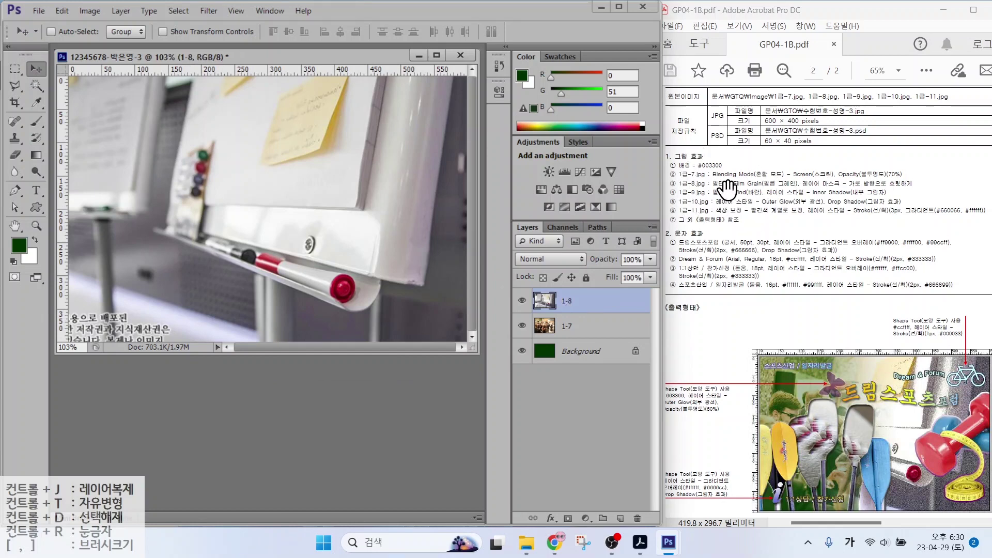
Apply the Artistic > Film Grain filter from the Filter Gallery to layer 1-8
left_click(729, 189)
key("l")
left_click(204, 10)
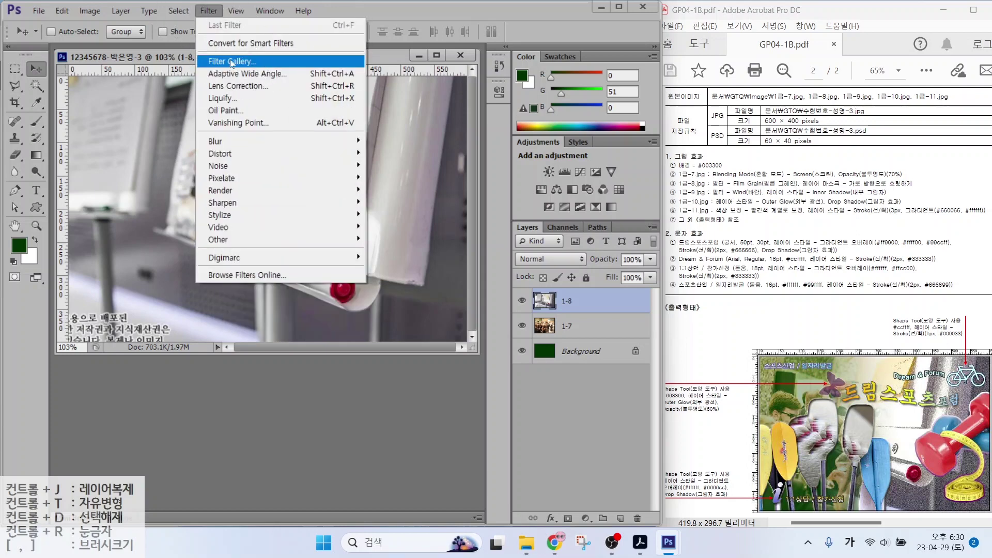
left_click(231, 62)
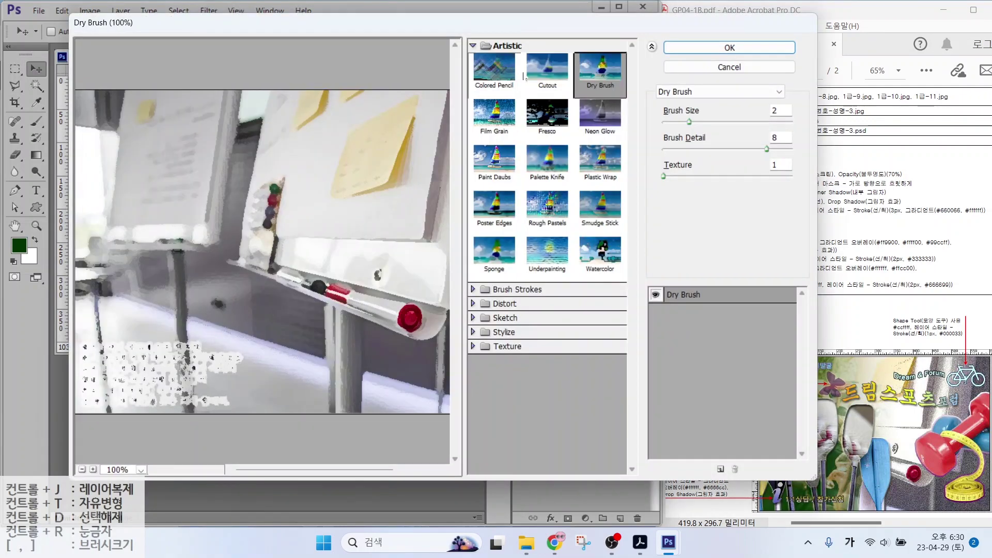
left_click(494, 123)
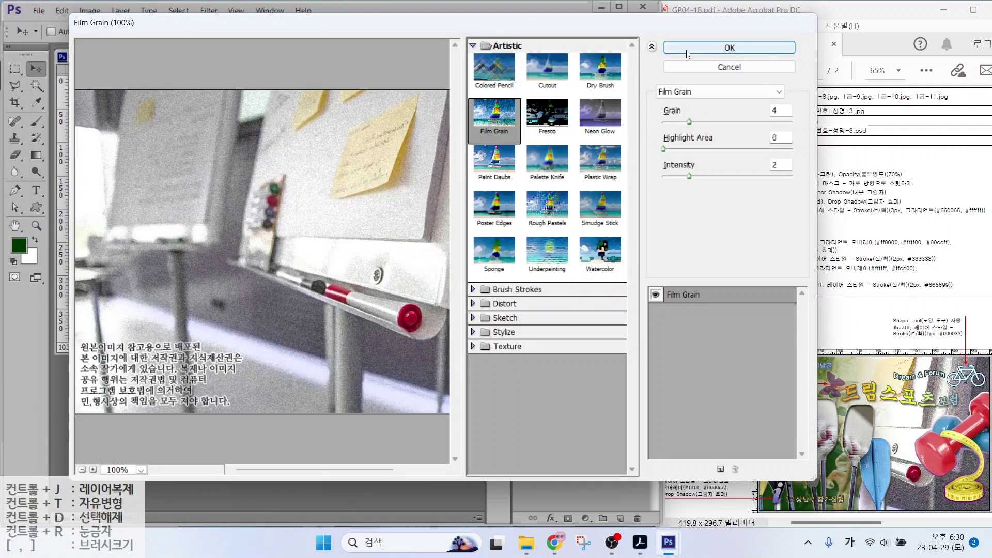
left_click(729, 48)
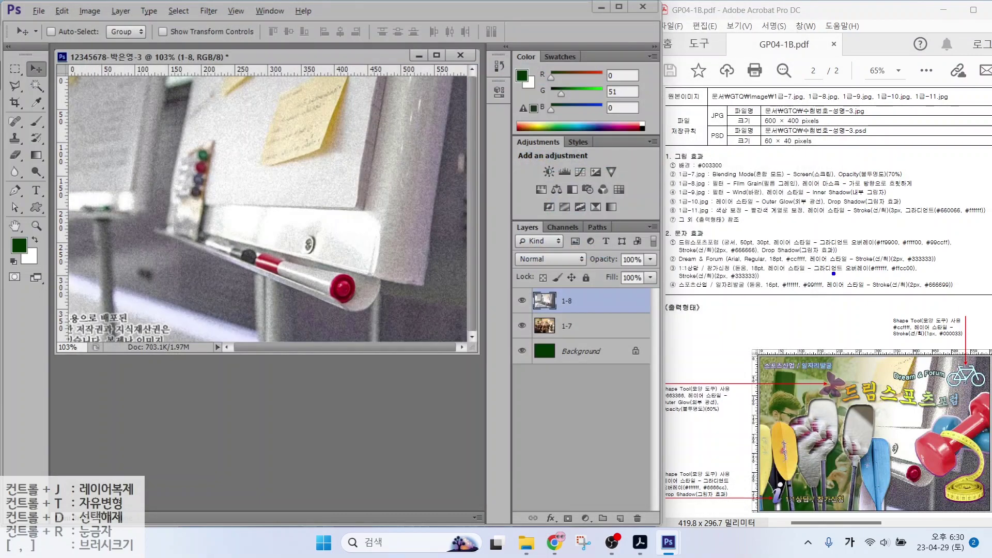
left_click_drag(831, 192, 931, 192)
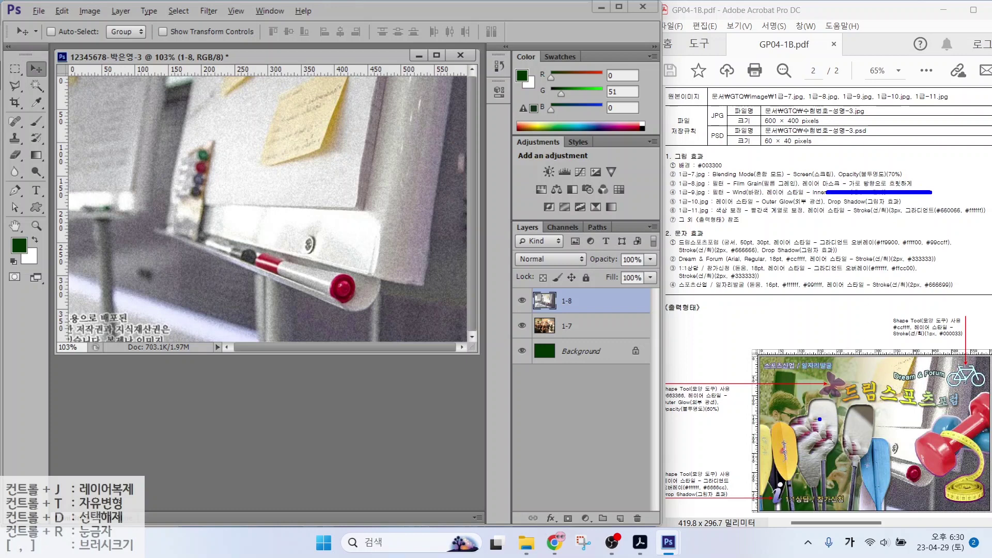
mouse_move(421, 237)
left_mouse_down()
mouse_move(370, 303)
mouse_move(239, 176)
mouse_move(321, 72)
mouse_move(407, 177)
mouse_move(376, 290)
left_mouse_up()
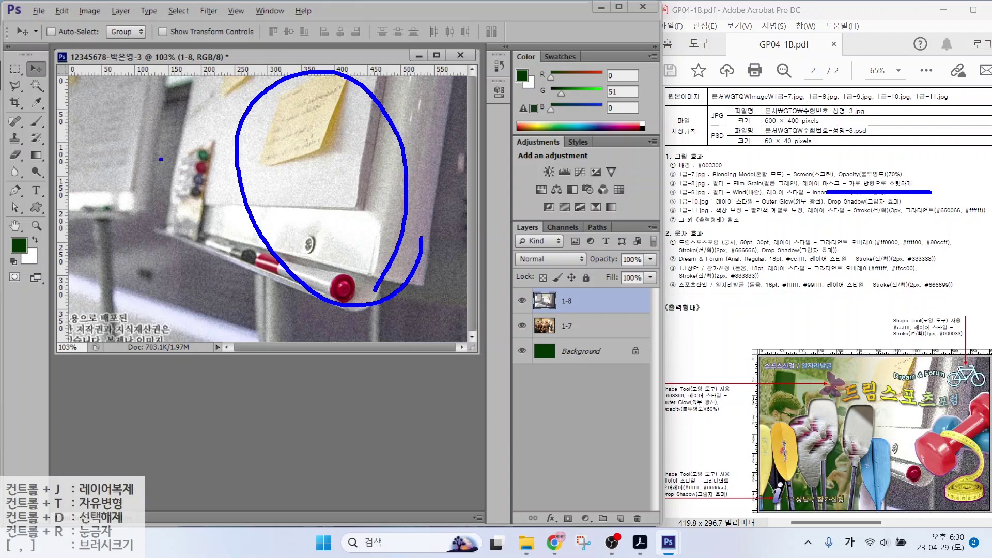
left_click_drag(162, 160, 96, 220)
left_click_drag(107, 158, 146, 217)
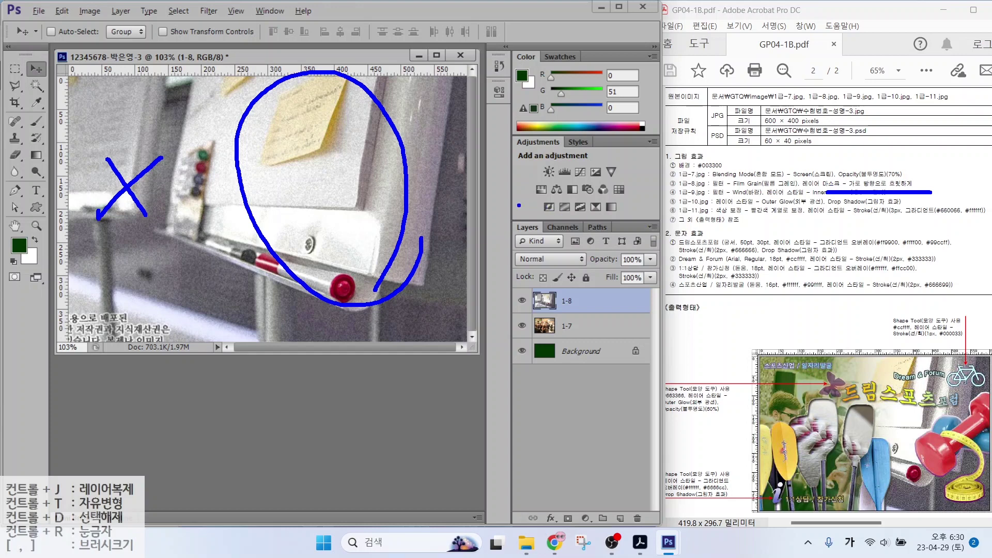
mouse_move(493, 203)
left_mouse_down()
mouse_move(655, 370)
mouse_move(671, 439)
mouse_move(670, 534)
left_mouse_up()
left_click_drag(552, 506, 579, 533)
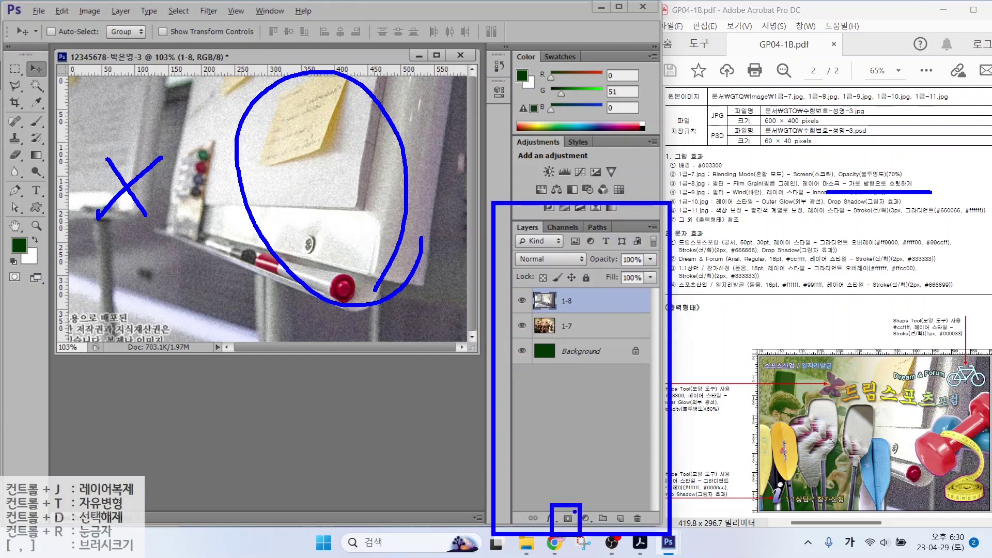
left_click_drag(609, 474, 574, 512)
key("Escape")
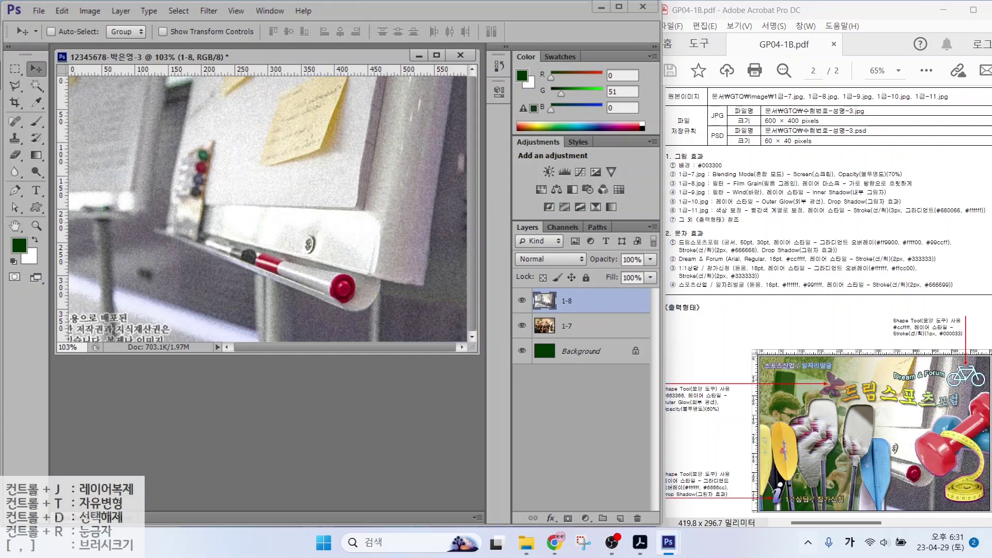
Add a white layer mask to layer 1-8
left_click(568, 520)
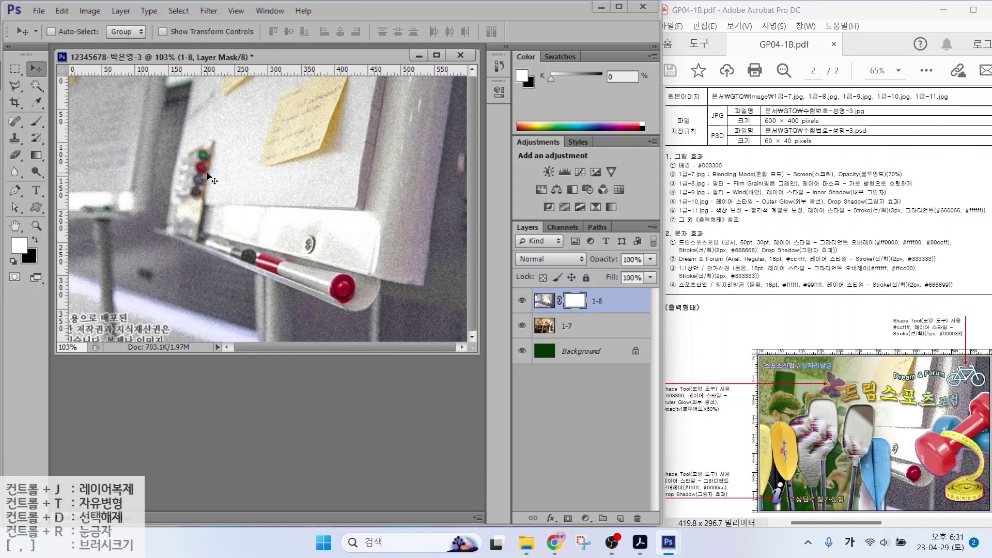
left_click(35, 156)
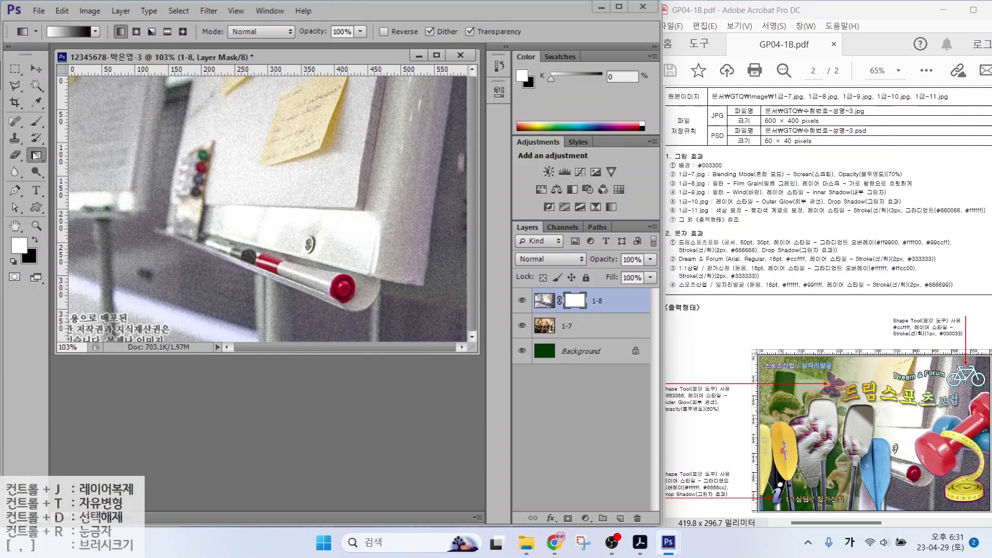
mouse_move(582, 319)
left_mouse_down()
mouse_move(599, 285)
mouse_move(605, 320)
left_mouse_up()
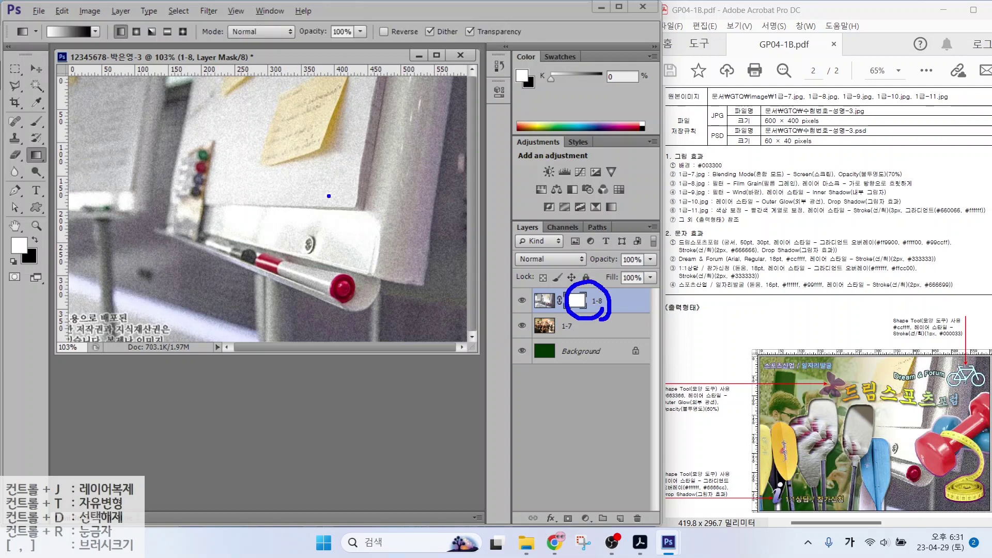
mouse_move(53, 157)
left_mouse_down()
mouse_move(30, 170)
mouse_move(21, 159)
mouse_move(50, 143)
mouse_move(55, 166)
left_mouse_up()
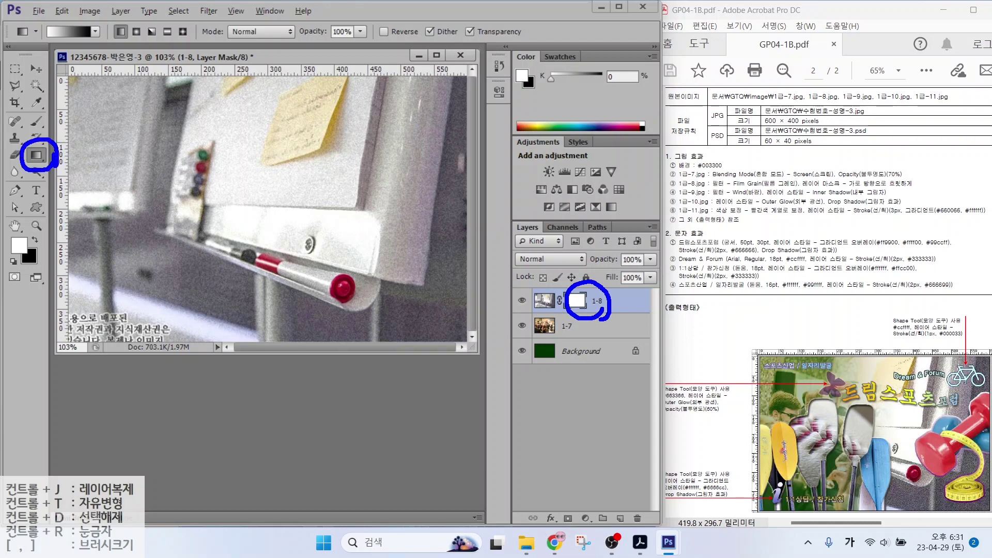
mouse_move(37, 55)
left_mouse_down()
mouse_move(55, 56)
mouse_move(35, 77)
left_mouse_up()
mouse_move(93, 58)
left_mouse_down()
mouse_move(107, 56)
mouse_move(115, 84)
left_mouse_up()
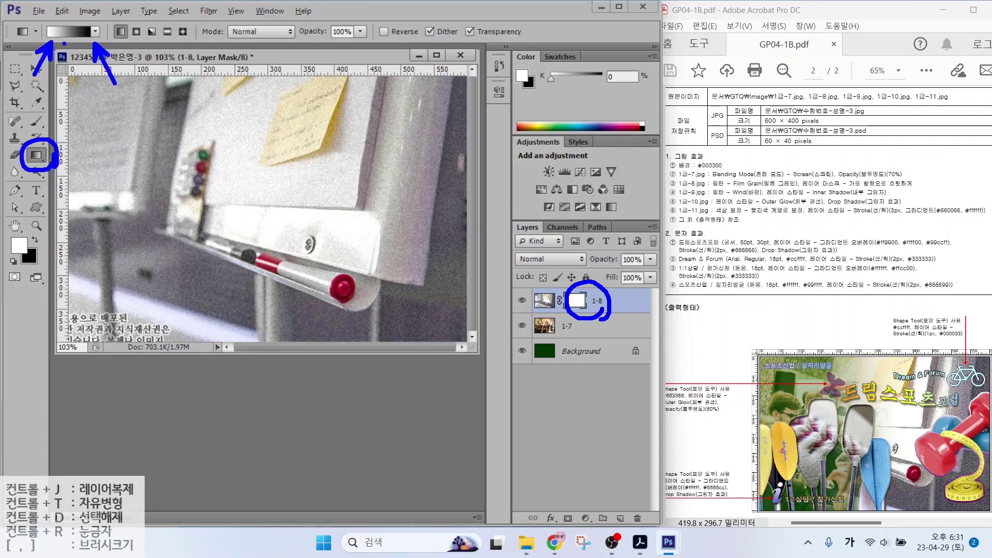
key("Escape")
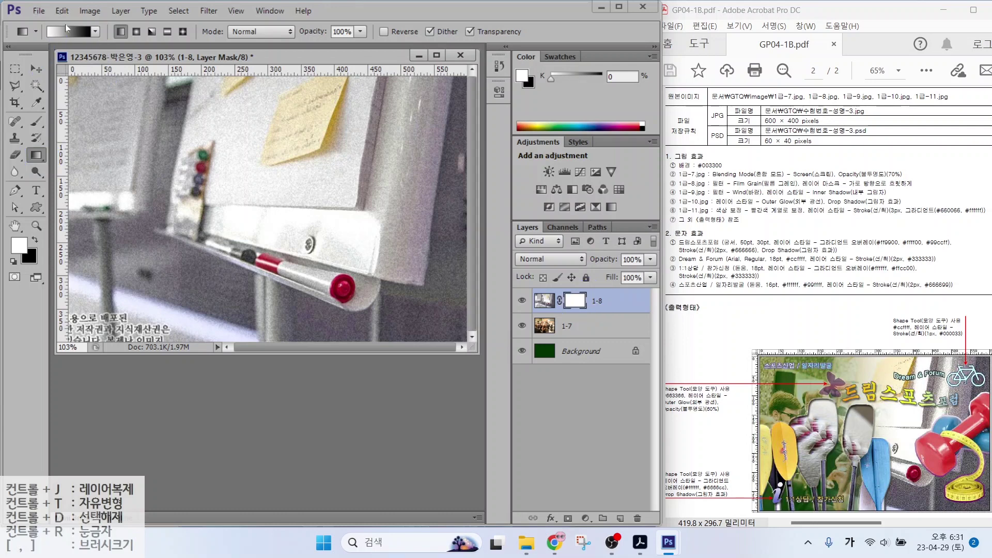
Choose a black-to-white gradient in the Gradient Editor
left_click(67, 33)
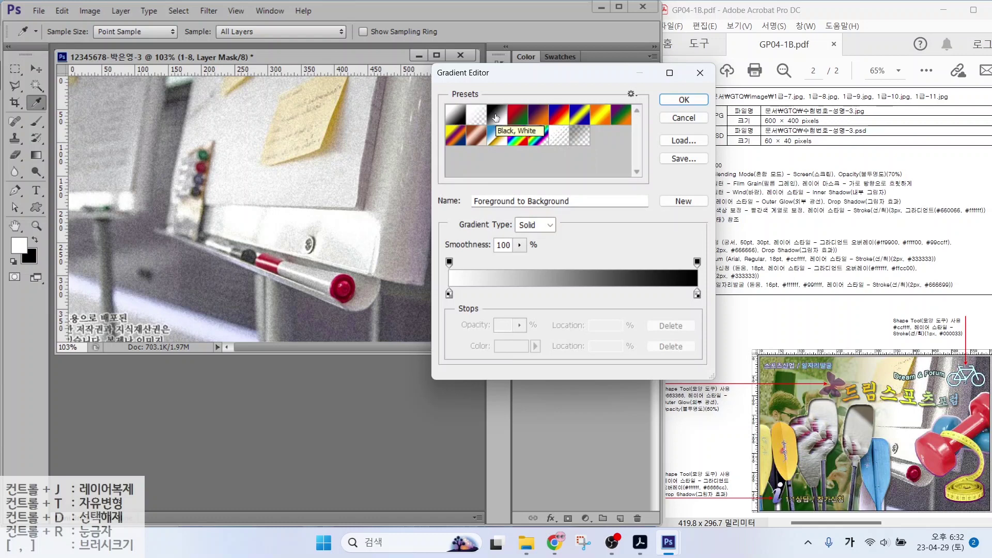
left_click(683, 99)
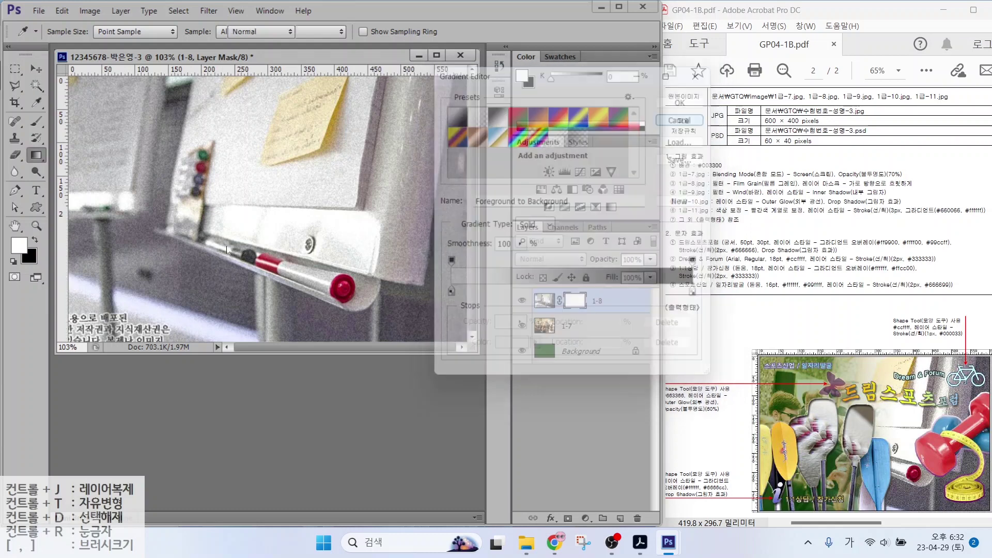
mouse_move(429, 230)
left_mouse_down()
mouse_move(297, 272)
mouse_move(372, 109)
mouse_move(407, 238)
left_mouse_up()
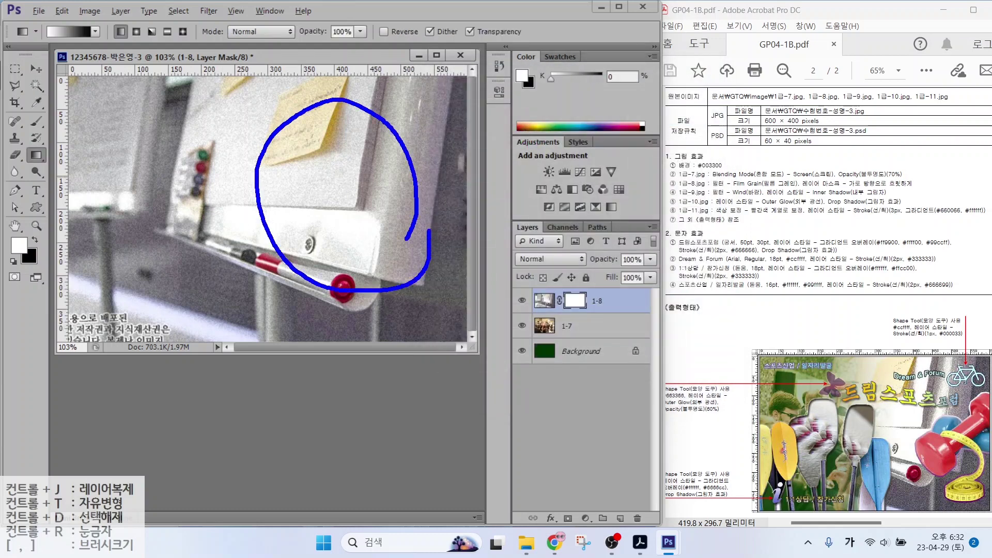
left_click_drag(306, 139, 357, 142)
mouse_move(326, 113)
left_mouse_down()
mouse_move(331, 164)
mouse_move(320, 156)
mouse_move(368, 191)
left_mouse_up()
mouse_move(349, 196)
left_mouse_down()
mouse_move(349, 205)
mouse_move(393, 211)
left_mouse_up()
left_click_drag(149, 164, 102, 226)
mouse_move(109, 181)
left_mouse_down()
mouse_move(130, 233)
mouse_move(106, 283)
left_mouse_up()
left_click_drag(153, 254, 153, 288)
mouse_move(123, 287)
left_mouse_down()
mouse_move(122, 322)
mouse_move(164, 323)
left_mouse_up()
left_click_drag(124, 285, 164, 320)
Drag a gradient right to left across the mask to fade layer 1-8's left side
mouse_move(62, 46)
left_mouse_down()
mouse_move(35, 43)
mouse_move(50, 22)
left_mouse_up()
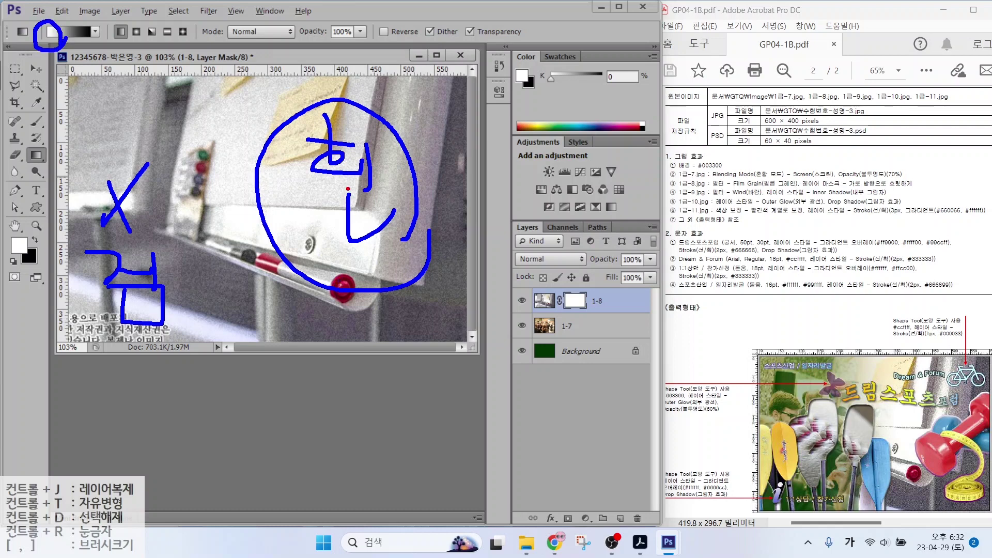
left_click_drag(353, 194, 129, 173)
left_click_drag(131, 175, 162, 192)
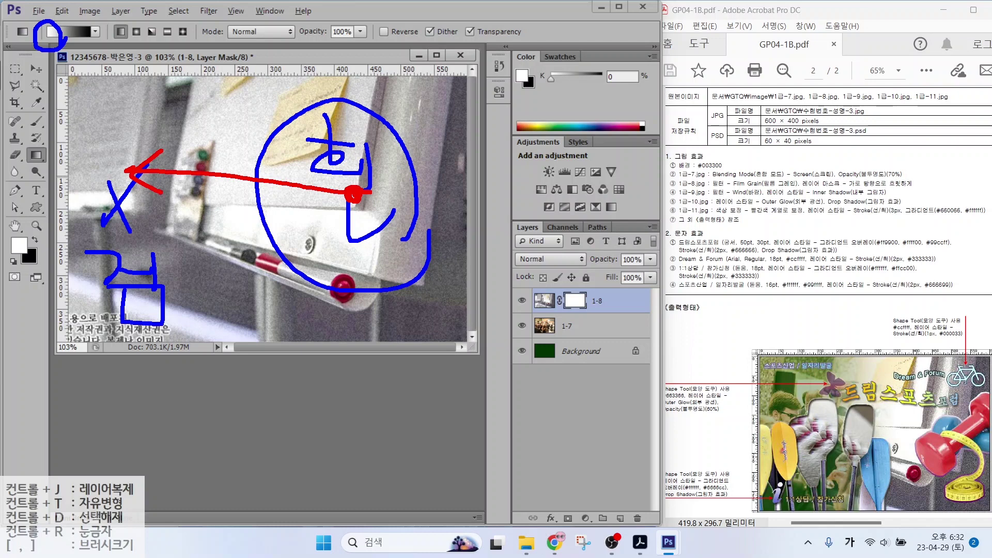
key("Escape")
left_click_drag(333, 190, 170, 190)
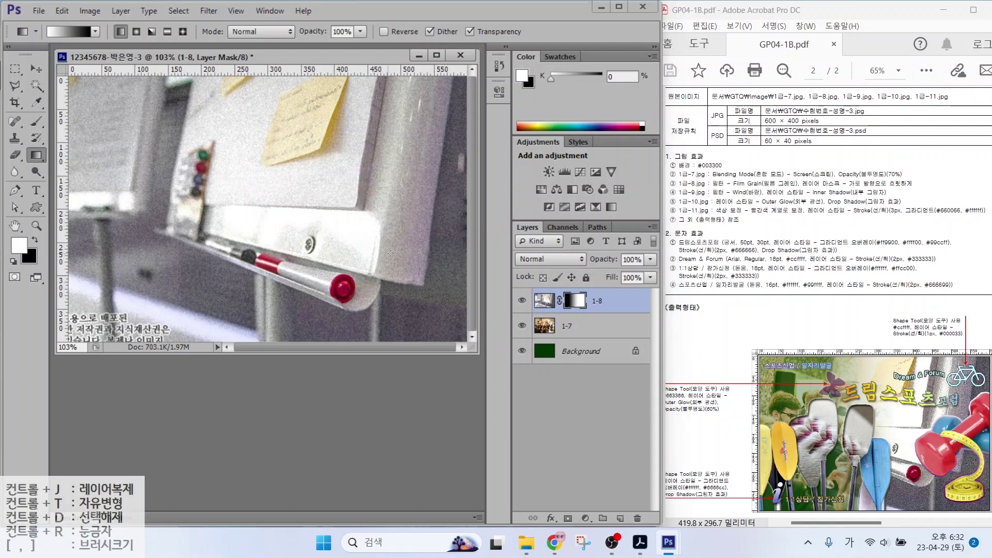
Open the 1급-9.jpg baseball photo
key("ctrl+o")
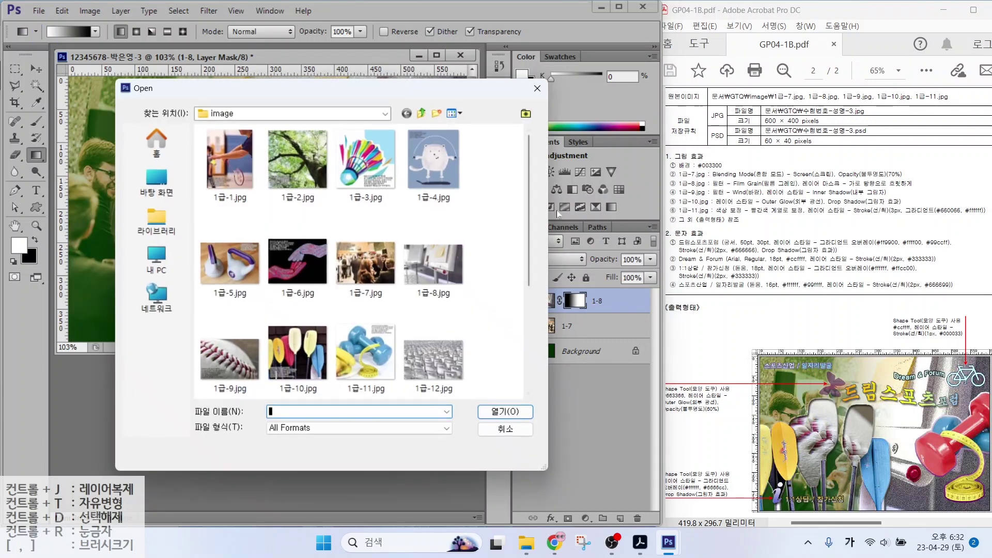
double_click(230, 358)
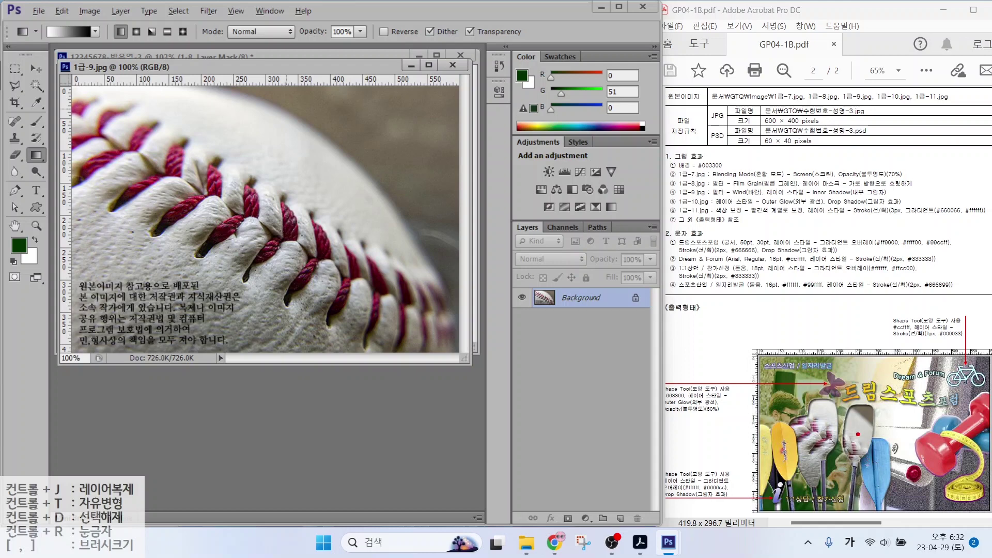
left_click_drag(857, 434, 832, 388)
key("Escape")
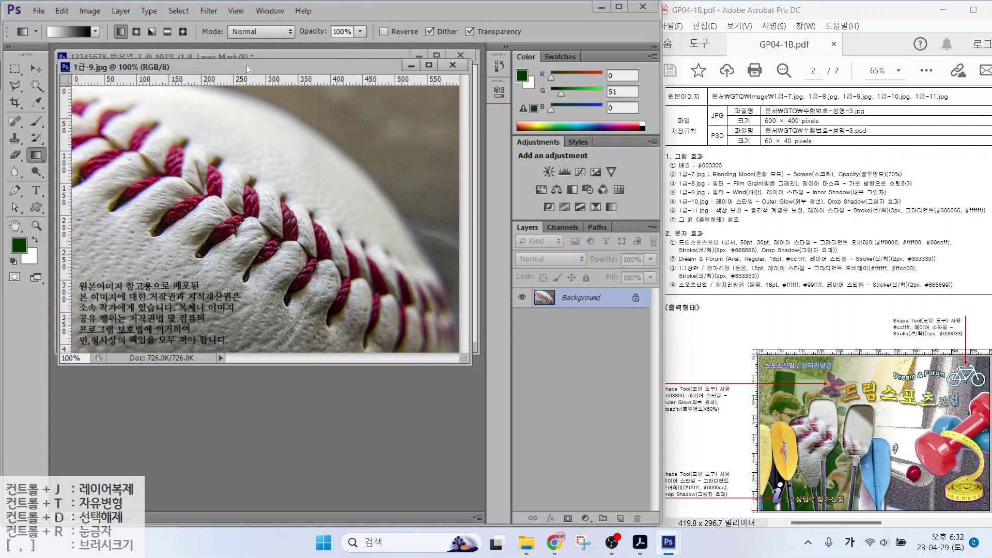
Move the baseball photo into the composite, close its source, and name the layer 1-9
left_click_drag(247, 69, 296, 128)
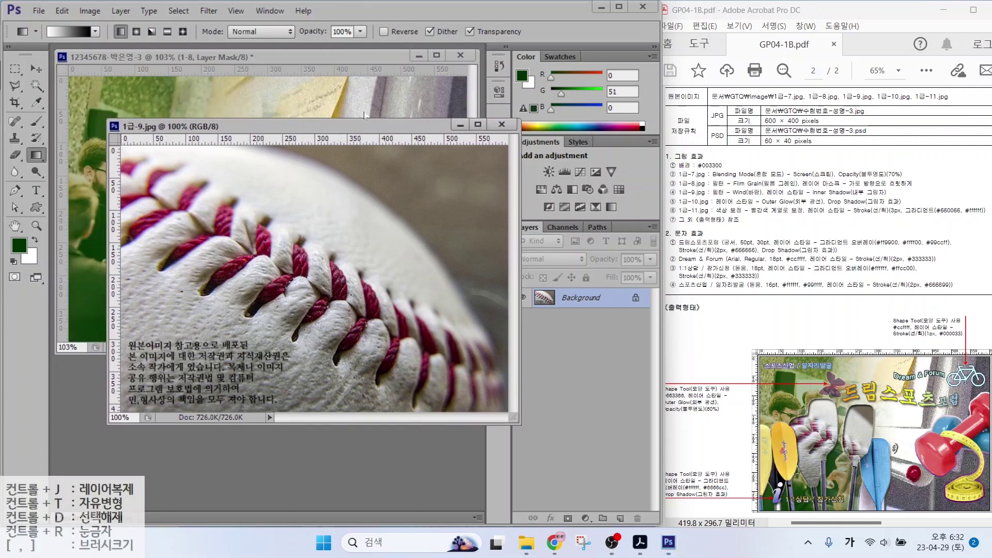
left_click(36, 68)
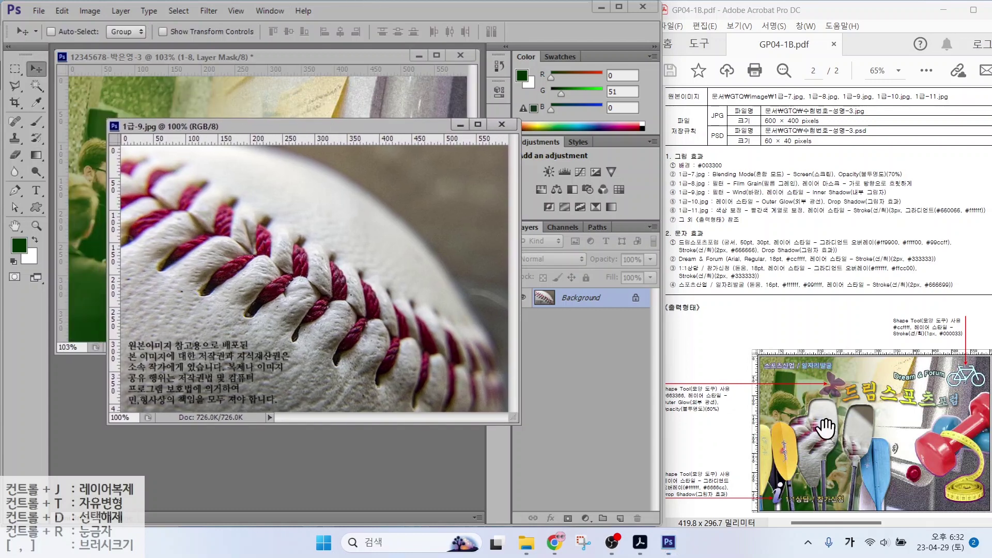
mouse_move(270, 227)
left_mouse_down()
mouse_move(193, 113)
mouse_move(258, 193)
mouse_move(274, 241)
left_mouse_up()
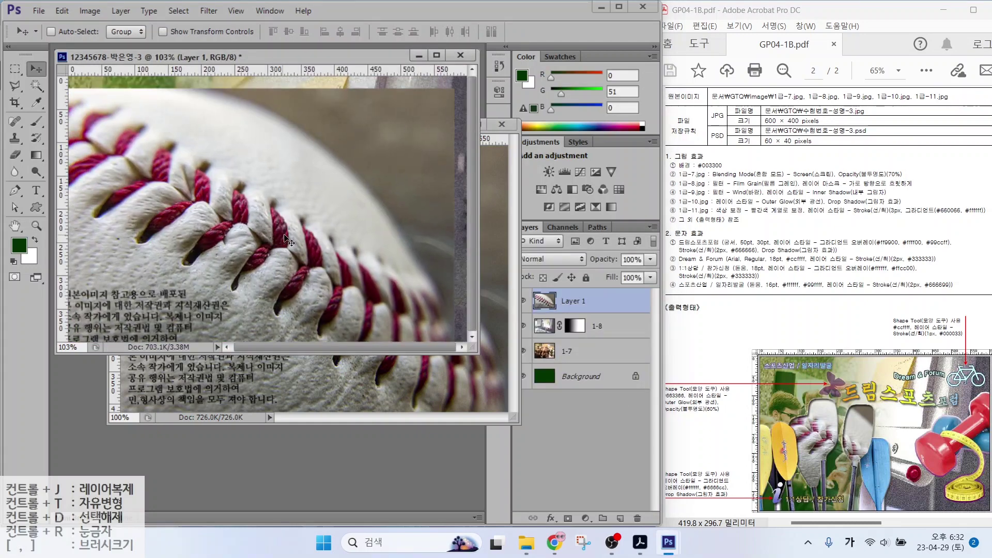
left_click(502, 124)
double_click(574, 301)
type("1-9")
key("Return")
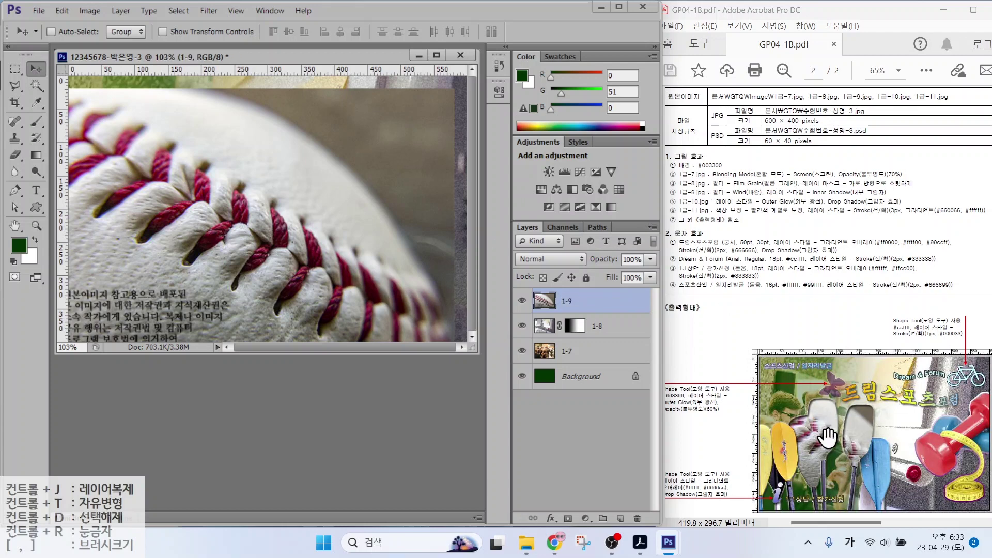
double_click(348, 408)
Open 1급-10.jpg and quick-select the pale yellow, red and left yellow paddles
left_click(306, 355)
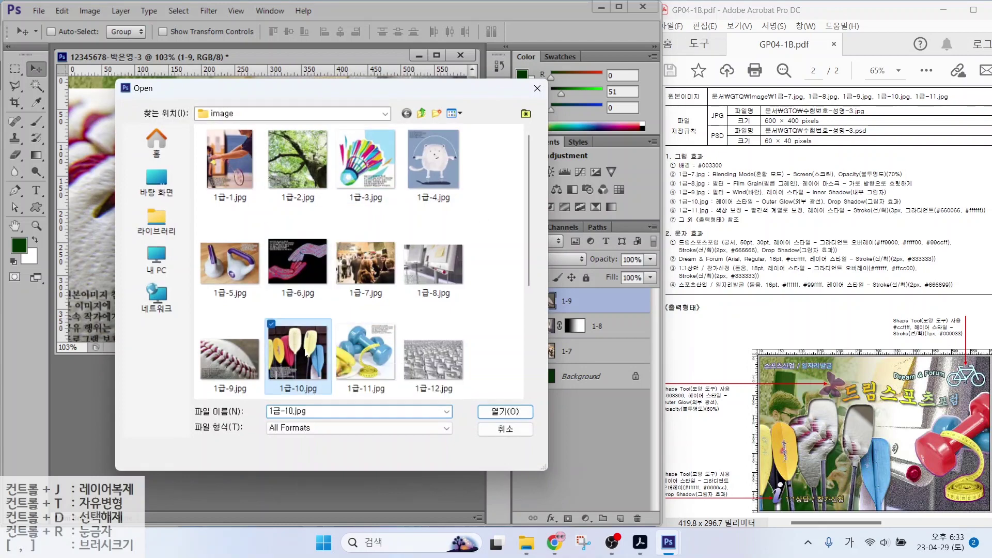
left_click(487, 413)
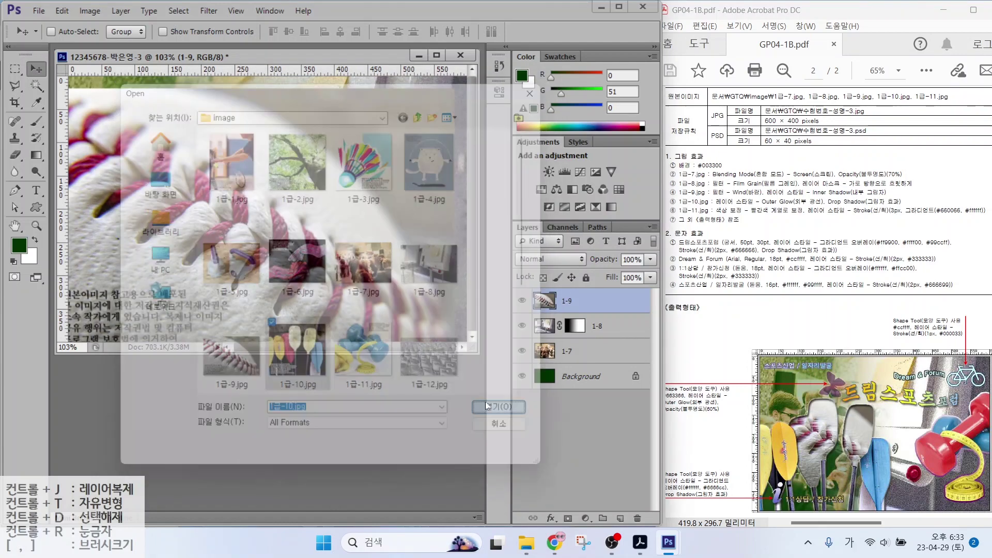
left_click(36, 85)
right_click(36, 85)
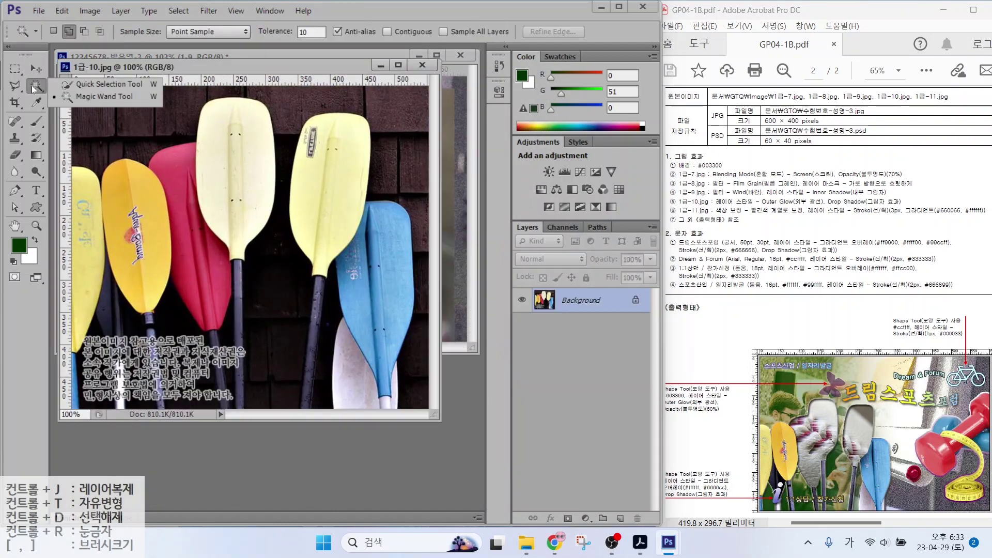
left_click(86, 85)
mouse_move(230, 190)
left_mouse_down()
mouse_move(328, 206)
mouse_move(373, 260)
mouse_move(379, 305)
mouse_move(372, 362)
left_mouse_up()
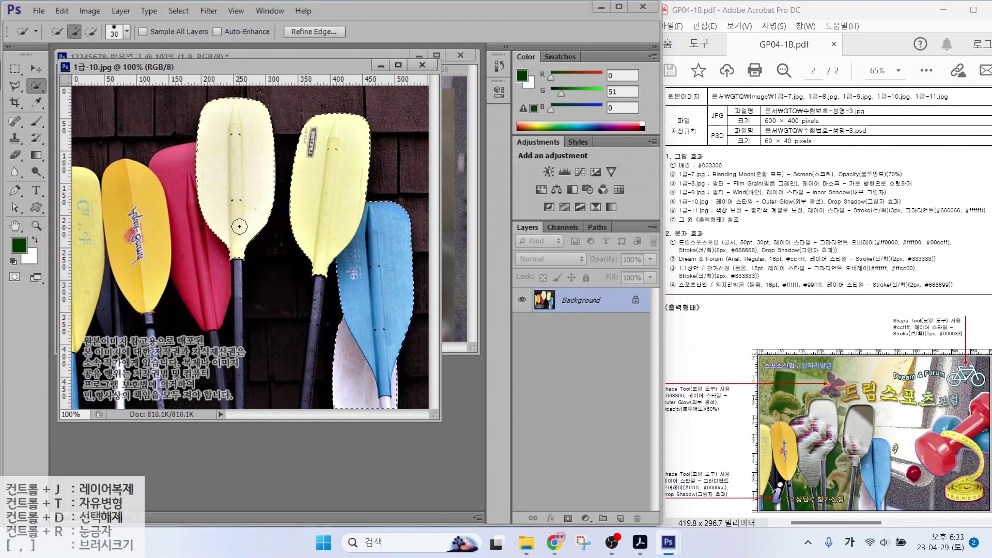
mouse_move(240, 226)
left_mouse_down()
mouse_move(182, 238)
mouse_move(82, 215)
mouse_move(139, 211)
mouse_move(137, 259)
mouse_move(191, 243)
mouse_move(230, 166)
mouse_move(75, 108)
left_mouse_up()
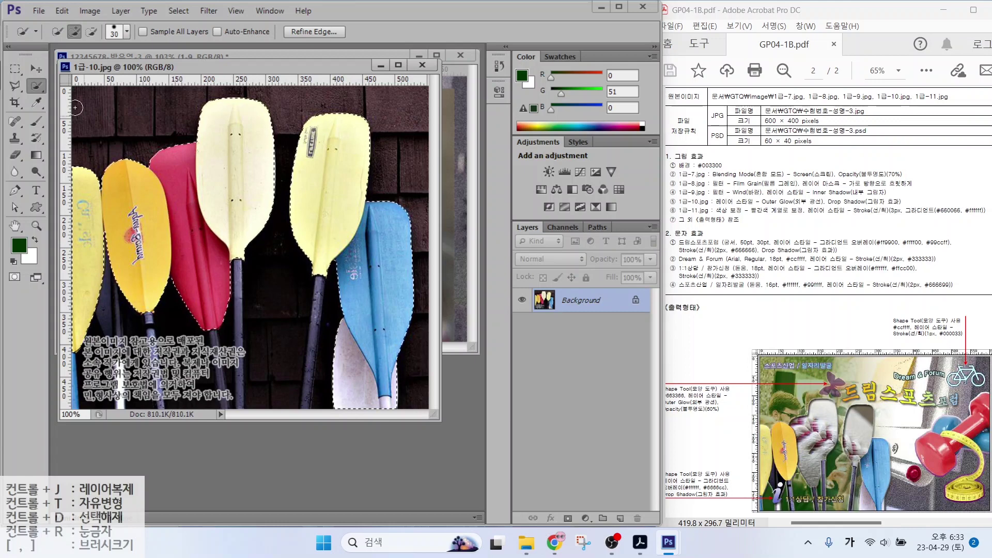
Add the first, second and red paddle shafts to the selection with the Polygonal Lasso
key("l")
left_click(243, 397)
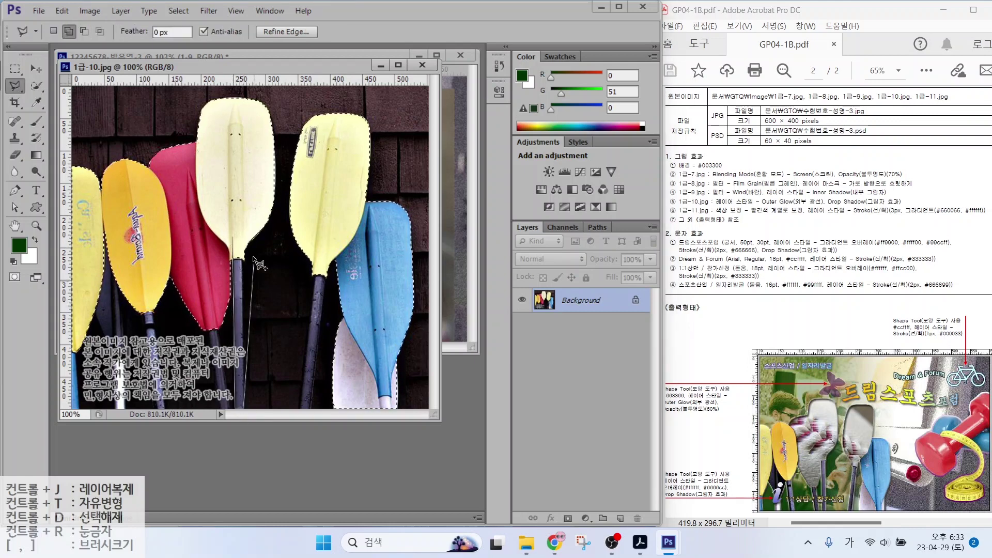
left_click(243, 240)
left_click(233, 238)
left_click(316, 260)
left_click(300, 411)
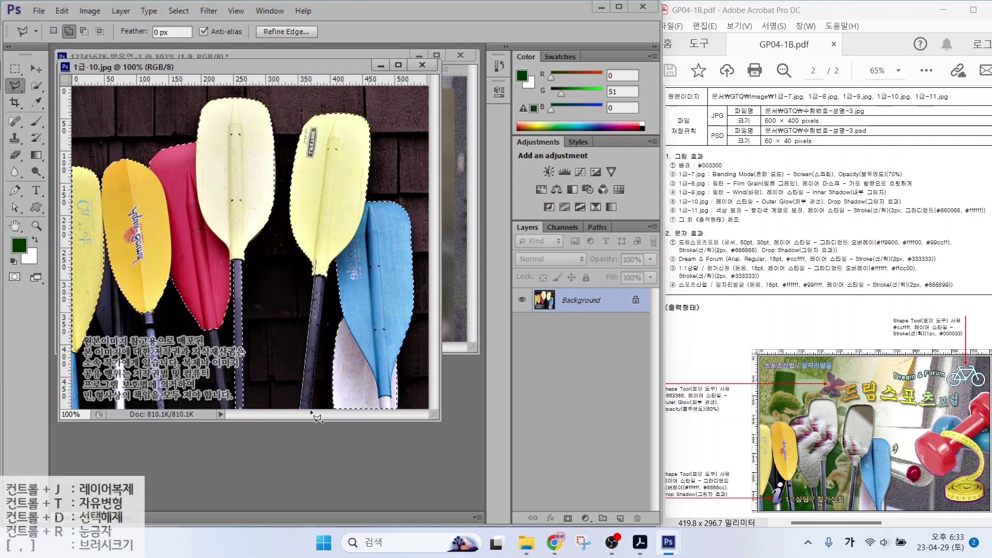
left_click(310, 411)
left_click(327, 264)
left_click(317, 260)
left_click(204, 321)
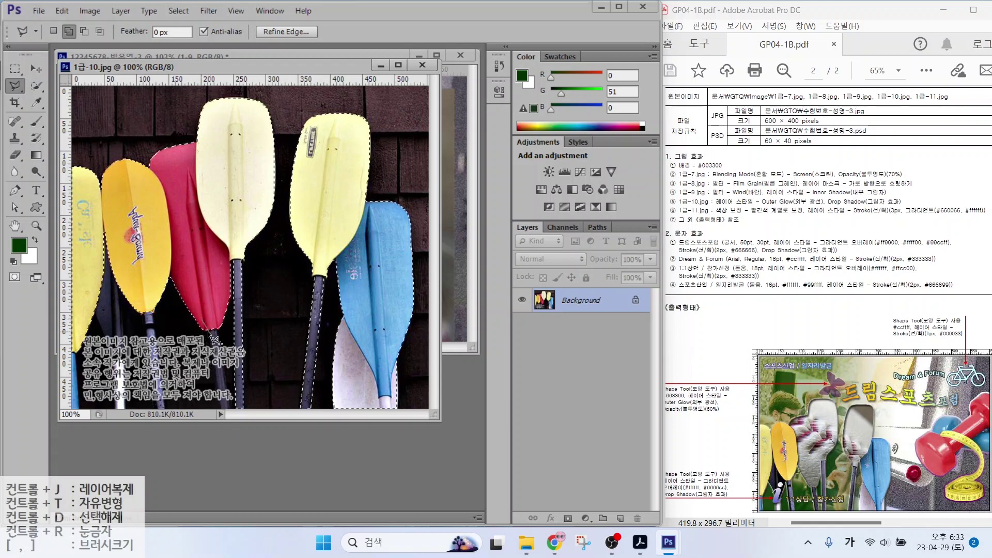
left_click(218, 412)
left_click(228, 412)
left_click(214, 324)
left_click(203, 321)
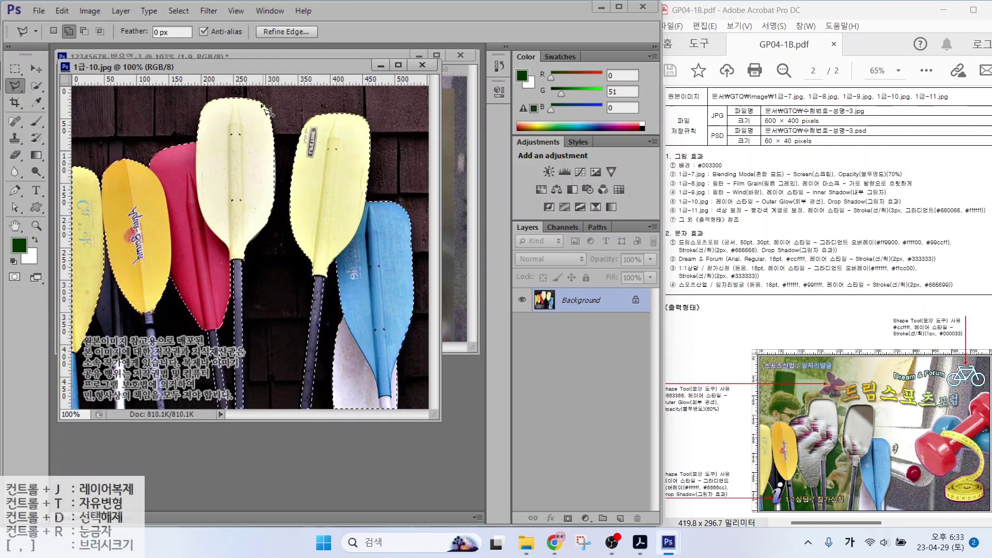
Add the orange paddle's shaft and the whole dark paddle to the selection
left_click(140, 306)
left_click(157, 411)
left_click(166, 412)
left_click(153, 307)
left_click(141, 306)
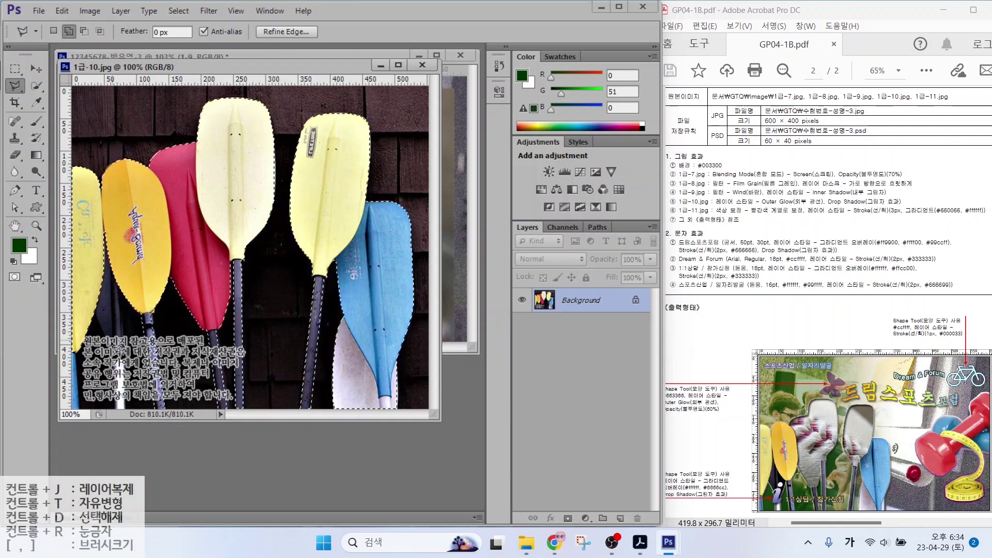
left_click(91, 298)
left_click(97, 325)
left_click(110, 355)
left_click(117, 412)
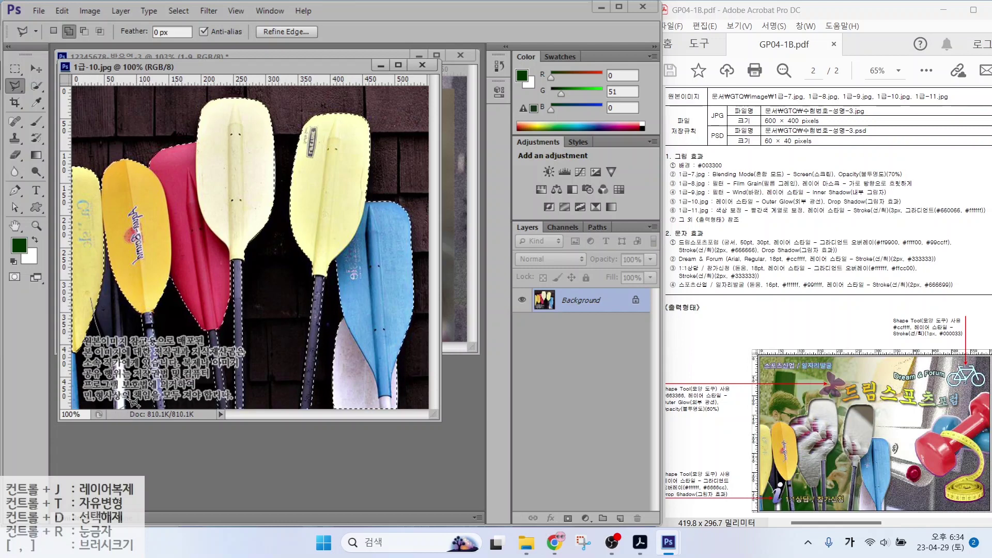
left_click(138, 289)
left_click(98, 214)
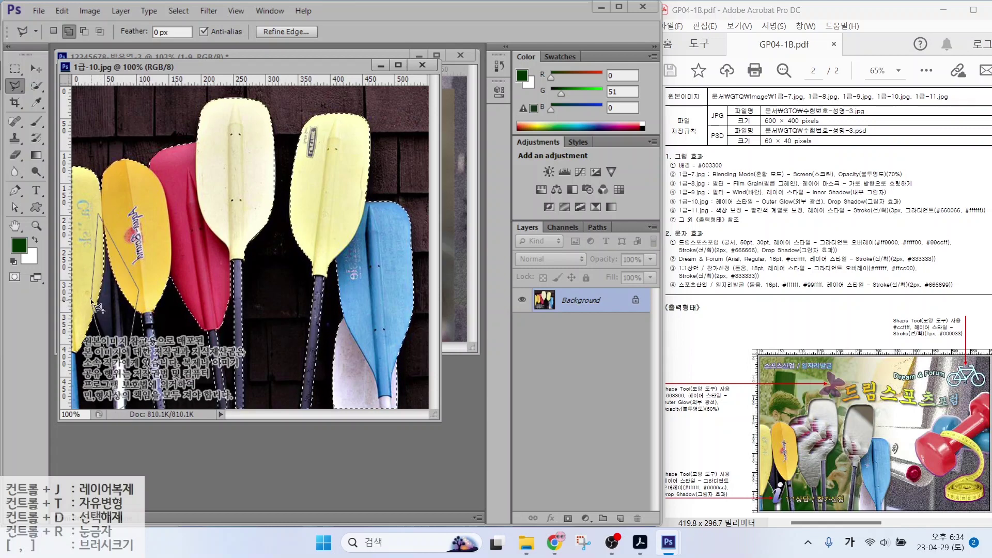
left_click(91, 298)
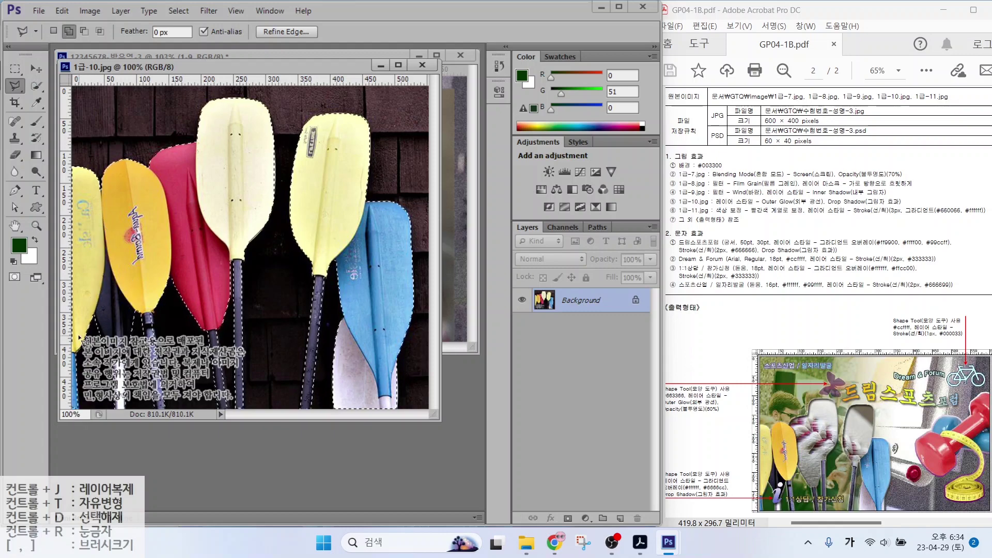
Move the selected paddles into the baseball composite, close the source, and name the layer 1-10
left_click_drag(200, 66, 261, 122)
key("v")
left_click_drag(290, 237, 109, 158)
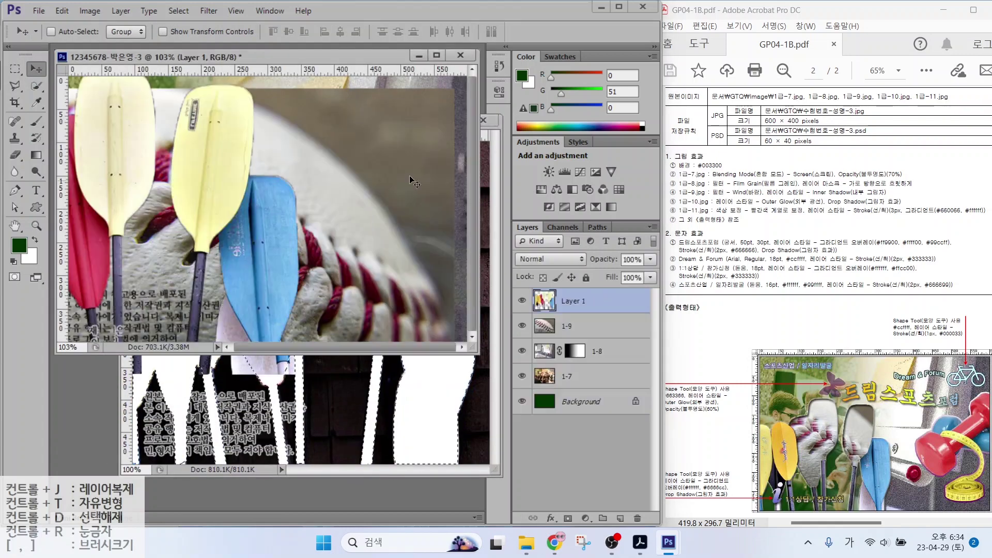
left_click(483, 120)
double_click(572, 301)
type("1-10")
key("Return")
Scale the 1-10 paddles to about 67% and place them over the baseball's lower left
key("ctrl+t")
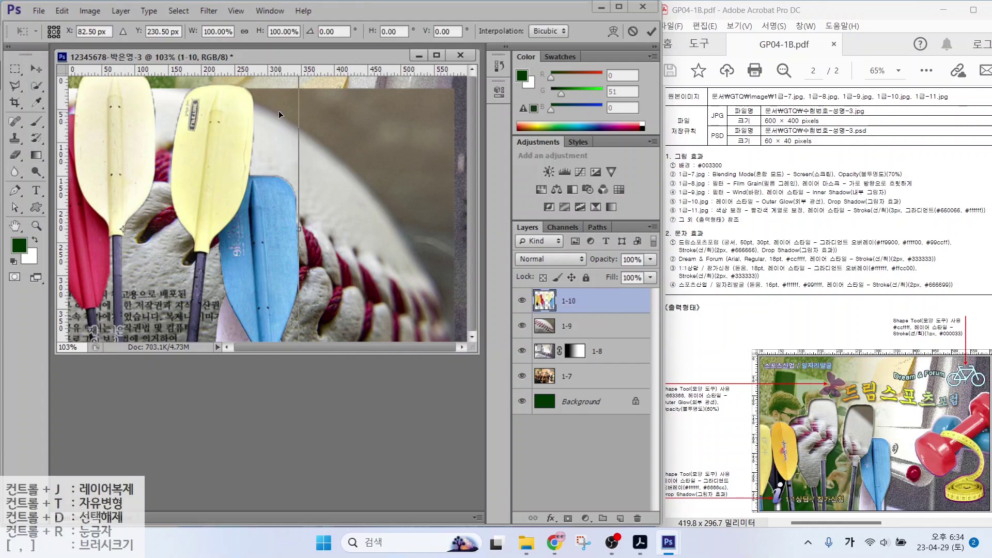
left_click_drag(279, 111, 295, 170)
left_click_drag(314, 128, 181, 249)
left_click_drag(137, 298, 244, 201)
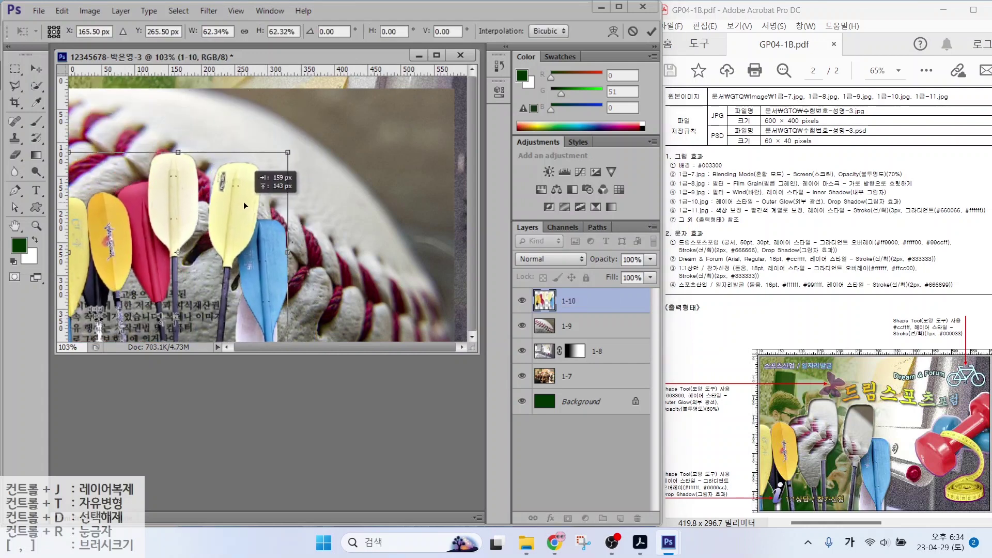
left_click_drag(288, 152, 304, 133)
key("Return")
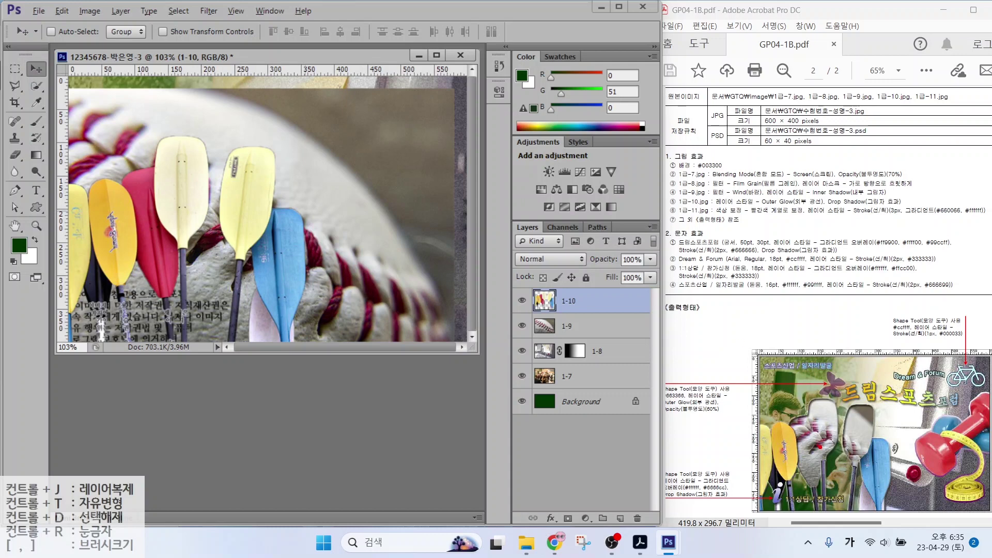
left_click_drag(817, 408, 834, 407)
left_click_drag(787, 427, 797, 468)
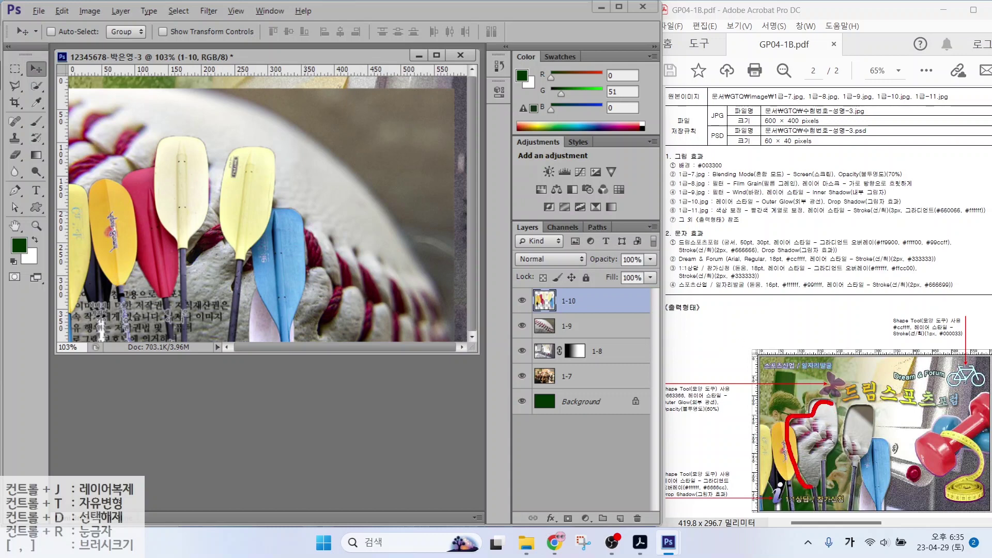
mouse_move(834, 416)
left_mouse_down()
mouse_move(840, 403)
mouse_move(848, 437)
mouse_move(870, 460)
mouse_move(881, 399)
left_mouse_up()
key("Escape")
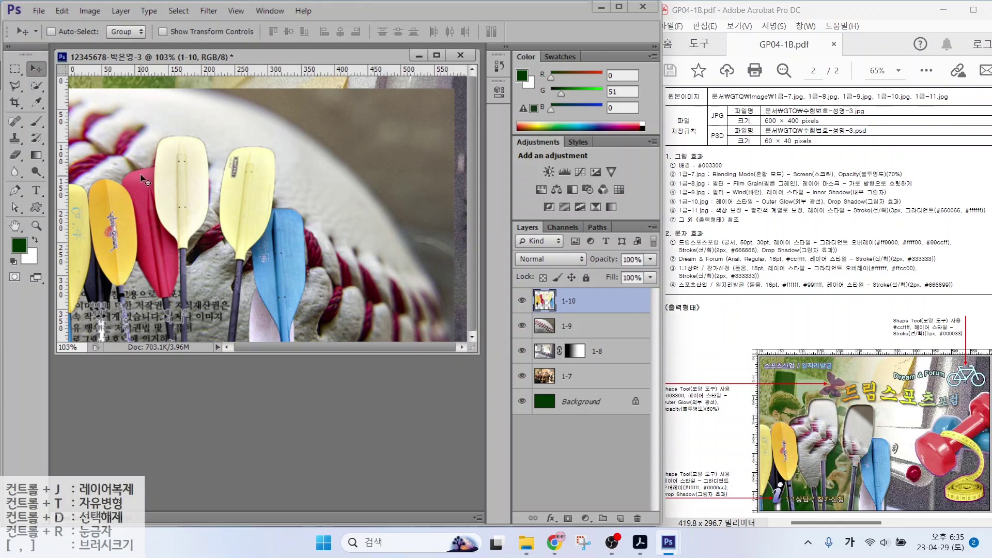
Quick-select the two pale yellow paddles and the red paddle and copy them to a new layer
left_click(38, 87)
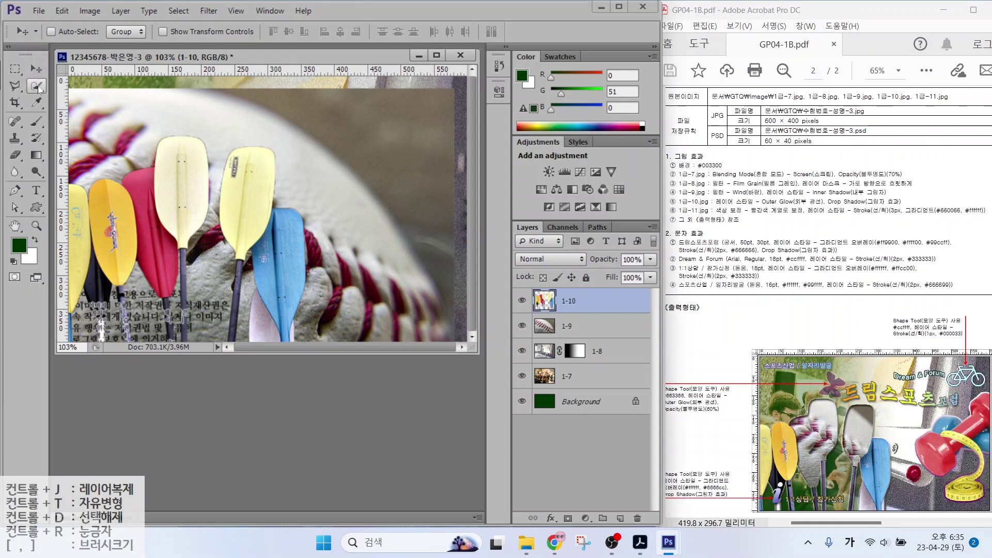
mouse_move(177, 195)
left_mouse_down()
mouse_move(219, 185)
mouse_move(240, 202)
left_mouse_up()
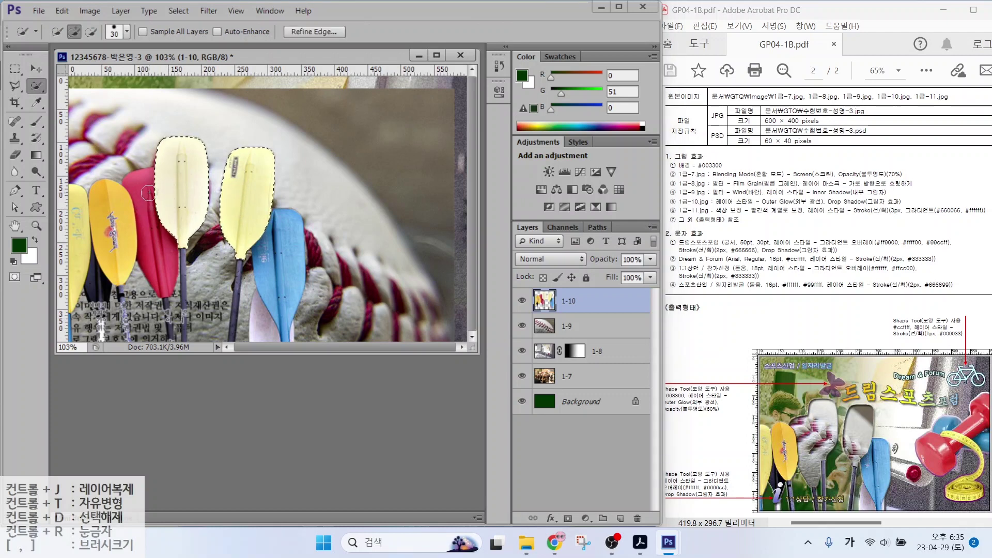
left_click_drag(149, 193, 158, 235)
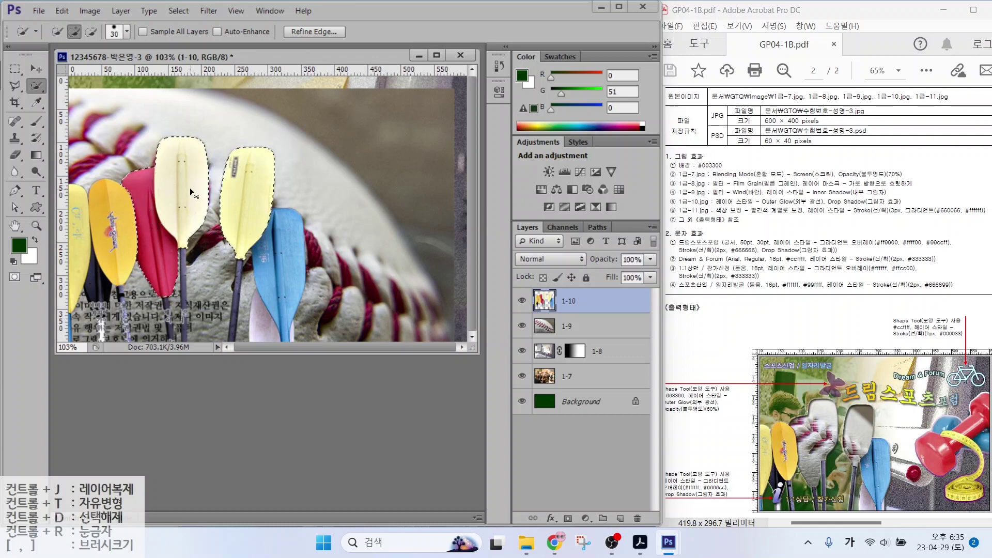
key("ctrl+j")
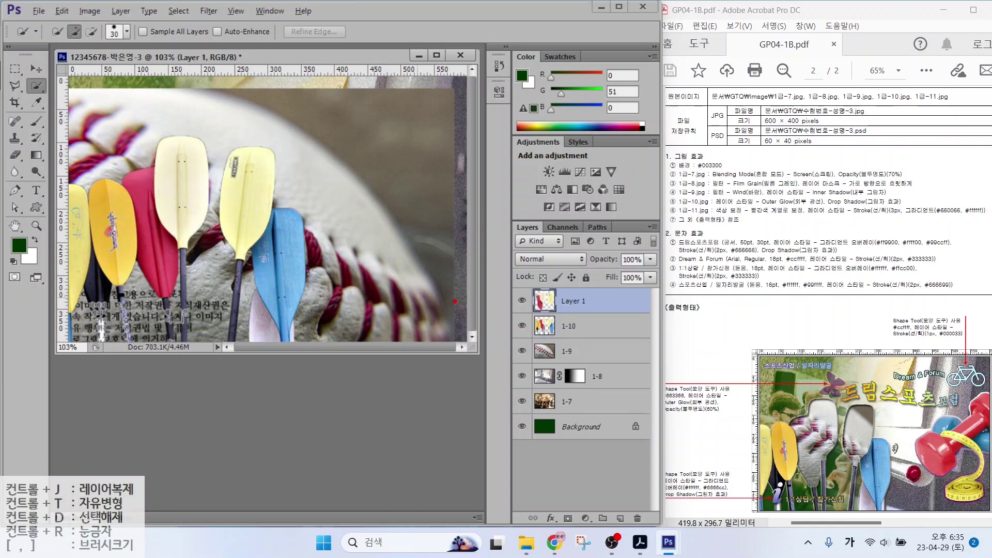
Name the copied layer 클리핑 and move layer 1-9 to the top of the stack
mouse_move(601, 318)
left_mouse_down()
mouse_move(531, 299)
mouse_move(557, 270)
mouse_move(607, 303)
mouse_move(574, 325)
left_mouse_up()
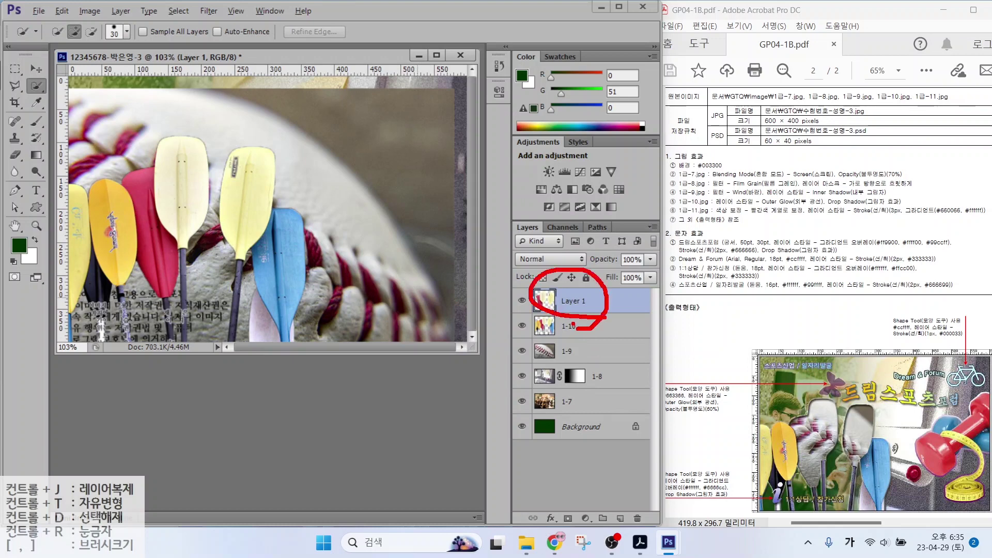
key("Escape")
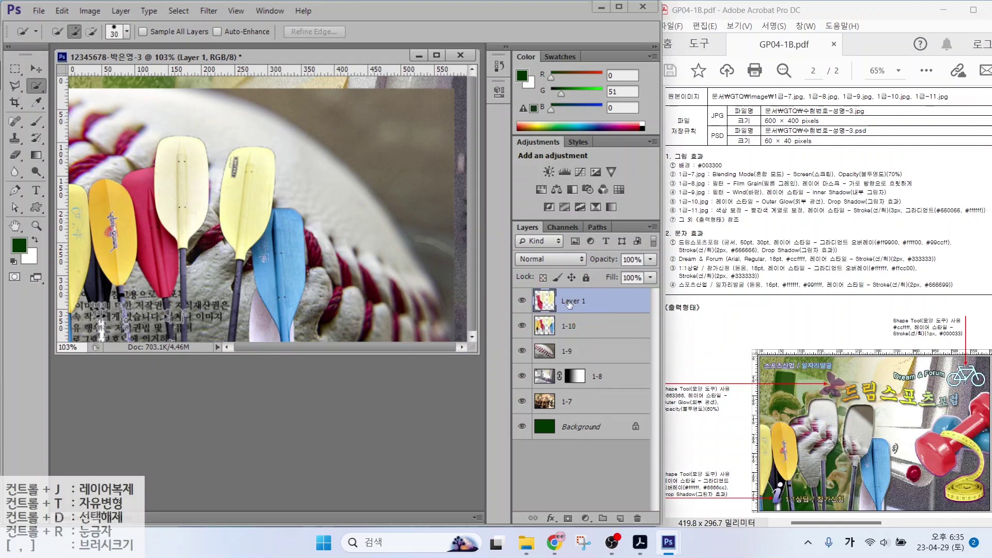
double_click(571, 302)
type("1")
key("Return")
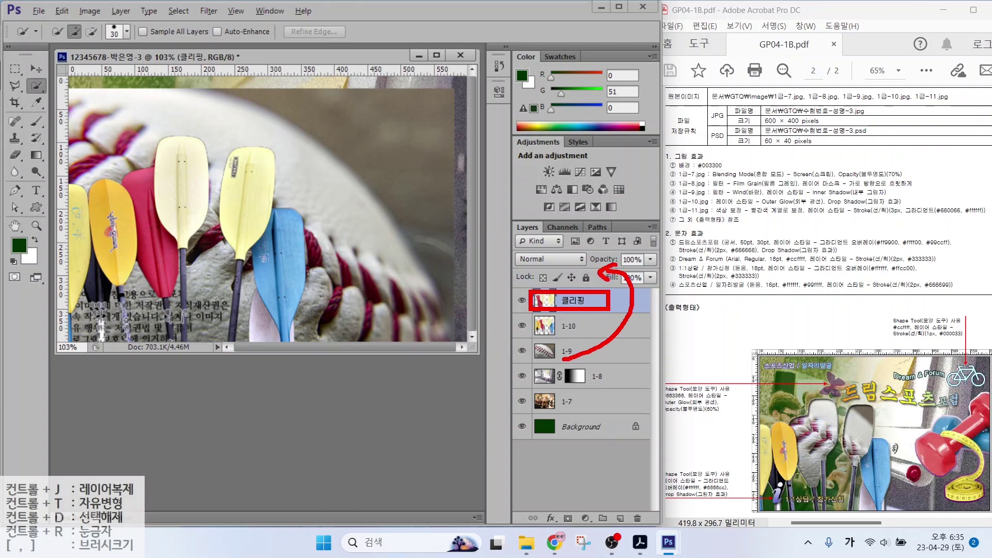
left_click_drag(583, 353, 580, 301)
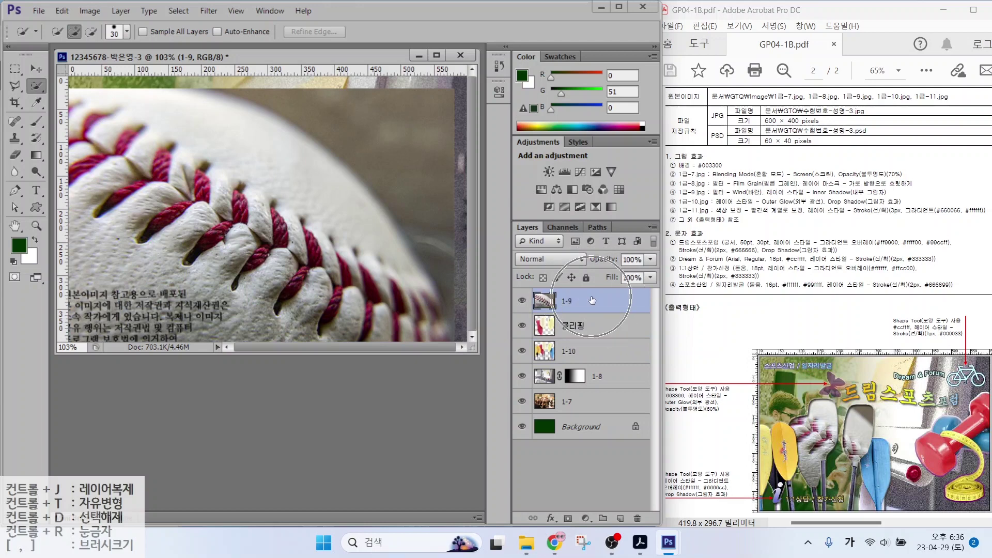
Clip layer 1-9 to the 클리핑 layer and nudge it slightly right and down
right_click(592, 301)
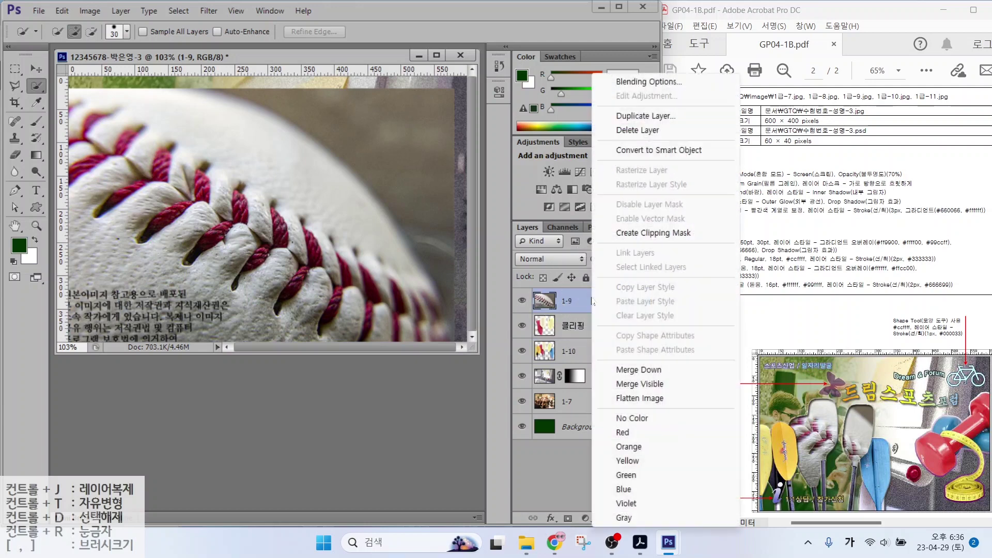
left_click(652, 233)
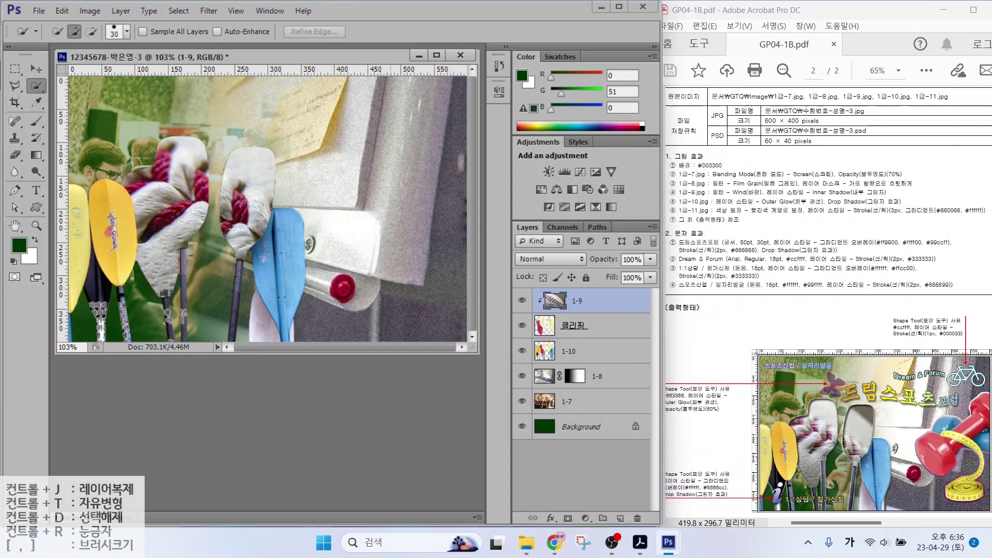
key("v")
mouse_move(176, 212)
left_mouse_down()
mouse_move(173, 221)
mouse_move(189, 208)
left_mouse_up()
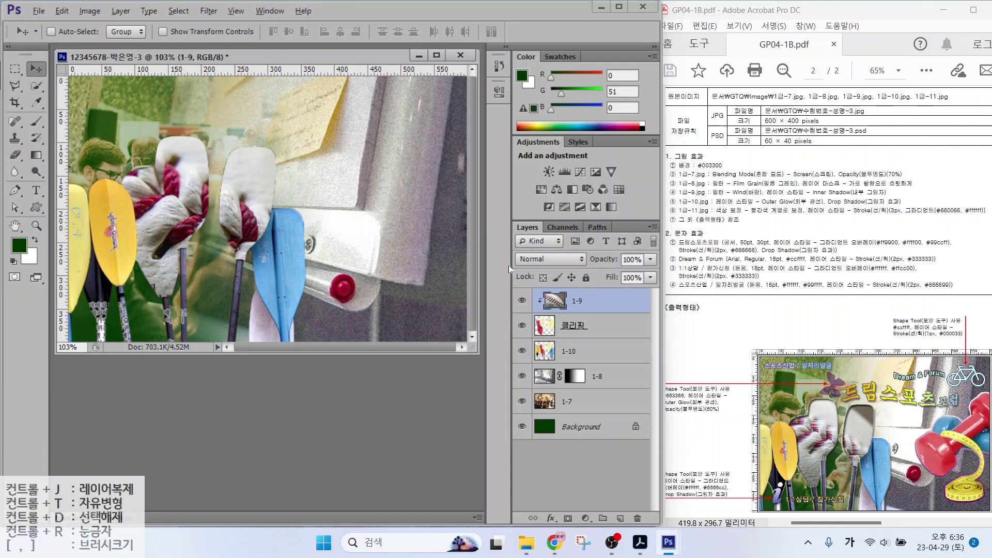
left_click_drag(716, 197, 862, 194)
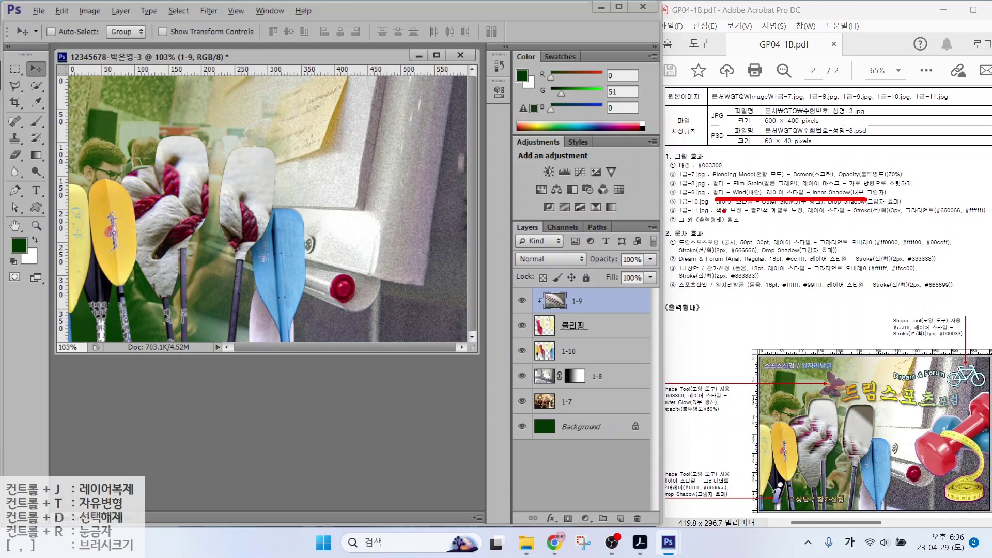
key("Escape")
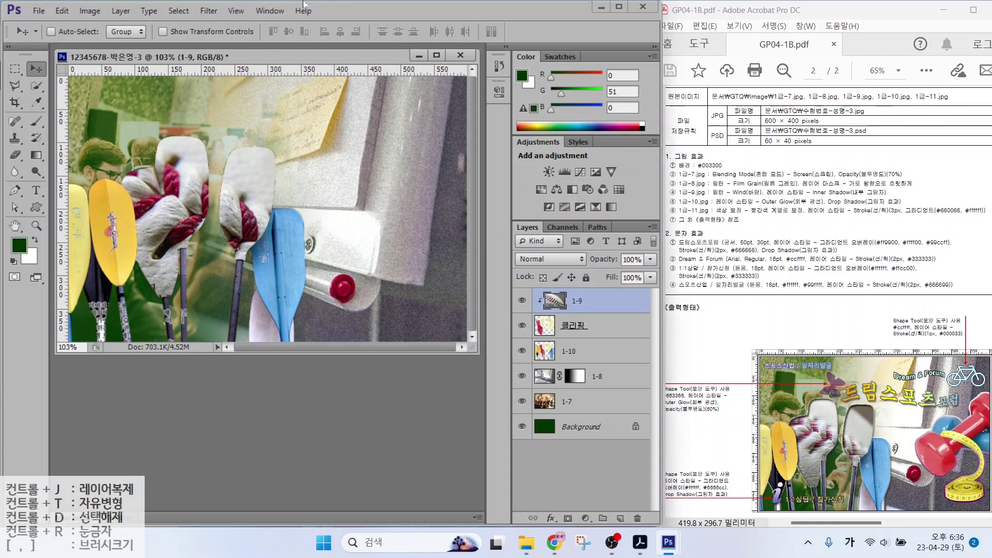
Browse the Filter menu to the Blur submenu
left_click(269, 11)
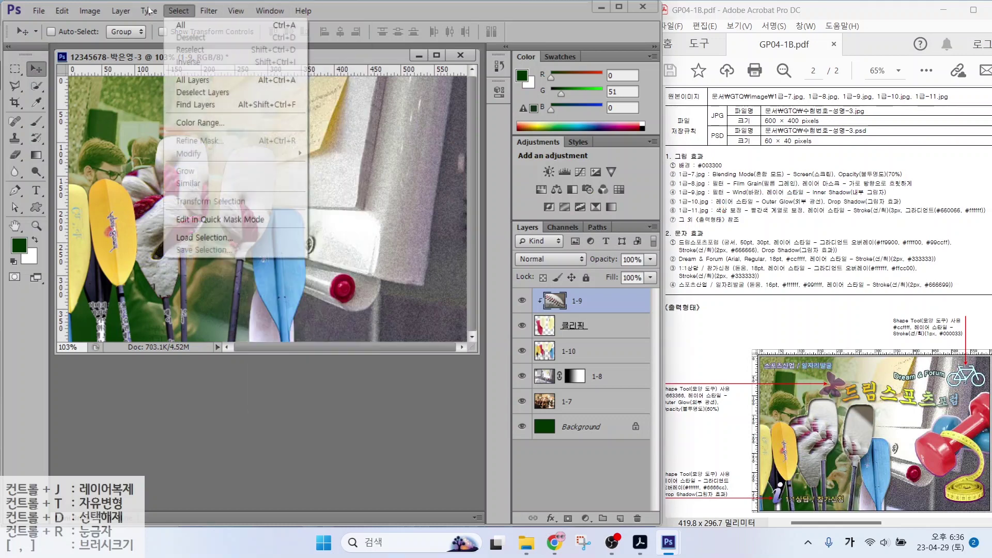
mouse_move(209, 10)
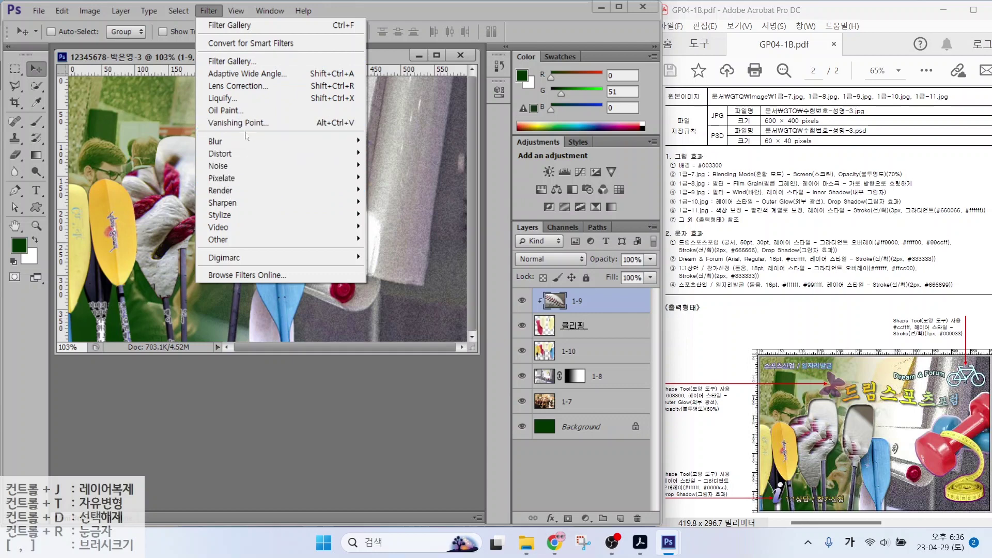
mouse_move(247, 145)
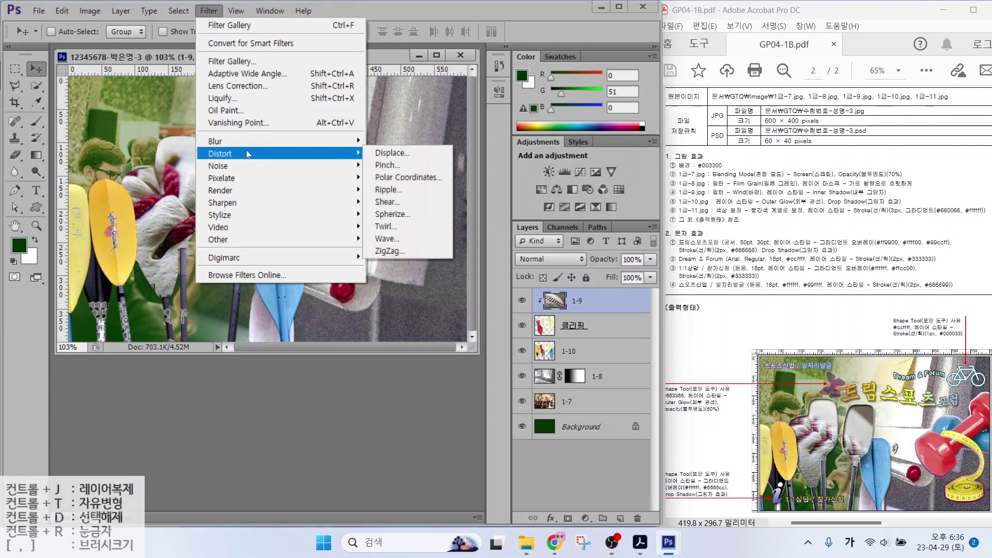
Apply Filter > Stylize > Wind to layer 1-9 for horizontal streaks
mouse_move(247, 168)
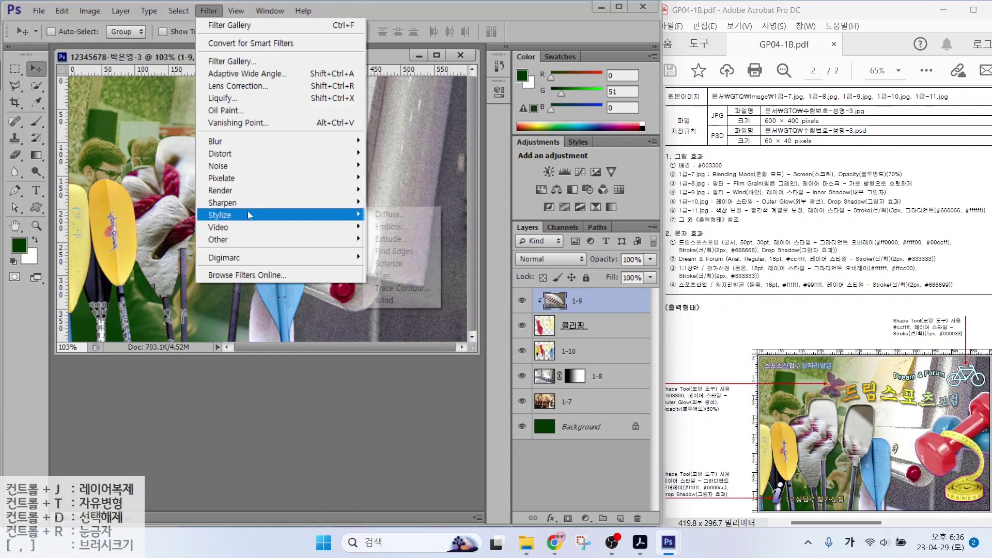
mouse_move(247, 212)
left_click(397, 302)
left_click(522, 134)
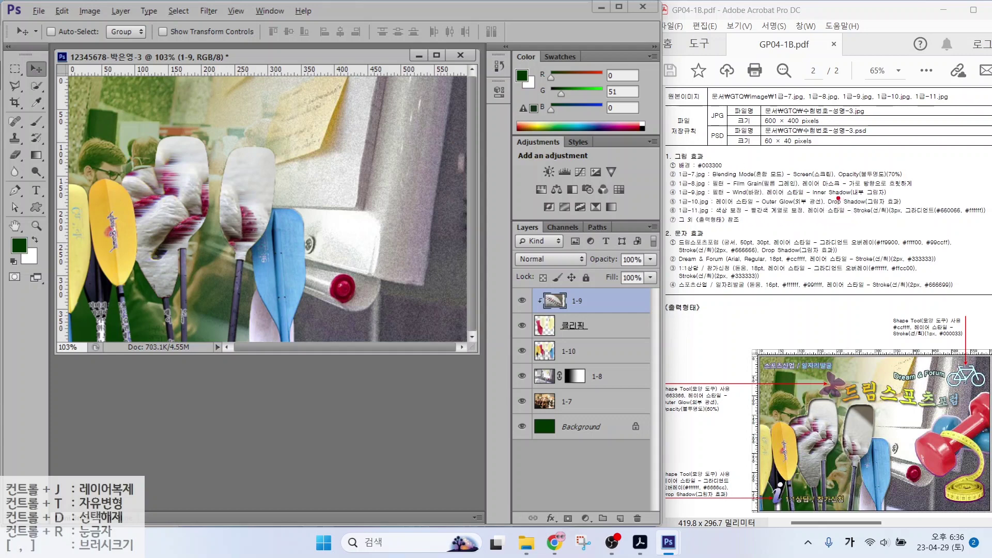
left_click_drag(785, 196, 929, 197)
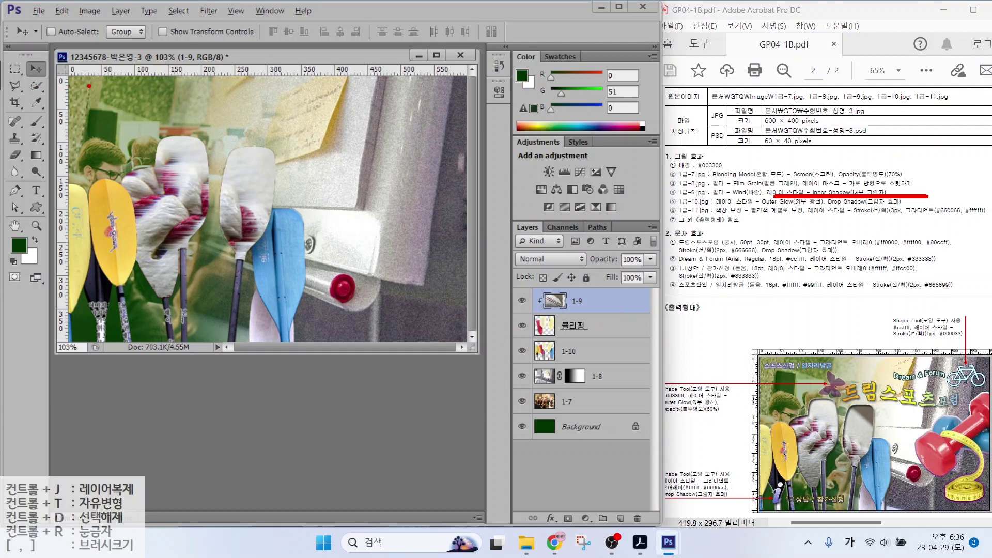
mouse_move(77, 82)
left_mouse_down()
mouse_move(332, 222)
mouse_move(468, 263)
mouse_move(457, 337)
left_mouse_up()
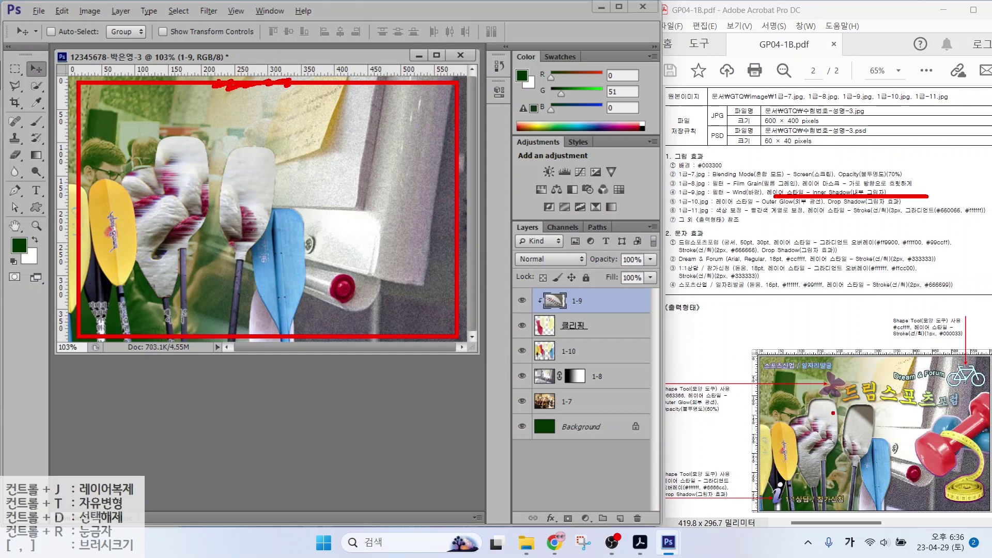
left_click_drag(830, 406, 862, 371)
key("Escape")
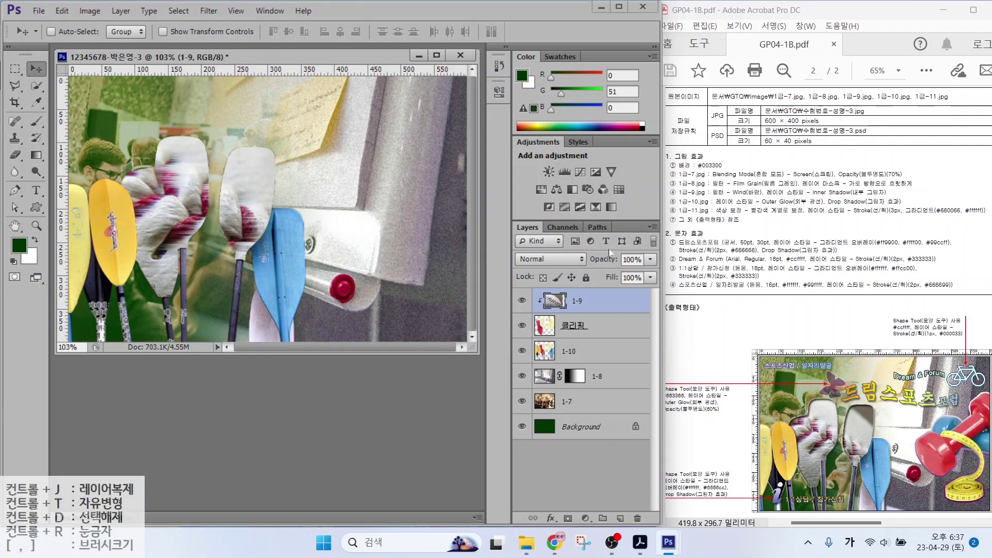
Add an Inner Shadow at 75% opacity to the 클리핑 layer
left_click(595, 332)
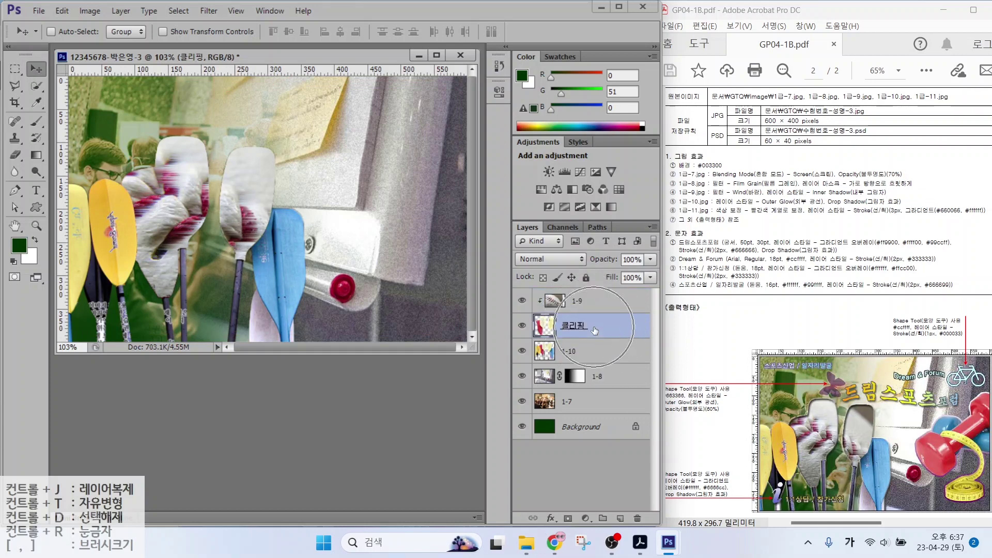
left_click(552, 518)
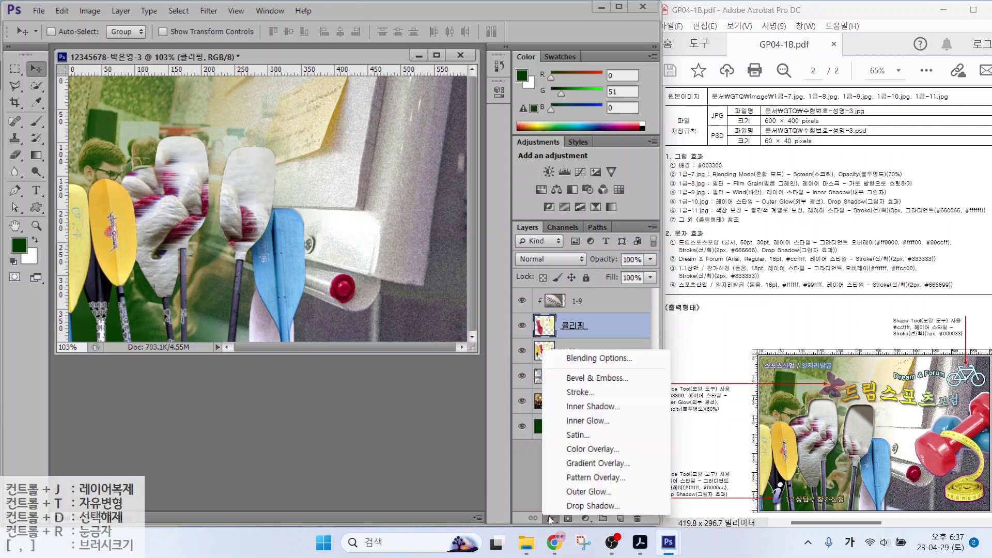
left_click(589, 407)
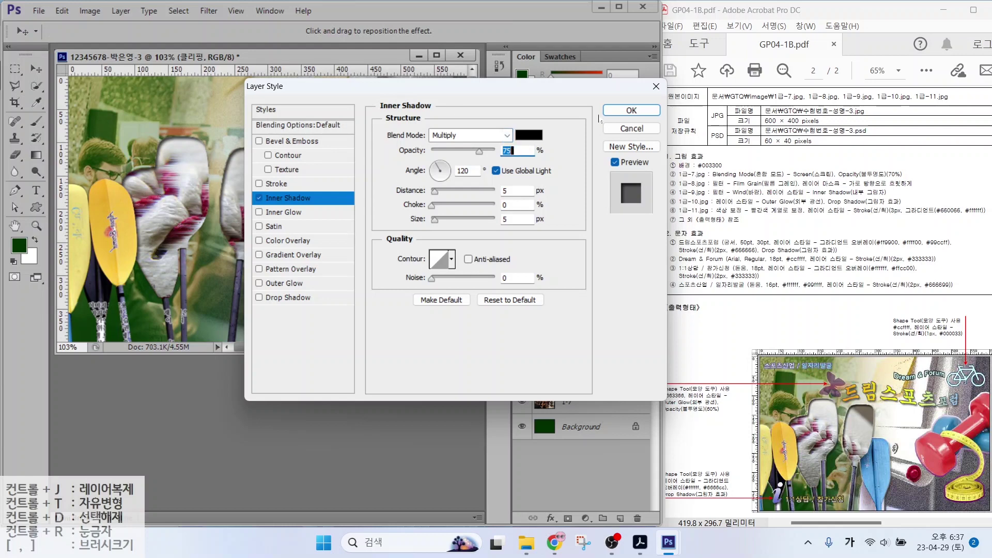
left_click(424, 230)
key("Return")
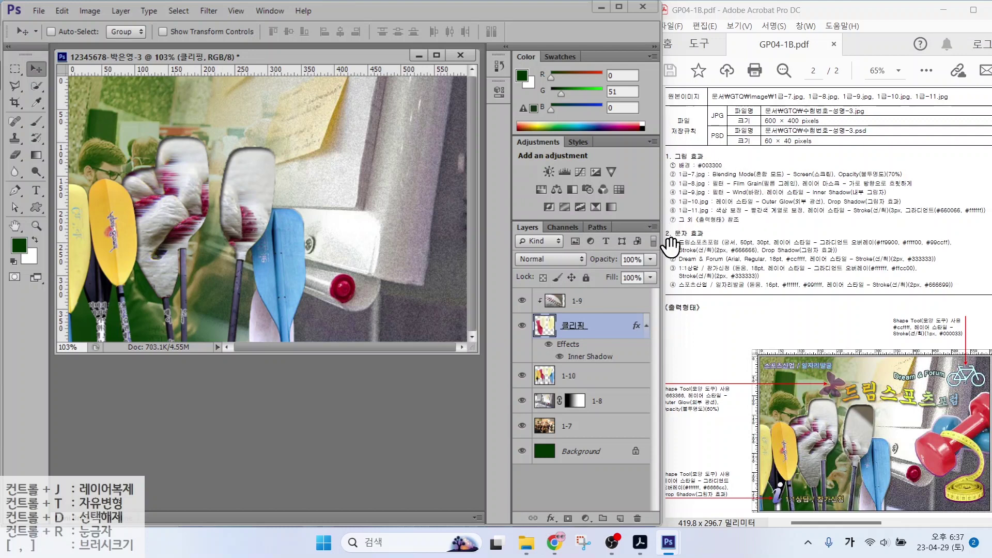
Give layer 1-10 Outer Glow and Drop Shadow effects
left_click(568, 376)
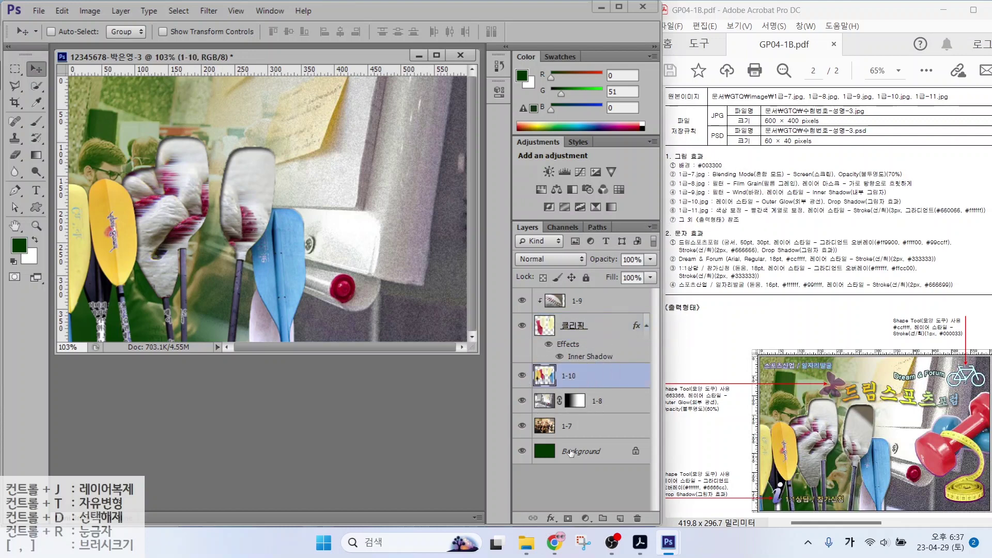
left_click(551, 519)
left_click(569, 494)
left_click(310, 298)
left_click(632, 110)
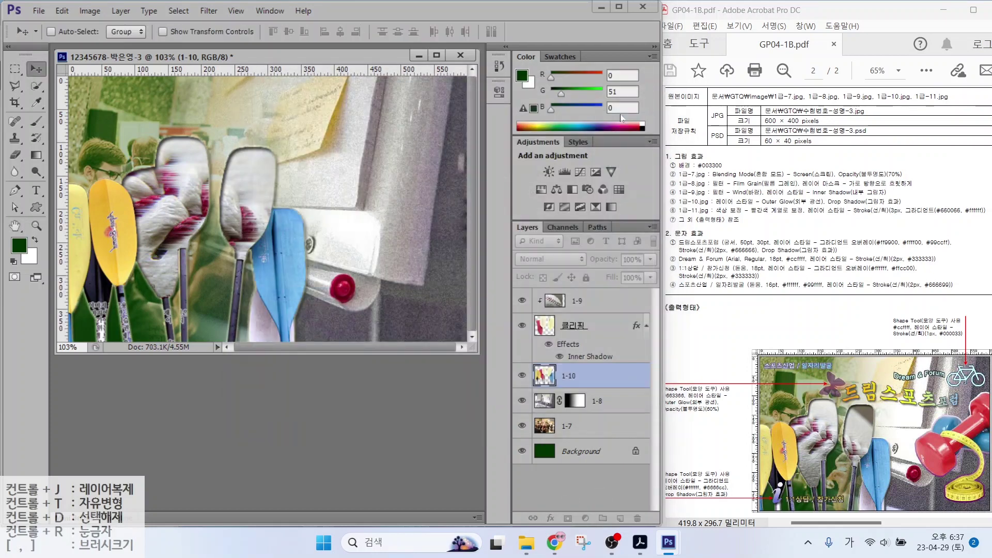
Clip the 1-9 photo to the 클리핑 paddle shape
left_click(599, 302)
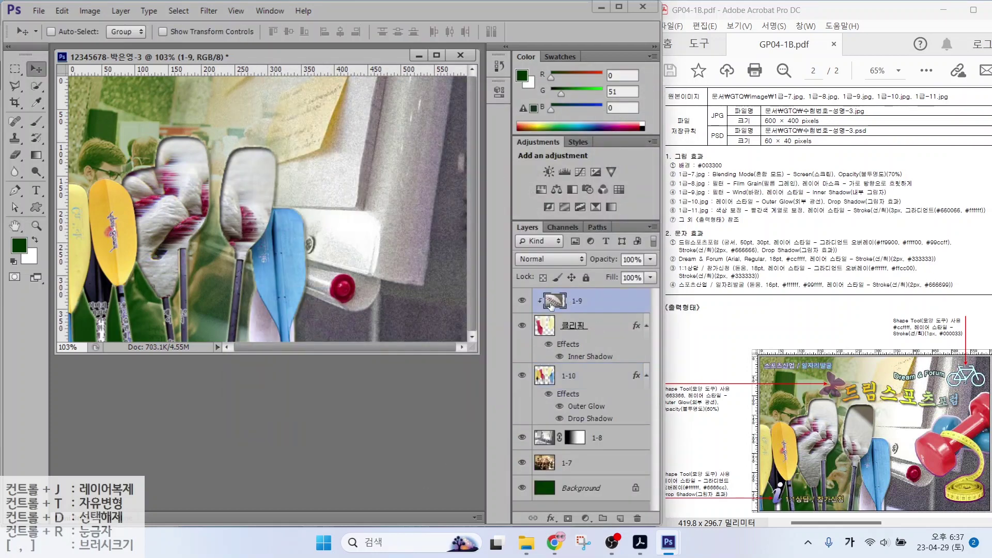
mouse_move(527, 281)
left_mouse_down()
mouse_move(543, 298)
mouse_move(615, 314)
left_mouse_up()
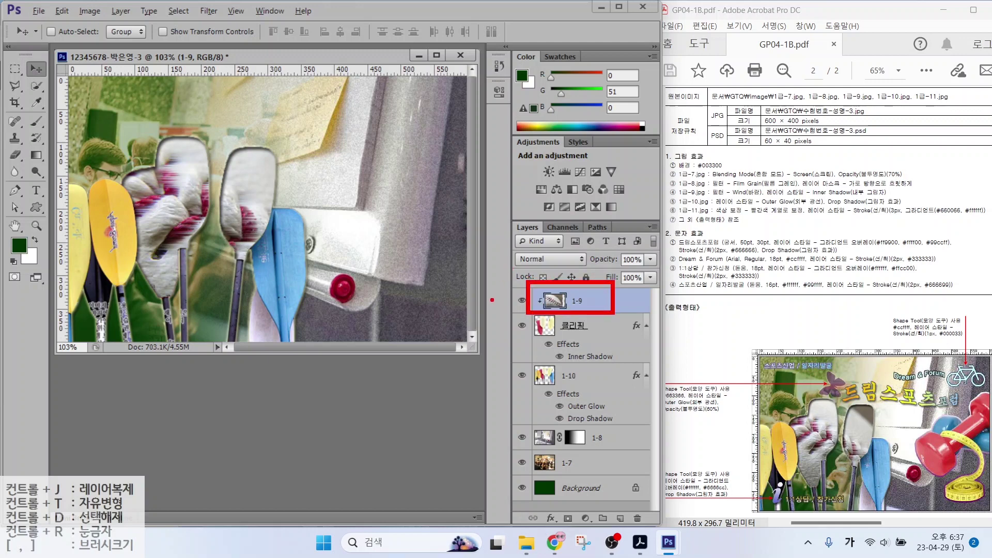
mouse_move(490, 300)
left_mouse_down()
mouse_move(505, 264)
mouse_move(539, 254)
mouse_move(525, 248)
mouse_move(547, 252)
mouse_move(492, 254)
mouse_move(543, 224)
mouse_move(528, 218)
mouse_move(555, 227)
left_mouse_up()
left_click_drag(490, 218, 558, 189)
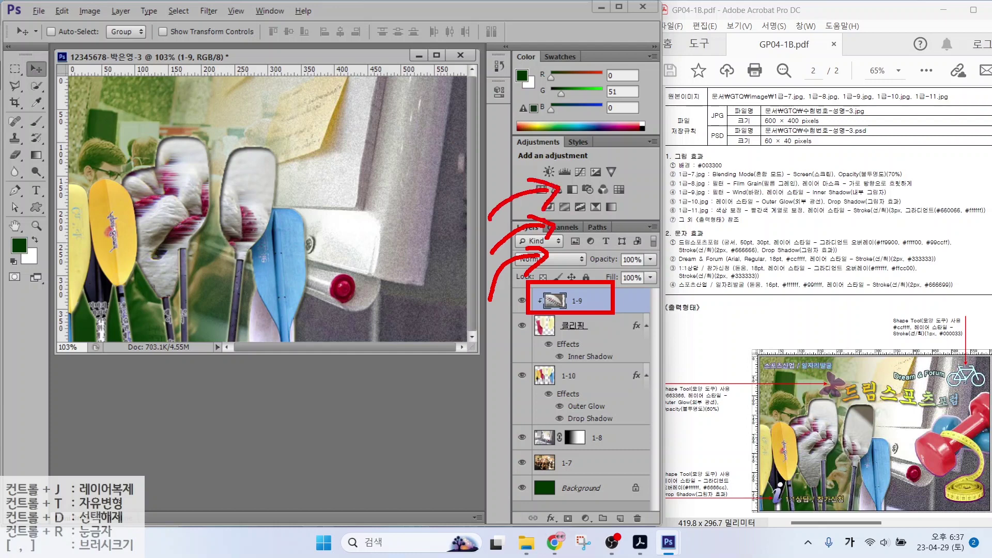
key("Escape")
left_click(557, 341)
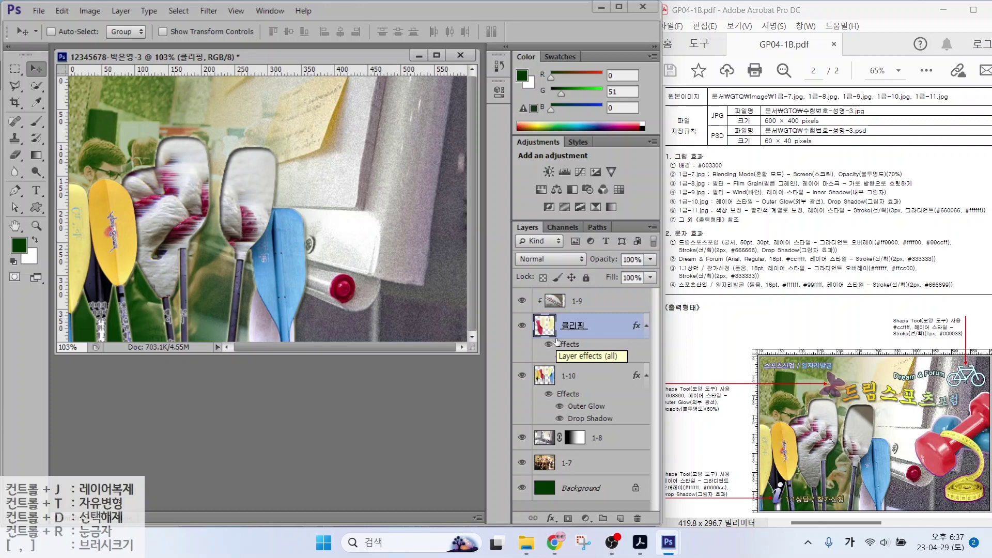
left_click_drag(489, 349, 538, 308)
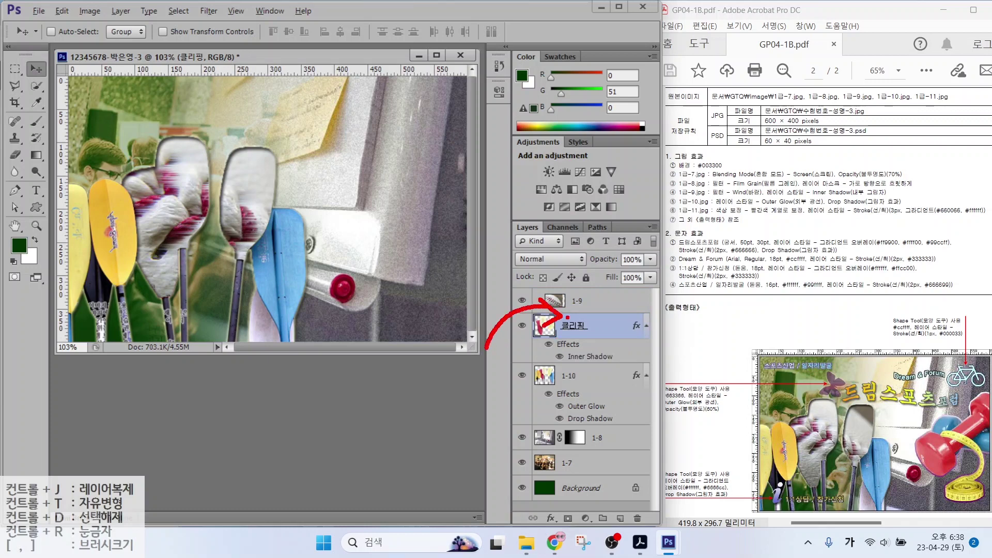
left_click(569, 313, "alt")
left_click(591, 299)
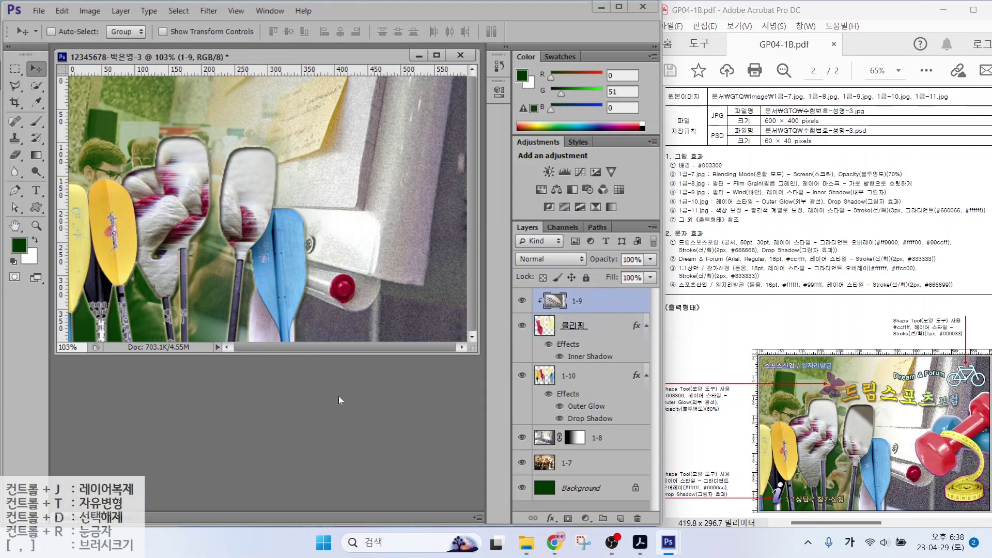
key("ctrl+o")
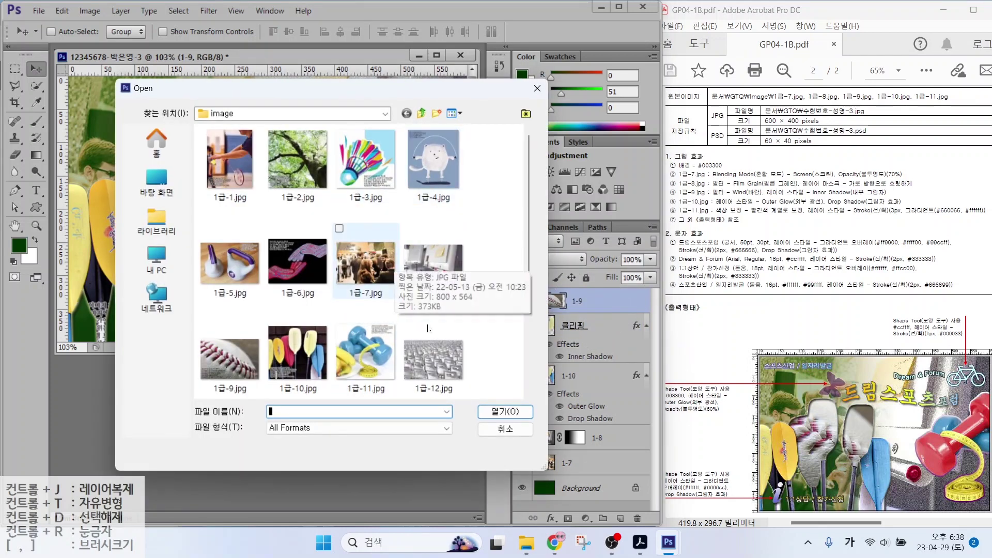
Open 1급-11.jpg and quick-select both blue dumbbells and the coiled measuring tape
double_click(365, 357)
key("w")
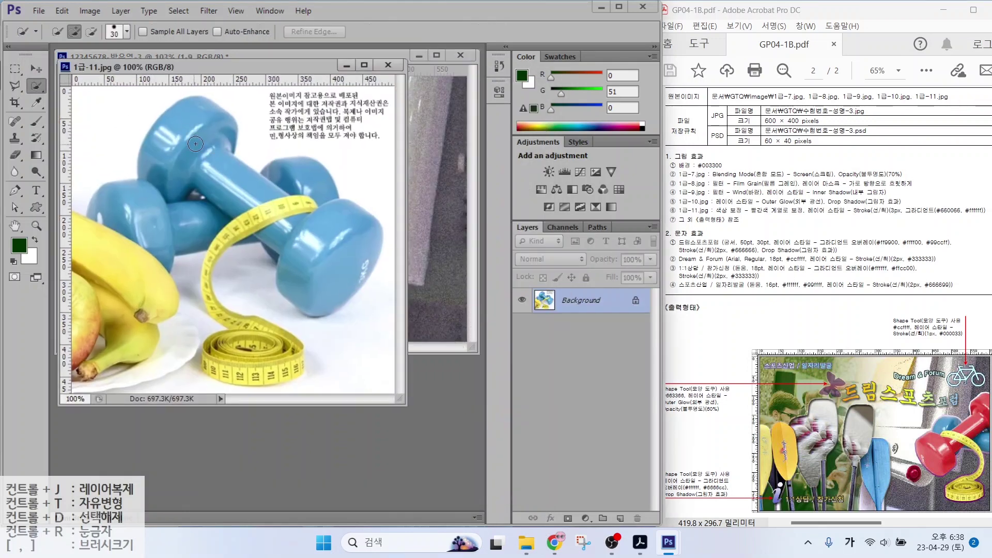
mouse_move(195, 144)
left_mouse_down()
mouse_move(294, 227)
mouse_move(357, 222)
left_mouse_up()
left_click(120, 207)
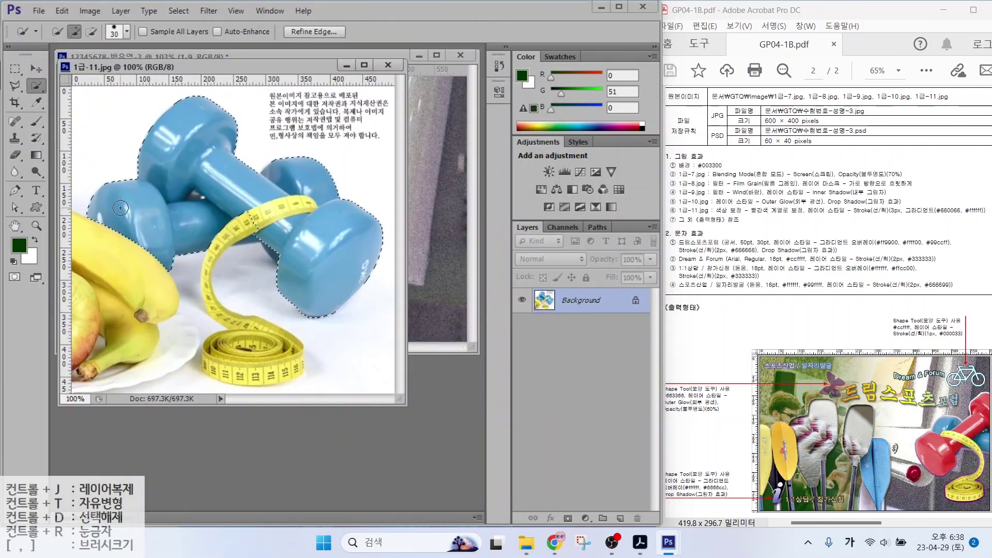
left_click(285, 362)
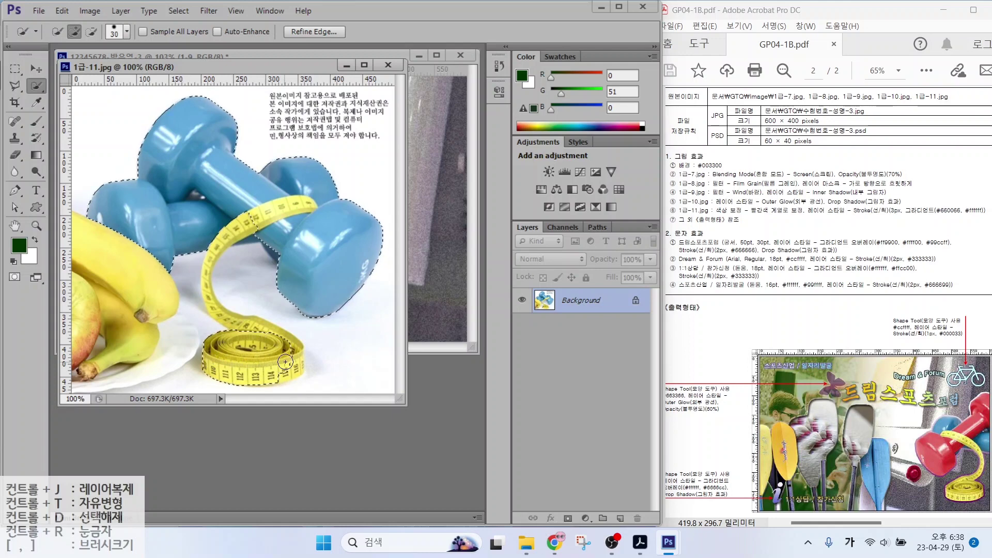
key("bracketleft")
key("bracketleft")
key("bracketleft")
mouse_move(250, 328)
left_mouse_down()
mouse_move(207, 279)
mouse_move(212, 251)
mouse_move(260, 207)
mouse_move(427, 226)
mouse_move(439, 134)
mouse_move(364, 184)
left_mouse_up()
Bring the dumbbell selection into the composite as layer 1-11
key("v")
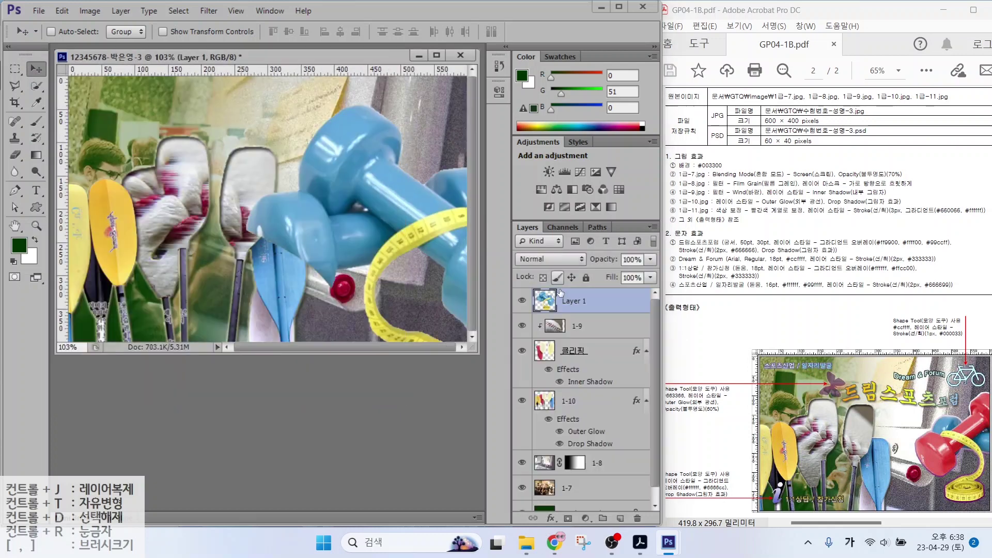
double_click(568, 299)
type("1-11")
key("Return")
Flip layer 1-11 horizontally, scale it to about 63%, and nudge it right and down
key("ctrl+t")
right_click(365, 206)
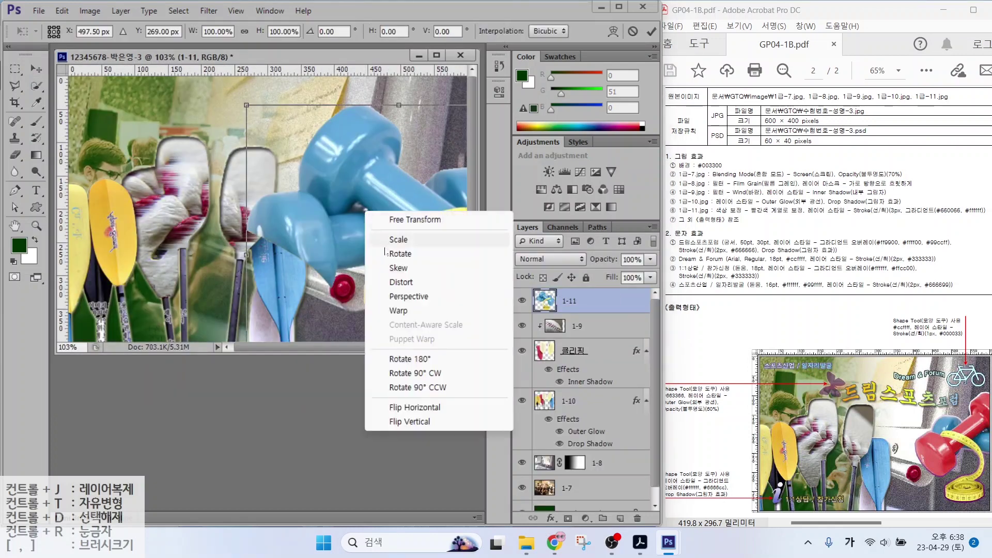
left_click(409, 407)
left_click_drag(247, 105, 350, 208)
left_click_drag(386, 273, 374, 197)
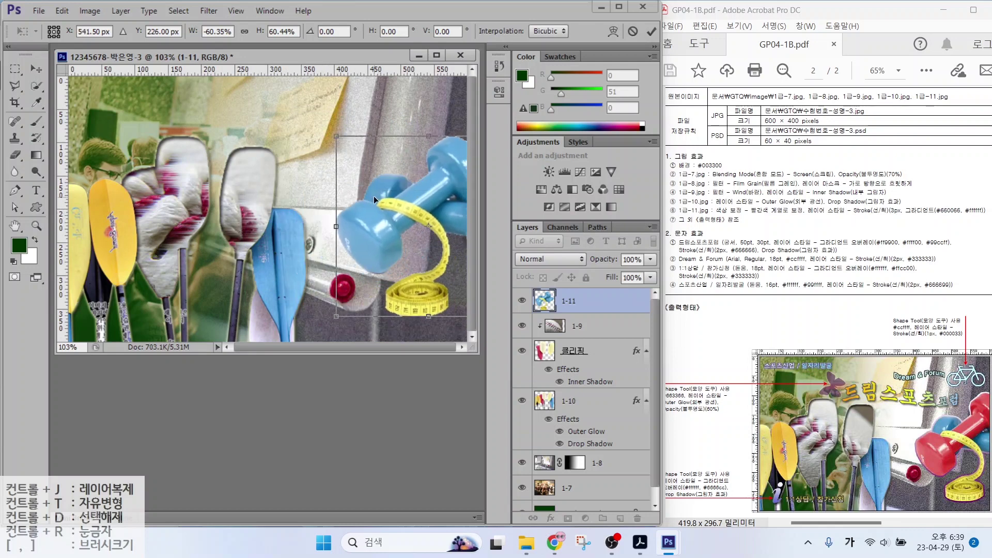
left_click_drag(337, 315, 326, 325)
key("Return")
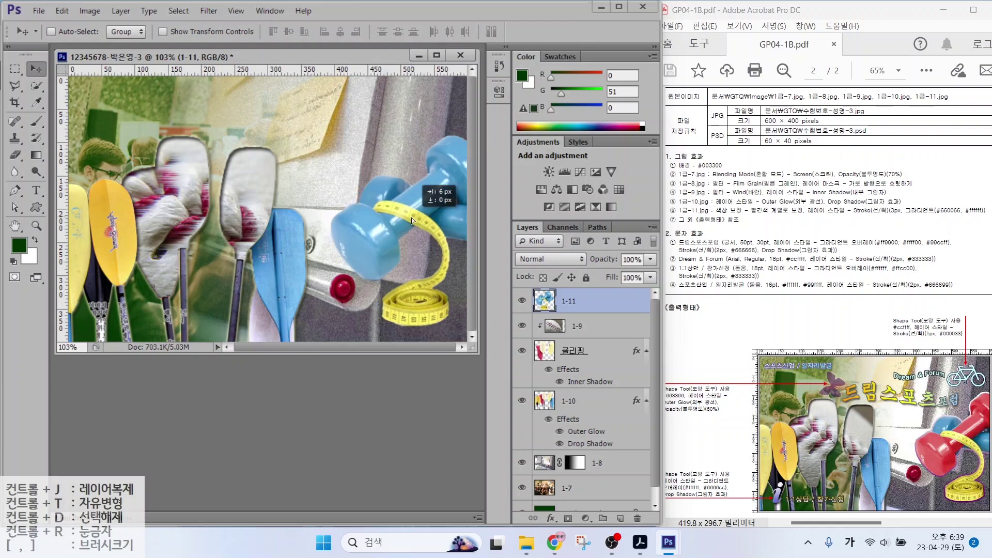
left_click_drag(399, 237, 406, 240)
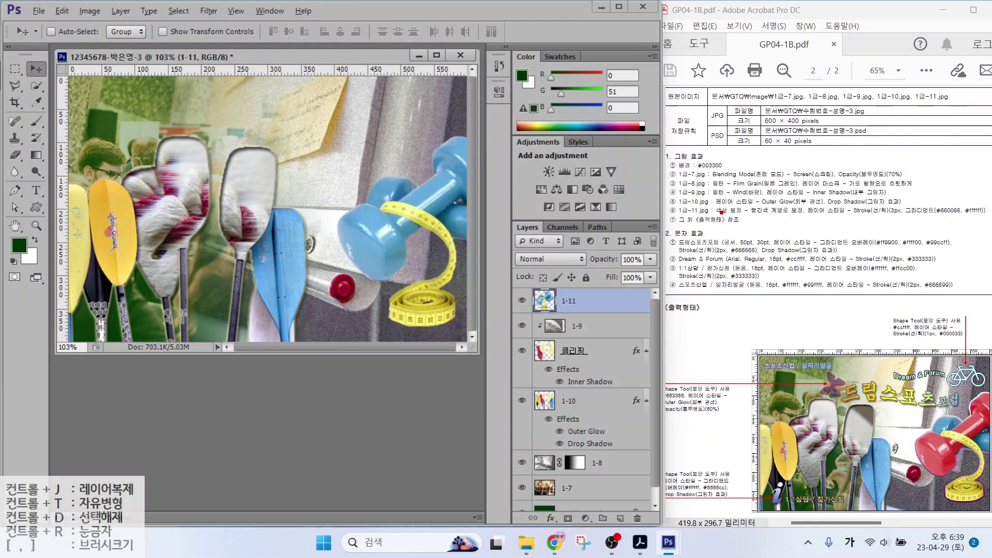
left_click_drag(774, 219, 815, 221)
mouse_move(393, 245)
left_mouse_down()
mouse_move(358, 254)
mouse_move(378, 211)
mouse_move(391, 235)
left_mouse_up()
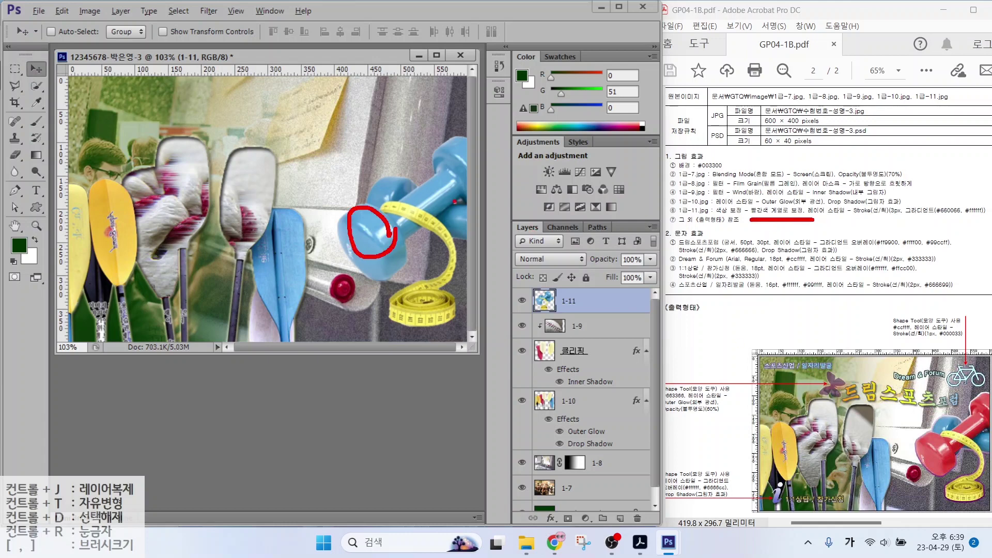
mouse_move(458, 195)
left_mouse_down()
mouse_move(462, 139)
mouse_move(480, 188)
mouse_move(462, 197)
left_mouse_up()
key("Escape")
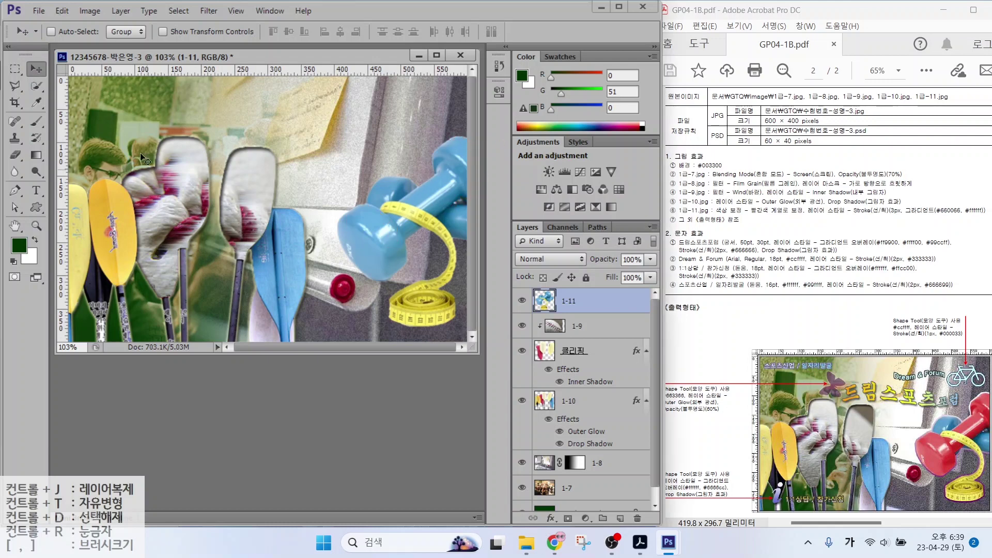
Quick-select the front blue dumbbell on layer 1-11
left_click(35, 86)
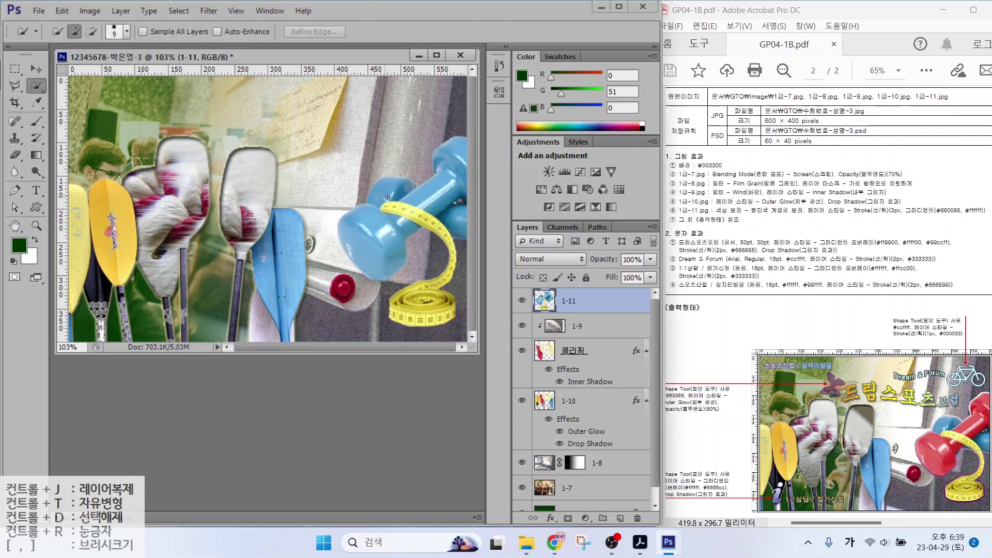
left_click_drag(462, 161, 368, 238)
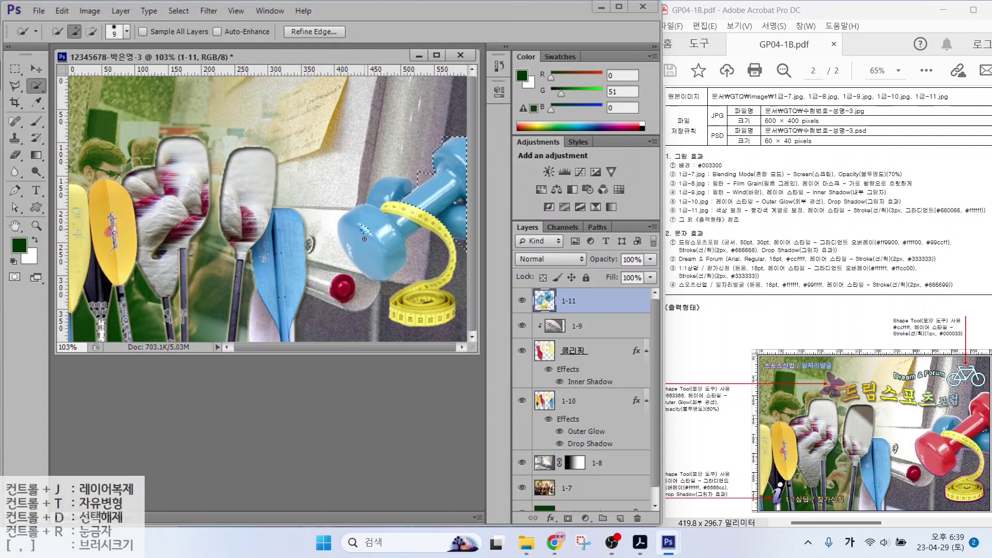
left_click_drag(361, 279, 413, 248)
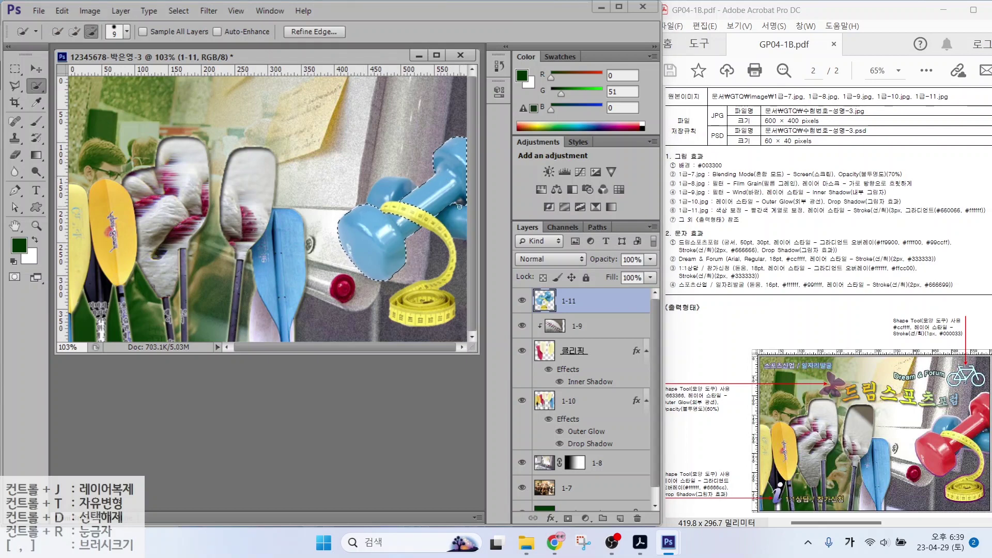
Apply Hue/Saturation with Hue +140, Saturation +35, Lightness -16, then deselect
left_click(90, 10)
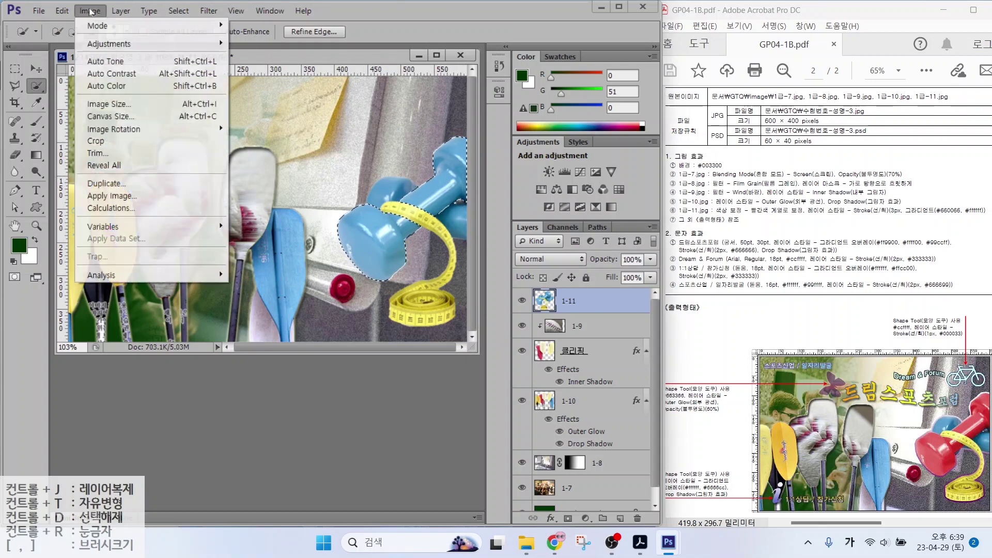
mouse_move(205, 48)
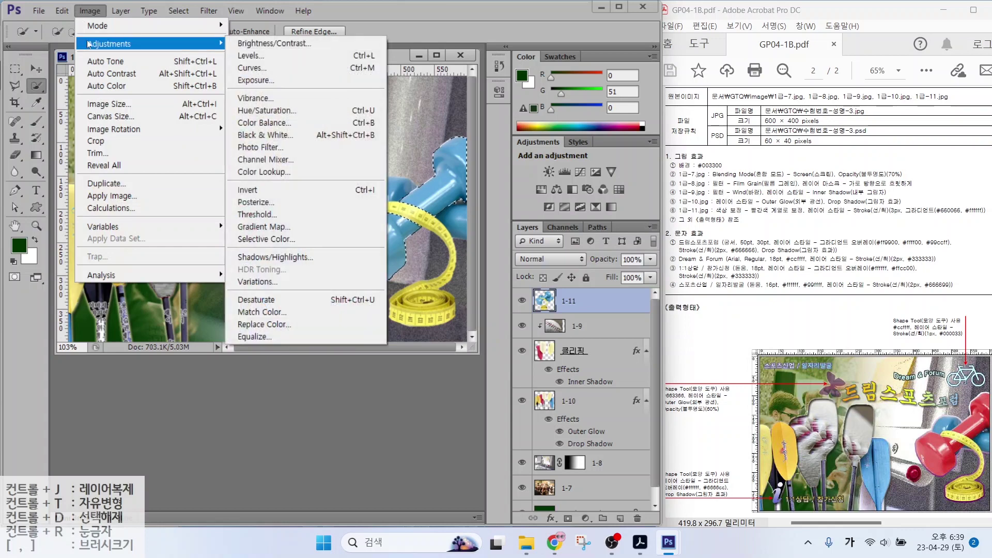
left_click(267, 110)
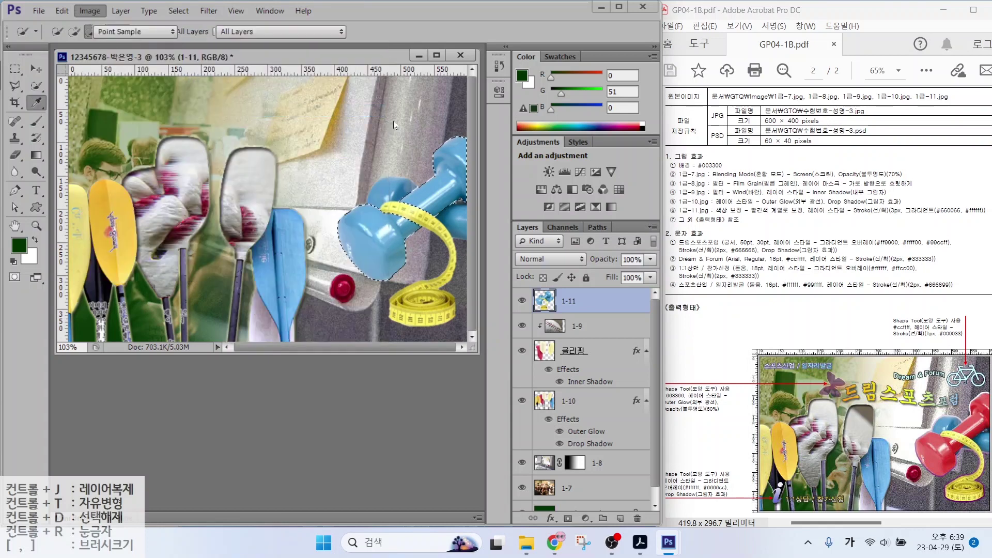
mouse_move(524, 47)
left_mouse_down()
mouse_move(587, 79)
mouse_move(605, 75)
left_mouse_up()
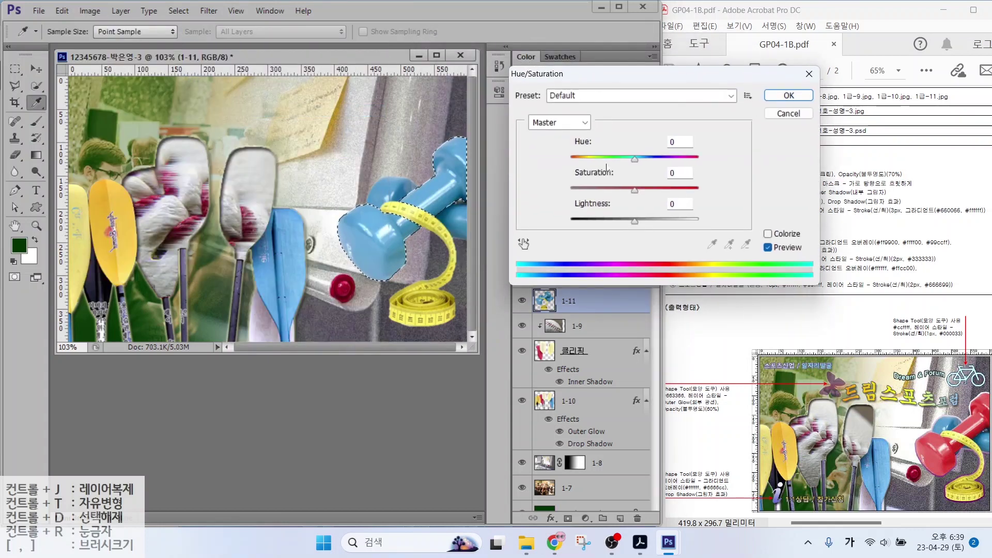
left_click_drag(634, 158, 689, 158)
left_click_drag(635, 190, 624, 221)
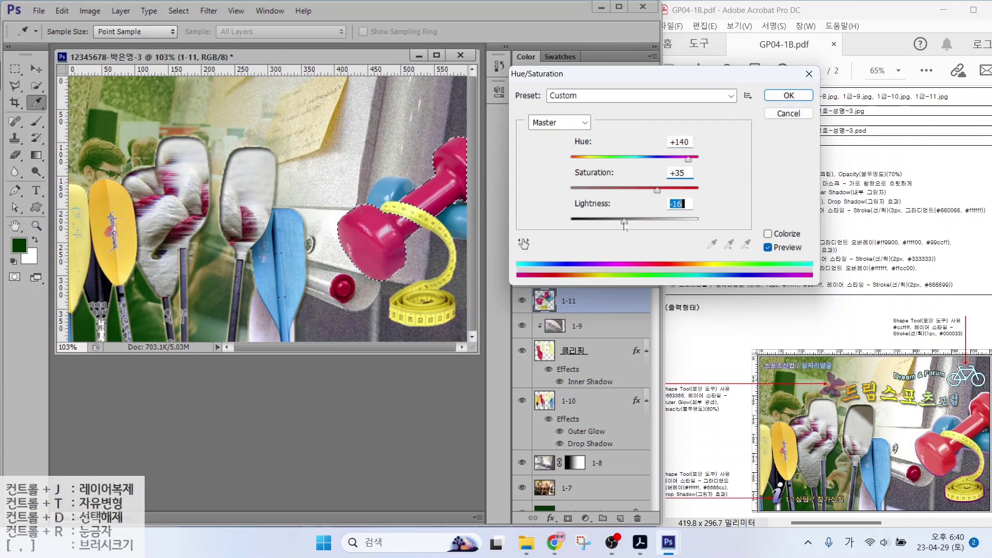
left_click(781, 102)
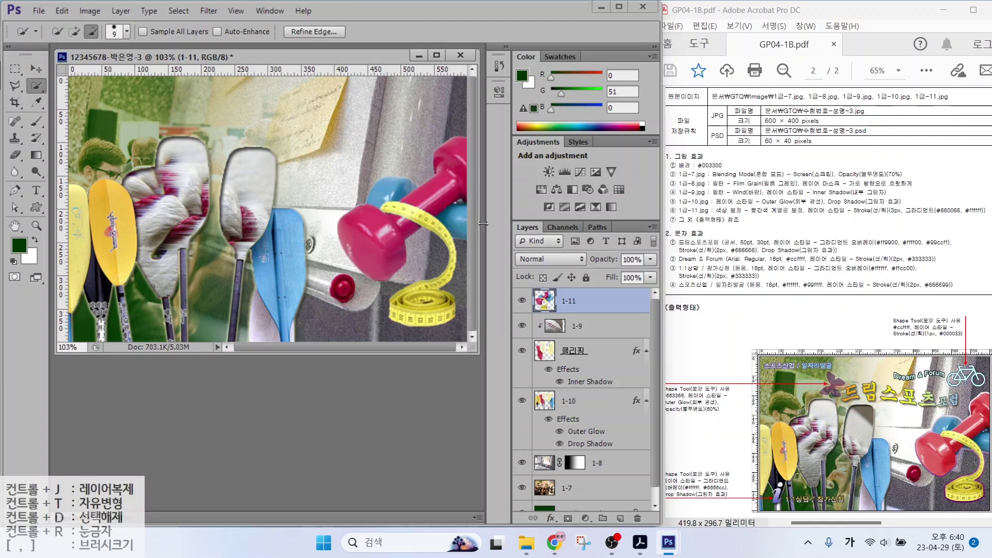
key("w")
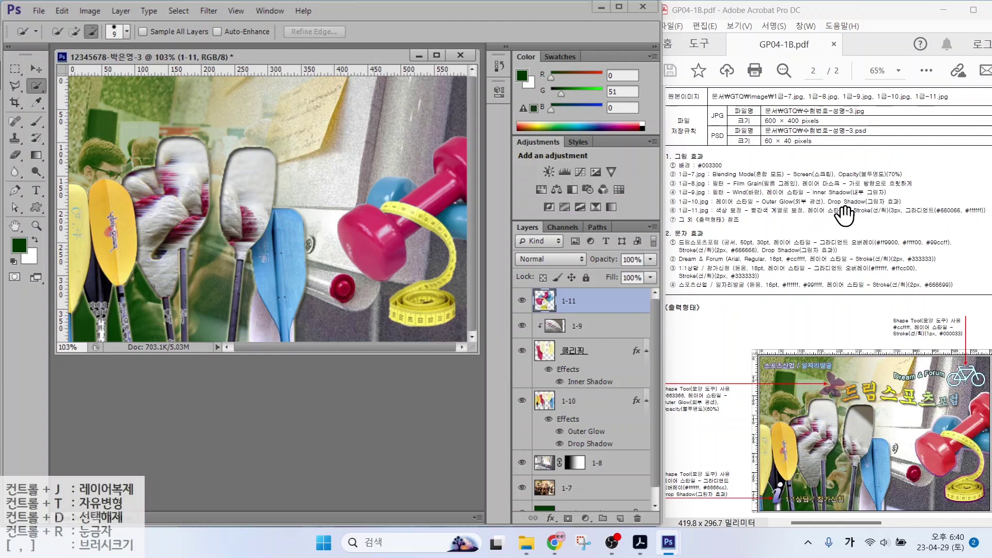
Add a Stroke effect to layer 1-11 with the fill type set to Gradient
left_click(551, 518)
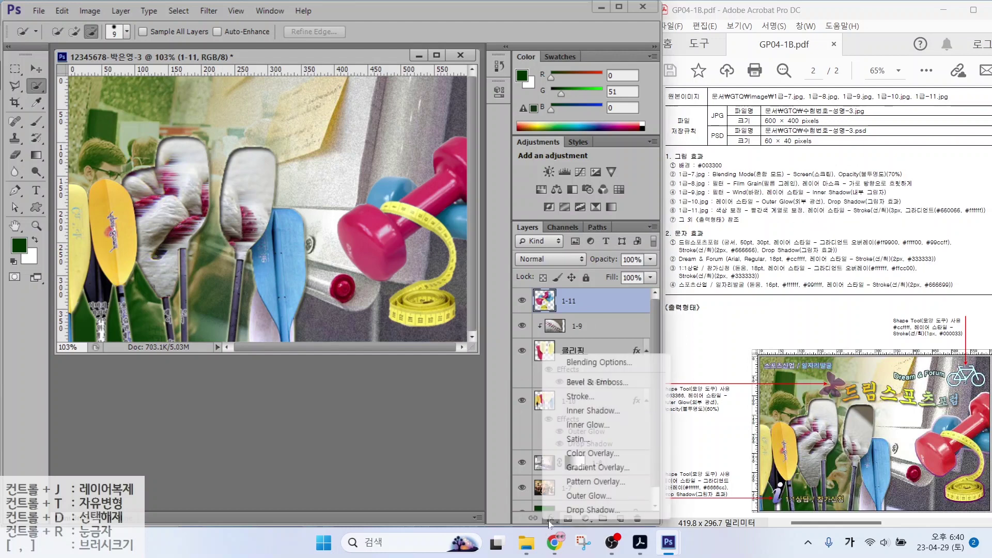
left_click(574, 397)
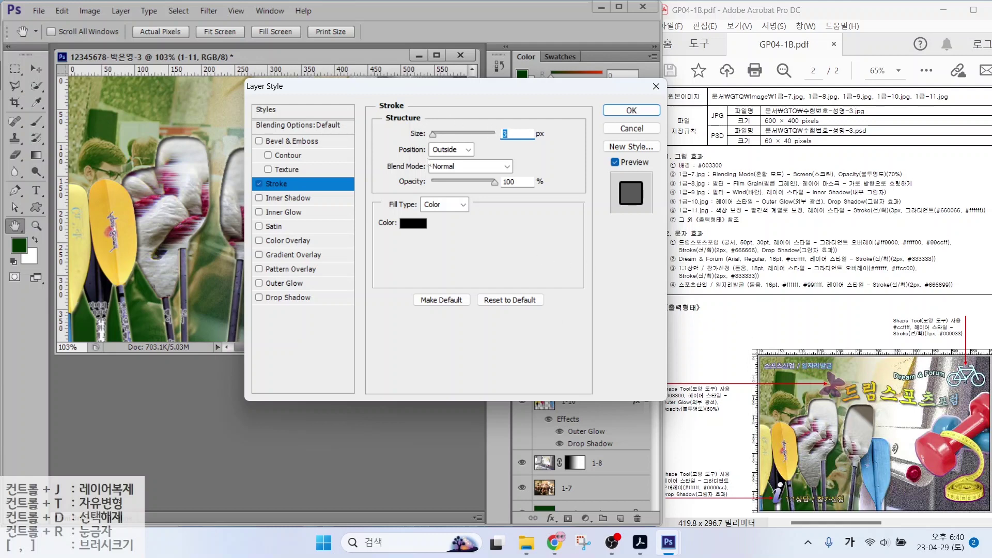
left_click(435, 205)
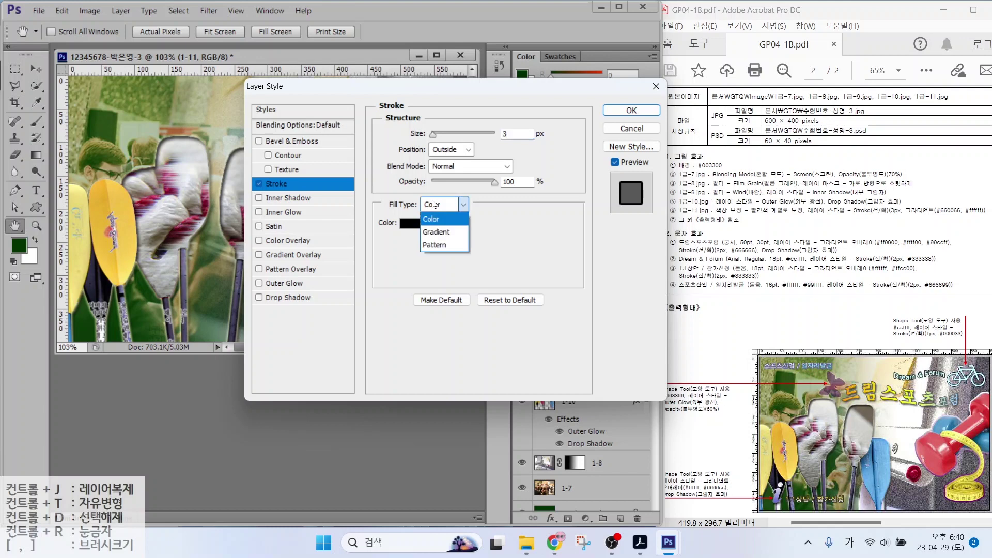
left_click(441, 228)
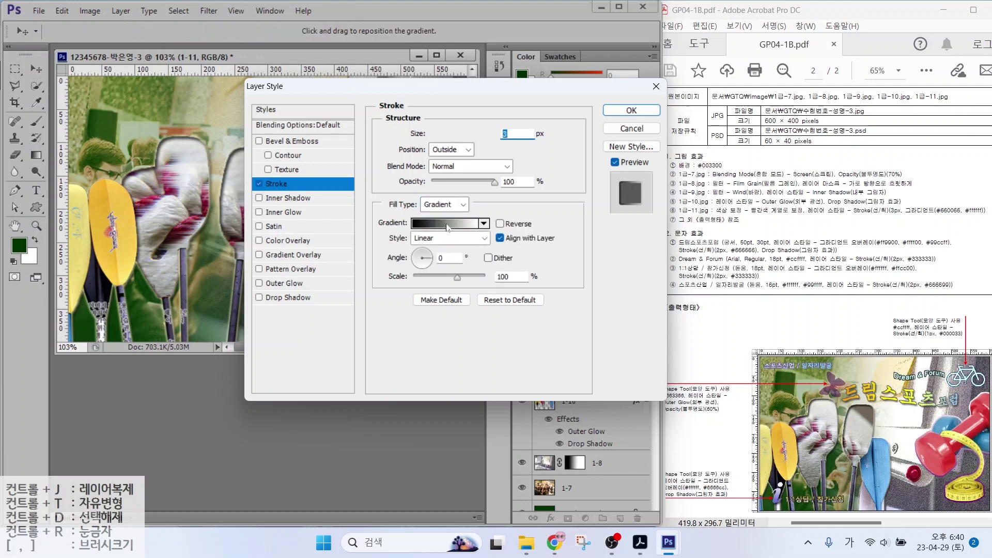
Set the stroke gradient's stops to purple #660066 and white #ffffff
left_click(447, 227)
double_click(446, 295)
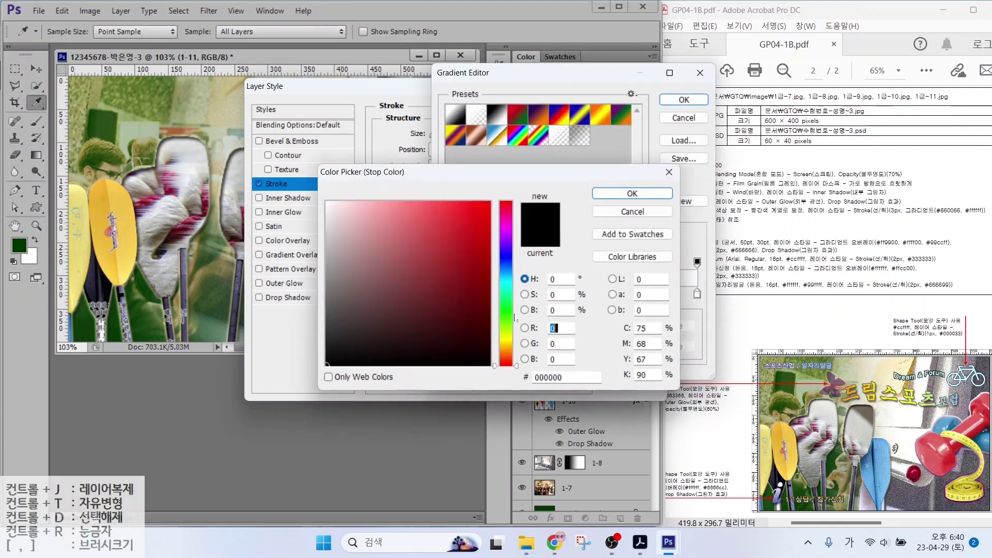
left_click_drag(570, 378, 531, 378)
type("660066")
key("Return")
double_click(697, 294)
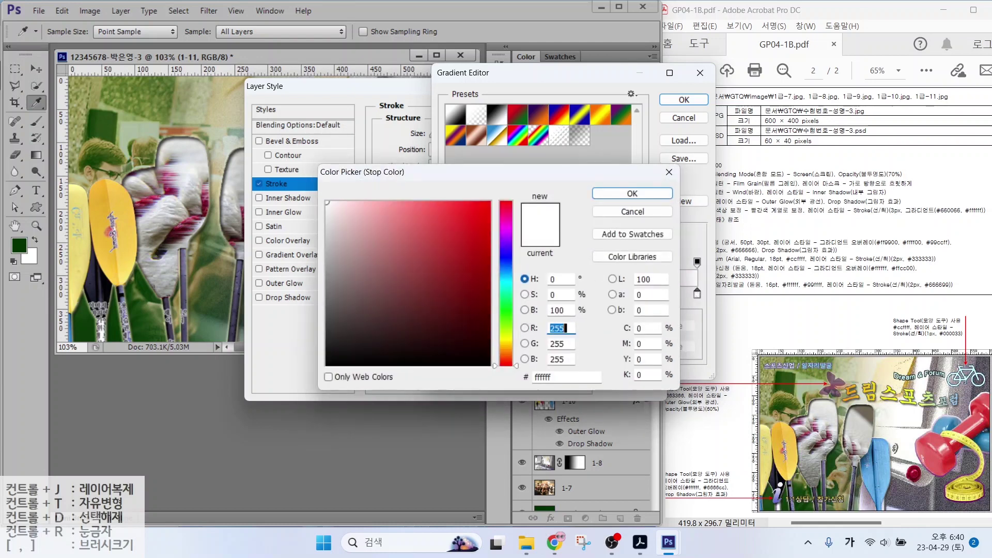
double_click(542, 378)
key("Return")
key("Return")
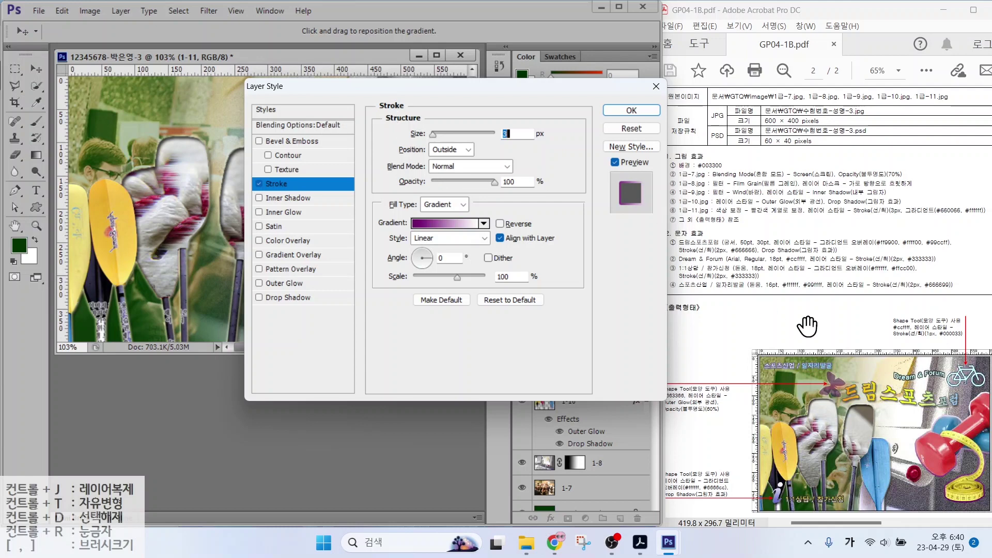
Apply the 3 px outside gradient stroke around the pink dumbbell on layer 1-11
left_click_drag(964, 395, 930, 334)
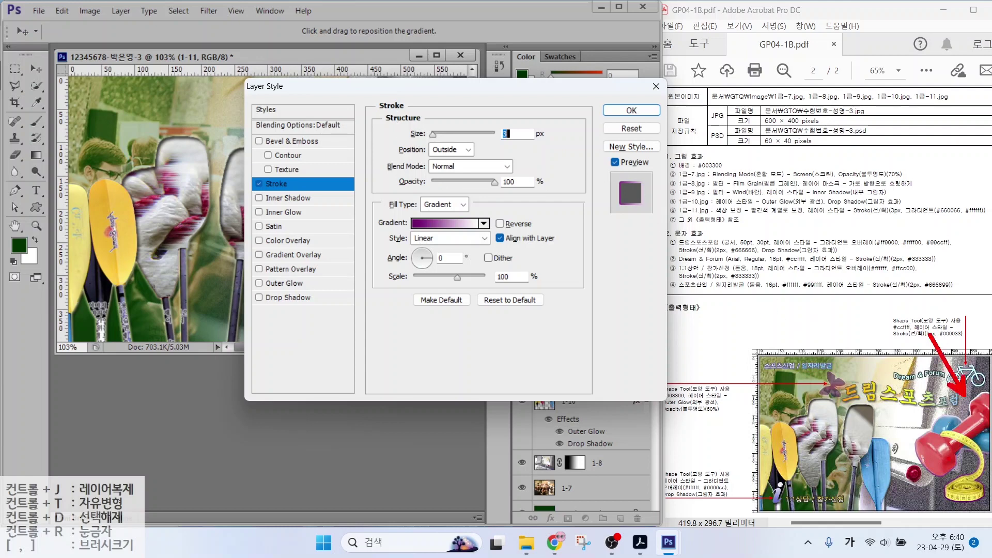
left_click_drag(970, 511, 951, 471)
left_click_drag(401, 247, 470, 272)
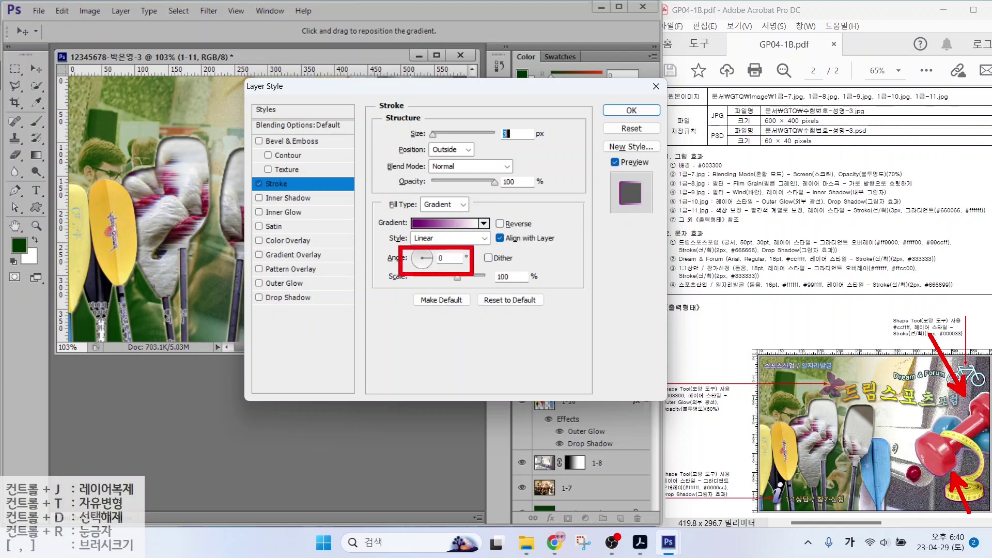
key("Escape")
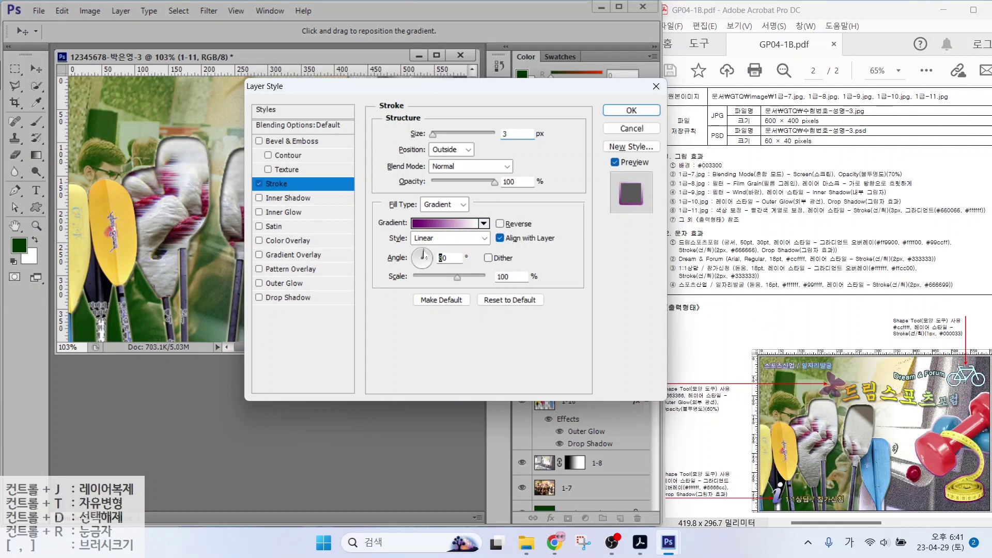
key("Return")
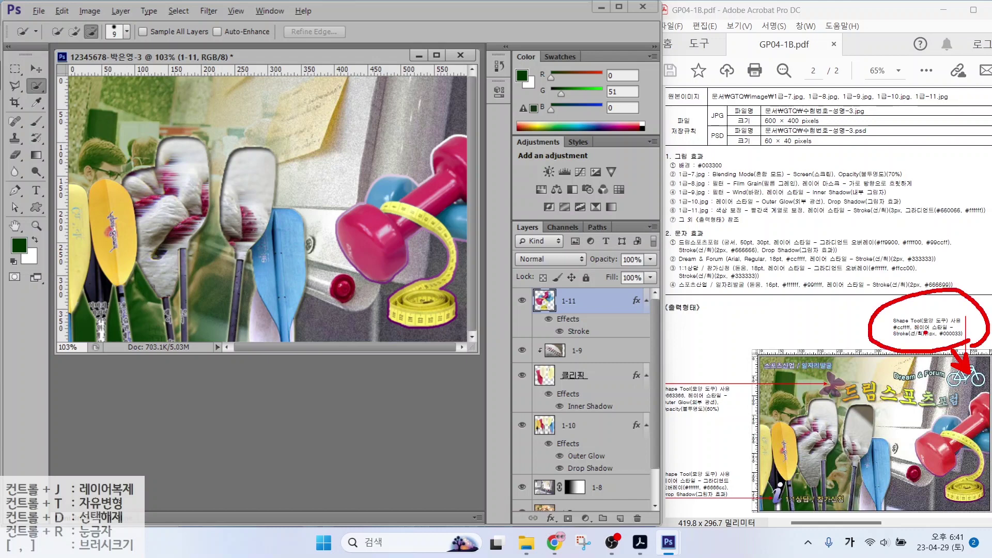
Draw the bicycle custom shape at the top right of the image
left_click(36, 208)
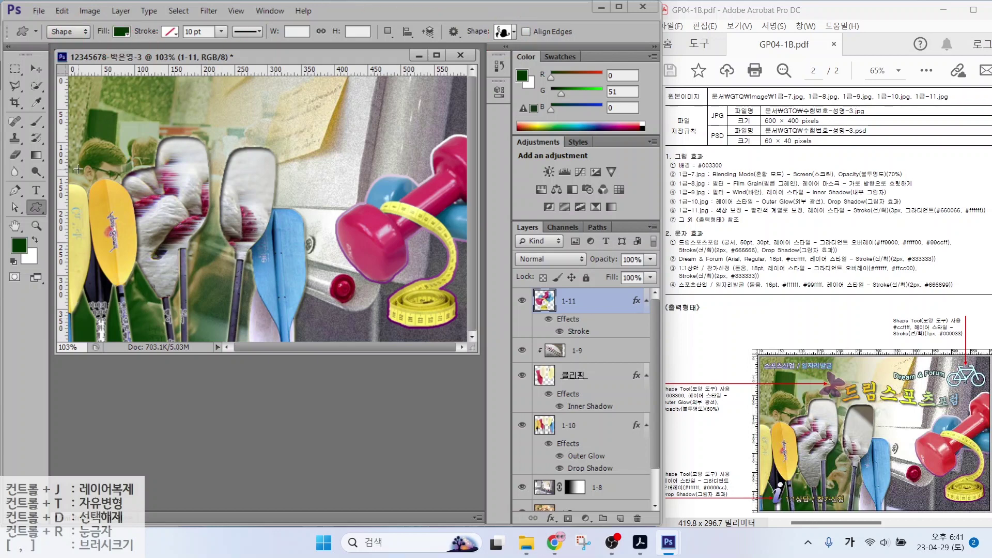
left_click(502, 32)
scroll(752, 309, "down", 8)
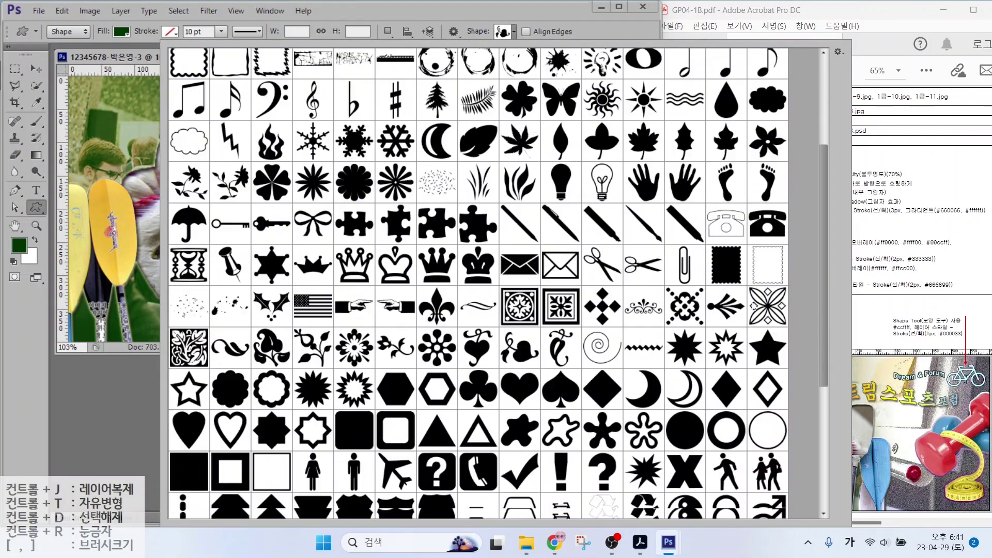
double_click(561, 296)
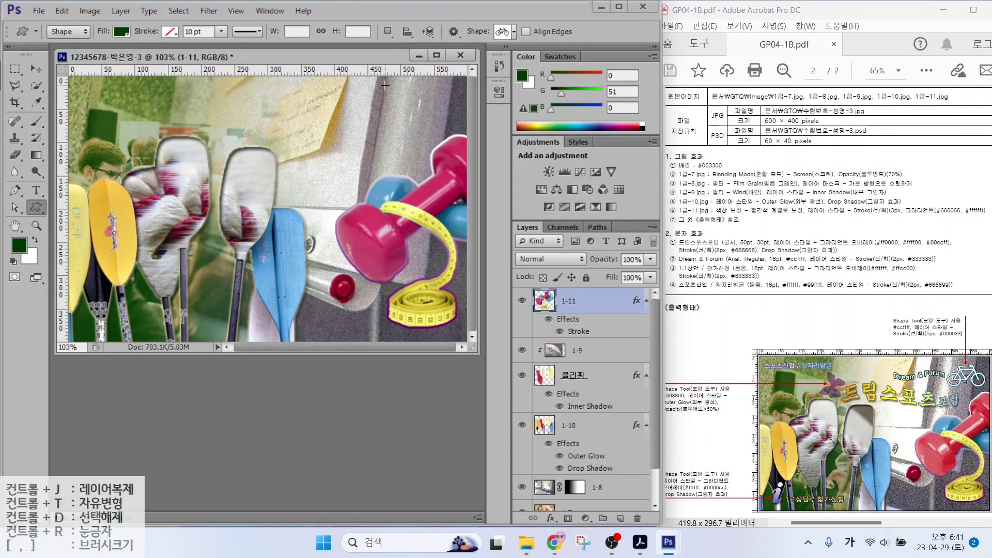
mouse_move(385, 84)
left_mouse_down()
mouse_move(491, 110)
mouse_move(454, 123)
left_mouse_up()
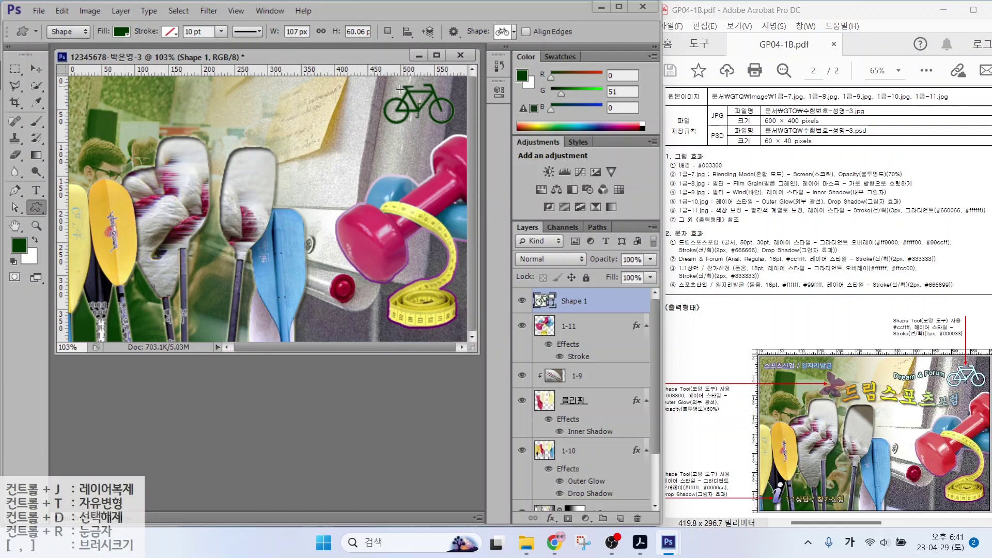
Fill the bicycle shape with pale cyan #ccffff
left_click(544, 300)
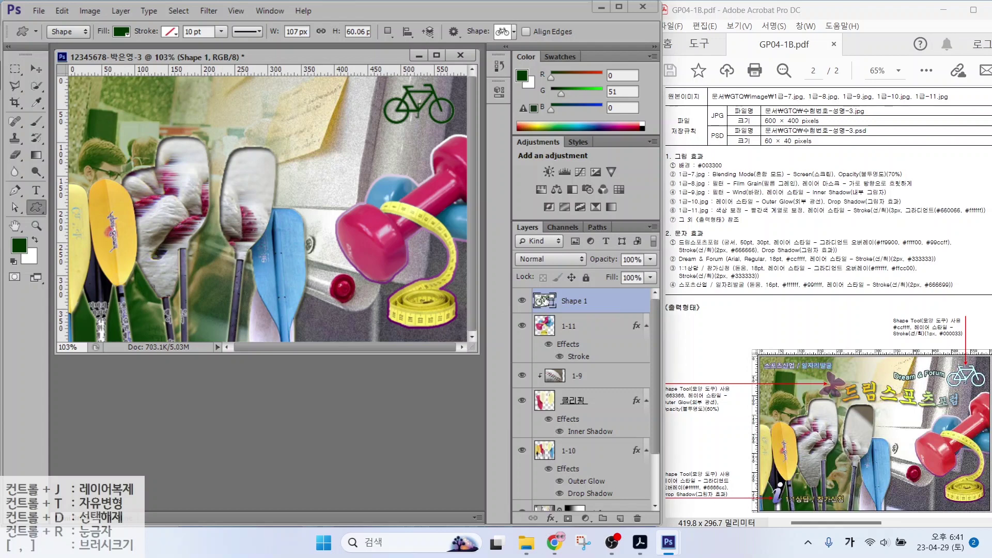
double_click(544, 300)
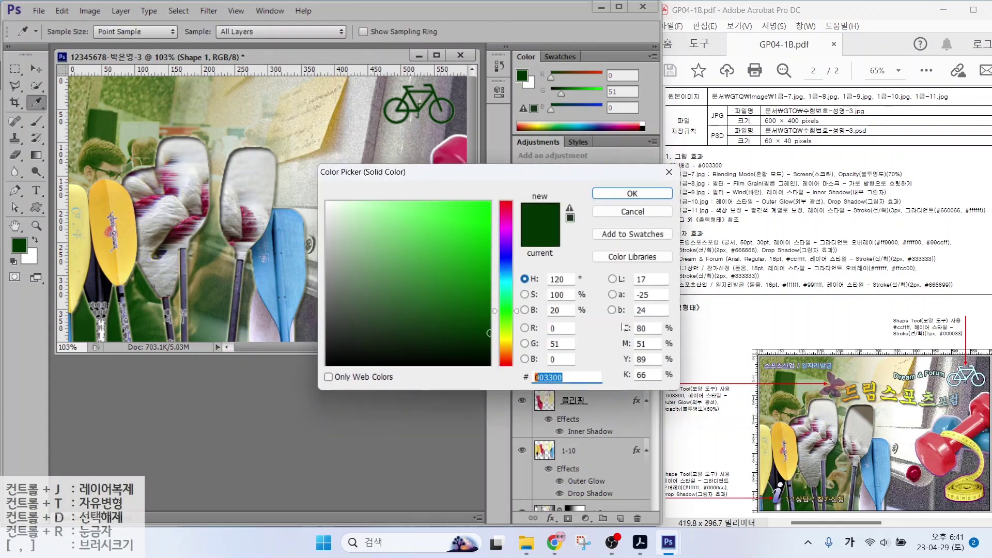
type("000033")
key("Return")
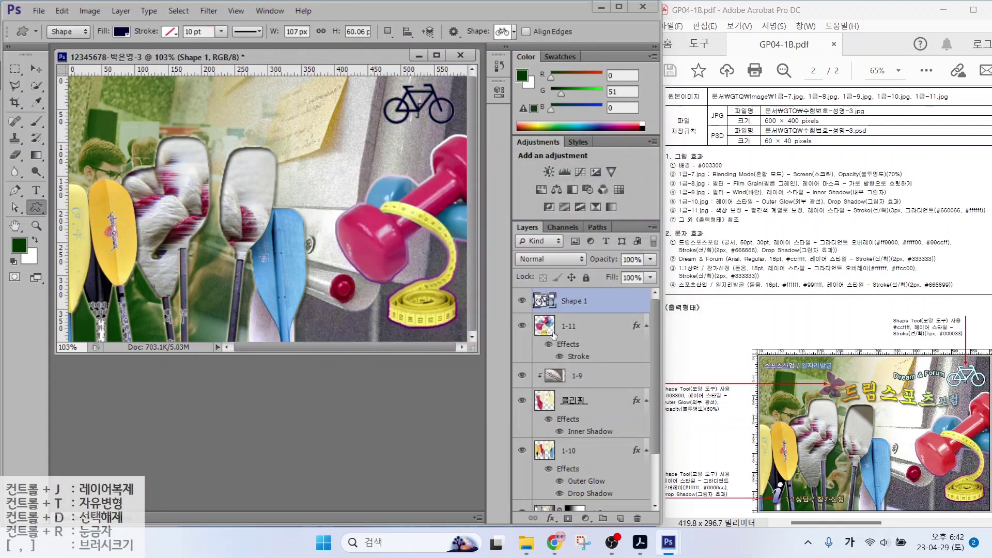
double_click(544, 300)
type("ccff")
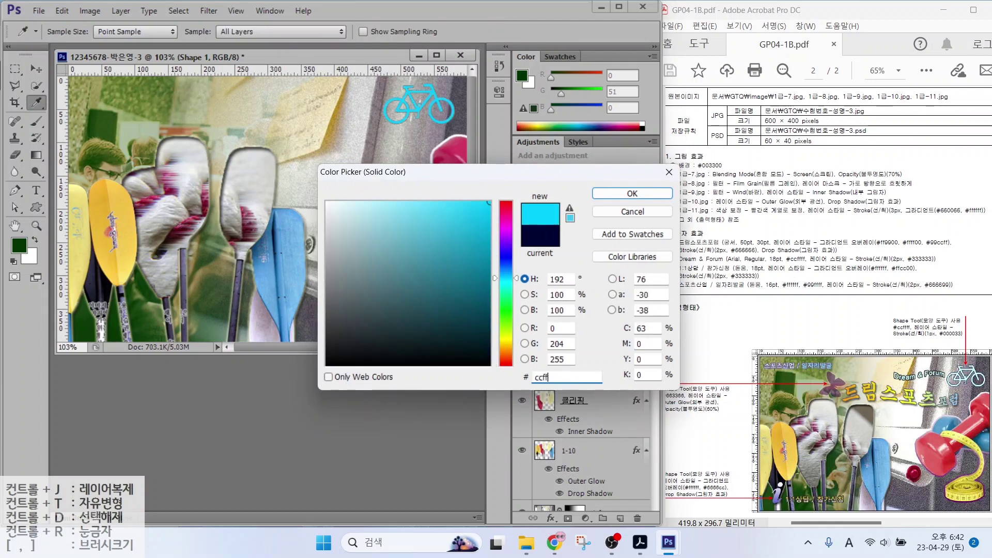
type("ff")
key("Return")
Outline the bicycle with a navy #000033 stroke effect
left_click(551, 518)
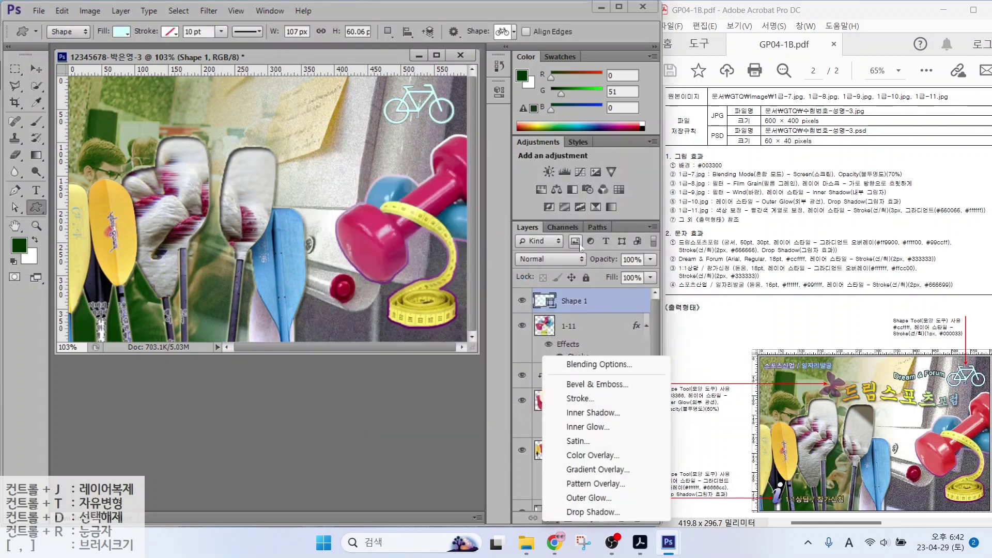
left_click(580, 398)
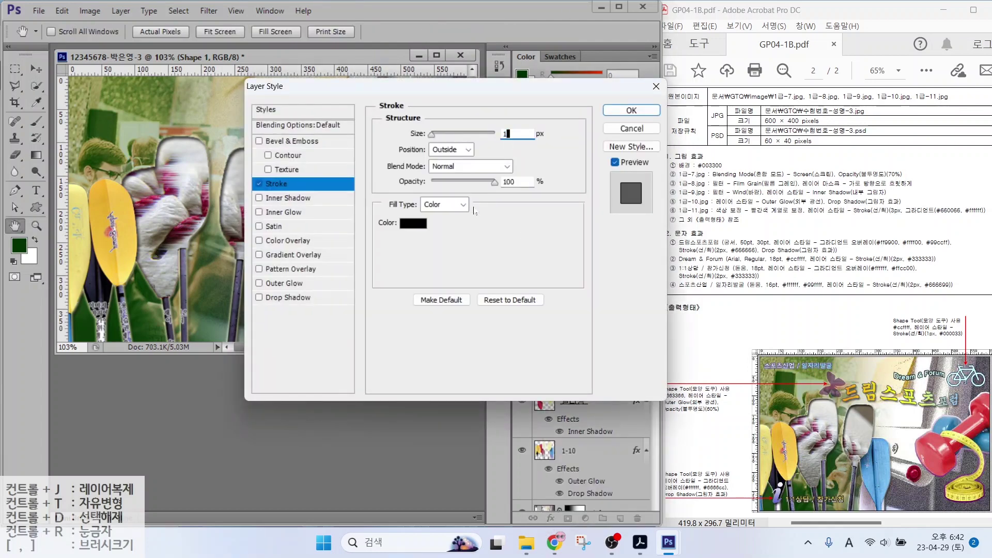
left_click(413, 223)
type("000033")
key("Return")
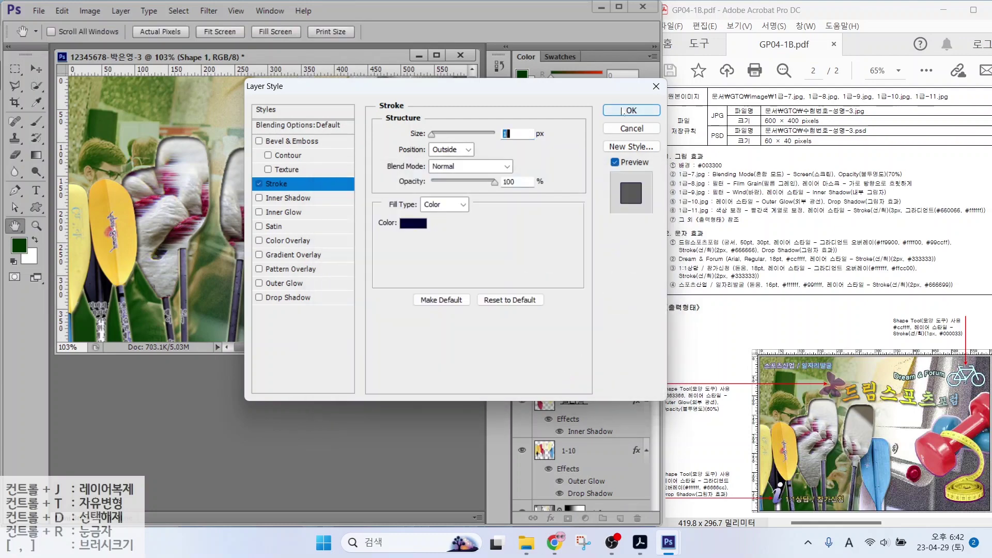
left_click(623, 111)
left_click(503, 32)
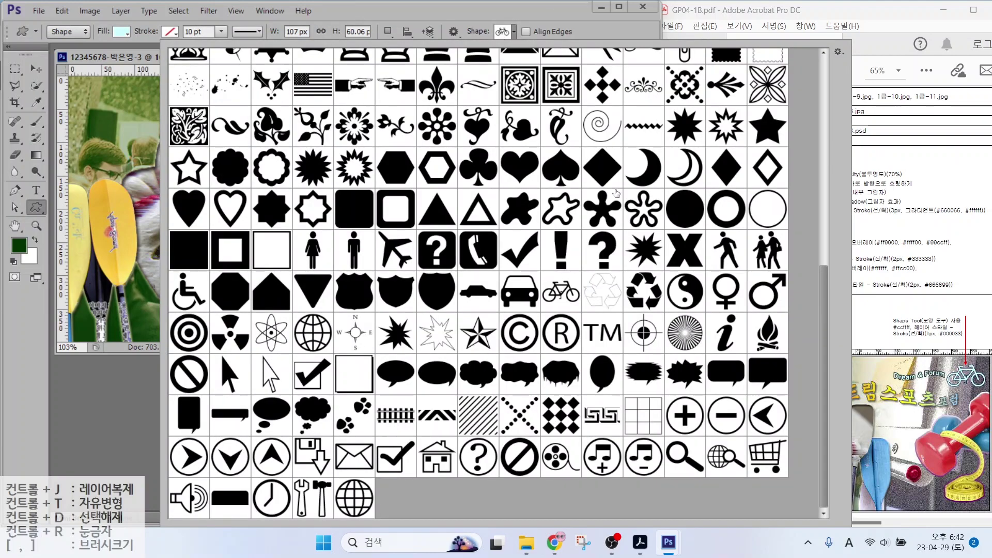
Draw a butterfly custom shape and fill it purple #663366
scroll(539, 130, "up", 6)
double_click(520, 239)
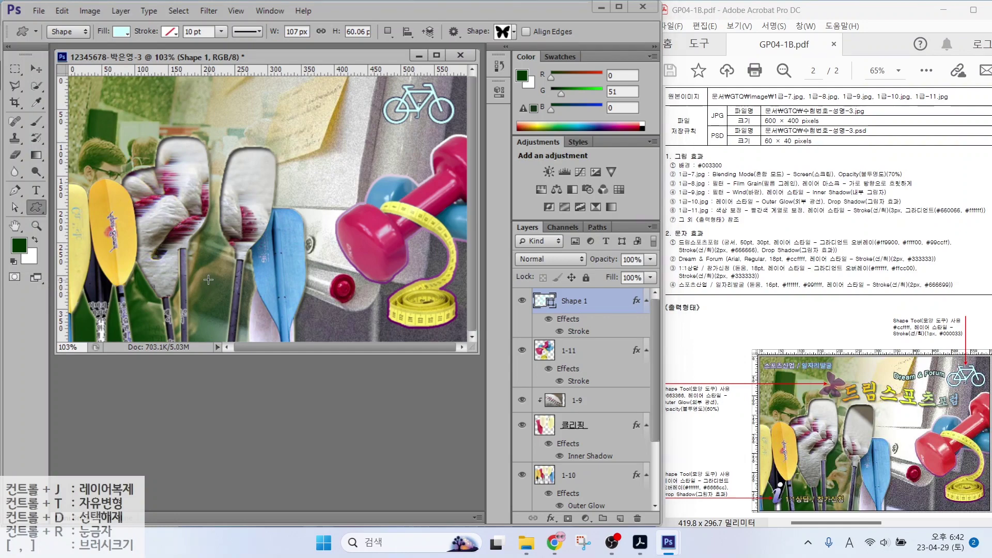
mouse_move(208, 279)
left_mouse_down()
mouse_move(248, 303)
mouse_move(262, 327)
left_mouse_up()
double_click(543, 301)
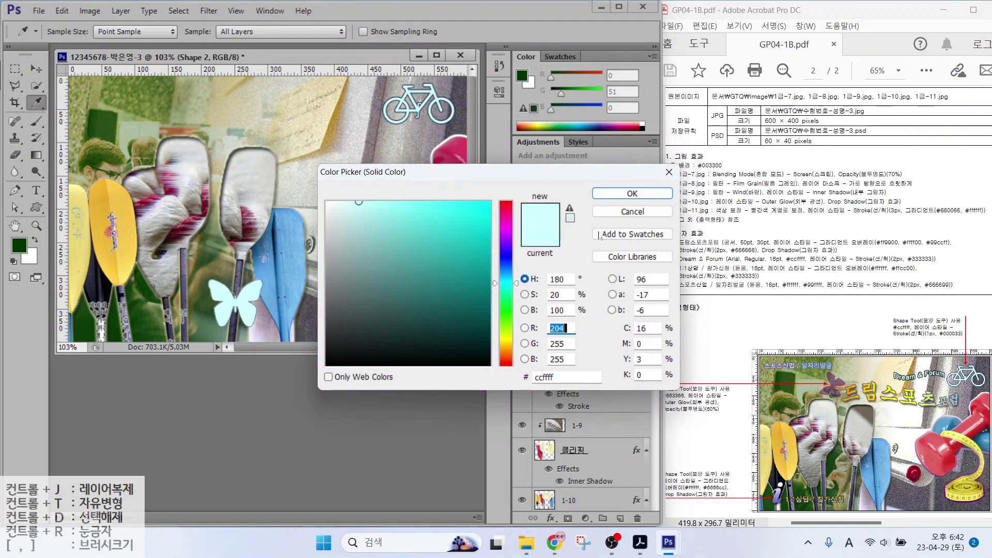
double_click(567, 378)
type("663366")
key("Return")
Add an Outer Glow effect to the butterfly
left_click(551, 518)
left_click(567, 494)
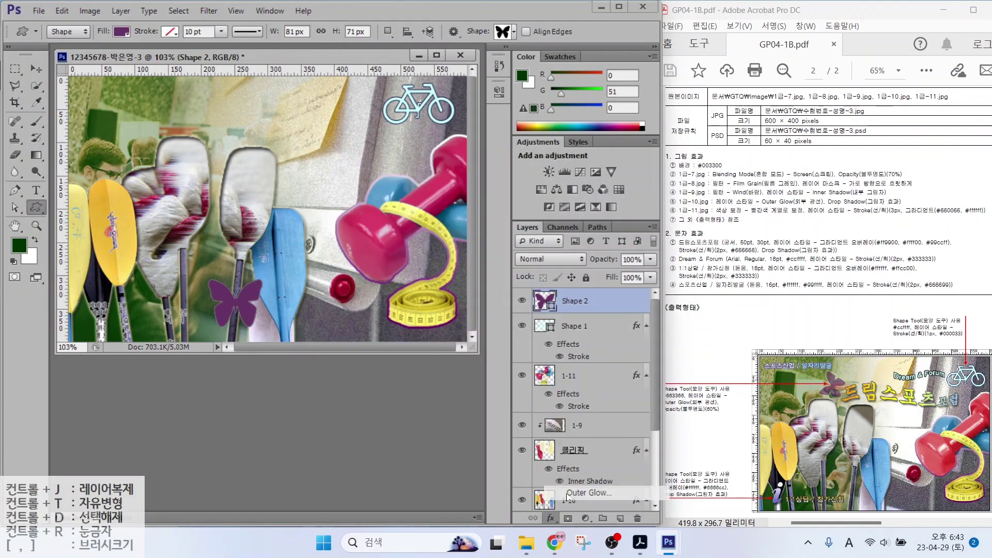
left_click(632, 108)
Rotate the butterfly counter-clockwise, shrink it to about 75% and move it top-left
key("ctrl+t")
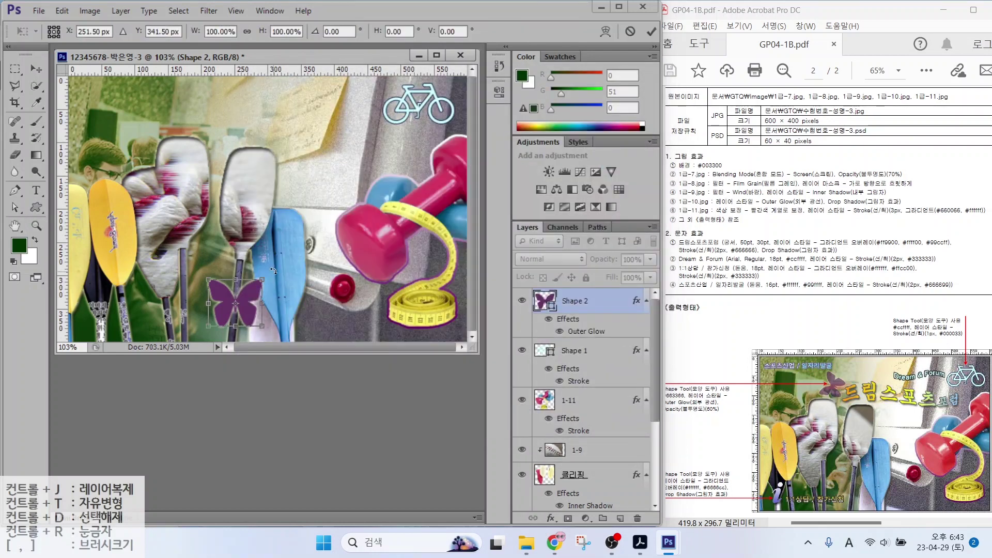
left_click_drag(273, 271, 234, 253)
left_click_drag(236, 305, 207, 118)
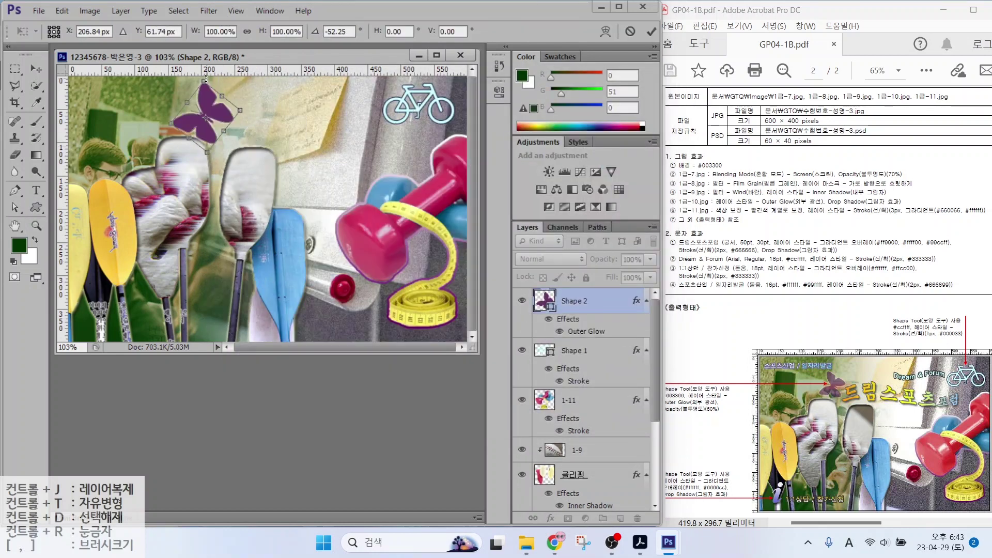
left_click_drag(206, 78, 221, 113)
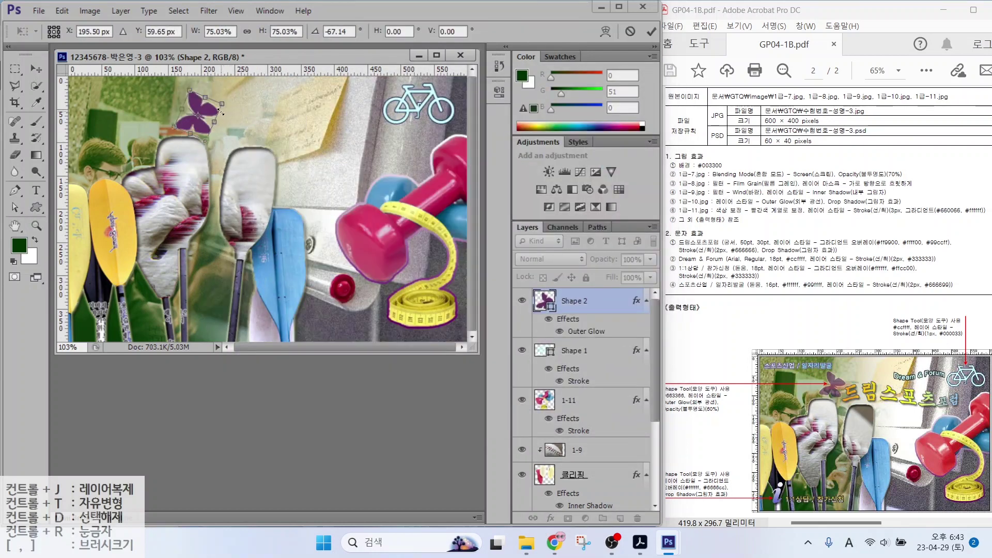
key("Return")
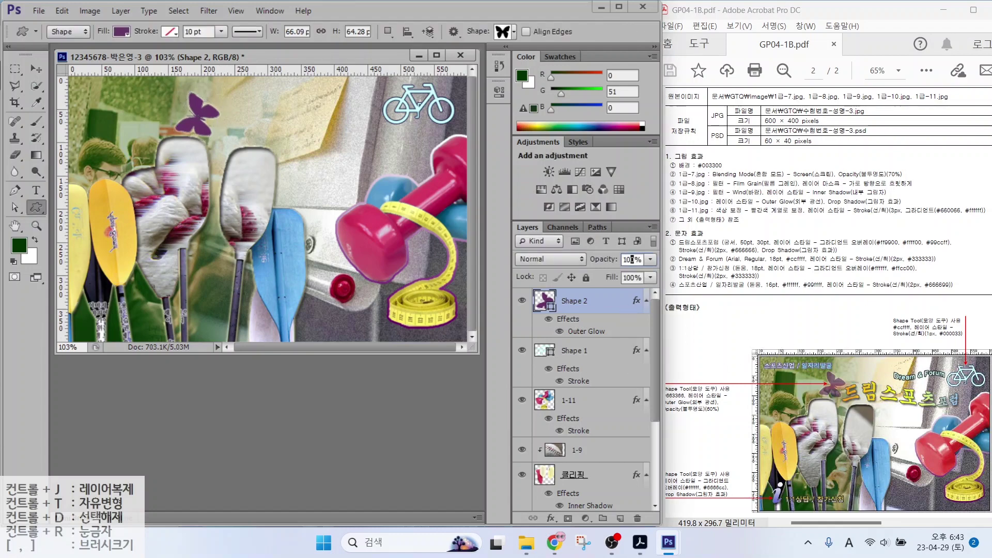
Draw the "i" information custom shape near the bottom-left corner
left_click(514, 32)
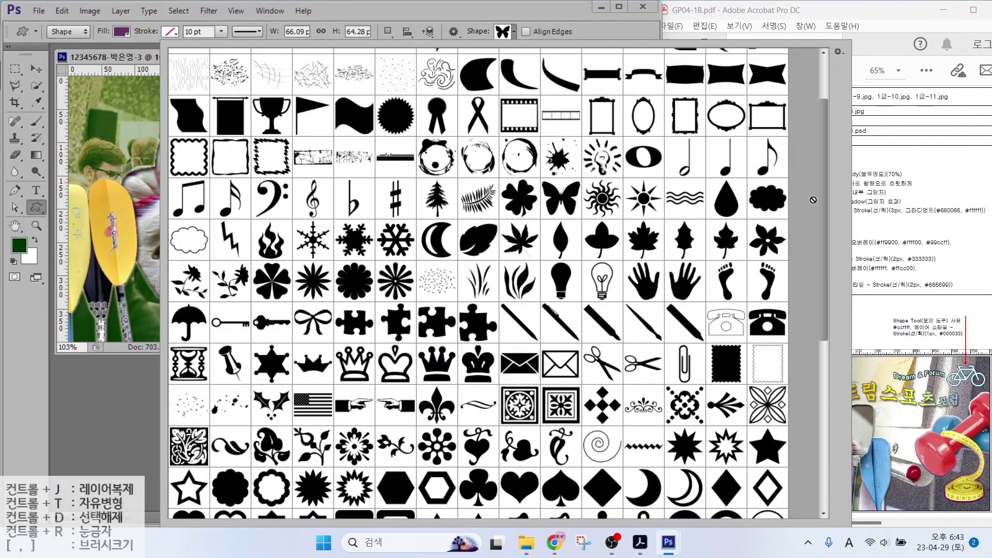
left_click_drag(824, 202, 828, 379)
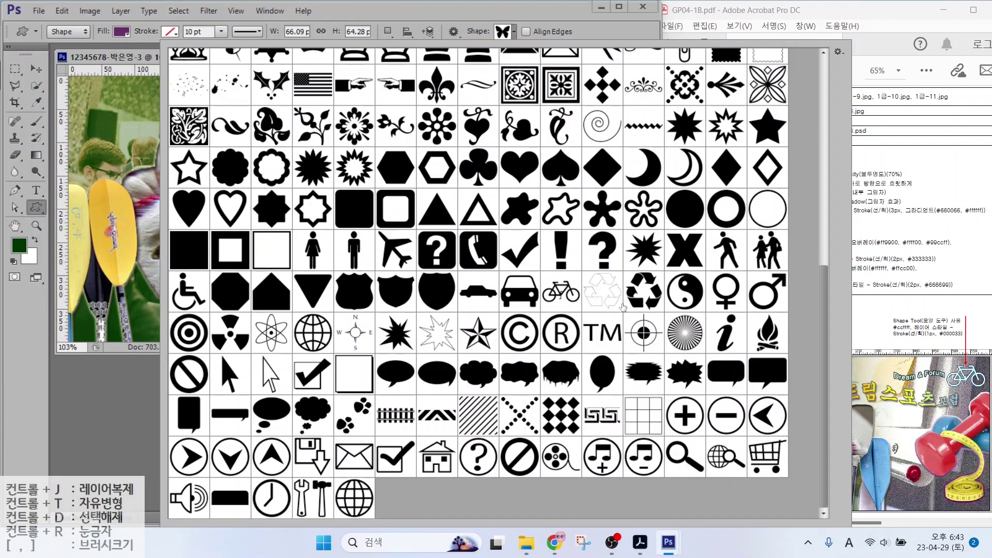
double_click(726, 333)
left_click_drag(85, 305, 100, 336)
Give the "i" shape a Gradient Overlay running from white #ffffff to #6666cc
left_click(551, 518)
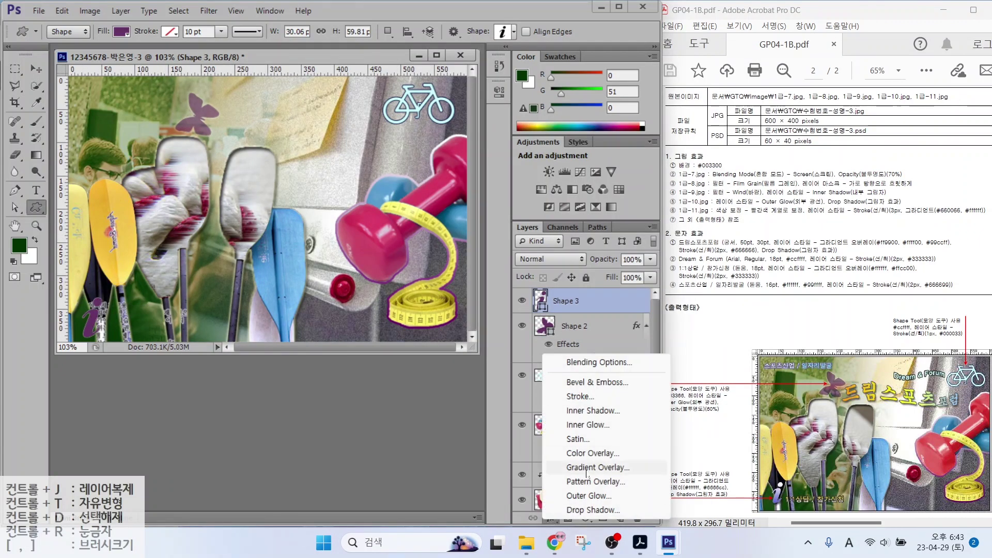
left_click(585, 470)
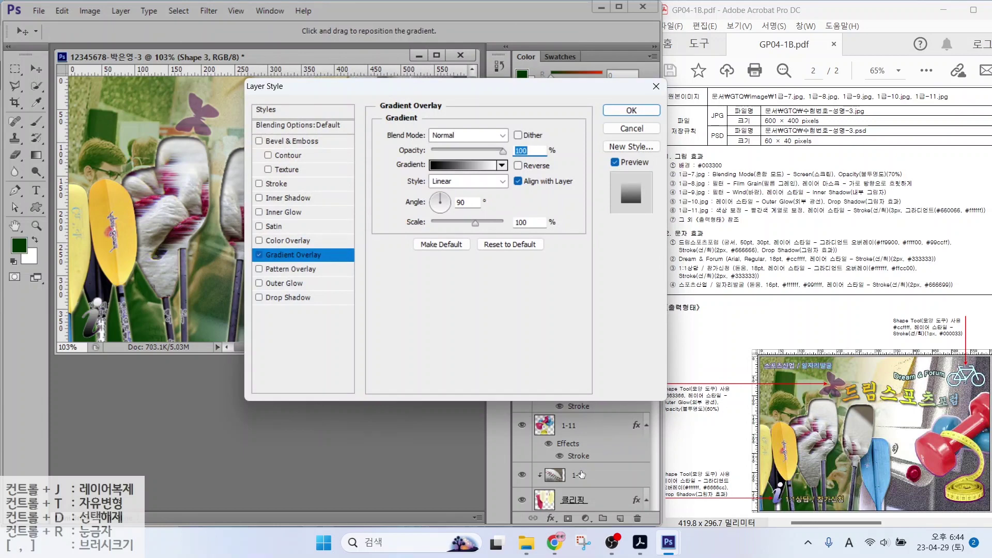
left_click(449, 166)
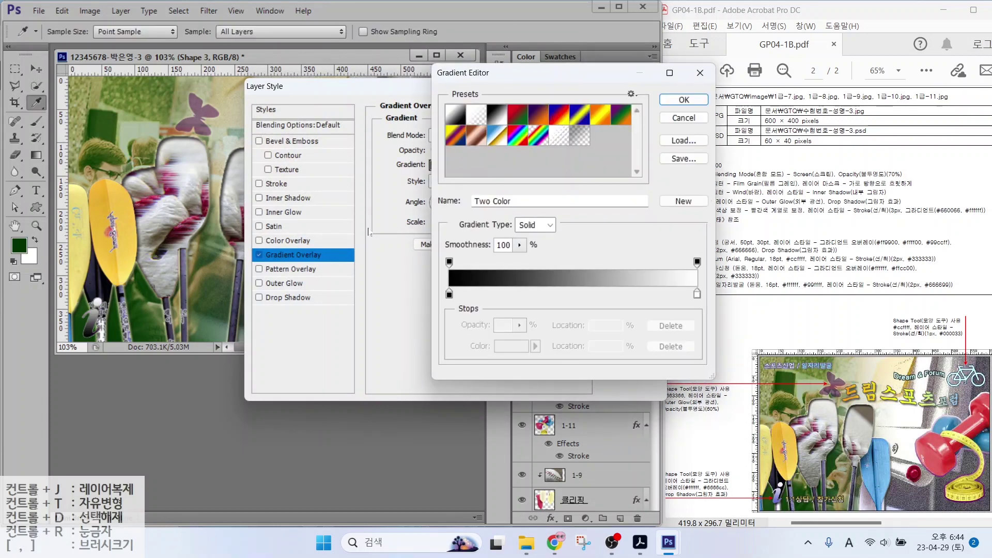
left_click(449, 294)
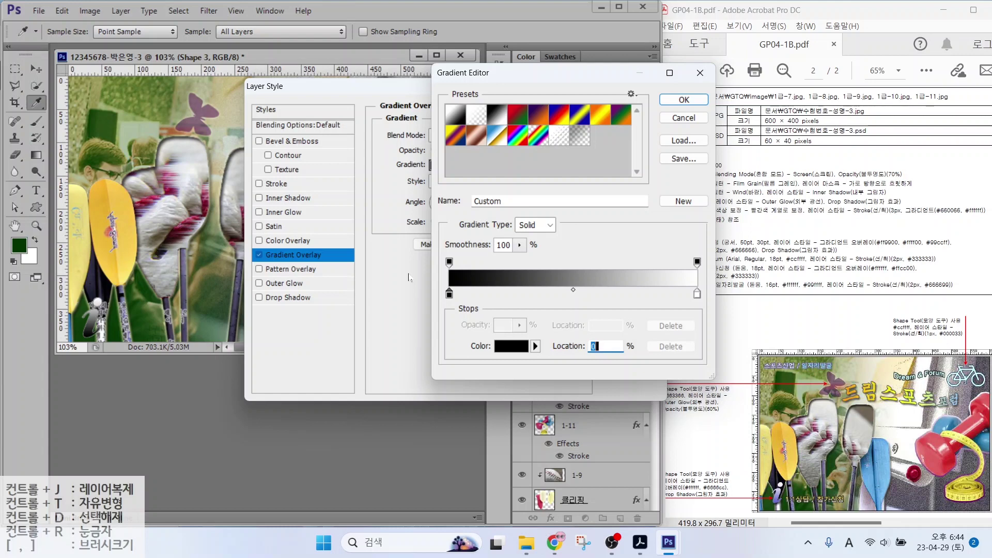
double_click(449, 294)
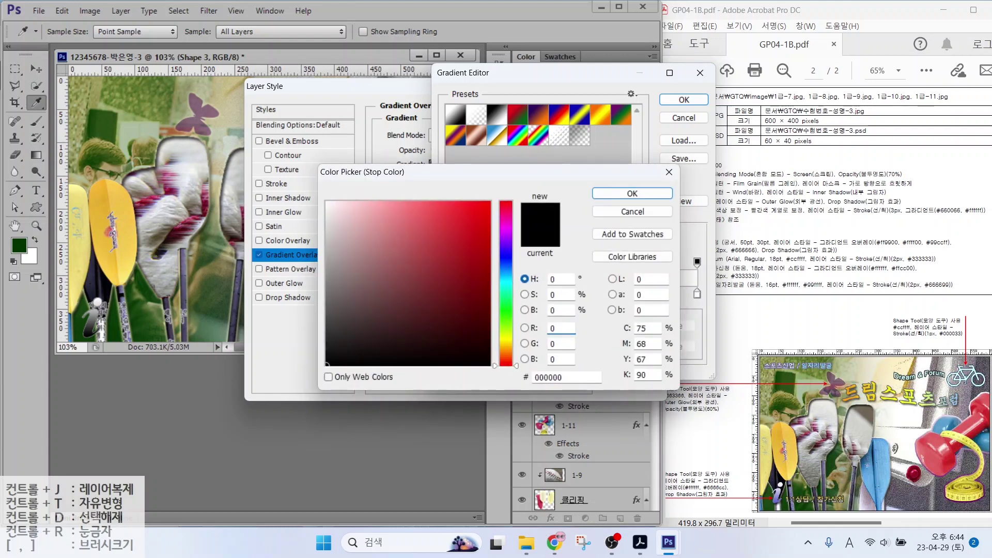
type("ffffff")
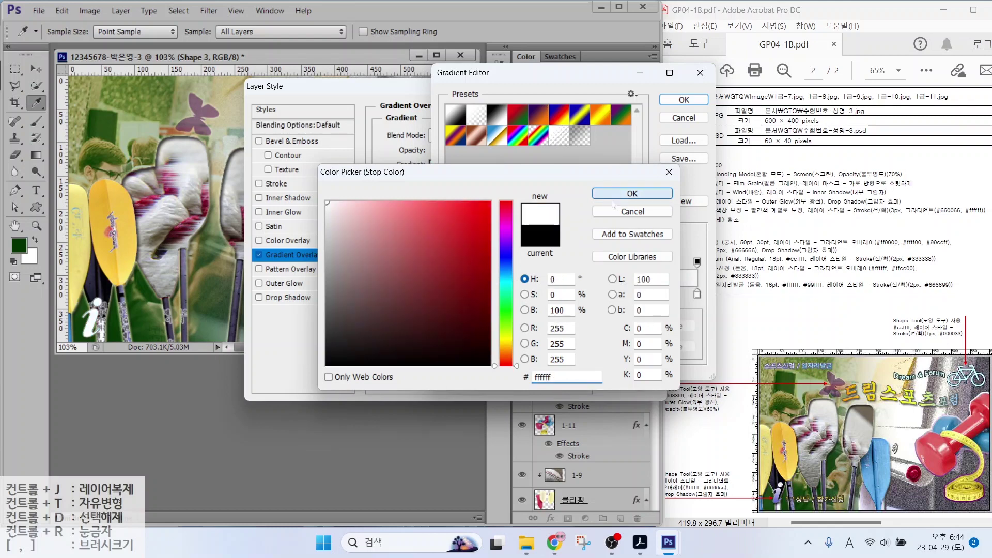
key("Return")
left_click(504, 346)
type("6666cc")
key("Return")
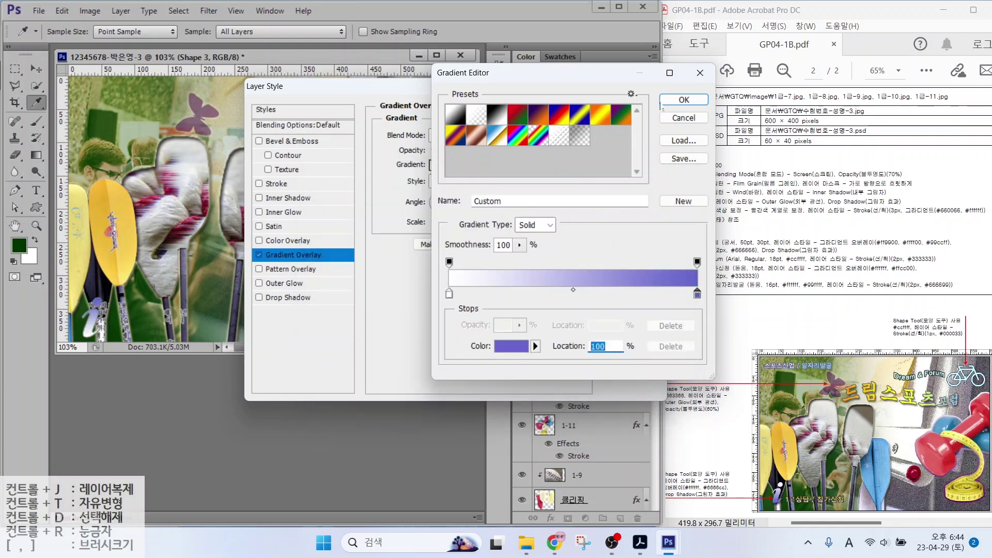
key("Return")
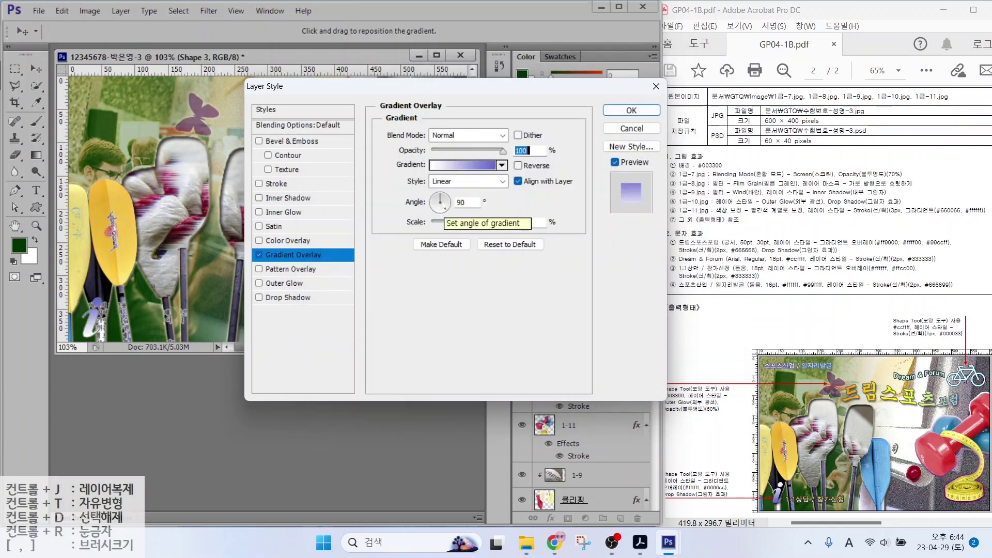
Point the gradient downward, add a Drop Shadow and apply the effects
left_click_drag(439, 210, 441, 216)
left_click(284, 298)
left_click(632, 110)
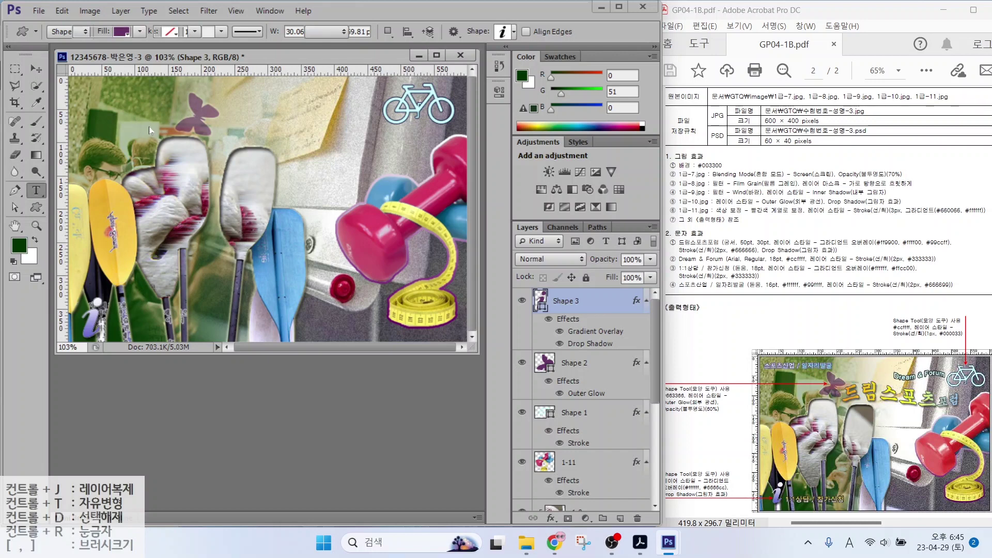
Type the title 드림스포츠포럼 near the canvas top in 궁서 font at 50 pt
left_click(264, 138)
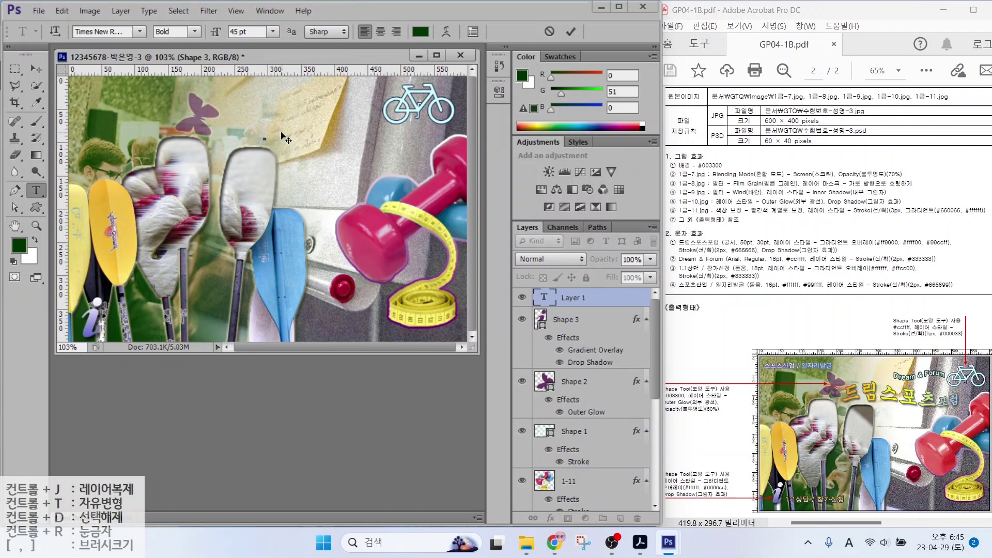
key("Hangul")
type("드림스포츠포럼")
key("ctrl+Return")
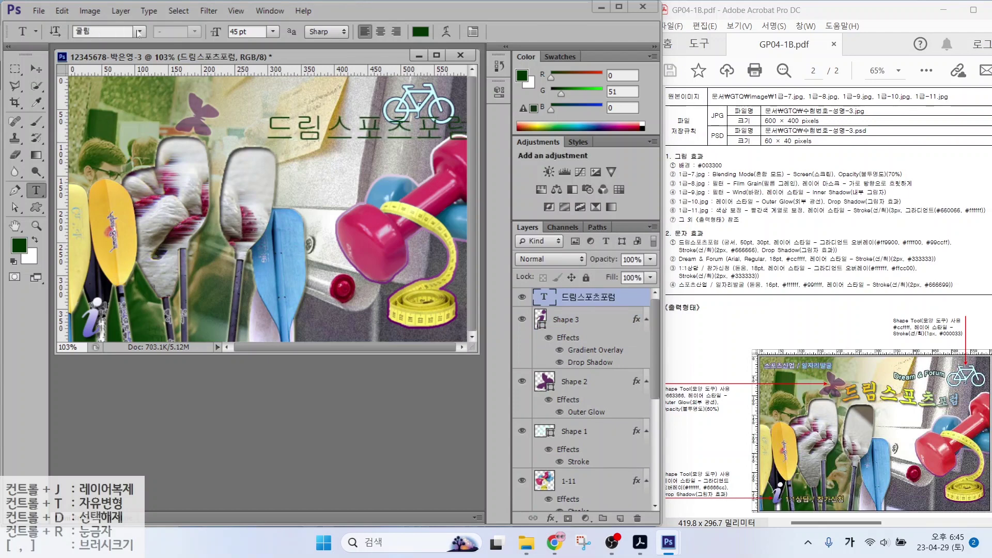
left_click(138, 34)
left_click(103, 56)
left_click(247, 31)
type("5")
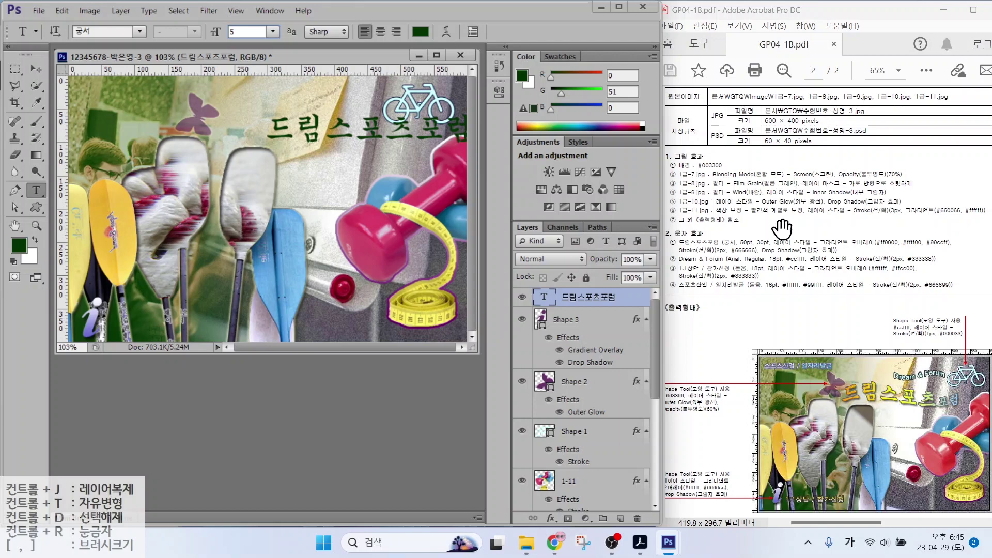
type("0")
Reduce the 포럼 part of the title to 30 pt and commit the edit
left_click(410, 141)
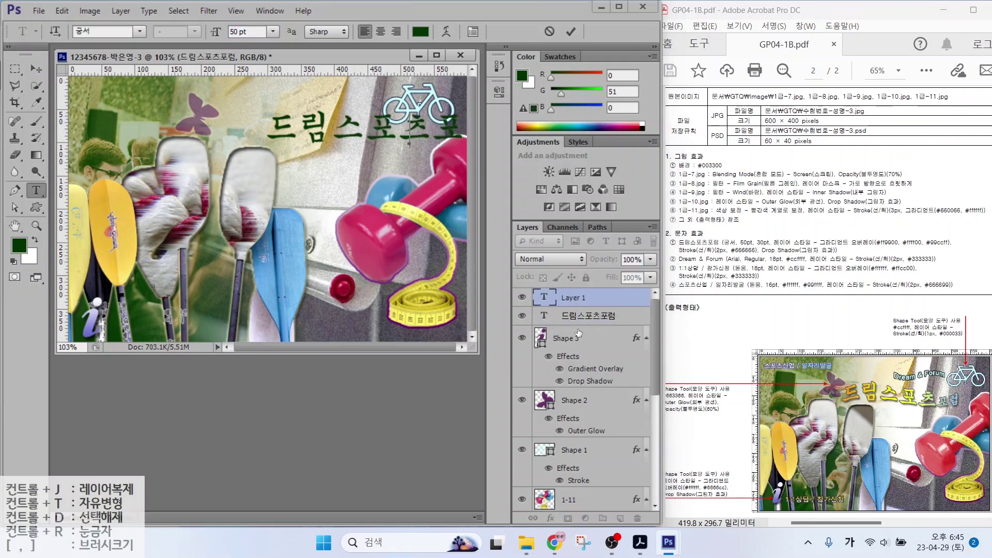
left_click(575, 316)
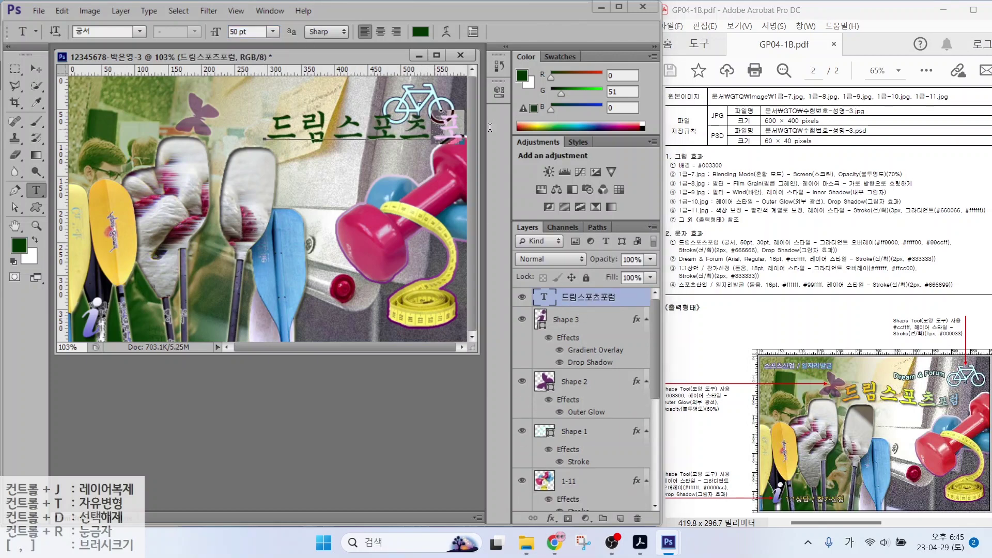
left_click_drag(467, 129, 433, 130)
double_click(241, 31)
type("30")
key("Return")
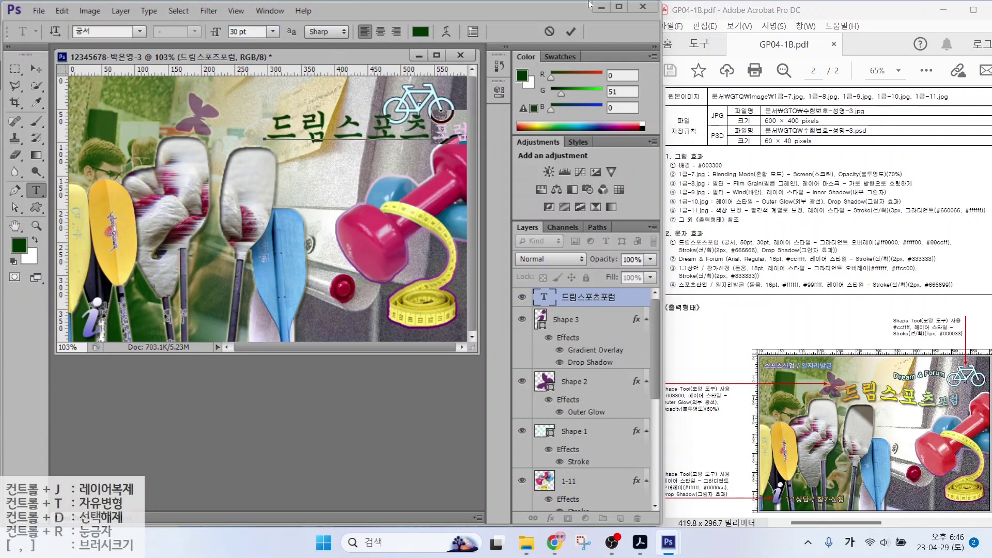
left_click(570, 31)
left_click(551, 518)
key("Escape")
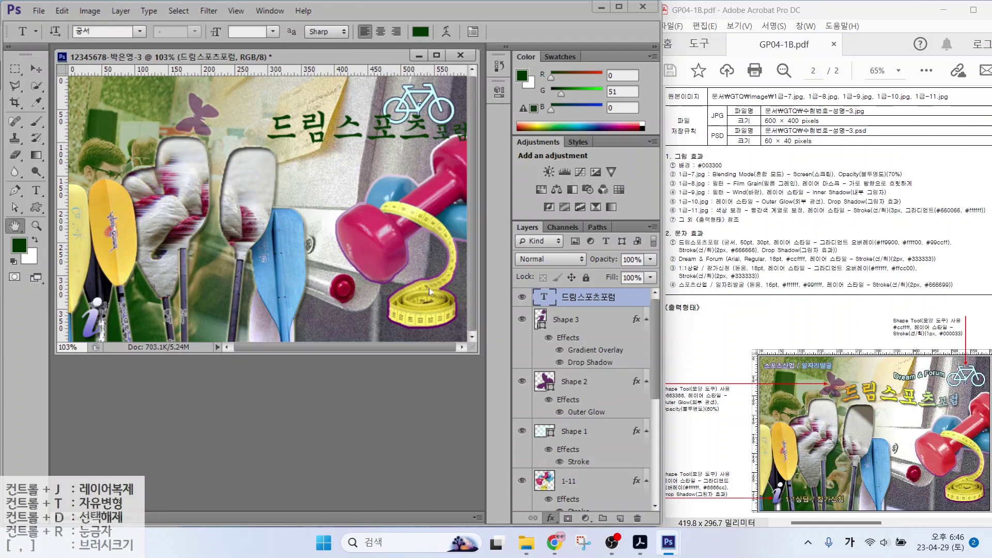
Start a Gradient Overlay on the title and review the required gradient colour codes
double_click(595, 350)
left_click(449, 165)
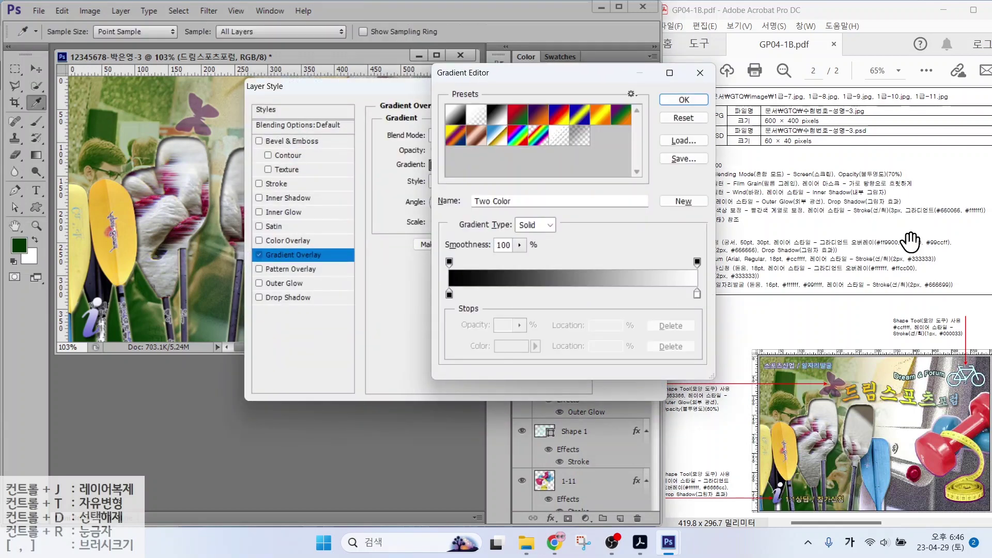
mouse_move(890, 235)
left_mouse_down()
mouse_move(862, 200)
mouse_move(923, 242)
mouse_move(919, 187)
left_mouse_up()
left_click_drag(946, 229, 982, 206)
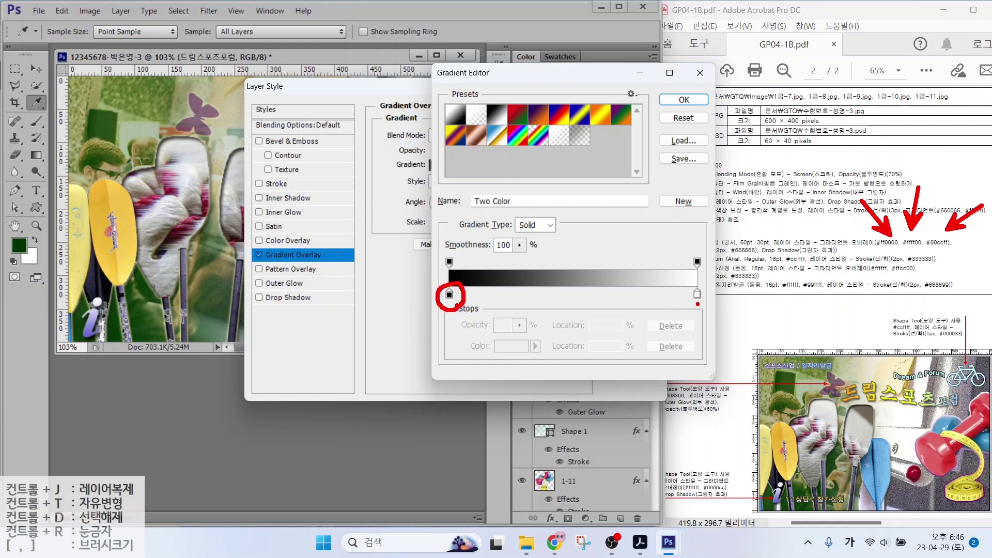
left_click_drag(698, 304, 673, 310)
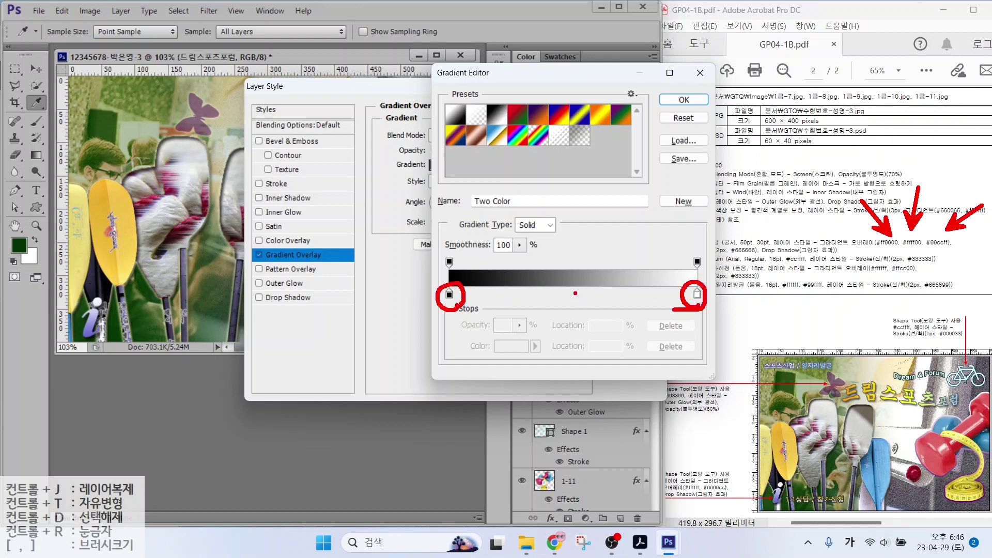
left_click_drag(575, 293, 614, 347)
key("Escape")
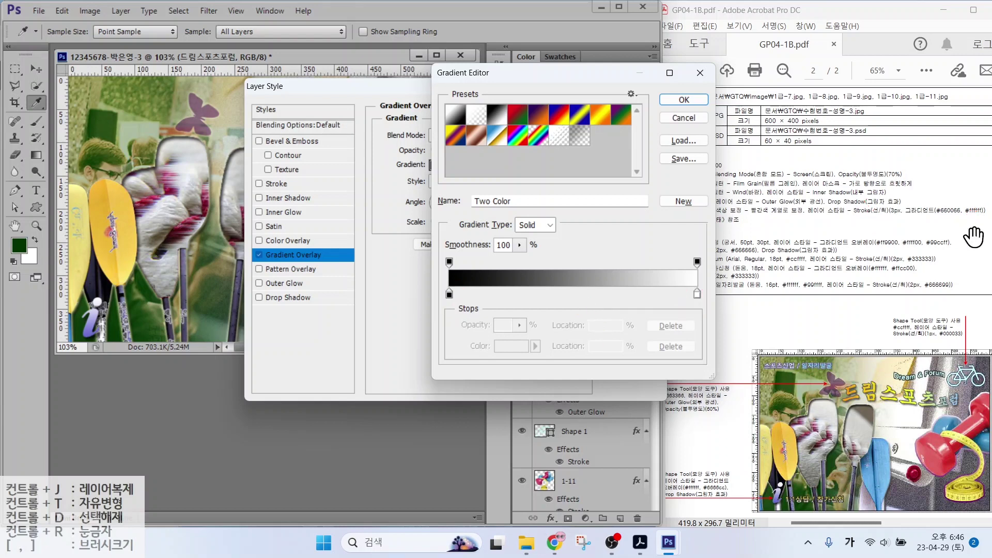
Build a horizontal #ff9900, #ffff00, #99ccff gradient with a middle stop at 49%
left_click(572, 294)
double_click(449, 295)
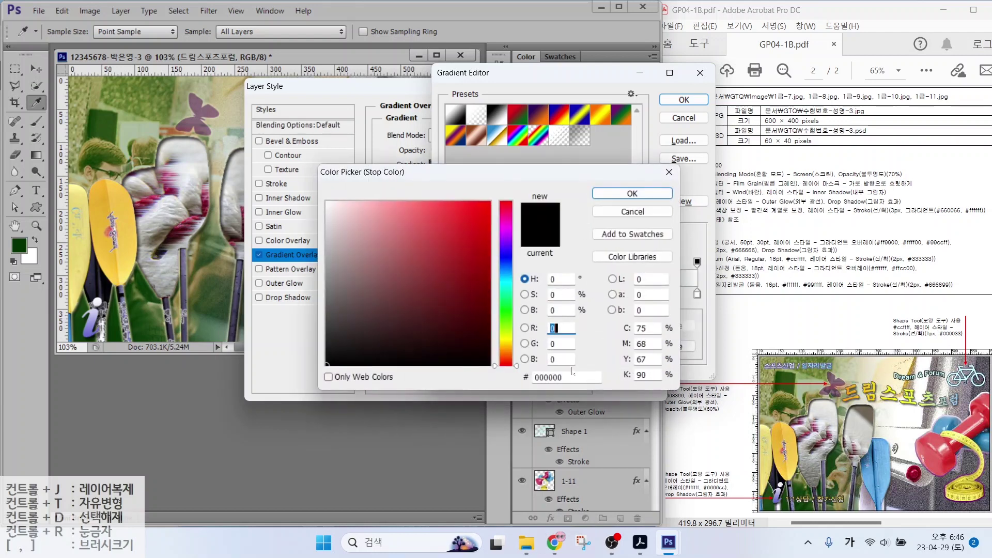
left_click(568, 377)
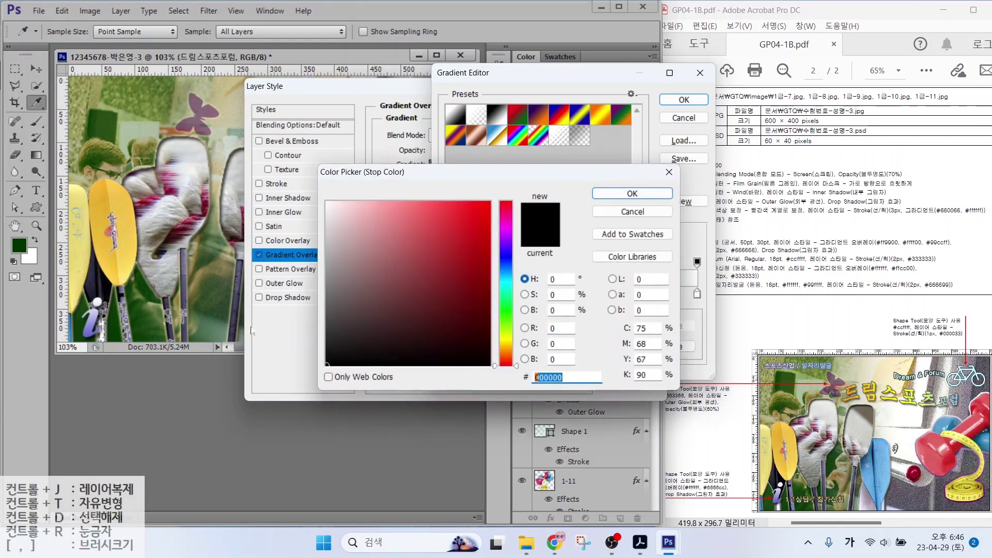
type("ff9900")
key("Return")
double_click(569, 295)
type("ff")
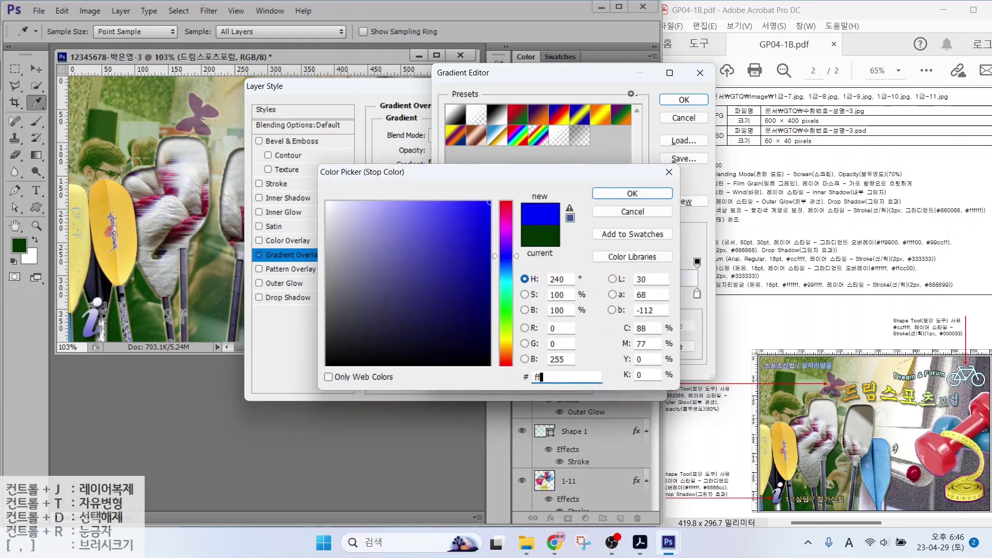
type("ff00")
key("Return")
double_click(697, 294)
type("99ccff")
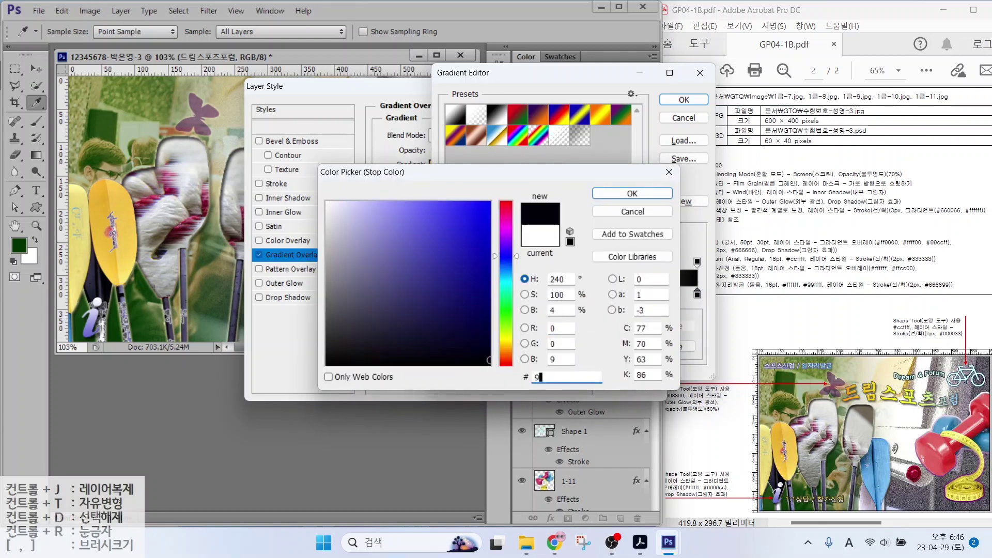
key("Return")
left_click(665, 103)
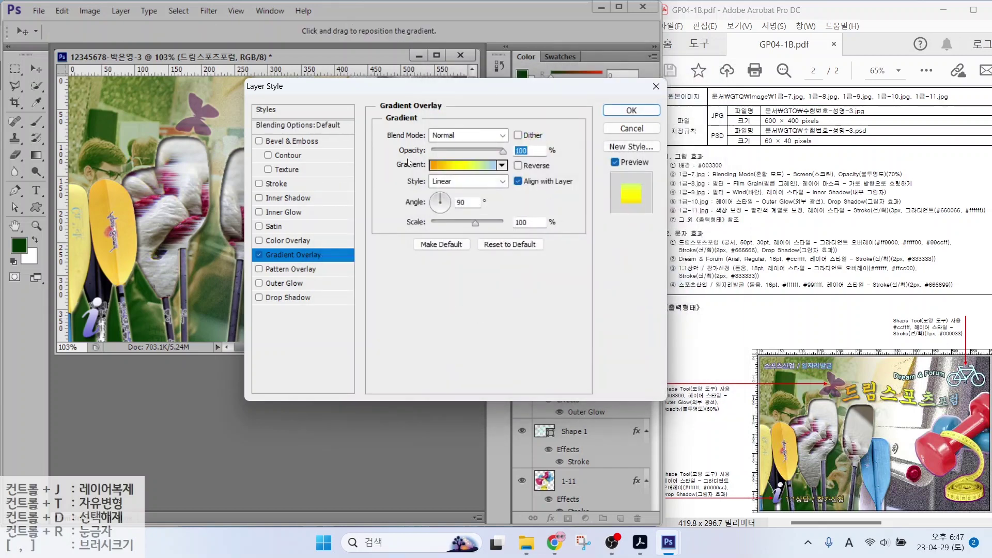
left_click_drag(371, 86, 415, 180)
left_click_drag(486, 289, 493, 295)
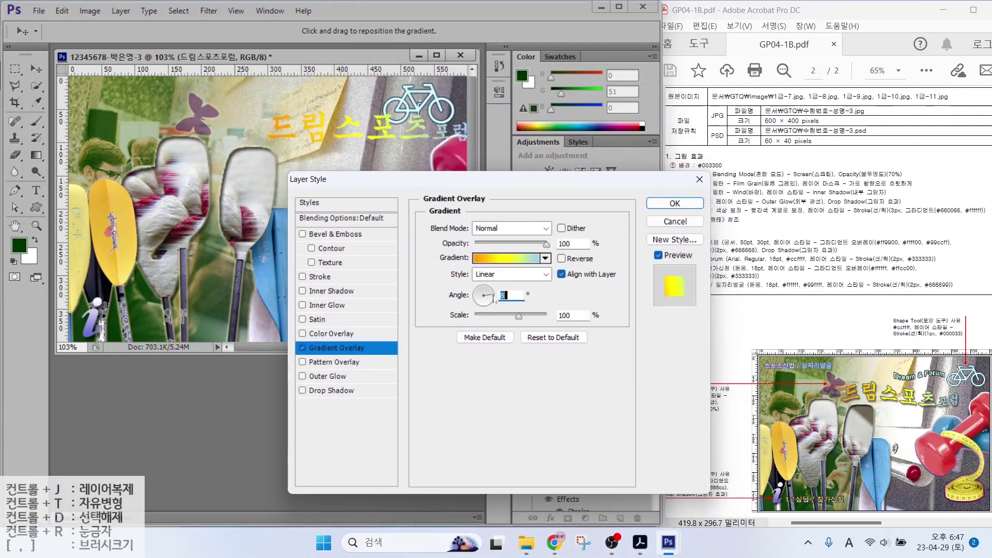
Add a 2 px #333333 stroke and a drop shadow to the title, then apply
left_click(319, 277)
key("Down")
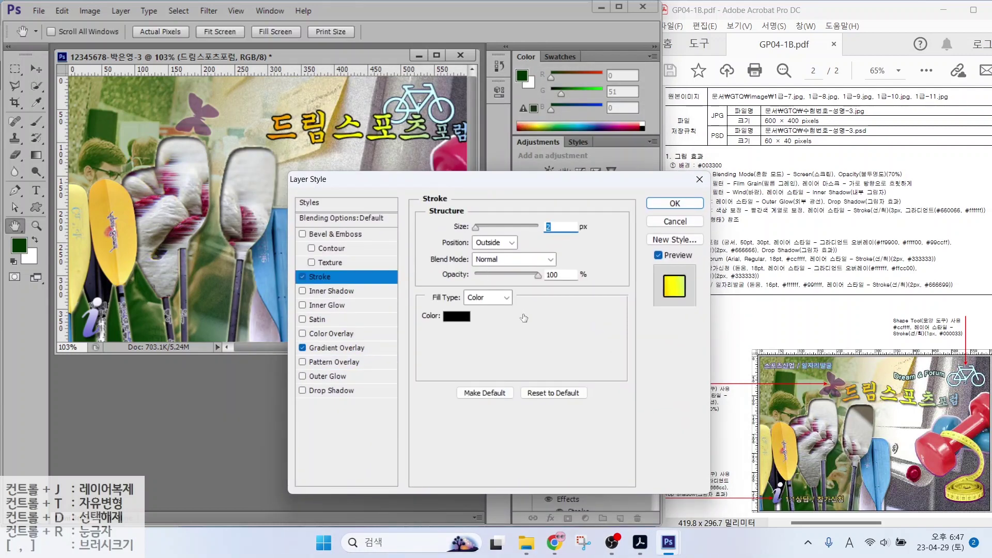
left_click(456, 317)
type("333333")
key("Return")
left_click(331, 391)
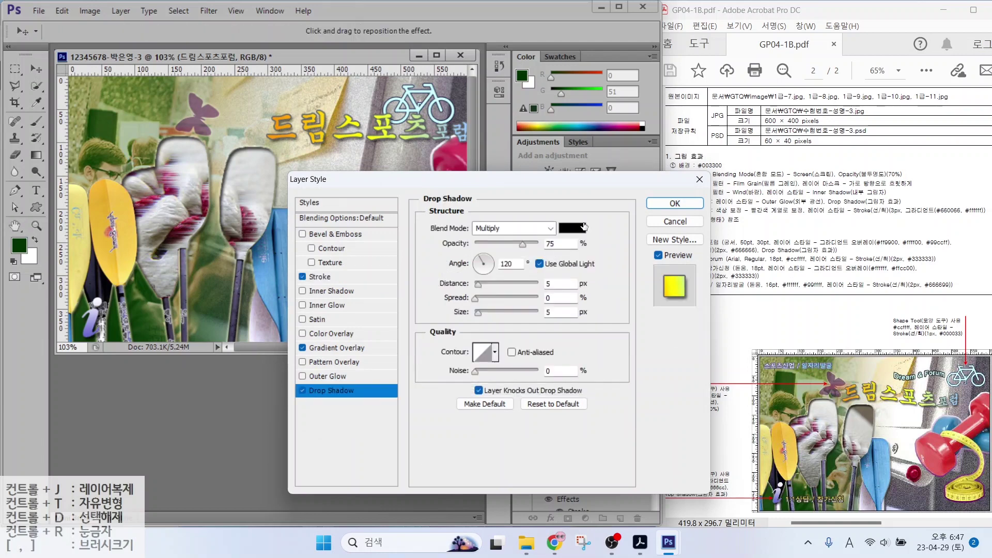
left_click(675, 203)
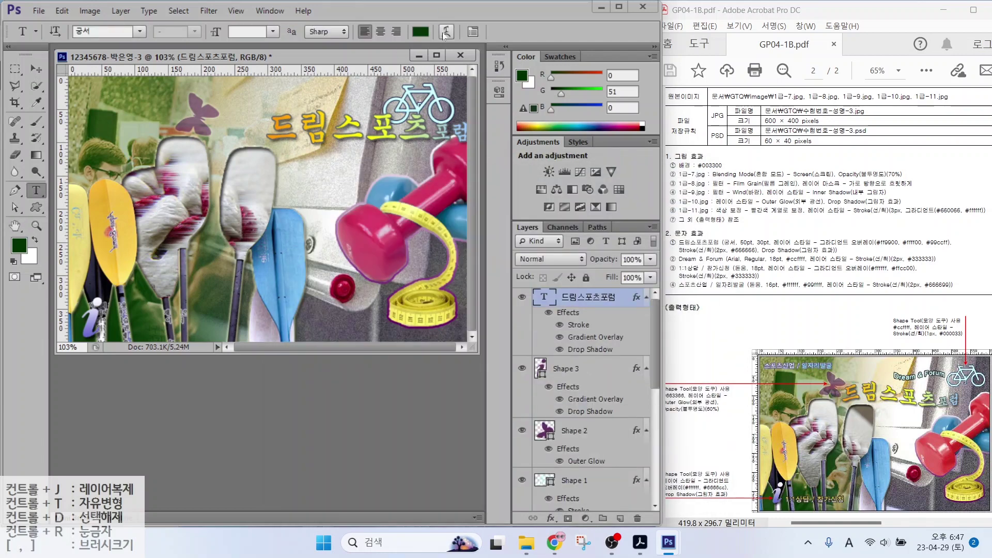
Warp the title with the Flag style at -30% bend
left_click(445, 33)
left_click(500, 191)
left_click(509, 336)
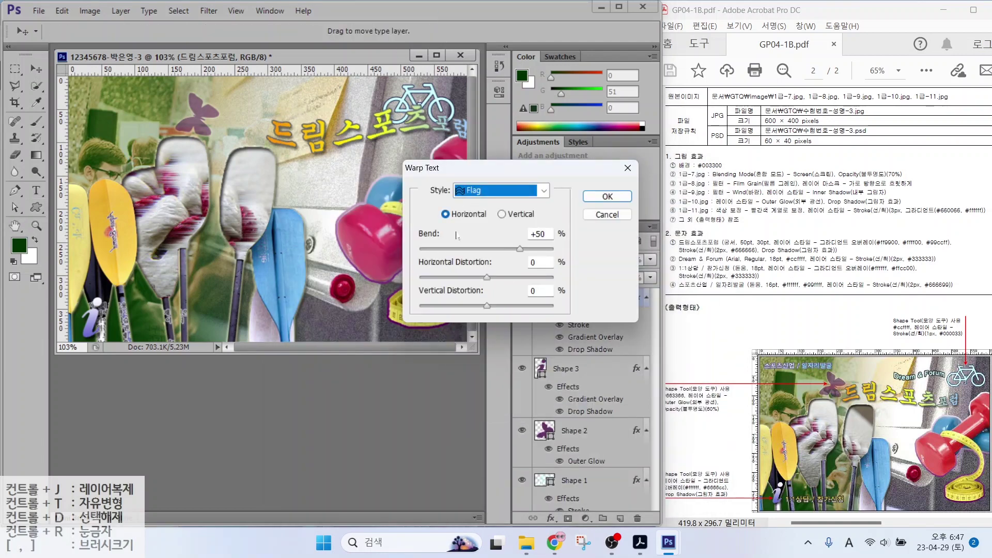
left_click_drag(519, 248, 475, 249)
key("alt")
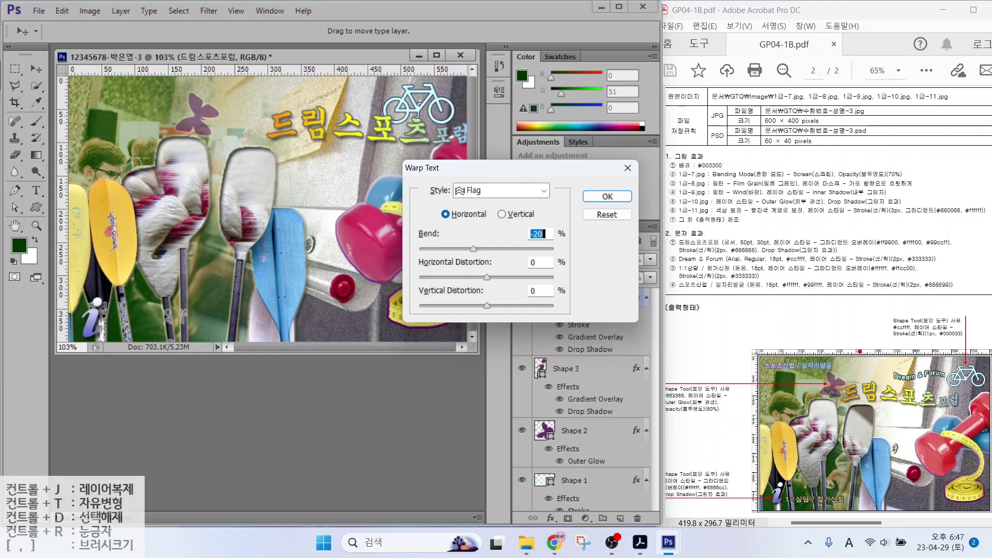
Apply the flag warp and move the title left next to the butterfly
left_click_drag(708, 248, 965, 249)
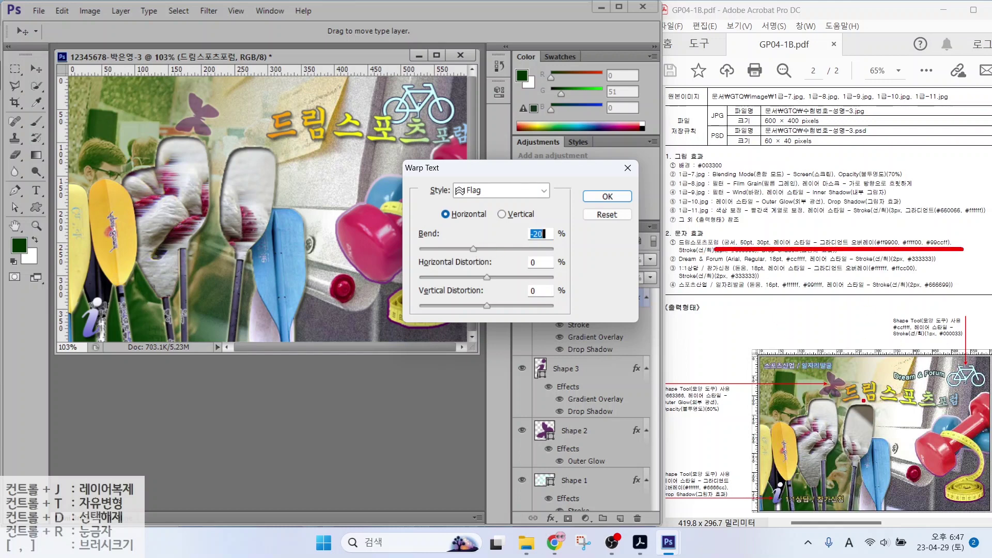
mouse_move(844, 407)
left_mouse_down()
mouse_move(874, 402)
mouse_move(940, 418)
mouse_move(972, 398)
left_mouse_up()
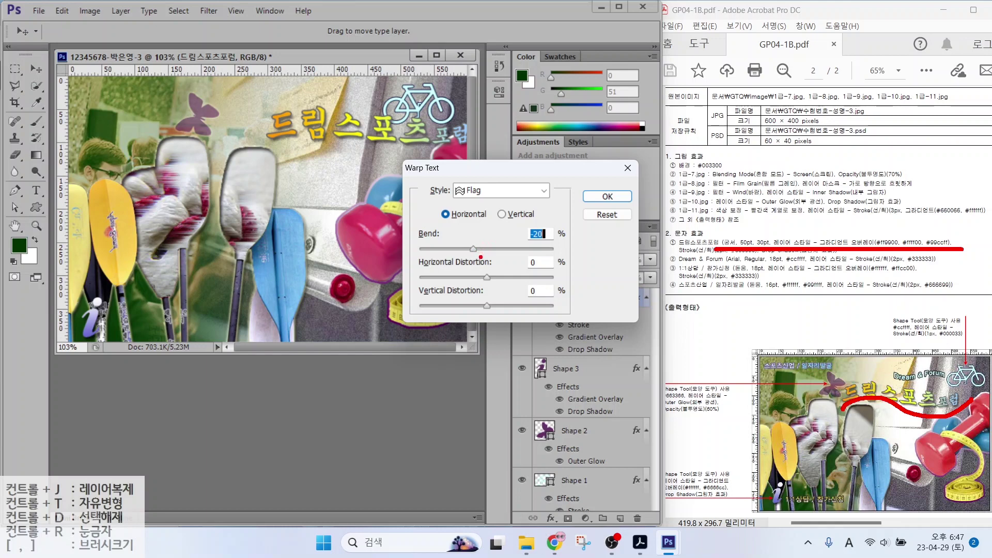
key("Escape")
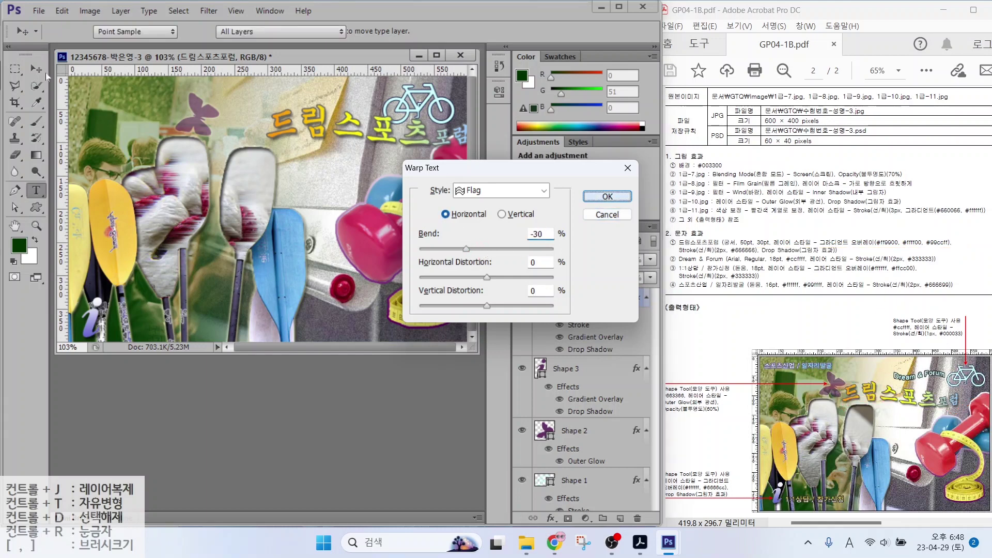
key("Return")
key("v")
left_click_drag(304, 130, 255, 138)
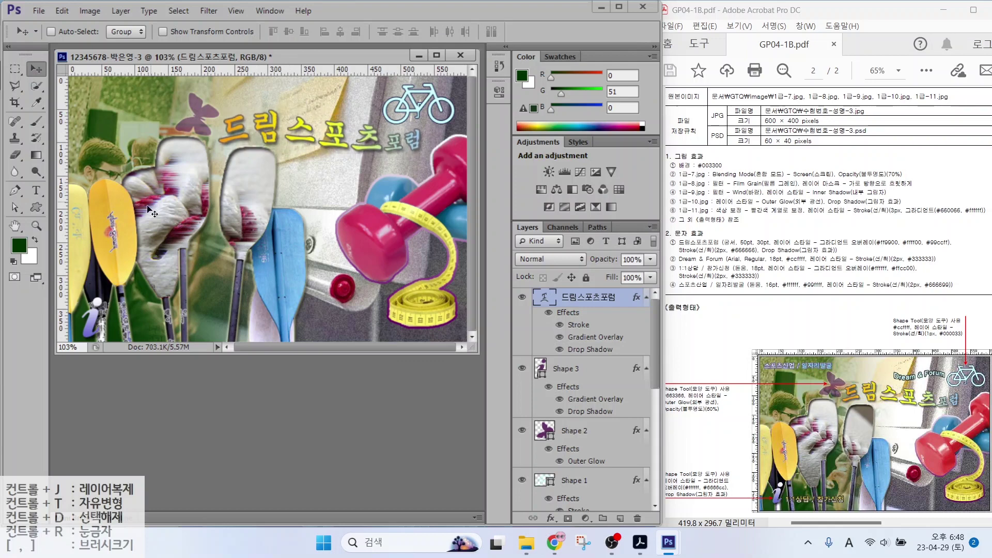
Type the caption 'Dream & Forum' as a new text layer below the title
key("t")
left_click(172, 197)
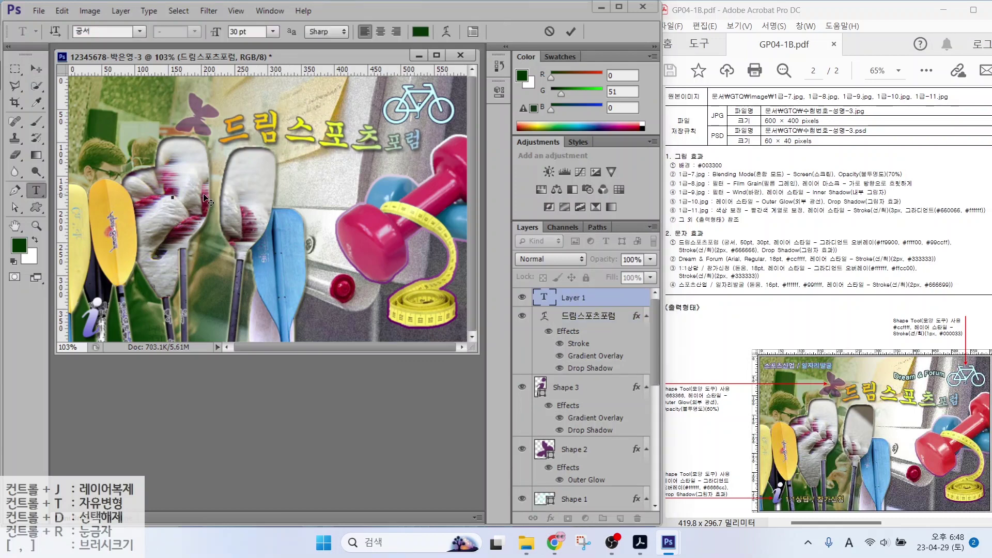
type("Dream & Forum")
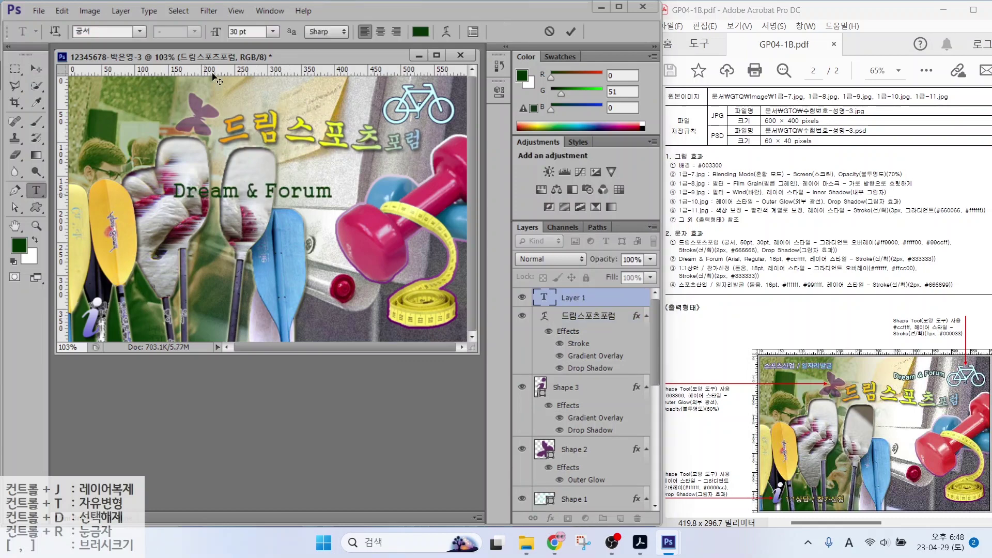
key("ctrl+Return")
Set the Dream & Forum font to Arial and its colour to light cyan #ccffff
left_click(140, 32)
scroll(283, 97, "down", 20)
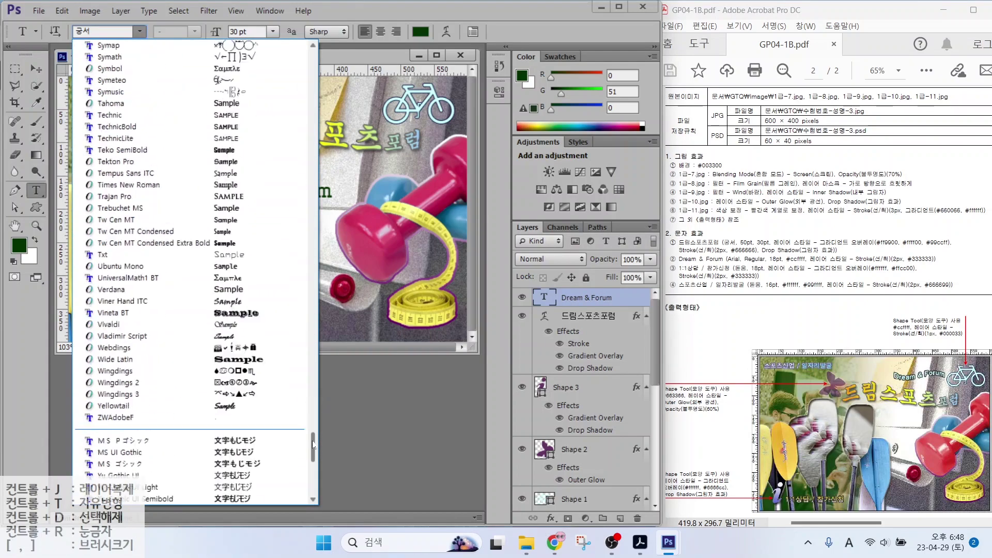
left_click_drag(312, 460, 312, 212)
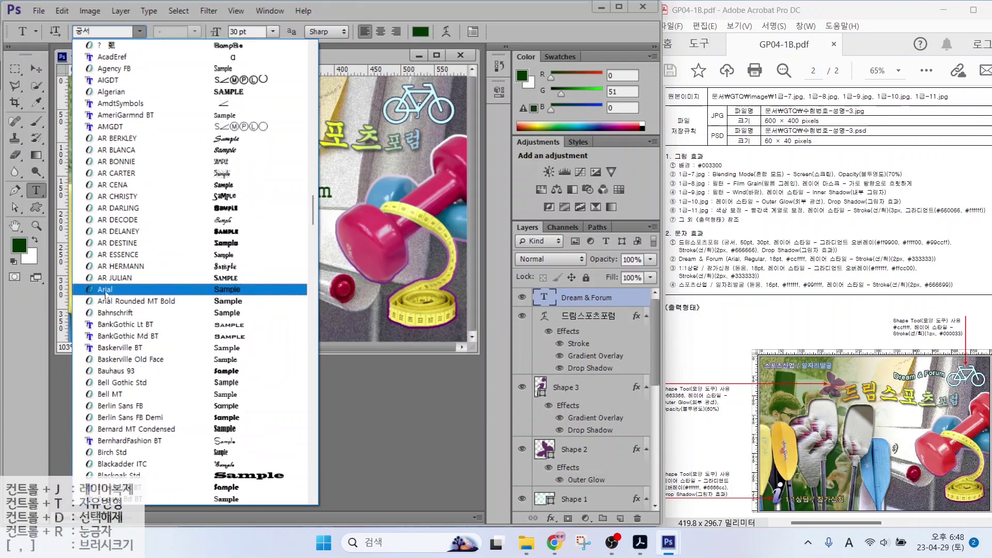
left_click(106, 290)
left_click(420, 31)
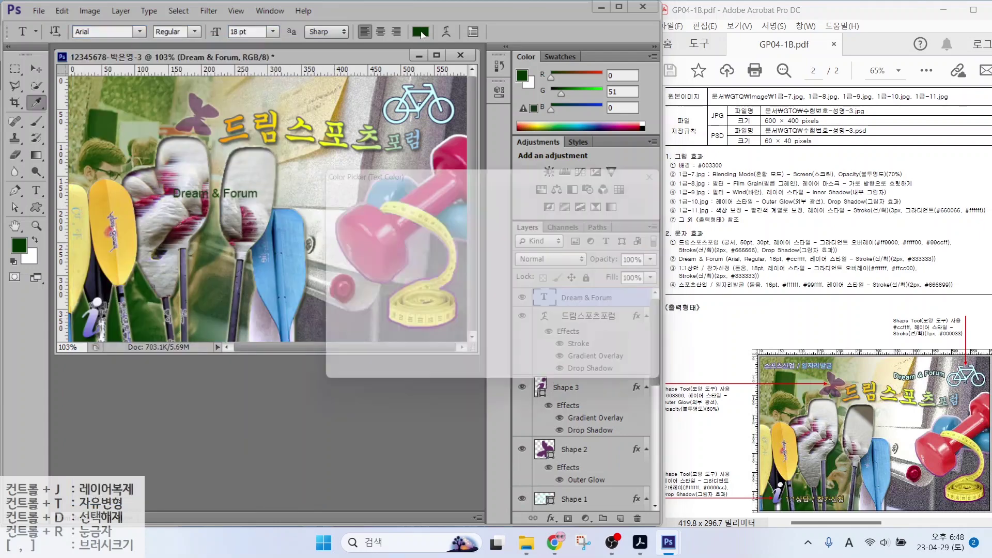
type("ccffff")
key("Return")
Add a 2 px dark grey #333333 stroke to Dream & Forum
left_click(551, 518)
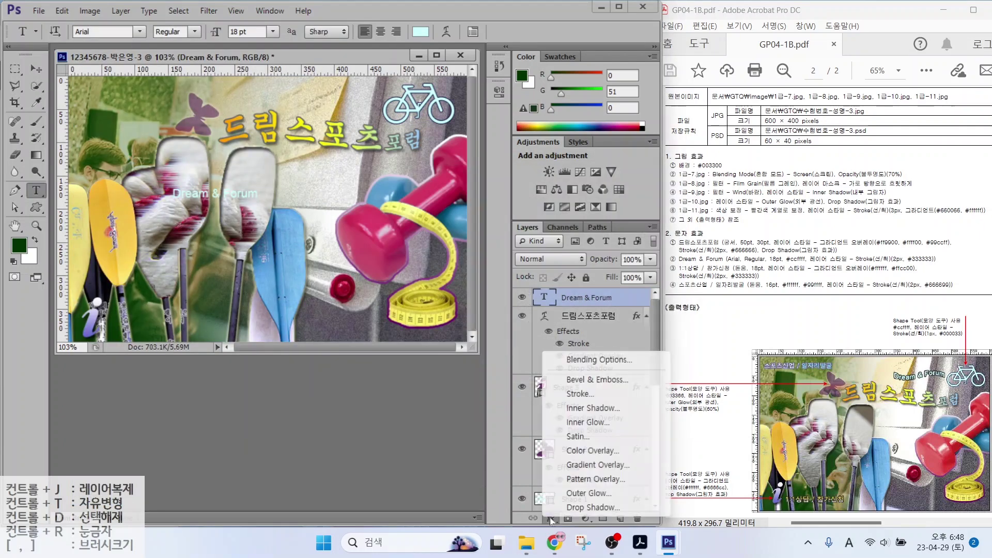
left_click(582, 394)
type("2")
left_click(455, 316)
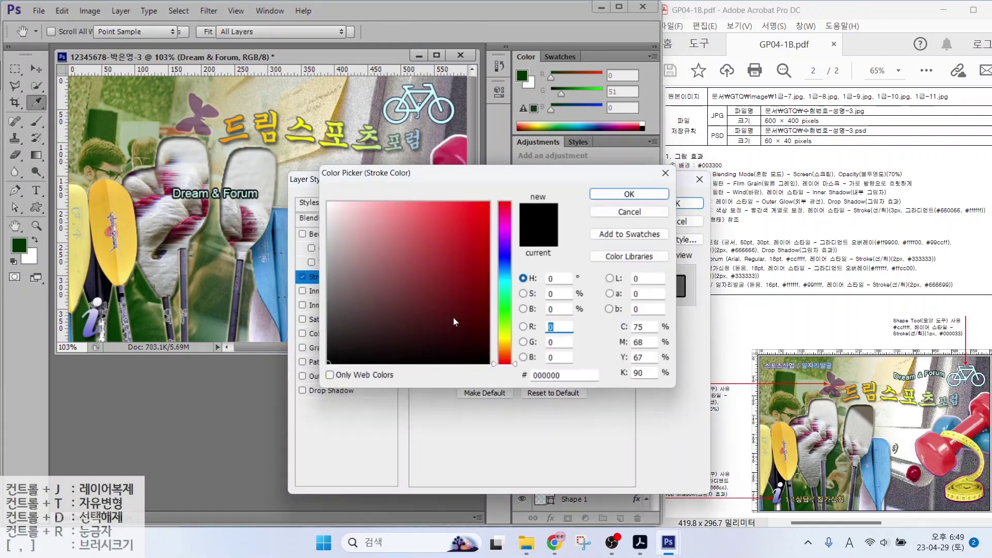
type("333333")
key("Return")
key("Return")
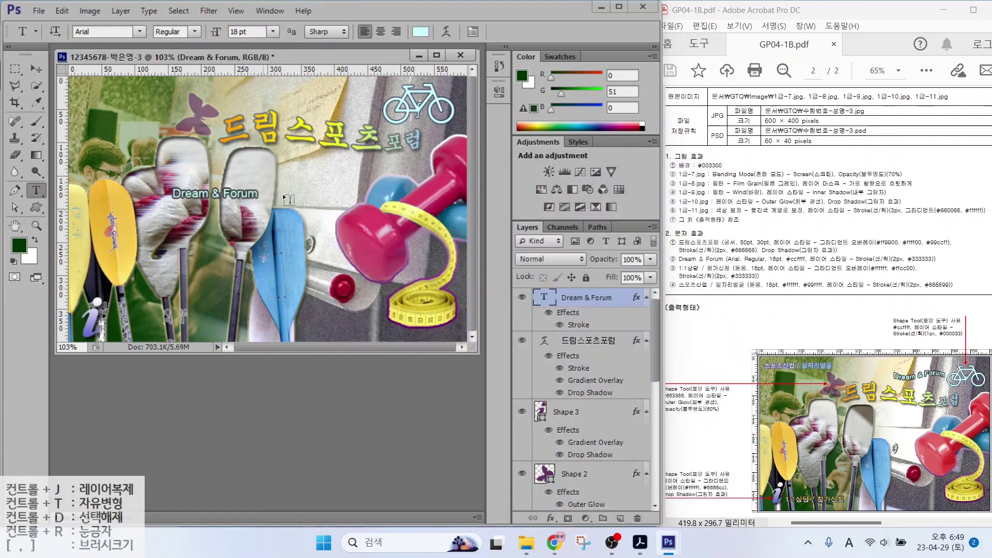
Flag-warp Dream & Forum, move it to the top beside the bicycle, and start a new caption
left_click(445, 32)
left_click(470, 190)
left_click(483, 340)
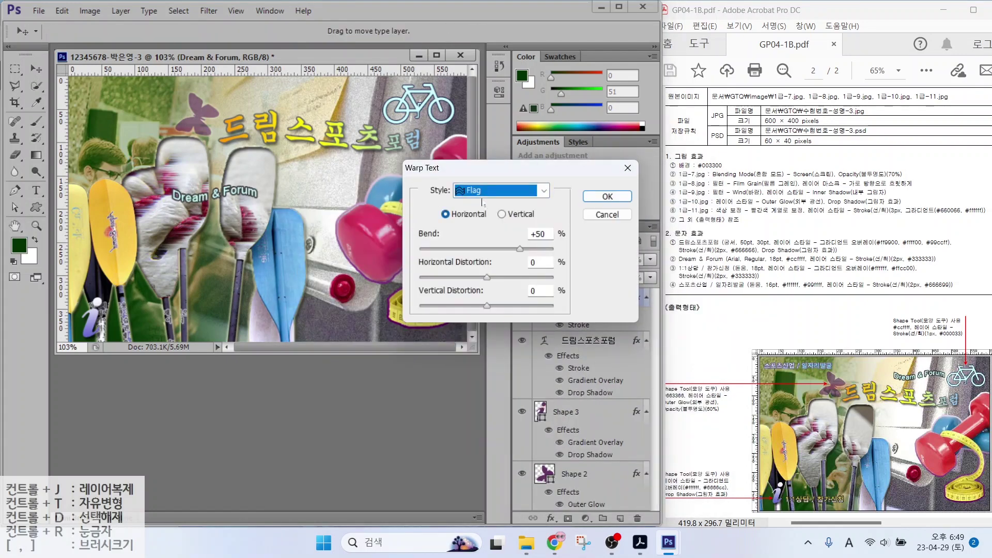
key("Return")
key("v")
left_click_drag(188, 198, 310, 107)
key("t")
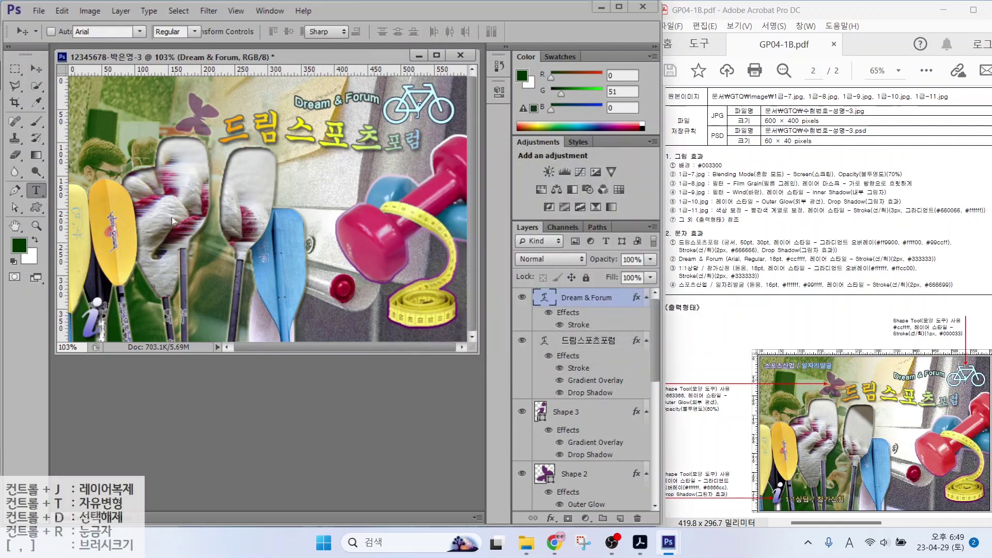
left_click(165, 280)
Finish the caption '1:1상담 / 참가신청' and set its font to 돋움
type("담 / 참가신청")
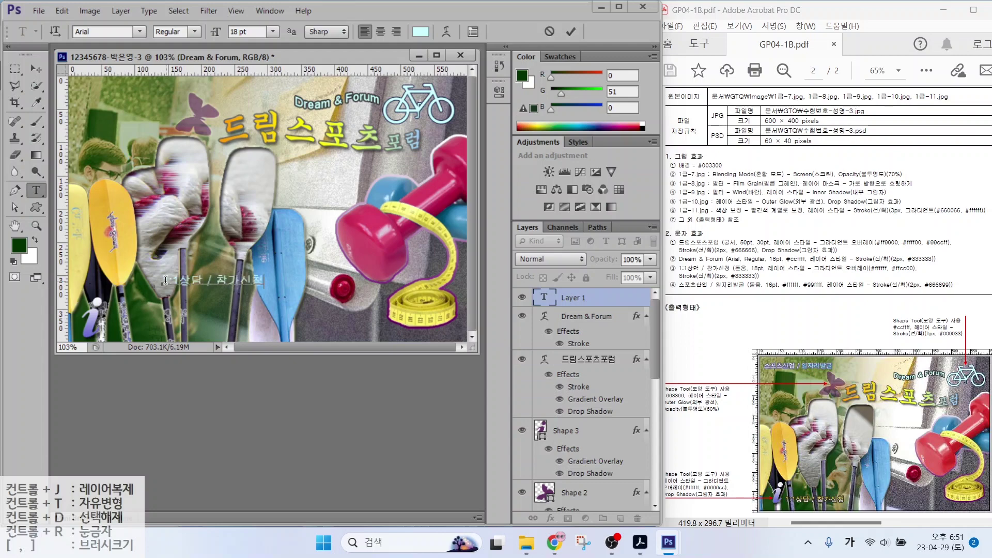
key("ctrl+Return")
left_click(137, 32)
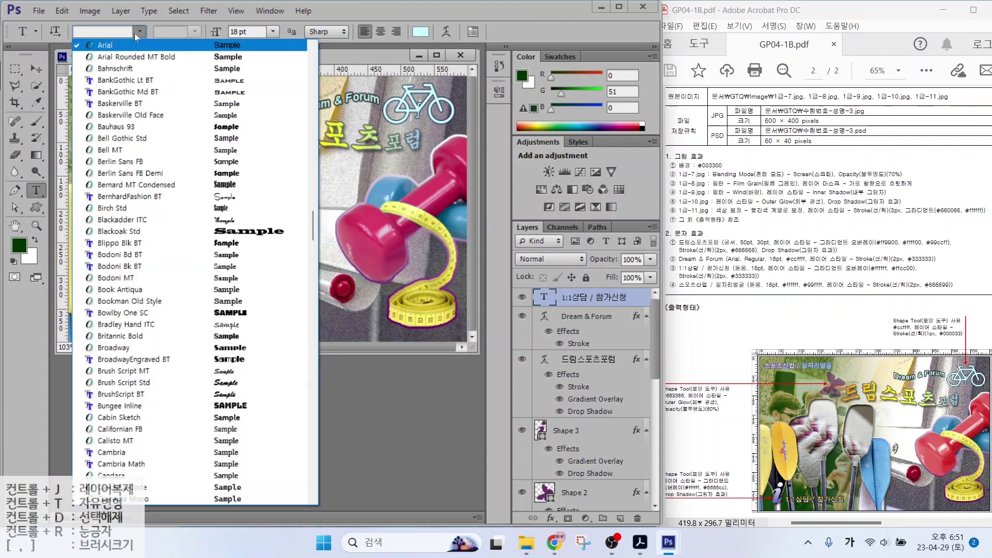
left_click_drag(312, 176, 310, 123)
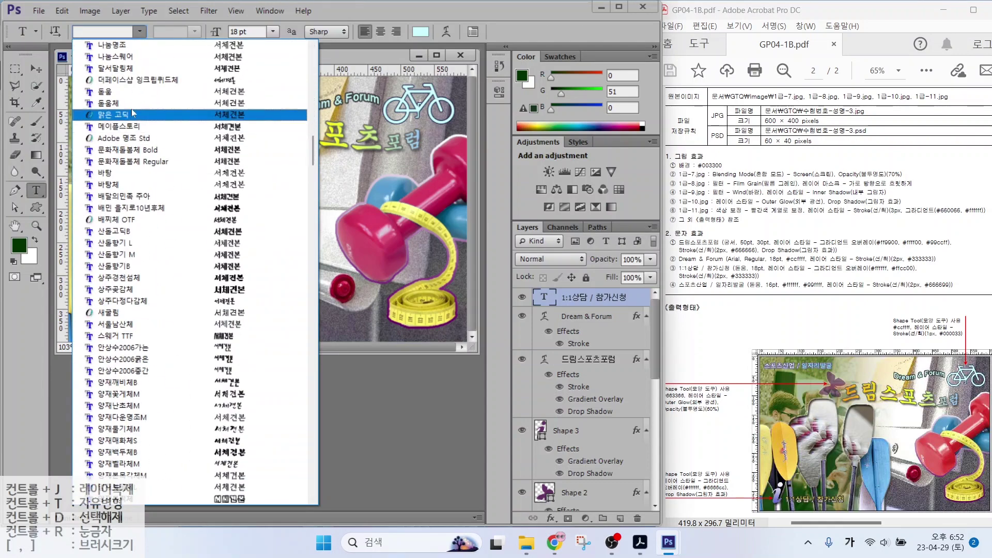
left_click(130, 92)
Add a Gradient Overlay to the caption running from white #ffffff to yellow #ffcc00
left_click(551, 518)
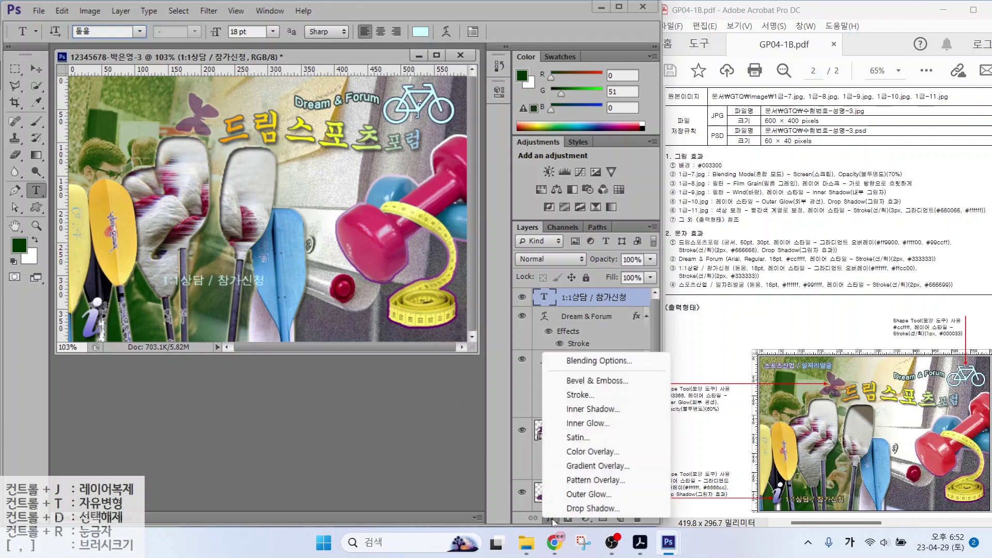
left_click(576, 467)
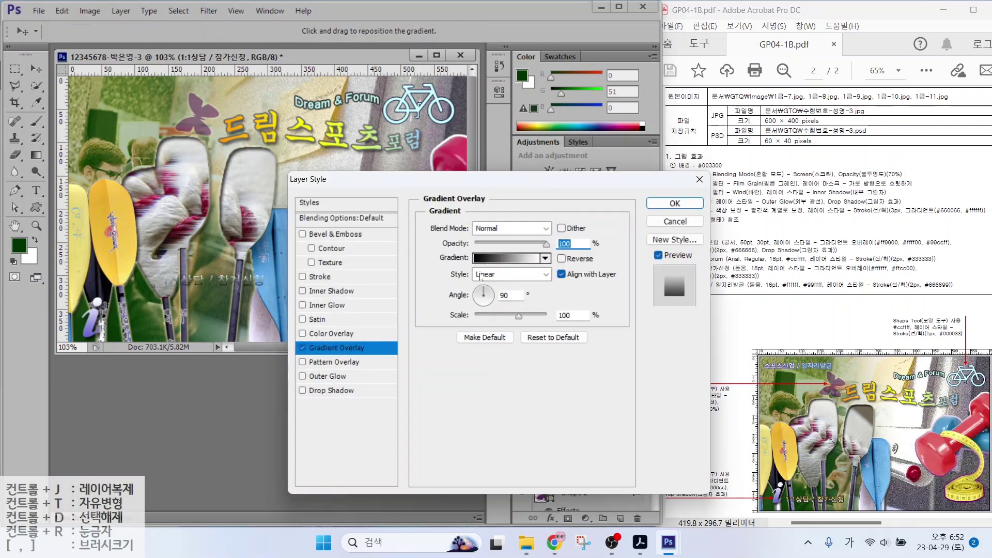
left_click(507, 258)
double_click(450, 294)
type("ffffff")
left_click(641, 194)
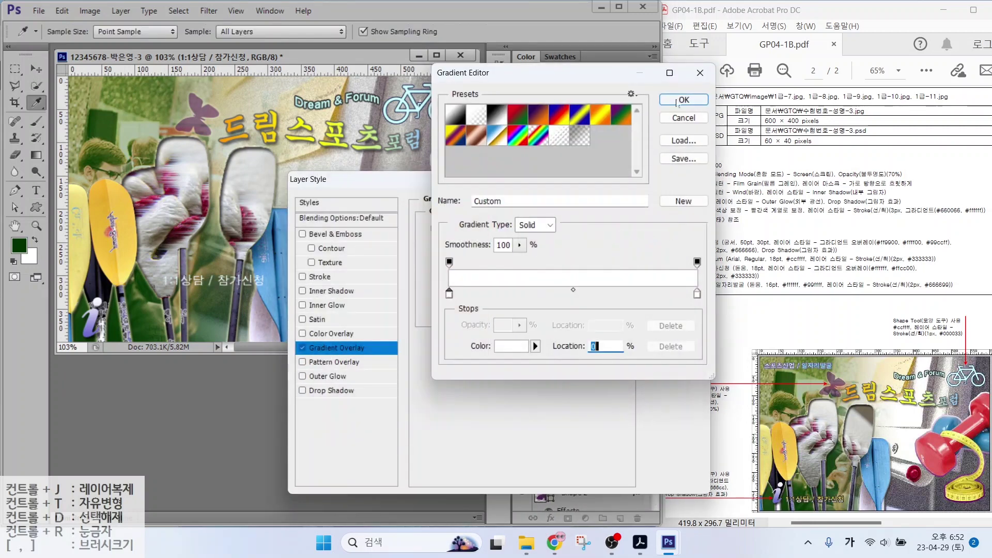
double_click(697, 293)
key("BackSpace")
key("BackSpace")
key("BackSpace")
key("BackSpace")
key("BackSpace")
key("BackSpace")
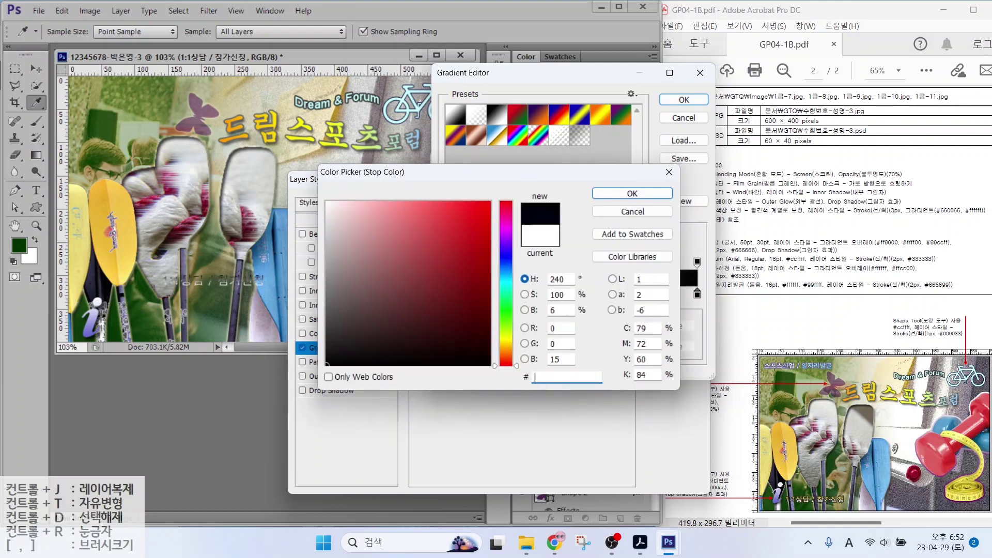
type("ffcc00")
key("Return")
key("Return")
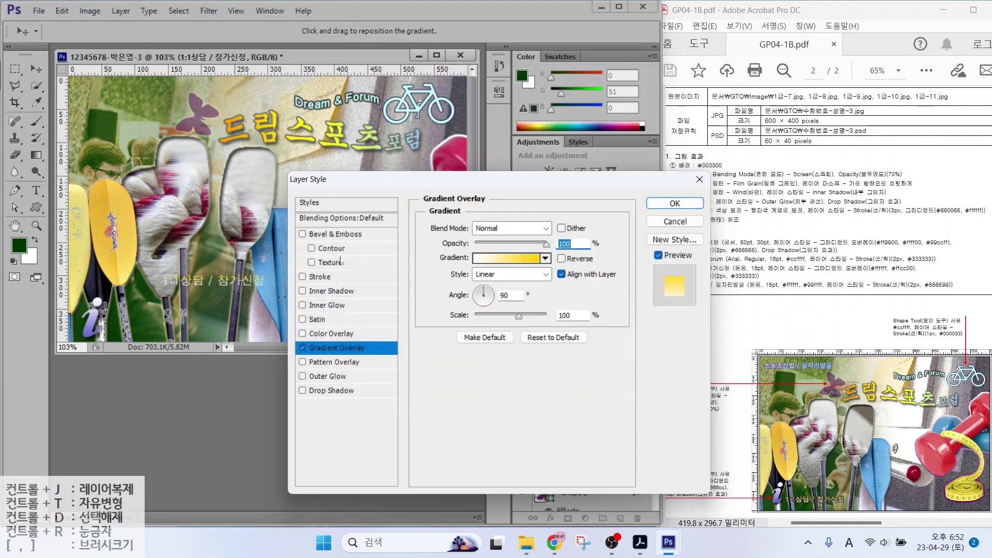
Add a 2 px dark grey #333333 stroke and apply the caption's effects
left_click(320, 277)
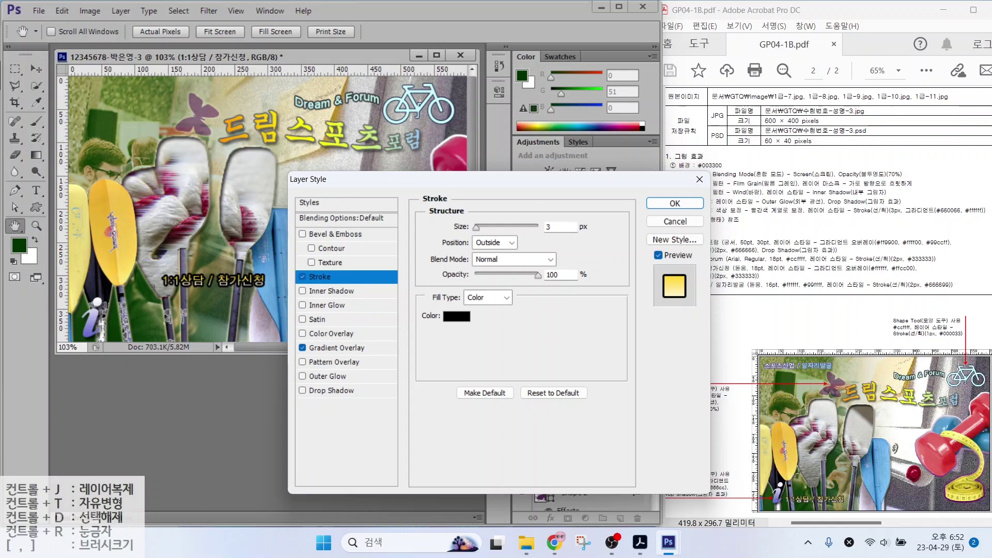
type("2")
left_click(456, 316)
type("333333")
key("Return")
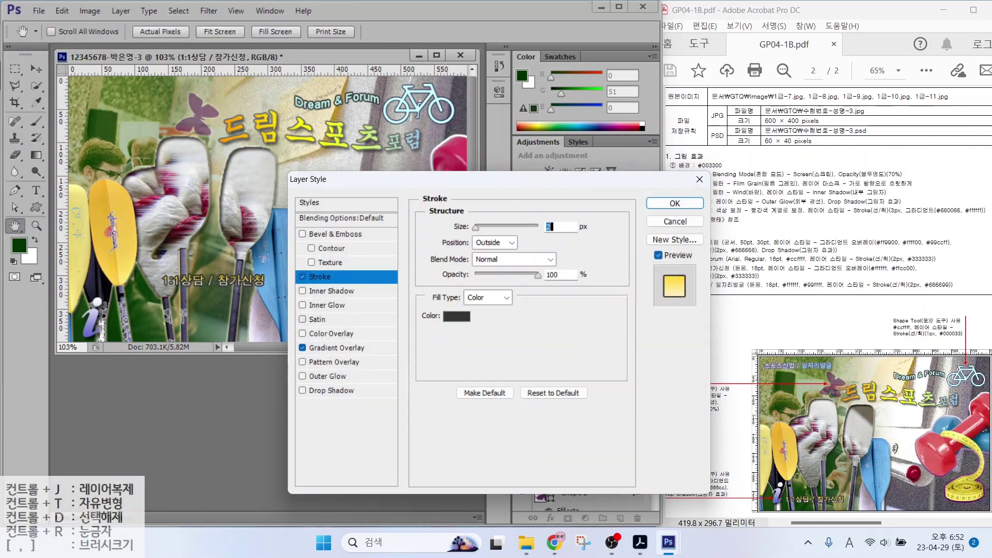
key("Return")
Move the 1:1상담 / 참가신청 caption to the bottom left and start another text layer
key("v")
left_click_drag(164, 288, 114, 330)
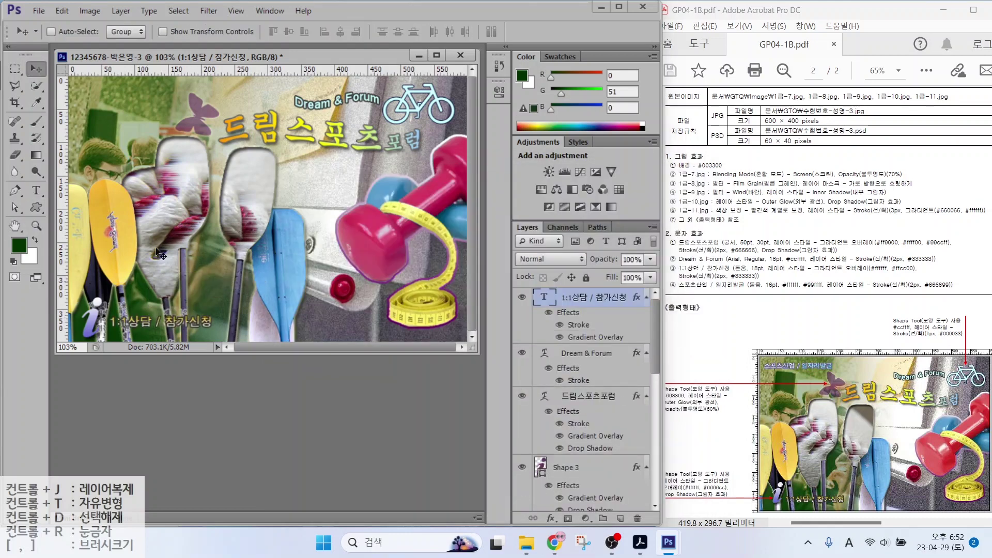
key("t")
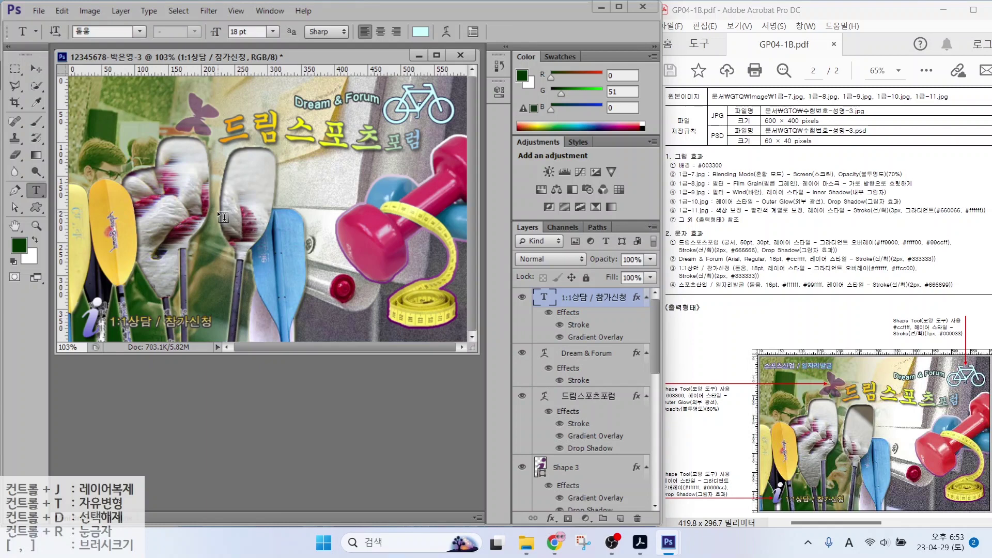
left_click(115, 153)
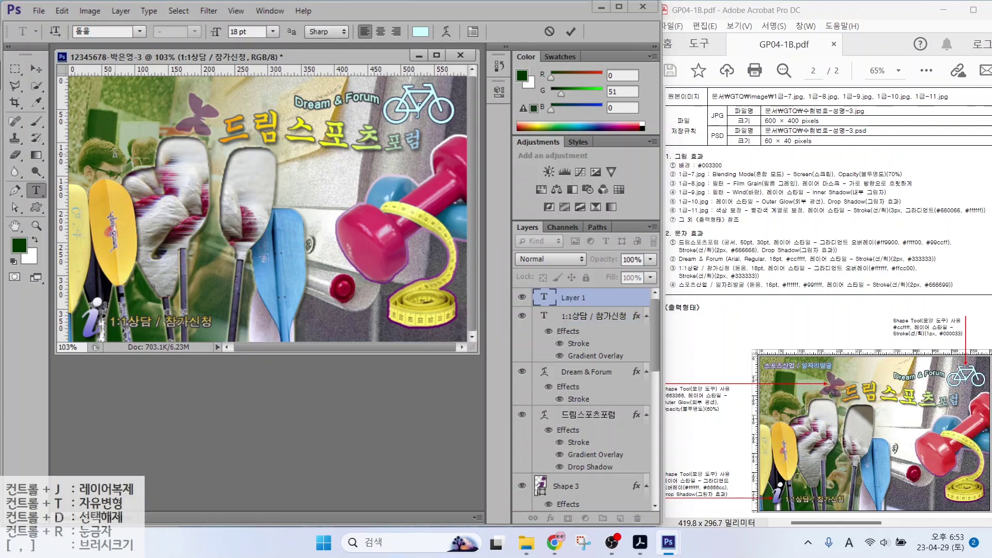
Type the Korean caption '스포츠산업 / 일자리발굴' at 16 pt in white
key("Hangul")
type("스포츠산업 / 일자리발굴")
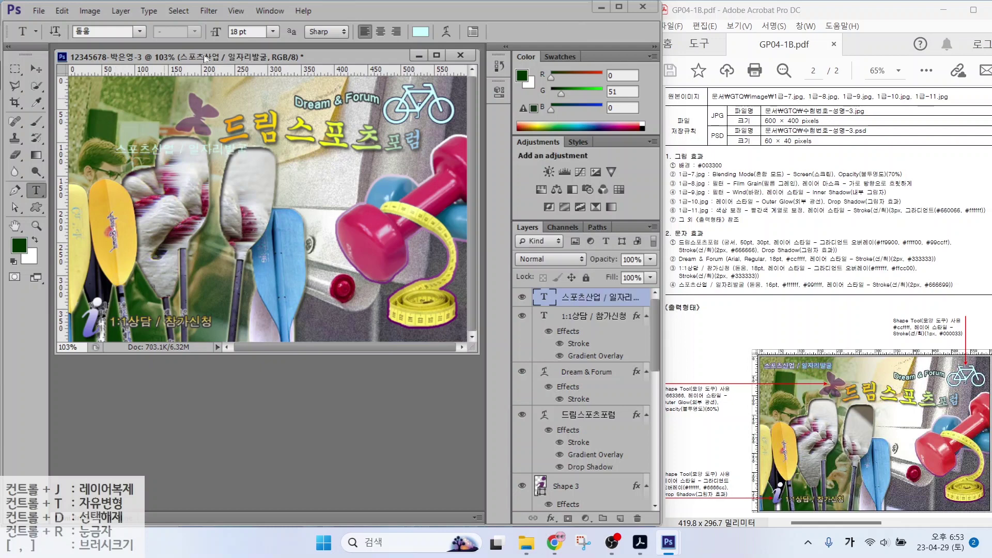
key("ctrl+Return")
left_click(216, 31)
type("16")
key("Return")
left_click(420, 31)
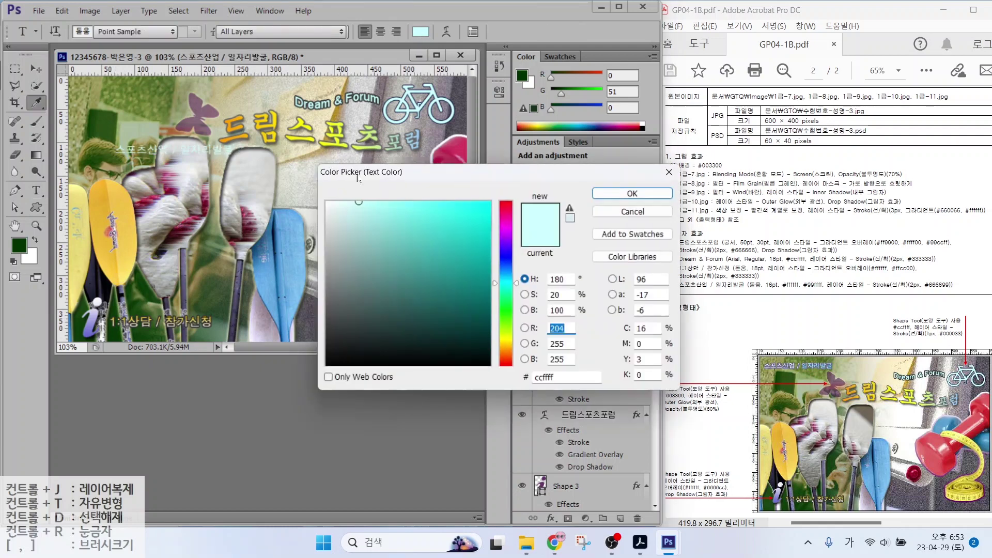
left_click_drag(336, 207, 318, 195)
left_click(631, 193)
Add a purple #666699 stroke to the new caption
left_click(551, 518)
left_click(572, 396)
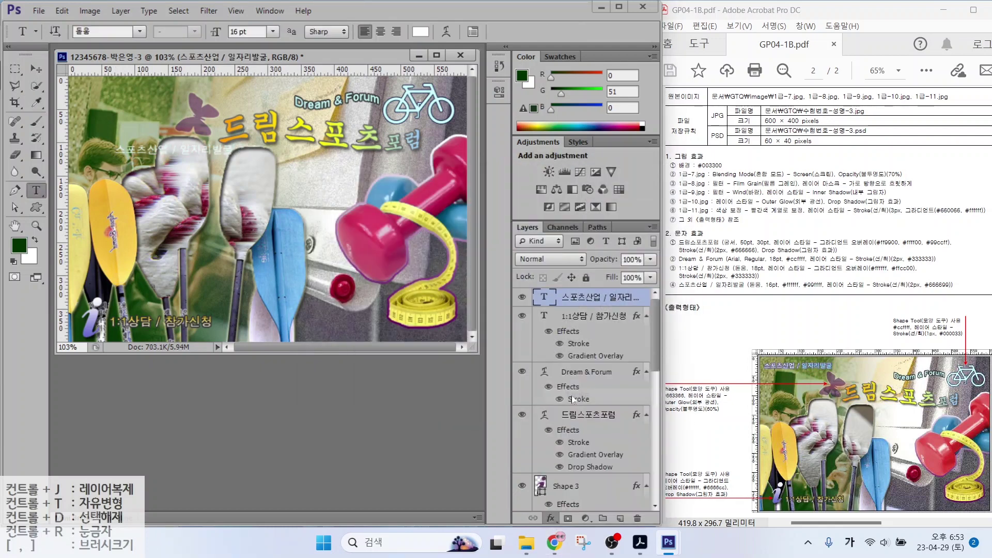
left_click(456, 316)
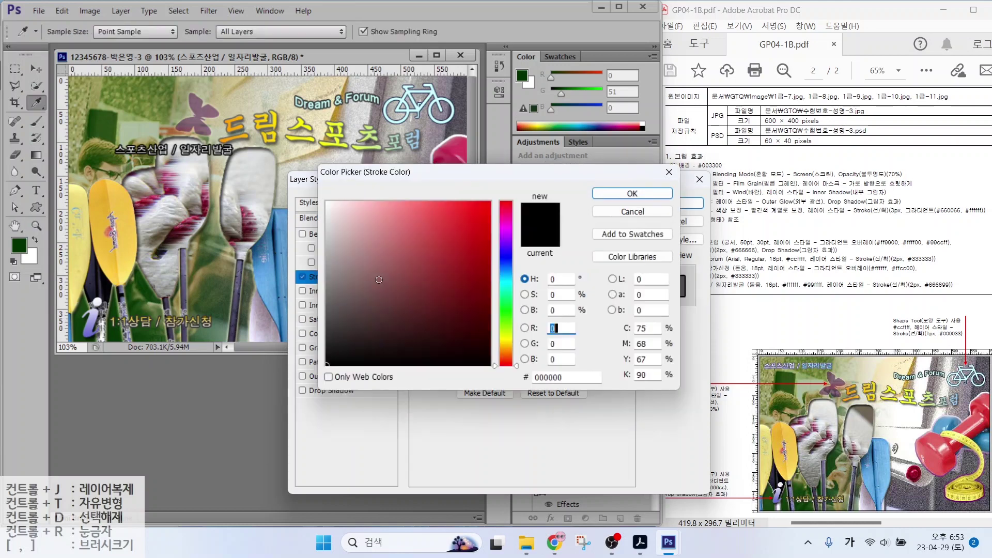
double_click(554, 328)
double_click(568, 377)
type("666699")
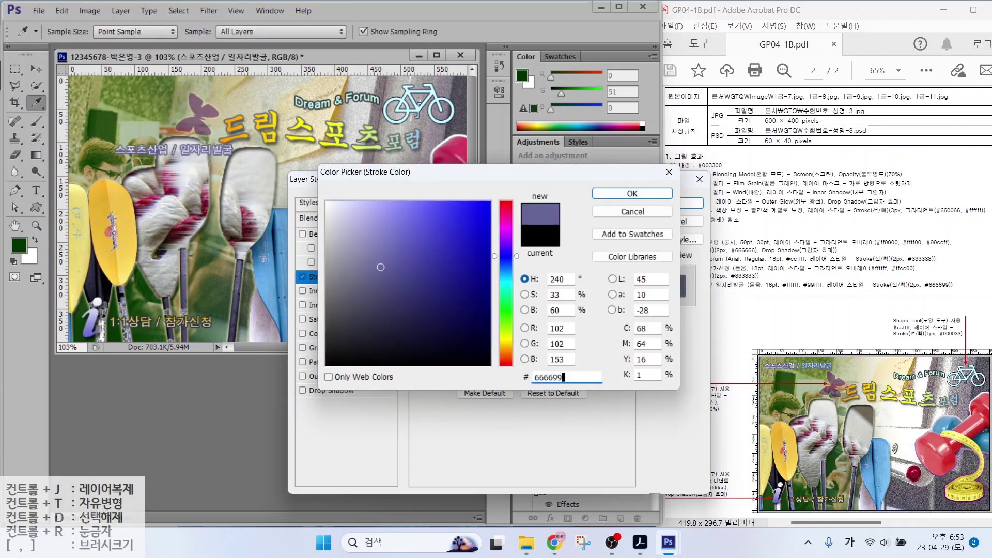
key("Return")
key("Return")
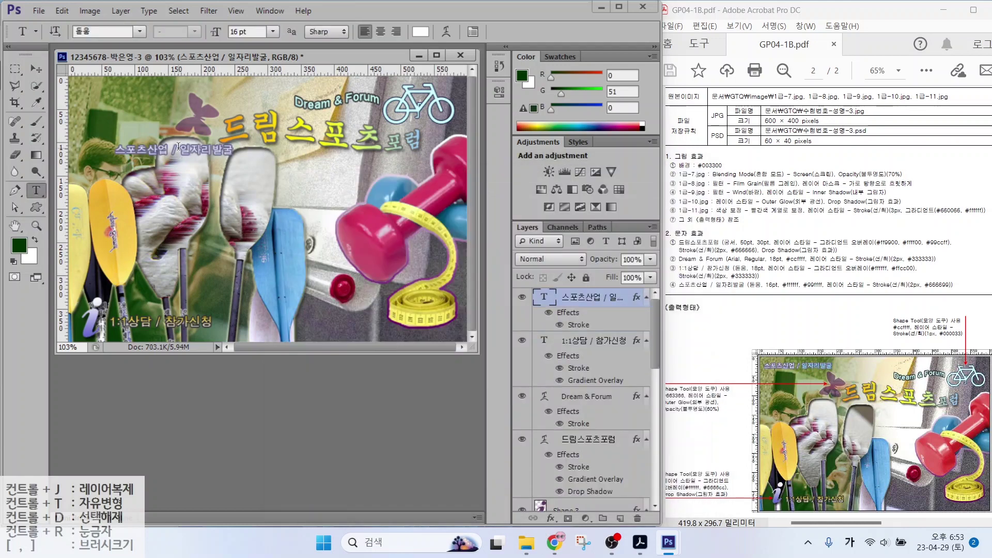
Colour the text dark blue #333399 and move the caption to the top-left corner
left_click(416, 34)
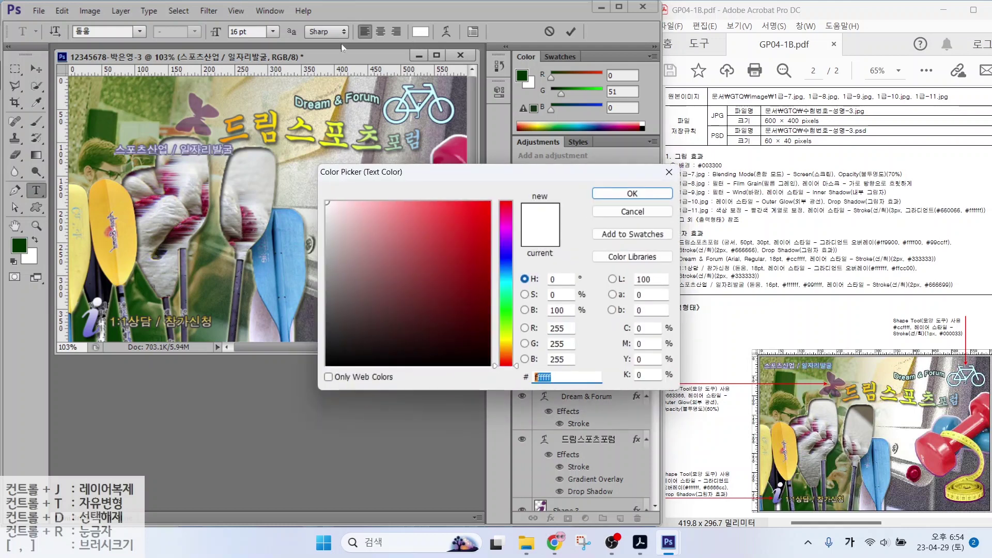
type("333399")
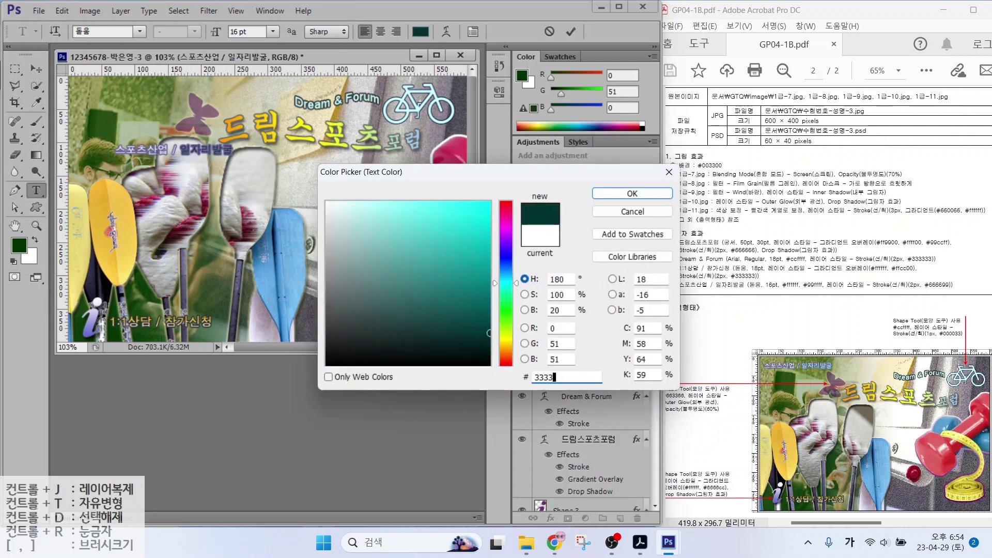
key("Return")
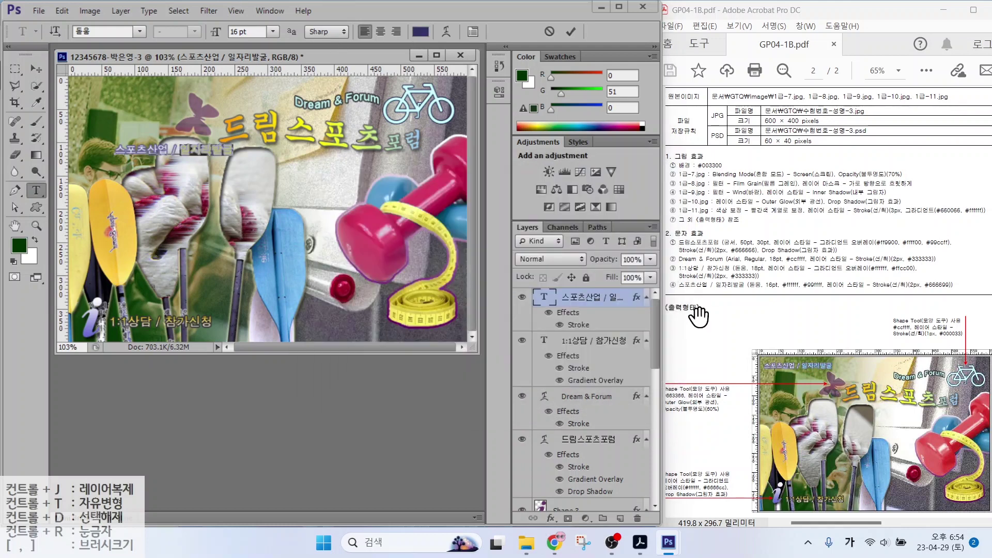
left_click(35, 69)
left_click_drag(165, 159, 198, 91)
Recolour 일자리발굴 to light cyan #99ffff
key("t")
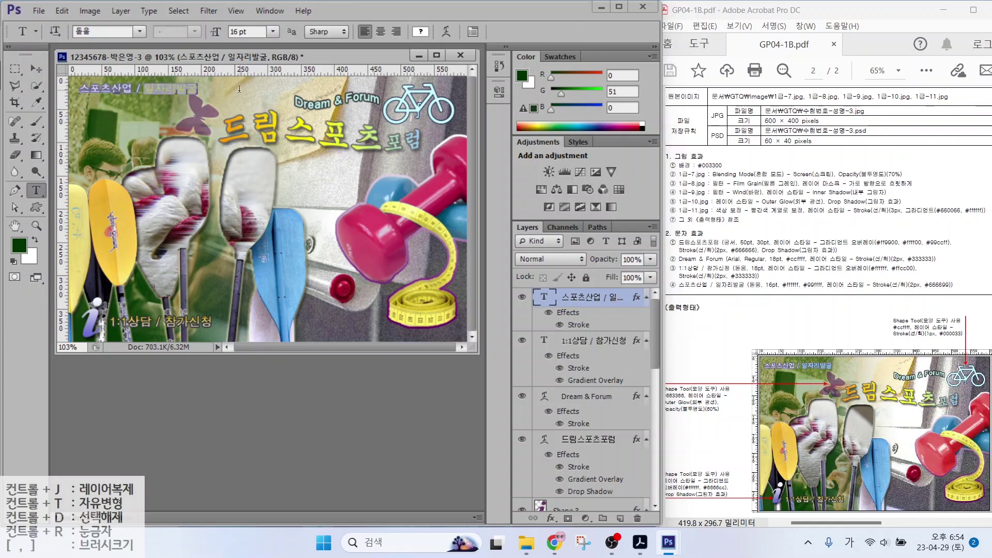
left_click(421, 32)
type("99ffff")
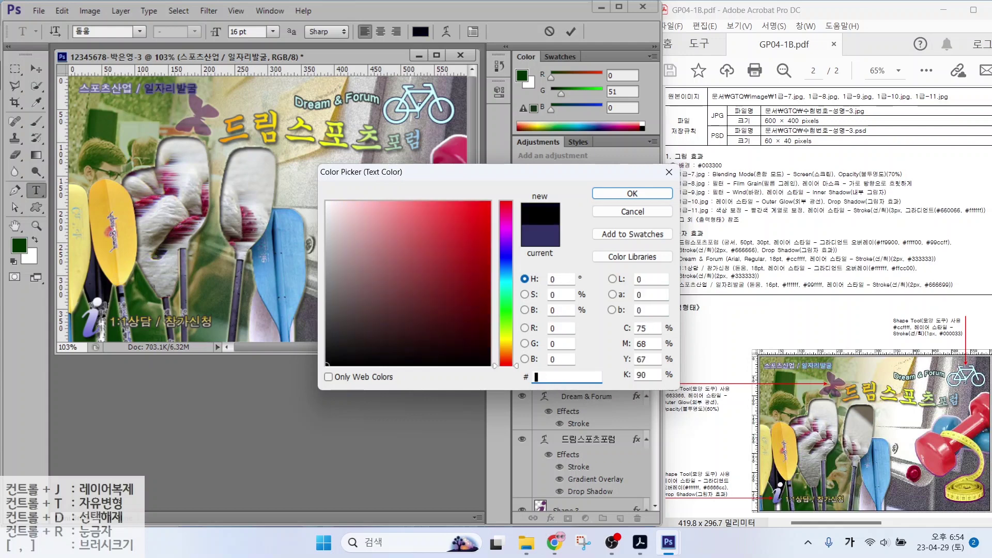
key("Return")
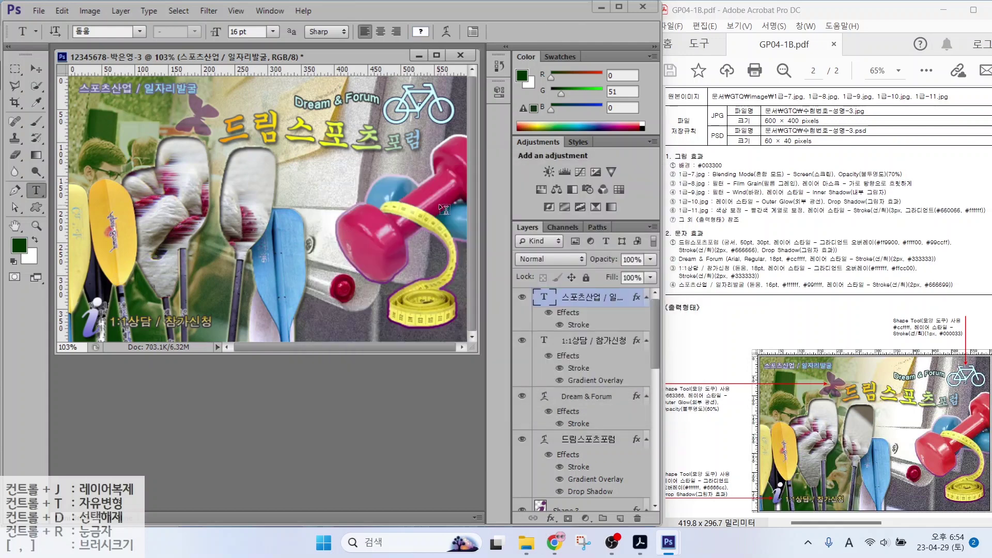
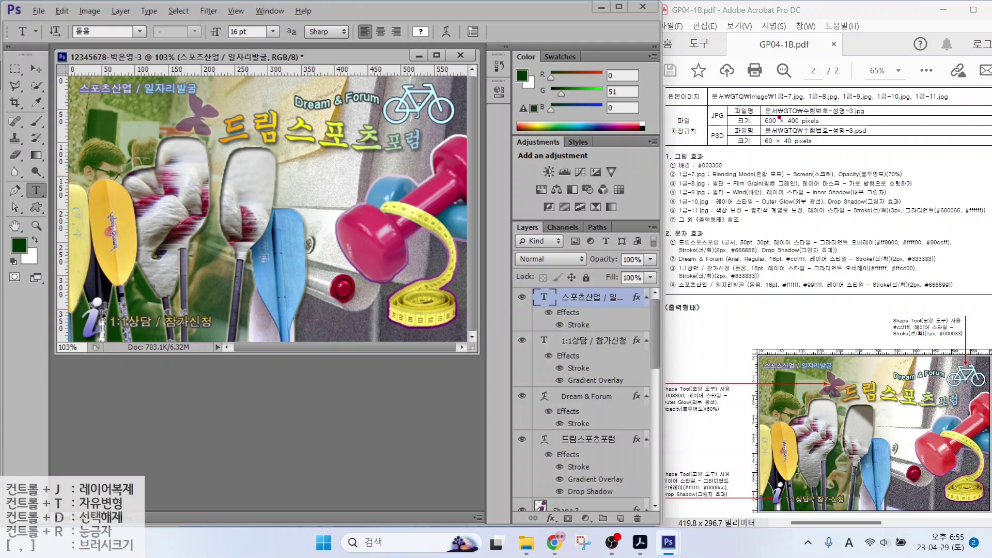
Save the composite as a JPEG copy in the GTQ folder, accepting the JPEG Options
left_click_drag(761, 129, 848, 127)
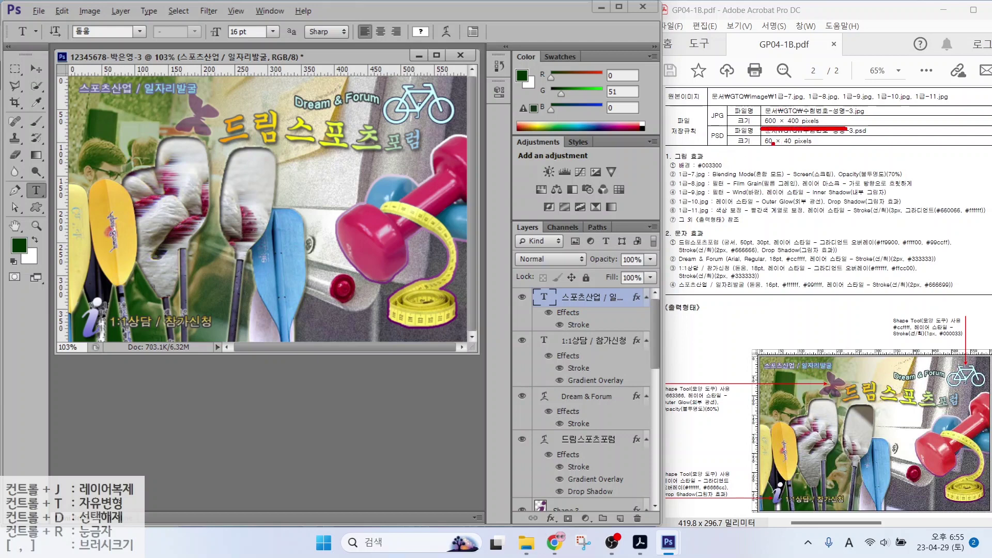
left_click_drag(758, 148, 833, 148)
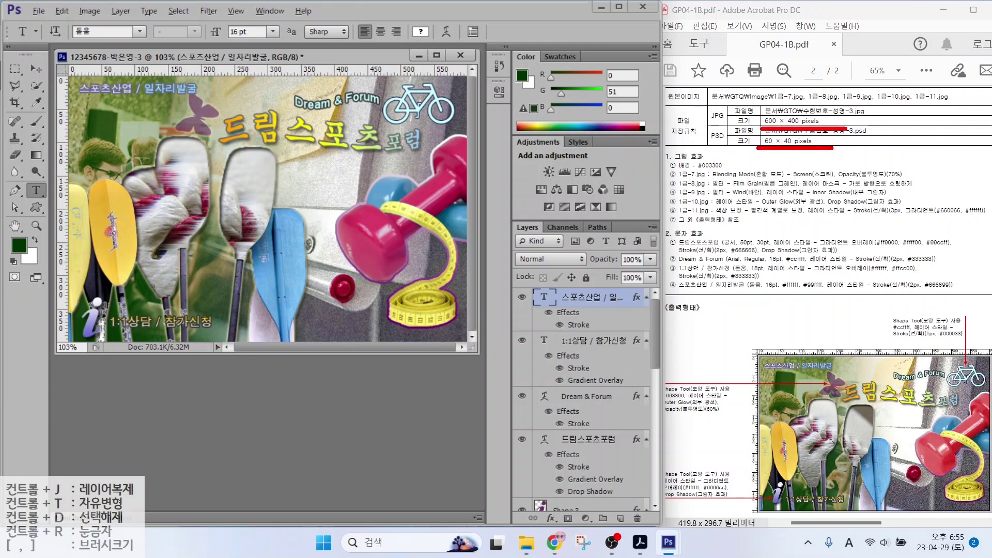
key("Escape")
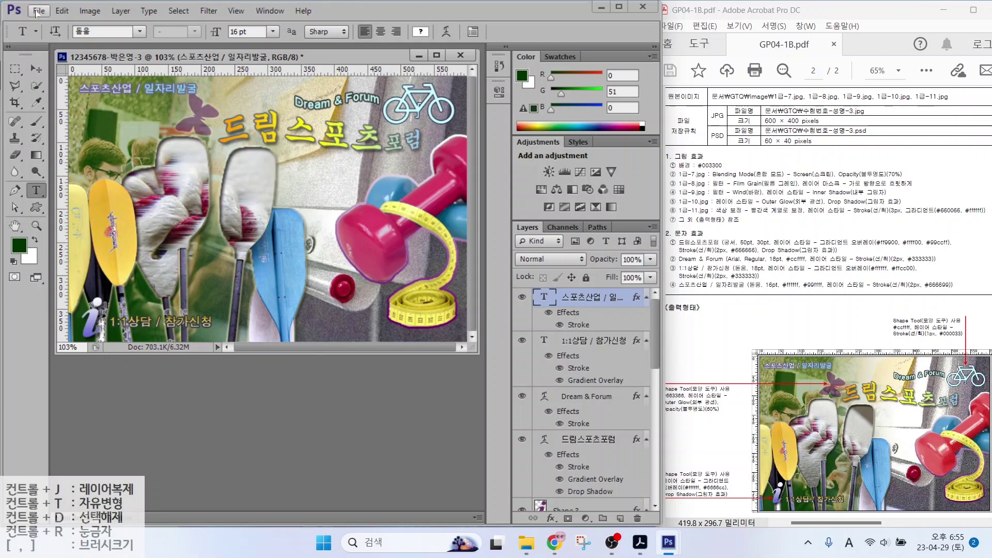
left_click(37, 11)
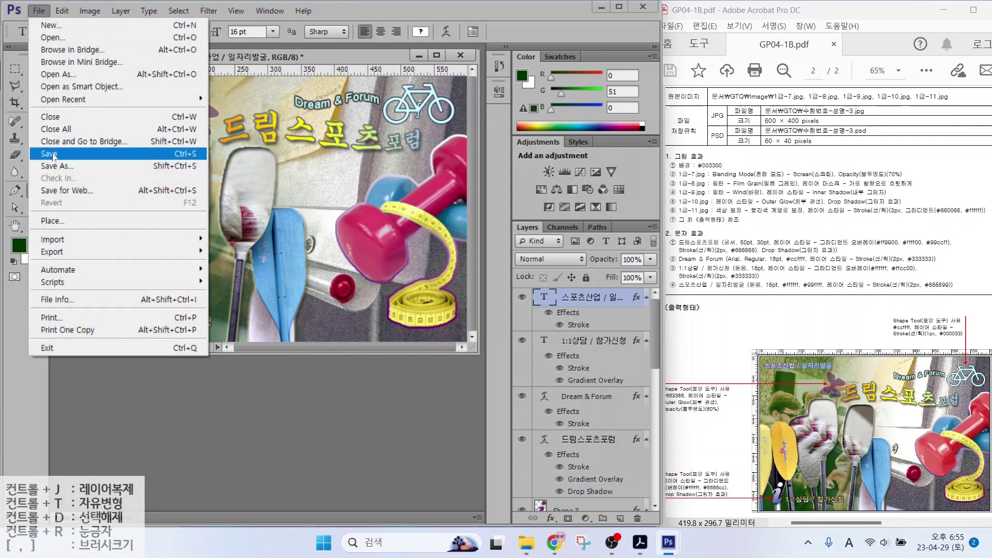
left_click(54, 154)
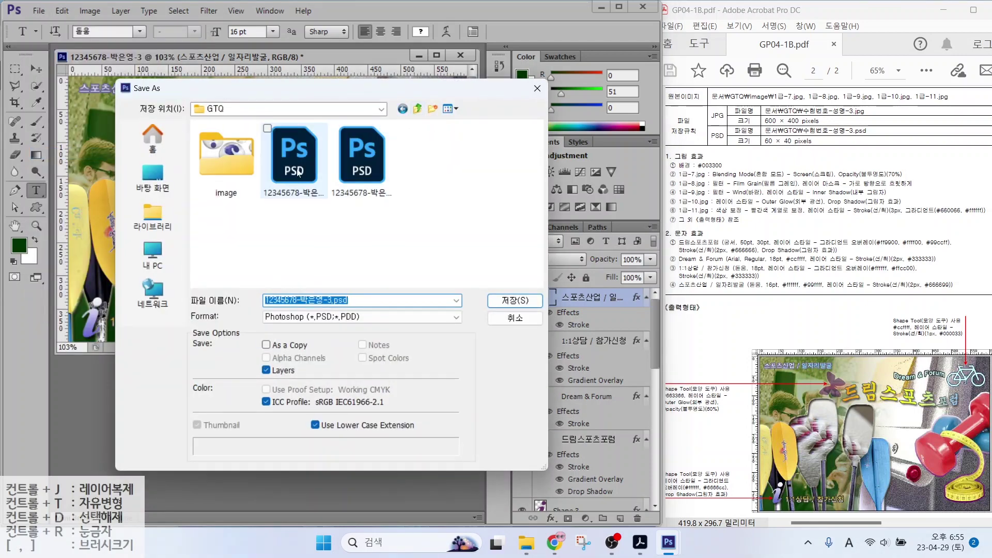
mouse_move(246, 120)
left_mouse_down()
mouse_move(161, 106)
mouse_move(232, 134)
left_mouse_up()
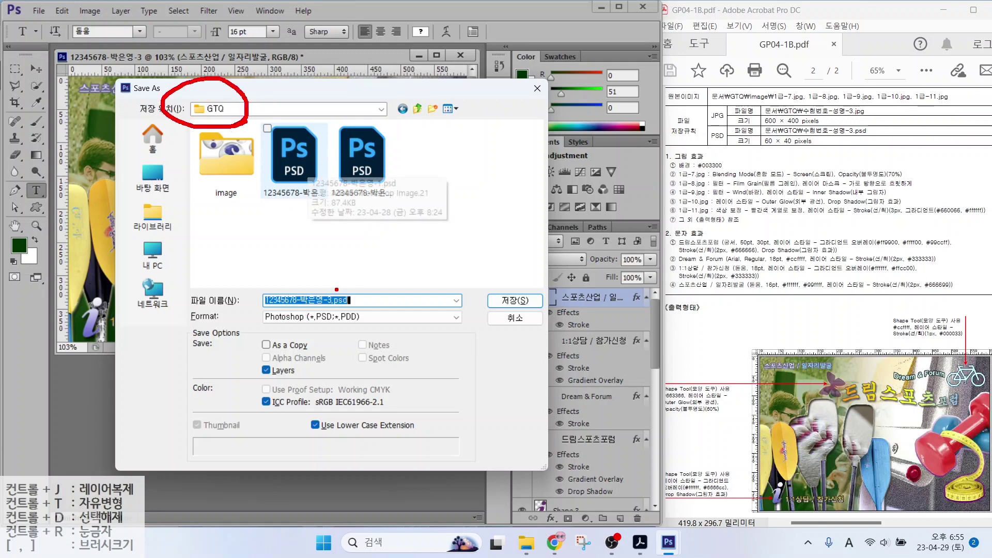
left_click_drag(337, 289, 396, 250)
left_click_drag(283, 334, 408, 331)
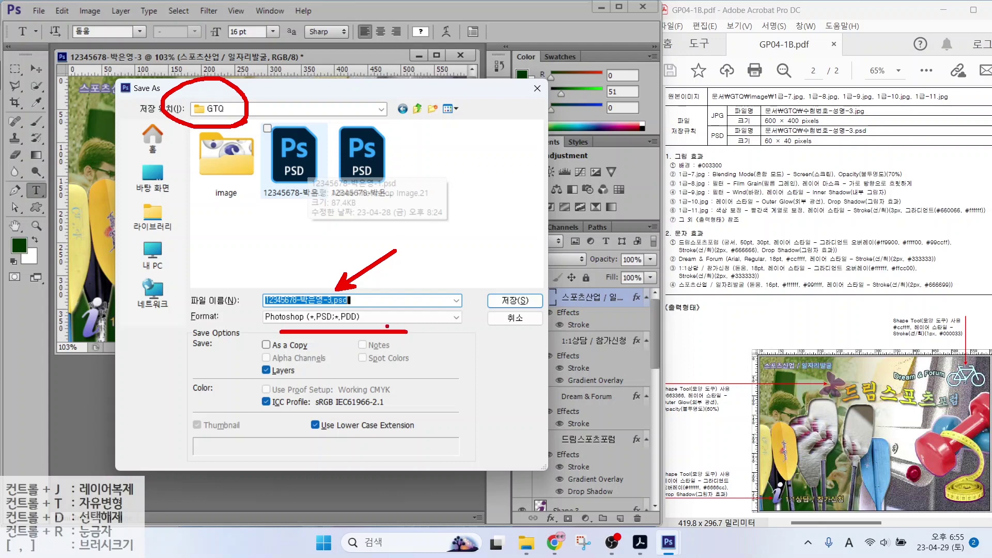
key("Escape")
left_click(445, 317)
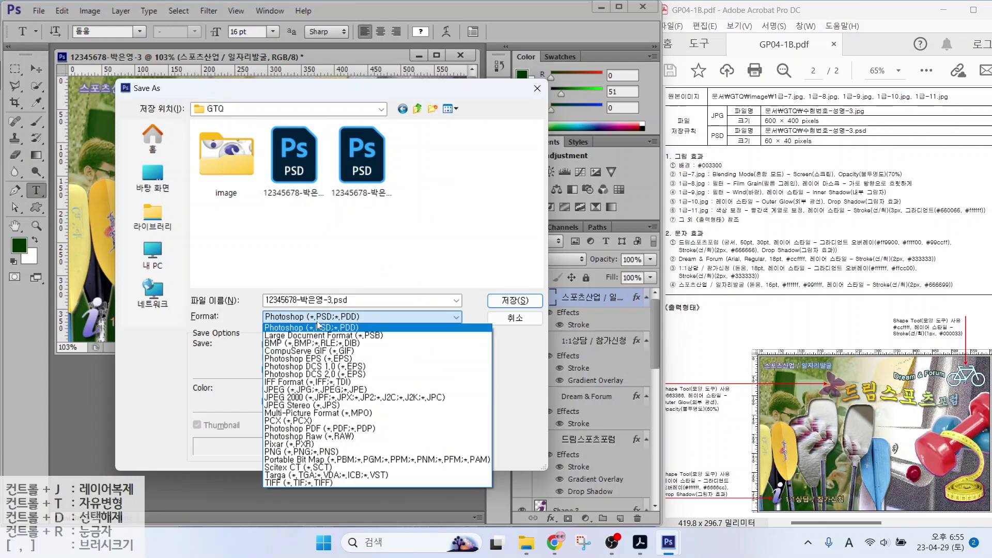
left_click(455, 385)
key("Return")
key("Return")
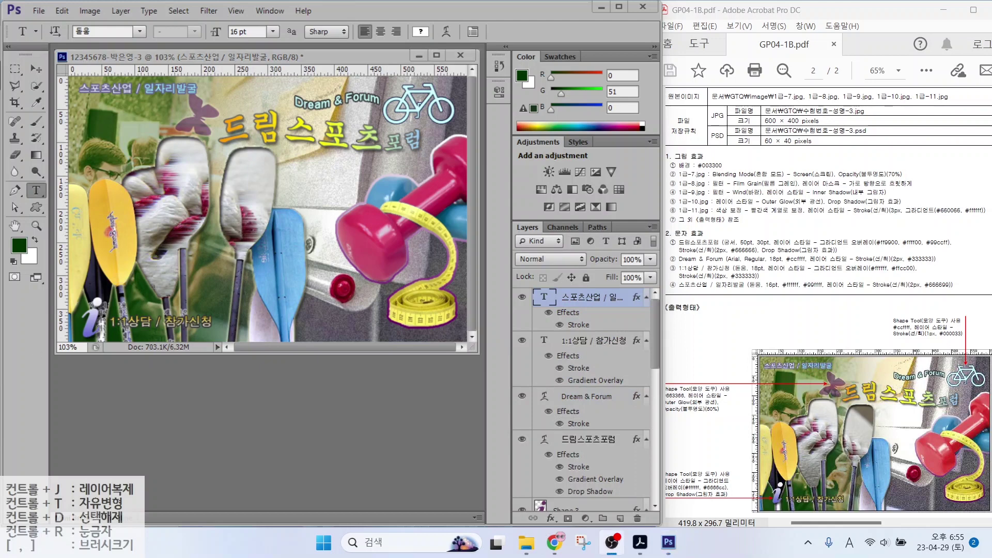
Resize the image to 60 pixels wide, giving a 60 × 40 pixel composite
left_click(92, 12)
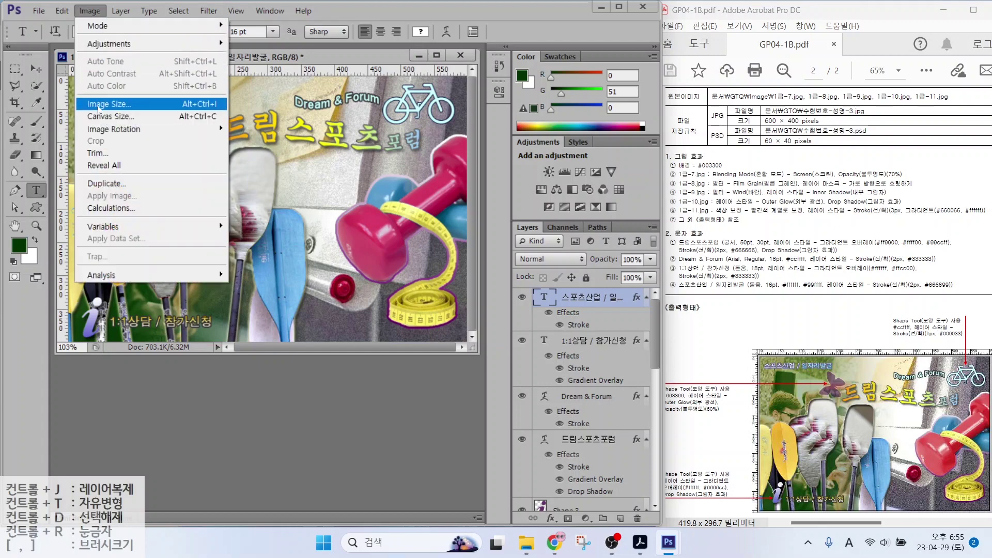
left_click(110, 104)
type("60")
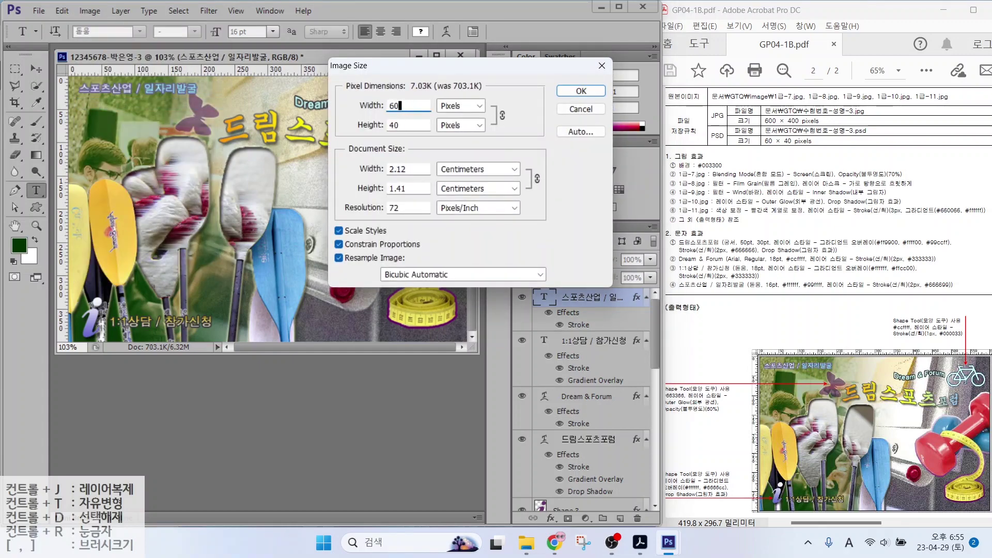
key("Return")
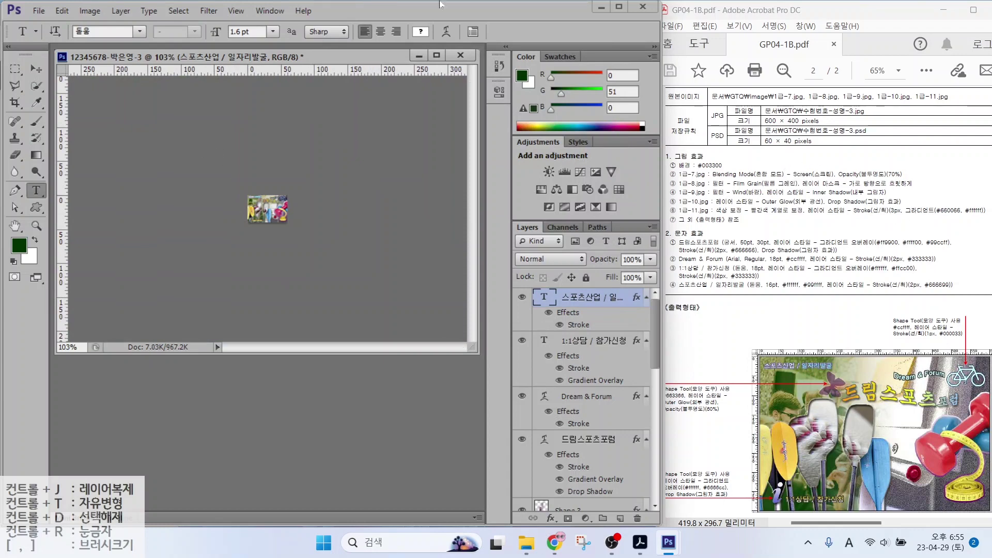
Save the resized image as a Photoshop PSD file
left_click(39, 12)
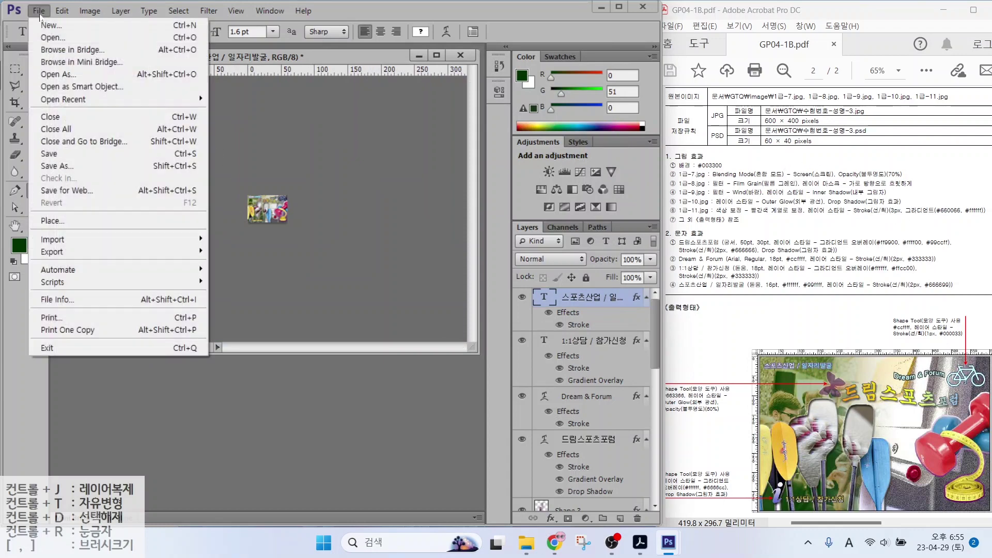
left_click(57, 166)
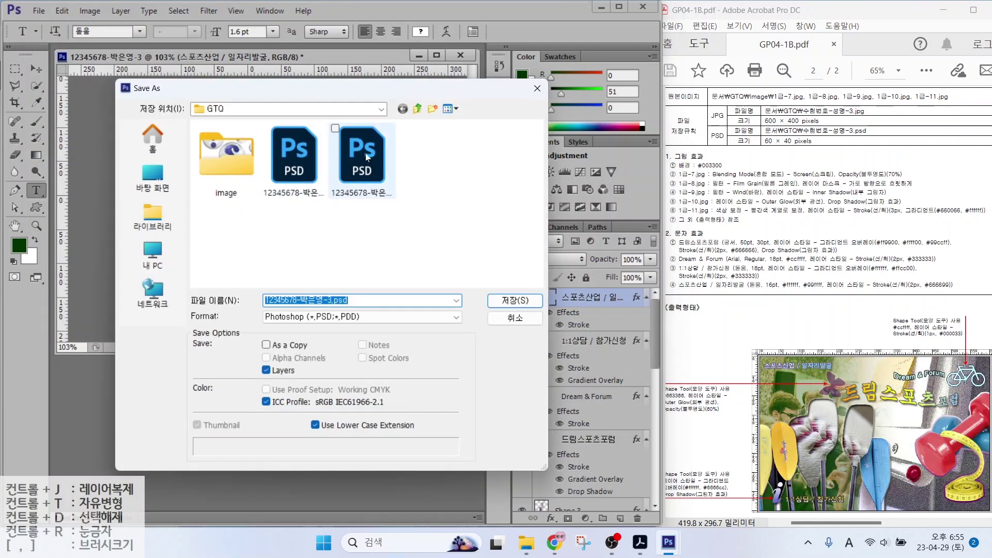
key("ctrl")
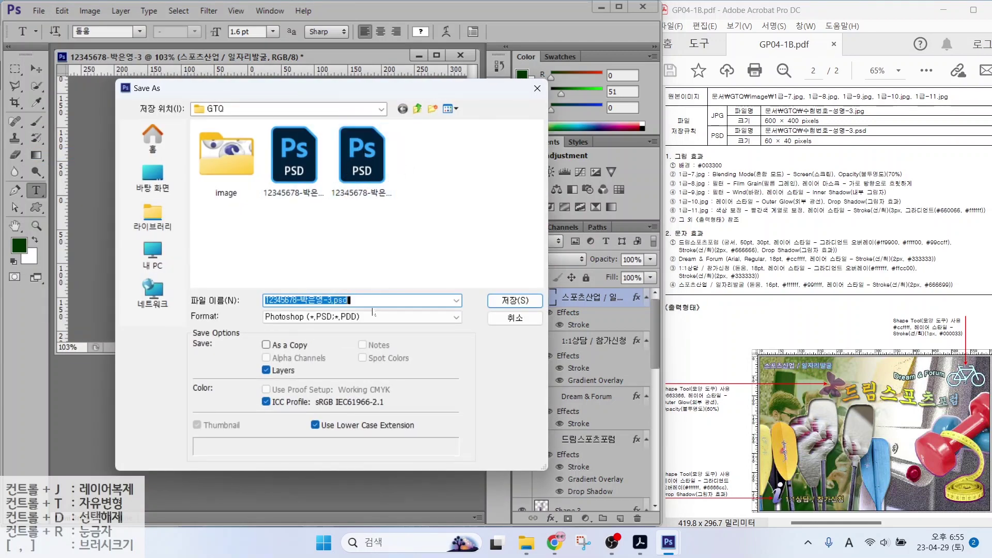
key("ctrl")
key("Tab")
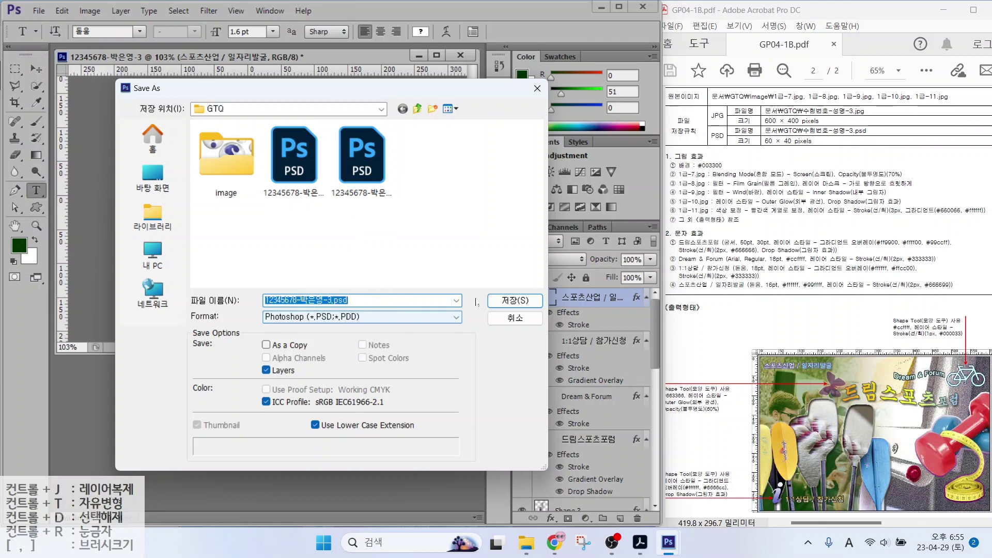
left_click(515, 300)
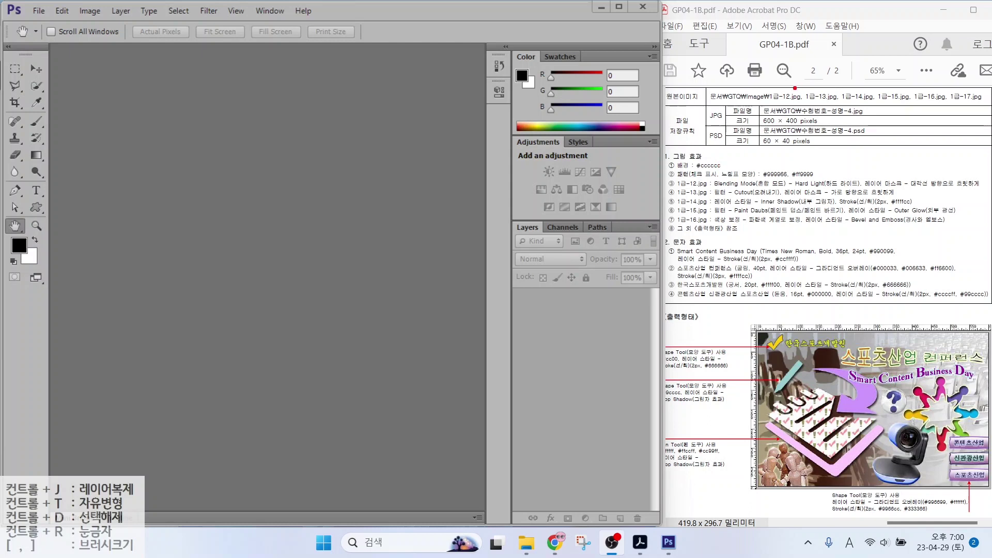
Start a new document named with the candidate's exam number and name
left_click_drag(753, 125, 819, 125)
left_click(31, 10)
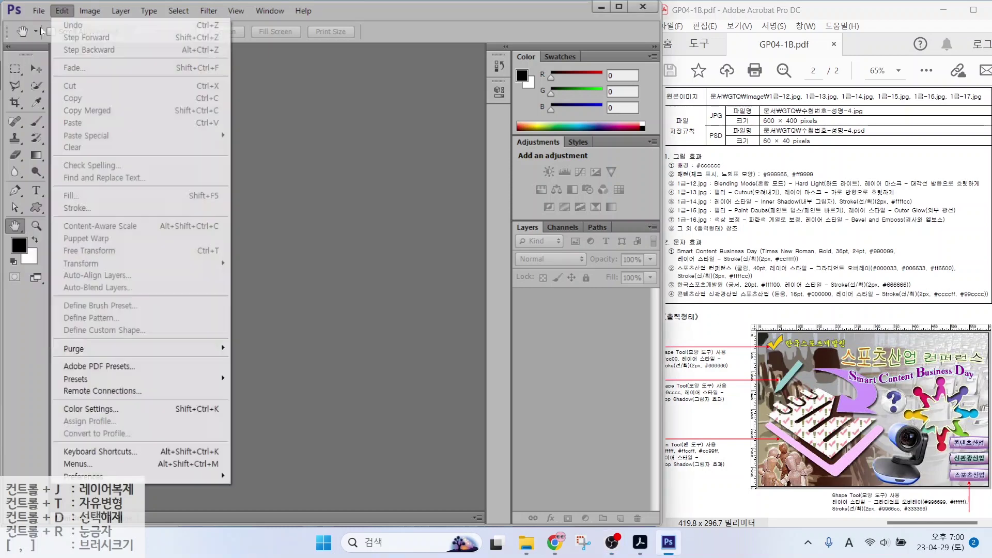
left_click(49, 25)
type("12345678")
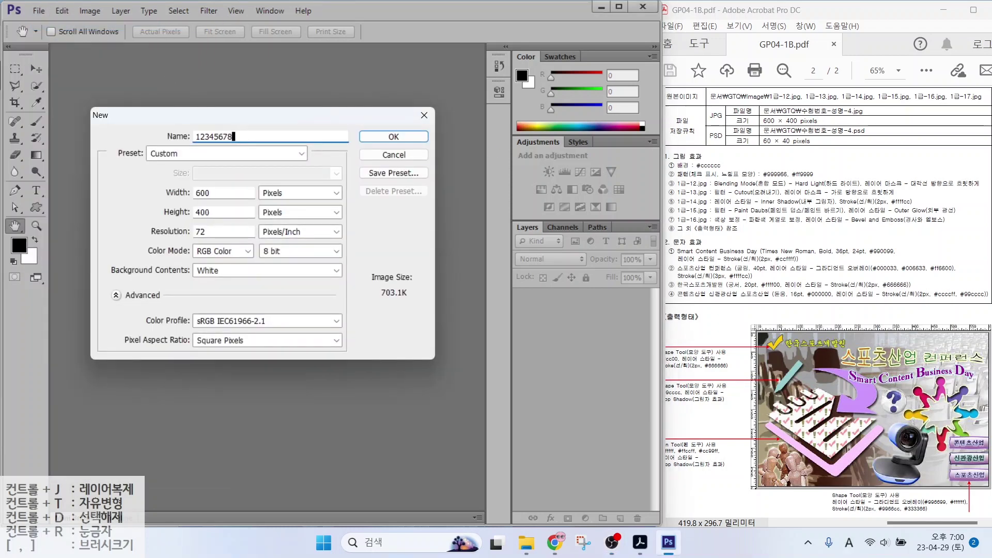
type("-")
key("Hangul")
Create it at 600 × 400 pixels, 72 ppi, RGB colour with a white background
key("alt")
mouse_move(288, 211)
left_mouse_down()
mouse_move(264, 223)
mouse_move(257, 167)
mouse_move(282, 212)
left_mouse_up()
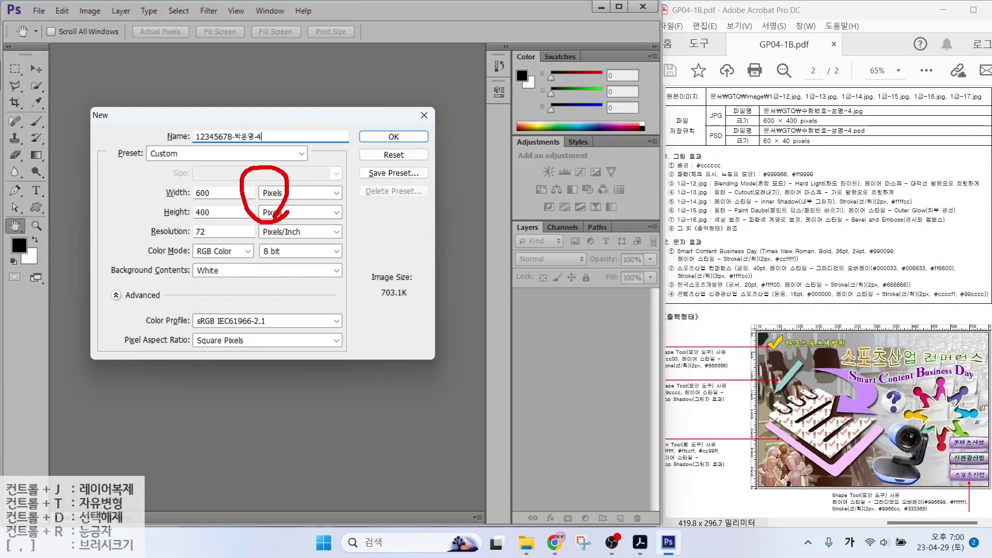
left_click_drag(200, 187, 165, 151)
left_click_drag(189, 209, 150, 161)
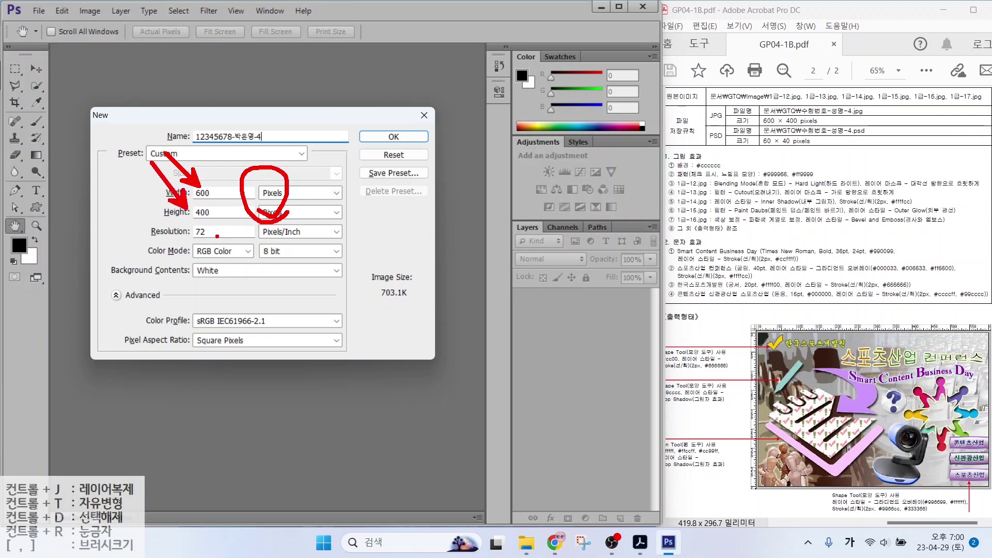
mouse_move(188, 238)
left_mouse_down()
mouse_move(219, 238)
mouse_move(185, 263)
mouse_move(229, 262)
left_mouse_up()
left_click_drag(181, 286, 236, 286)
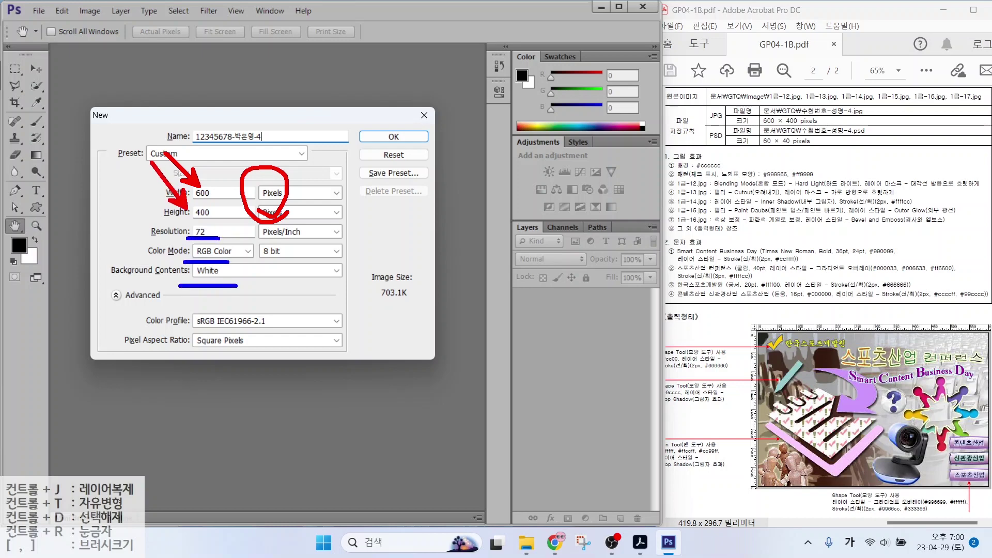
key("Escape")
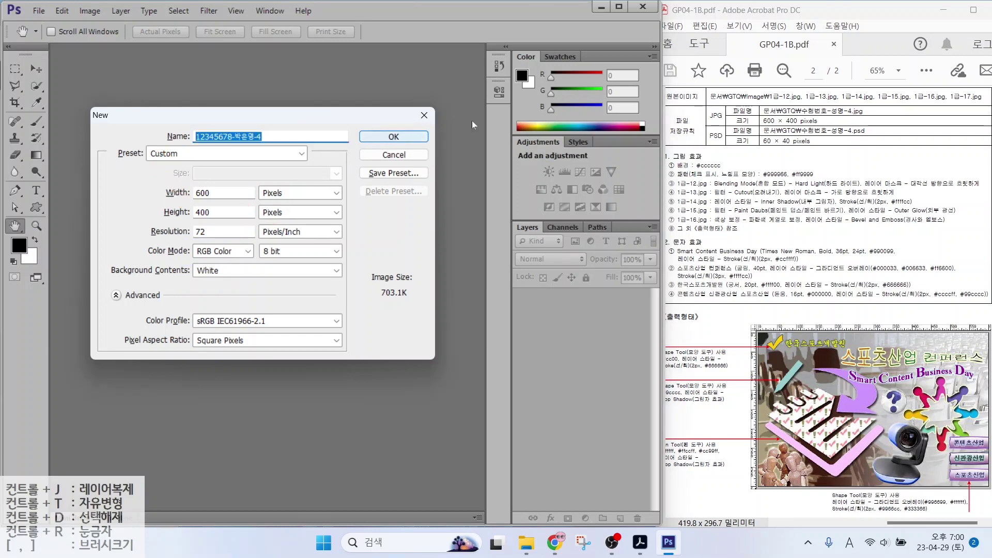
left_click(393, 137)
left_click_drag(667, 173, 752, 173)
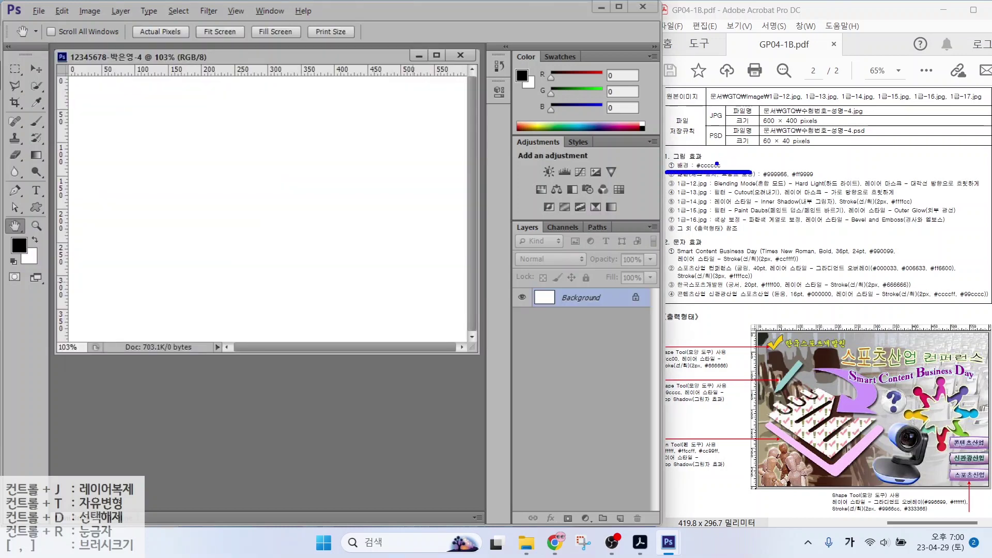
key("Escape")
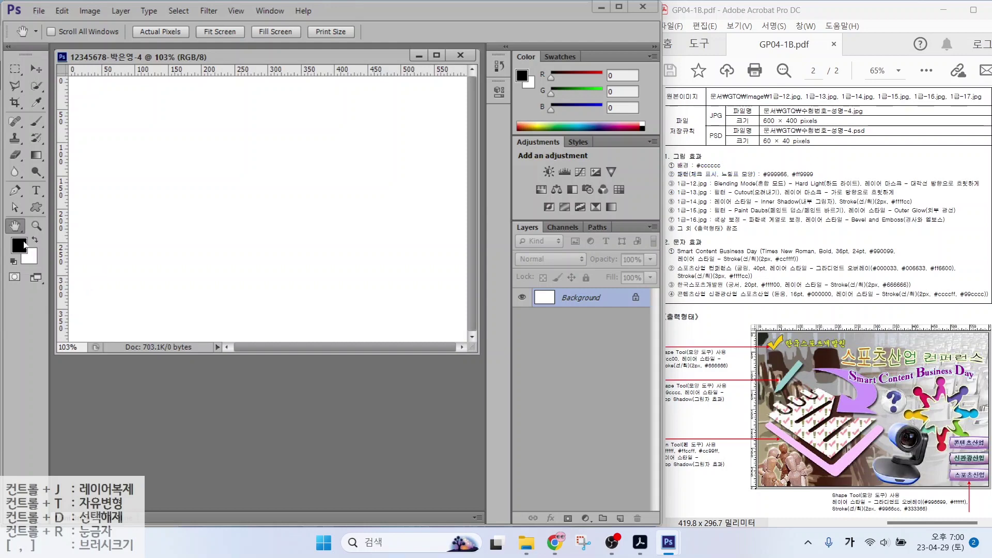
Set the foreground colour to #cccccc and fill the Background with it at 100% opacity
left_click(19, 245)
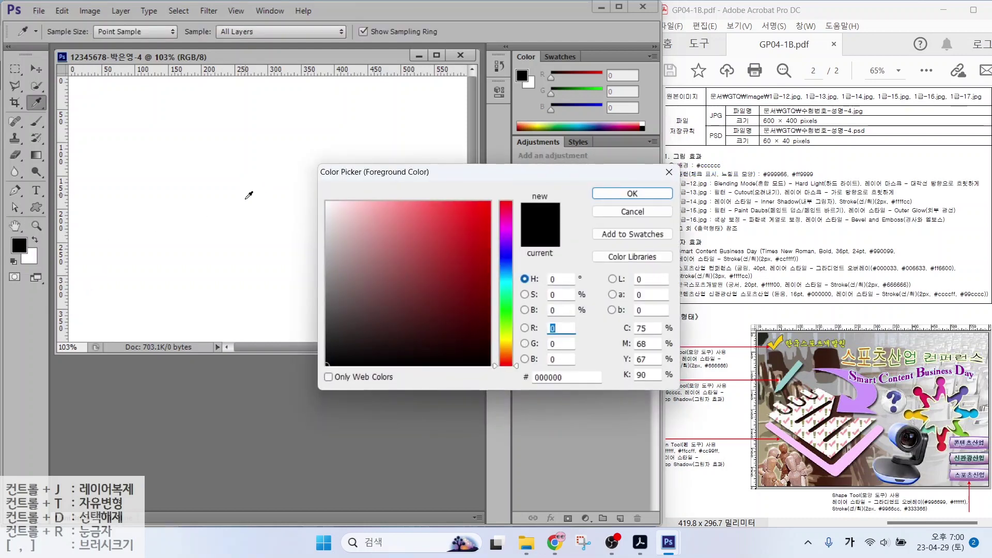
double_click(559, 377)
type("cccccc")
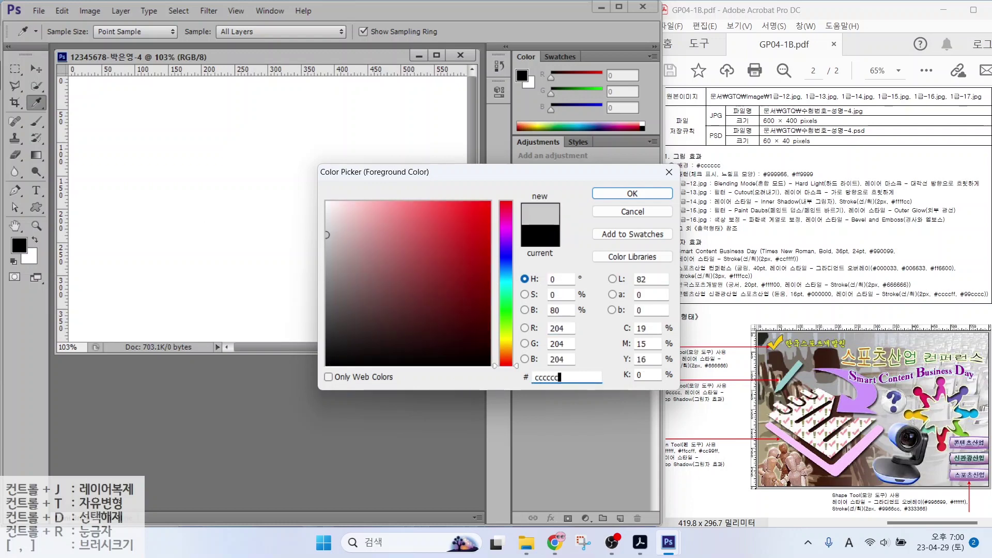
key("Return")
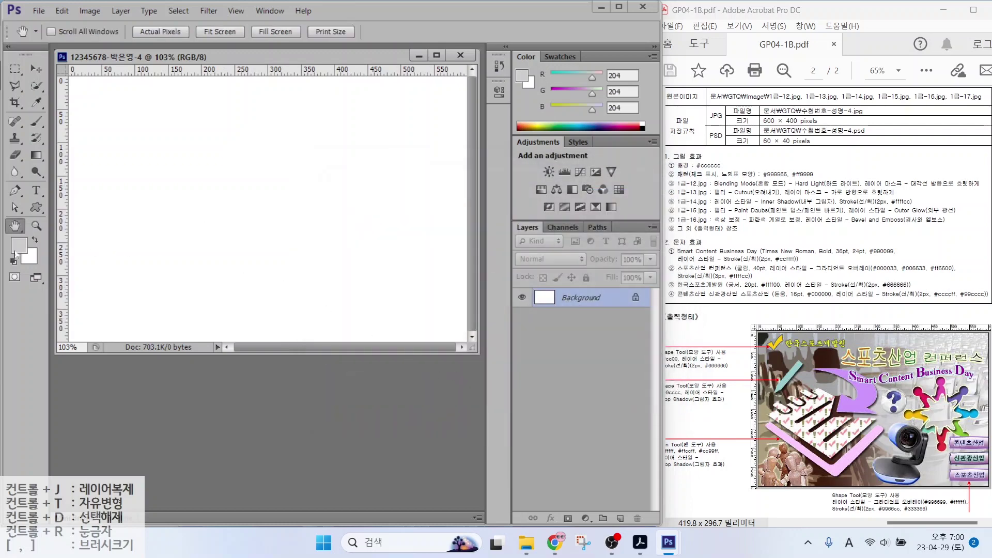
left_click(72, 9)
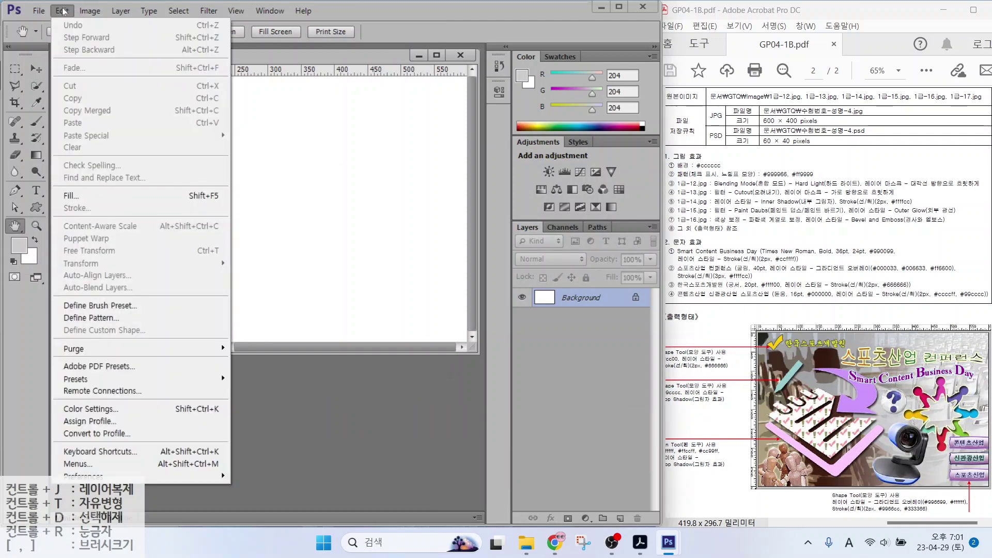
left_click(71, 196)
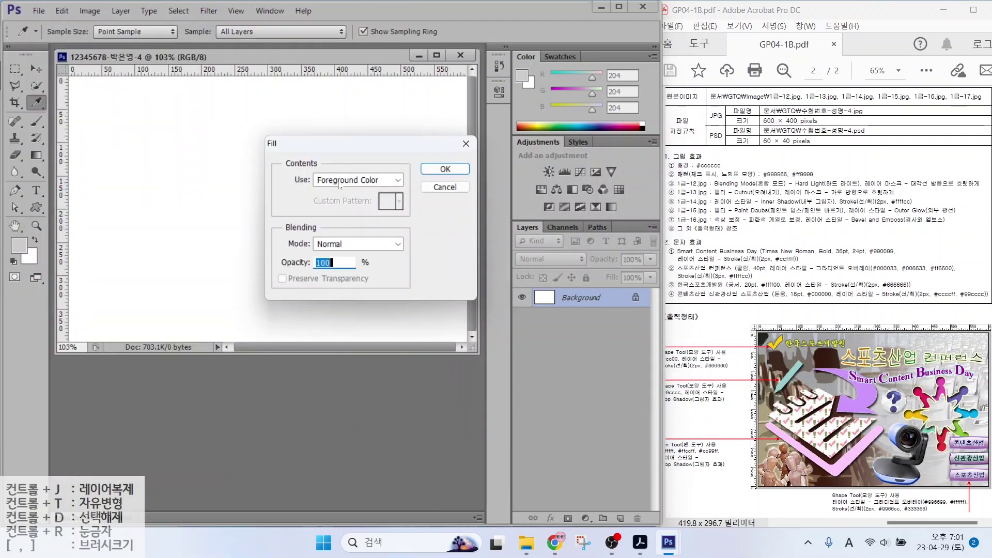
left_click(445, 169)
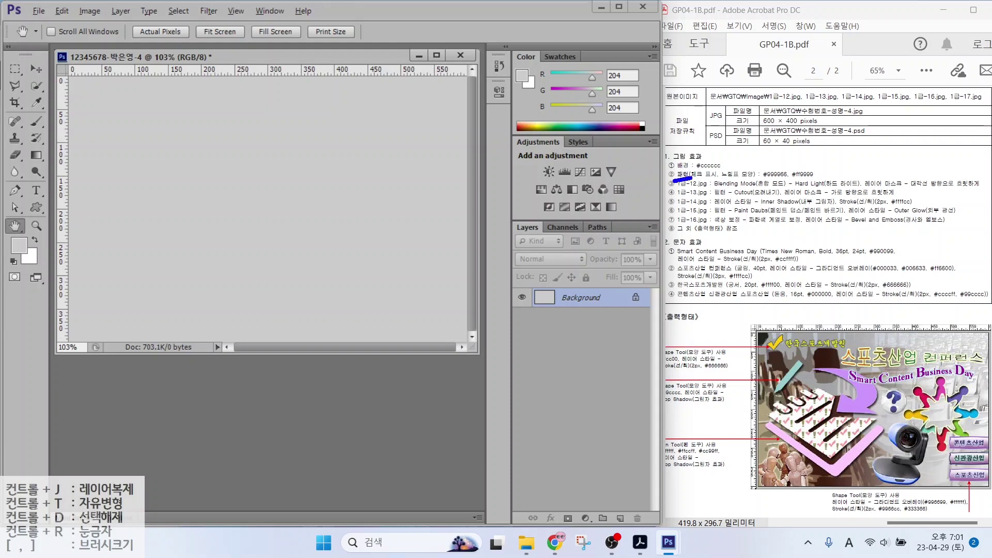
left_click_drag(693, 177, 842, 181)
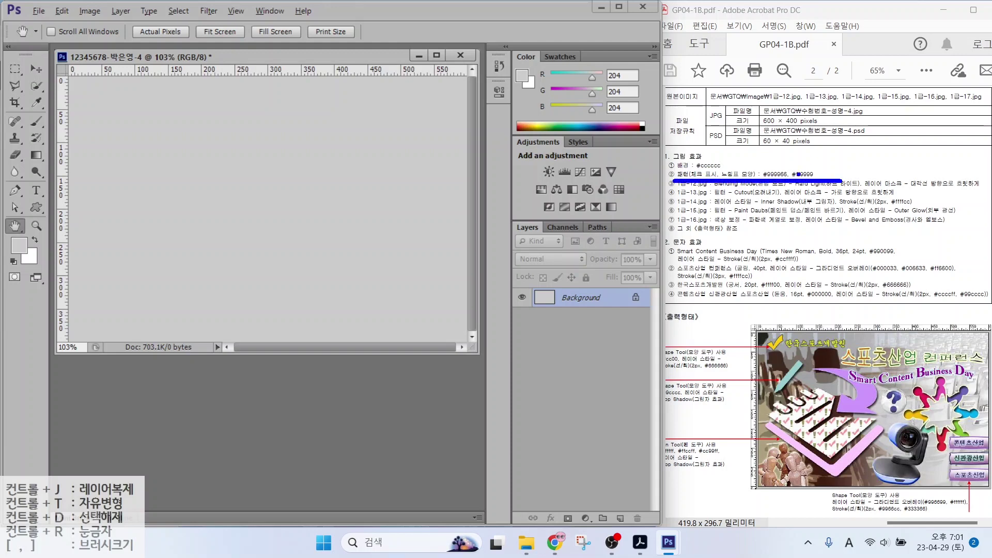
left_click_drag(701, 167, 685, 138)
left_click_drag(726, 166, 711, 146)
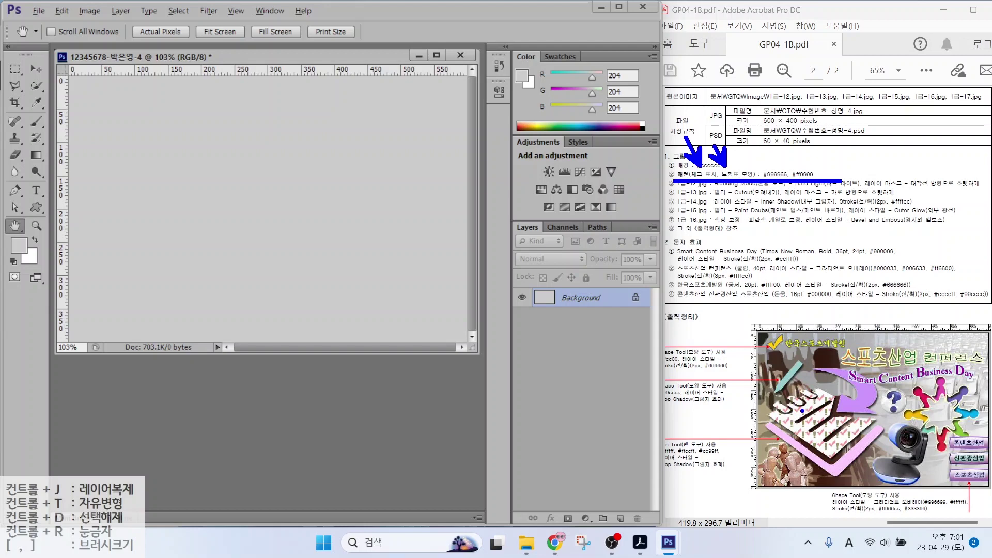
left_click_drag(802, 411, 802, 290)
left_click_drag(813, 417, 814, 270)
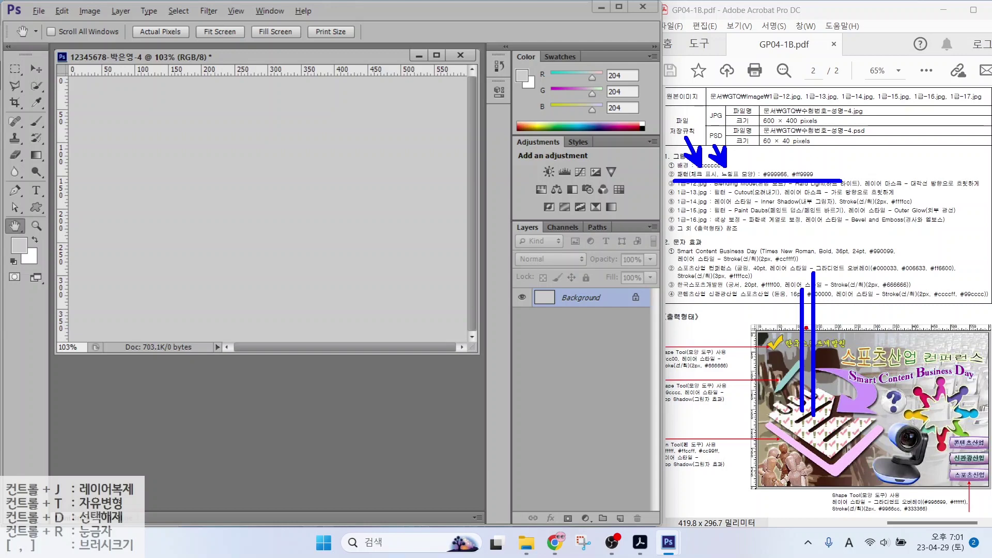
mouse_move(842, 283)
left_mouse_down()
mouse_move(841, 305)
mouse_move(857, 289)
left_mouse_up()
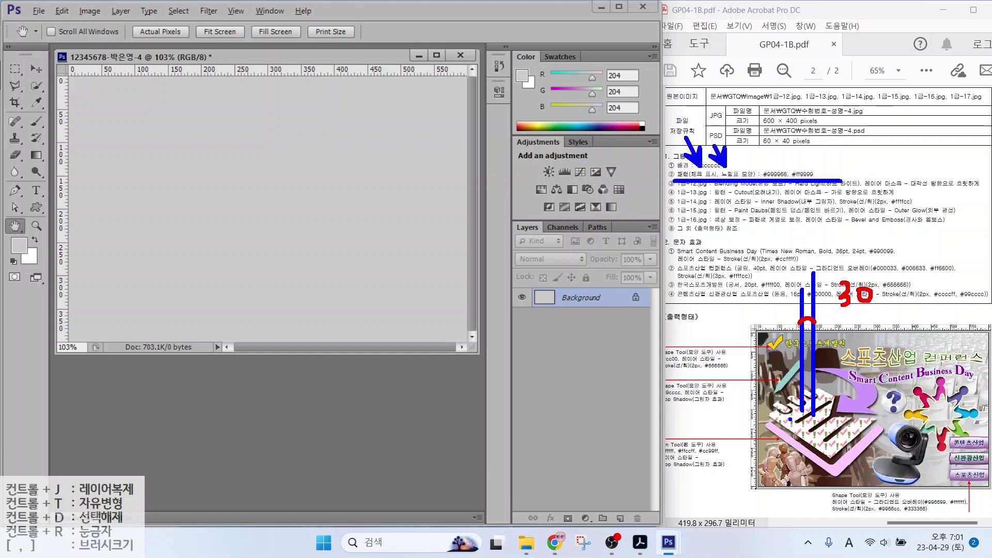
left_click_drag(789, 420, 691, 419)
left_click_drag(800, 431, 683, 433)
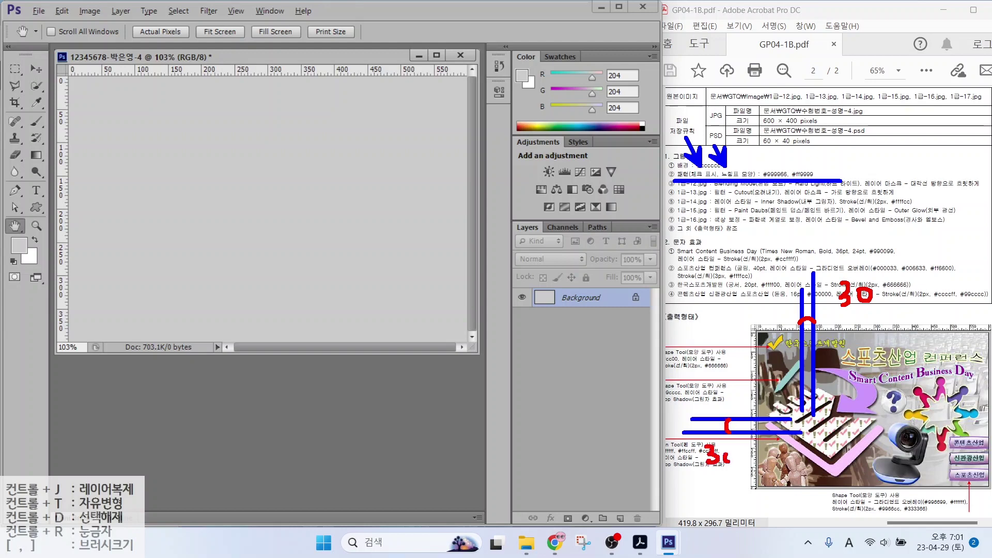
left_click_drag(727, 461, 725, 451)
key("Escape")
Create a 30 × 30 pixel document with a transparent background and maximize its window
left_click(38, 11)
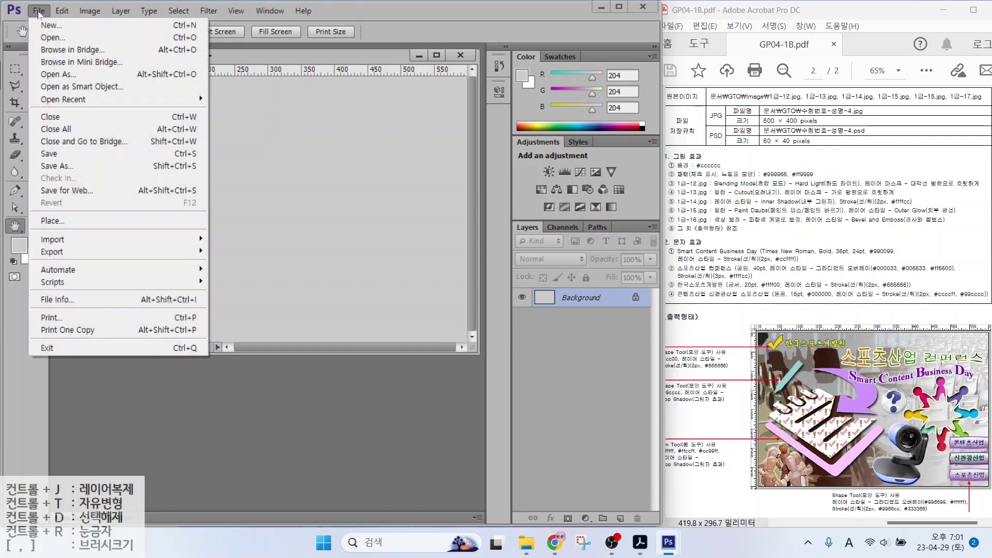
left_click(36, 24)
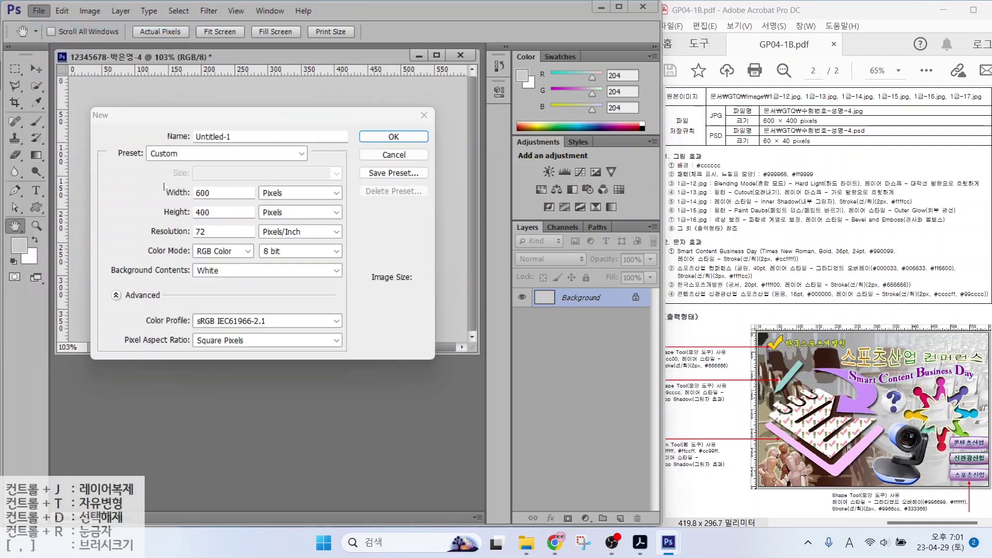
key("Tab")
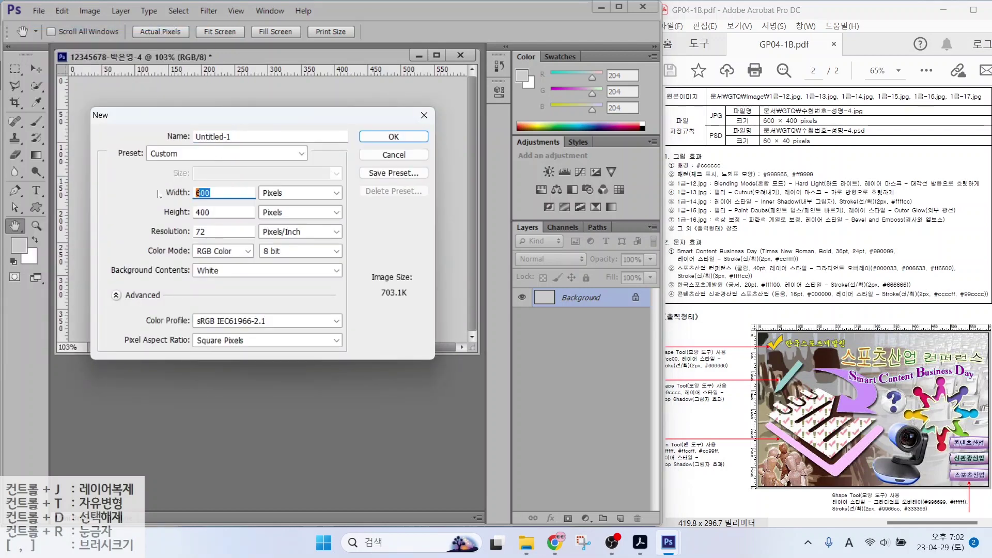
type("30")
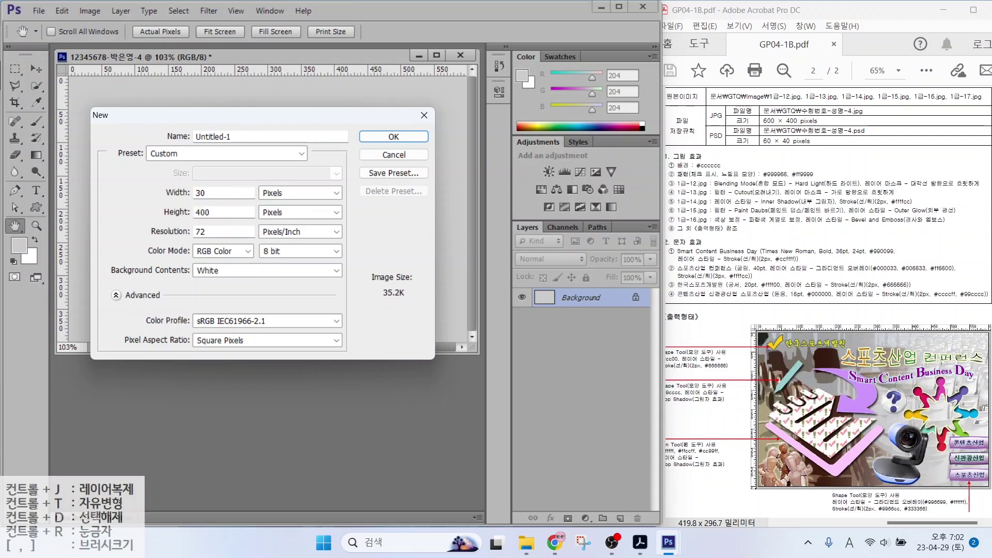
key("Tab")
type("30")
left_click(228, 271)
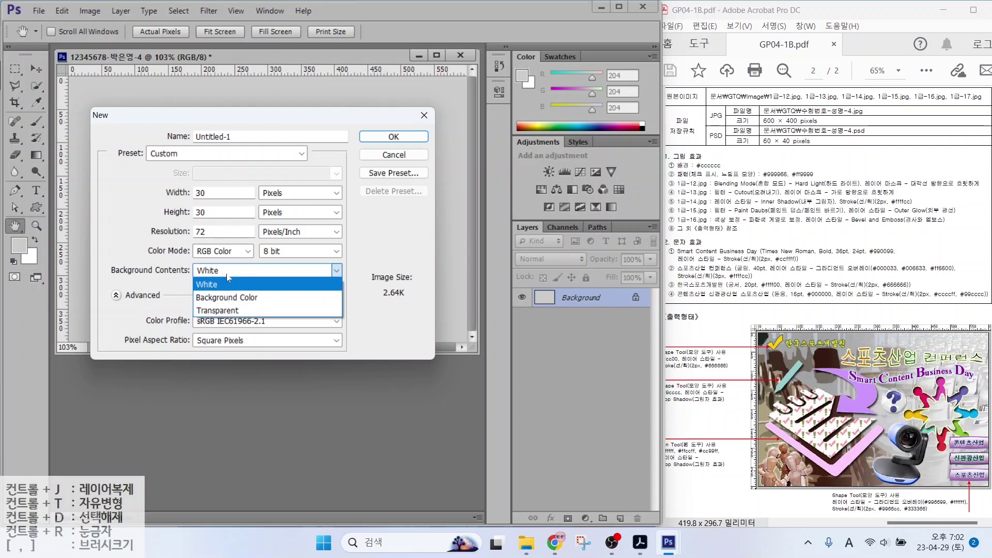
left_click(222, 310)
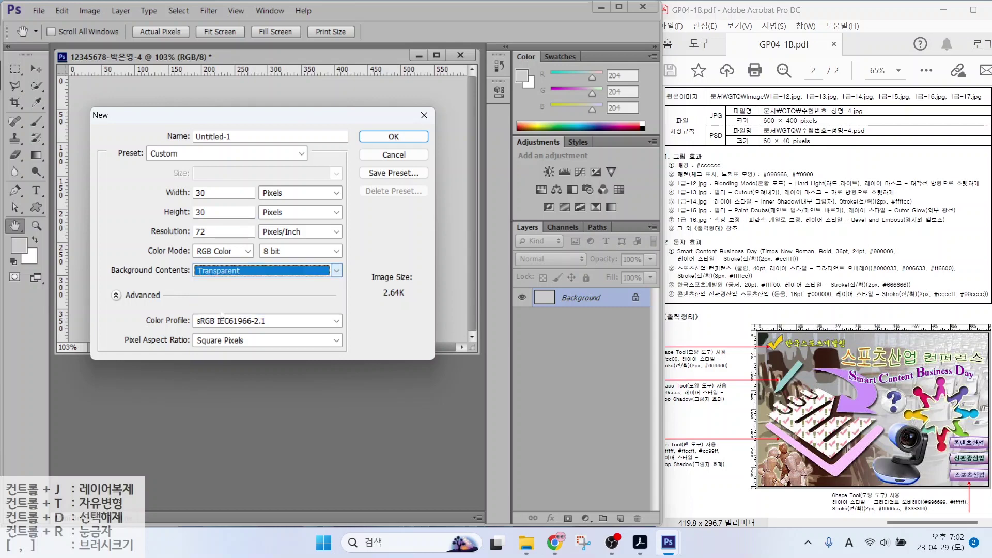
left_click(367, 139)
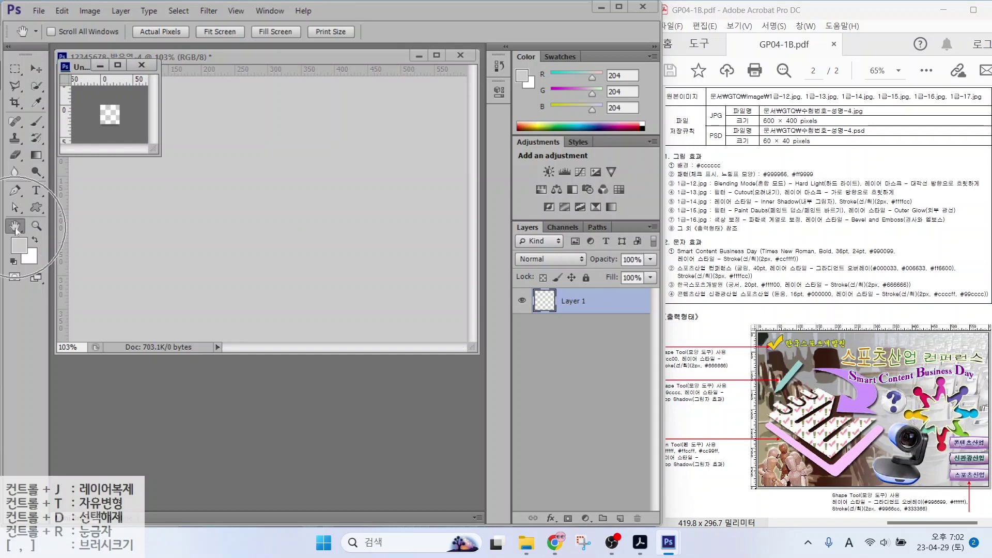
double_click(15, 227)
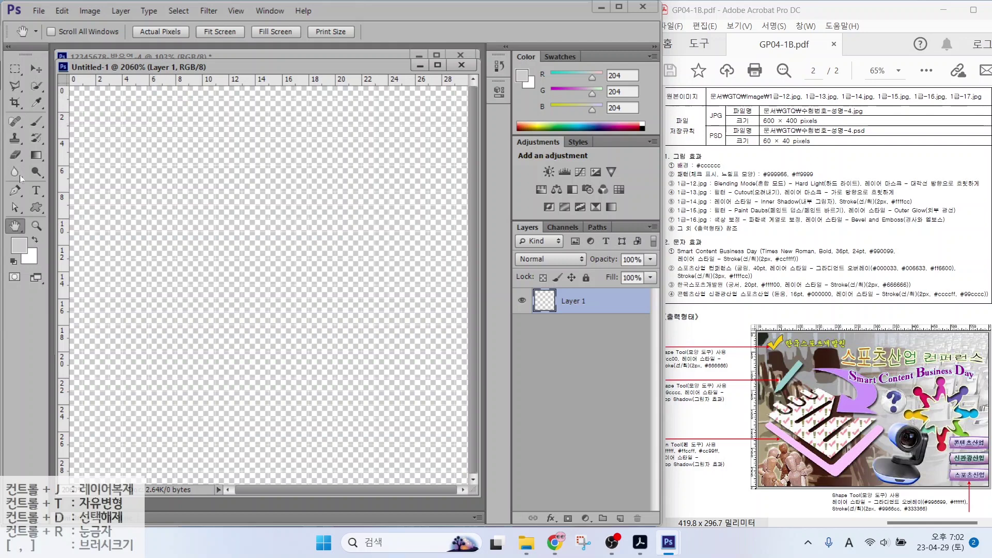
Draw an exclamation mark custom shape on the left and colour it olive #999966
left_click(37, 211)
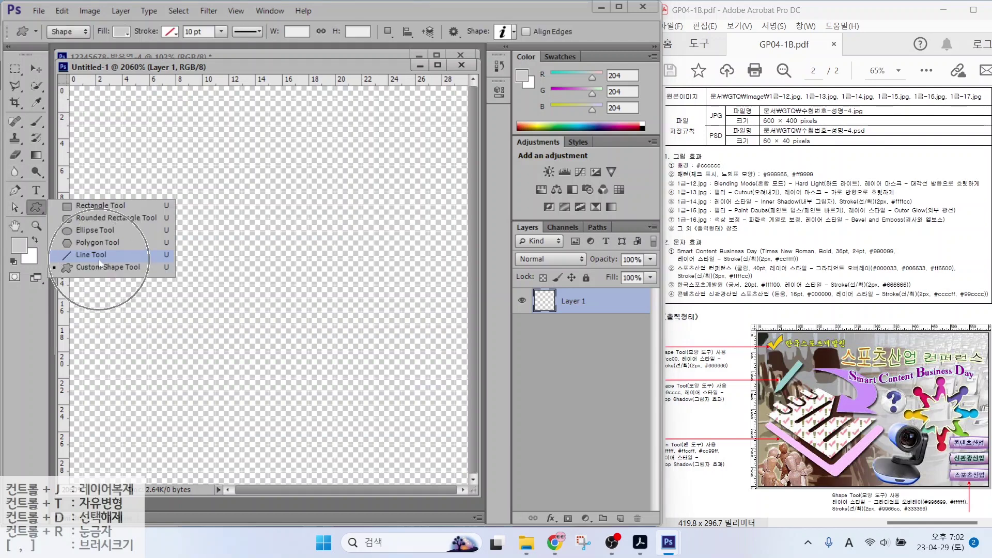
left_click(502, 32)
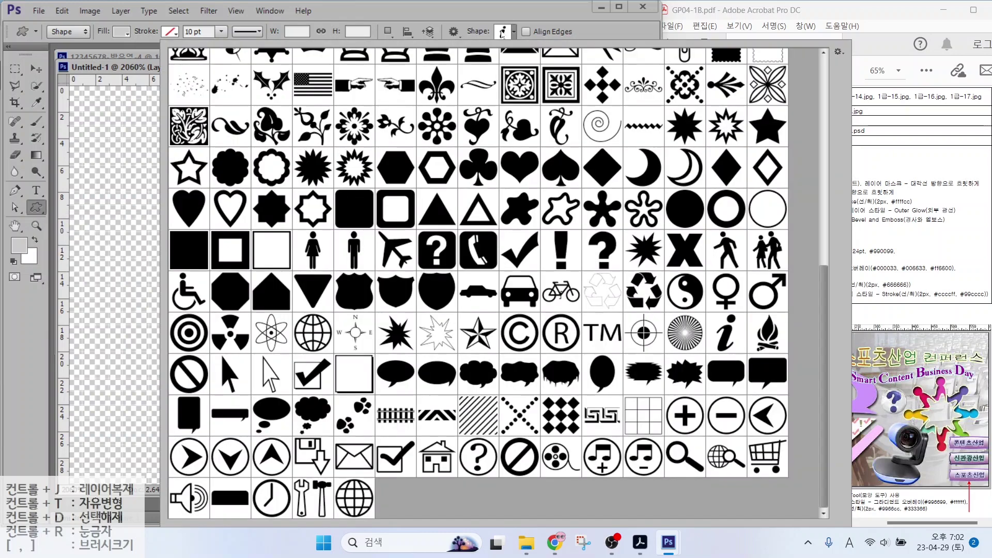
double_click(561, 250)
left_click_drag(96, 139, 166, 387)
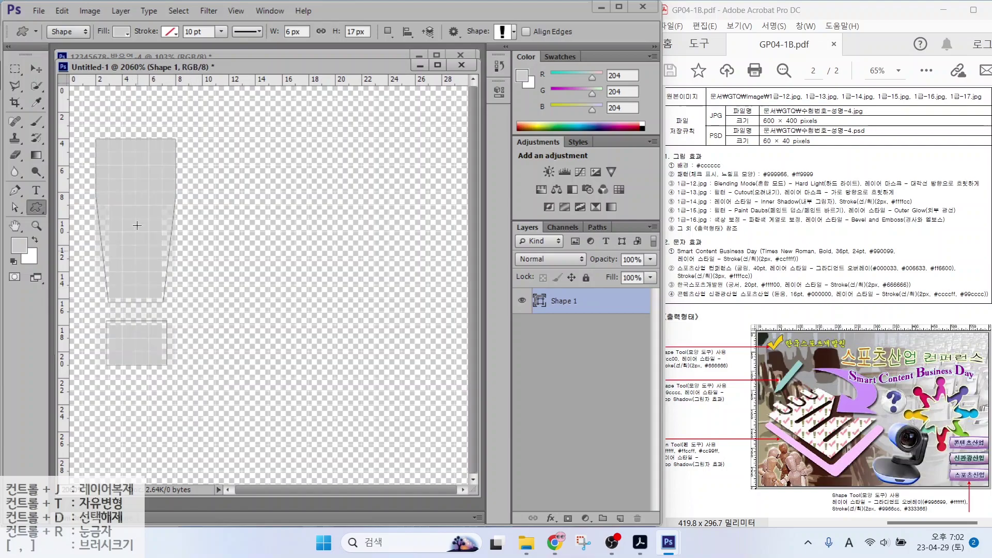
left_click(34, 68)
left_click_drag(129, 228, 135, 318)
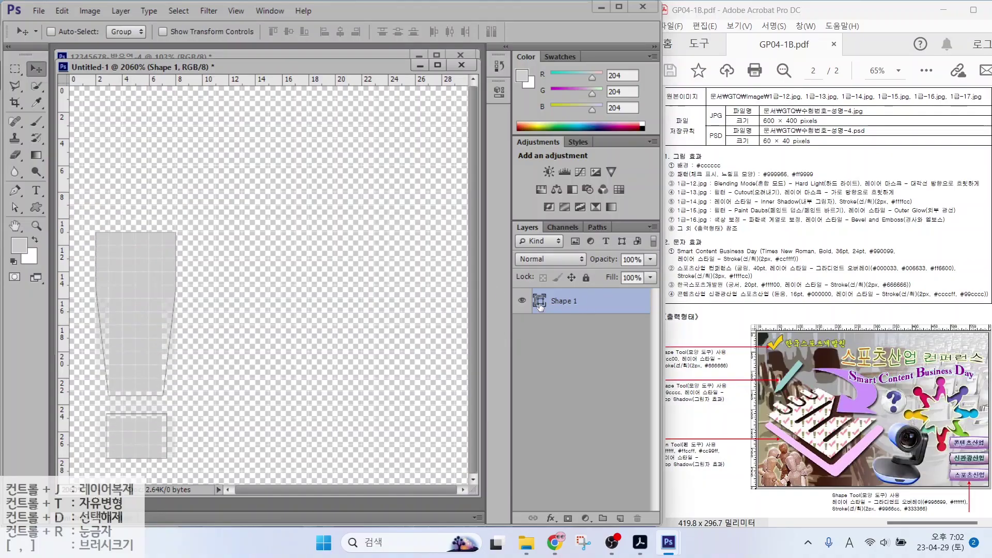
double_click(540, 303)
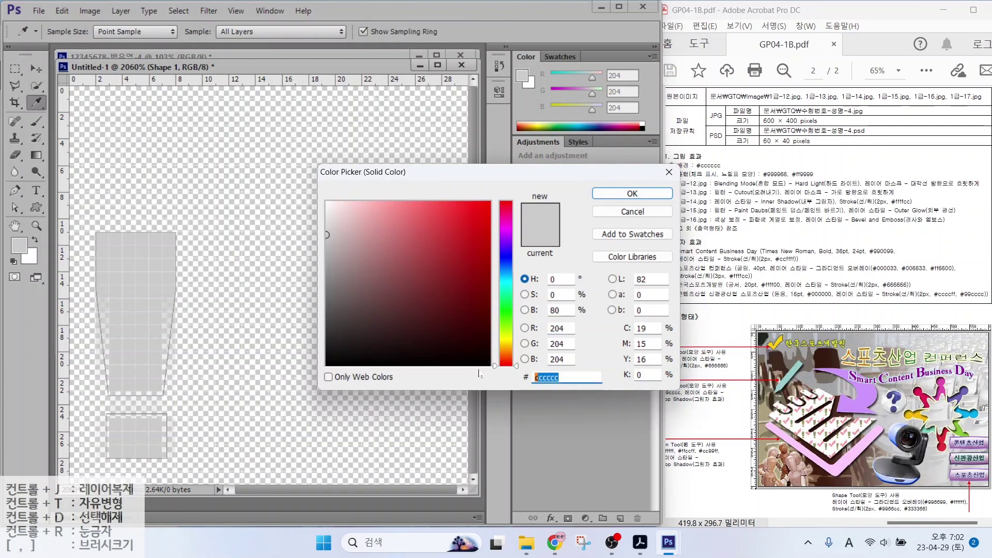
type("999966")
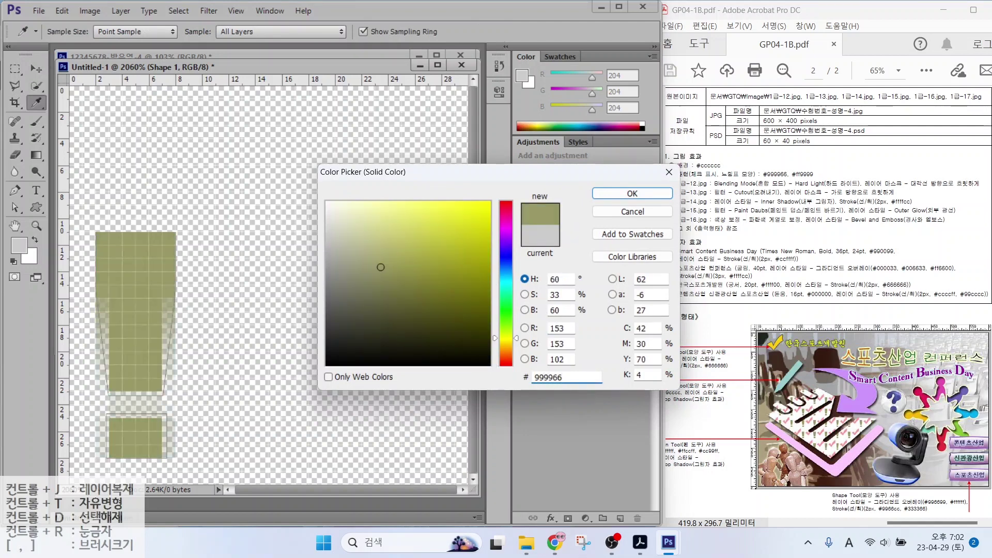
key("Return")
Draw a pink #ff9999 check mark shape to the right of the exclamation mark
left_click(36, 207)
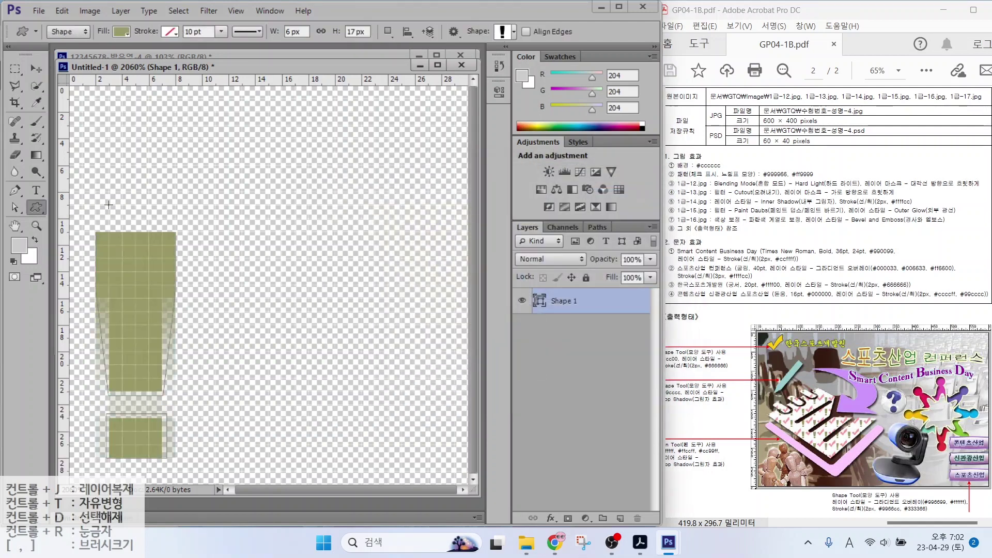
left_click(502, 33)
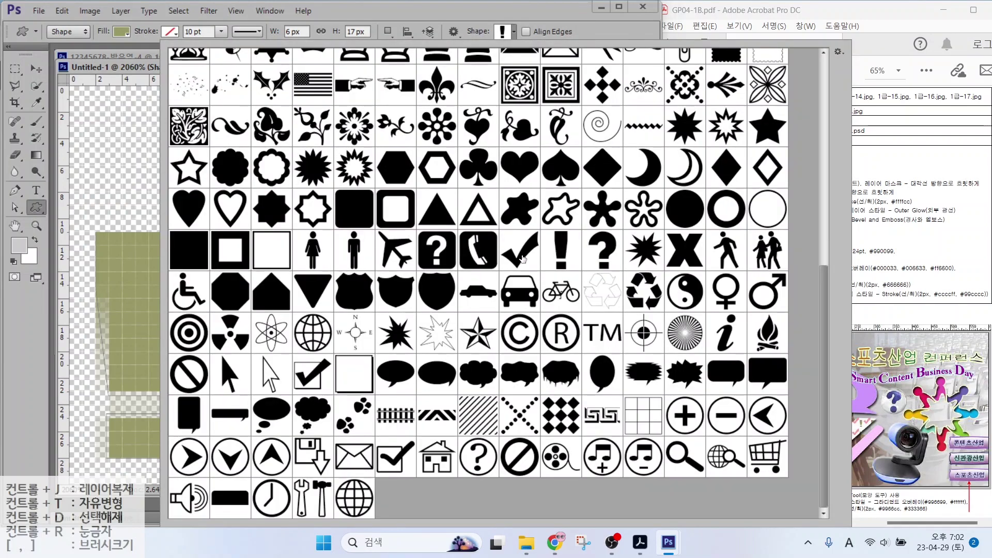
double_click(522, 259)
left_click_drag(203, 194, 429, 417)
key("Caps_Lock")
key("Caps_Lock")
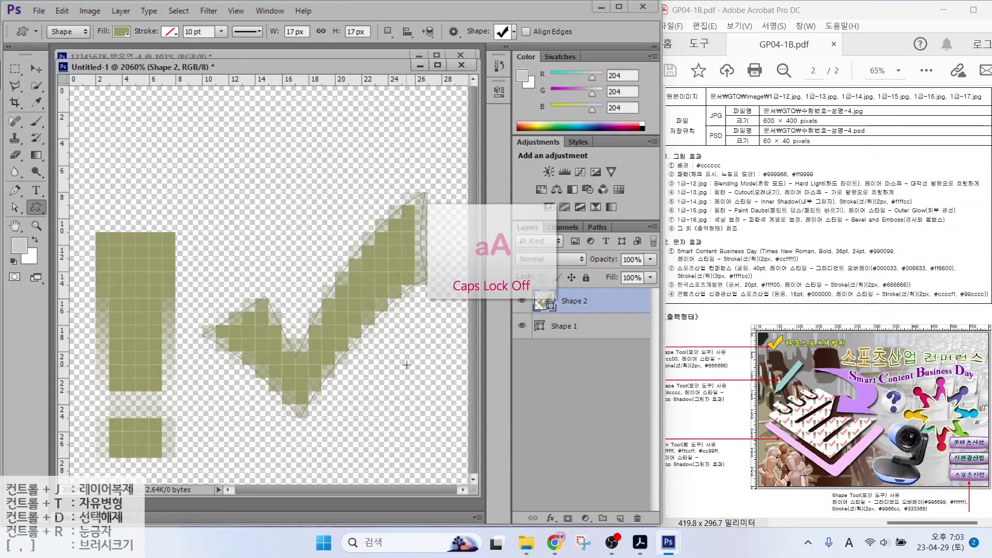
double_click(539, 302)
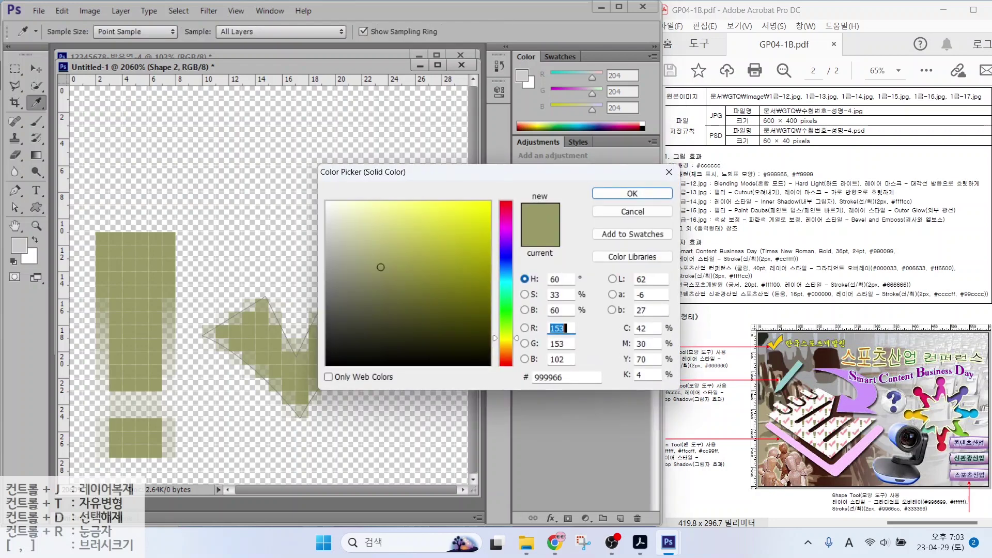
type("ff9999")
key("Return")
key("v")
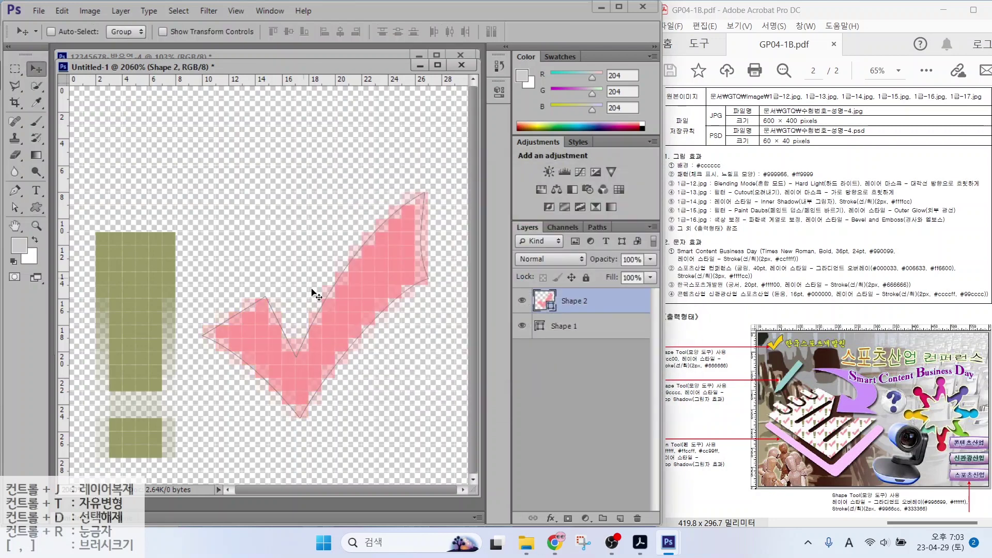
left_click_drag(325, 328, 334, 248)
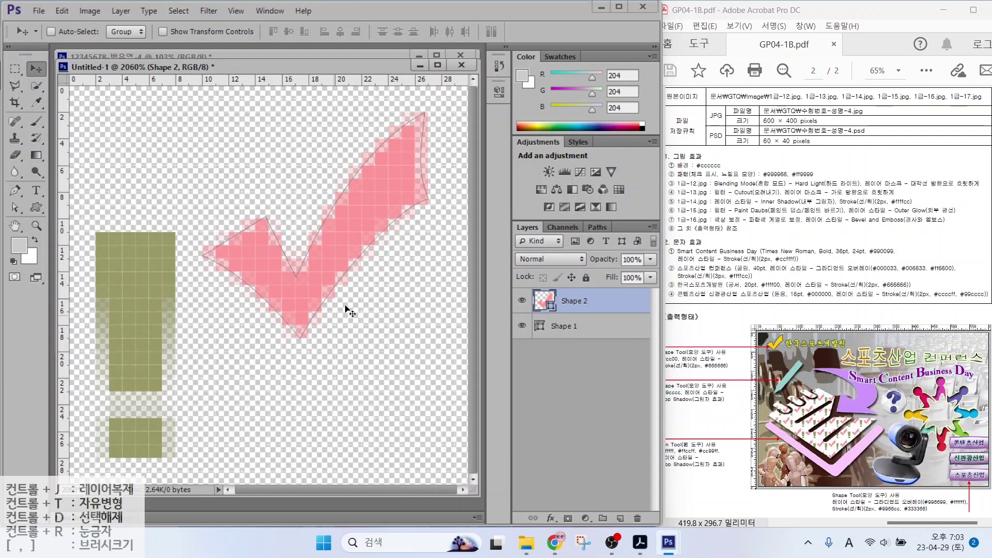
Define the two shapes as a pattern named '체크 표시, 느낌표 모양'
left_click(61, 11)
key("Right")
mouse_move(62, 11)
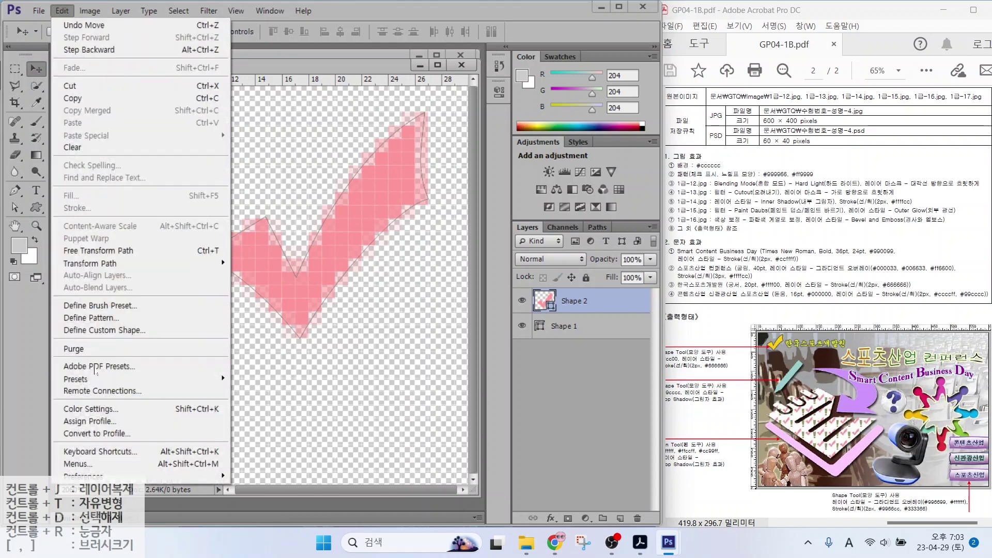
left_click(96, 319)
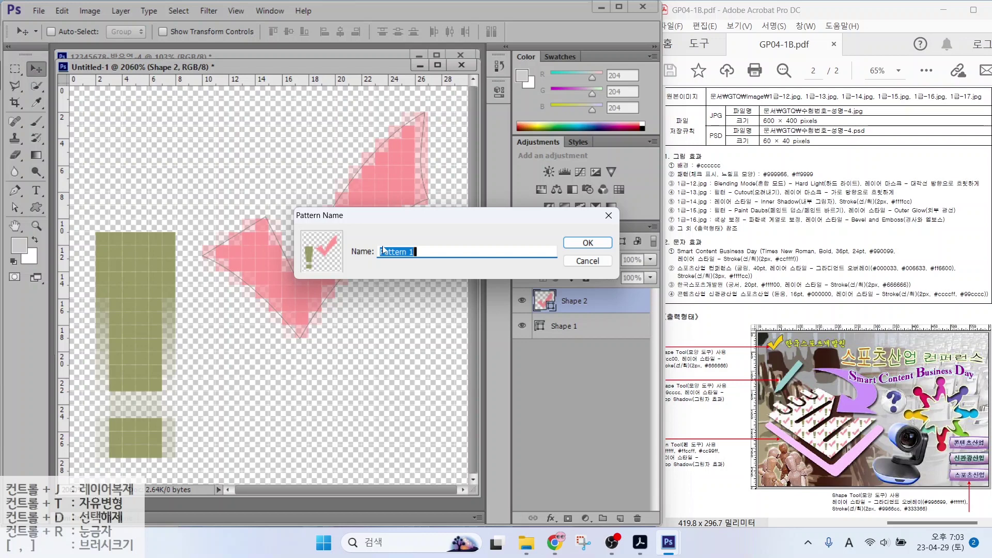
key("Hangul")
type("체크")
type(" 표시, 느낌표 모양")
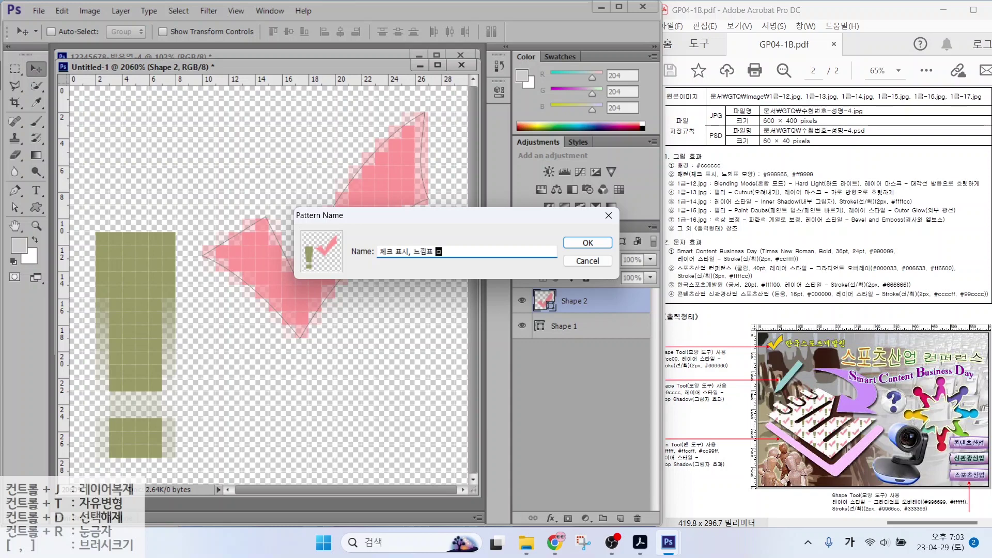
key("Return")
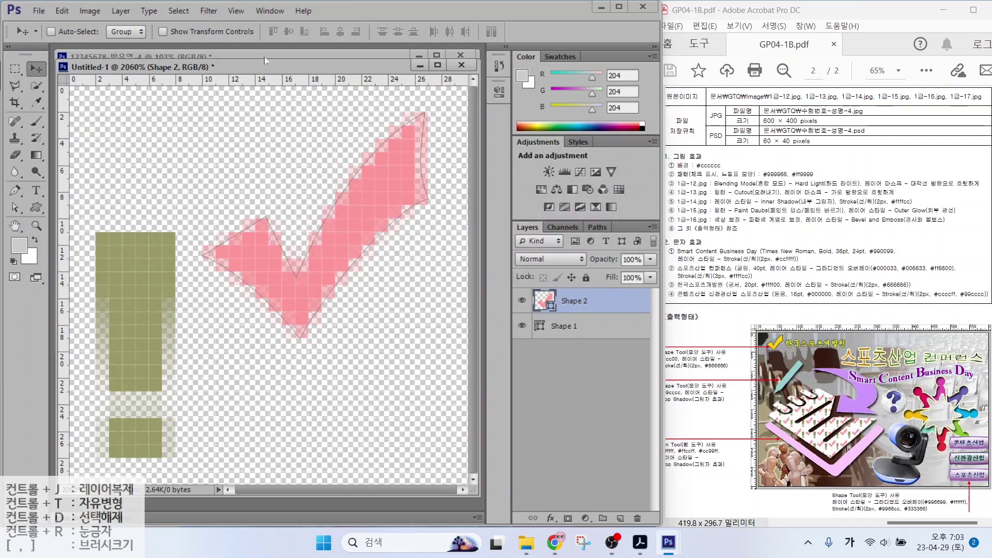
Minimize Untitled-1 and open the 1급-12.jpg chairs photo
left_click(420, 67)
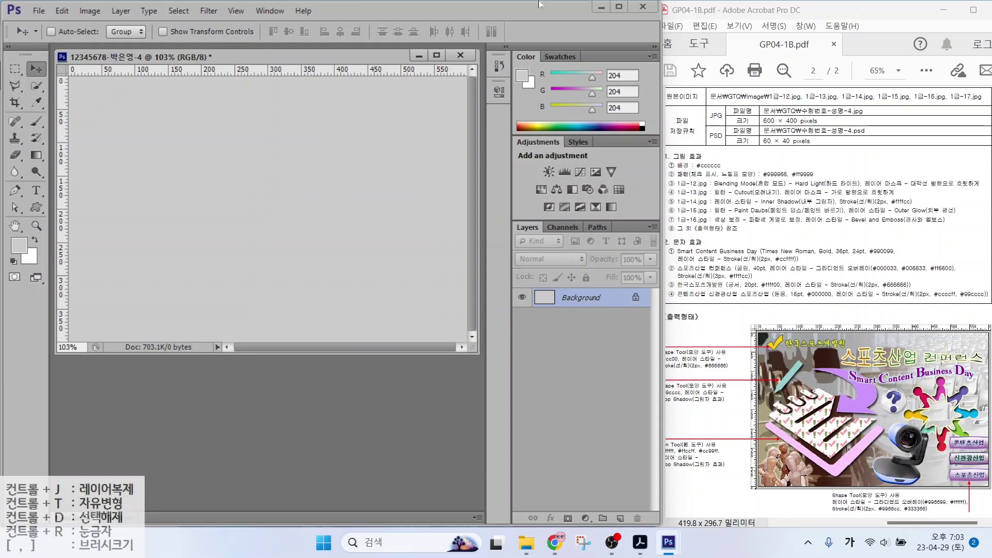
double_click(290, 379)
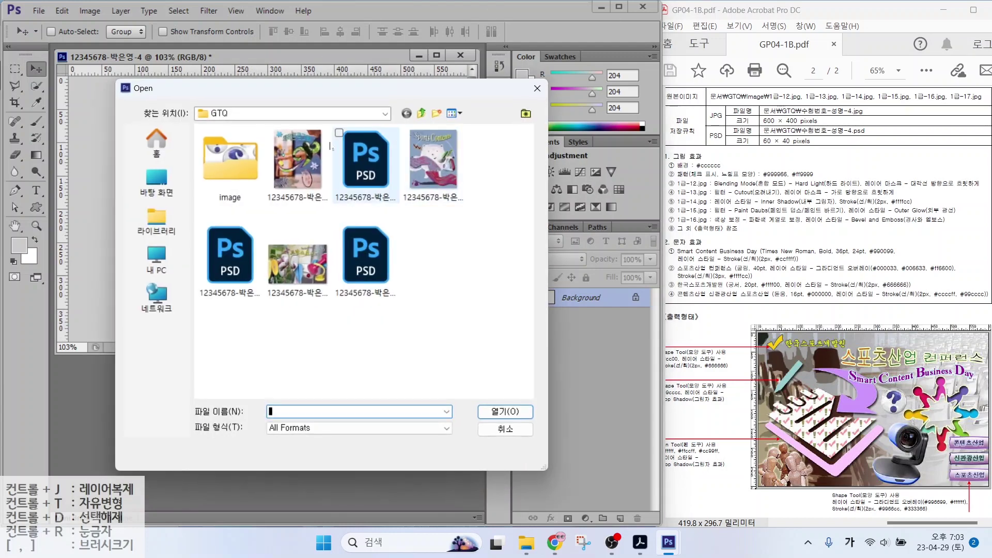
double_click(228, 160)
double_click(439, 351)
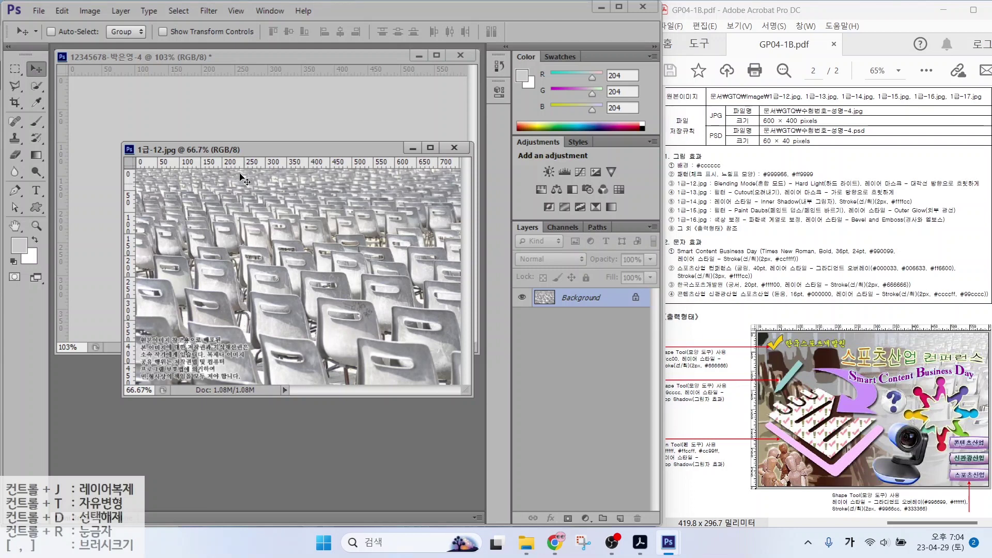
Resize the chairs photo to 600 × 400 pixels and drag it into the main composite
left_click(91, 14)
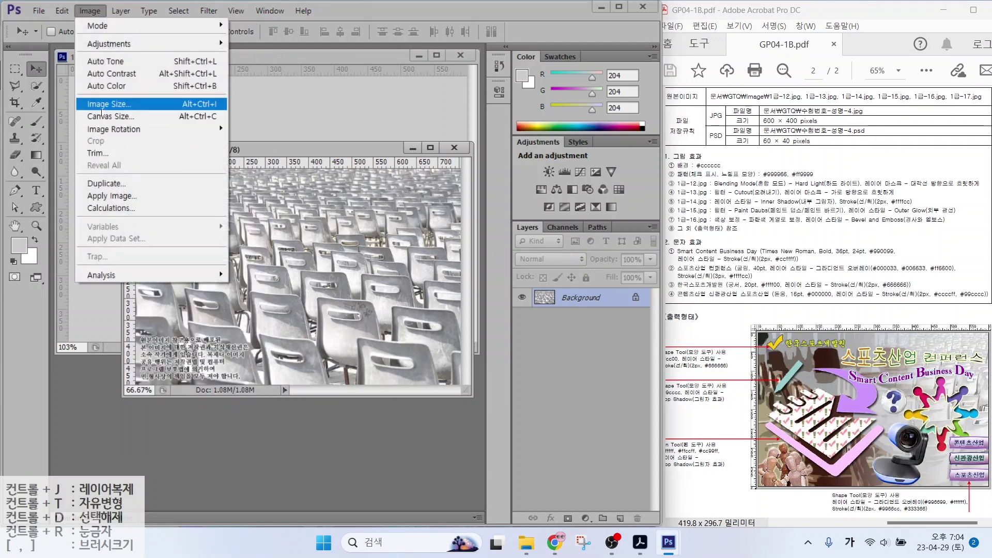
left_click(104, 104)
type("600")
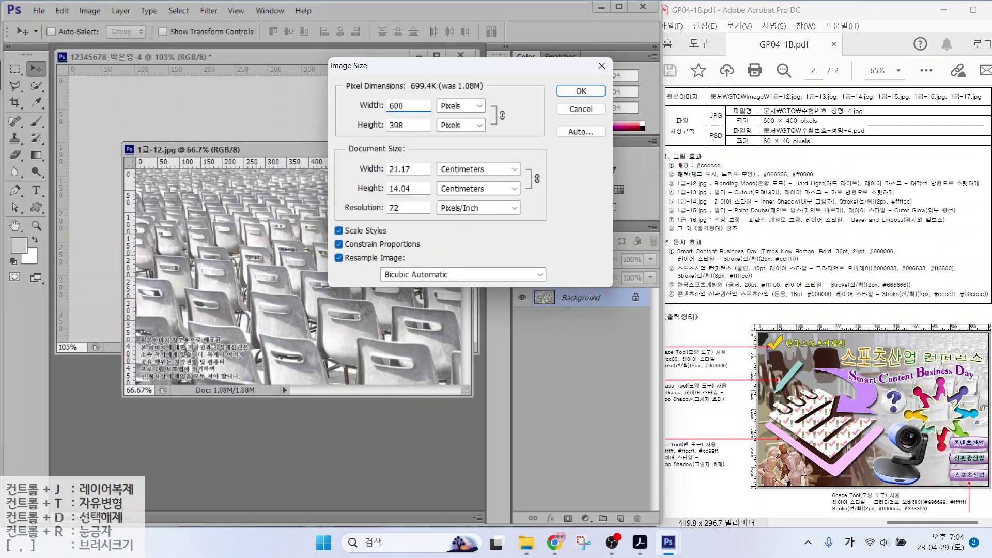
key("Tab")
type("40")
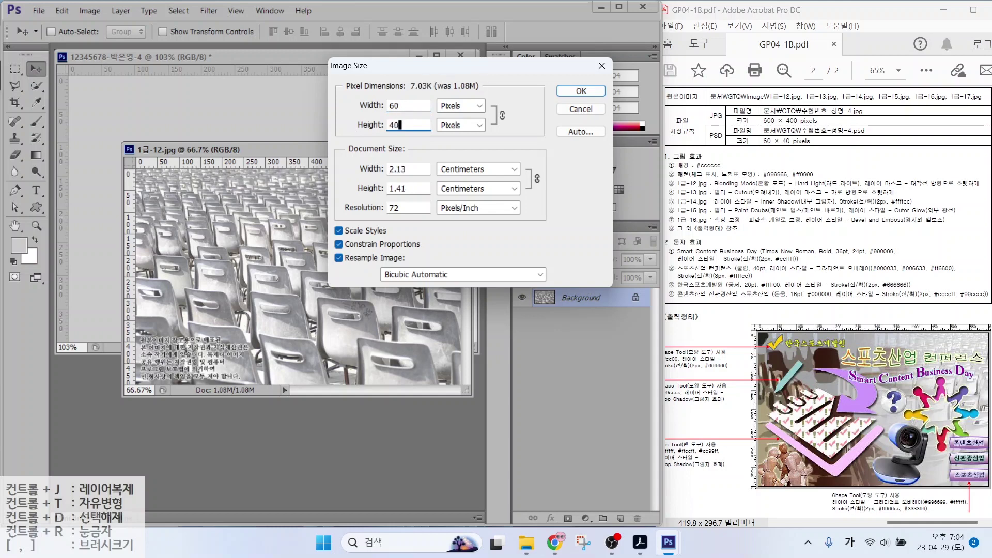
type("0")
key("Return")
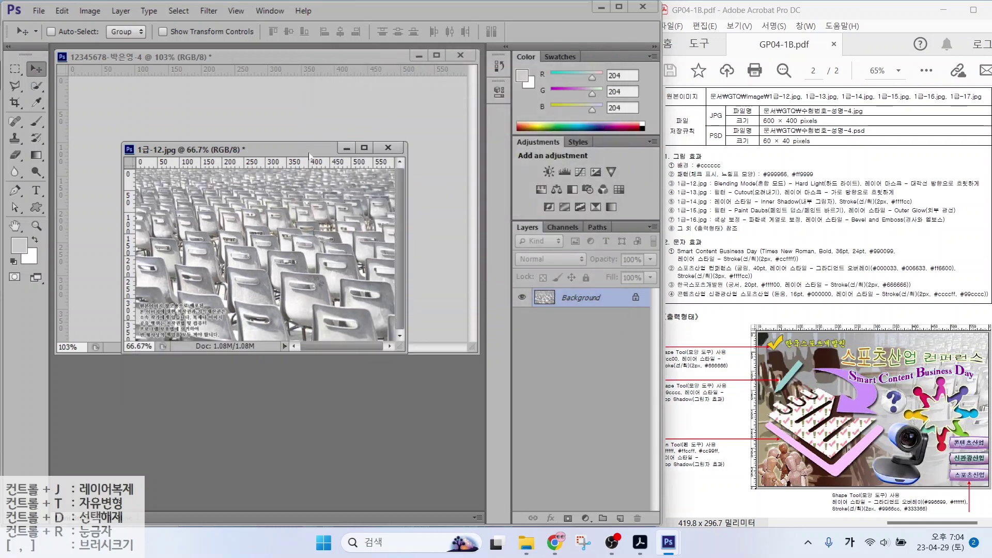
left_click_drag(236, 151, 245, 173)
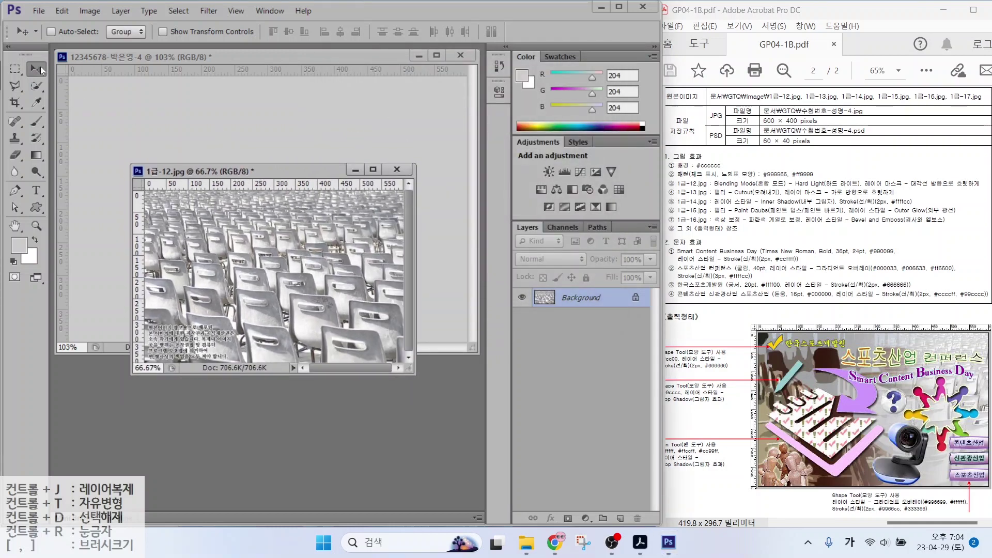
left_click_drag(269, 253, 258, 147)
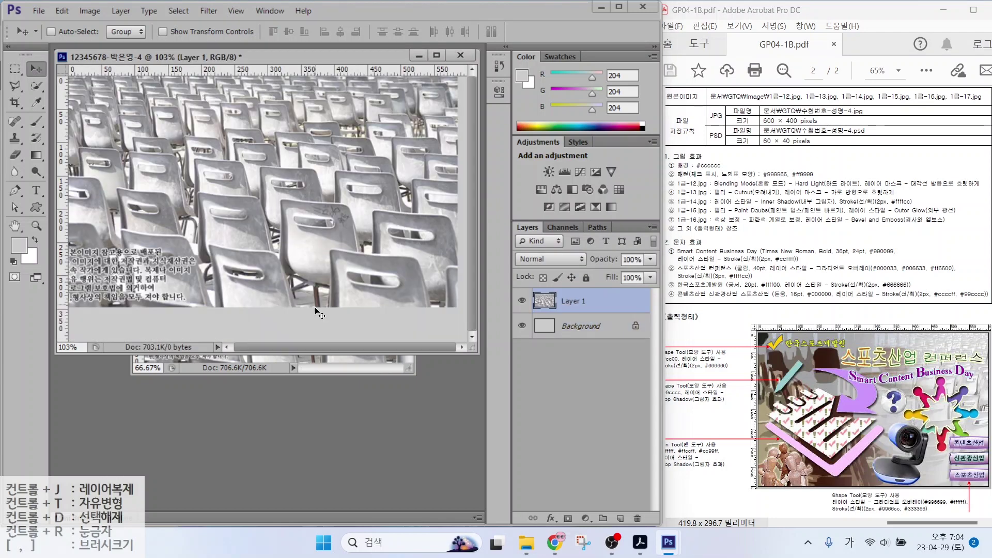
Close 1급-12.jpg without saving, shift the chairs lower, and rename Layer 1 to 1-12
left_click(397, 170)
left_click(334, 214)
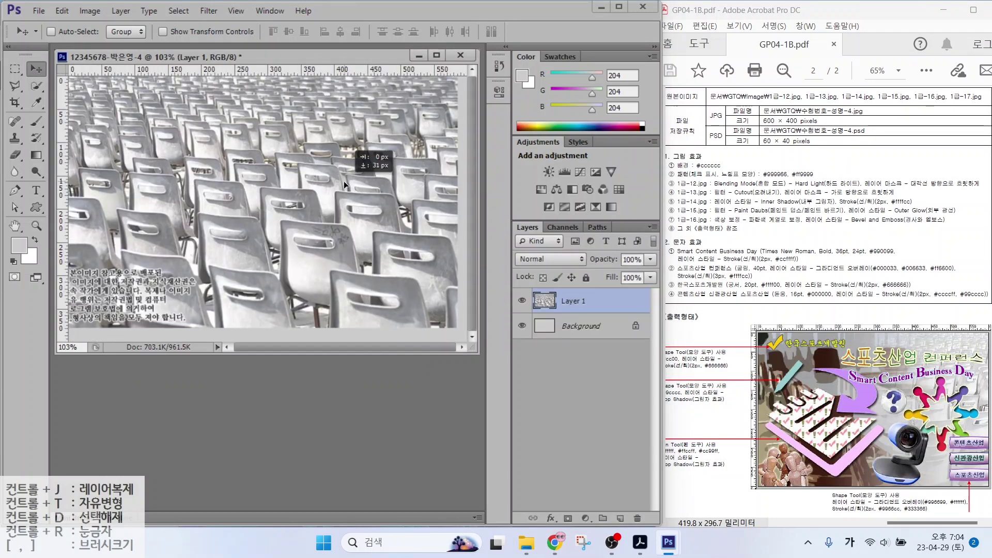
left_click_drag(343, 181, 354, 195)
double_click(571, 301)
type("1-12")
key("Return")
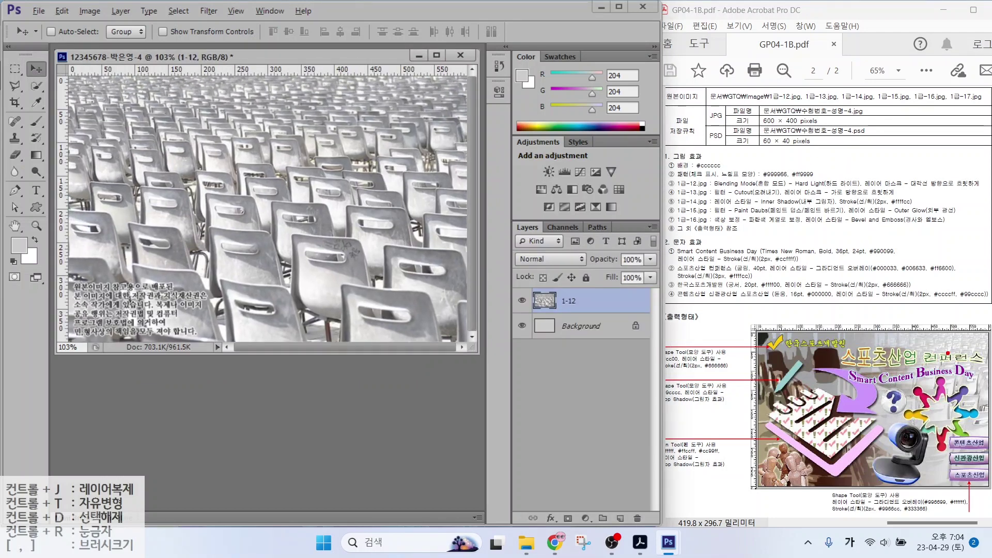
mouse_move(938, 352)
left_mouse_down()
mouse_move(810, 341)
mouse_move(839, 362)
left_mouse_up()
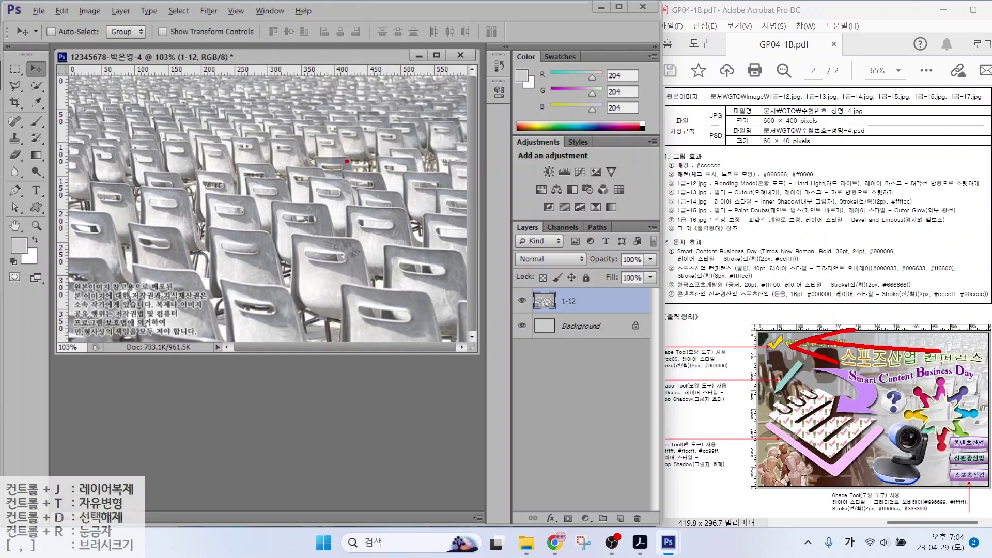
mouse_move(342, 160)
left_mouse_down()
mouse_move(500, 161)
mouse_move(471, 178)
left_mouse_up()
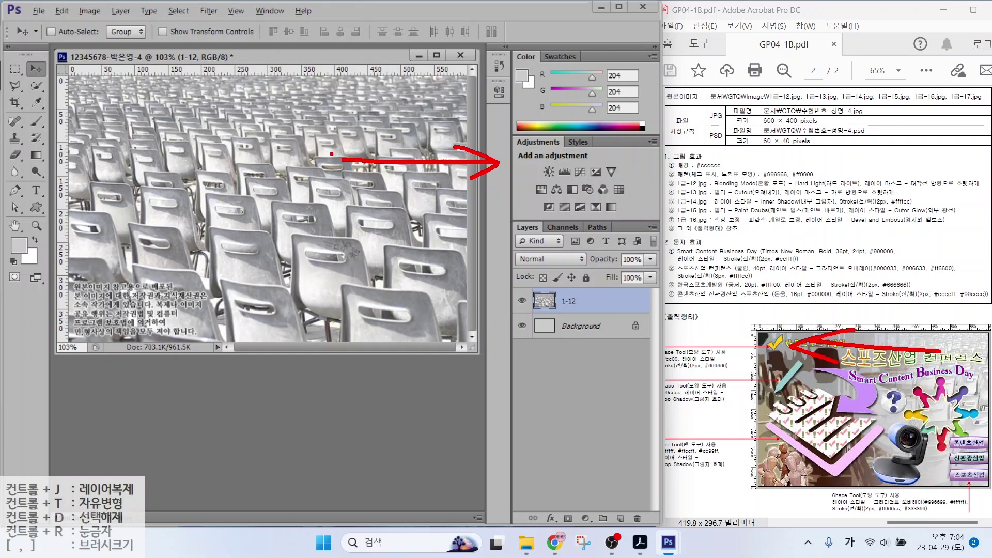
key("Escape")
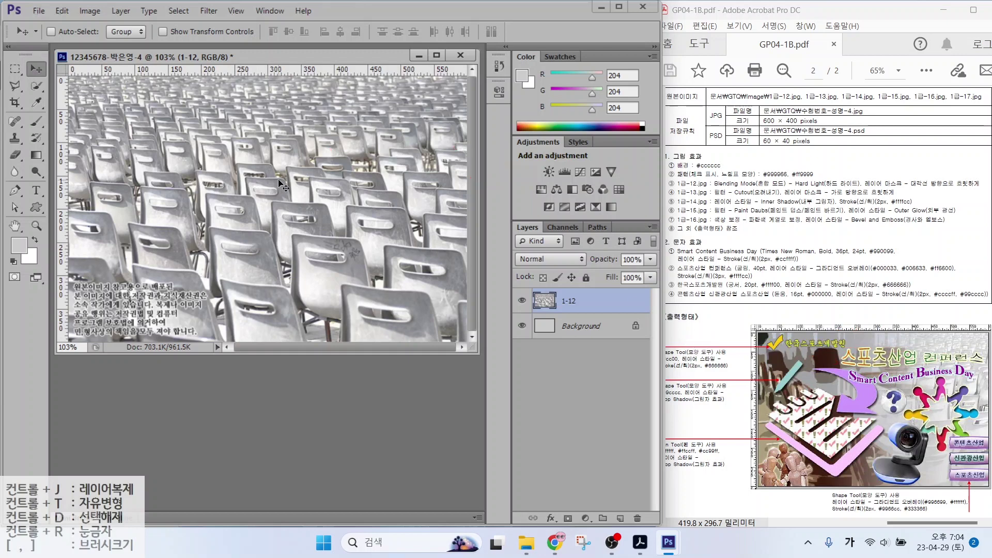
Flip the 1-12 chairs layer horizontally with Free Transform
key("ctrl+t")
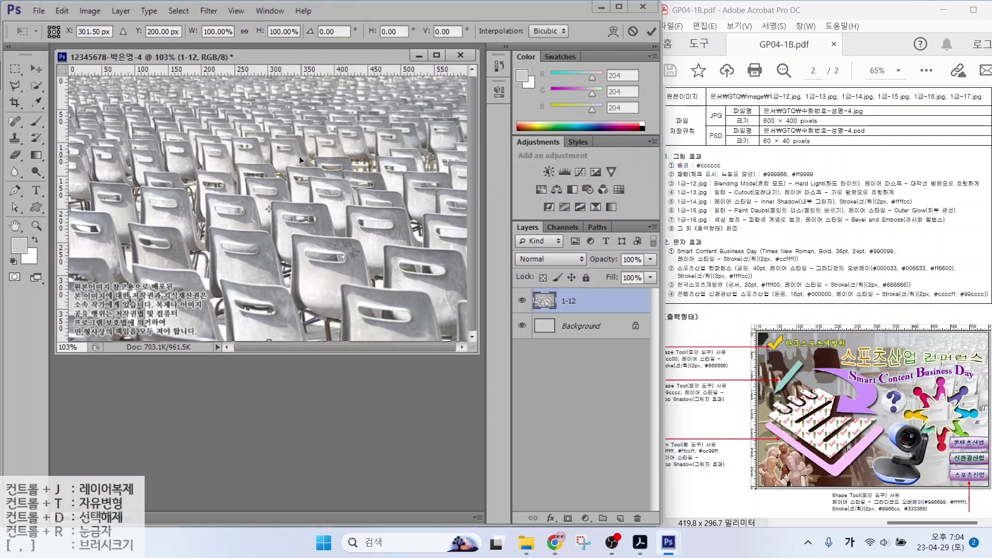
right_click(299, 157)
left_click(349, 355)
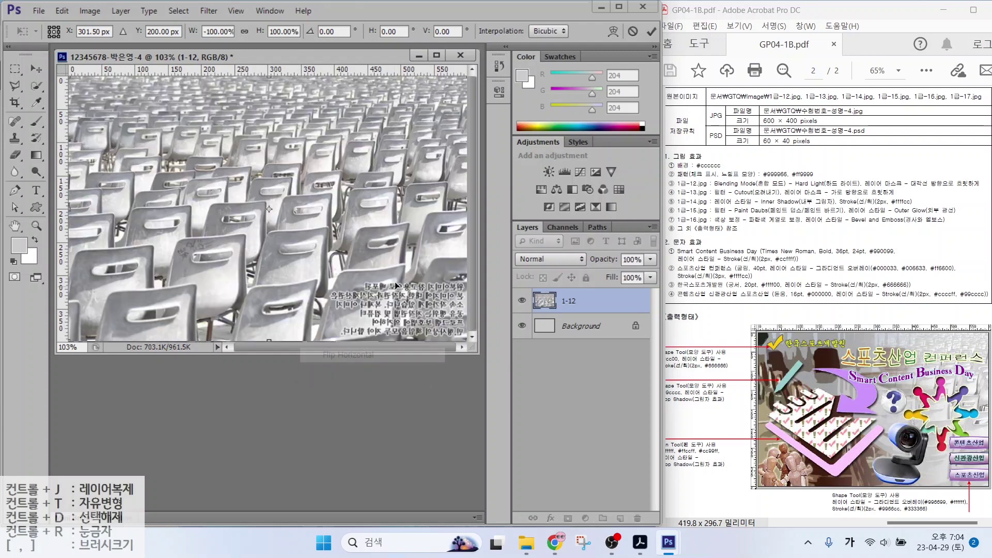
key("Return")
left_click_drag(712, 189, 803, 189)
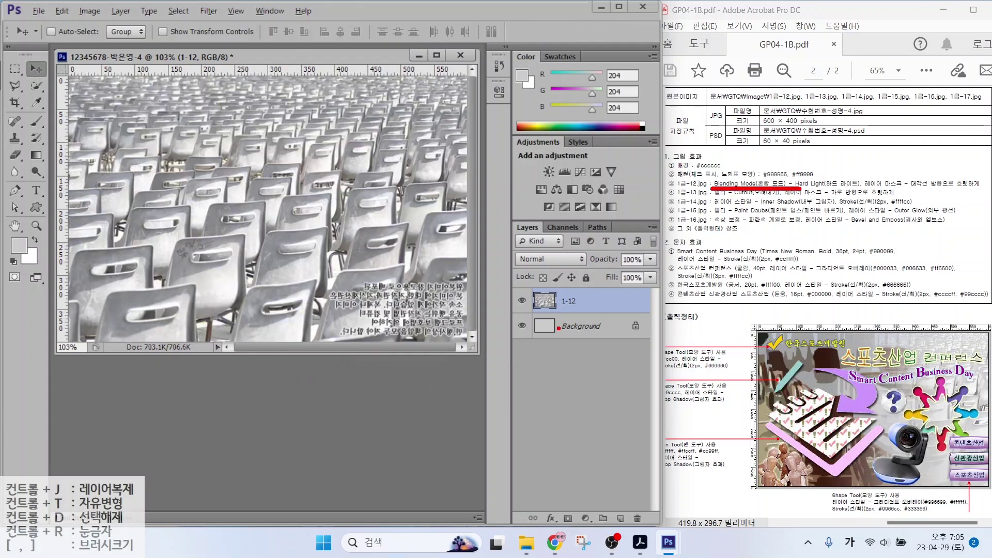
left_click_drag(558, 328, 511, 368)
left_click_drag(538, 303, 470, 264)
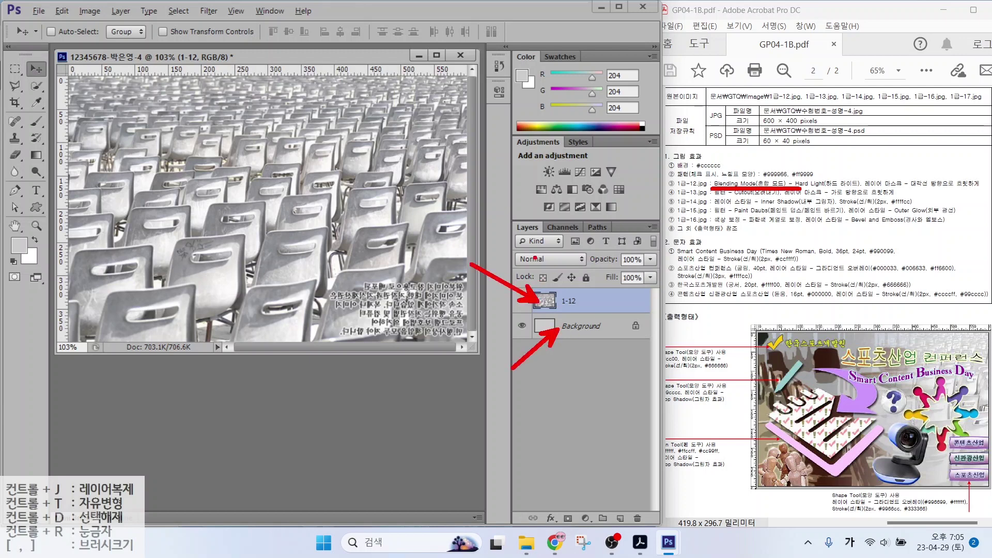
left_click_drag(799, 172, 858, 189)
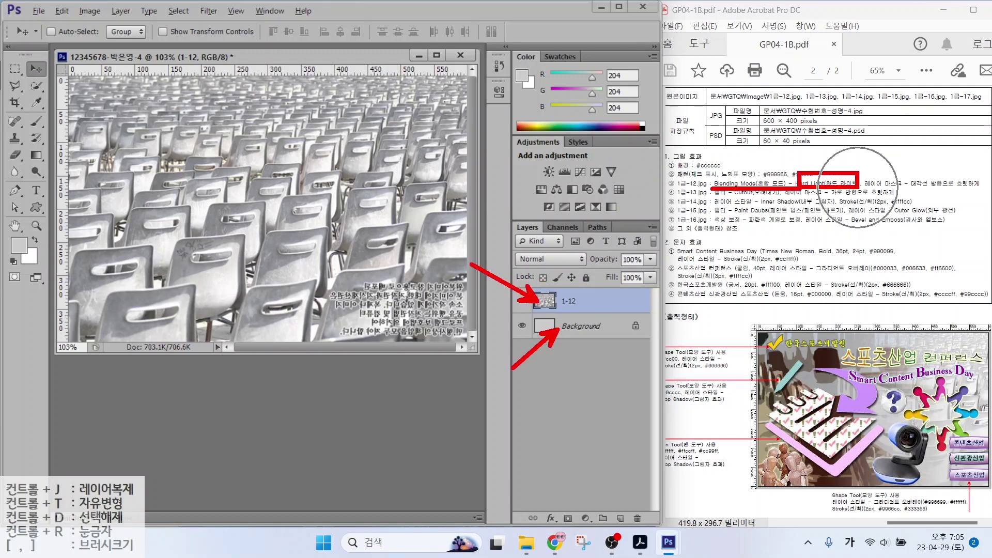
key("Escape")
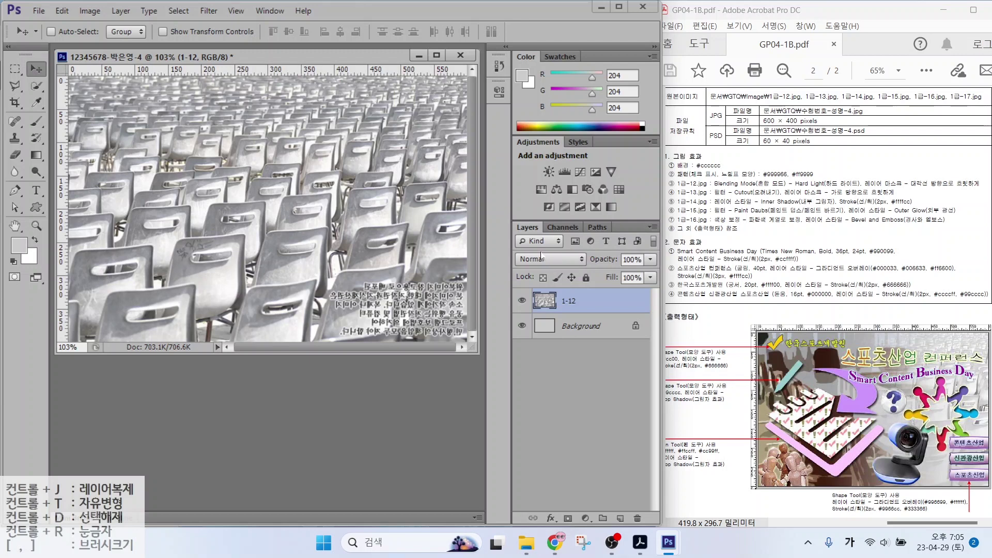
left_click_drag(496, 202, 648, 349)
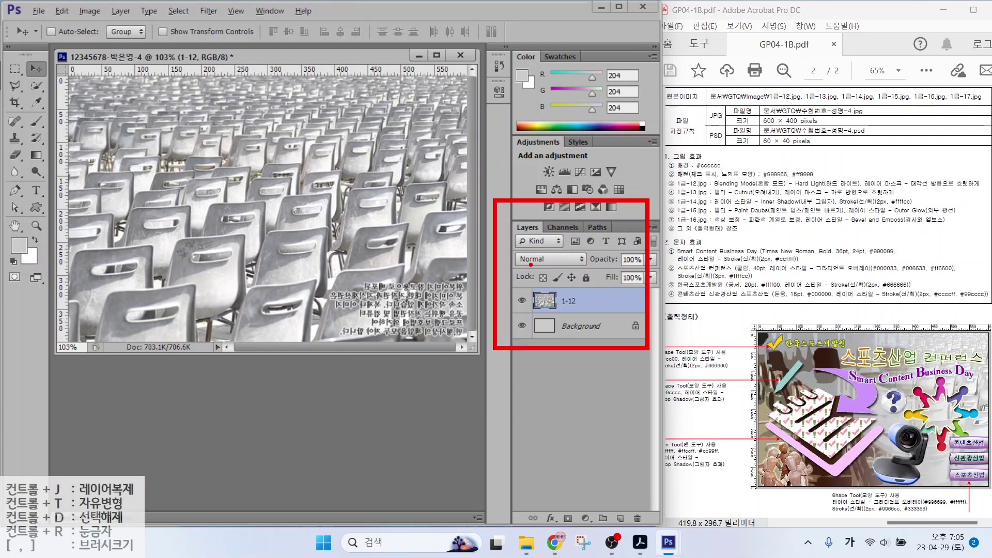
left_click_drag(514, 252, 596, 270)
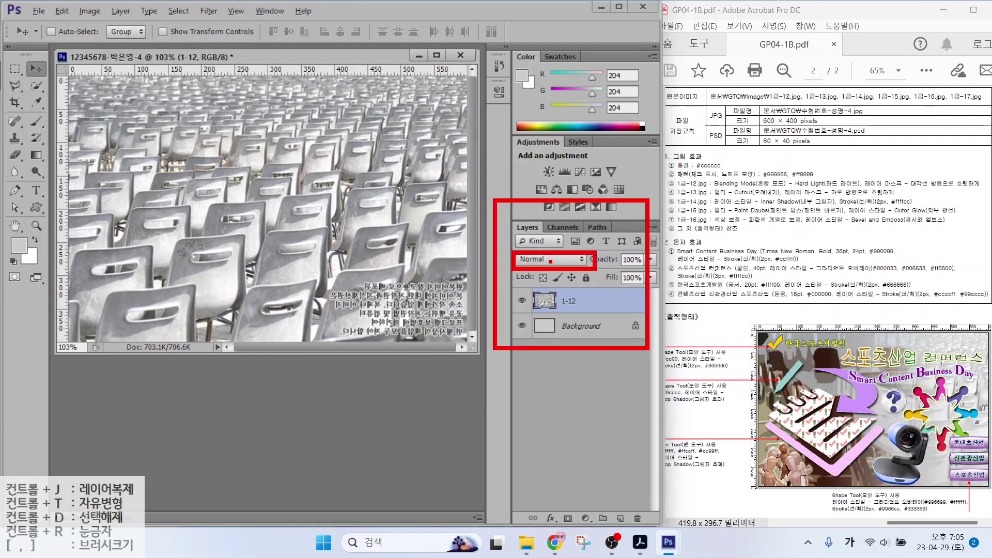
key("Escape")
Set the 1-12 layer's blend mode to Hard Light
left_click(550, 261)
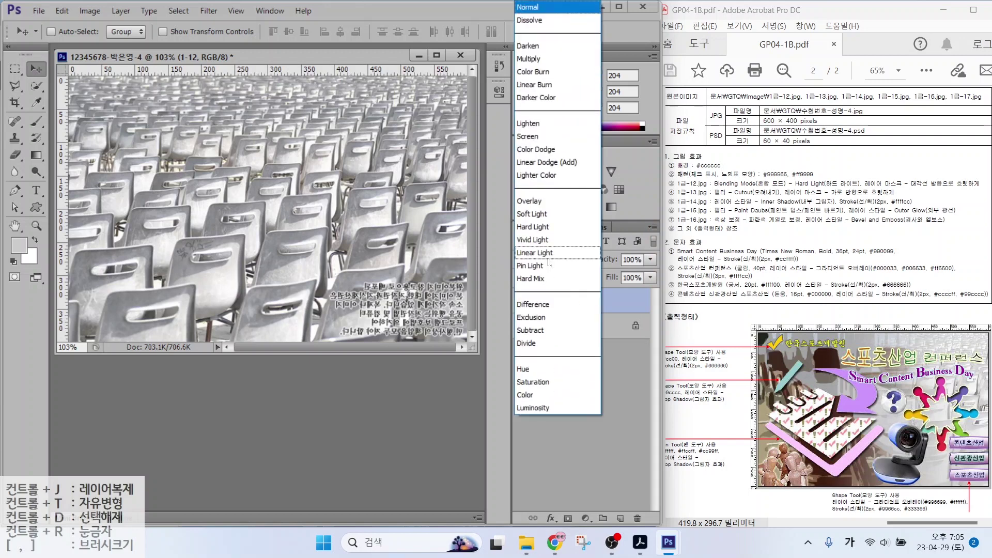
left_click(546, 233)
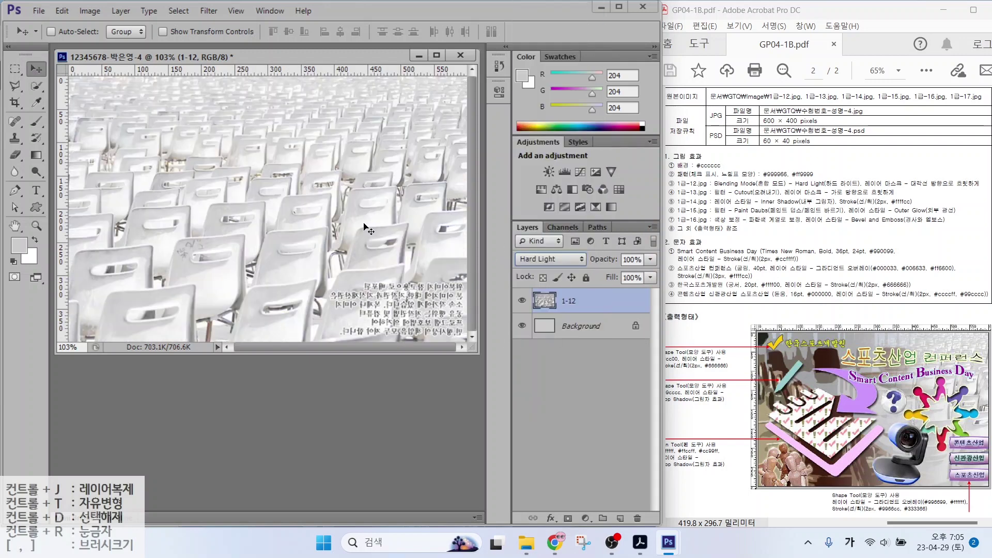
left_click(882, 189)
key("alt+2")
left_click_drag(501, 200, 695, 549)
left_click_drag(552, 505, 583, 530)
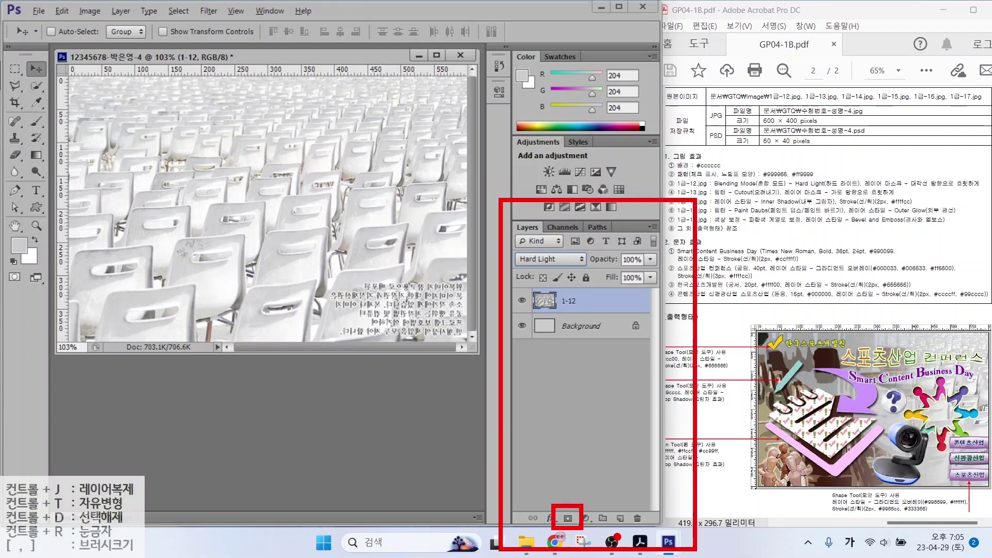
left_click_drag(619, 472, 570, 517)
key("Escape")
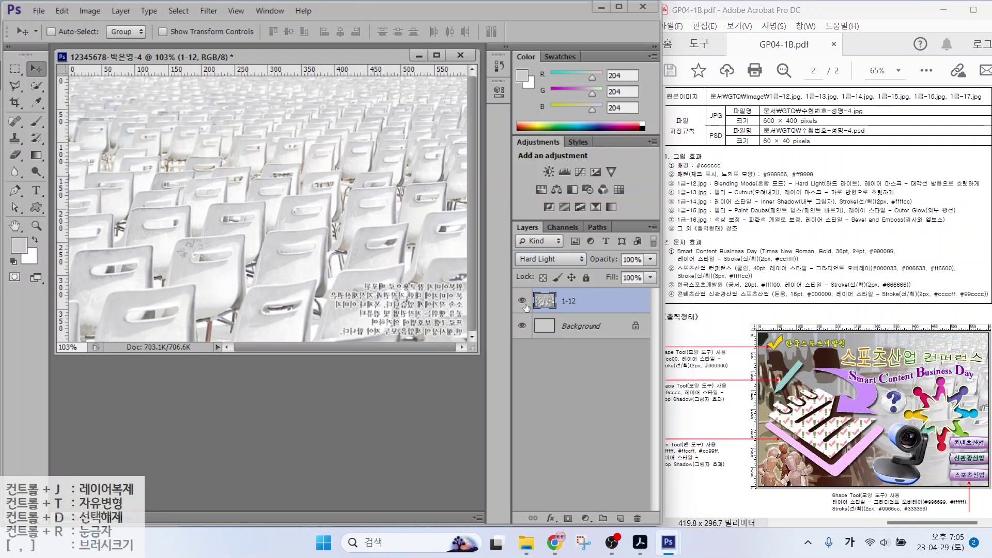
Add a layer mask to layer 1-12 and select the Gradient tool
left_click(568, 519)
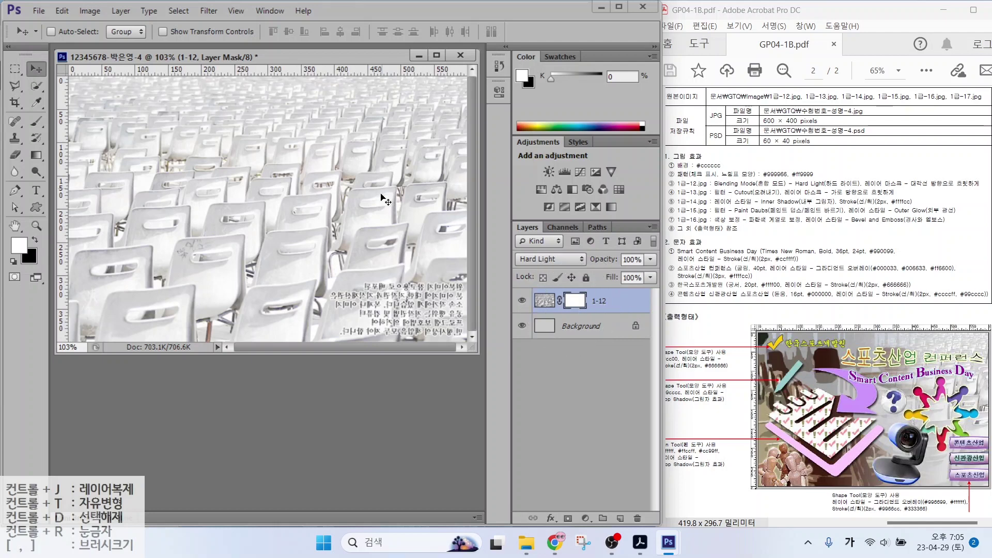
left_click(569, 303)
left_click(36, 156)
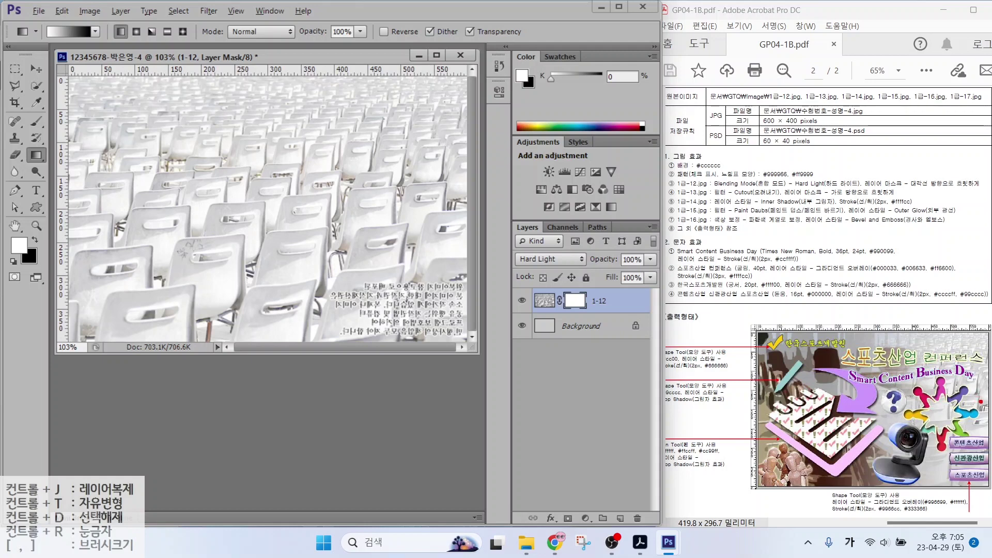
Mark up the reference sample and layer-mask spec, and sketch crossing arrows over the photo
mouse_move(984, 416)
left_mouse_down()
mouse_move(893, 375)
mouse_move(927, 327)
mouse_move(971, 341)
mouse_move(970, 399)
left_mouse_up()
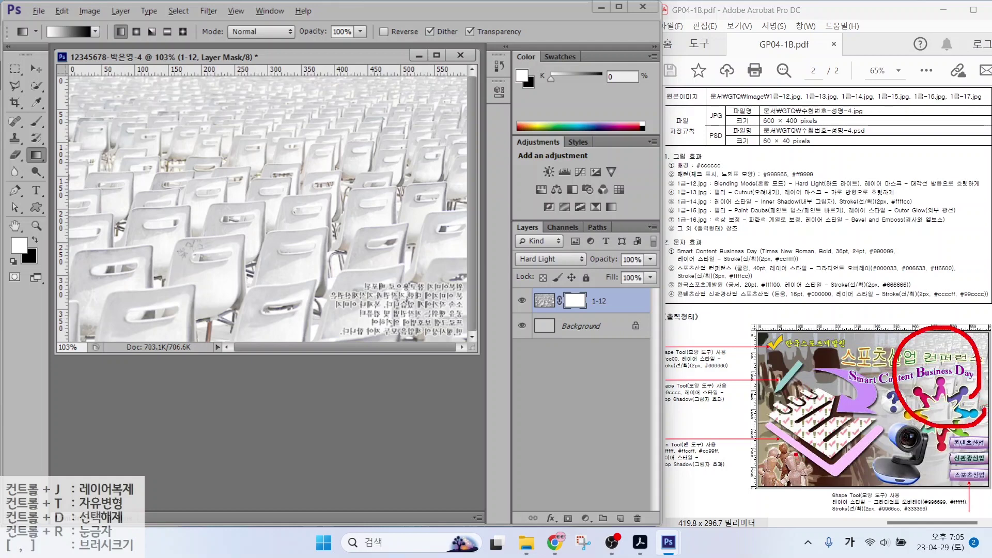
left_click_drag(820, 394, 773, 448)
left_click_drag(772, 408, 814, 450)
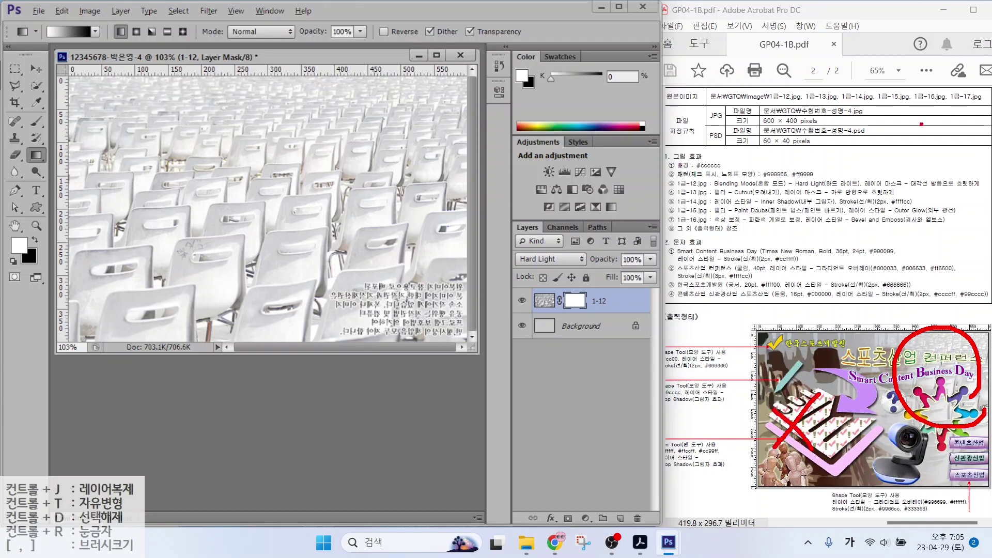
left_click_drag(859, 190, 990, 190)
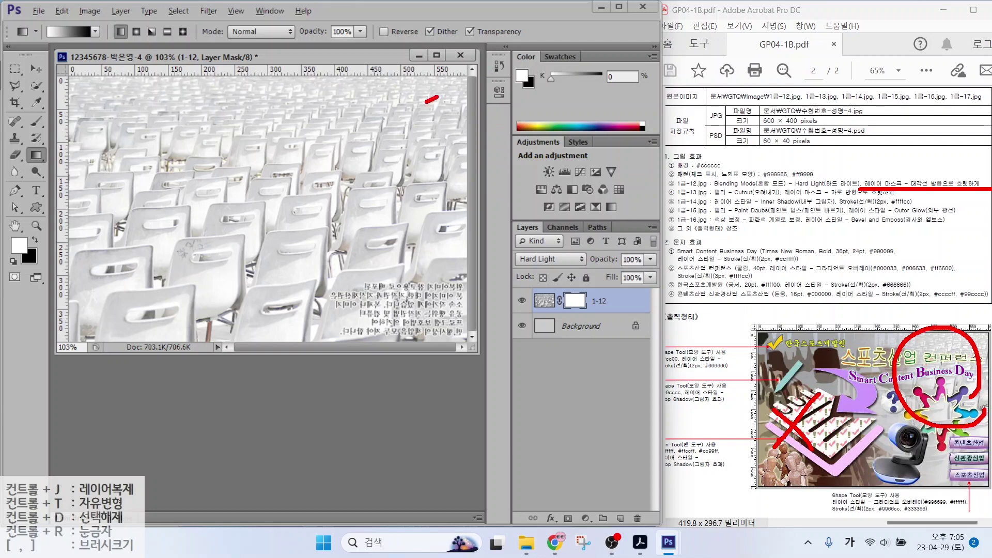
left_click_drag(434, 97, 174, 275)
left_click_drag(191, 243, 198, 289)
left_click_drag(176, 121, 376, 290)
left_click_drag(360, 253, 387, 296)
left_click_drag(343, 291, 385, 296)
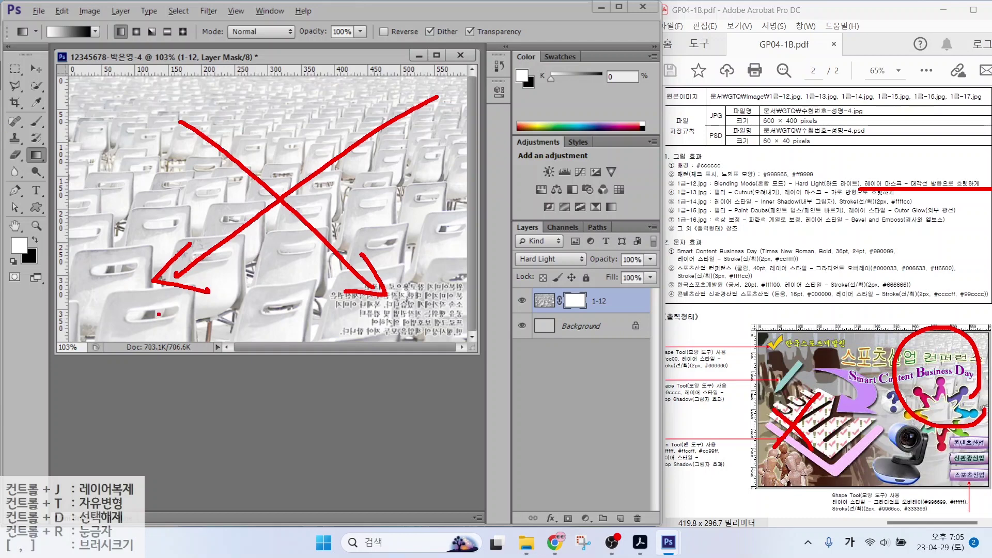
key("Escape")
Circle the sample's right part and the photo's upper right, and write a note there
mouse_move(984, 456)
left_mouse_down()
mouse_move(890, 378)
mouse_move(987, 414)
mouse_move(951, 439)
left_mouse_up()
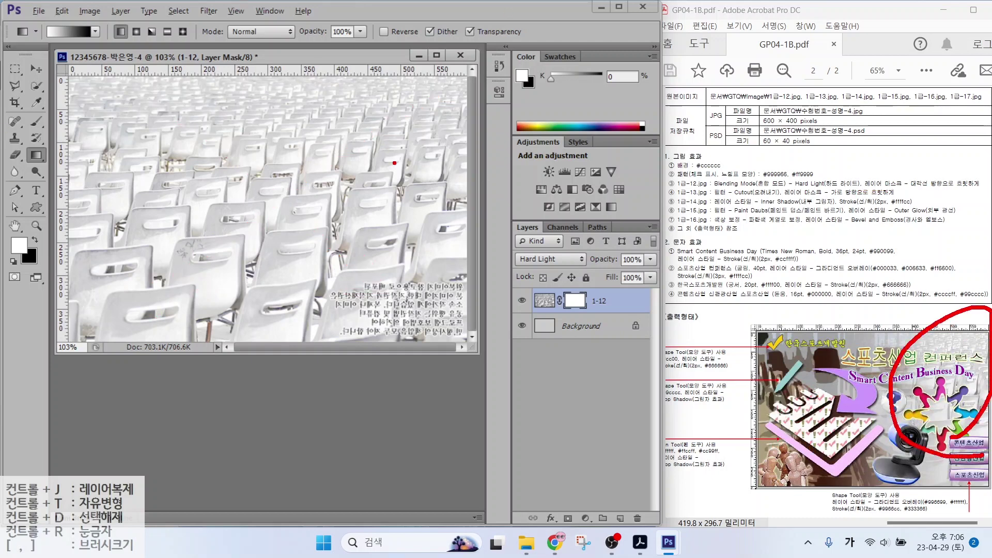
mouse_move(438, 189)
left_mouse_down()
mouse_move(365, 230)
mouse_move(436, 85)
mouse_move(421, 213)
left_mouse_up()
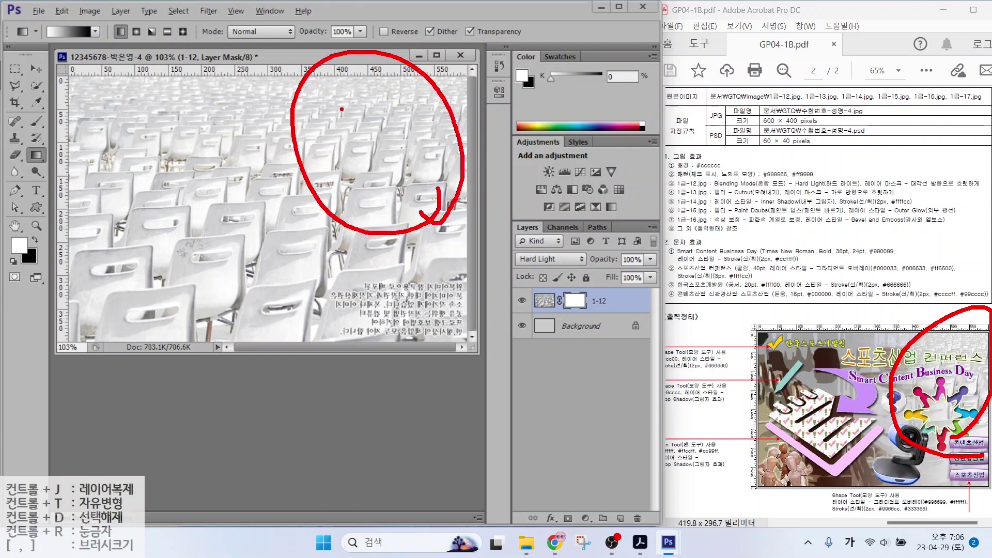
left_click_drag(341, 109, 389, 109)
left_click_drag(356, 75, 357, 106)
mouse_move(357, 119)
left_mouse_down()
mouse_move(352, 145)
mouse_move(398, 142)
mouse_move(402, 152)
left_mouse_up()
mouse_move(380, 158)
left_mouse_down()
mouse_move(387, 191)
mouse_move(416, 178)
left_mouse_up()
Fade the 1-12 photo with a mask gradient dragged from upper right to lower left
left_click_drag(387, 122, 170, 267)
mouse_move(183, 197)
left_mouse_down()
mouse_move(98, 238)
mouse_move(118, 315)
mouse_move(242, 282)
mouse_move(195, 185)
mouse_move(132, 191)
left_mouse_up()
mouse_move(109, 225)
left_mouse_down()
mouse_move(143, 253)
mouse_move(189, 240)
mouse_move(198, 292)
left_mouse_up()
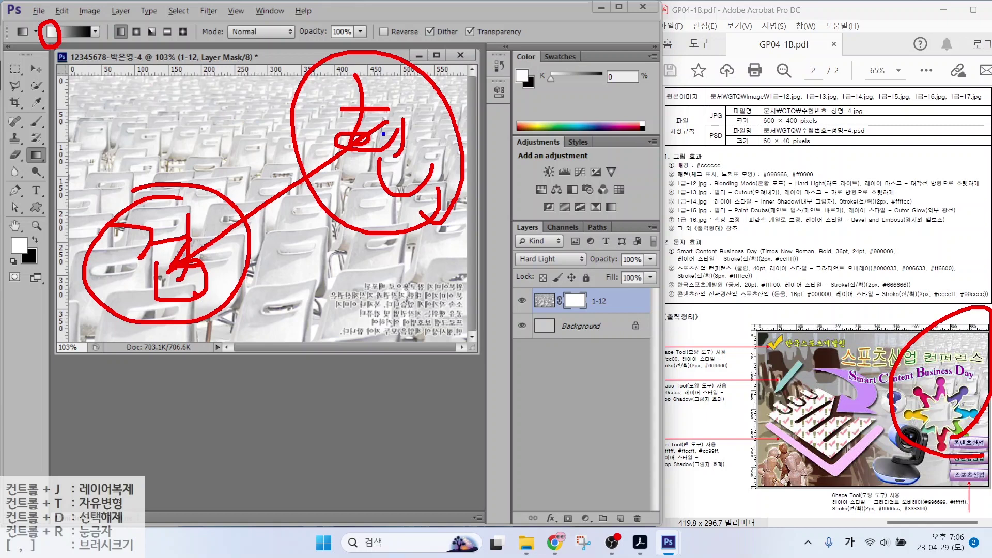
mouse_move(383, 139)
left_mouse_down()
mouse_move(204, 225)
mouse_move(128, 278)
mouse_move(163, 231)
mouse_move(162, 287)
left_mouse_up()
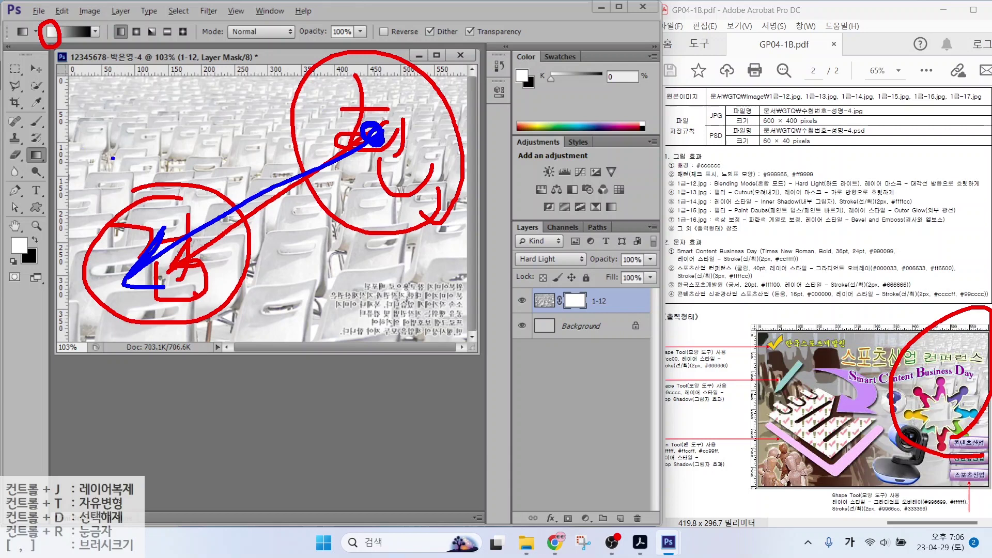
left_click_drag(372, 136, 127, 284)
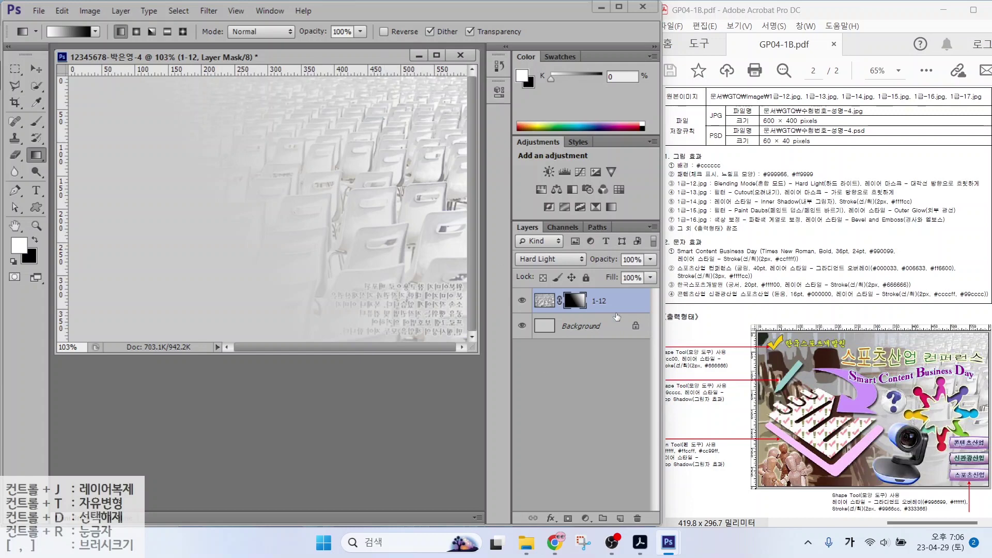
Open 1급-13.jpg from the image folder
double_click(396, 357)
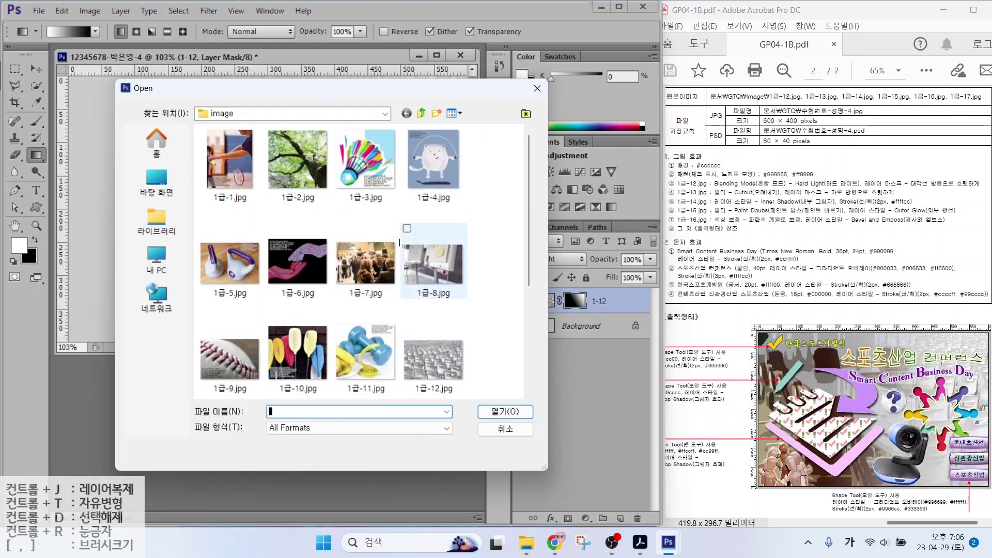
scroll(281, 261, "down", 3)
left_click(231, 259)
double_click(230, 258)
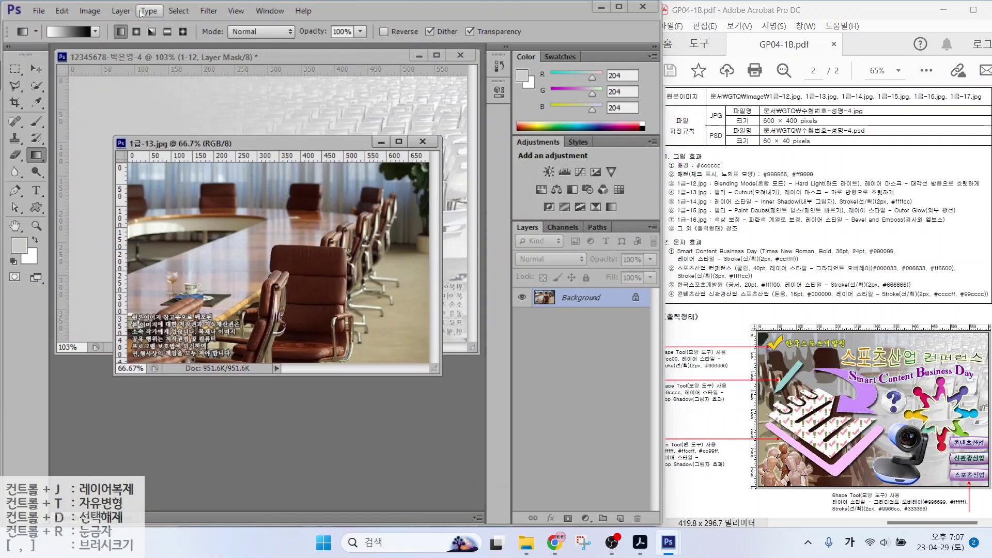
Resize the photo to 400 px high, giving 603×400 px
left_click(90, 11)
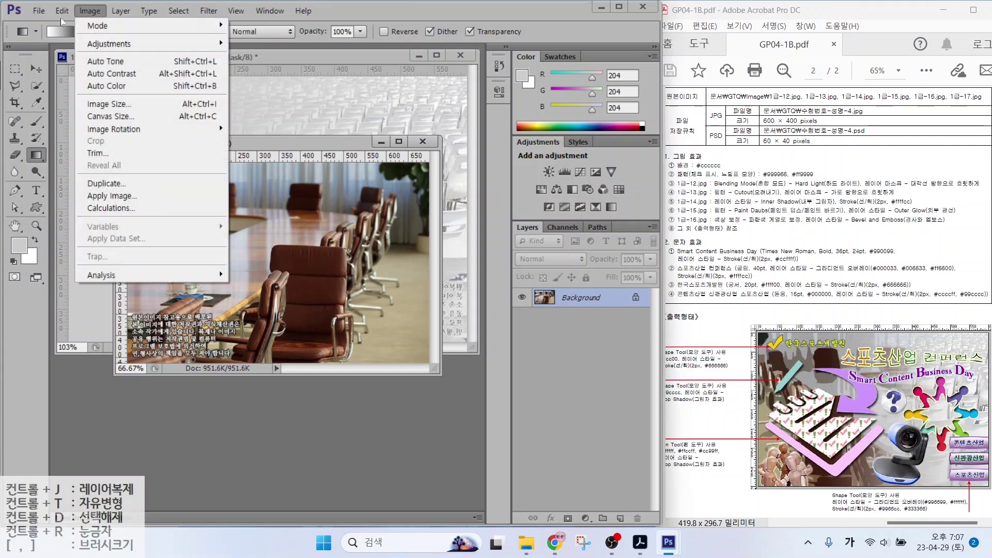
left_click(109, 104)
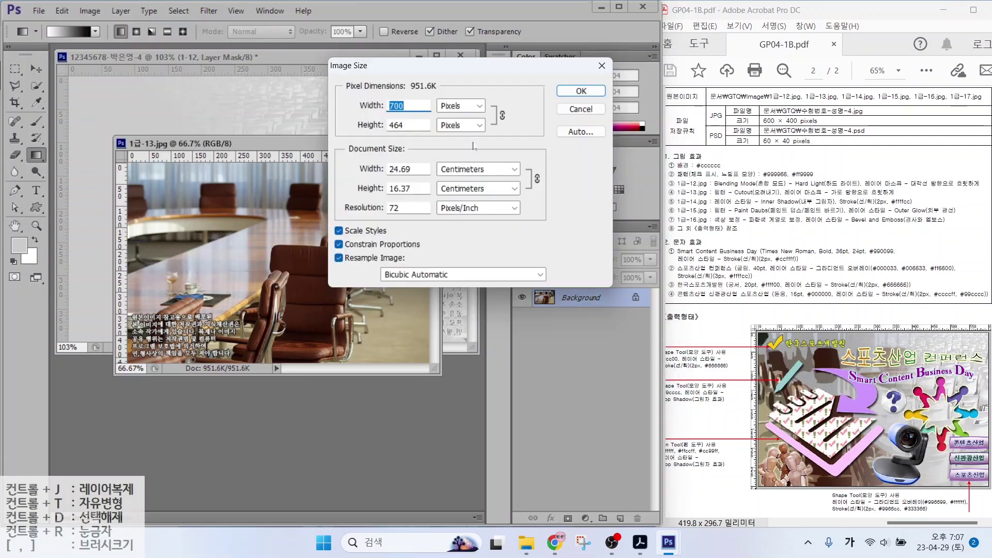
type("600")
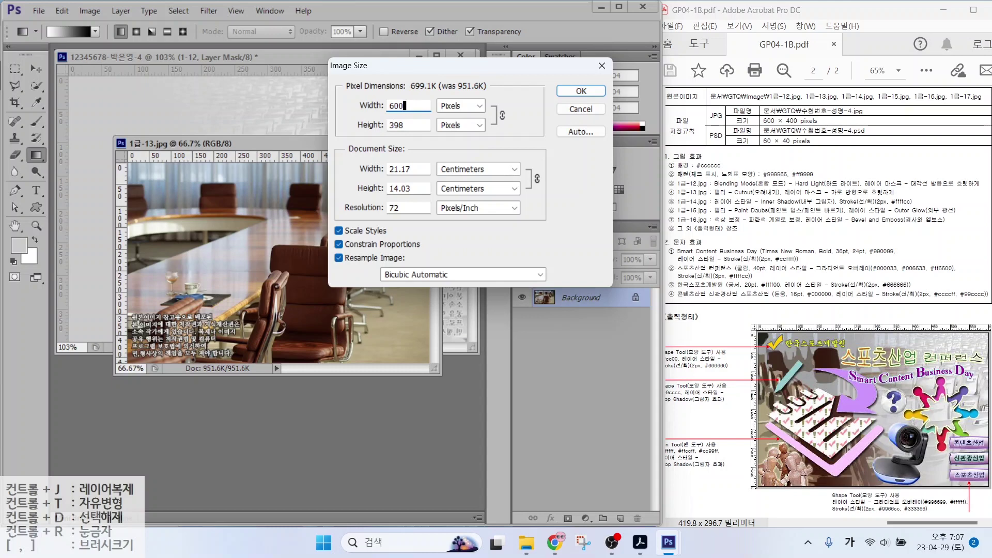
key("Tab")
type("400")
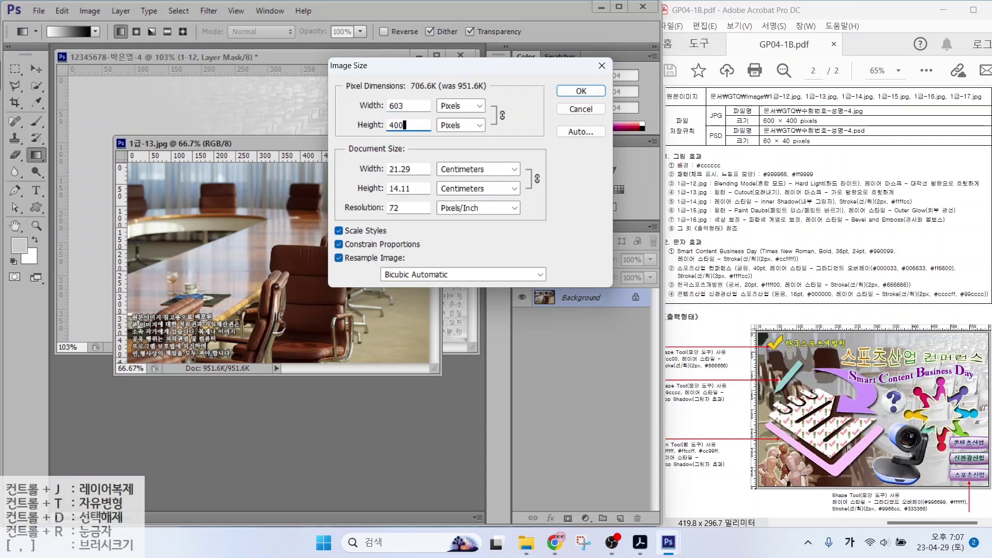
left_click(562, 91)
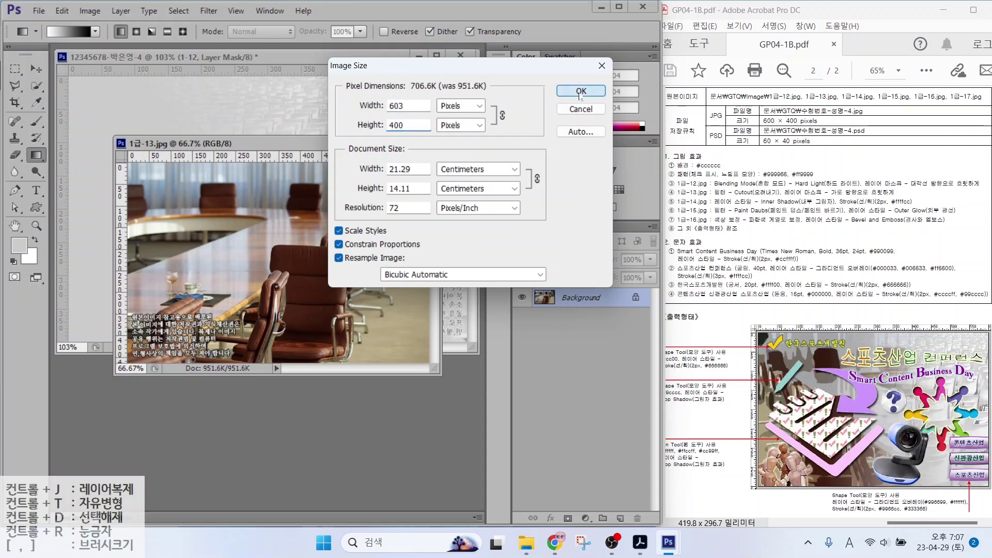
Drag the photo into the composite and close the source without saving
left_click(31, 65)
left_click_drag(222, 144, 257, 213)
left_click_drag(292, 275, 259, 154)
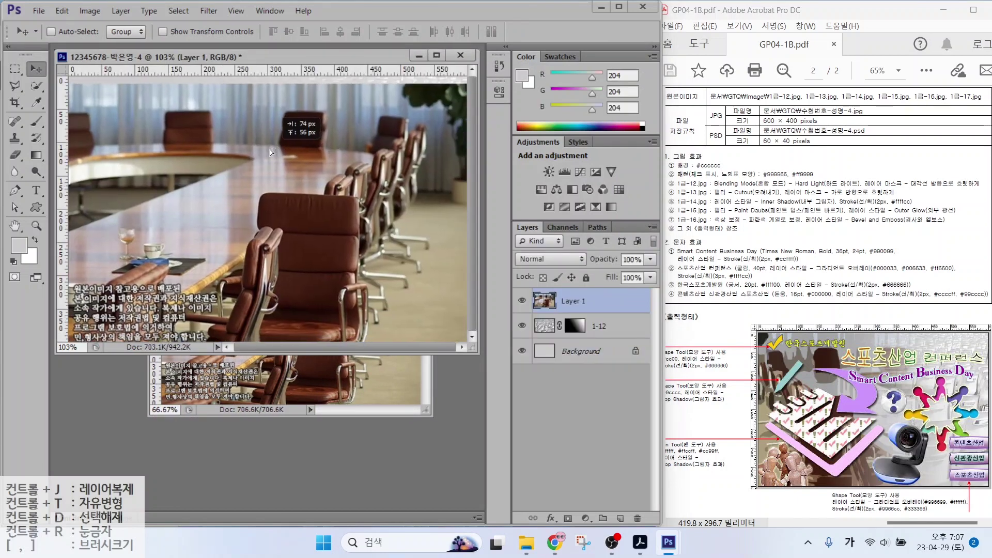
left_click(300, 384)
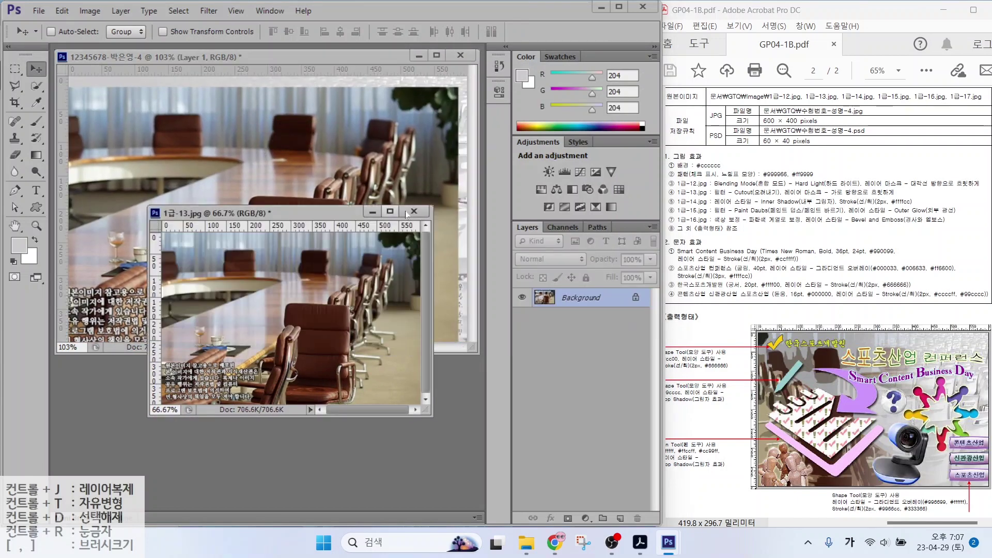
left_click(414, 212)
left_click(335, 212)
Rename the new layer 1-13 and nudge it up and right
double_click(568, 298)
type("1-13")
key("Return")
mouse_move(401, 203)
left_mouse_down()
mouse_move(394, 194)
mouse_move(410, 191)
left_mouse_up()
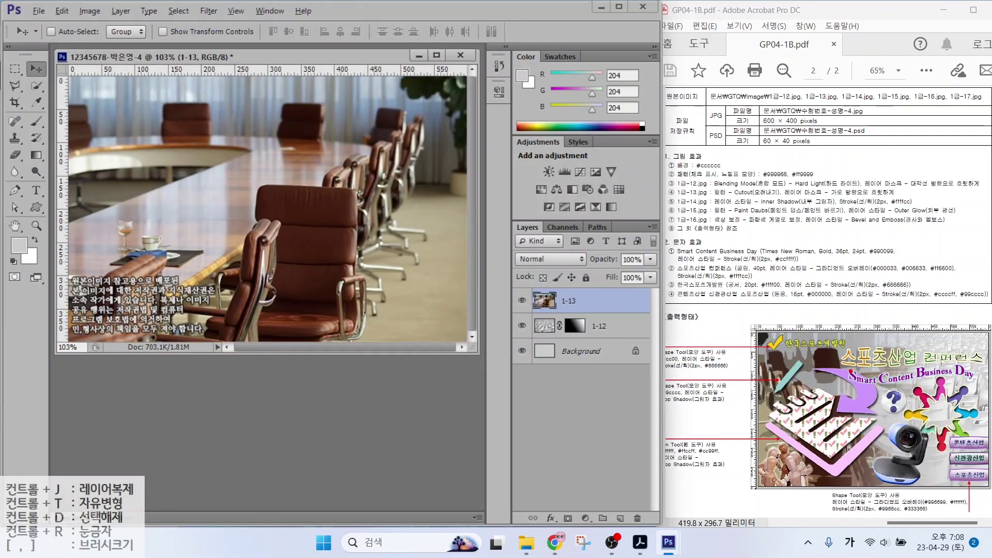
mouse_move(799, 376)
left_mouse_down()
mouse_move(786, 334)
mouse_move(807, 373)
mouse_move(907, 349)
mouse_move(901, 382)
left_mouse_up()
mouse_move(412, 91)
left_mouse_down()
mouse_move(417, 141)
mouse_move(358, 120)
mouse_move(244, 110)
mouse_move(268, 142)
left_mouse_up()
key("Escape")
Flip layer 1-13 horizontally and shift it 44 px left
key("ctrl+t")
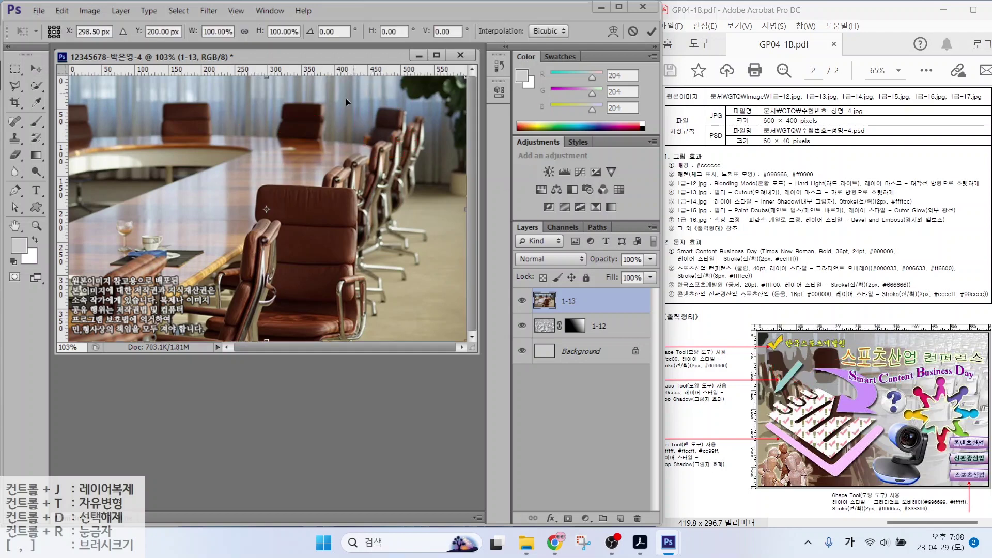
right_click(294, 127)
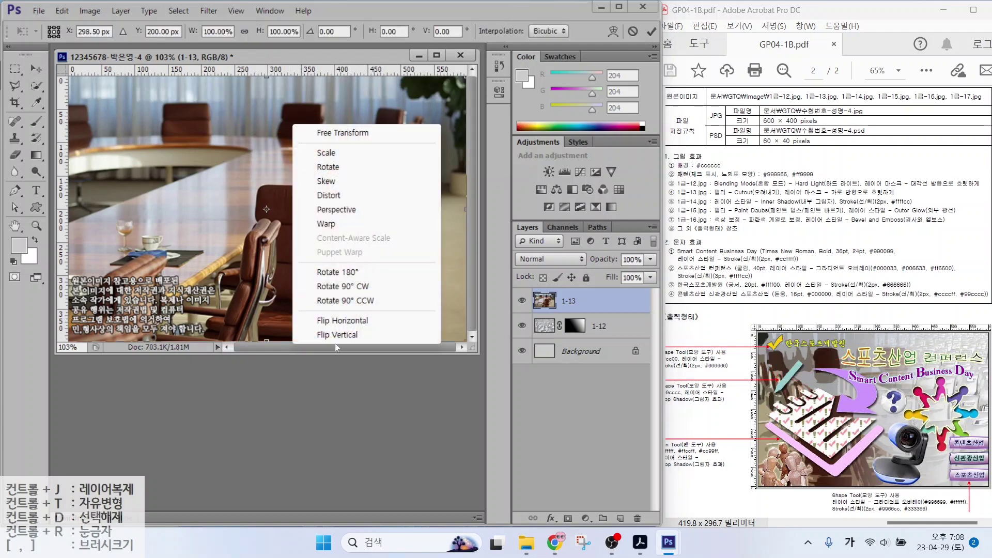
left_click(320, 320)
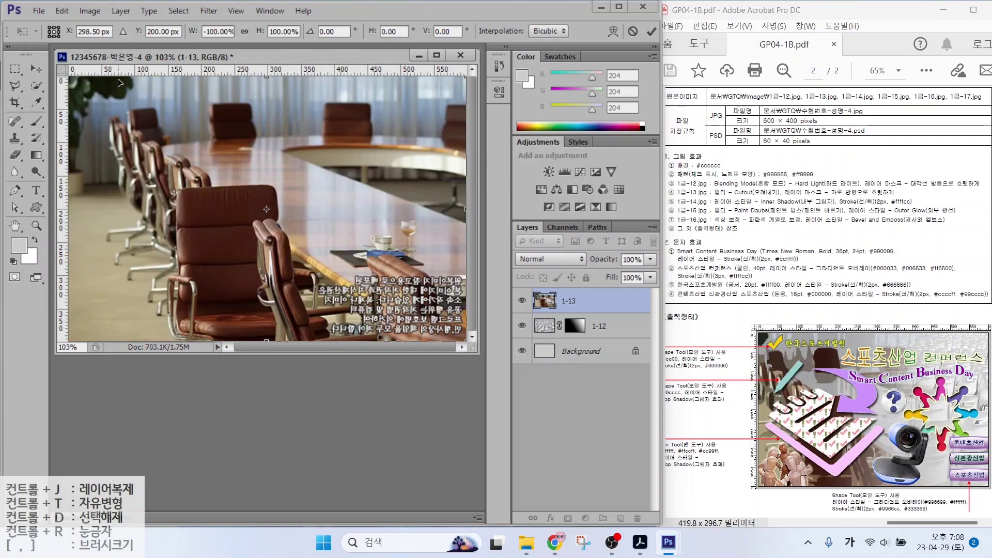
mouse_move(126, 94)
left_mouse_down()
mouse_move(92, 93)
mouse_move(124, 113)
left_mouse_up()
key("Return")
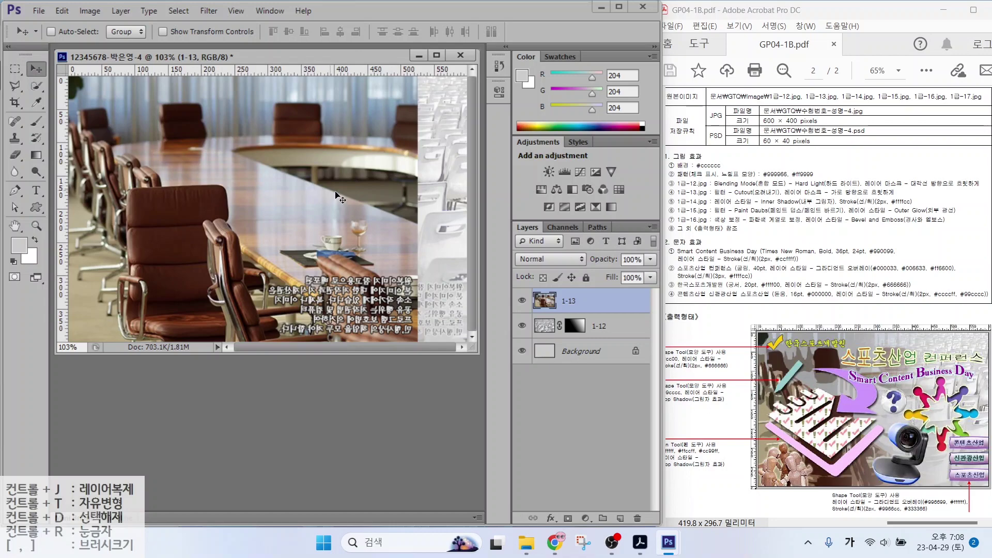
left_click(721, 195)
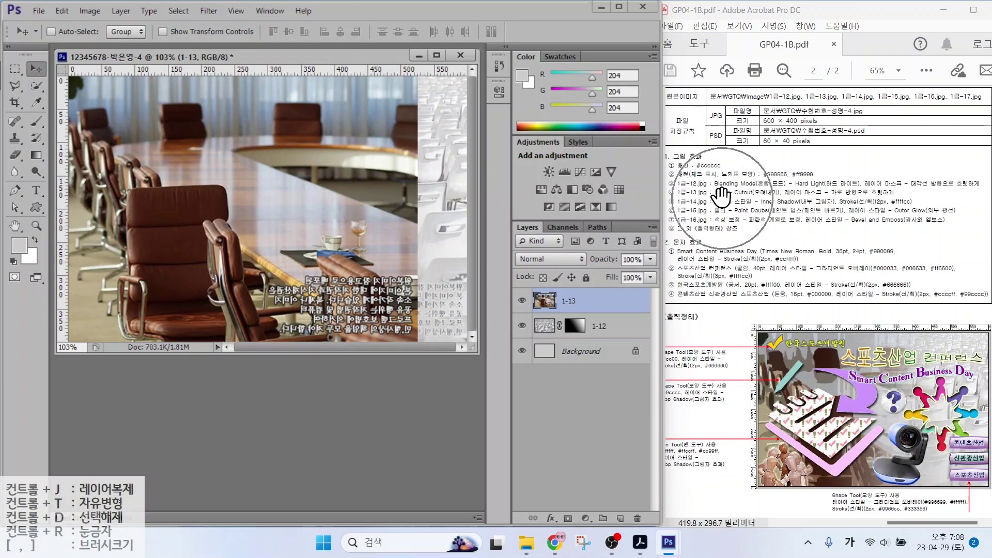
Apply the Cutout filter from the Filter Gallery to layer 1-13
left_click(208, 10)
left_click(230, 61)
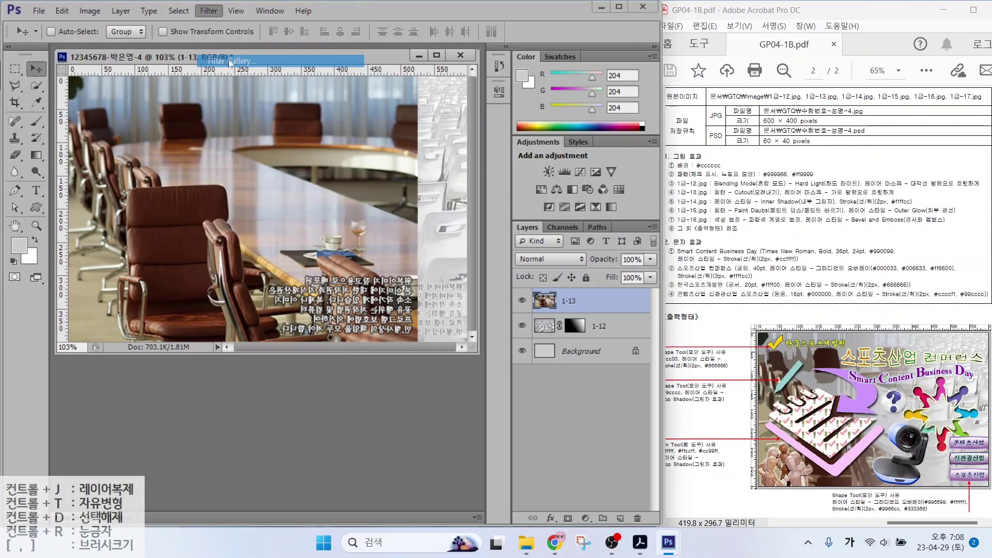
left_click(545, 77)
left_click(755, 44)
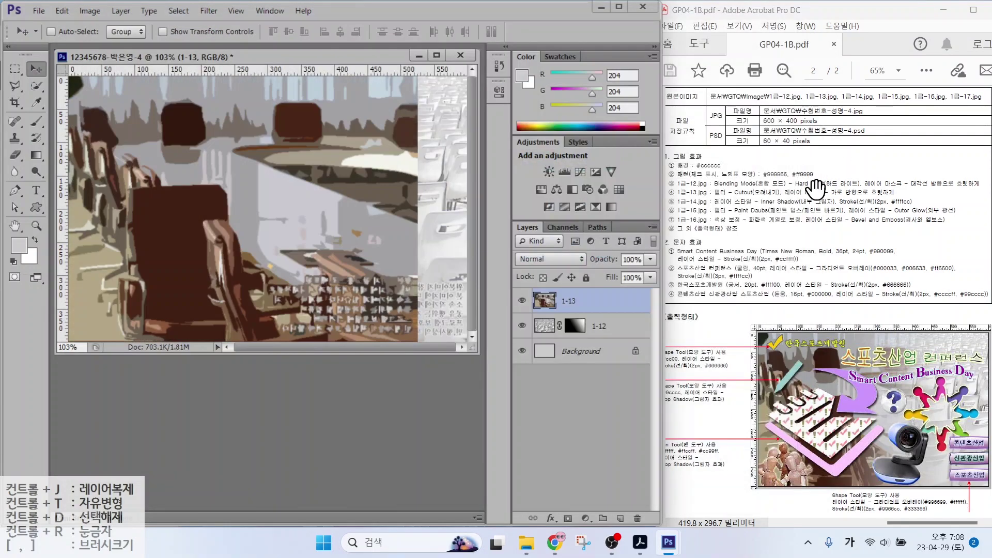
Add a white layer mask to layer 1-13
left_click_drag(770, 200, 917, 199)
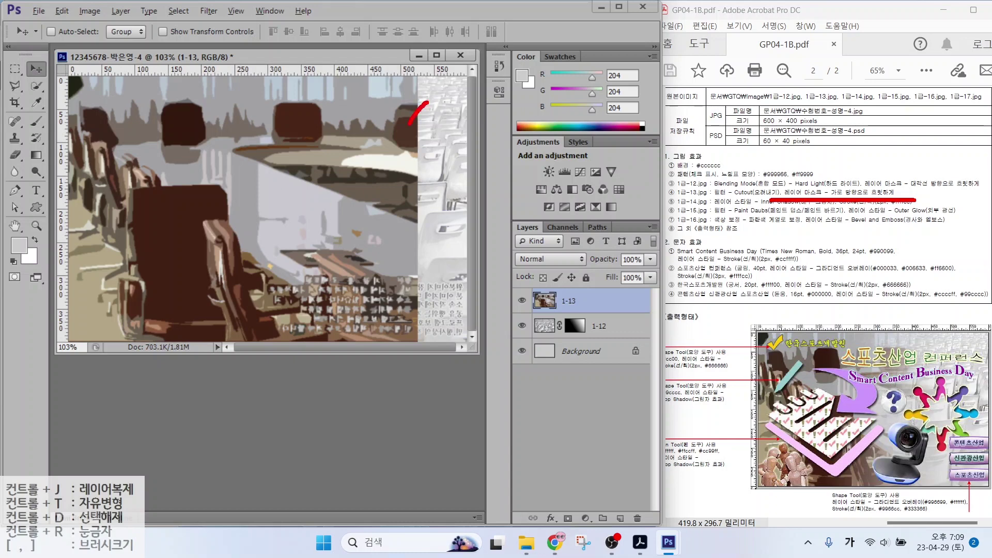
mouse_move(409, 124)
left_mouse_down()
mouse_move(417, 208)
mouse_move(404, 279)
mouse_move(416, 309)
left_mouse_up()
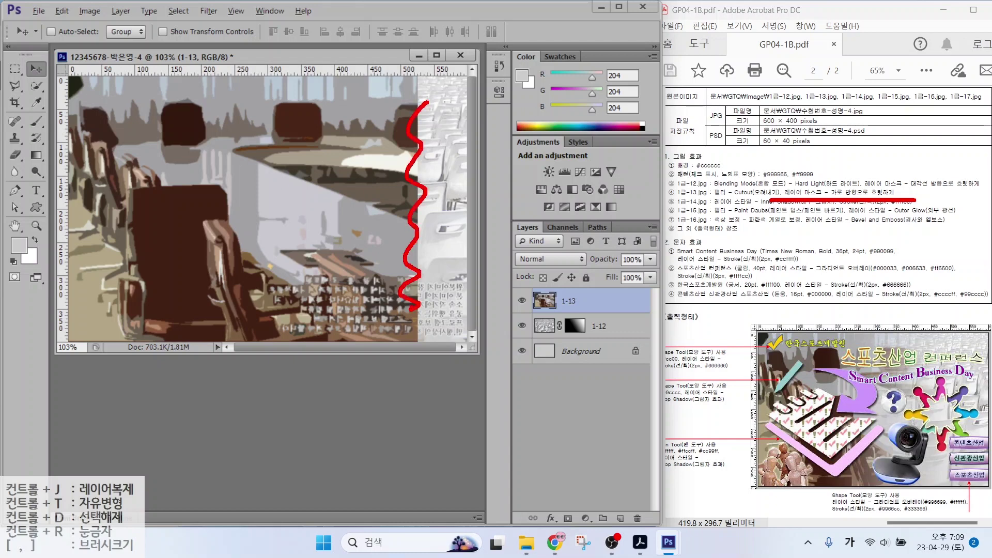
key("Escape")
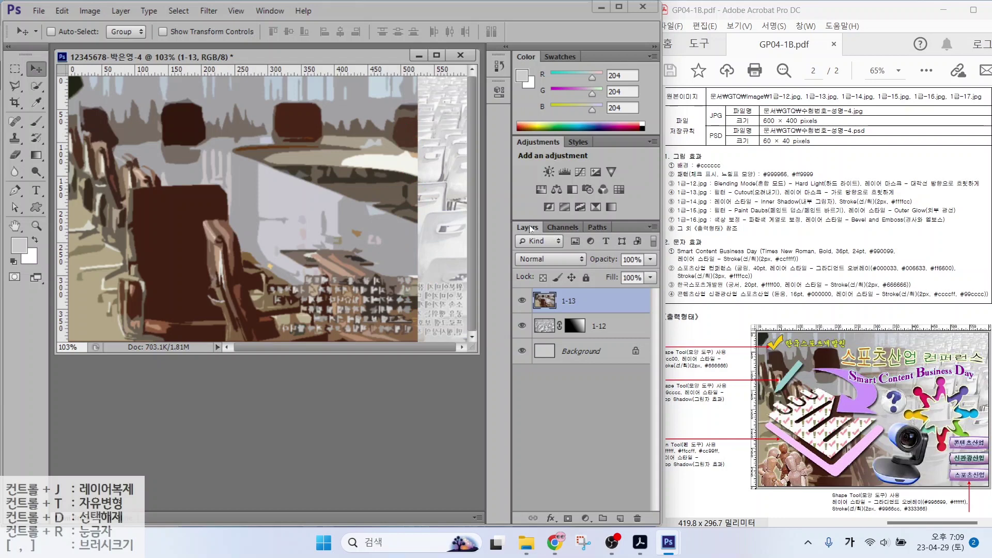
left_click(567, 518)
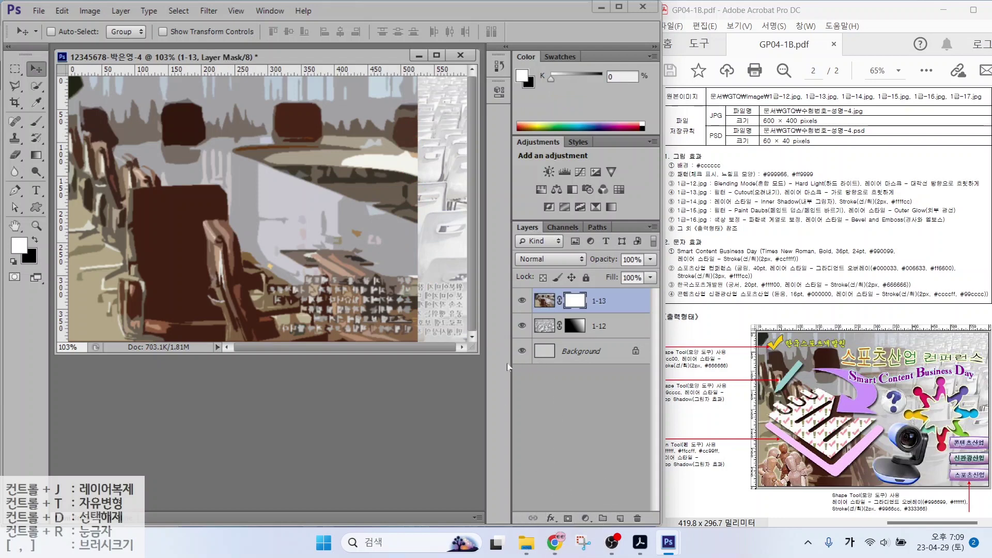
Select the Gradient tool and mark the top-left chair and the photo's right side
left_click(36, 156)
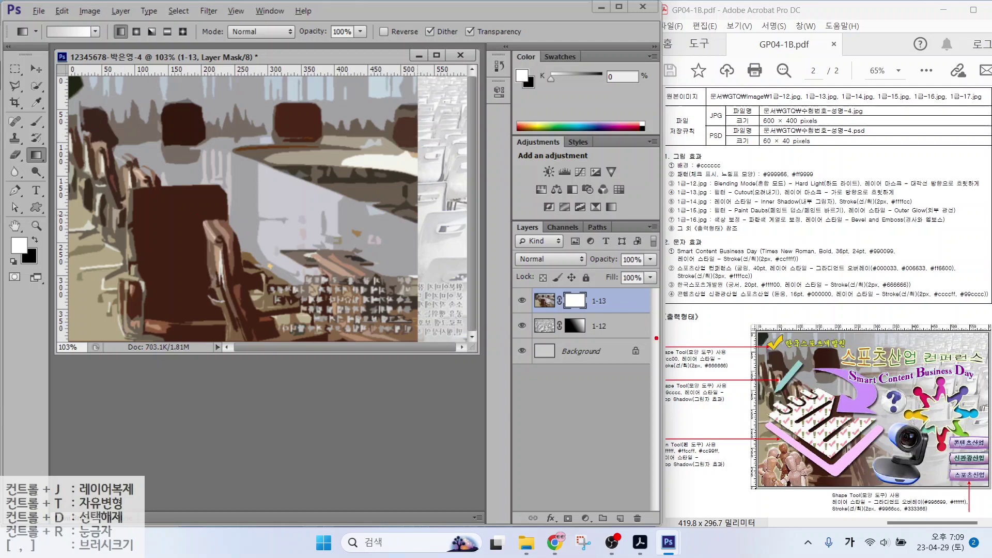
mouse_move(184, 241)
left_mouse_down()
mouse_move(197, 106)
mouse_move(209, 226)
left_mouse_up()
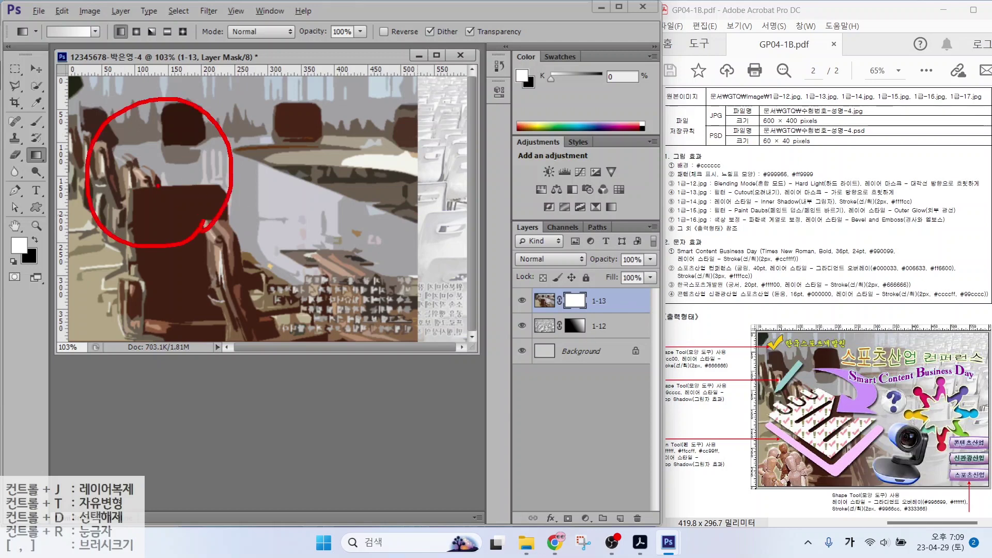
mouse_move(130, 153)
left_mouse_down()
mouse_move(172, 150)
mouse_move(148, 181)
mouse_move(182, 203)
left_mouse_up()
left_click_drag(187, 179, 182, 207)
left_click_drag(151, 206, 190, 224)
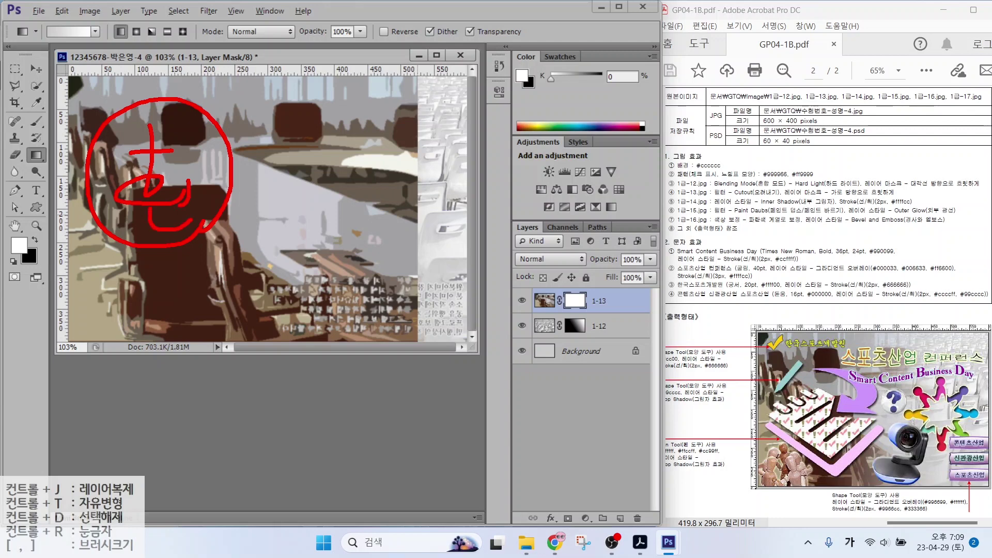
left_click_drag(429, 149, 398, 183)
left_click_drag(394, 143, 423, 176)
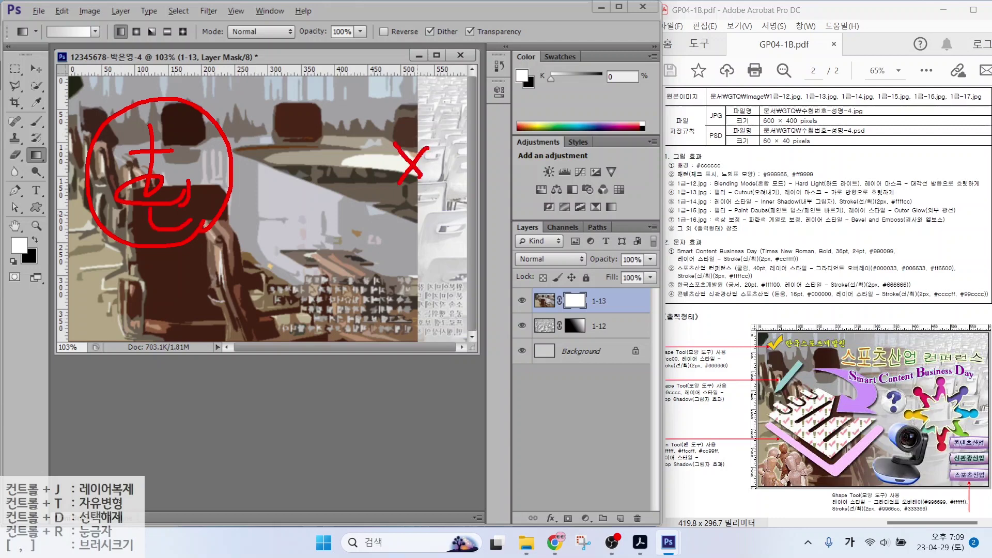
left_click_drag(365, 205, 432, 245)
mouse_move(406, 238)
left_mouse_down()
mouse_move(406, 258)
mouse_move(438, 259)
left_mouse_up()
left_click_drag(424, 227, 437, 257)
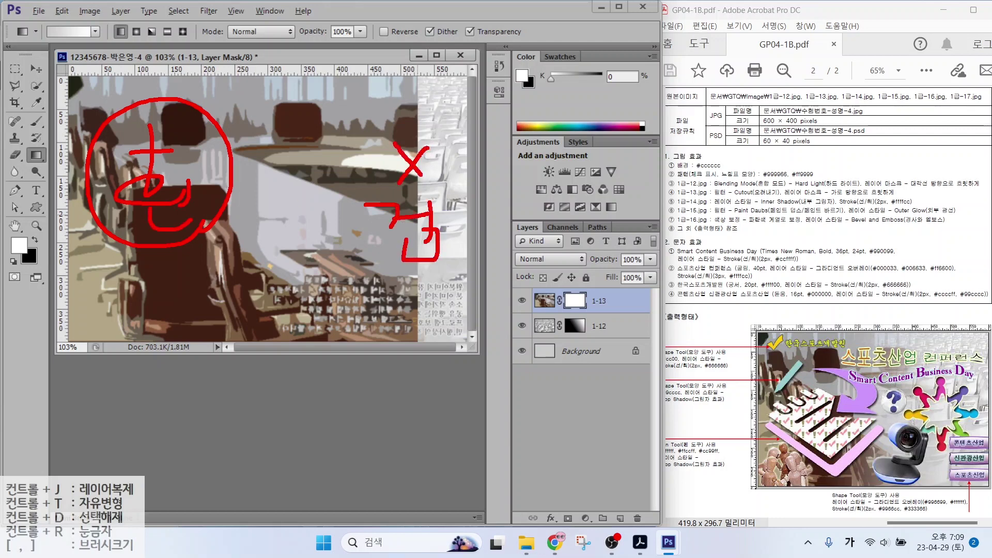
left_click_drag(385, 230, 423, 230)
Mark the toolbox and options bar on screen, then clear the annotations
left_click_drag(51, 165, 23, 162)
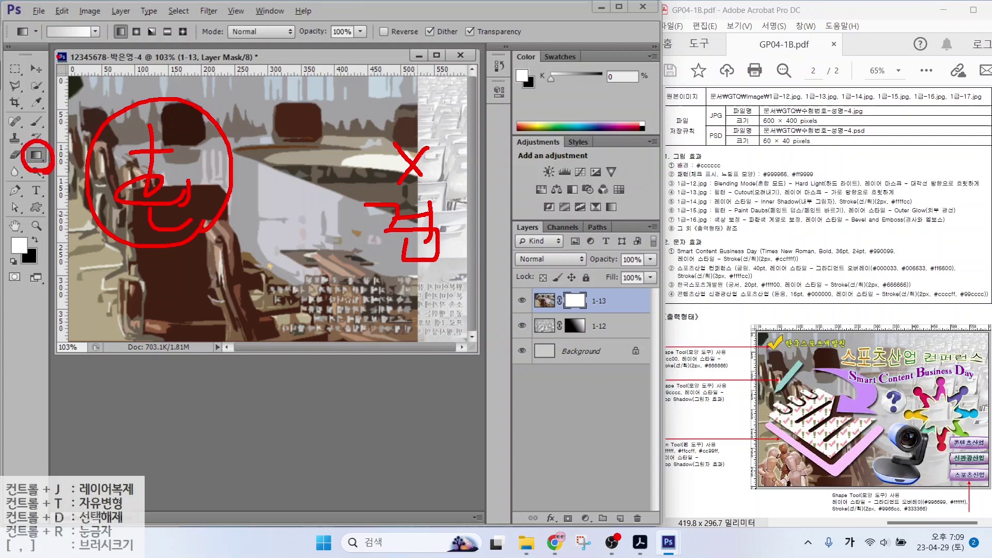
mouse_move(24, 77)
left_mouse_down()
mouse_move(50, 46)
mouse_move(47, 65)
left_mouse_up()
left_click_drag(93, 38, 126, 67)
left_click_drag(94, 51, 93, 38)
left_click_drag(93, 38, 107, 40)
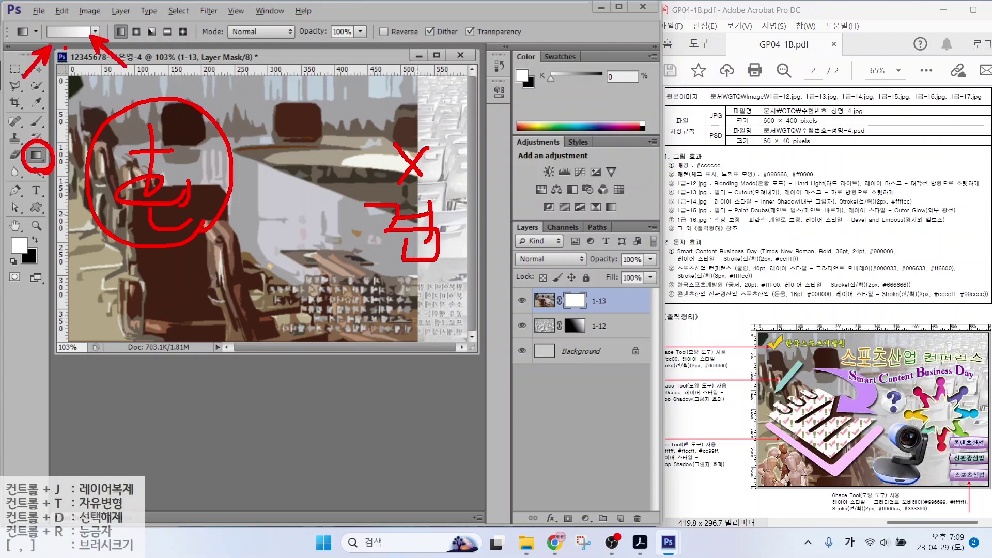
key("Escape")
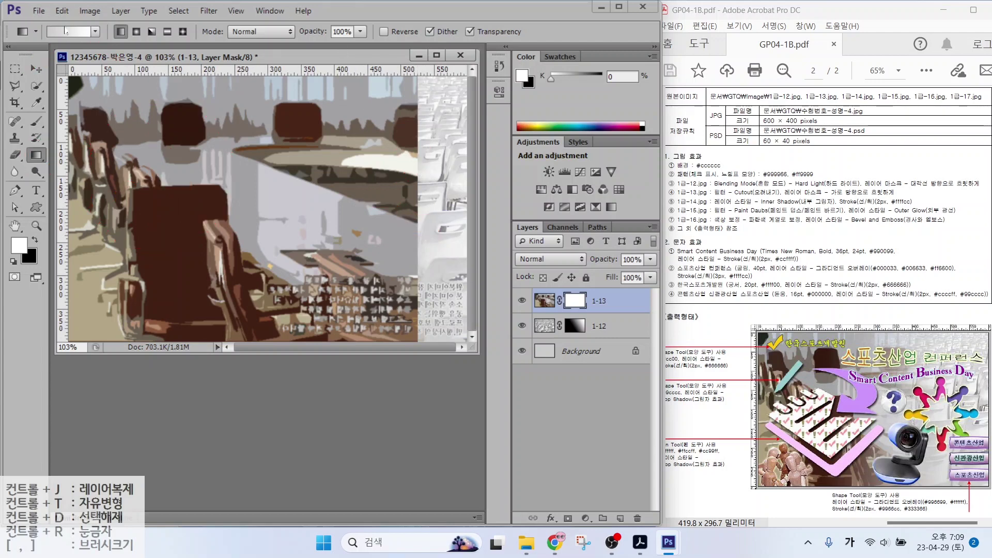
Drag a Black, White gradient leftward across the 1-13 mask, fading its bright right side
left_click(64, 32)
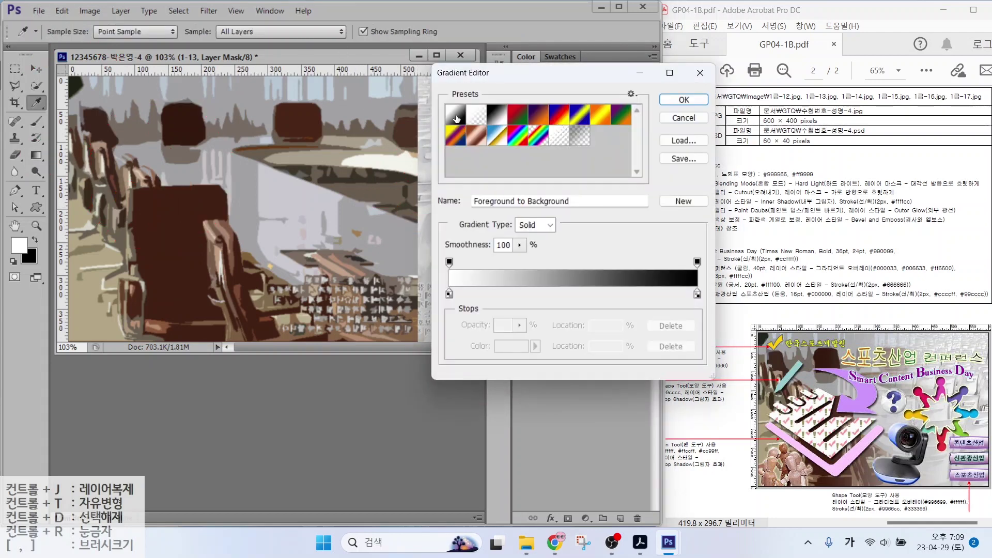
left_click(499, 120)
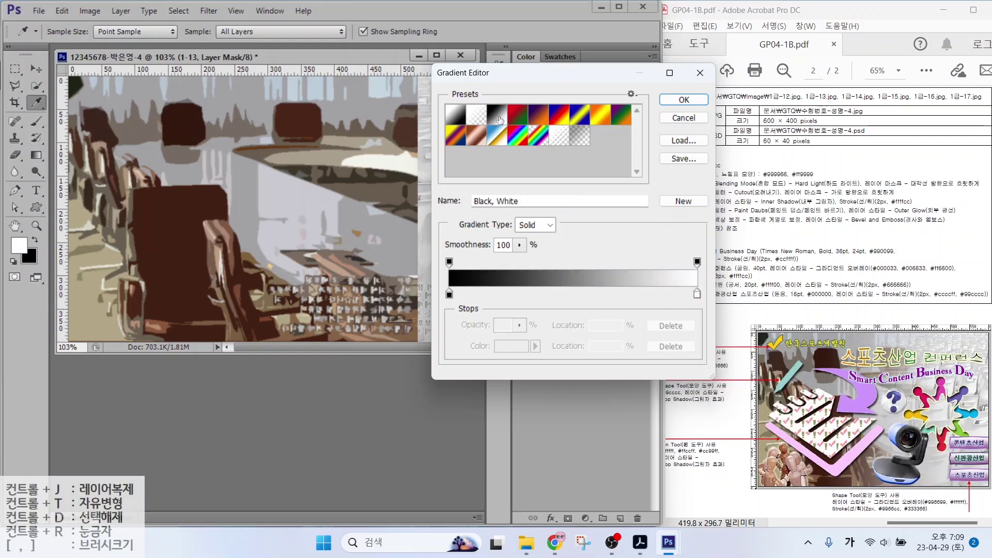
left_click(683, 100)
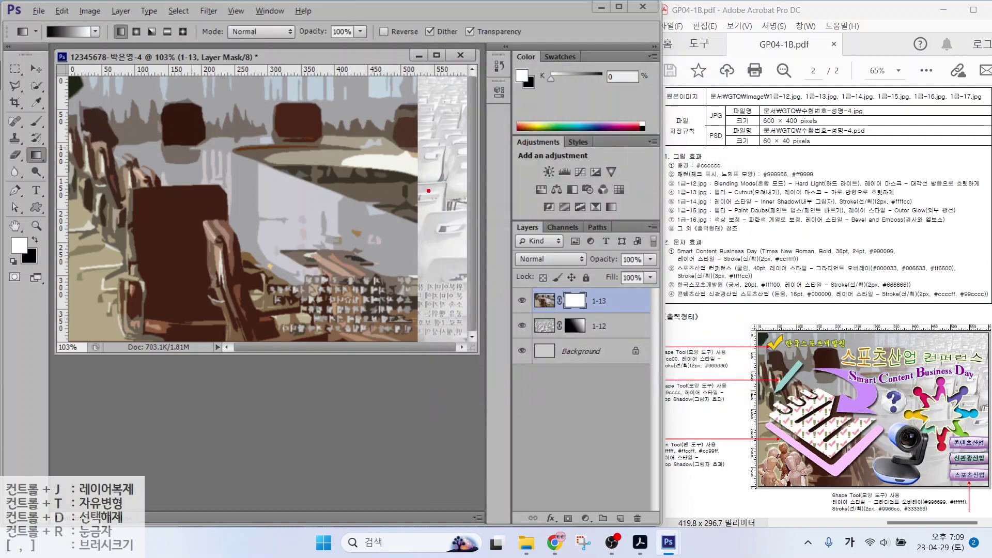
left_click_drag(428, 191, 427, 196)
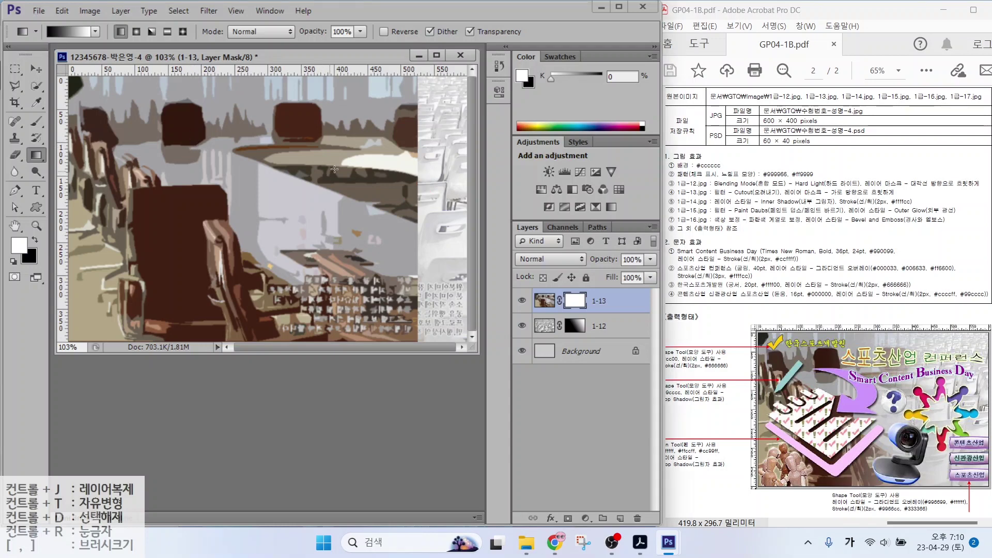
left_click_drag(404, 172, 282, 178)
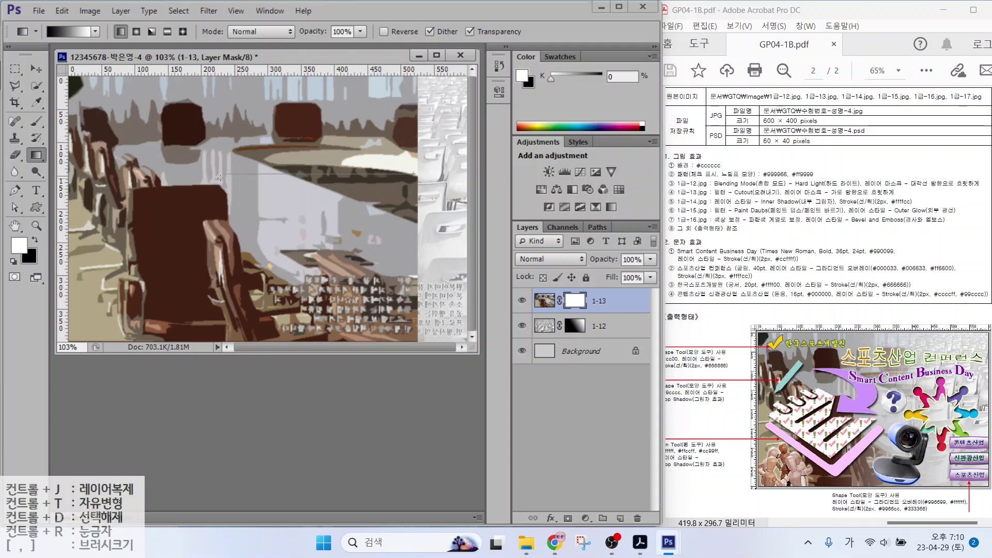
left_click_drag(179, 176, 180, 176)
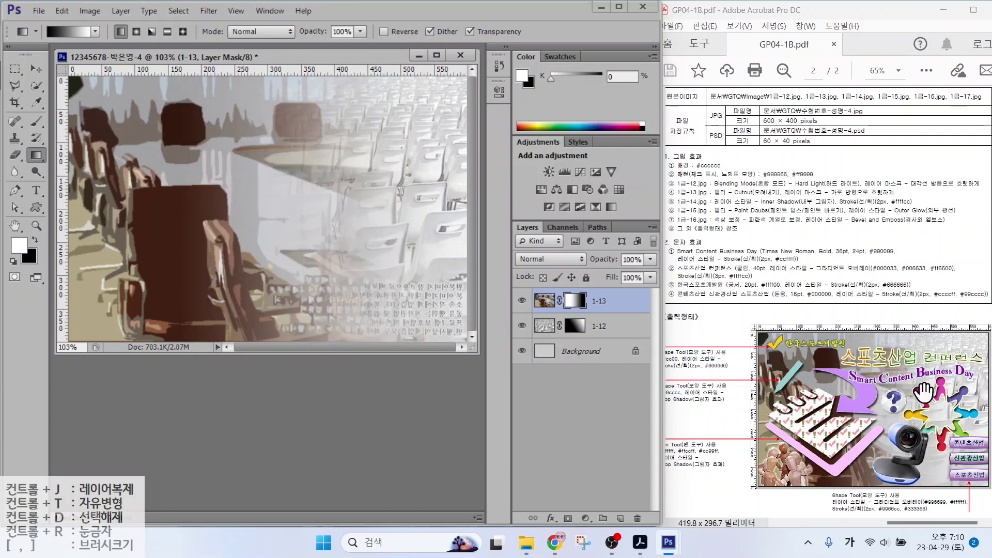
key("ctrl")
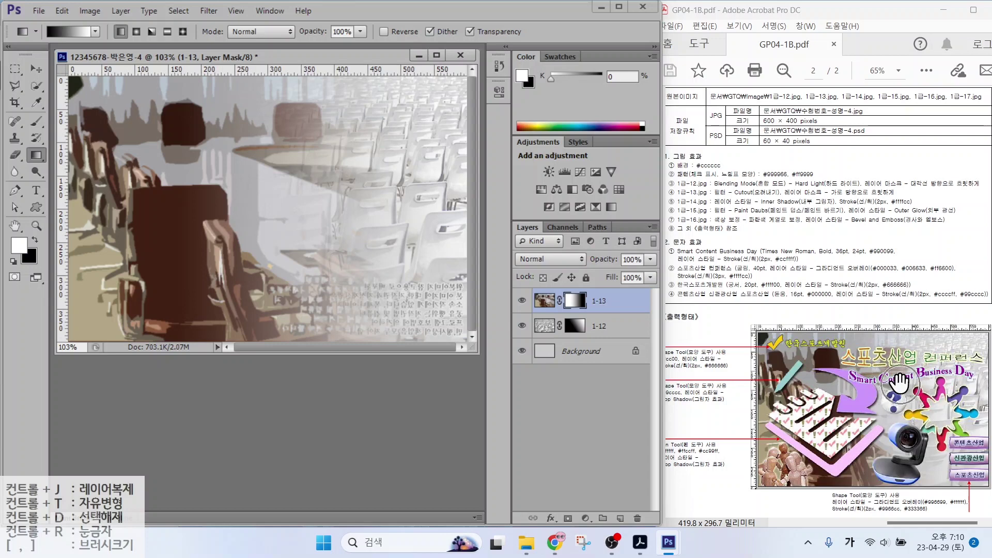
Open 1급-14.jpg and reposition its window
double_click(293, 408)
scroll(367, 364, "down", 3)
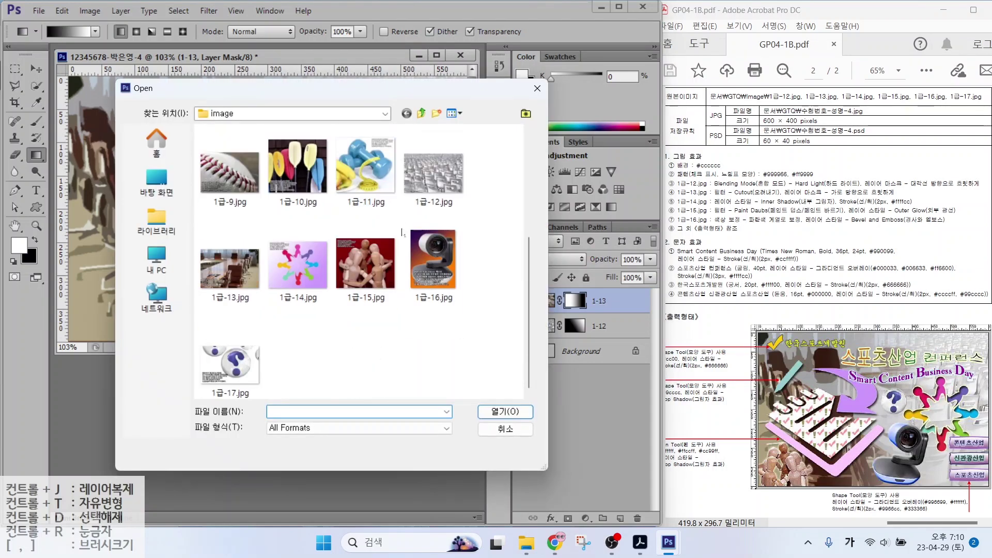
double_click(298, 264)
left_click_drag(138, 71, 184, 112)
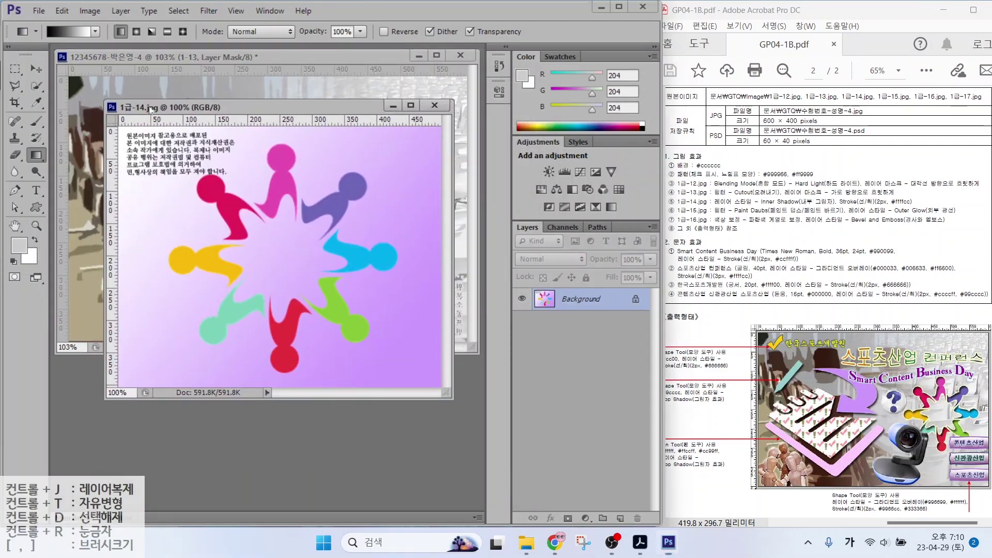
Quick-select the crimson, magenta and remaining coloured figures
key("w")
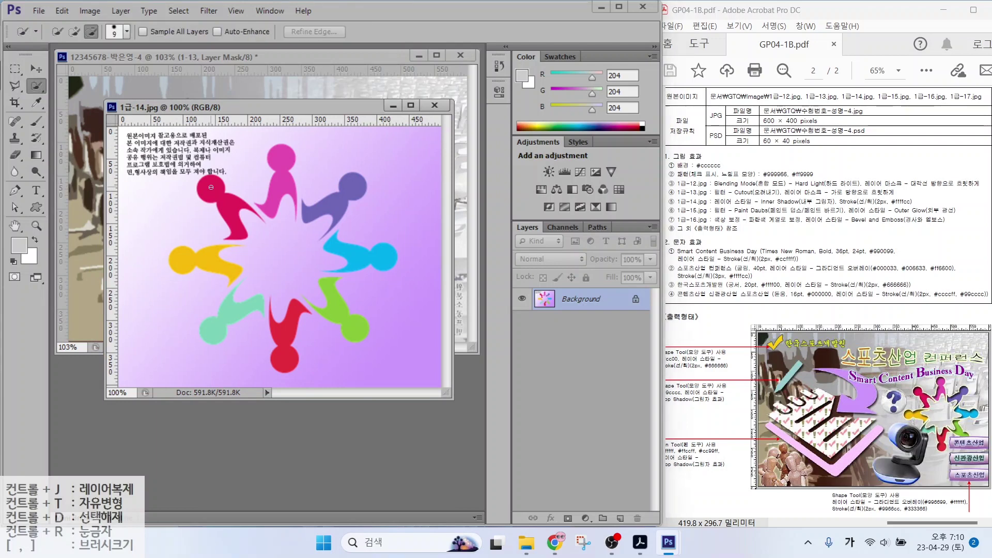
left_click_drag(213, 189, 235, 223)
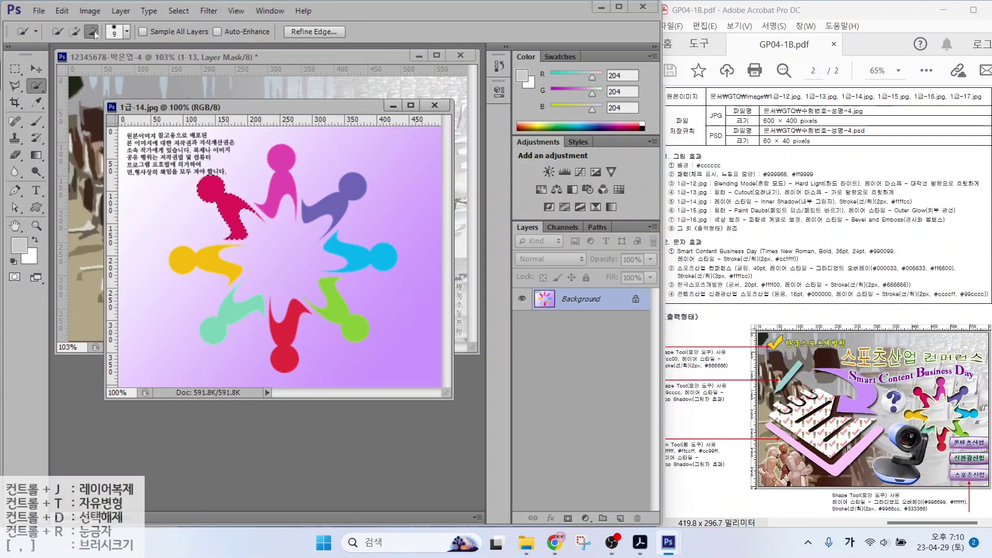
left_click_drag(280, 174, 281, 156)
mouse_move(328, 188)
left_mouse_down()
mouse_move(377, 262)
mouse_move(354, 328)
mouse_move(280, 347)
mouse_move(216, 328)
mouse_move(226, 309)
mouse_move(204, 261)
left_mouse_up()
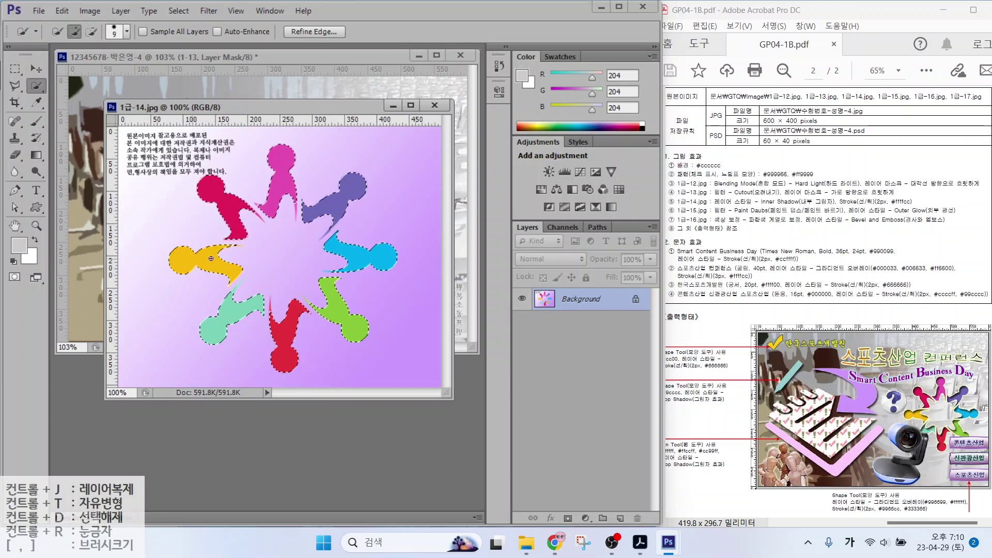
Move the selected figures into the composite as a layer named 1-14
left_click(36, 69)
left_click_drag(282, 155, 90, 163)
double_click(571, 301)
type("1-14")
key("Return")
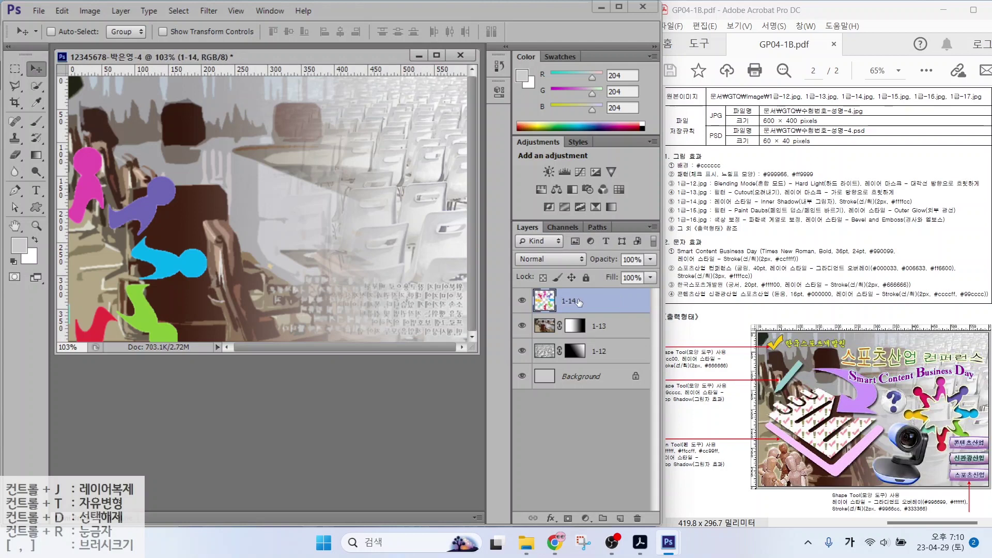
Scale the figures to about 61%, place them right of centre, and rotate slightly
key("ctrl+t")
left_click_drag(183, 168, 327, 183)
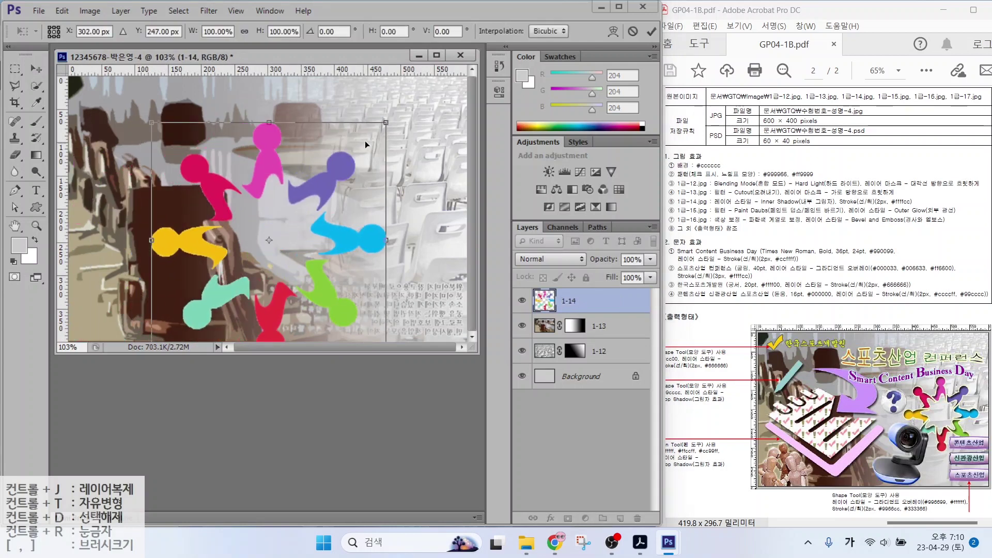
left_click_drag(385, 123, 269, 239)
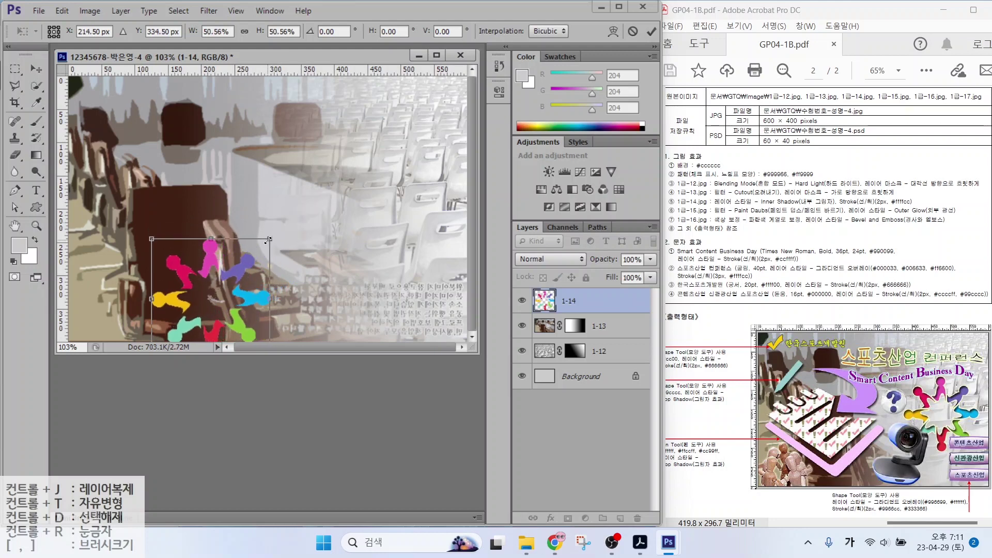
left_click_drag(235, 270, 422, 199)
left_click_drag(334, 168, 310, 145)
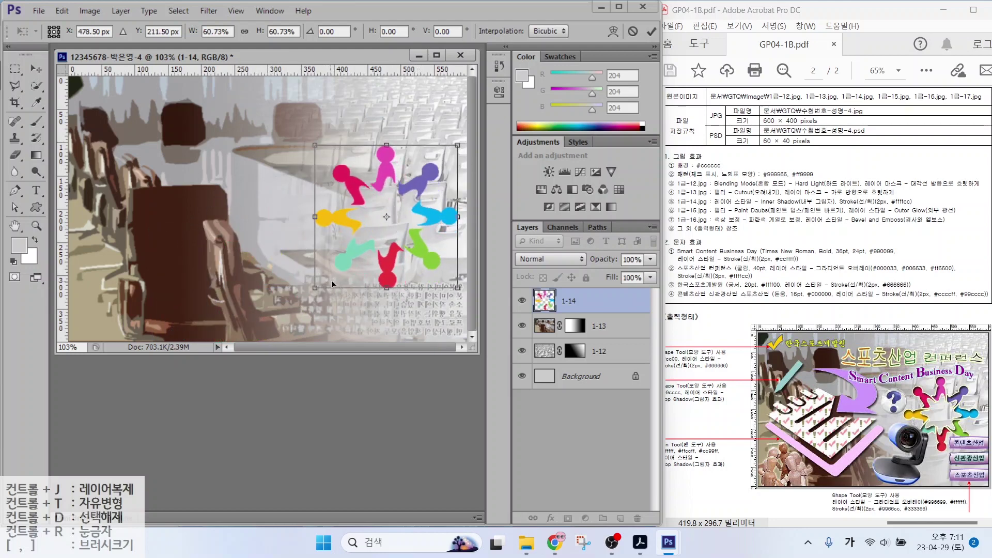
left_click_drag(317, 288, 326, 272)
key("Return")
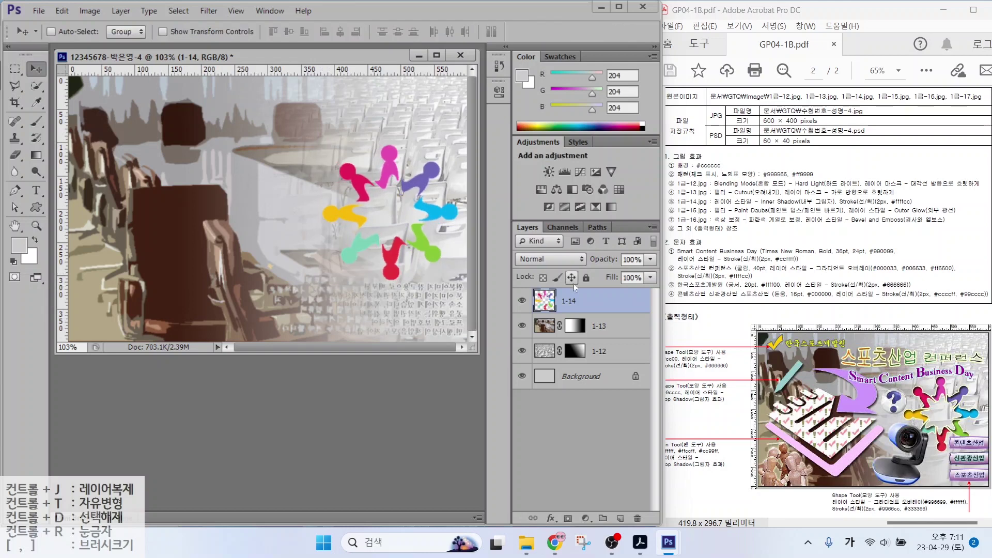
Give layer 1-14 an Inner Shadow and a 2 px ffffcc Stroke, then open 1급-15.jpg
left_click(550, 518)
left_click(583, 406)
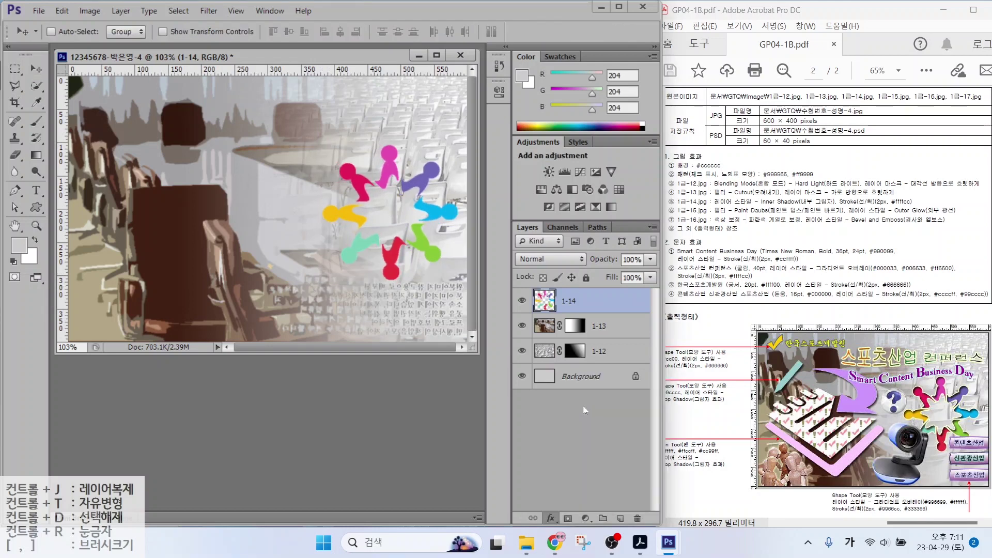
left_click(325, 277)
double_click(563, 228)
type("2")
left_click(455, 317)
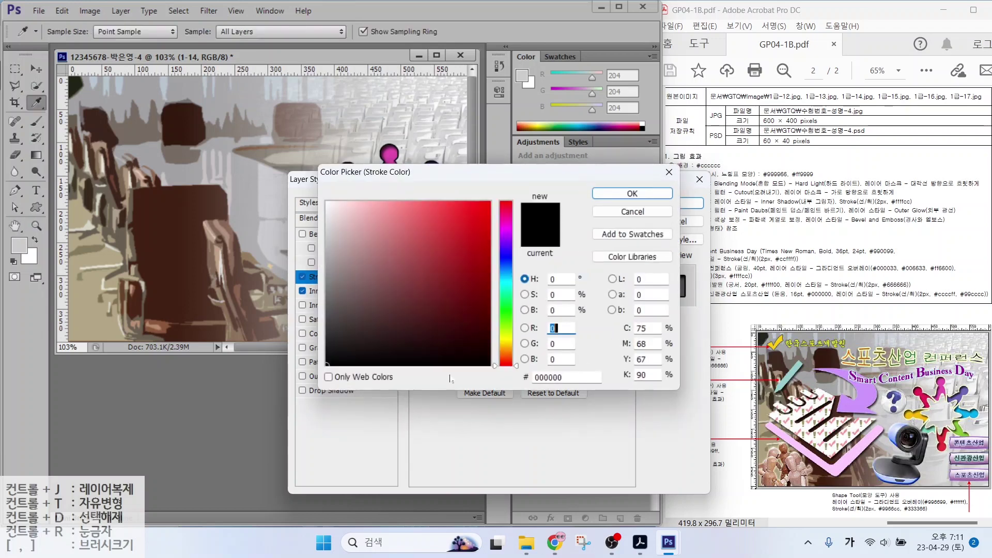
type("ffffcc")
key("Return")
key("Return")
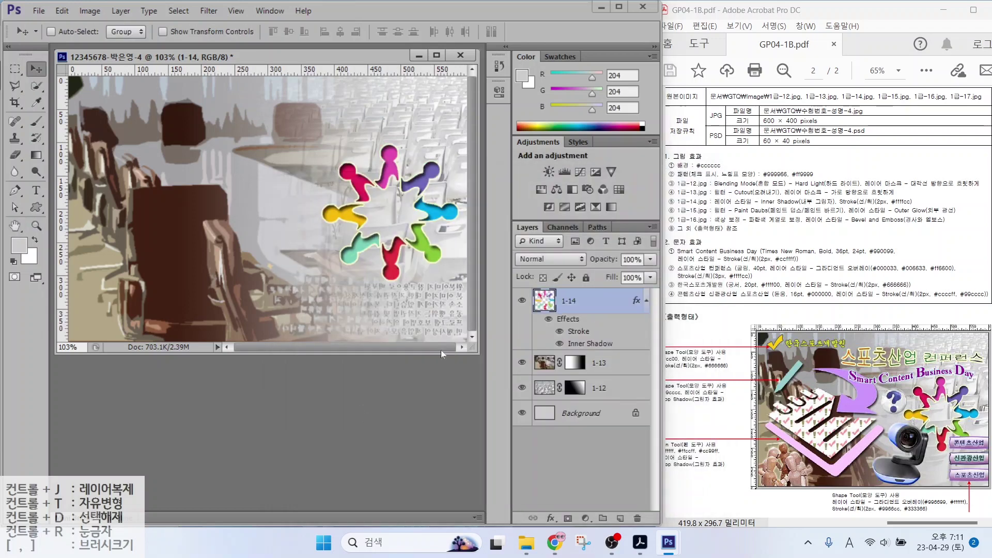
key("ctrl+o")
double_click(365, 263)
Select the wooden mannequin figures, removing the red gap and adding the arm between them
key("w")
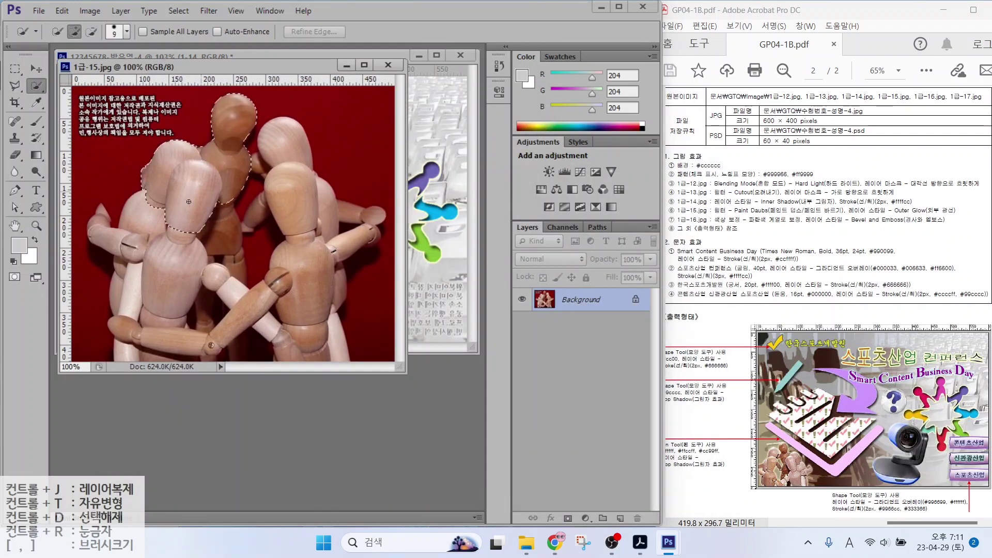
mouse_move(217, 155)
left_mouse_down()
mouse_move(101, 228)
mouse_move(129, 279)
mouse_move(227, 310)
mouse_move(279, 155)
mouse_move(369, 241)
left_mouse_up()
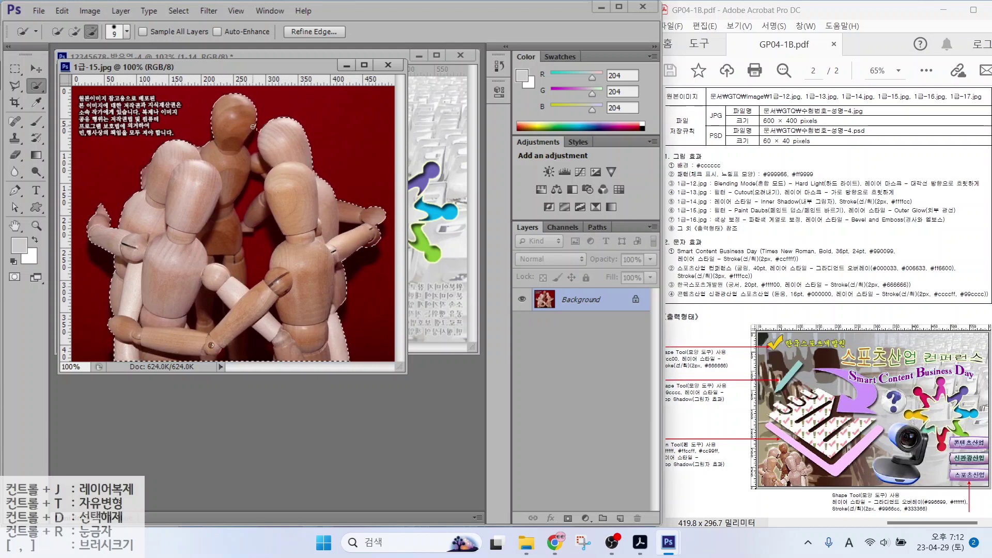
key("alt")
mouse_move(259, 208)
left_mouse_down()
mouse_move(269, 248)
mouse_move(254, 338)
mouse_move(247, 348)
mouse_move(211, 318)
left_mouse_up()
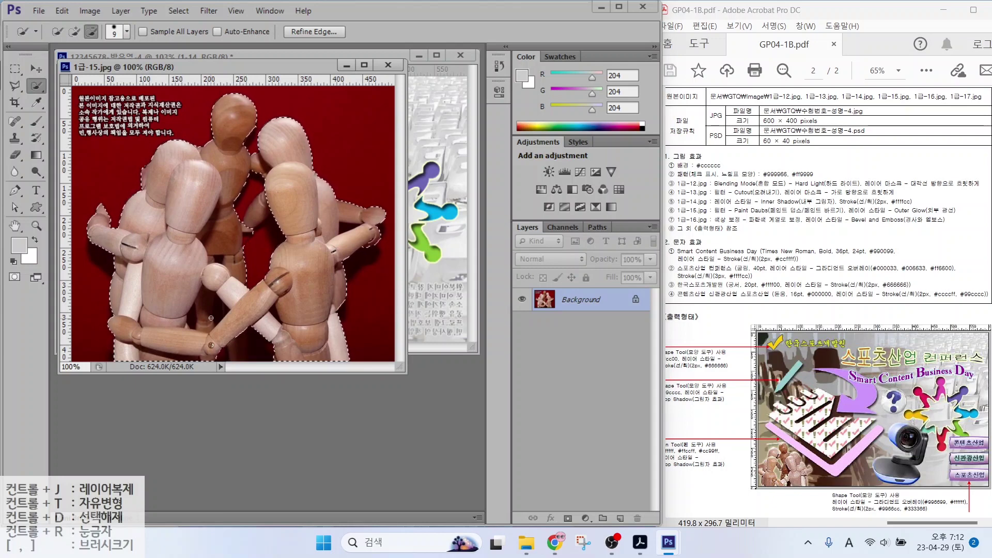
left_click(14, 87)
mouse_move(259, 193)
left_mouse_down()
mouse_move(244, 234)
mouse_move(271, 219)
mouse_move(273, 193)
left_mouse_up()
left_click(271, 191)
Copy the mannequins into the composite document and name the new layer 1-15
left_click_drag(243, 66, 277, 131)
key("v")
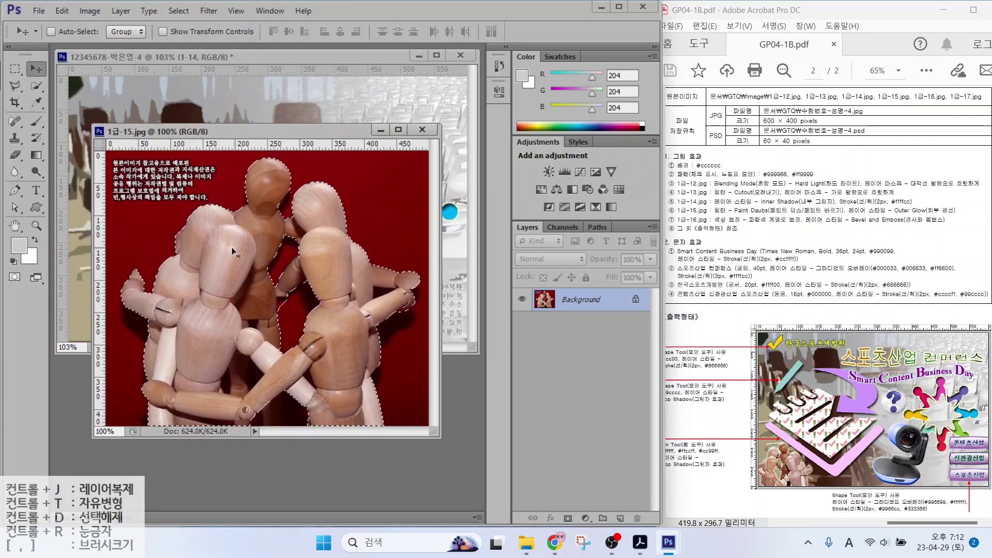
left_click_drag(231, 247, 193, 103)
key("ctrl+Tab")
key("ctrl+w")
double_click(574, 301)
type("1-15")
key("Return")
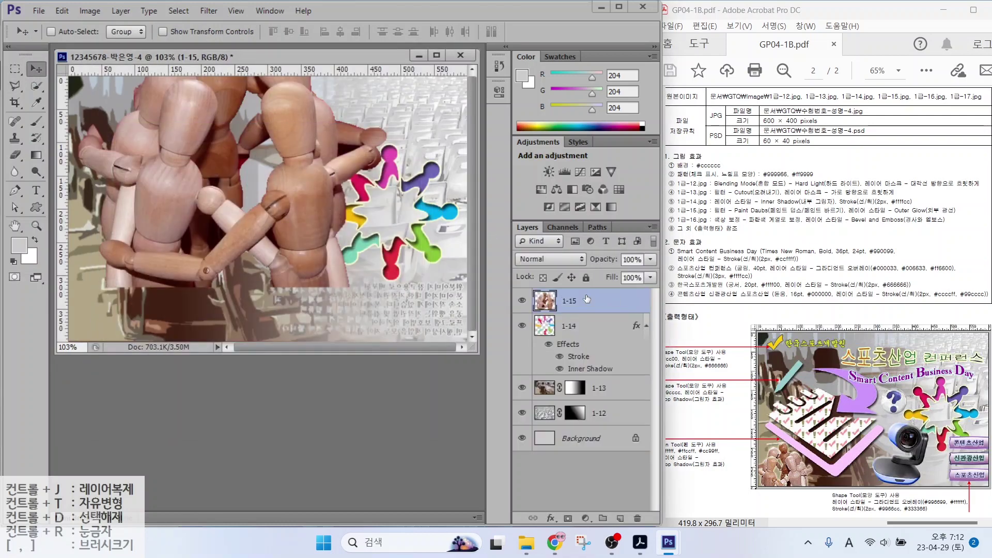
Flip the mannequins horizontally and shrink them to about 31% in the bottom-left corner
key("ctrl+t")
left_click_drag(389, 278, 235, 153)
left_click_drag(148, 142, 117, 296)
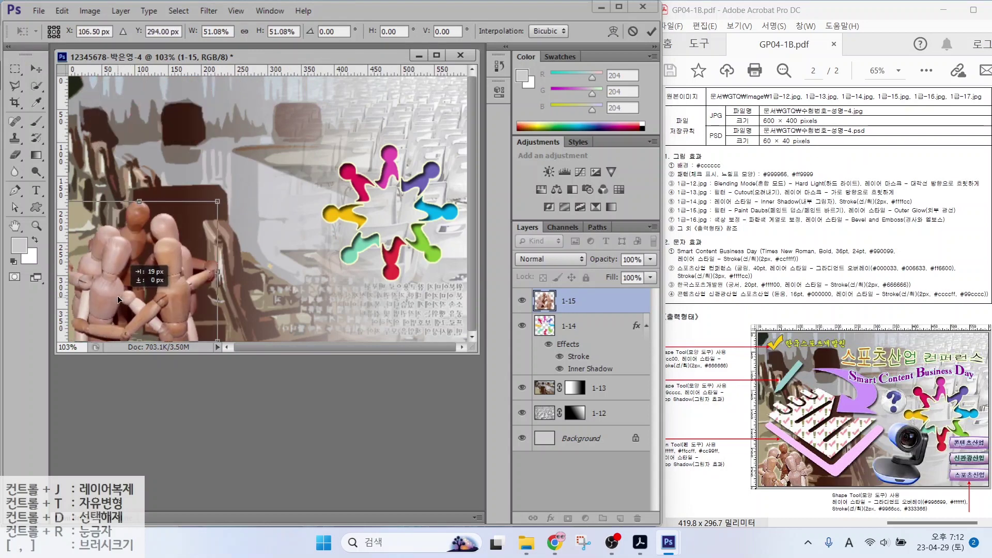
right_click(168, 280)
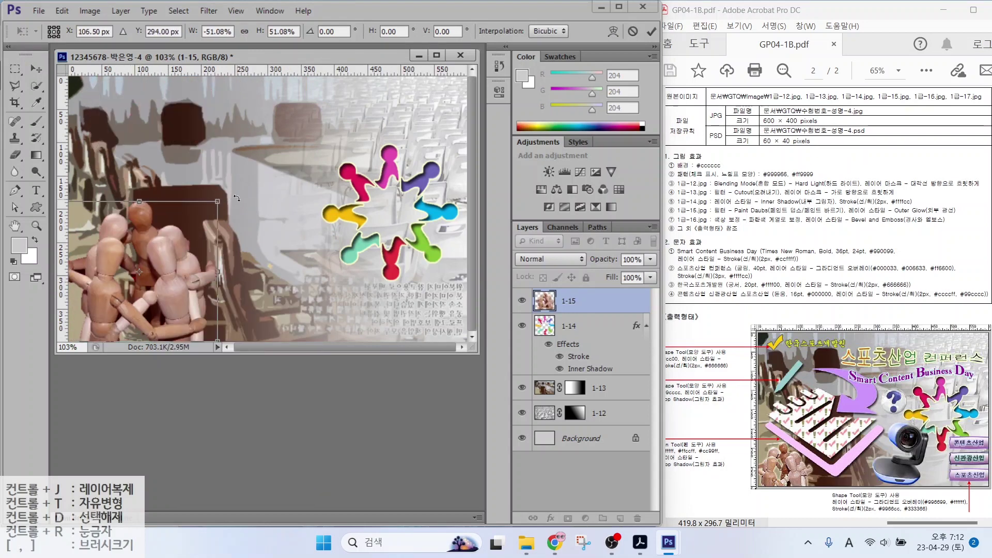
left_click_drag(217, 201, 165, 269)
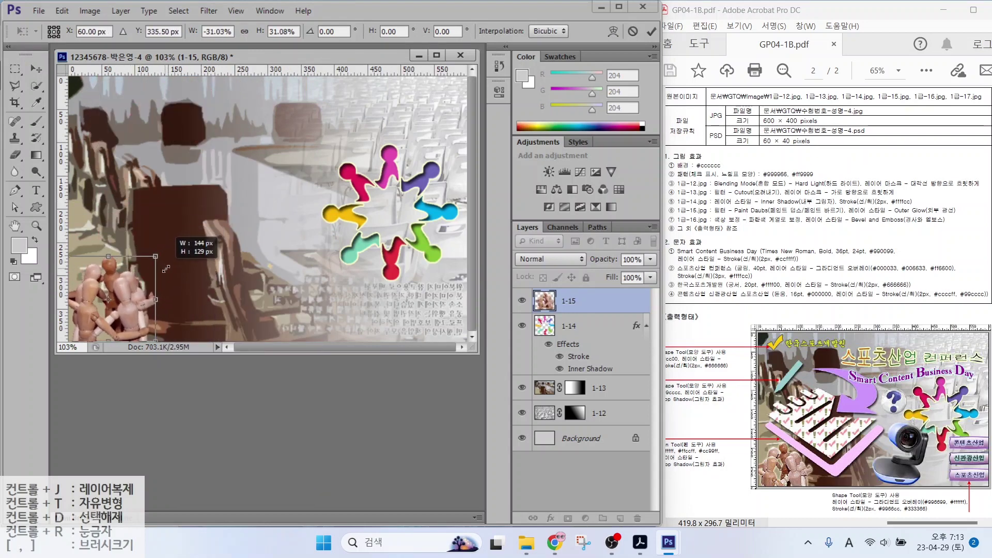
key("Return")
Add an Outer Glow layer effect to layer 1-15
left_click(552, 517)
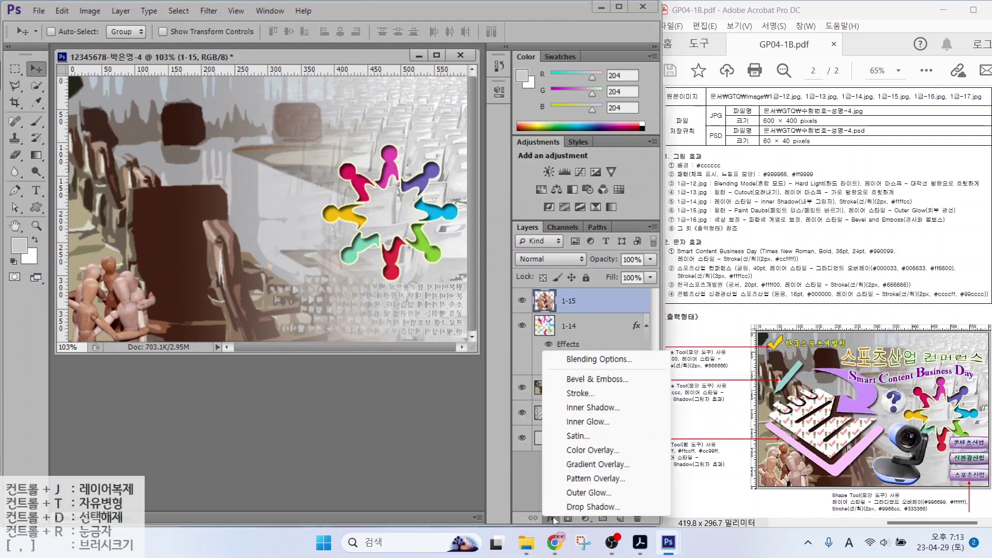
left_click(570, 494)
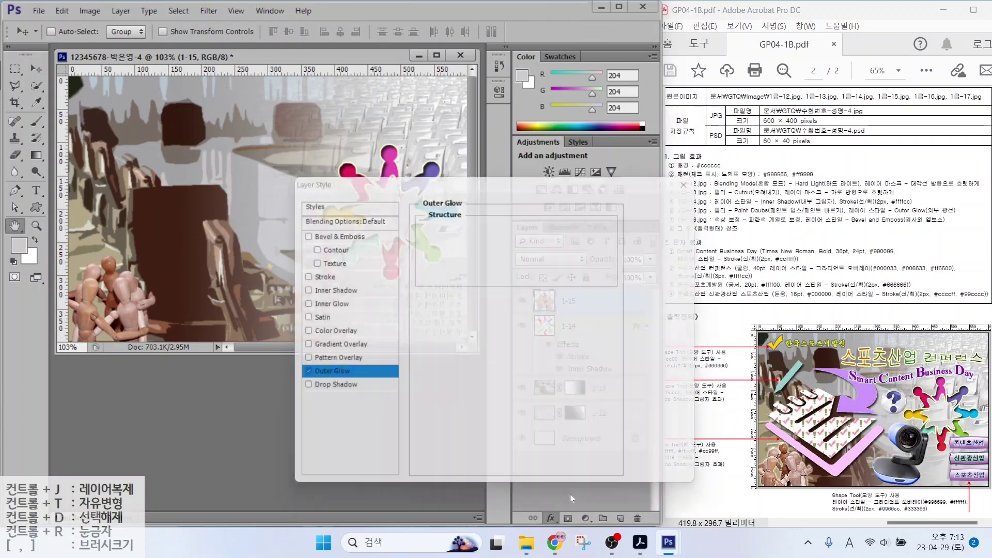
left_click(684, 205)
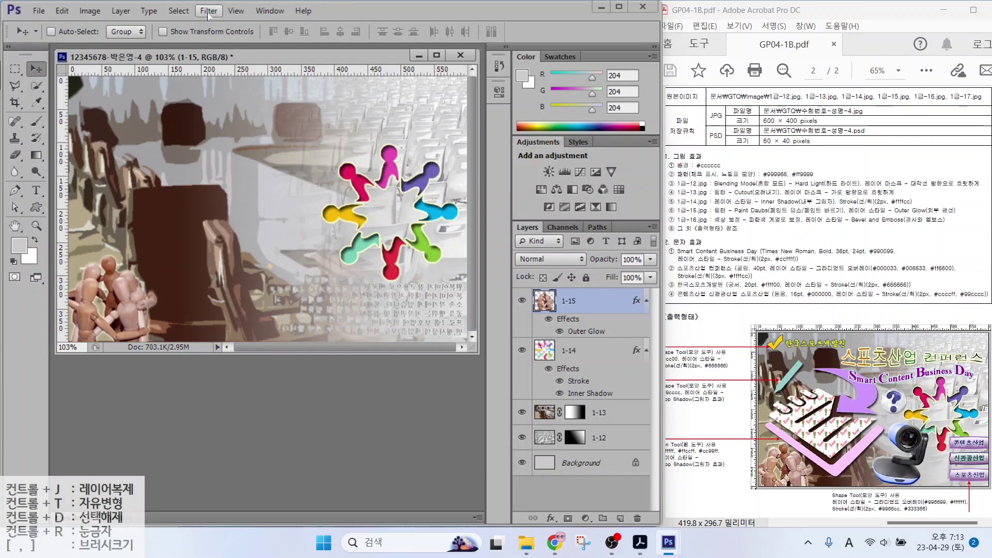
Apply the Paint Daubs filter from the Filter Gallery to the mannequins
left_click(208, 11)
left_click(222, 60)
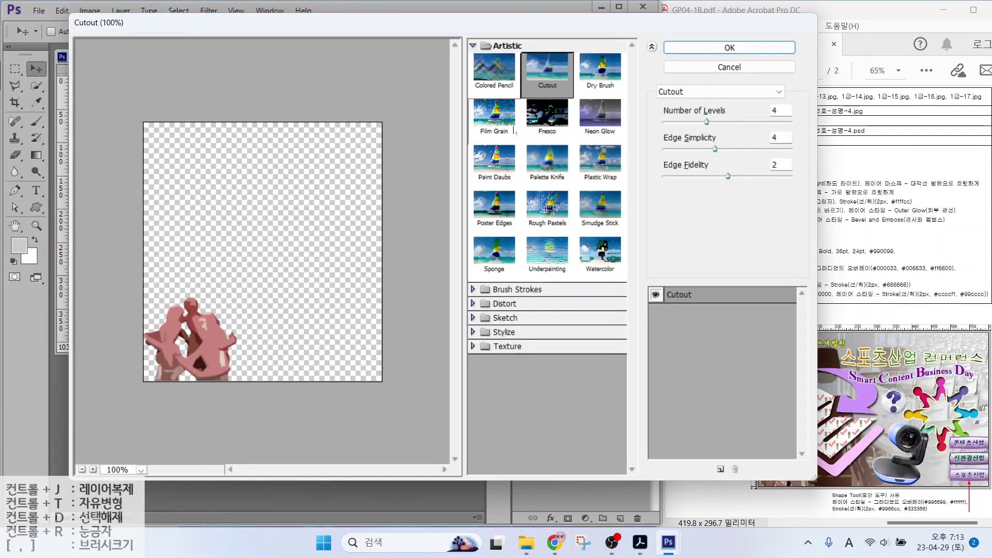
left_click(494, 160)
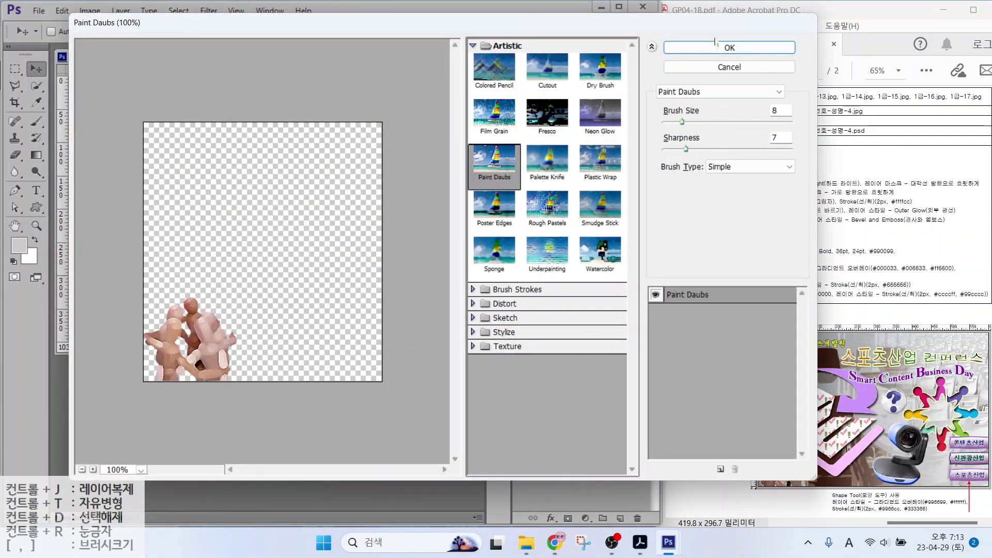
key("Return")
Open 1급-16.jpg and quick-select the webcam with its base, trimming out the stray text
key("ctrl+o")
scroll(405, 336, "down", 2)
double_click(434, 274)
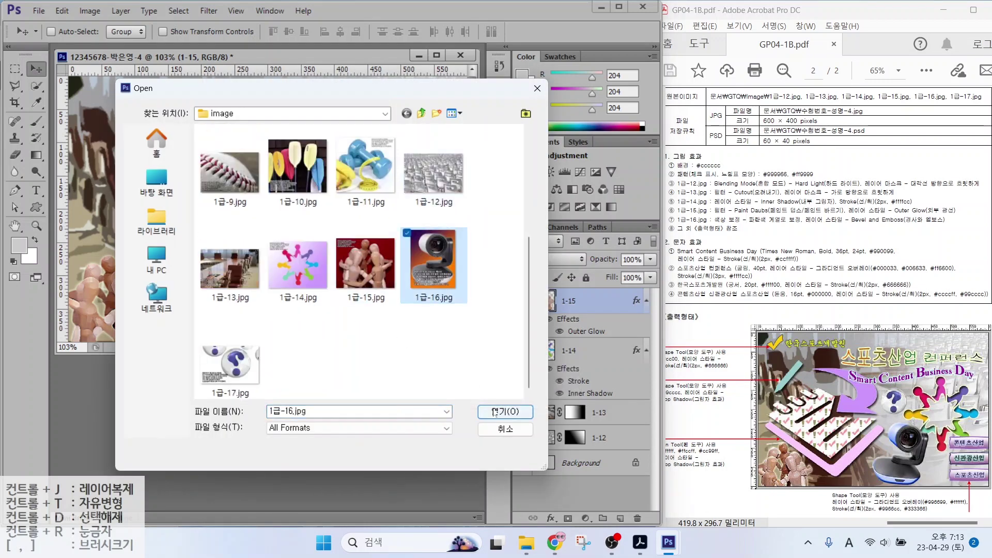
key("w")
mouse_move(171, 111)
left_mouse_down()
mouse_move(227, 211)
mouse_move(150, 241)
mouse_move(90, 279)
mouse_move(222, 289)
mouse_move(127, 314)
mouse_move(156, 284)
mouse_move(124, 310)
mouse_move(217, 290)
mouse_move(103, 279)
left_mouse_up()
key("]")
key("]")
key("]")
key("]")
key("]")
key("]")
key("]")
key("]")
key("]")
key("[")
key("[")
key("[")
key("[")
key("[")
key("[")
key("[")
key("[")
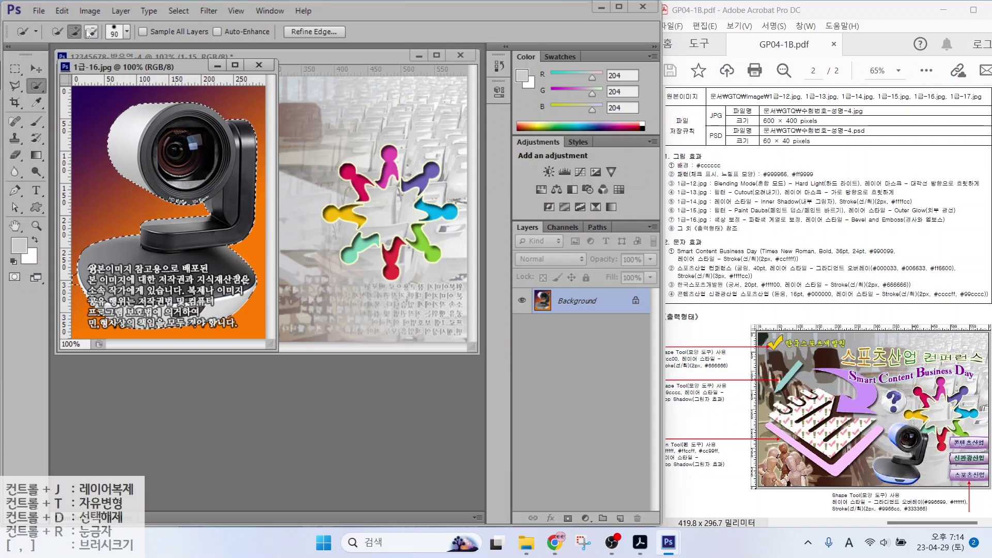
left_click(72, 278, "alt")
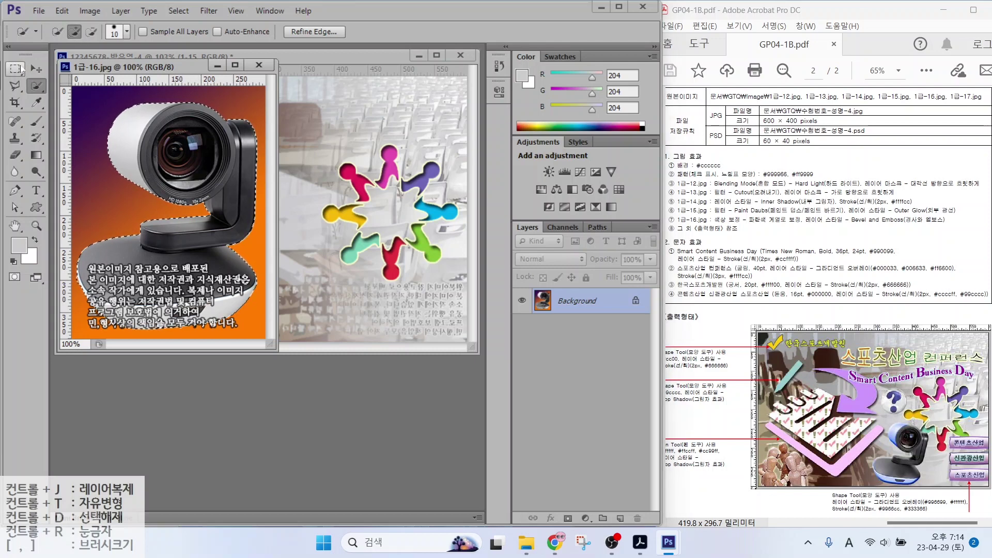
Move the webcam into the composite and name its layer 1-16
left_click(36, 69)
left_click_drag(155, 187, 335, 246)
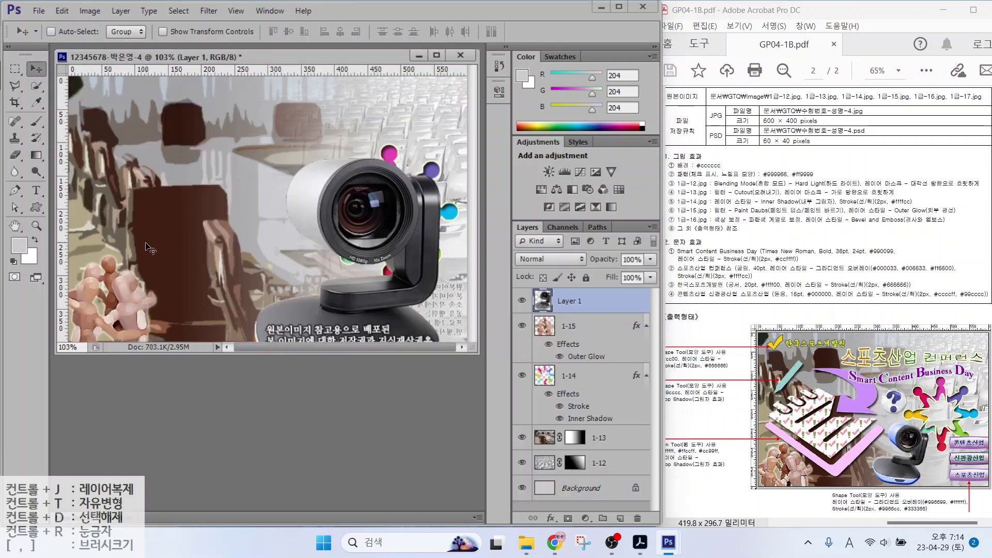
double_click(569, 300)
type("1-16")
key("Return")
Scale the webcam down to about 46% beside the figures ring
key("ctrl+t")
left_click_drag(438, 163, 379, 256)
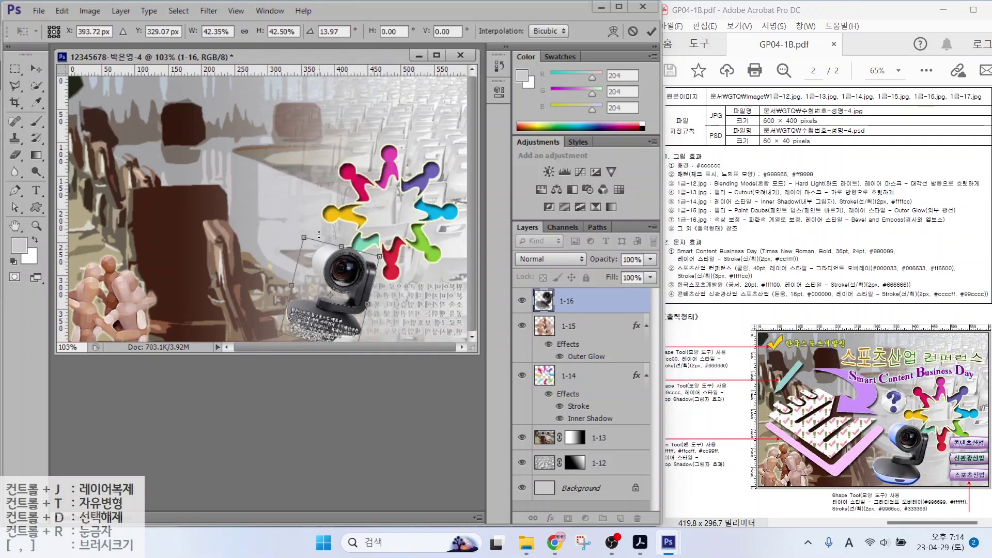
left_click_drag(300, 239, 295, 231)
key("Return")
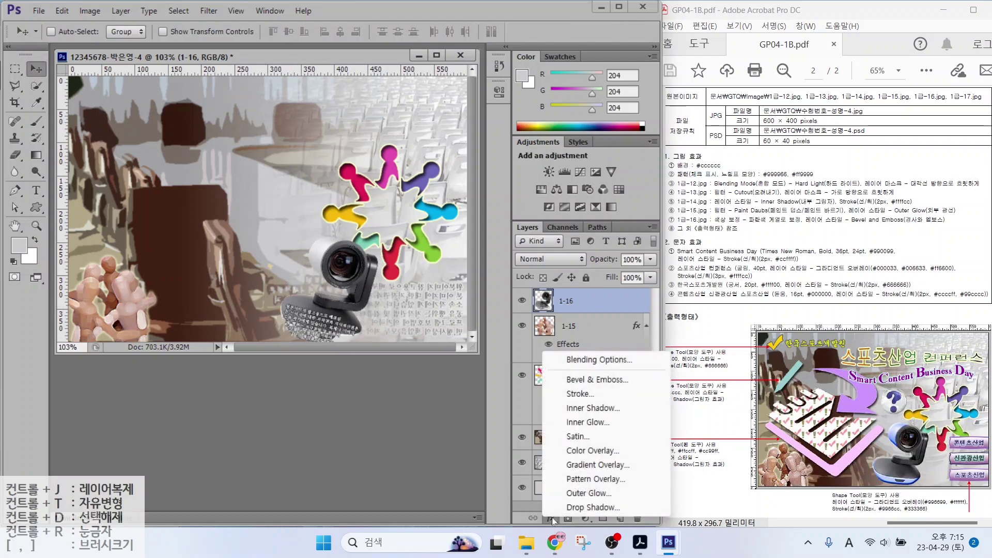
Add a Bevel & Emboss layer effect to the webcam
left_click(551, 518)
left_click(593, 380)
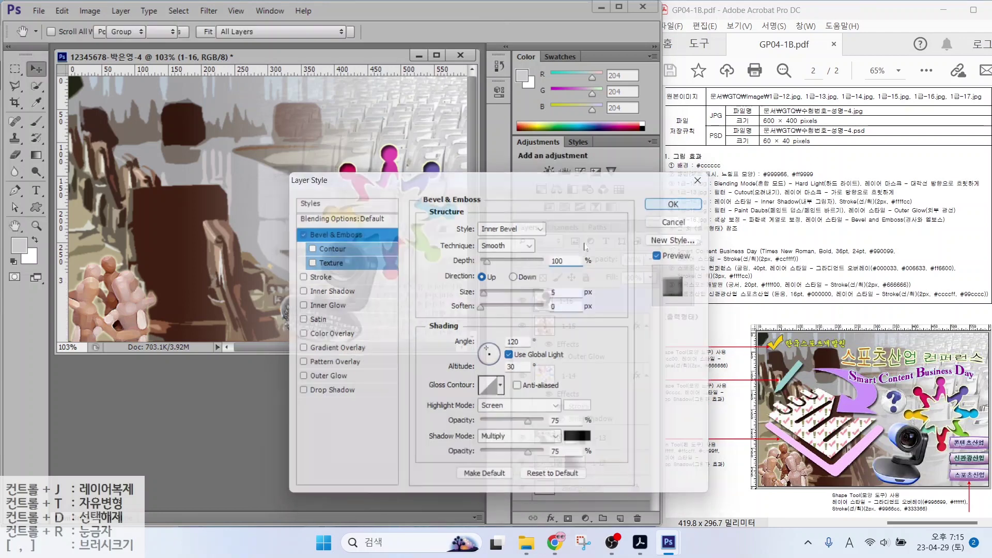
key("Return")
Select the webcam body together with its keyboard-like base
left_click(35, 86)
left_click(318, 256)
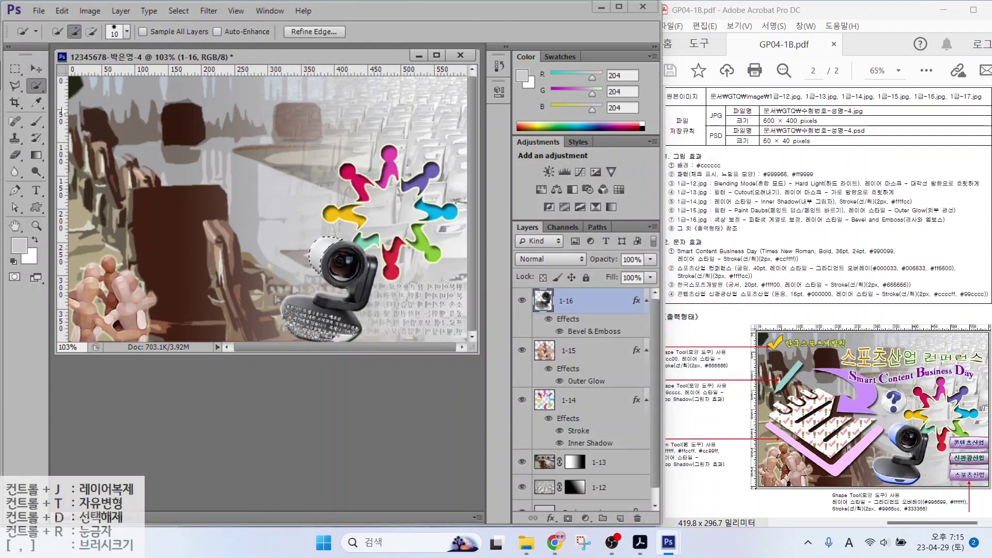
left_click(311, 338)
mouse_move(310, 338)
left_mouse_down()
mouse_move(290, 331)
mouse_move(336, 336)
mouse_move(292, 335)
left_mouse_up()
Colorize the selected webcam with Hue/Saturation at hue 196 and saturation 29
left_click(90, 11)
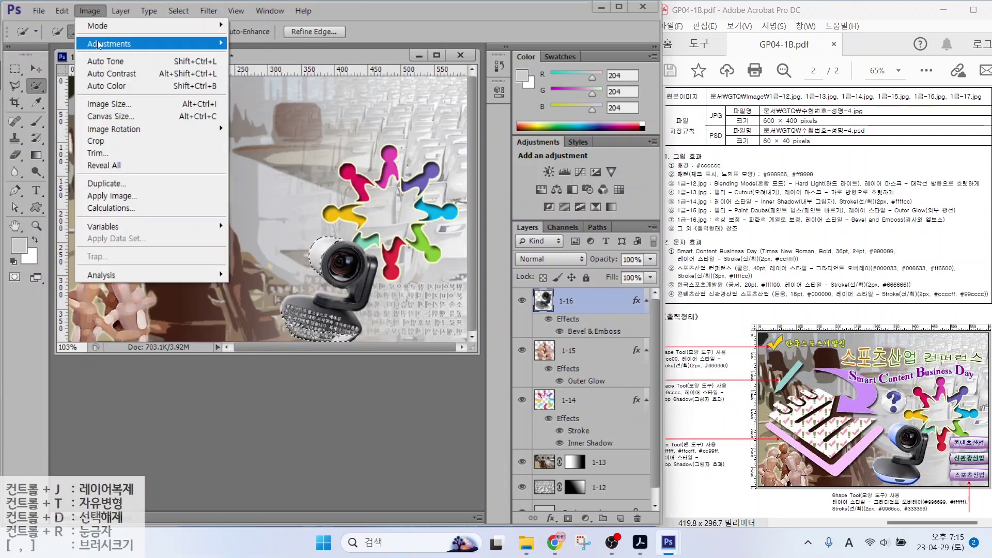
mouse_move(155, 44)
left_click(266, 110)
left_click_drag(635, 159, 681, 159)
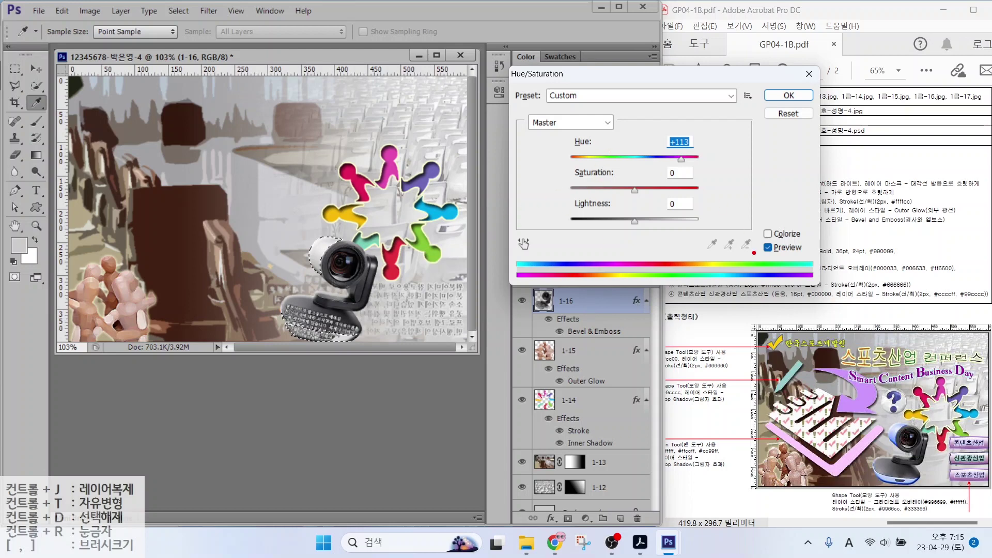
mouse_move(909, 452)
left_mouse_down()
mouse_move(889, 436)
mouse_move(912, 417)
left_mouse_up()
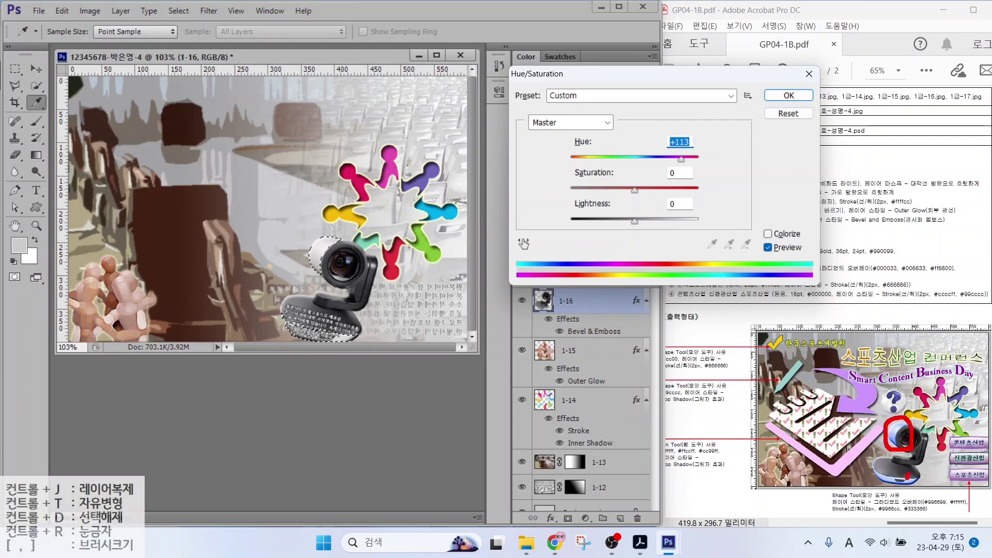
mouse_move(908, 479)
left_mouse_down()
mouse_move(894, 473)
mouse_move(899, 493)
left_mouse_up()
mouse_move(698, 169)
left_mouse_down()
mouse_move(664, 165)
mouse_move(671, 115)
mouse_move(707, 139)
mouse_move(697, 168)
left_mouse_up()
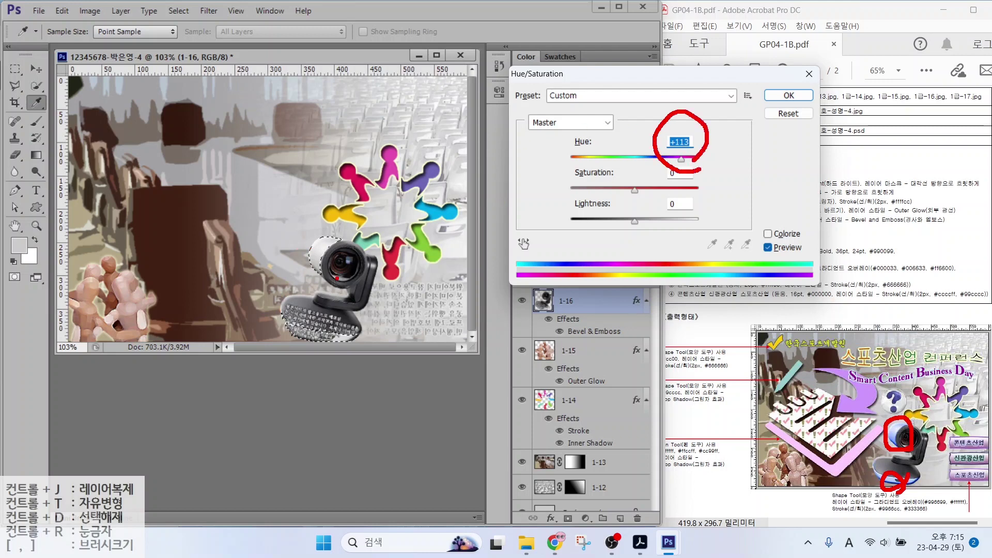
left_click_drag(757, 224, 782, 228)
key("Escape")
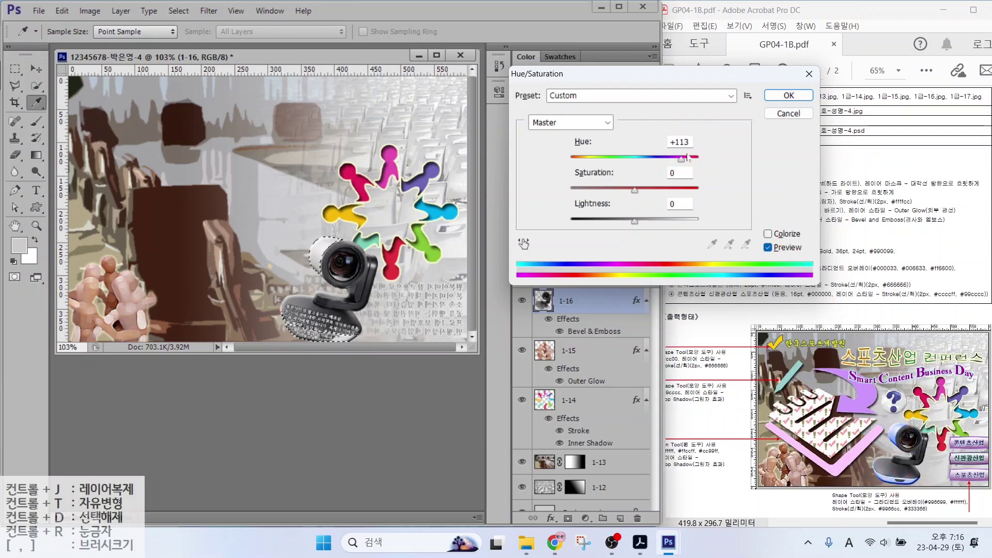
left_click(769, 235)
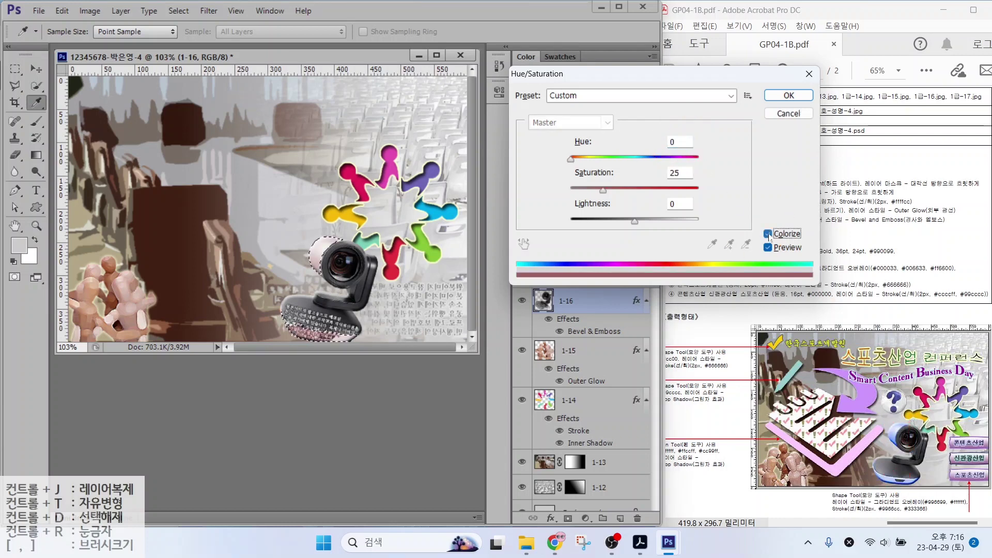
left_click_drag(571, 160, 641, 162)
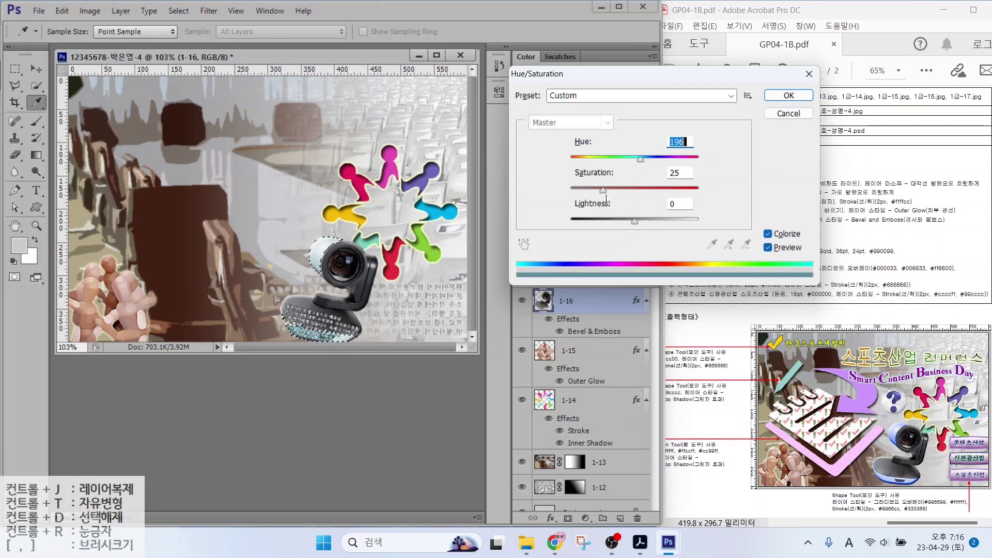
left_click_drag(604, 191, 645, 160)
key("Return")
Open 1급-17.jpg and select the large question-mark sphere
key("w")
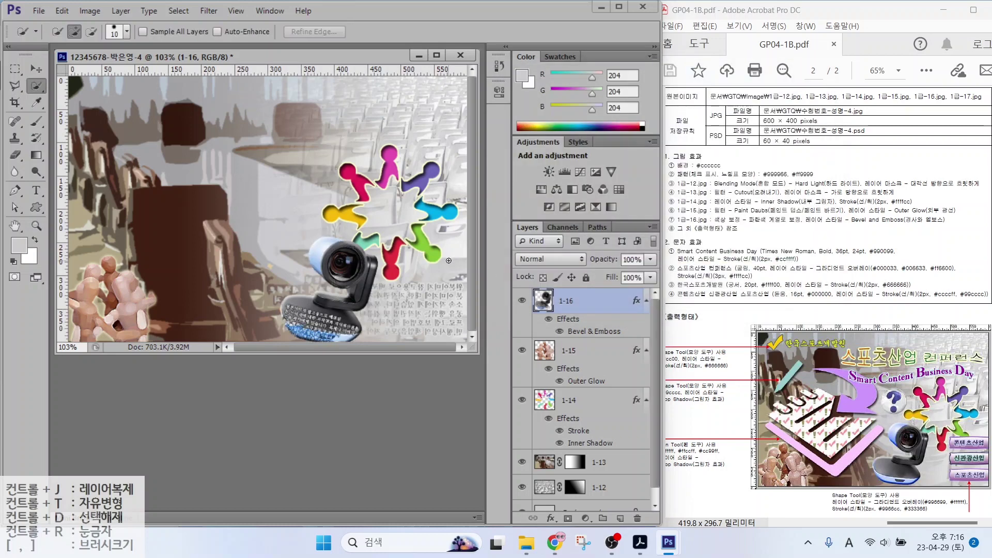
key("ctrl+o")
double_click(230, 359)
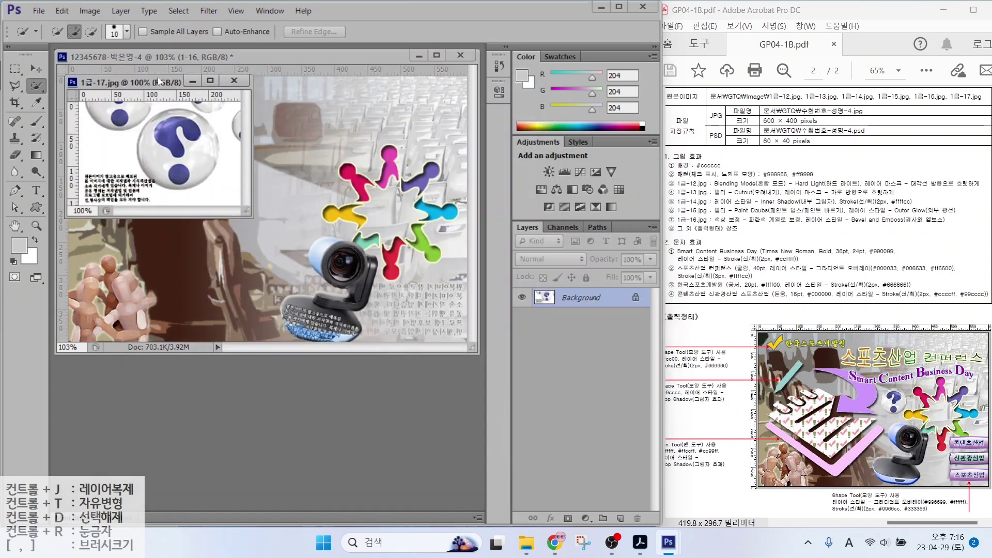
left_click(323, 232)
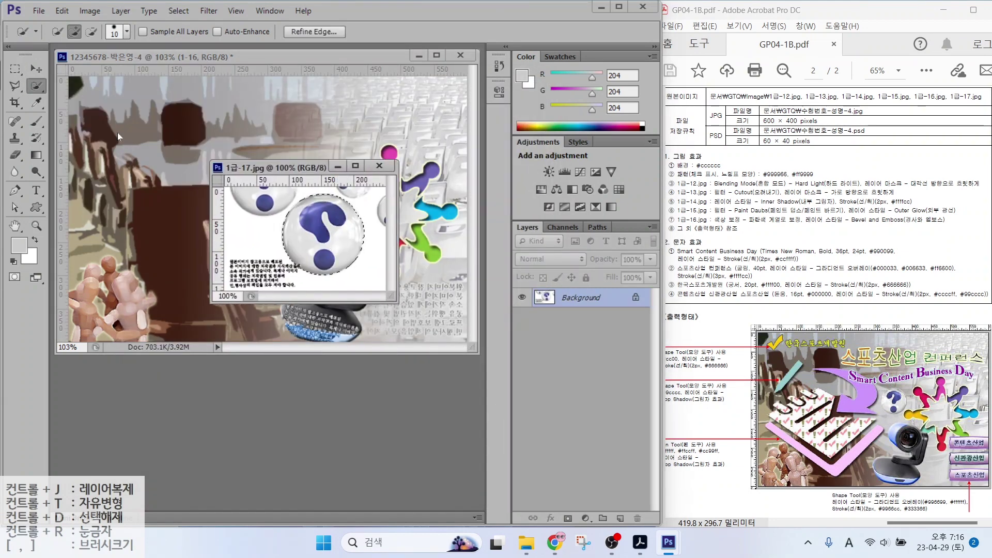
Move the sphere into the composite and name its layer 1-17
left_click(36, 69)
left_click_drag(323, 233, 159, 183)
double_click(569, 301)
type("1-17")
key("Return")
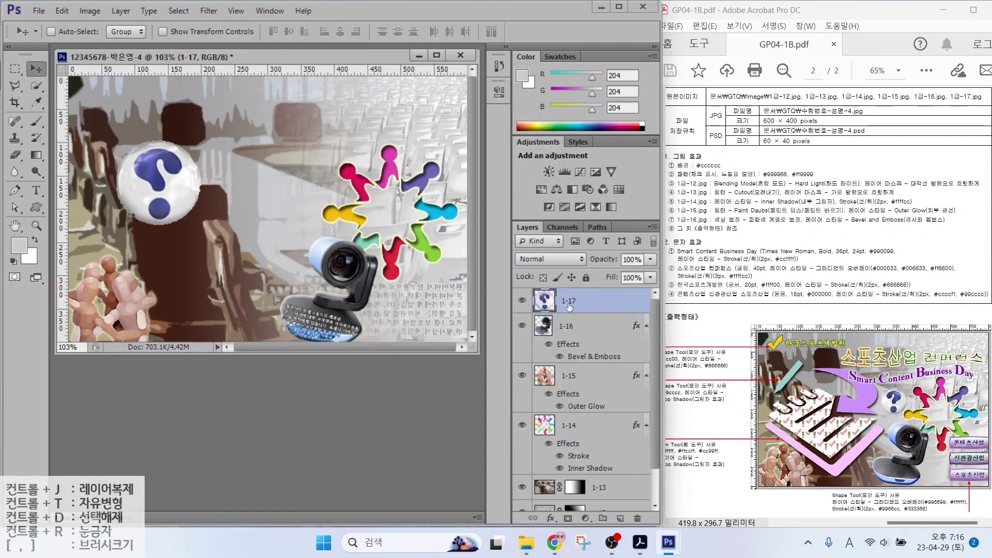
Flip the sphere horizontally and shrink it to about half size
key("ctrl+t")
right_click(178, 197)
left_click(219, 393)
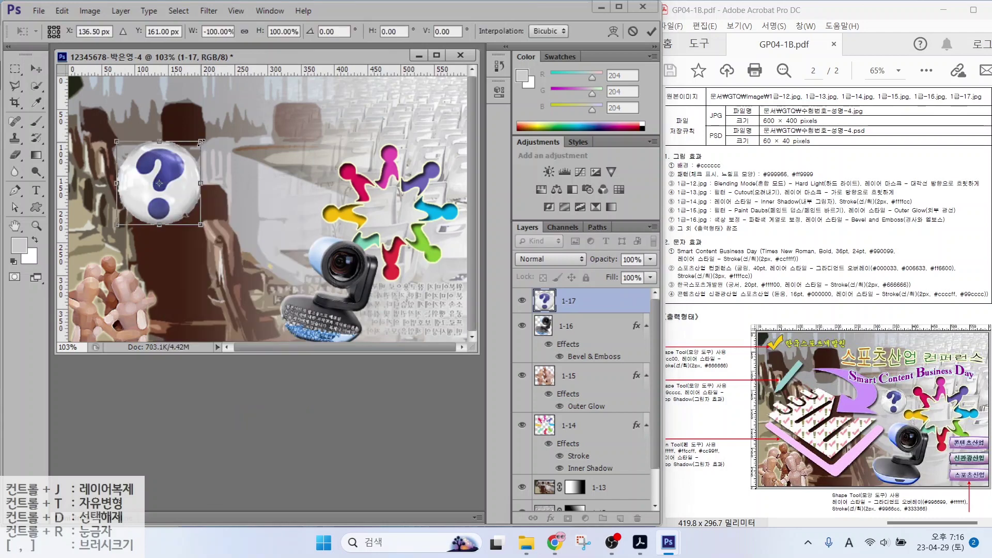
left_click_drag(202, 141, 302, 195)
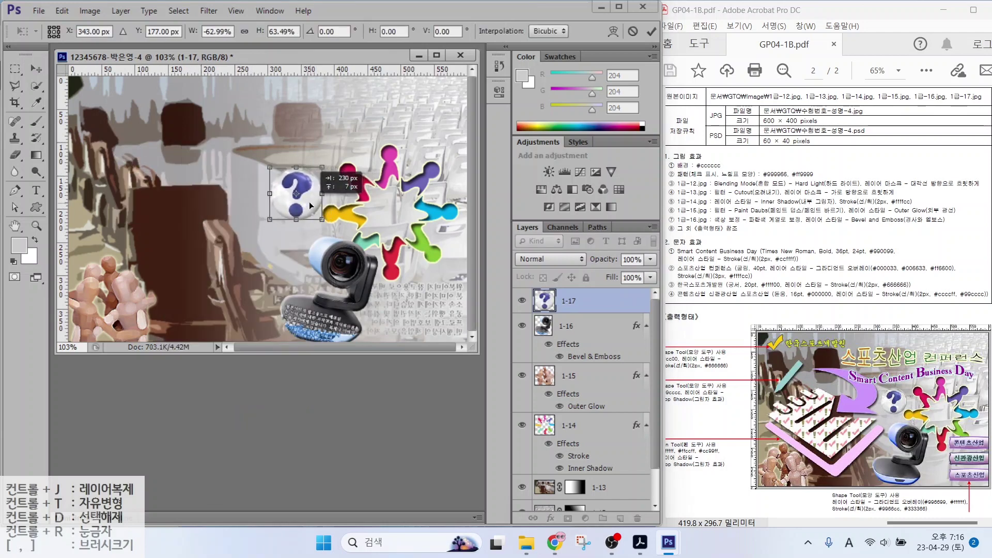
left_click_drag(268, 167, 282, 183)
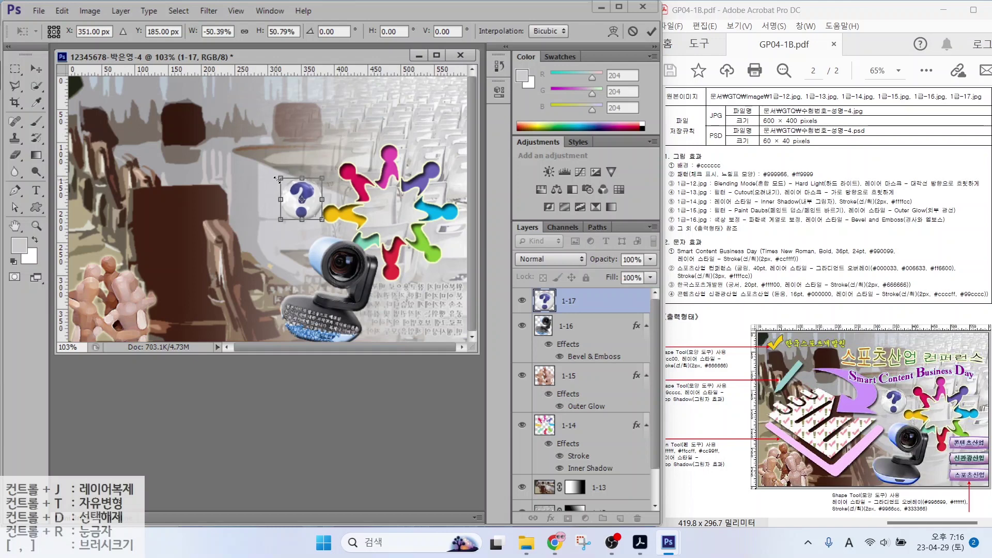
key("Return")
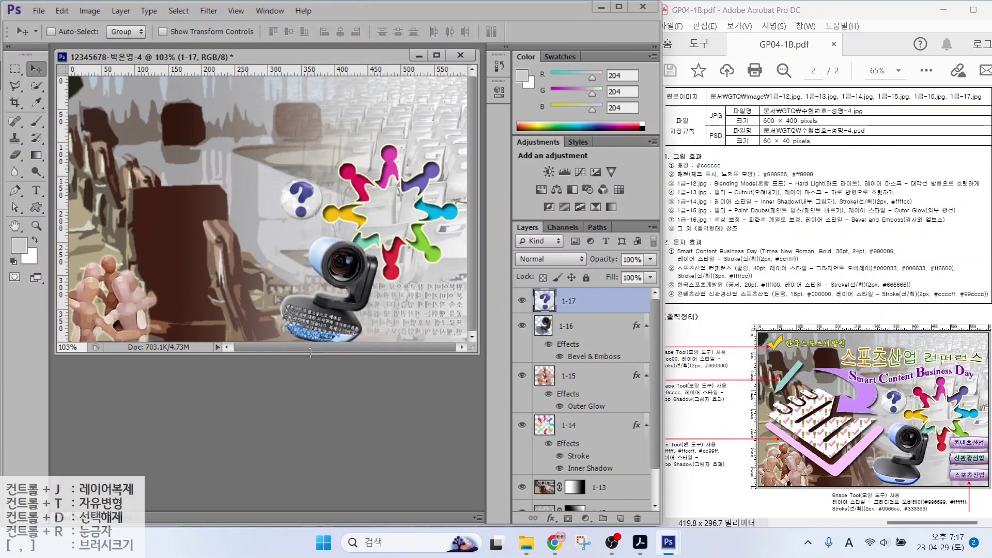
key("alt")
Annotate the reference sheet's pen-tool note and pink shape with the screen pen
mouse_move(734, 477)
left_mouse_down()
mouse_move(668, 473)
mouse_move(720, 456)
left_mouse_up()
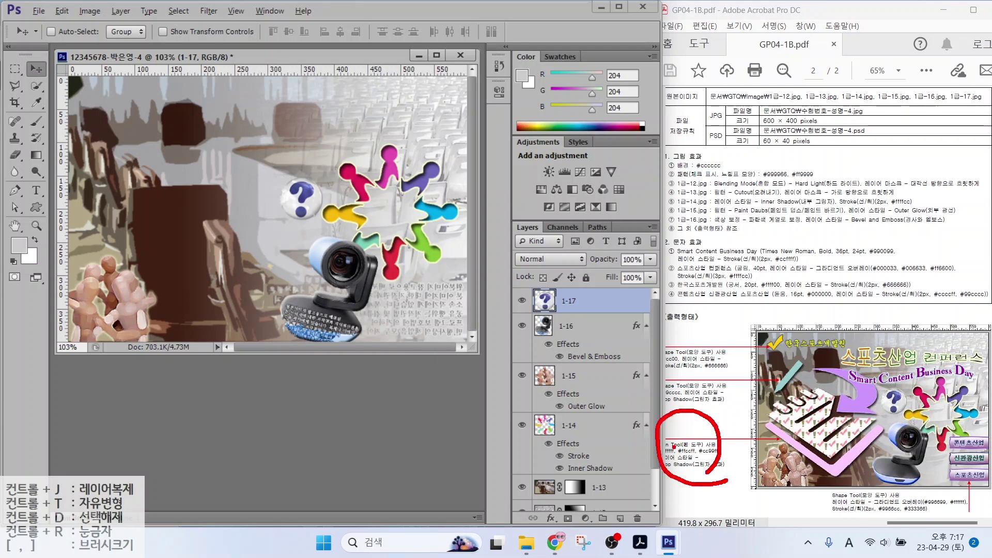
mouse_move(655, 416)
left_mouse_down()
mouse_move(672, 444)
mouse_move(653, 413)
mouse_move(693, 445)
mouse_move(721, 453)
left_mouse_up()
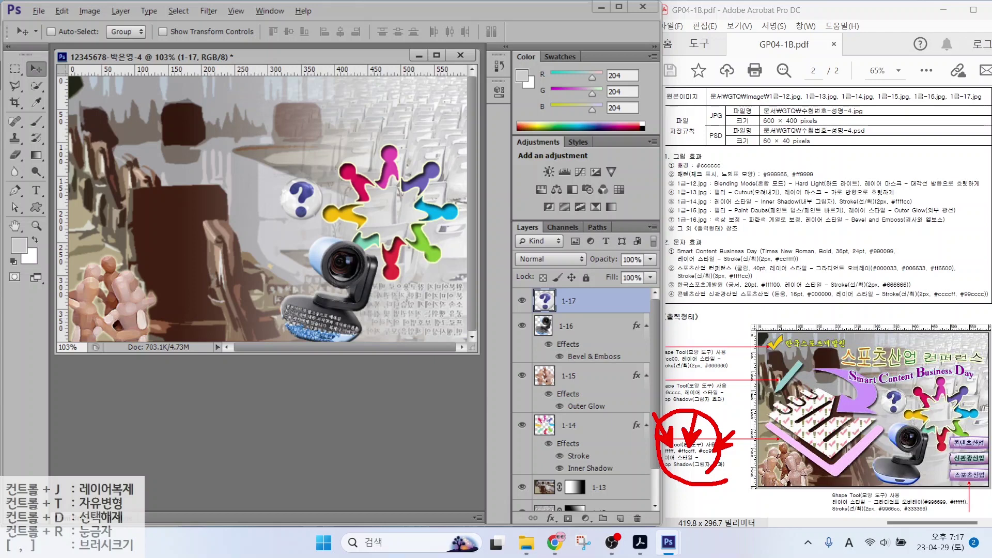
mouse_move(798, 466)
left_mouse_down()
mouse_move(783, 488)
mouse_move(807, 470)
left_mouse_up()
mouse_move(798, 423)
left_mouse_down()
mouse_move(787, 422)
mouse_move(797, 424)
left_mouse_up()
left_click_drag(869, 397, 914, 397)
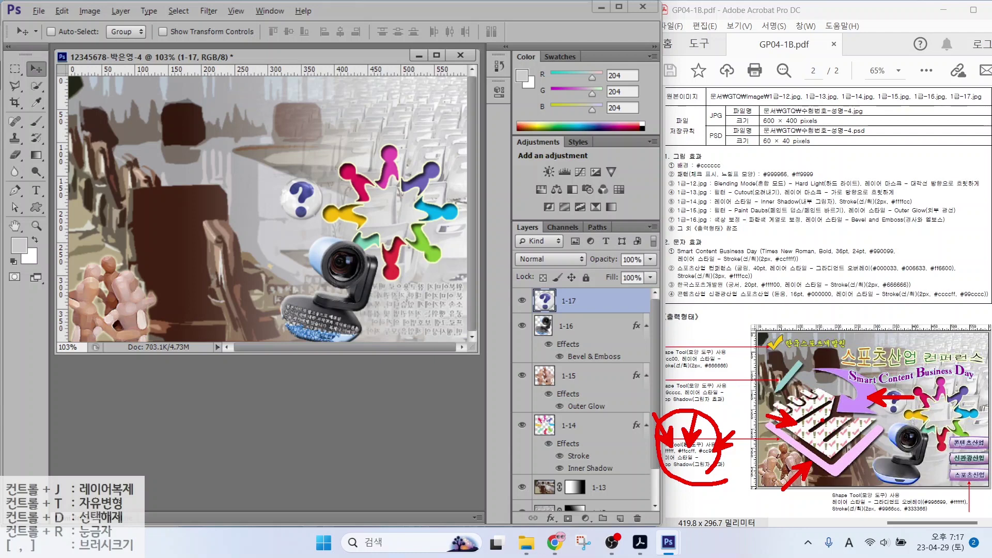
Clear the annotations and hide image layers 1-17 through 1-14
key("Escape")
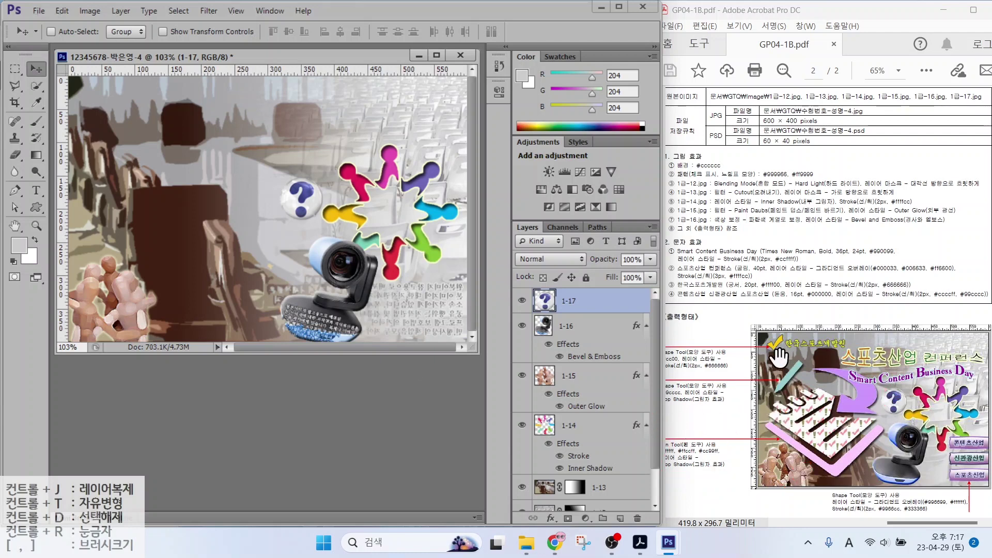
key("ctrl")
left_click_drag(521, 301, 534, 461)
Hide layer 1-12 and place a vertical guide matching the sample layout
scroll(534, 461, "down", 1)
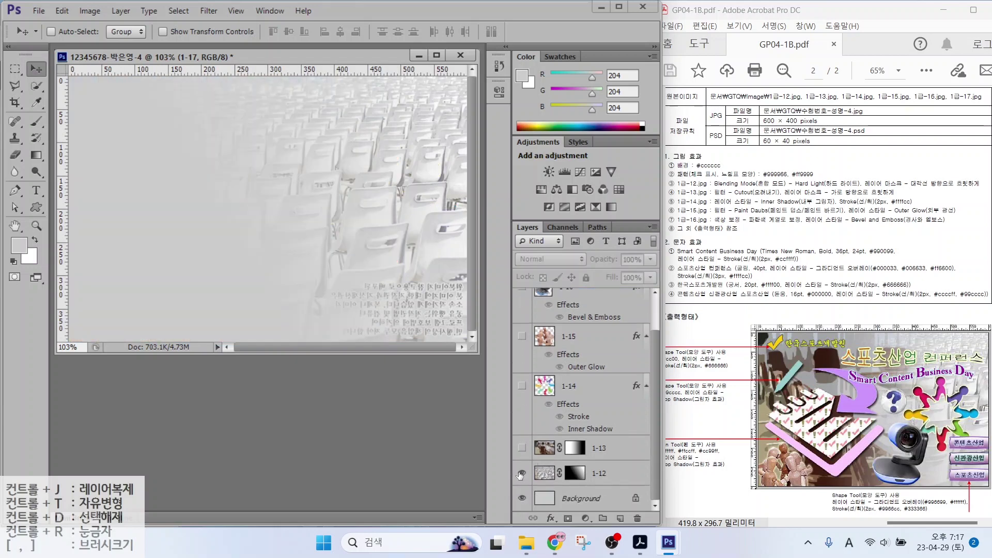
left_click(521, 473)
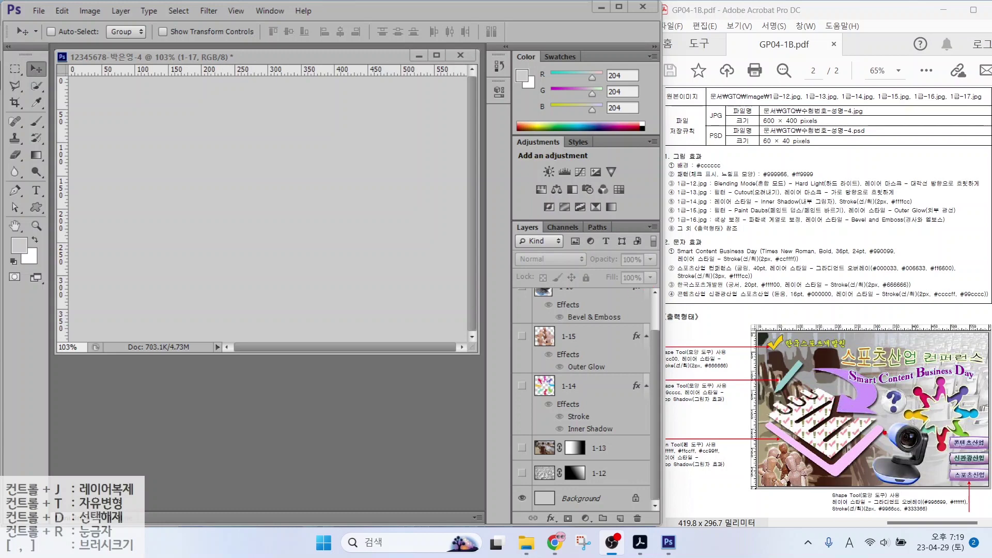
left_click_drag(885, 439, 884, 290)
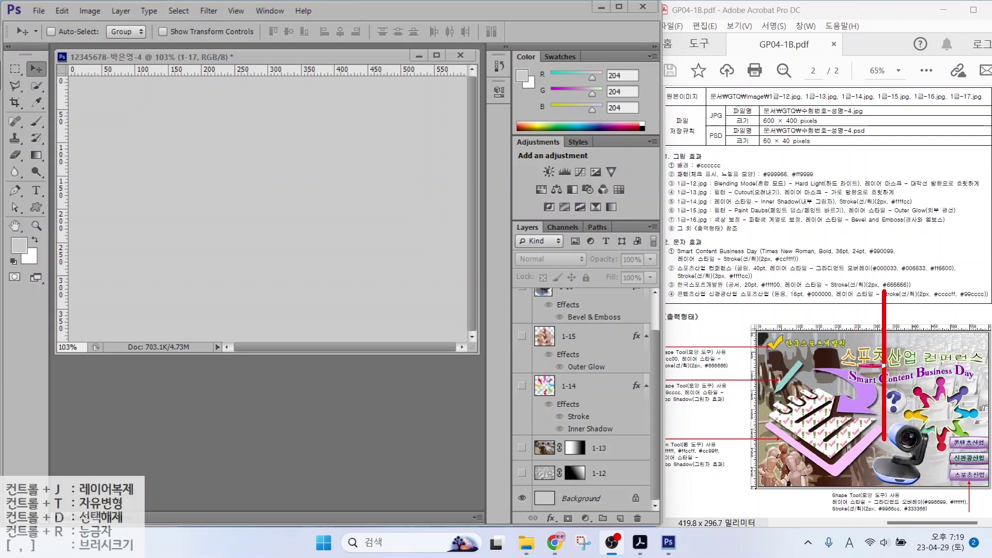
left_click_drag(860, 366, 721, 366)
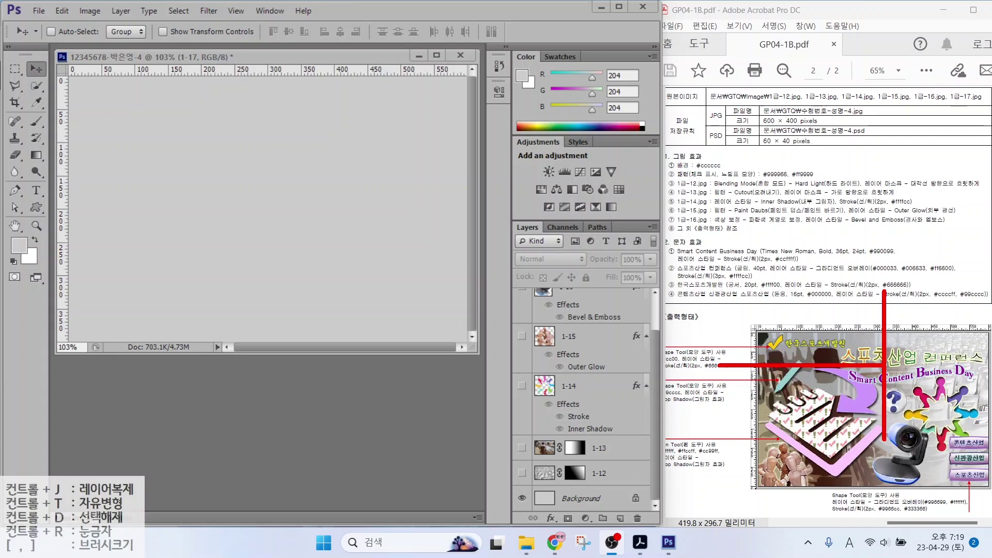
key("Escape")
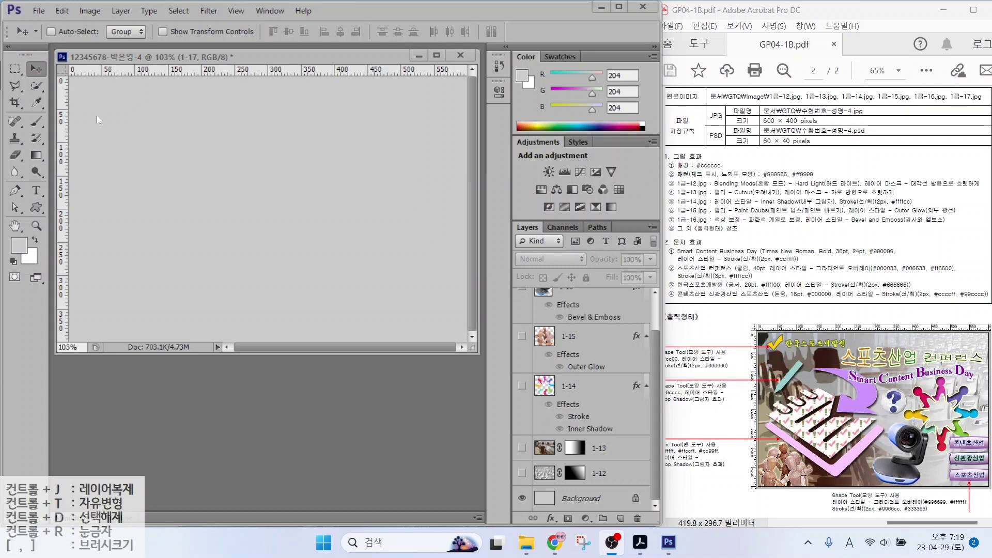
left_click(182, 128)
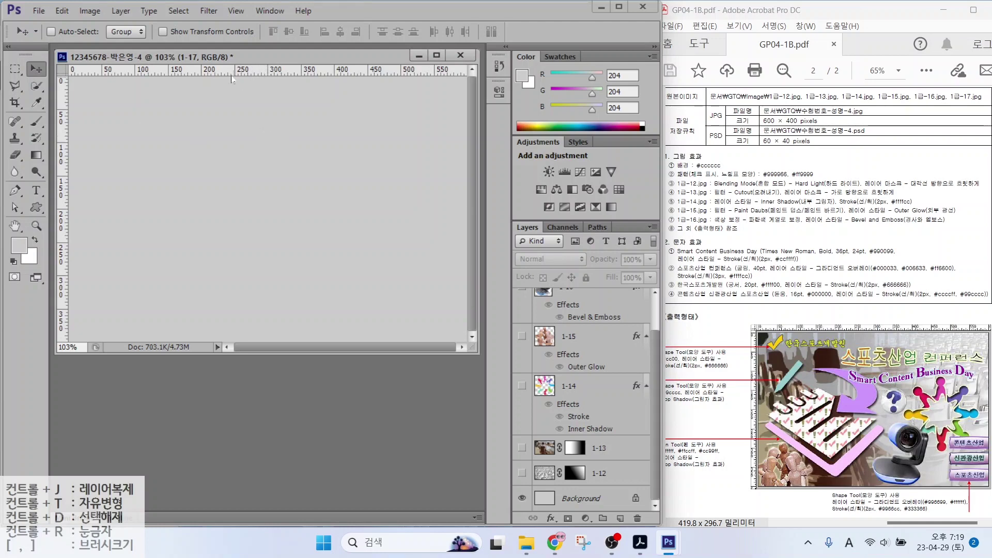
left_click_drag(62, 137, 280, 147)
Add a horizontal guide crossing the vertical one
left_click_drag(221, 73, 222, 133)
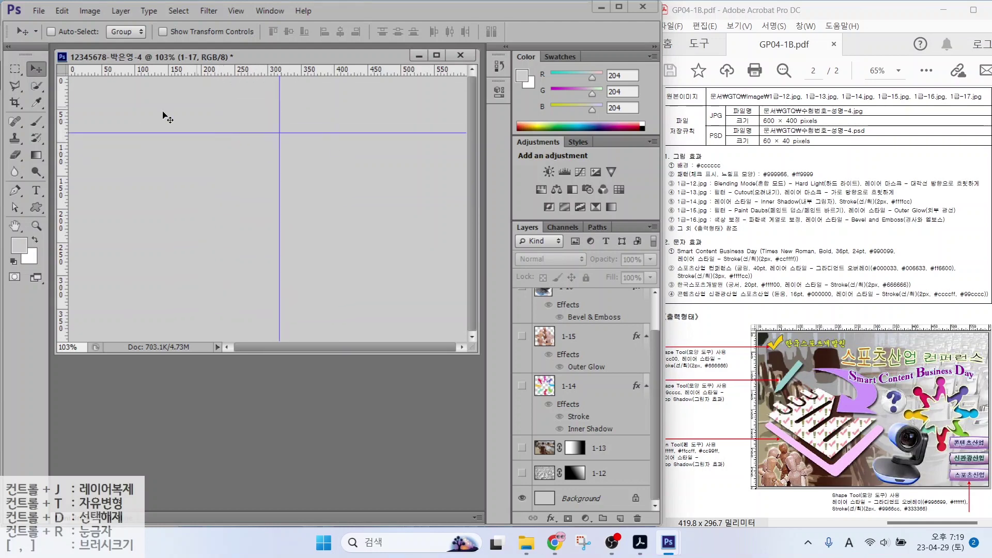
mouse_move(274, 298)
left_mouse_down()
mouse_move(104, 268)
mouse_move(267, 158)
mouse_move(270, 313)
left_mouse_up()
key("Escape")
Select the Rounded Rectangle Tool and point out its Shape mode and fill settings
left_click(34, 207)
left_click(33, 206)
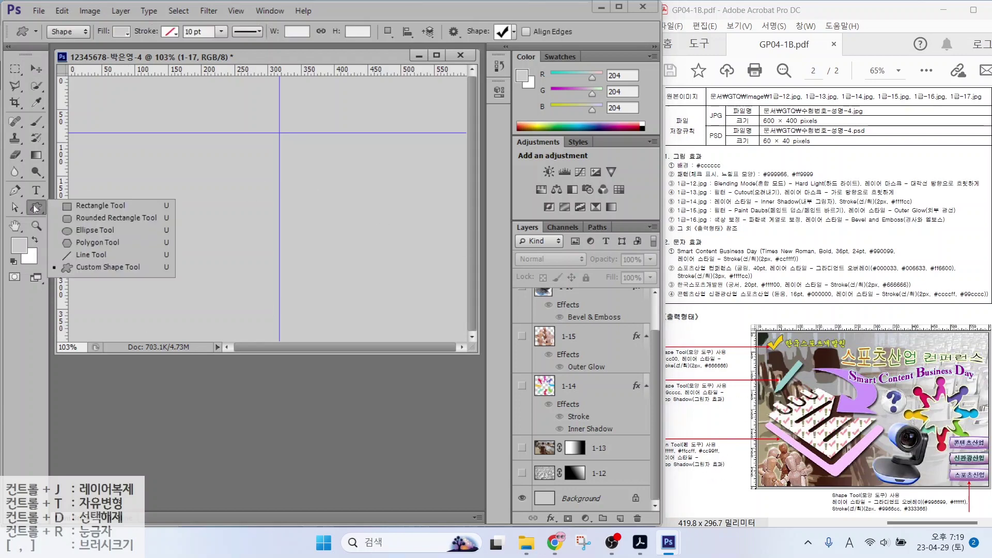
left_click(97, 221)
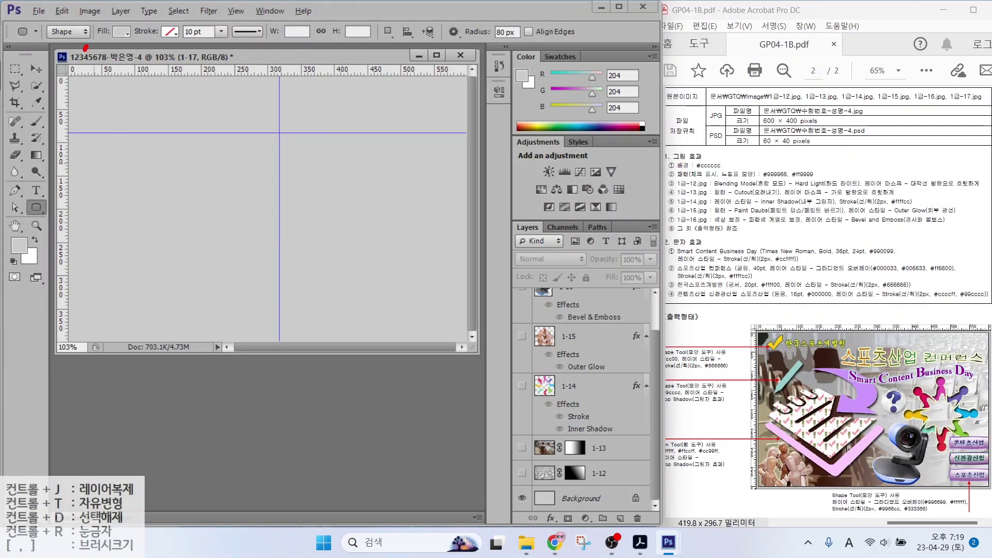
mouse_move(86, 47)
left_mouse_down()
mouse_move(43, 51)
mouse_move(51, 2)
mouse_move(82, 28)
mouse_move(70, 56)
left_mouse_up()
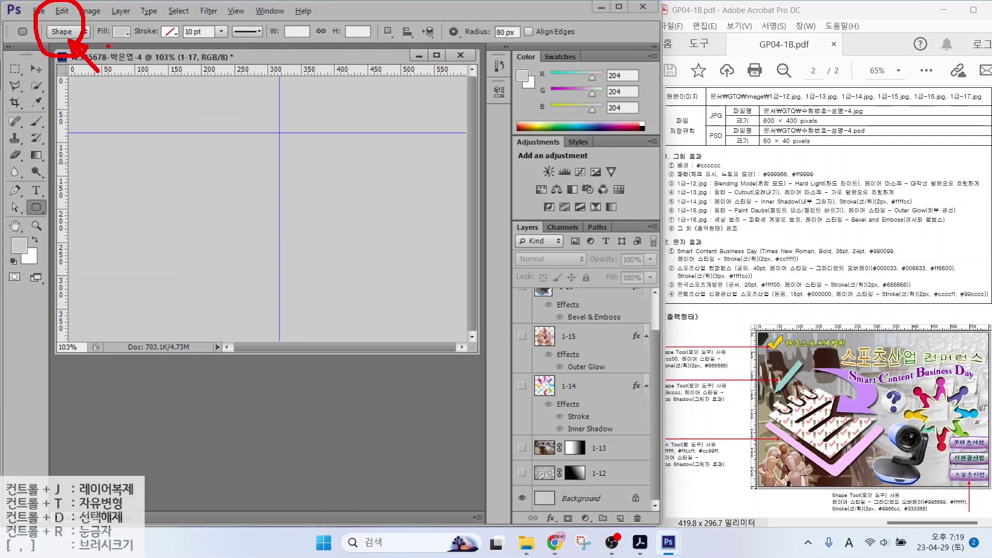
mouse_move(126, 22)
left_mouse_down()
mouse_move(111, 51)
mouse_move(110, 20)
mouse_move(130, 19)
mouse_move(137, 41)
left_mouse_up()
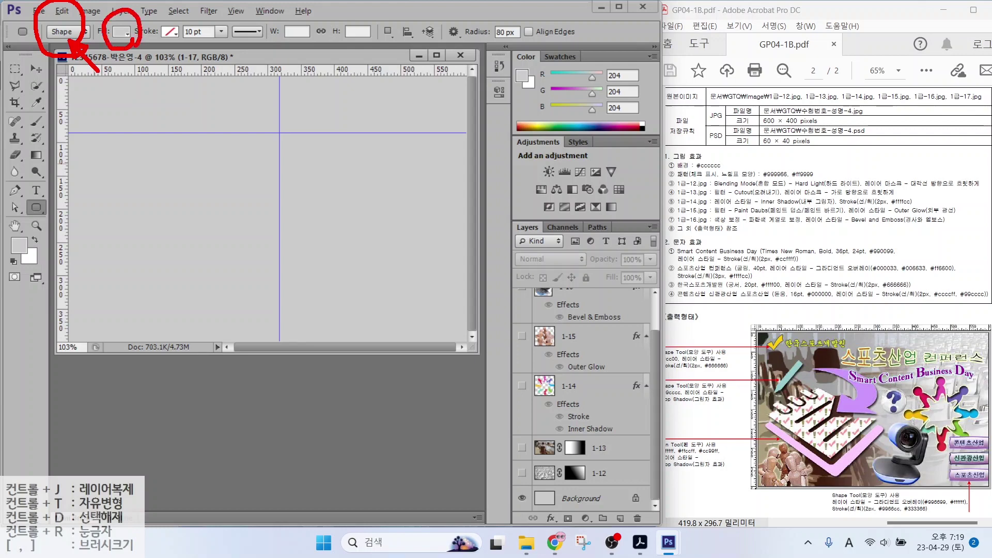
left_click_drag(159, 79, 134, 45)
left_click_drag(132, 58, 135, 44)
key("Escape")
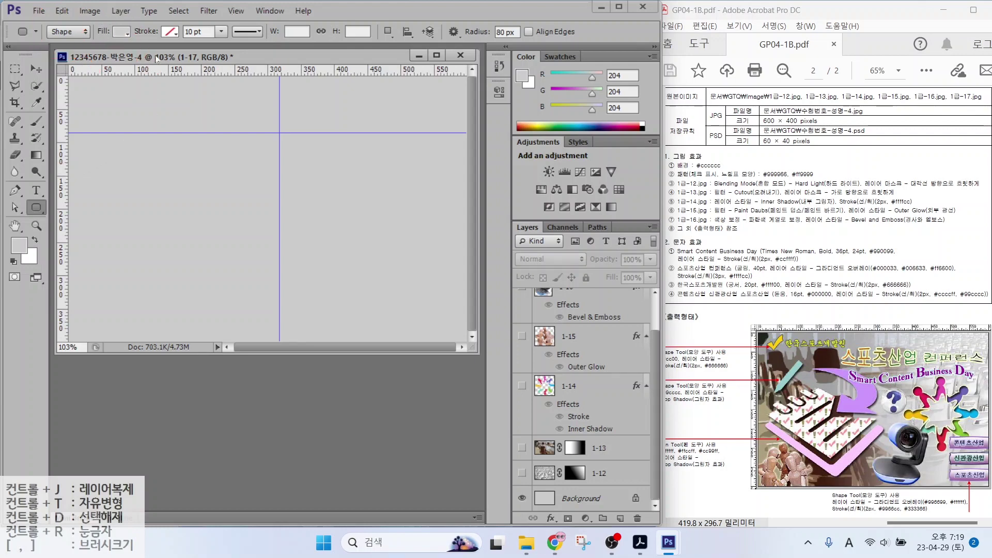
Set the rounded rectangle fill colour to dark grey
left_click(120, 32)
left_click(166, 123)
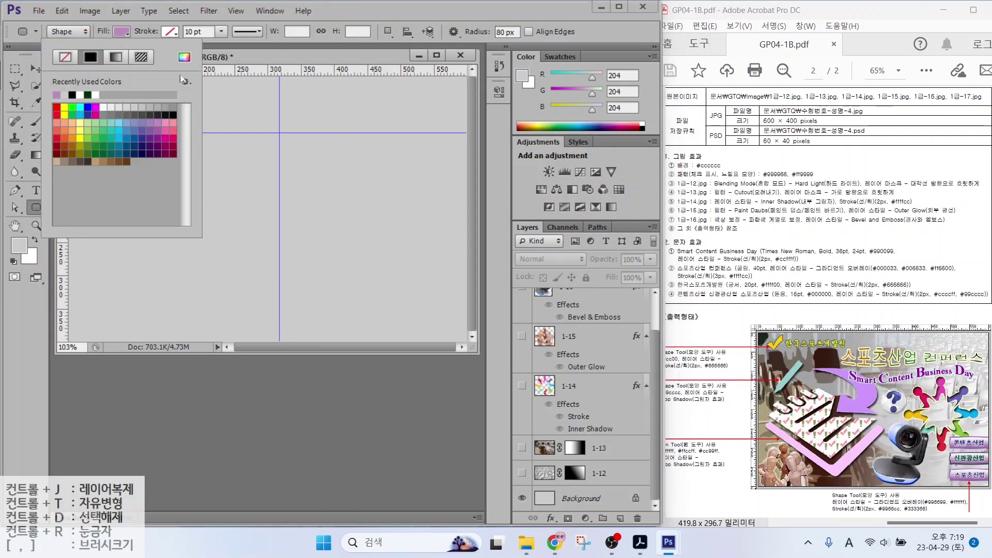
left_click(159, 117)
left_click(408, 50)
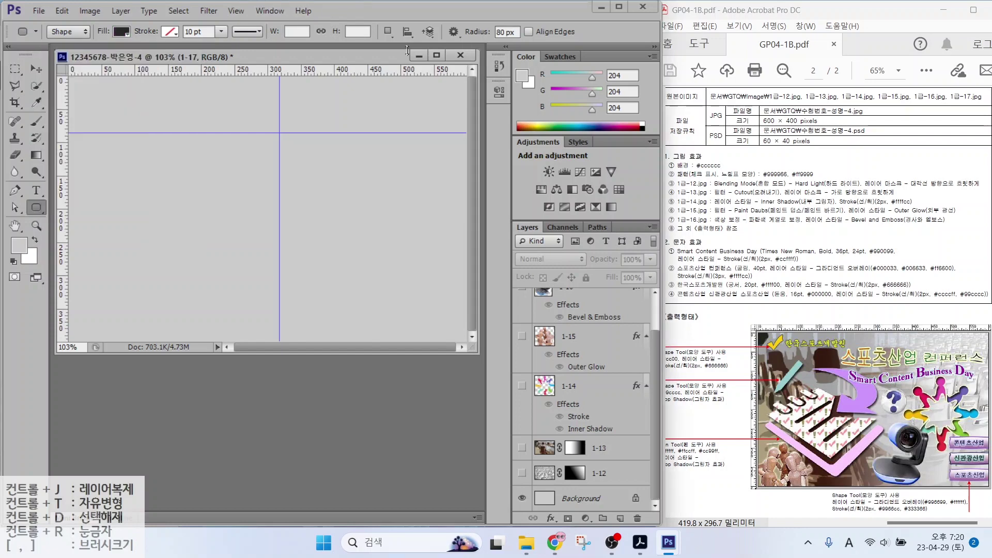
Select the 80 px corner radius value so it can be replaced
mouse_move(517, 36)
left_mouse_down()
mouse_move(493, 48)
mouse_move(507, 12)
mouse_move(529, 23)
mouse_move(523, 47)
left_mouse_up()
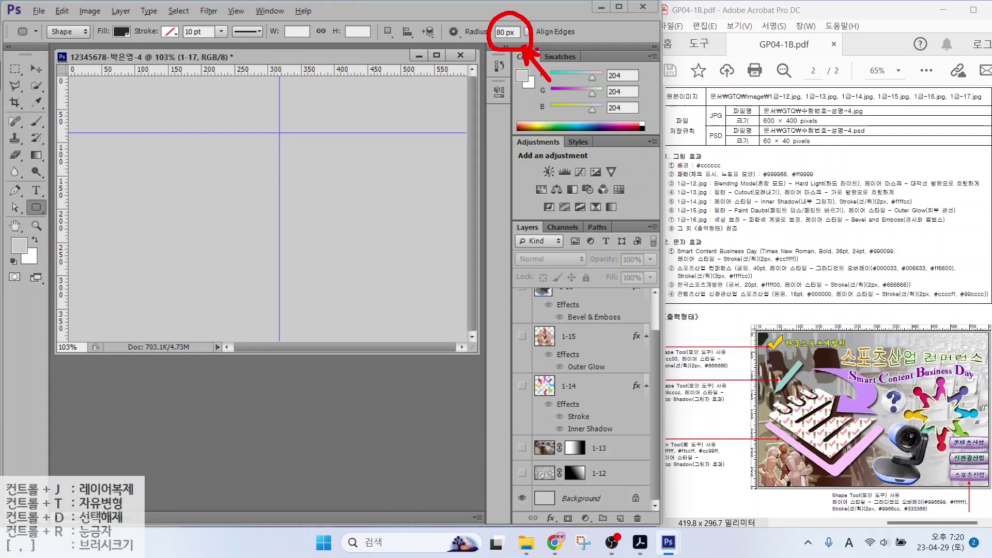
key("Escape")
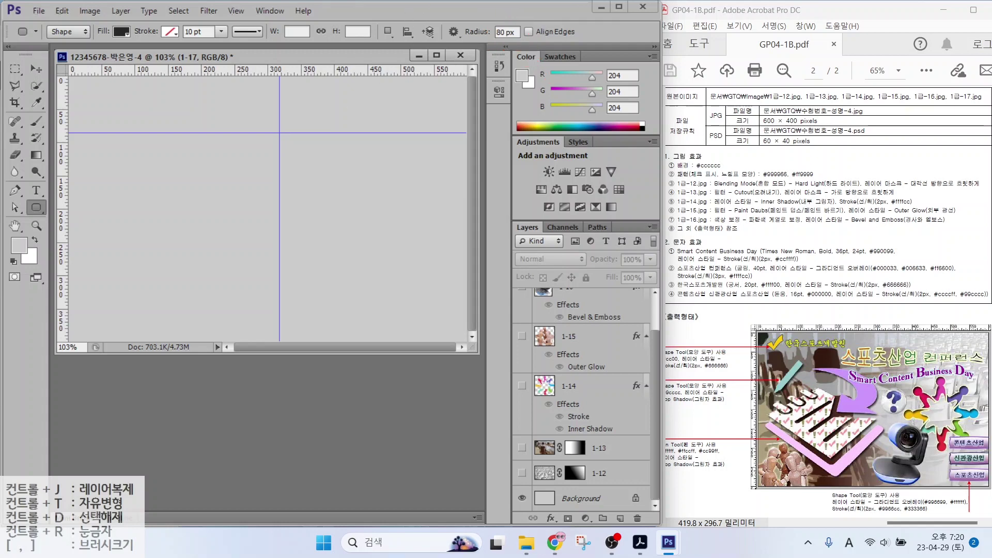
left_click_drag(517, 33, 456, 37)
Draw a dark rounded rectangle with 10 px corners left of the vertical guide
type("10")
left_click_drag(105, 164, 227, 311)
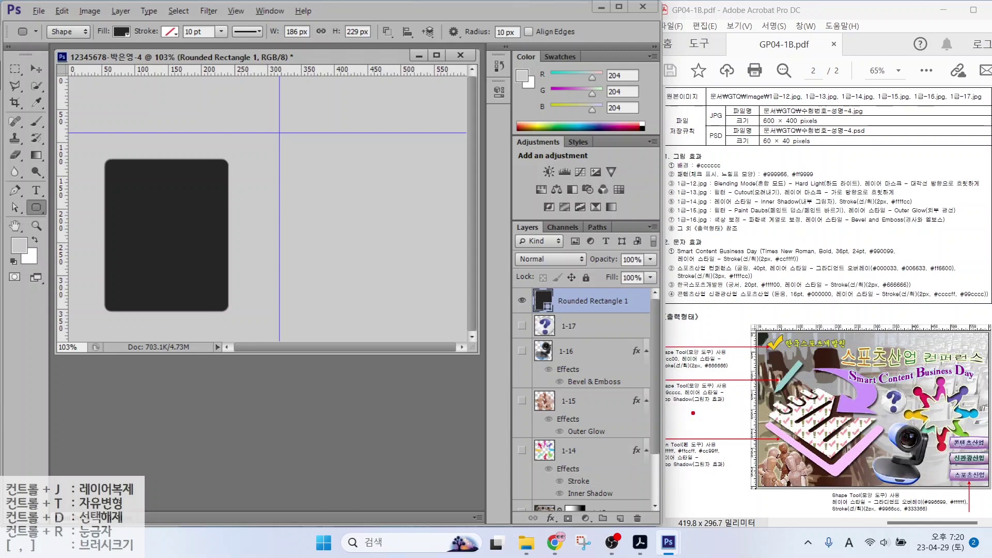
left_click_drag(782, 447, 718, 485)
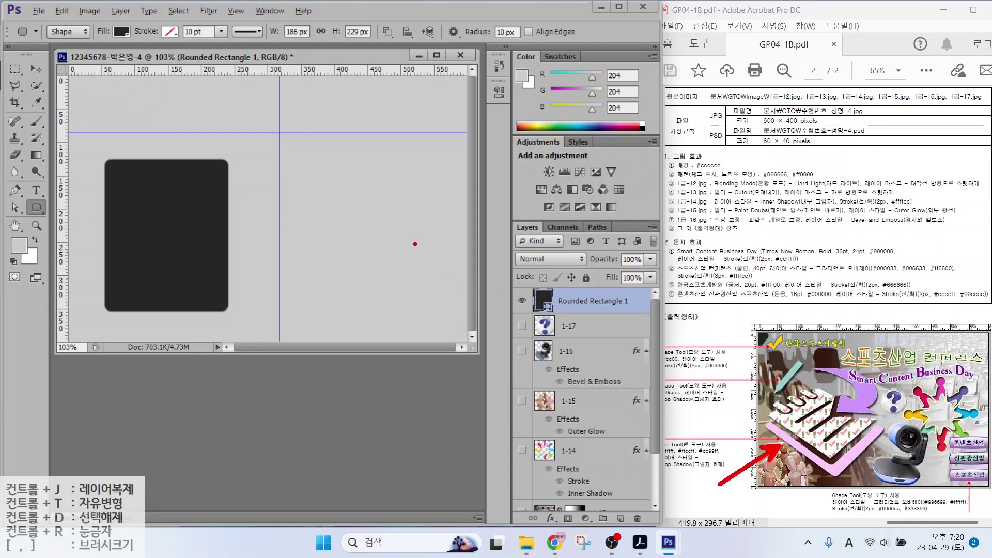
mouse_move(120, 136)
left_mouse_down()
mouse_move(174, 230)
mouse_move(236, 295)
left_mouse_up()
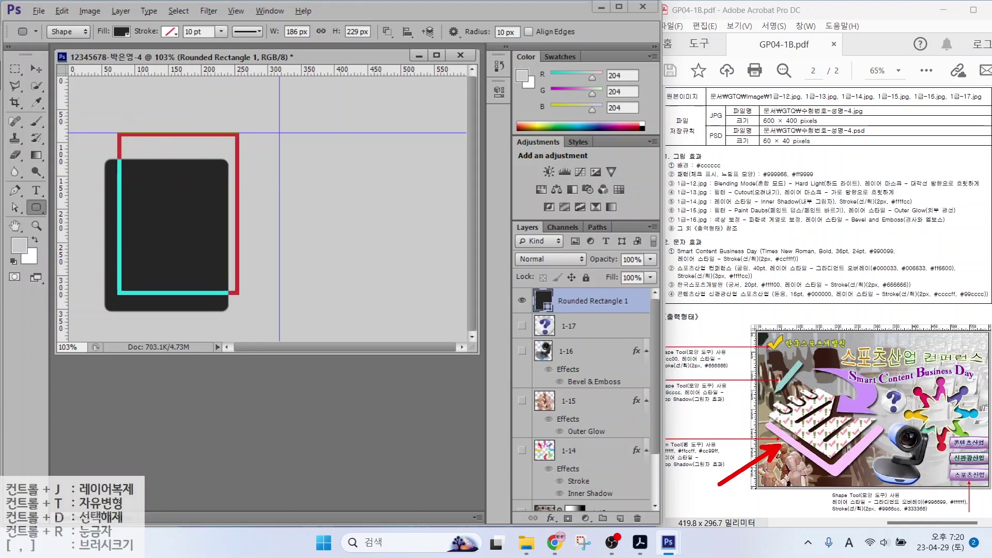
left_click_drag(196, 199, 310, 206)
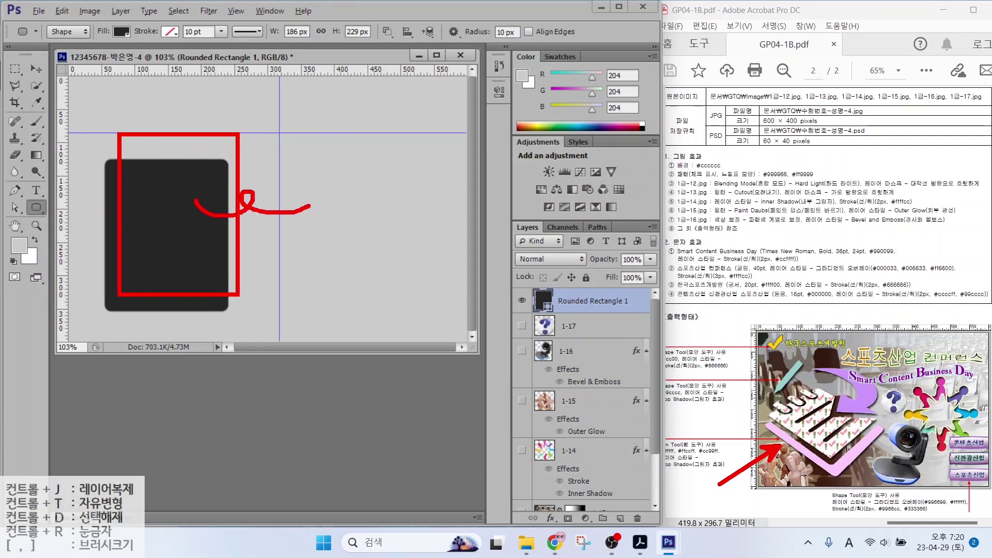
key("e")
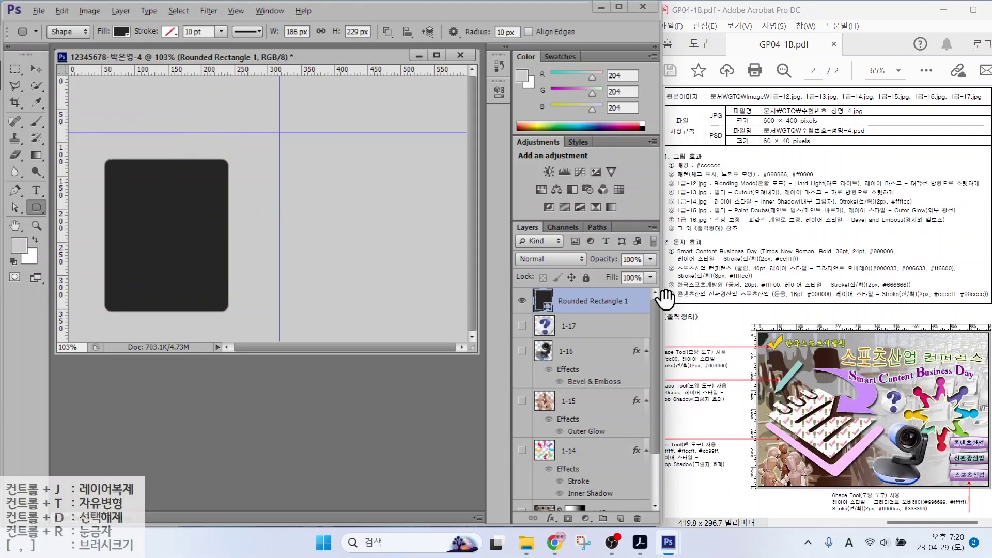
Point out the shape layer, drawing mode and path operations options on screen
left_click_drag(583, 305, 631, 235)
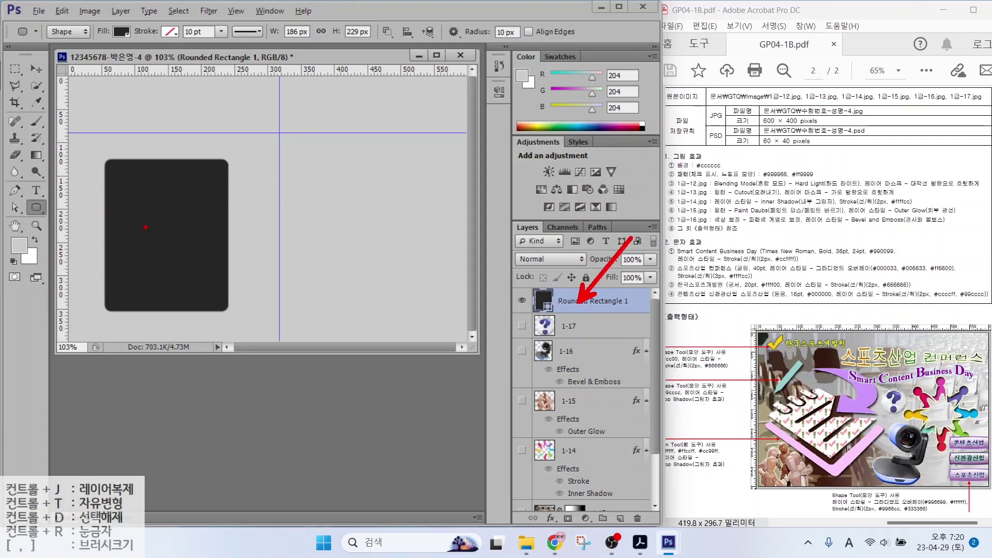
left_click_drag(43, 211, 101, 183)
mouse_move(409, 40)
left_mouse_down()
mouse_move(372, 36)
mouse_move(398, 14)
mouse_move(403, 48)
left_mouse_up()
left_click_drag(428, 78, 397, 47)
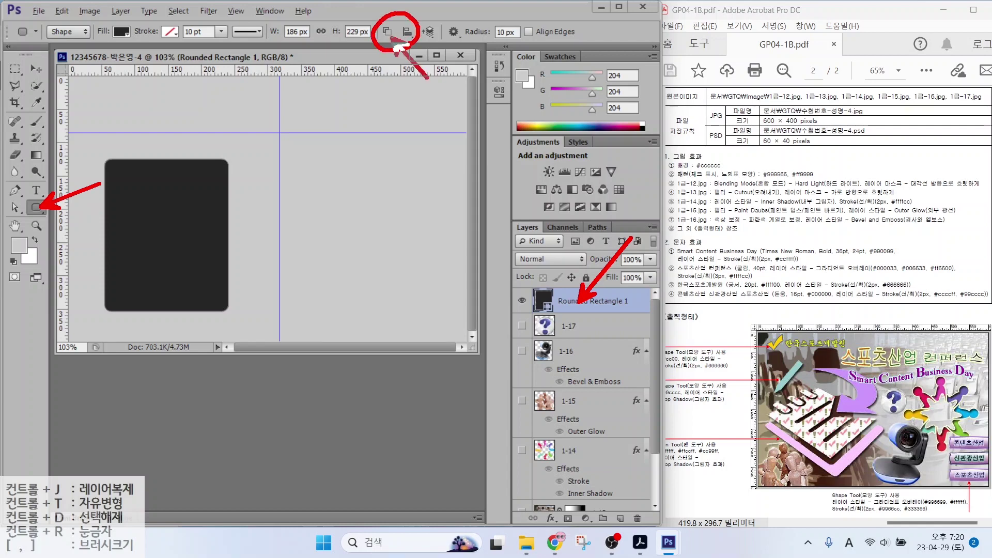
key("Escape")
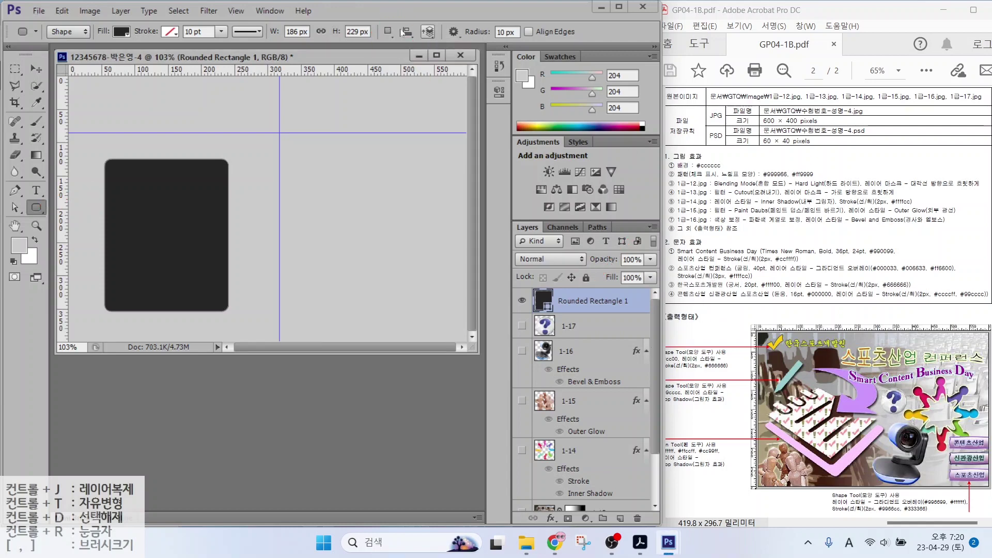
Subtract an offset rounded rectangle and merge shape components into an L-shaped bracket
left_click(388, 32)
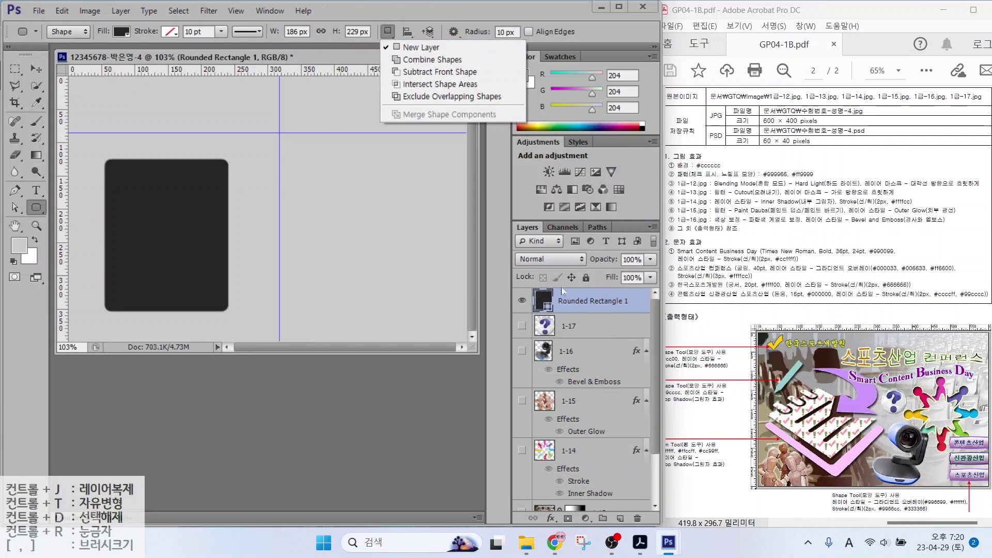
left_click(410, 77)
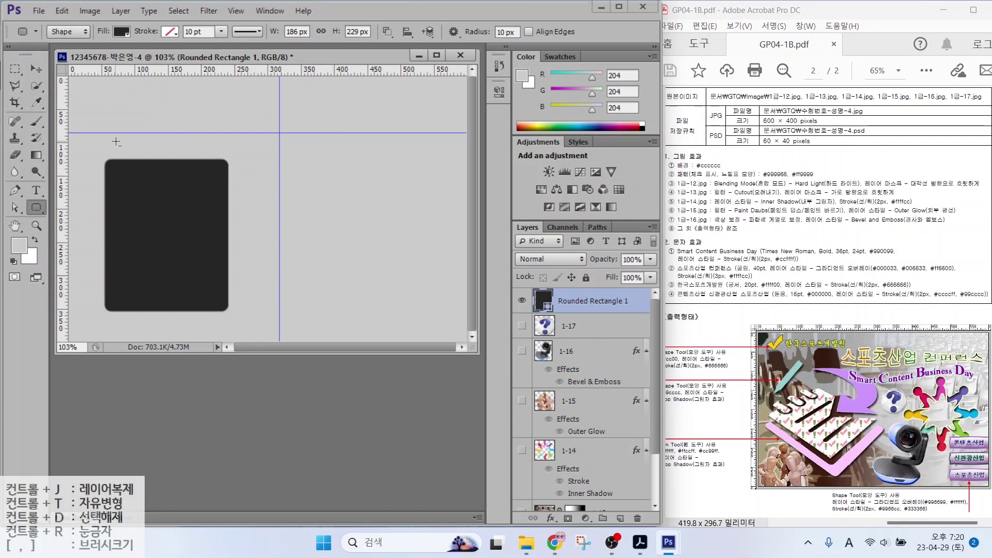
left_click_drag(115, 142, 236, 298)
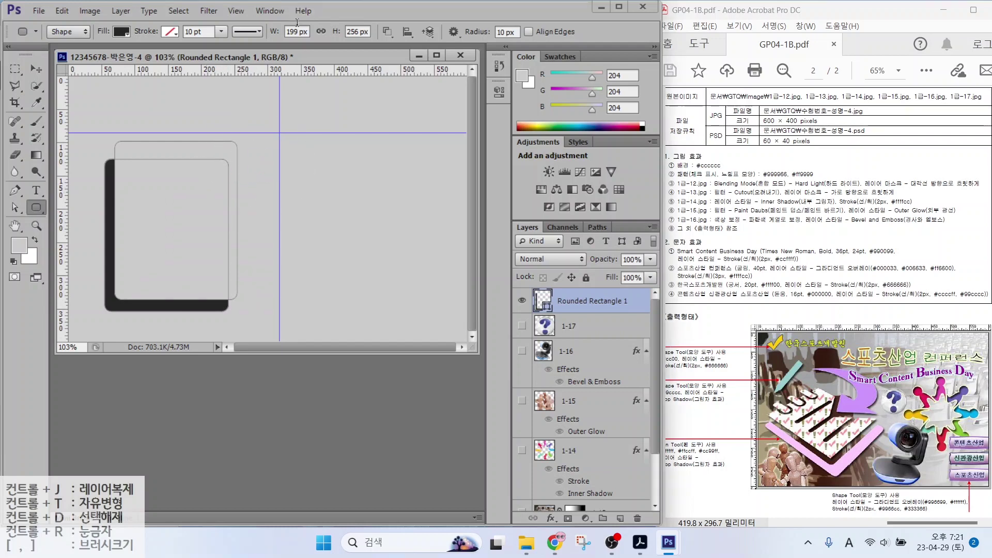
left_click(388, 33)
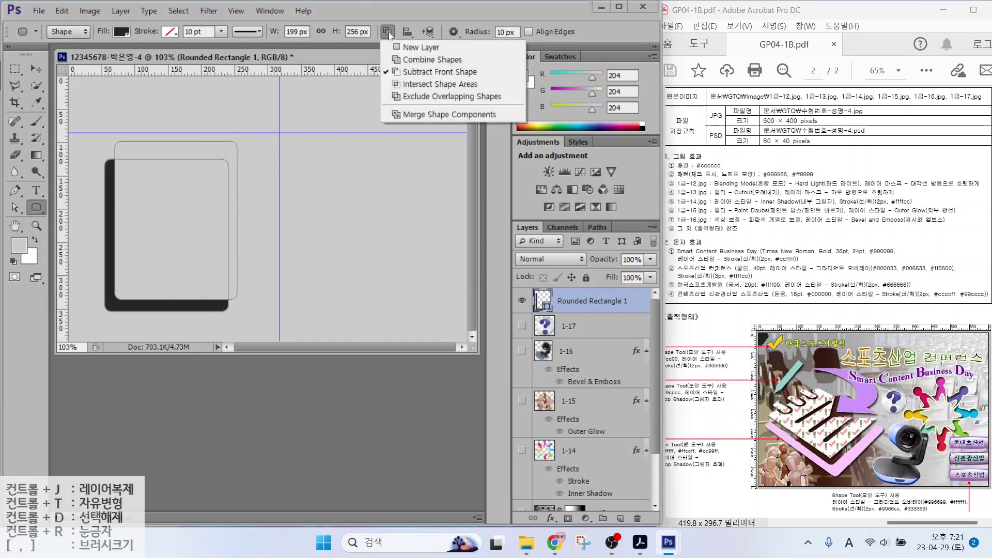
left_click(406, 116)
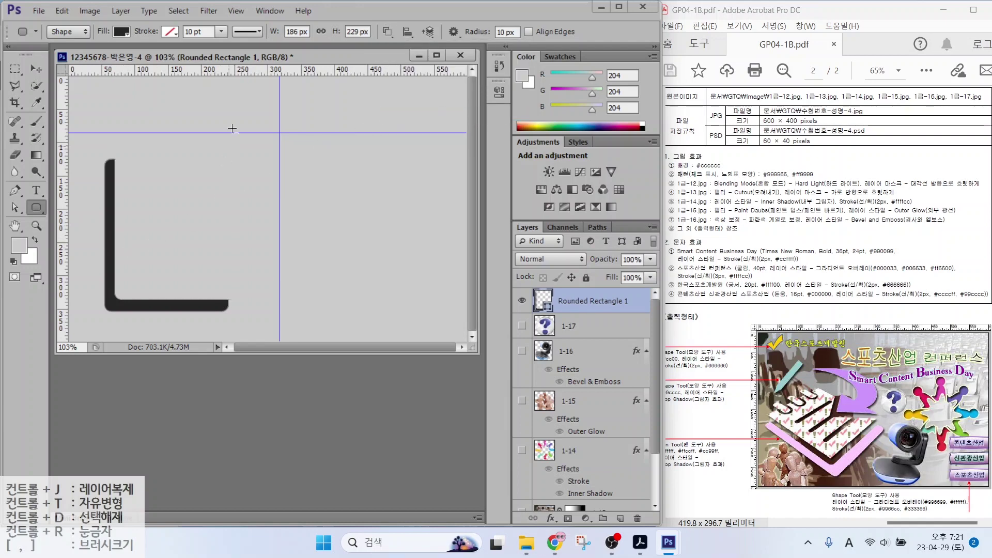
Fill the L bracket pink #ffccff and set Path Operations back to New Layer
key("alt")
double_click(545, 306)
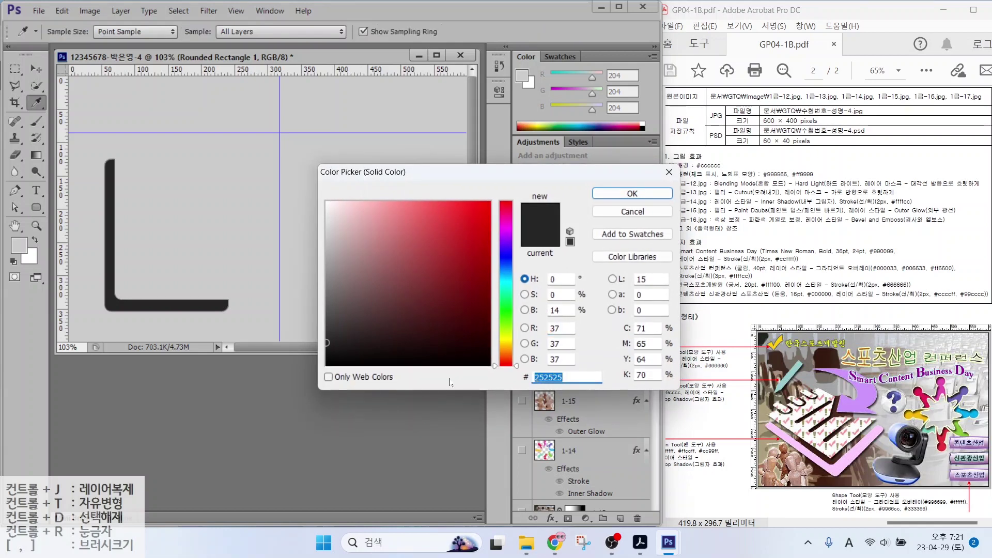
type("ffccff")
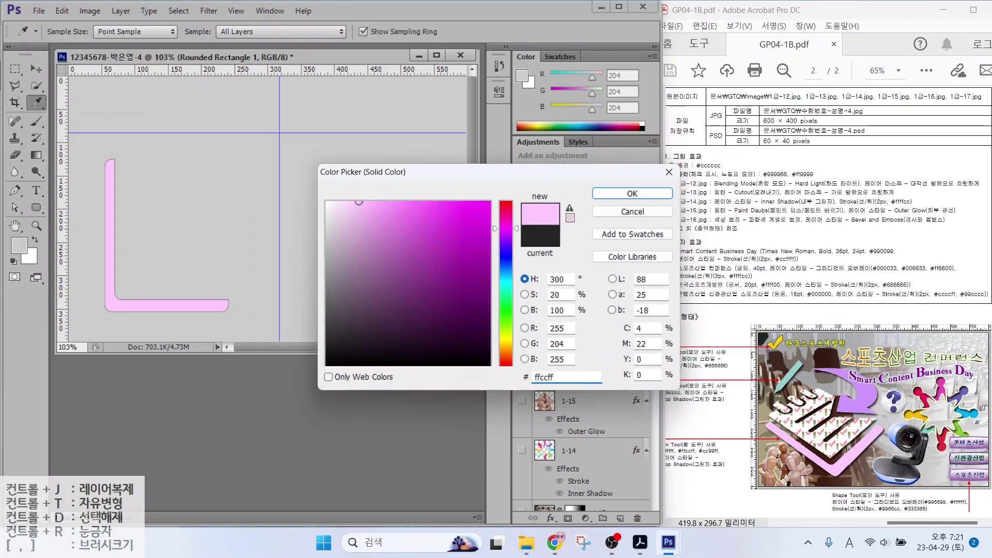
key("Return")
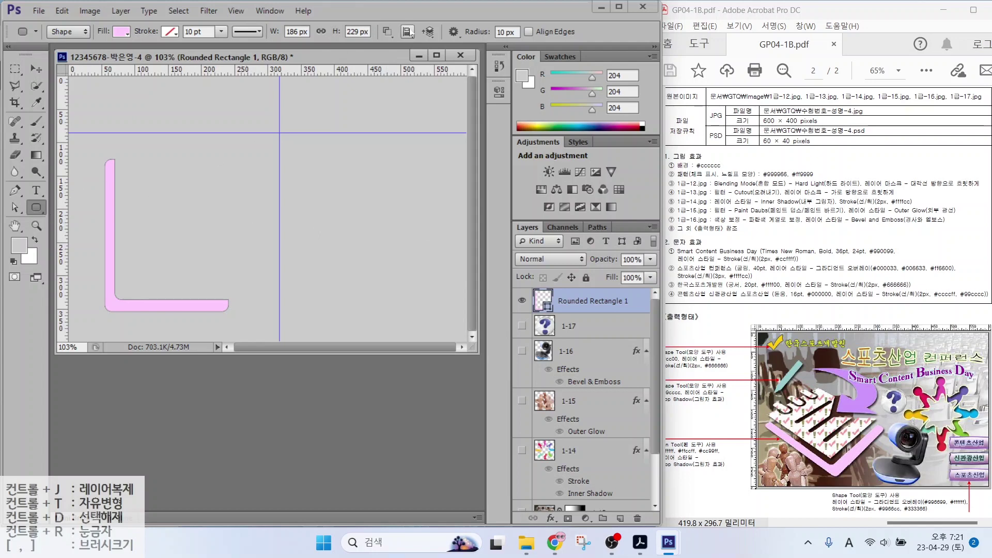
left_click(388, 31)
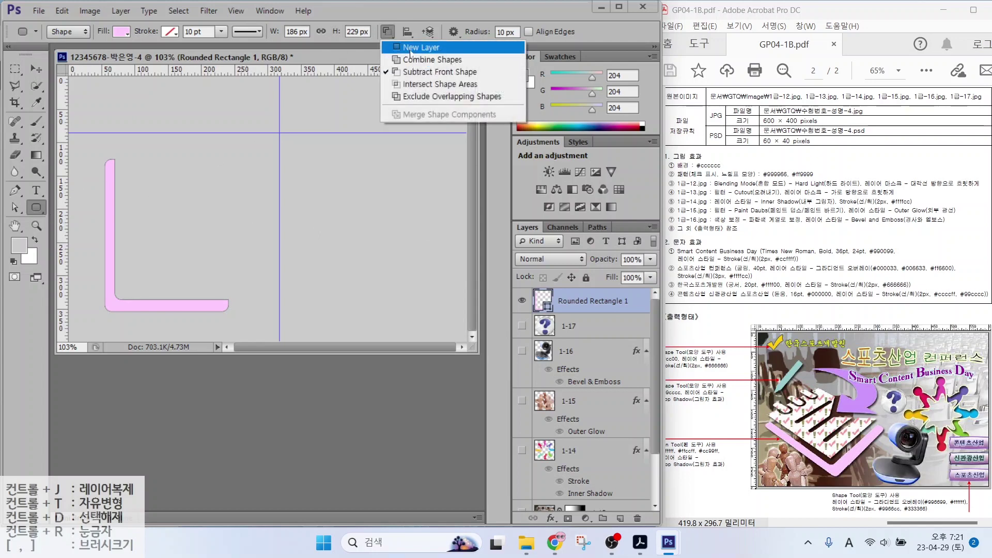
left_click(410, 50)
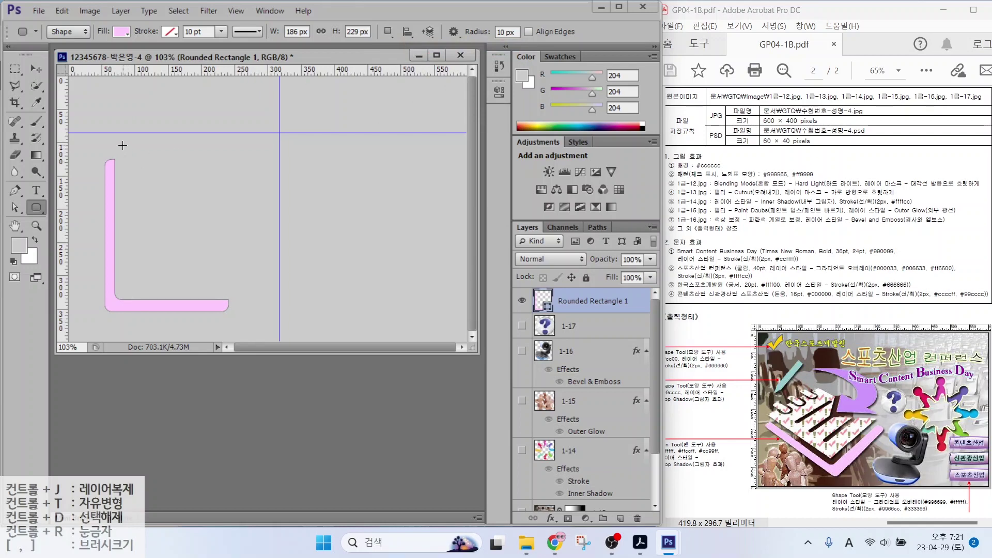
Draw a rectangle over the pink bracket's inner corner and nudge it slightly left
right_click(37, 208)
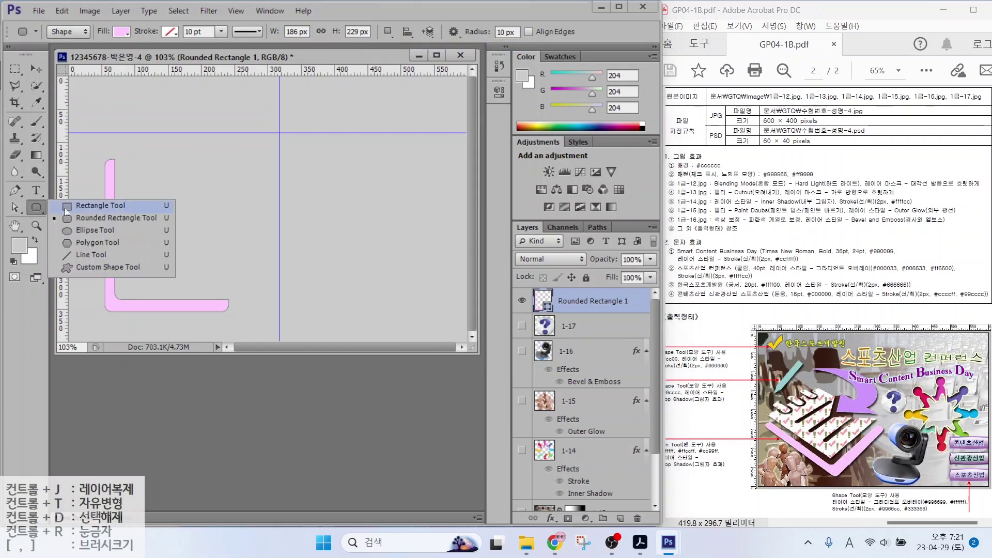
left_click(93, 209)
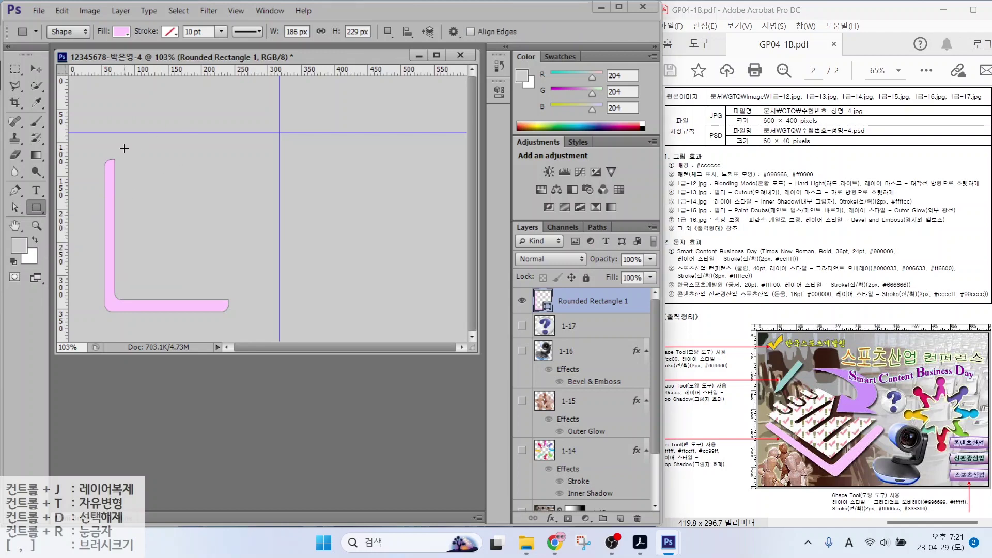
left_click_drag(129, 150, 238, 293)
key("v")
left_click_drag(171, 202, 163, 207)
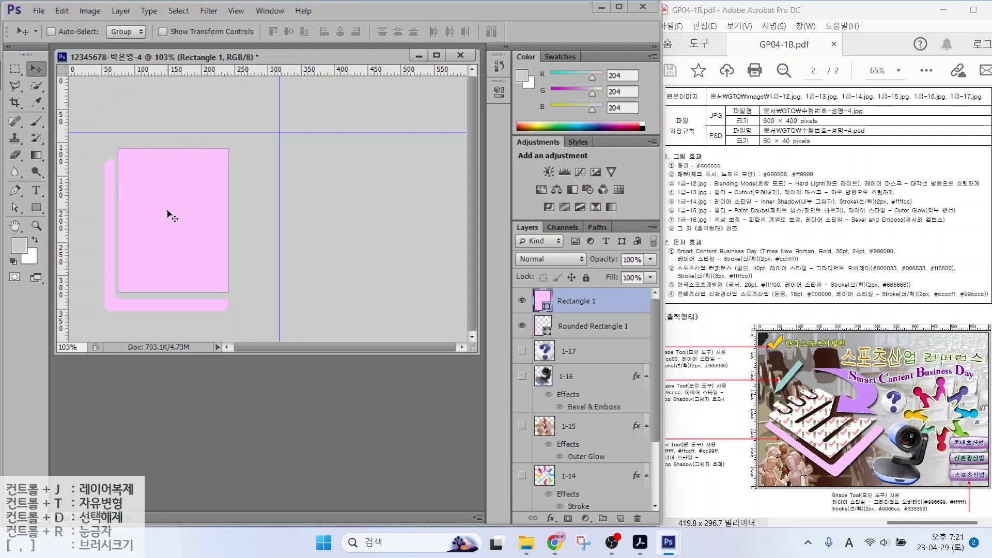
Set the Rectangle 1 shape's fill colour to white (#ffffff)
double_click(547, 303)
left_click_drag(361, 207, 297, 180)
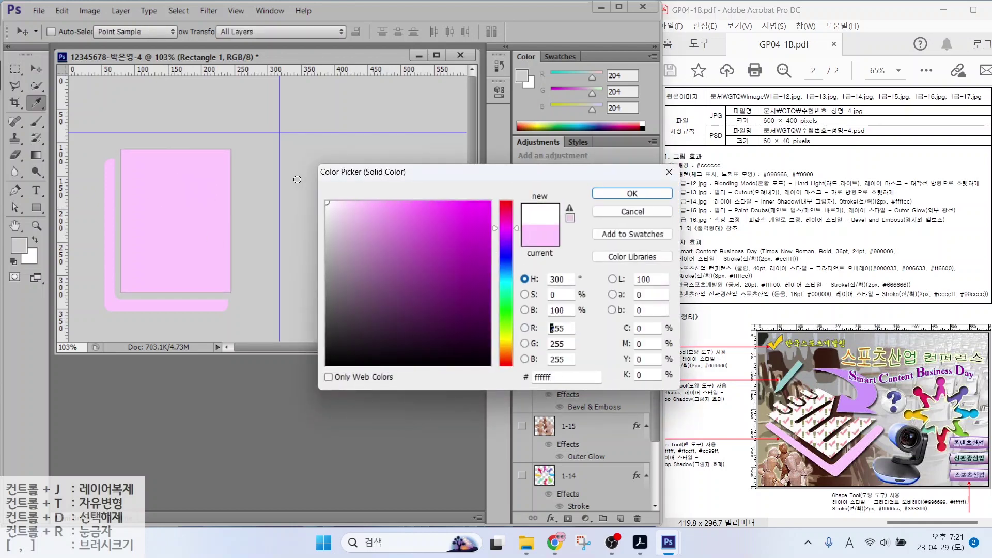
left_click(632, 193)
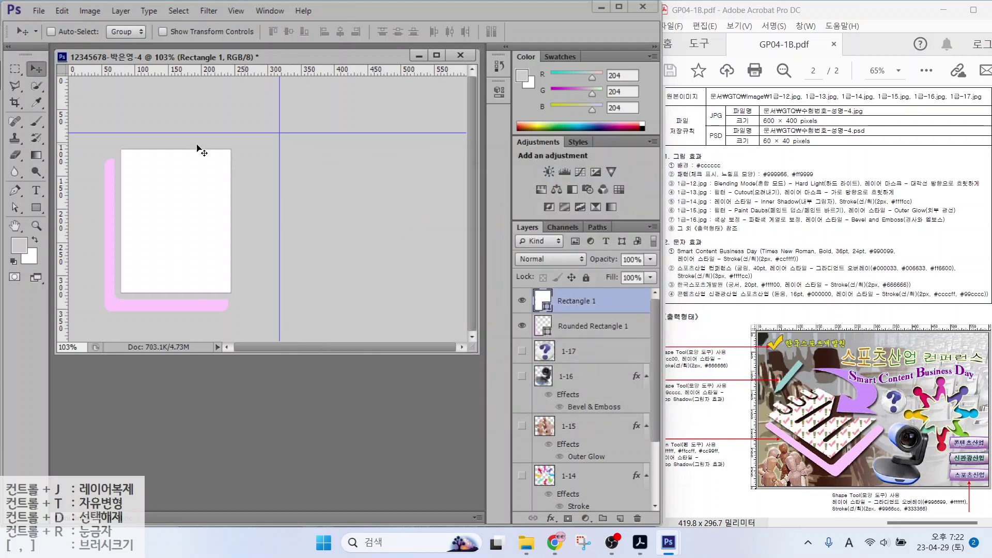
left_click(35, 67)
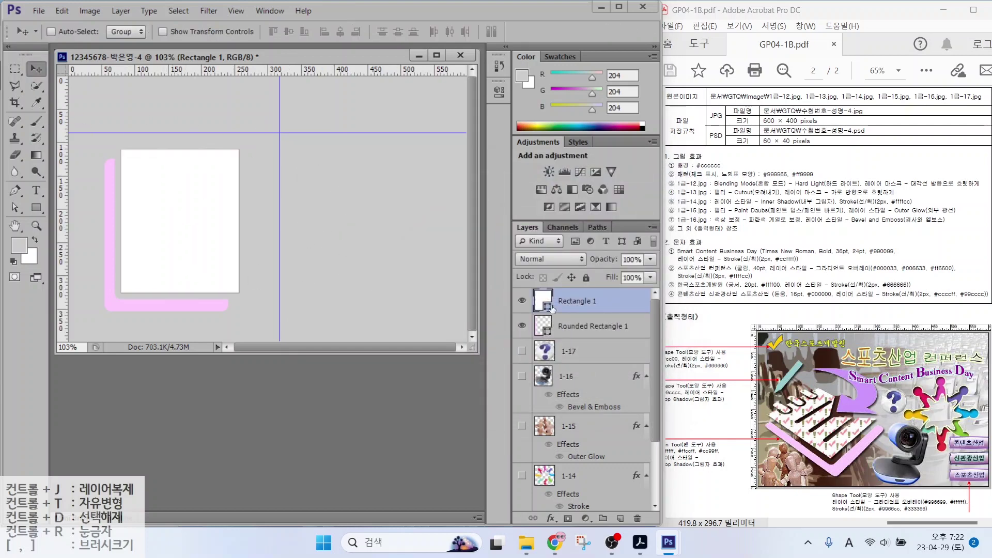
key("alt")
mouse_move(795, 426)
left_mouse_down()
mouse_move(822, 401)
mouse_move(827, 413)
mouse_move(784, 424)
left_mouse_up()
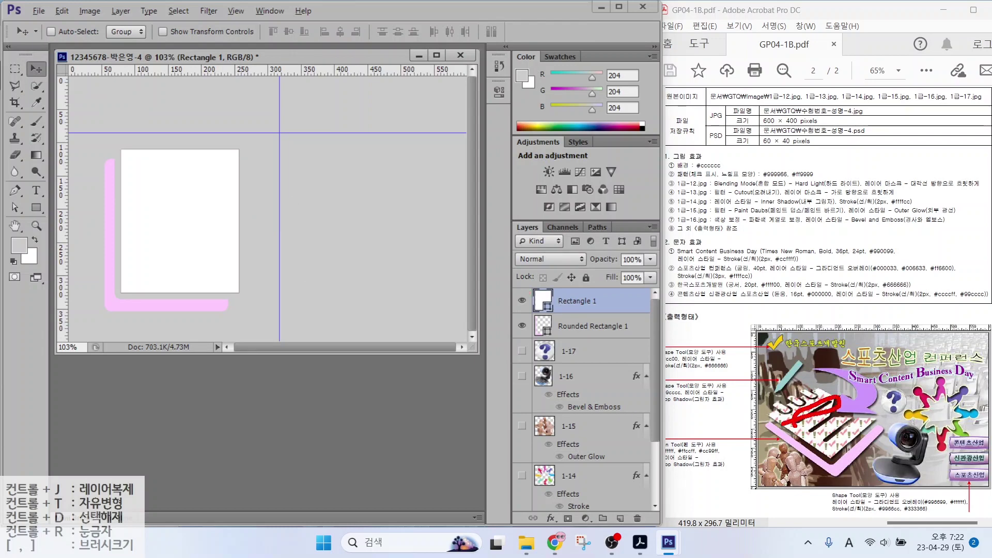
left_click_drag(36, 208, 90, 219)
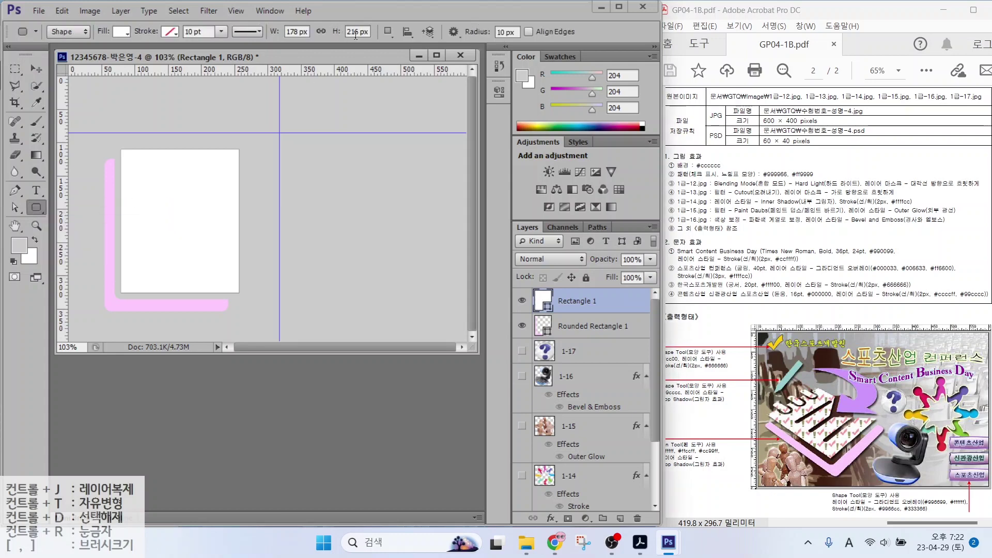
Cut a thin horizontal bar out of the white rectangle using Subtract Front Shape
left_click(389, 32)
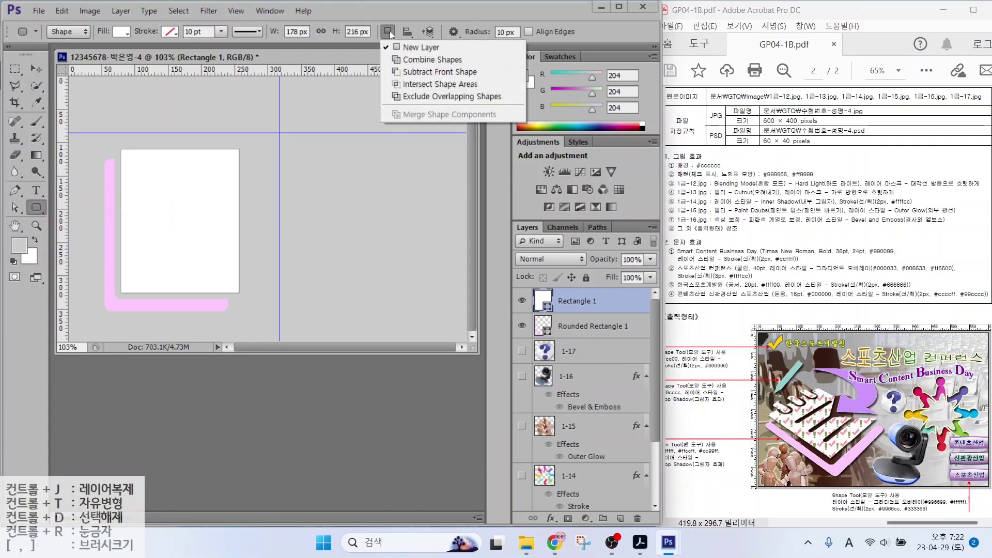
left_click(410, 77)
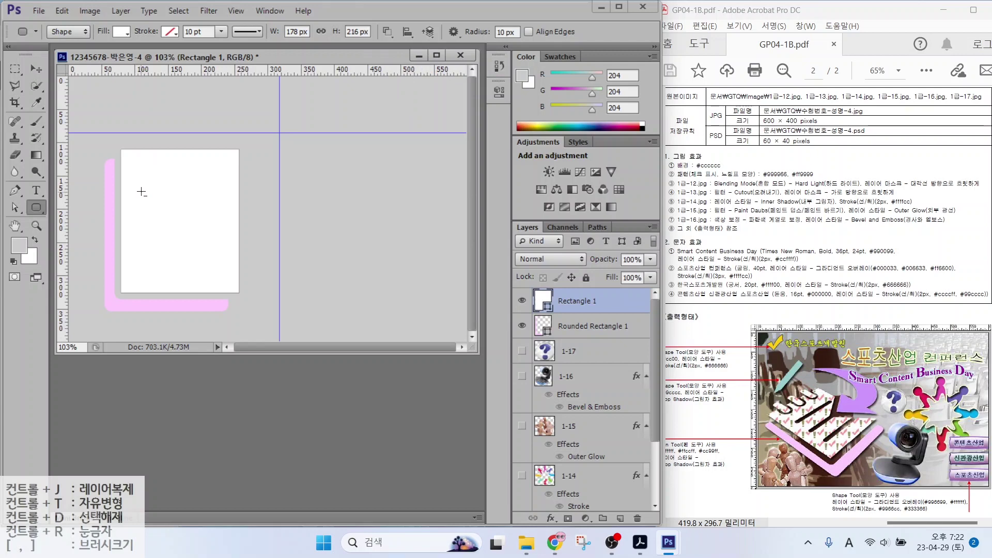
left_click_drag(138, 189, 222, 195)
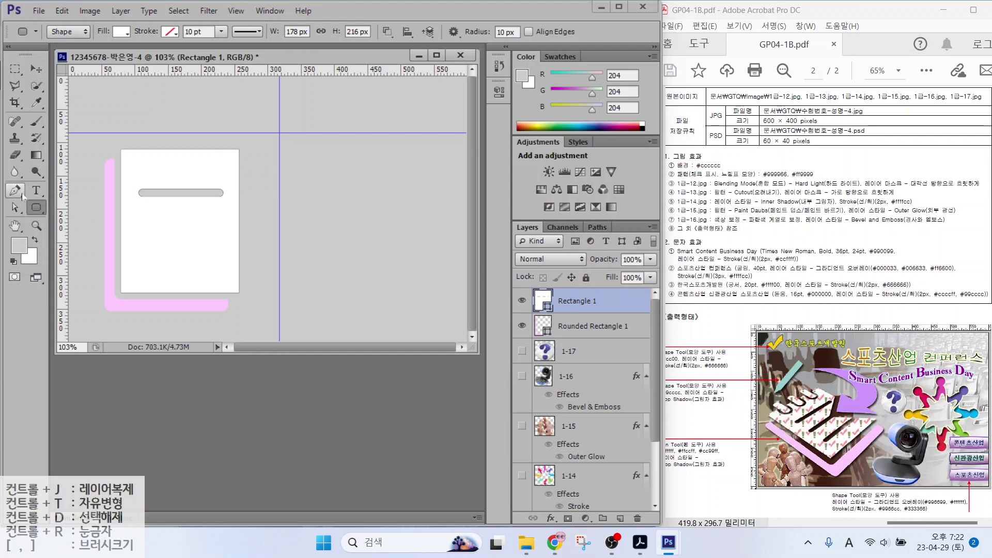
Select the cut-out bar's outline with the Direct Selection Tool
left_click(15, 207)
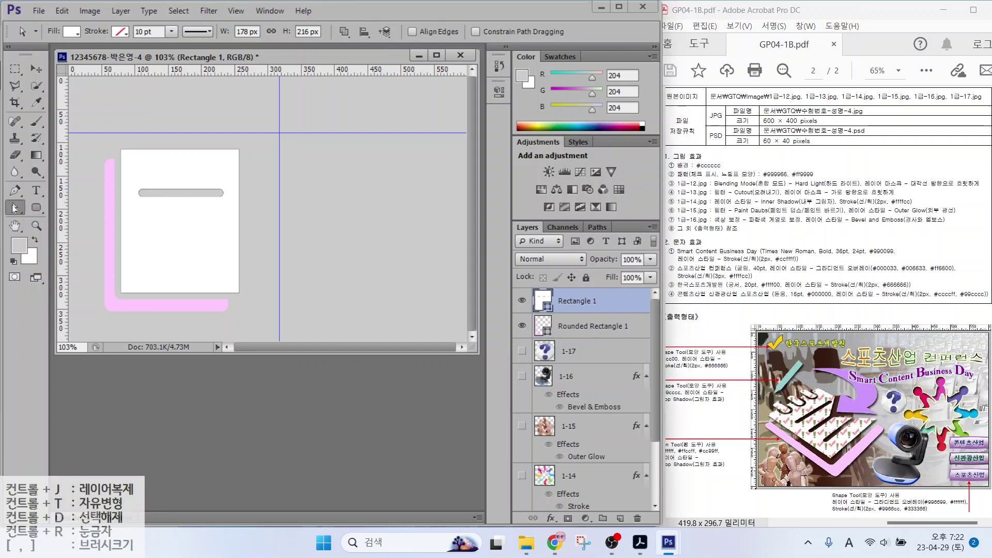
right_click(16, 207)
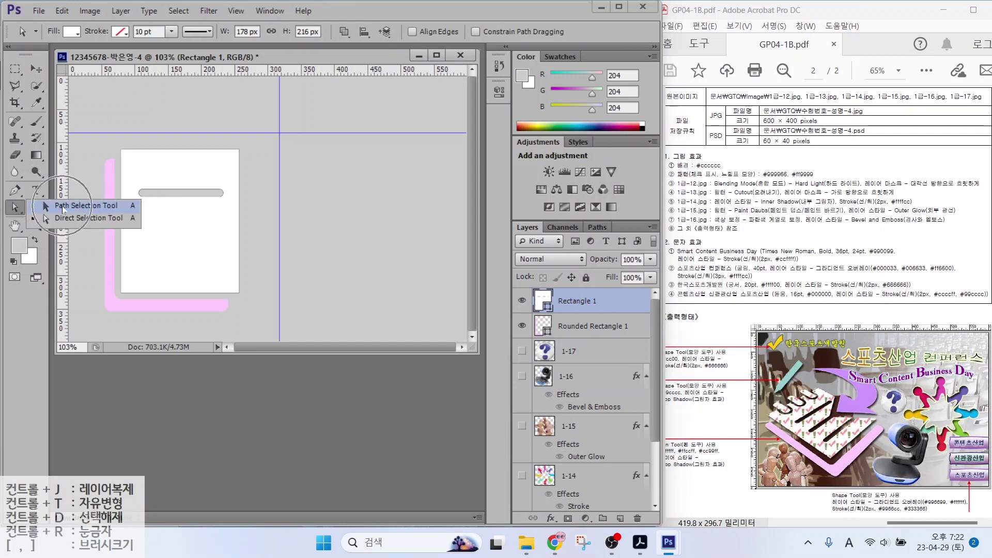
left_click(63, 207)
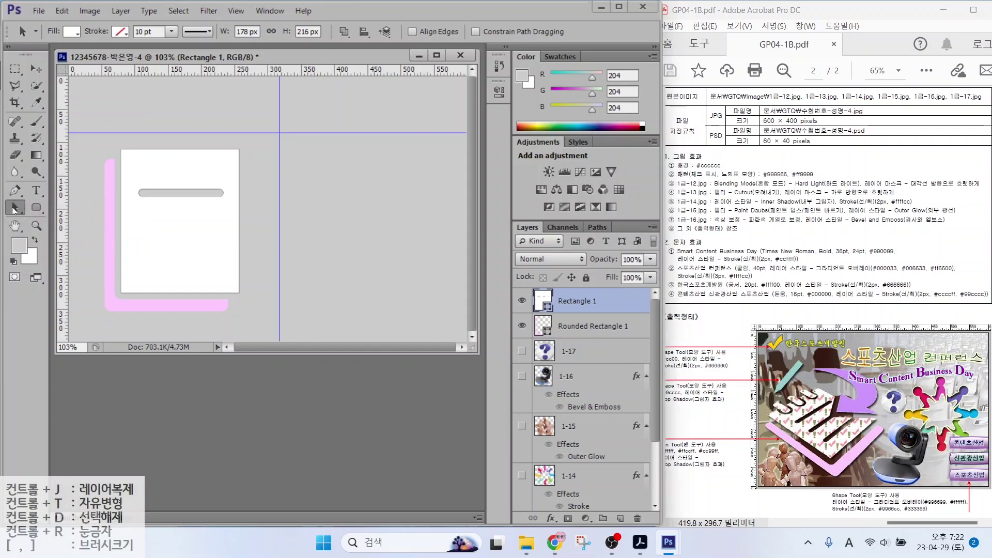
right_click(15, 210)
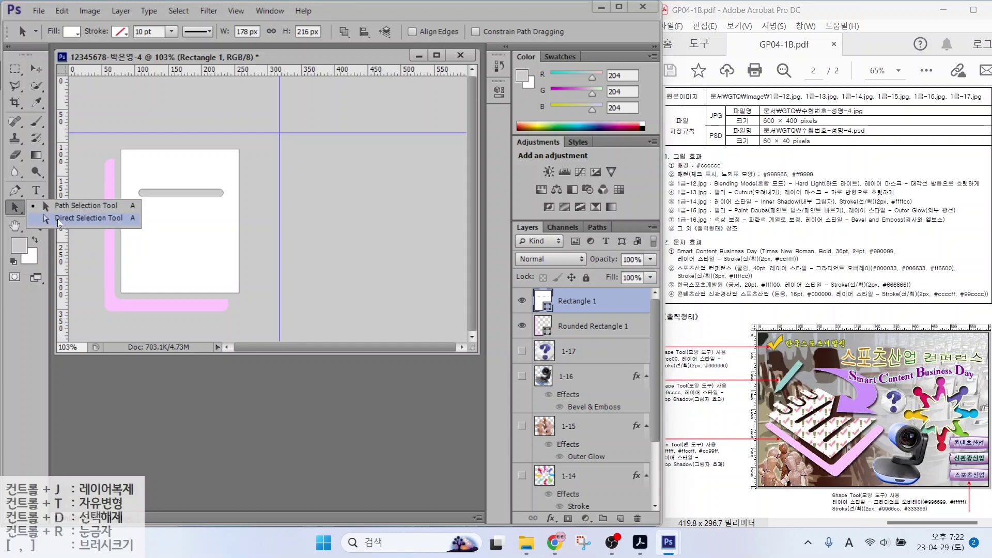
left_click(154, 193)
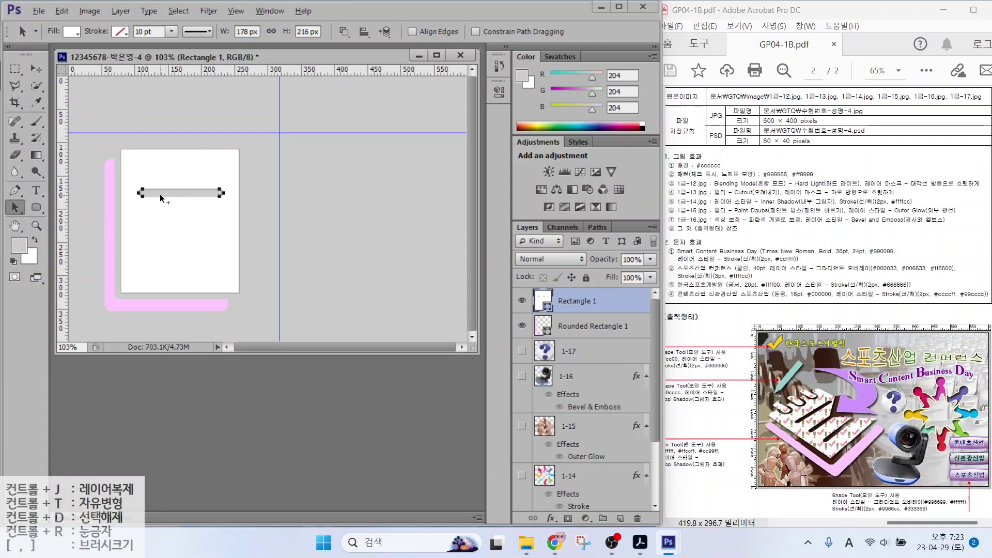
Duplicate the grey bar 45 px lower to complete three evenly spaced lines
left_click_drag(160, 194, 165, 259)
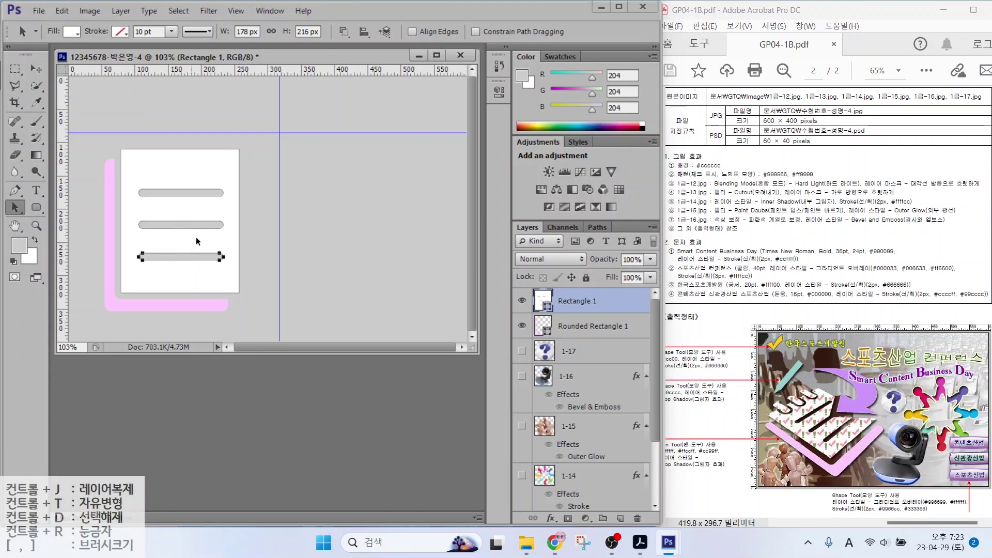
left_click(37, 207)
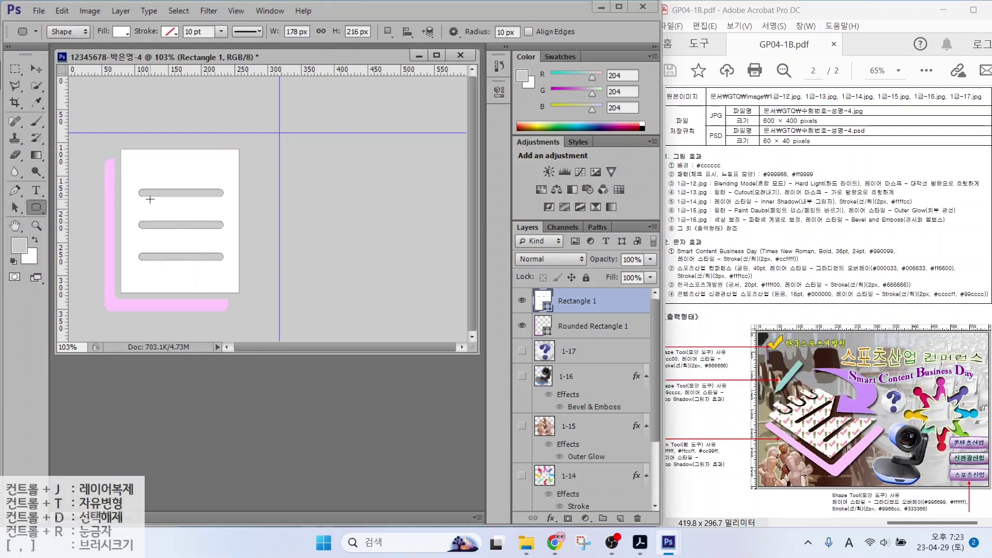
Draw a small pill at the page's top edge using Subtract Front Shape
key("alt")
left_click_drag(143, 132, 143, 168)
left_click(522, 301)
left_click(522, 302)
left_click(522, 302)
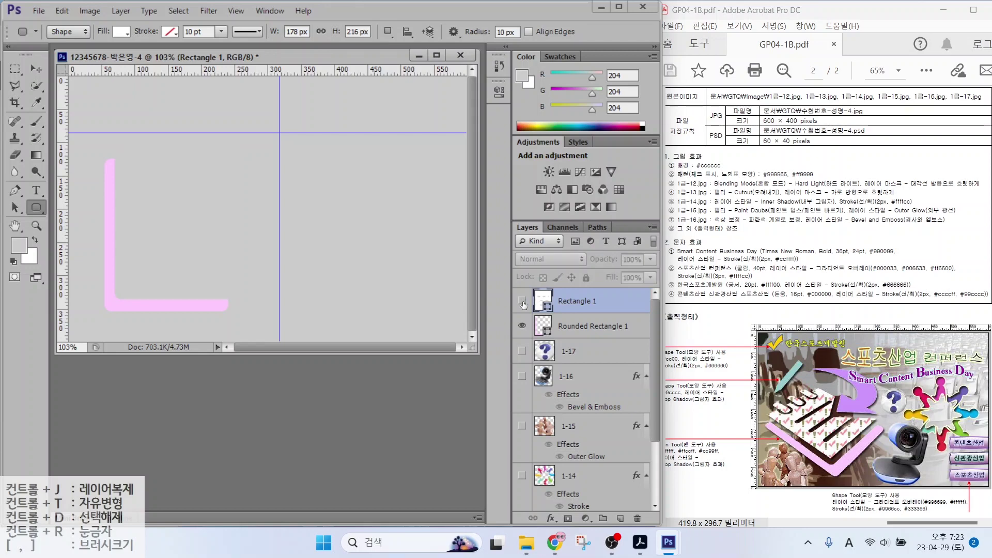
left_click(522, 302)
left_click(522, 301)
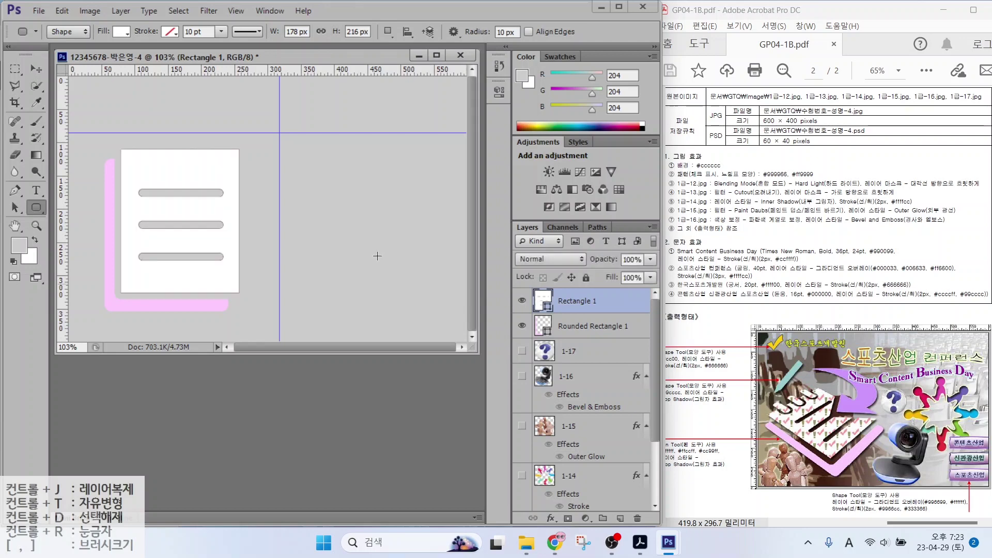
left_click(34, 209)
left_click(390, 33)
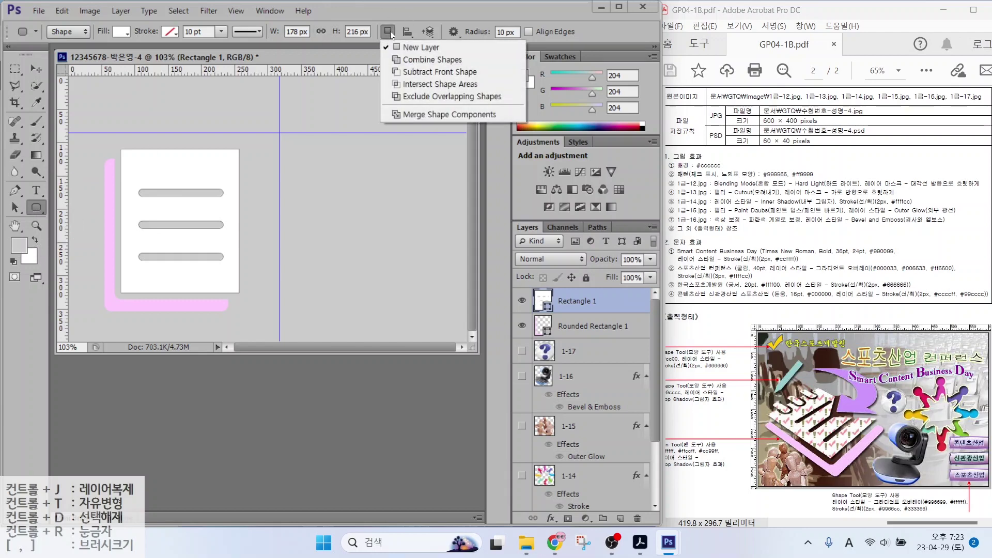
left_click(418, 72)
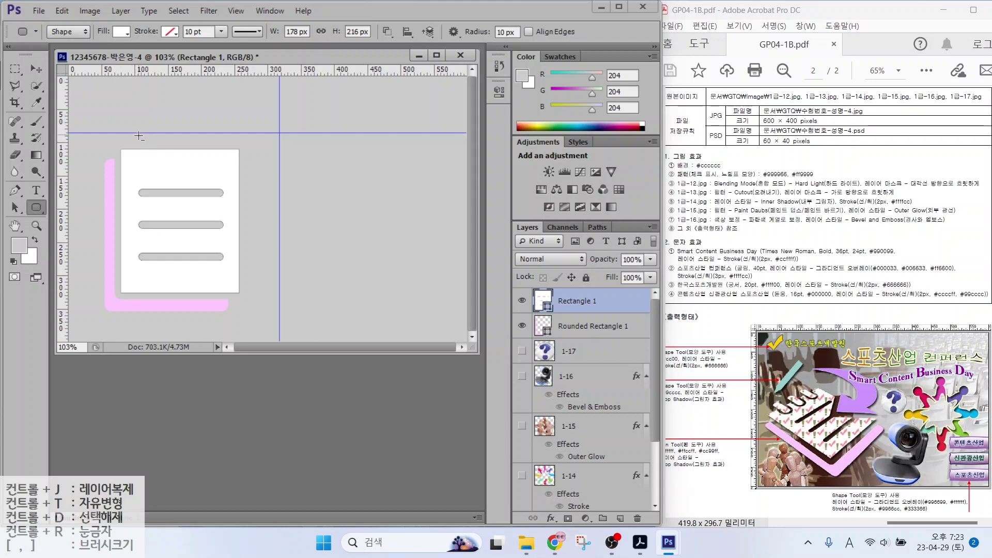
left_click_drag(138, 134, 154, 168)
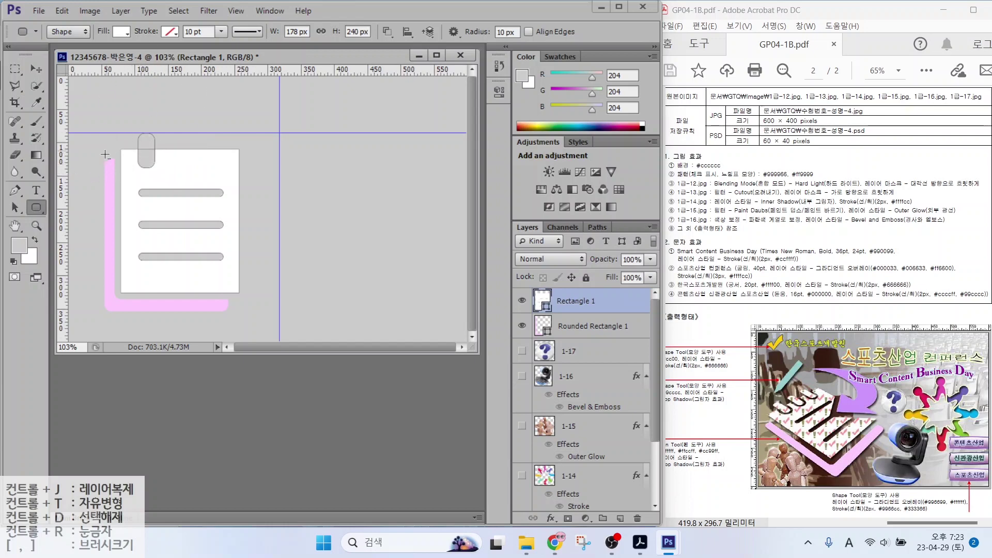
Copy the pill twice along the top edge and merge the notches into the page
left_click(18, 206)
left_click_drag(18, 207, 78, 207)
left_click(146, 141)
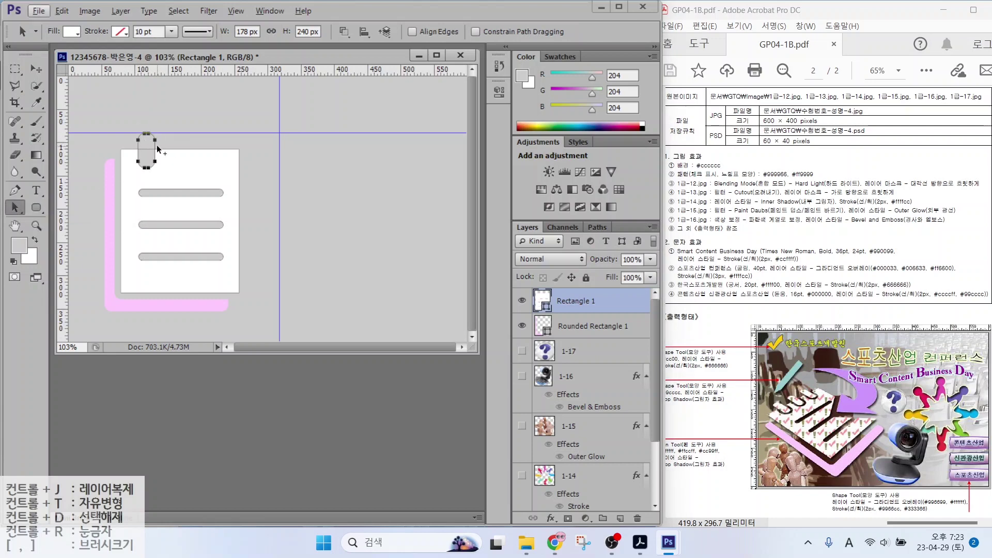
left_click_drag(157, 147, 226, 143)
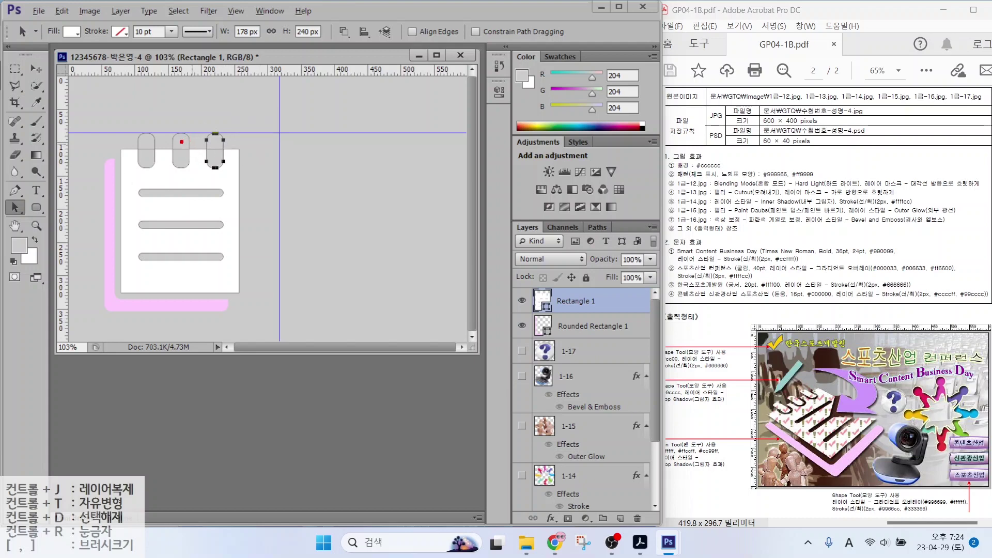
left_click_drag(183, 149, 213, 125)
left_click_drag(149, 151, 133, 119)
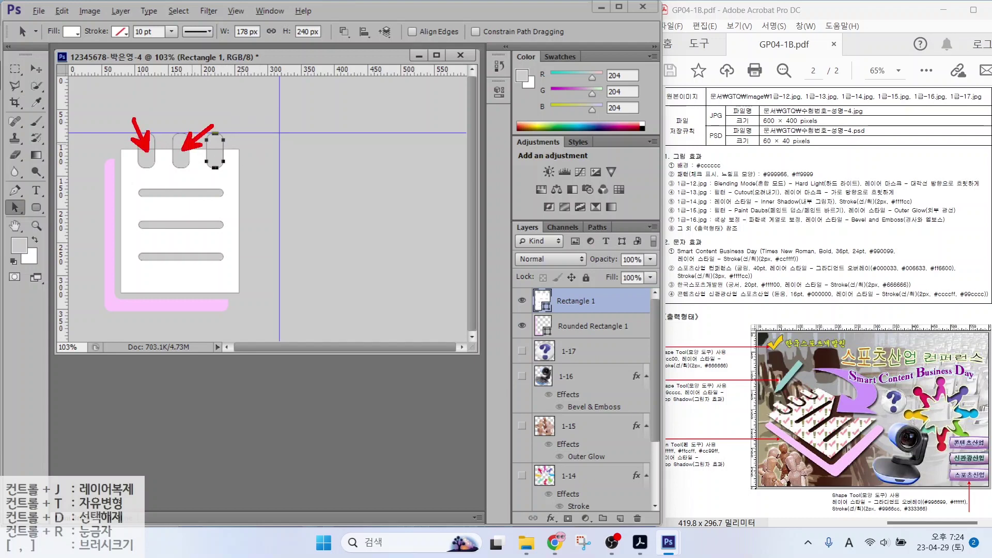
left_click(343, 31)
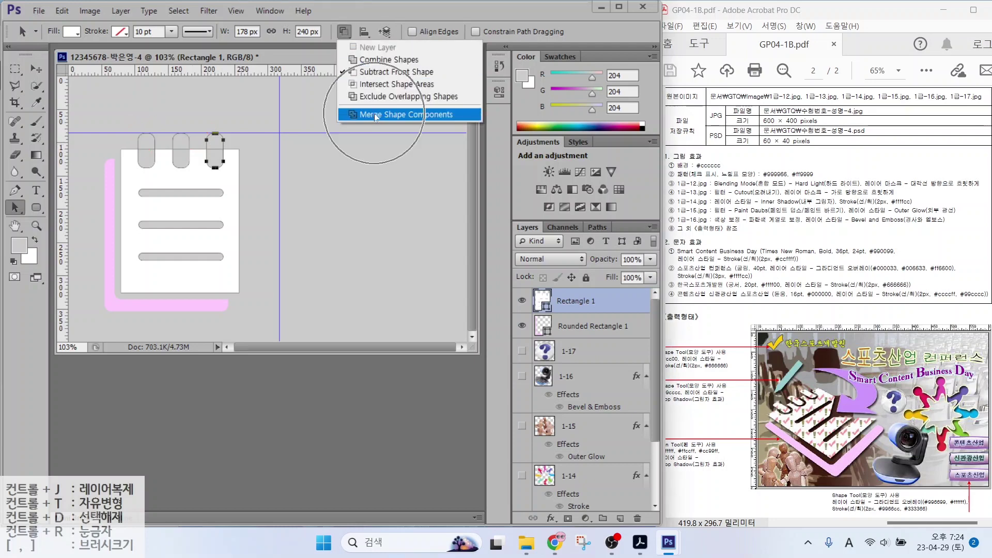
left_click(376, 115)
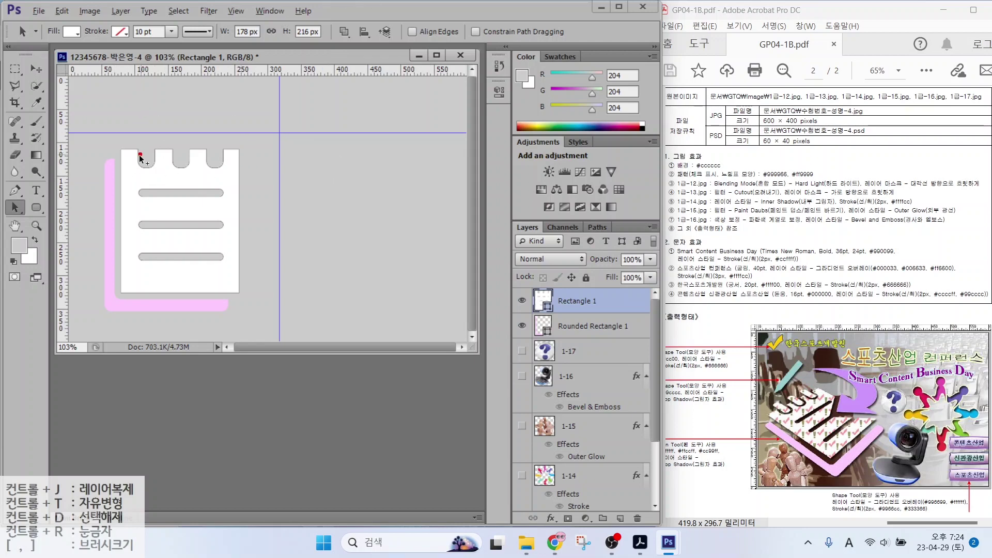
Draw a narrow rounded ring over the first notch using Combine Shapes
left_click_drag(140, 134, 150, 162)
key("Escape")
left_click(36, 207)
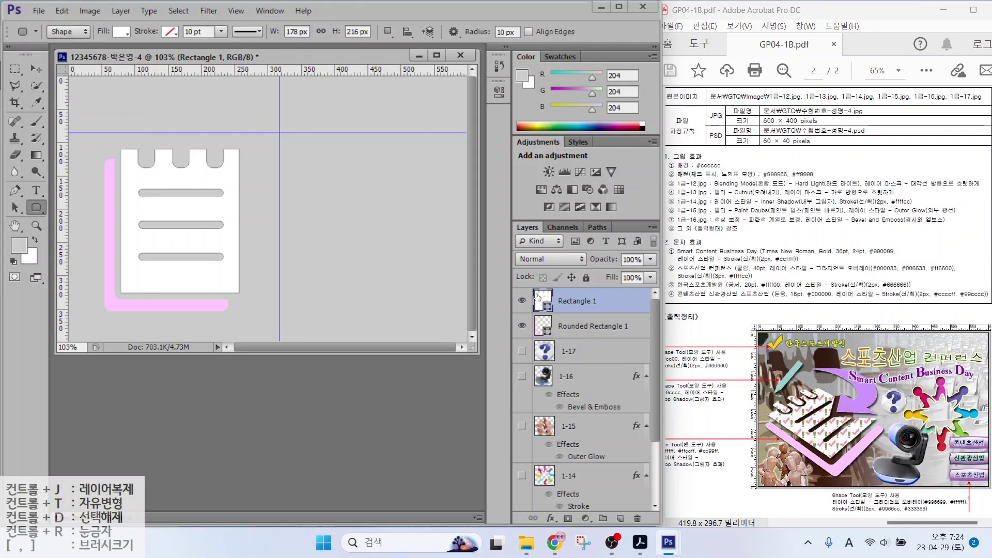
left_click(522, 300)
left_click(522, 300)
left_click(522, 300)
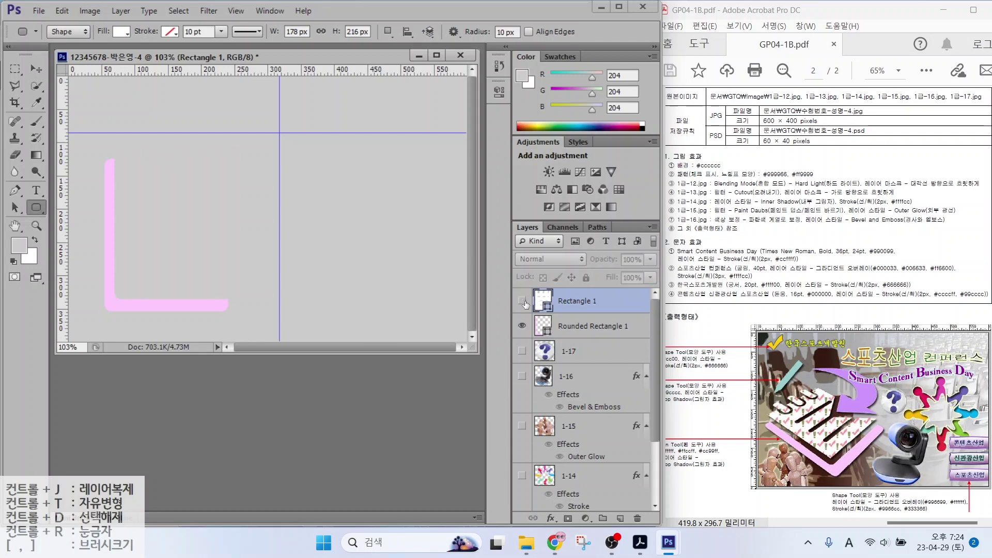
left_click(523, 302)
left_click(389, 33)
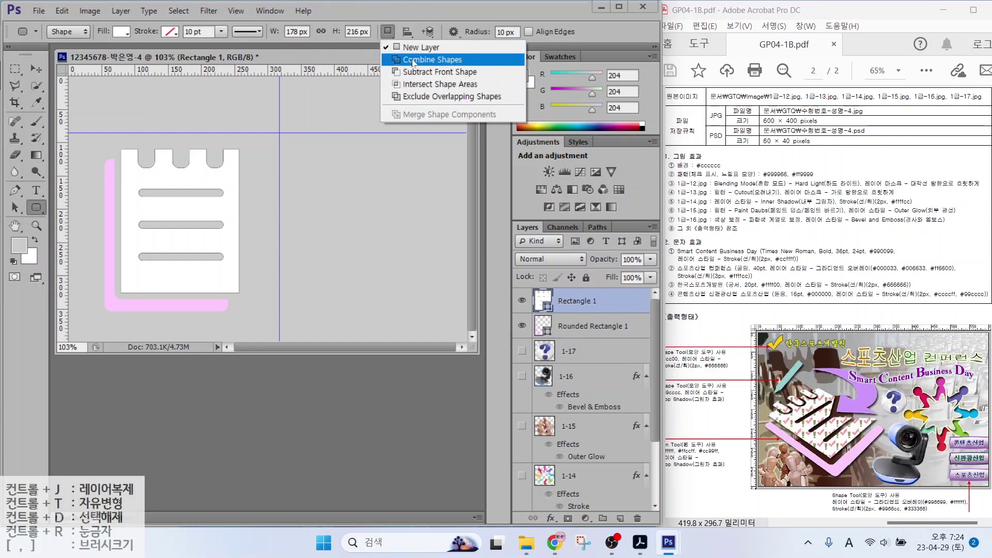
left_click(414, 60)
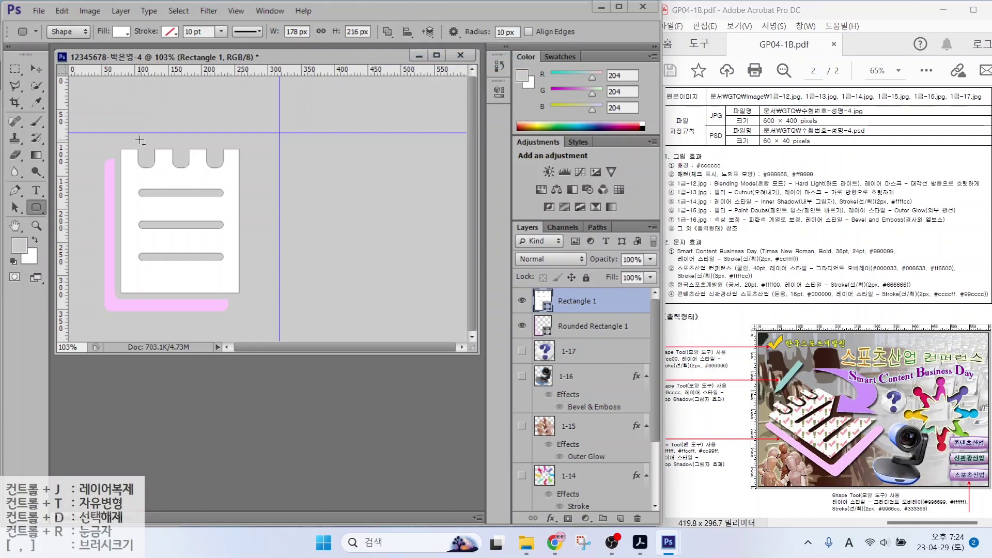
left_click_drag(144, 137, 149, 160)
Nudge the ring into place and copy it 52 px right over the next notch
key("a")
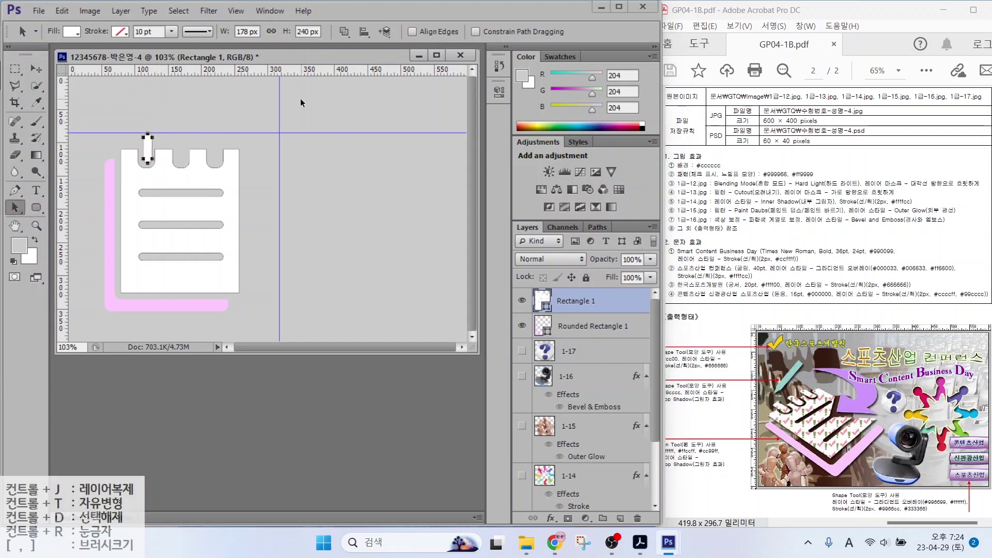
key("Left")
key("Left")
key("Left")
key("Left")
key("Right")
left_click_drag(146, 150, 216, 146)
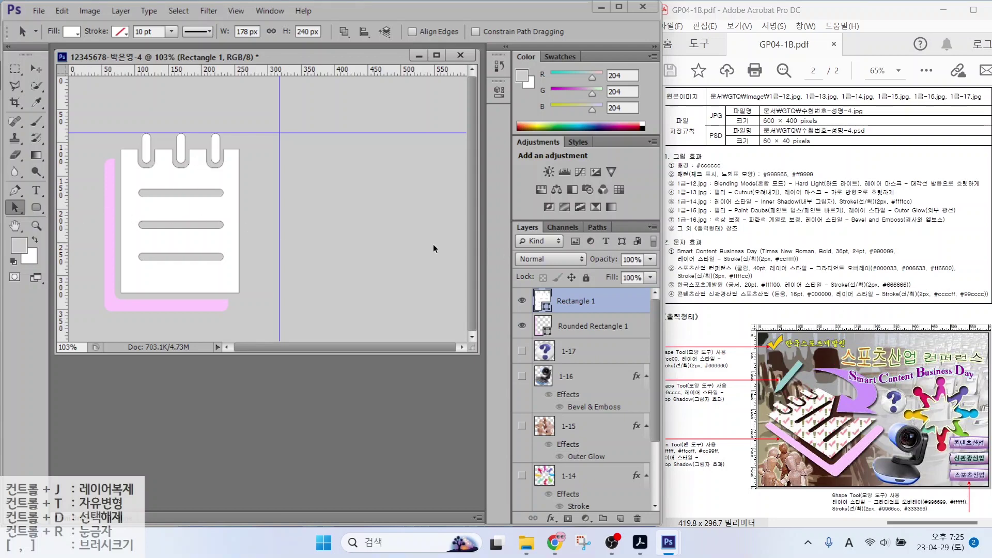
Draw a triangular arrowhead on a new layer filled with lavender #cc99ff
left_click(14, 192)
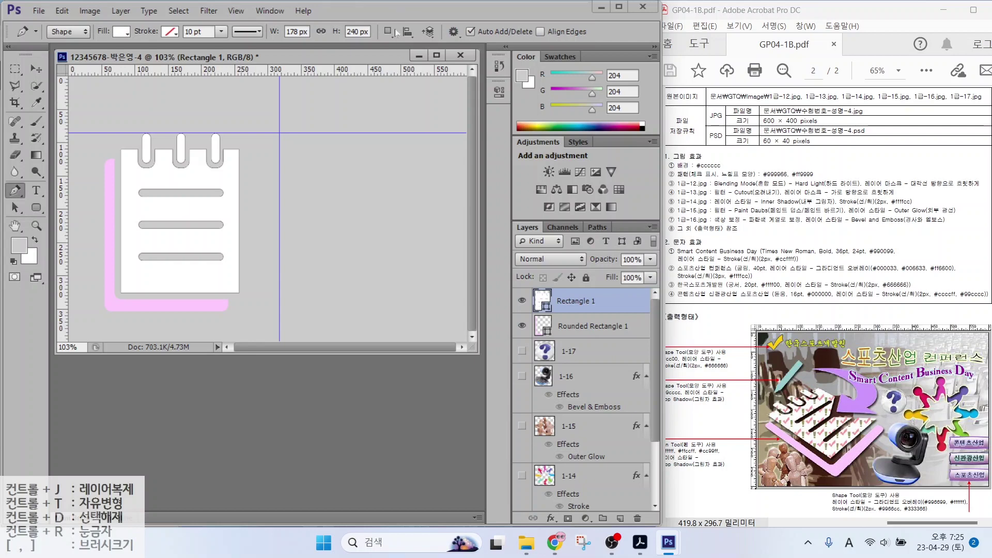
left_click(389, 32)
left_click(406, 48)
left_click(253, 165)
left_click(216, 216)
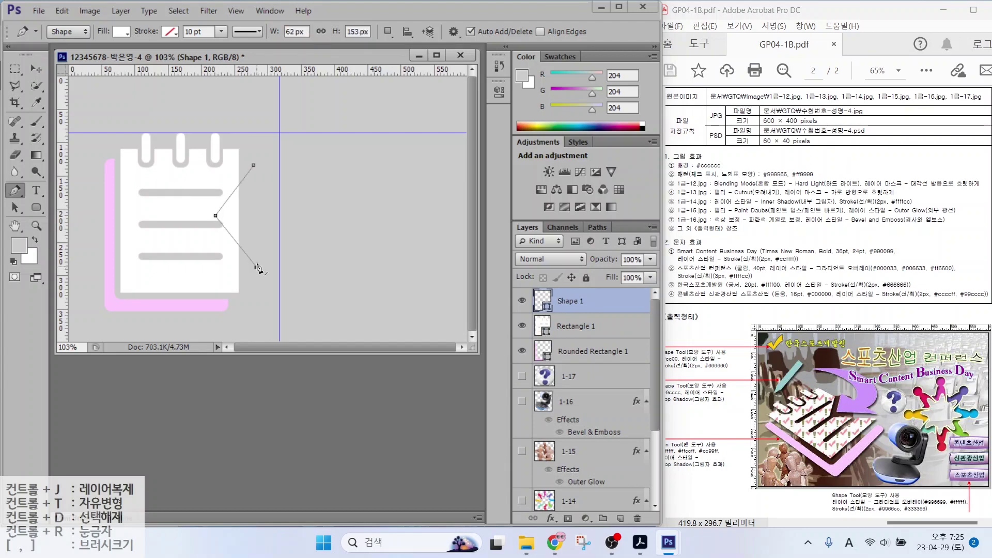
left_click(256, 265)
left_click(253, 165)
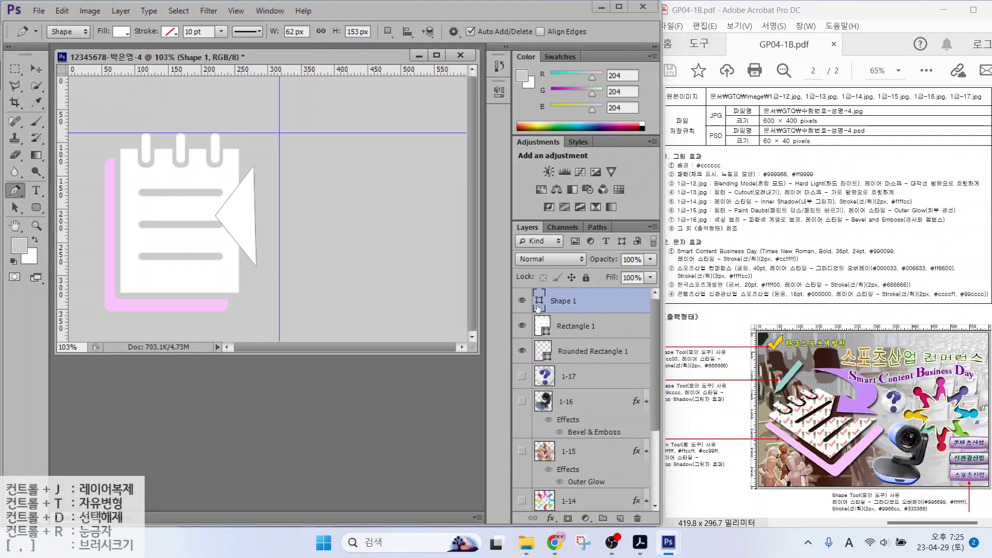
double_click(539, 301)
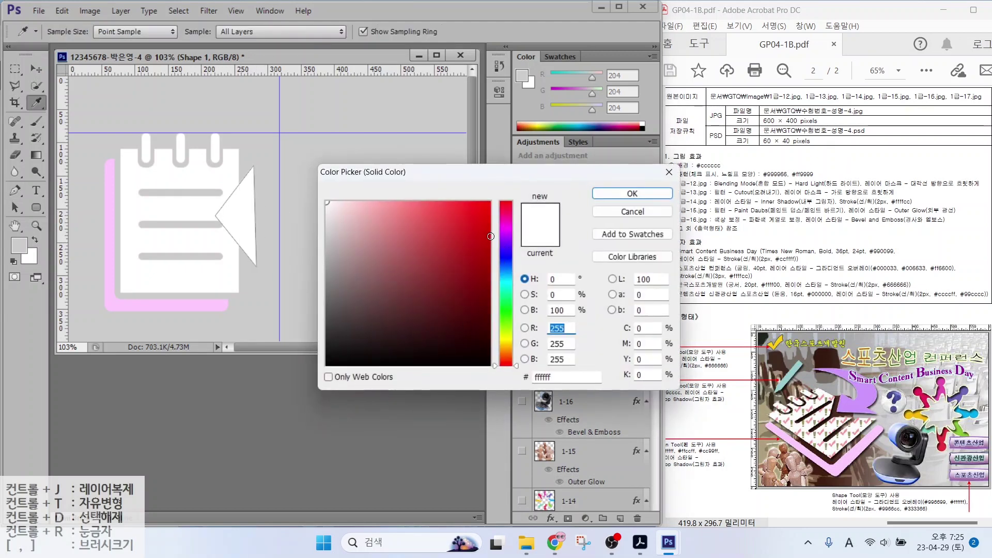
key("Tab")
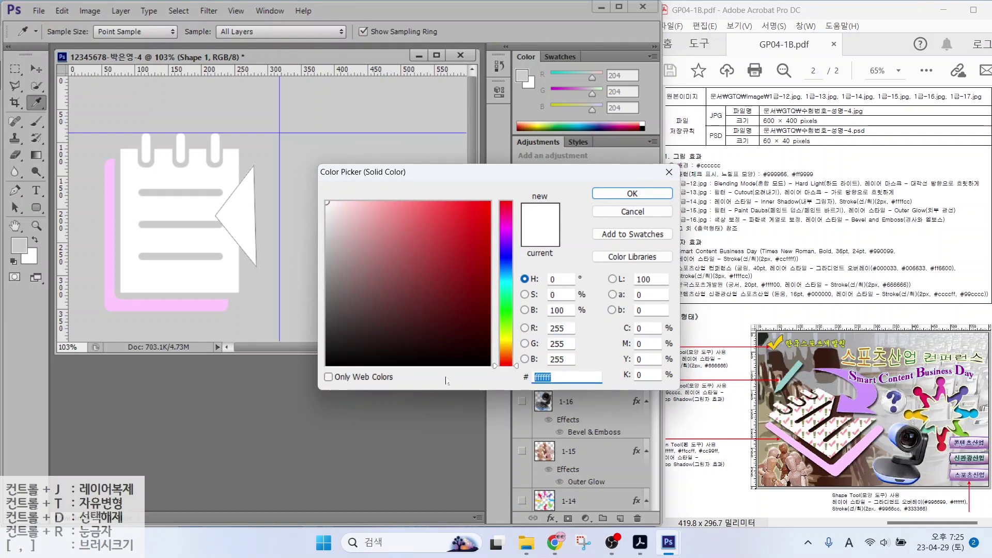
type("cc99ff")
key("Return")
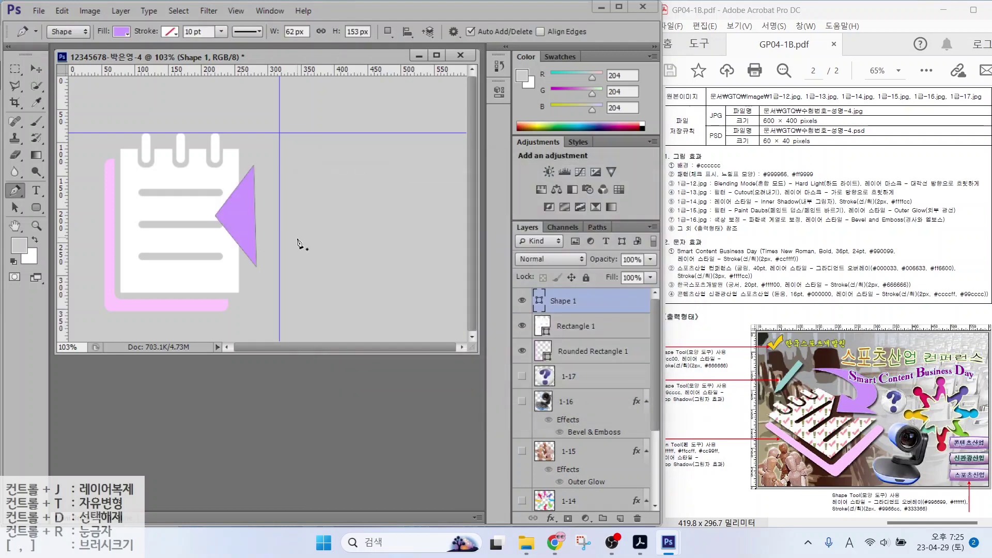
Add a curved arrow tail to the triangle using Combine Shapes
key("alt")
mouse_move(240, 201)
left_mouse_down()
mouse_move(269, 168)
mouse_move(262, 137)
mouse_move(221, 107)
mouse_move(304, 155)
mouse_move(318, 196)
mouse_move(300, 227)
mouse_move(254, 233)
left_mouse_up()
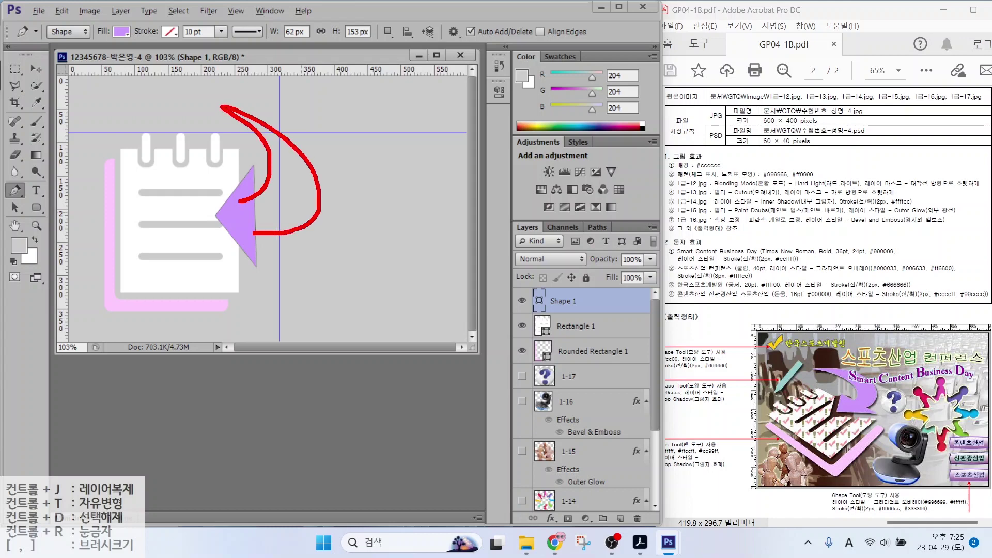
key("Escape")
left_click(388, 32)
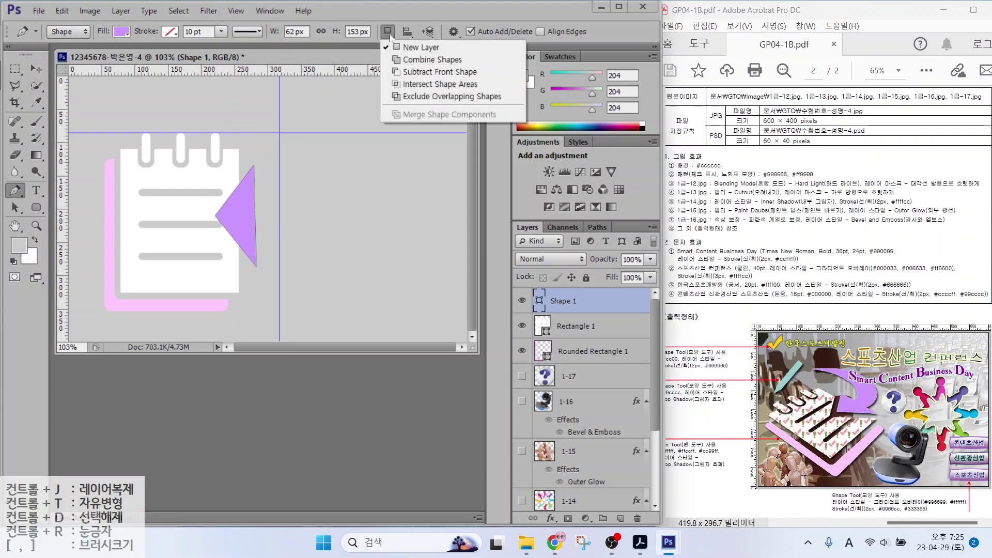
left_click(416, 61)
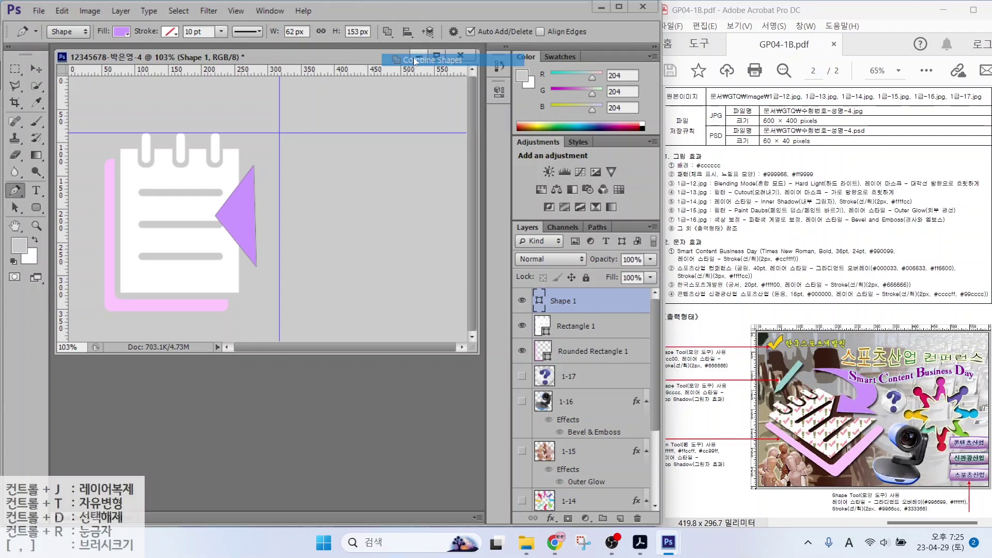
left_click(244, 203)
left_click_drag(280, 165, 280, 133)
left_click_drag(222, 97, 266, 106)
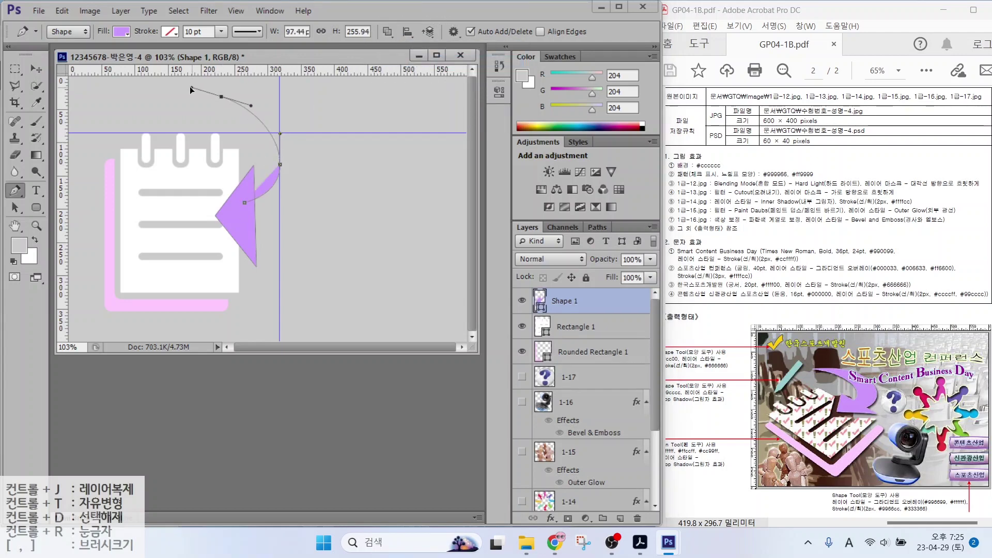
left_click_drag(312, 180, 298, 252)
left_click(249, 243)
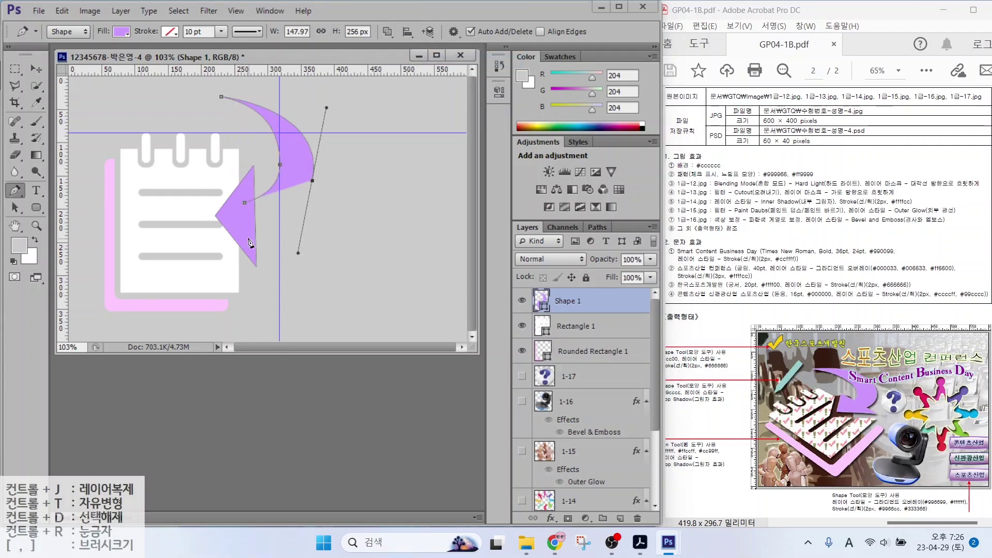
left_click(244, 202)
Reshape the arrow's outer curve and lower-left inner corner, then merge its shape components
left_click_drag(15, 207, 66, 222)
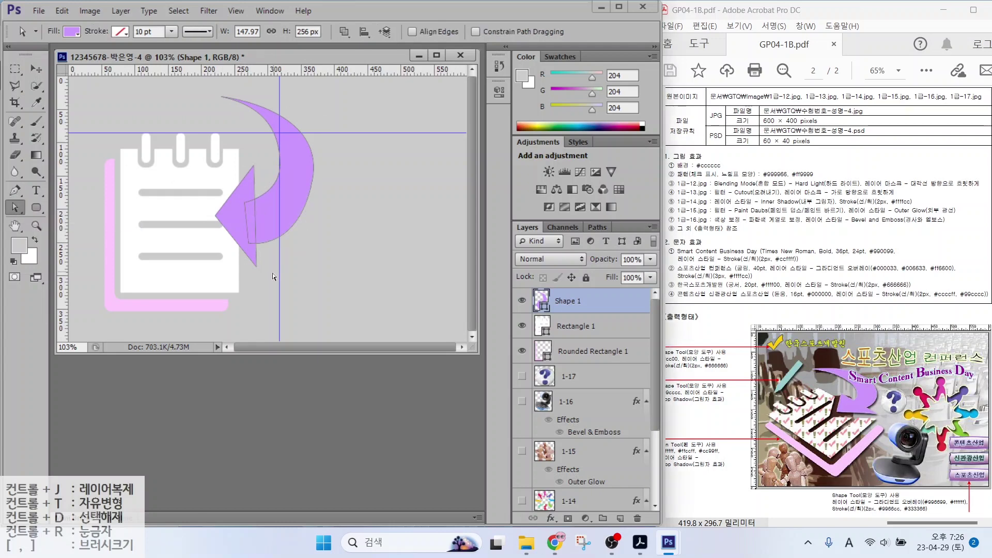
left_click(278, 234)
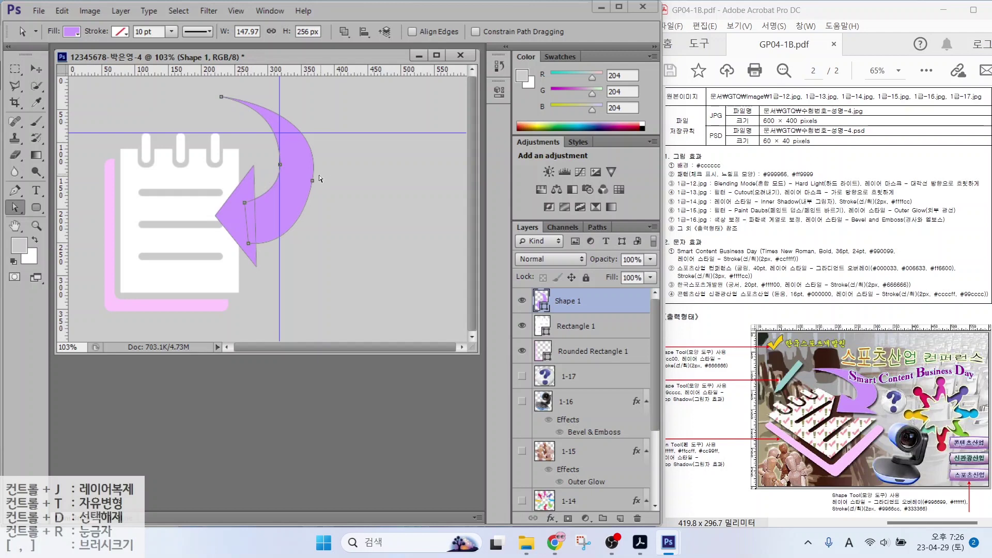
left_click_drag(310, 181, 311, 189)
left_click_drag(298, 256, 307, 239)
left_click_drag(243, 203, 244, 193)
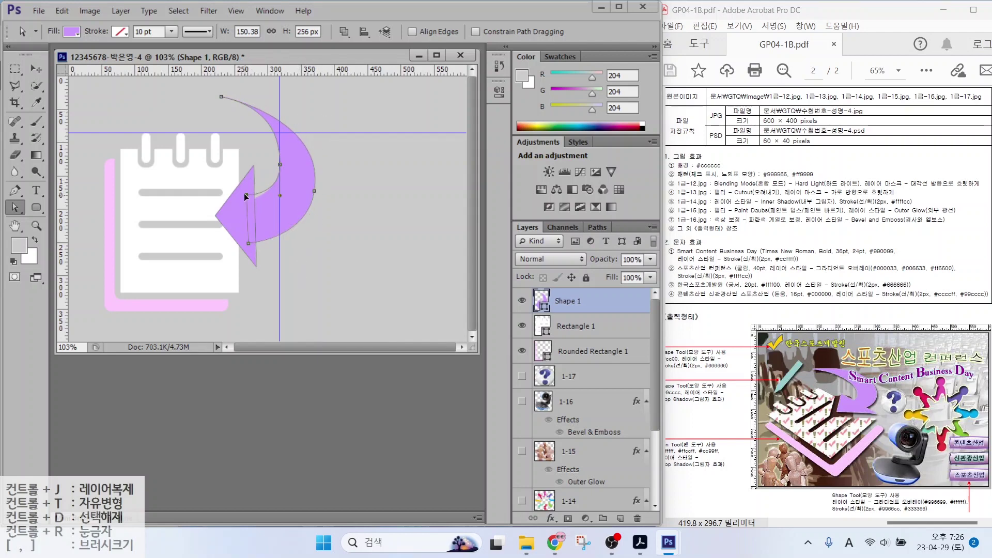
left_click(345, 32)
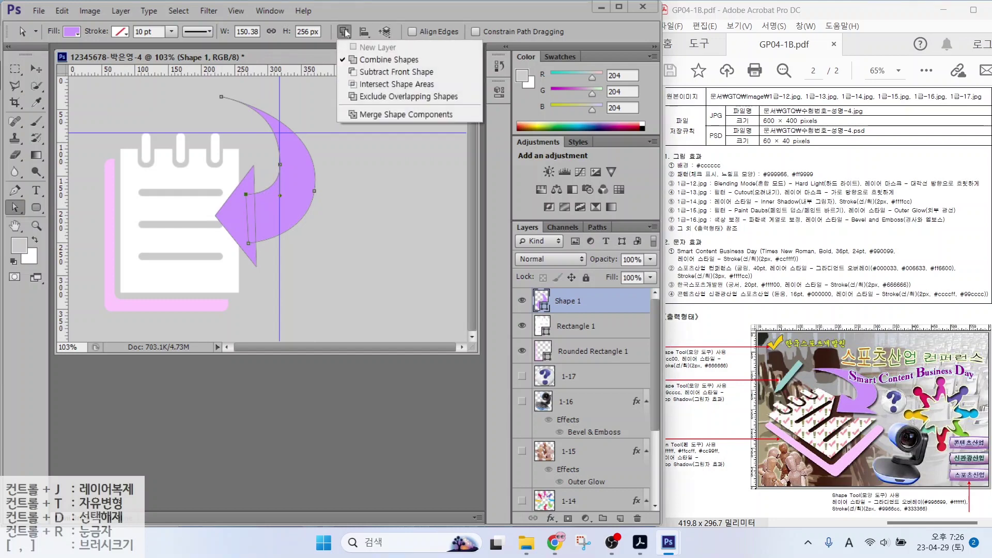
left_click(394, 114)
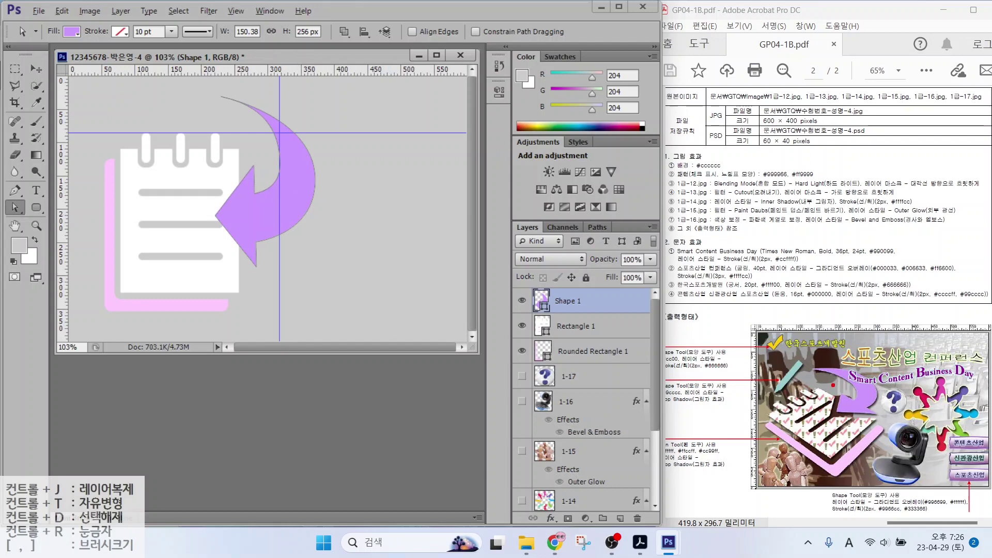
Select the Rectangle 1 notepad layer, blinking its visibility to identify it
mouse_move(833, 385)
left_mouse_down()
mouse_move(822, 422)
mouse_move(878, 421)
left_mouse_up()
left_click(579, 327)
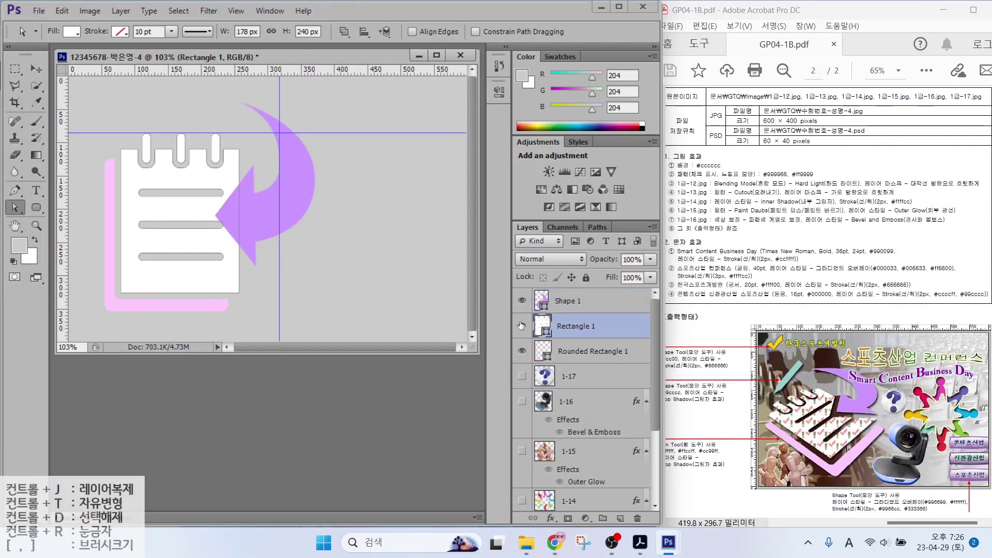
left_click(522, 326)
left_click(522, 327)
left_click(522, 326)
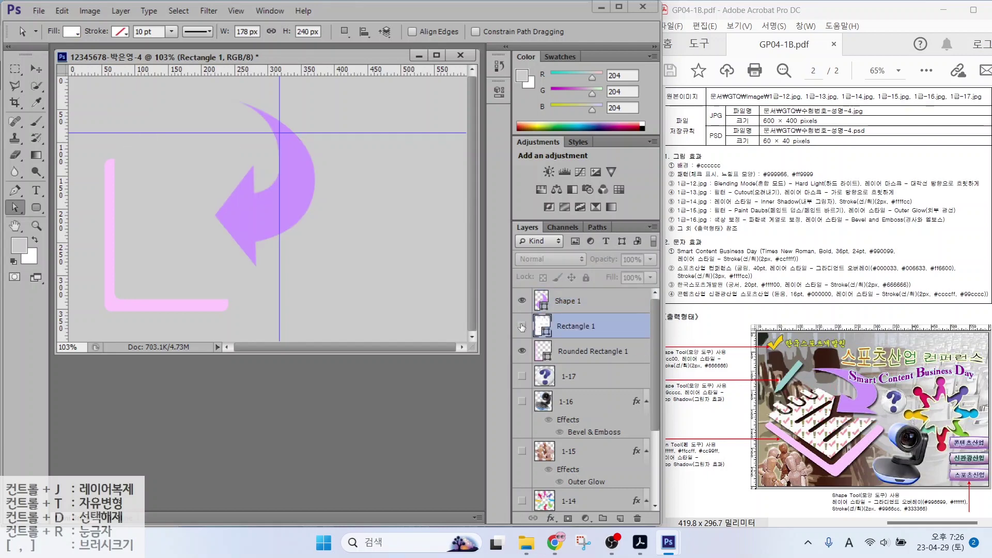
left_click(521, 327)
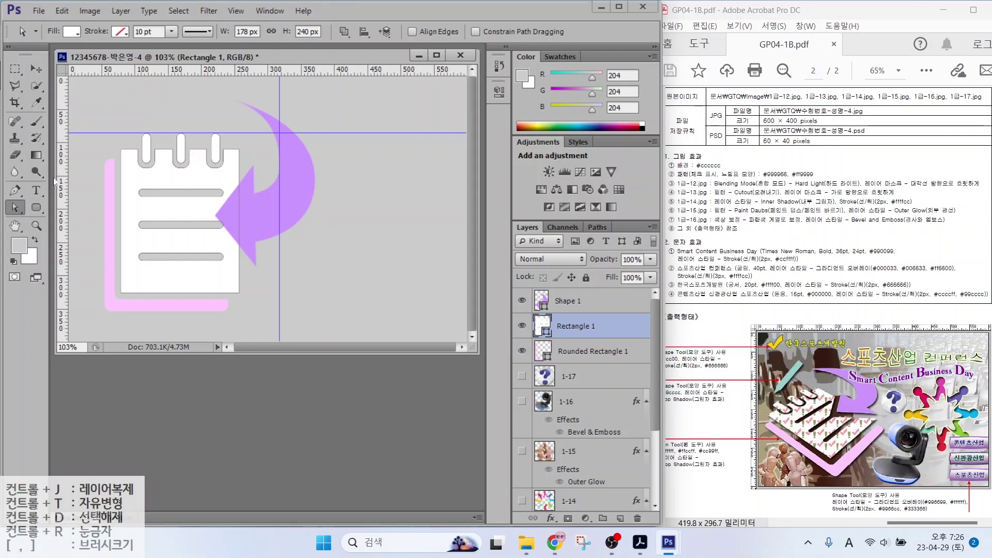
Cut a pen-drawn triangle from the notepad with Subtract Front Shape and merge components
left_click(15, 192)
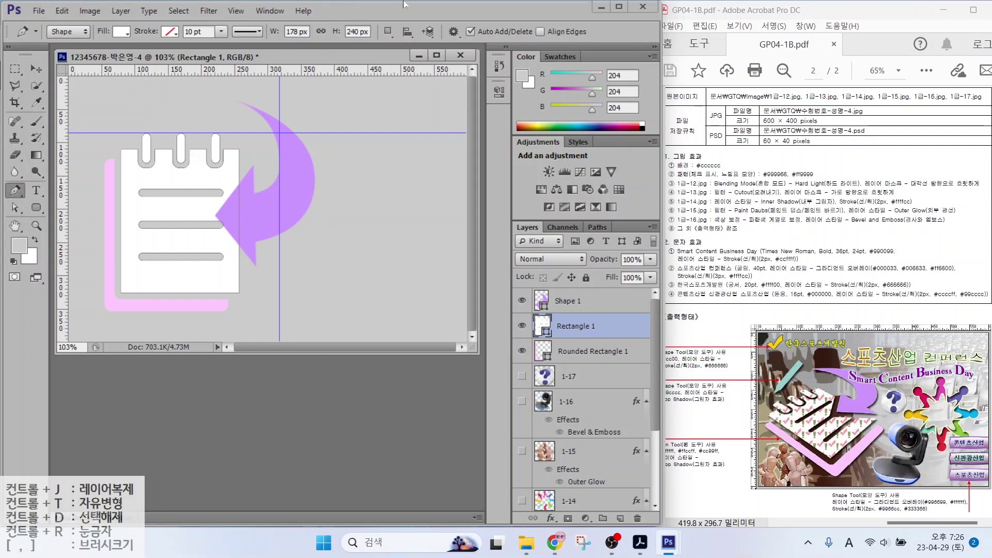
left_click(388, 32)
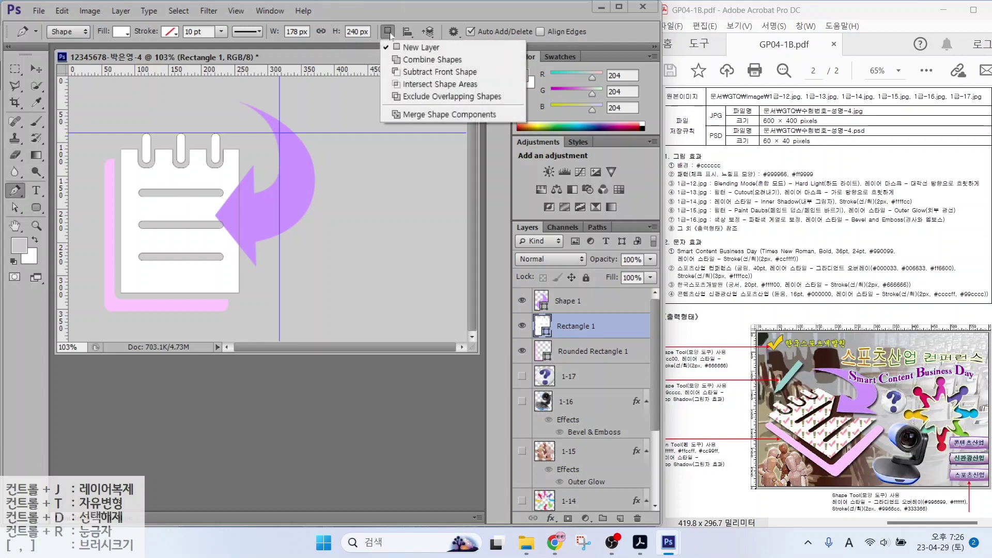
left_click(413, 72)
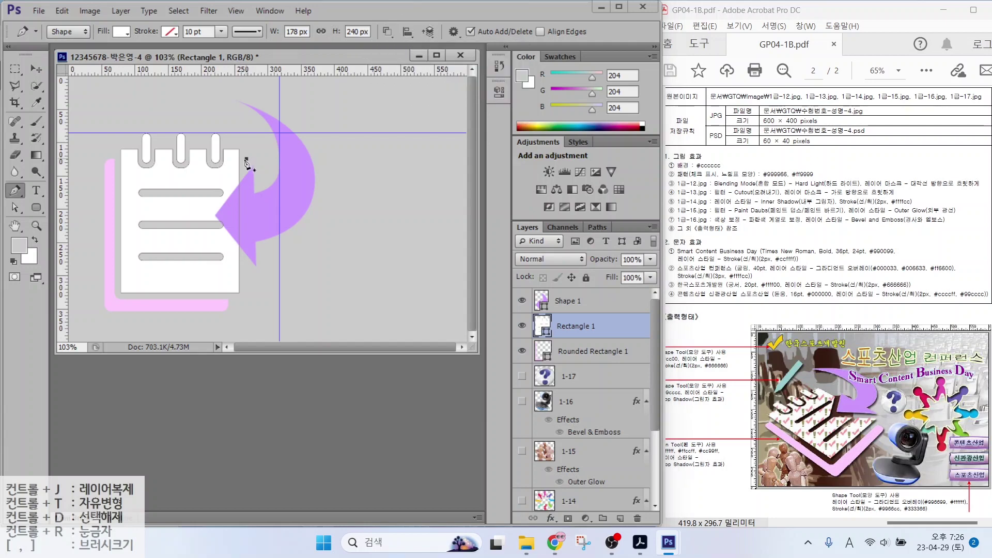
left_click(203, 216)
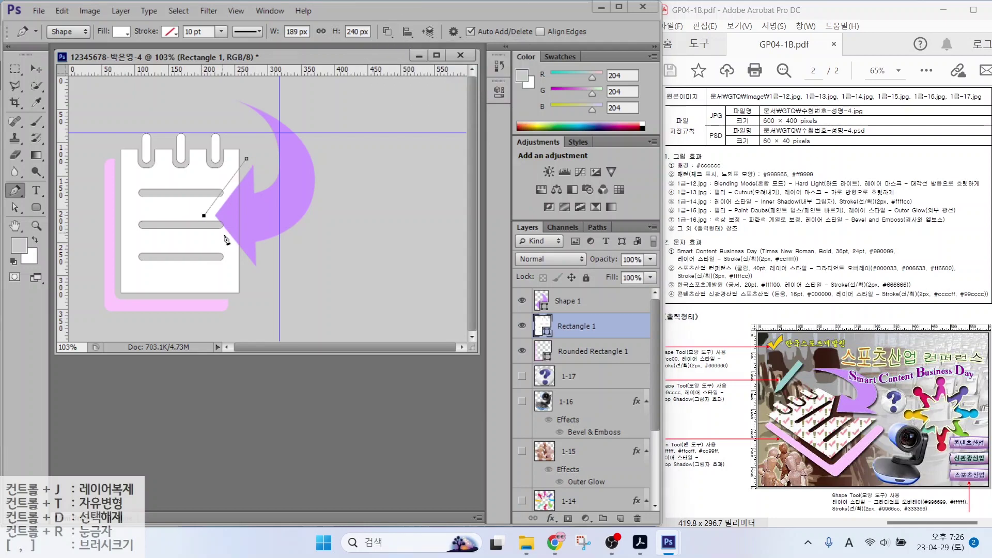
left_click(250, 277)
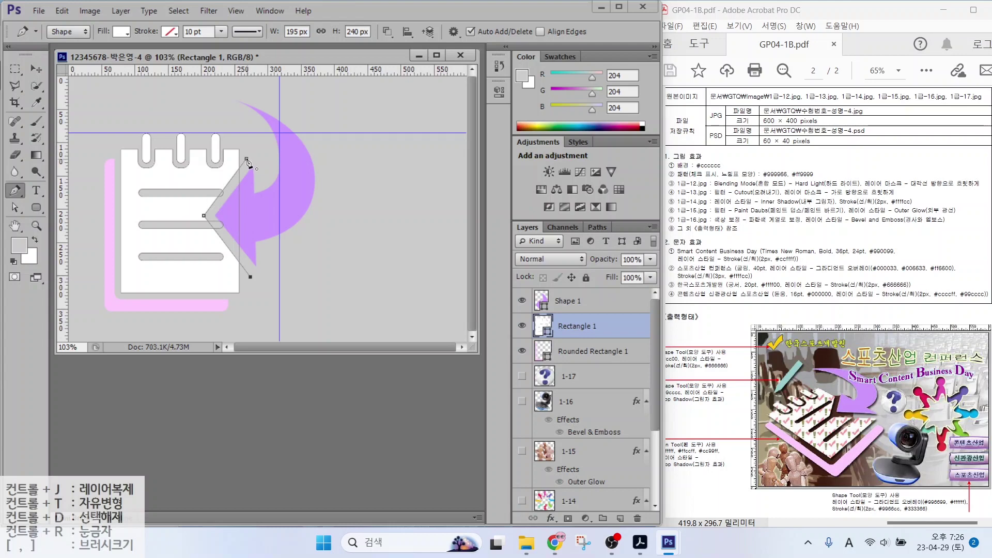
left_click(246, 159)
left_click(392, 36)
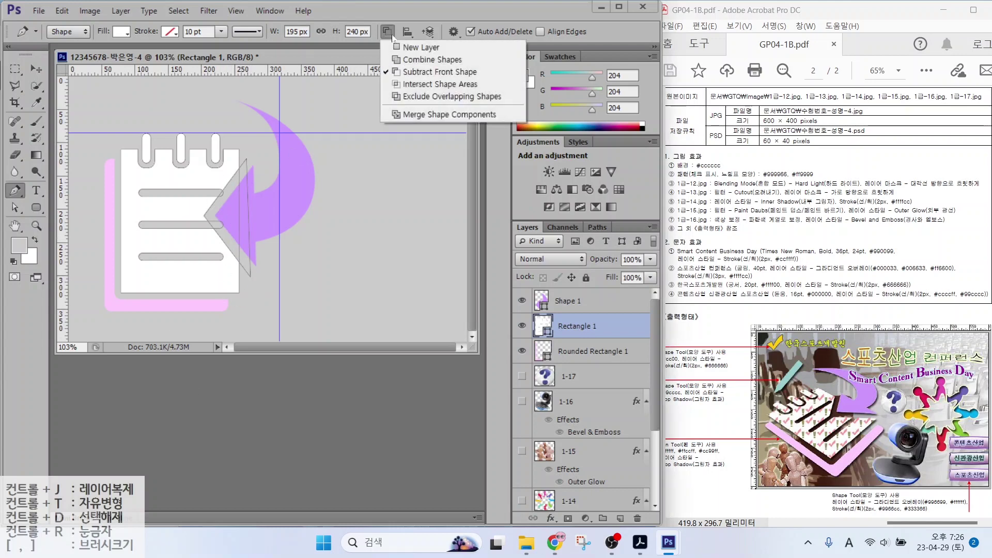
left_click(412, 115)
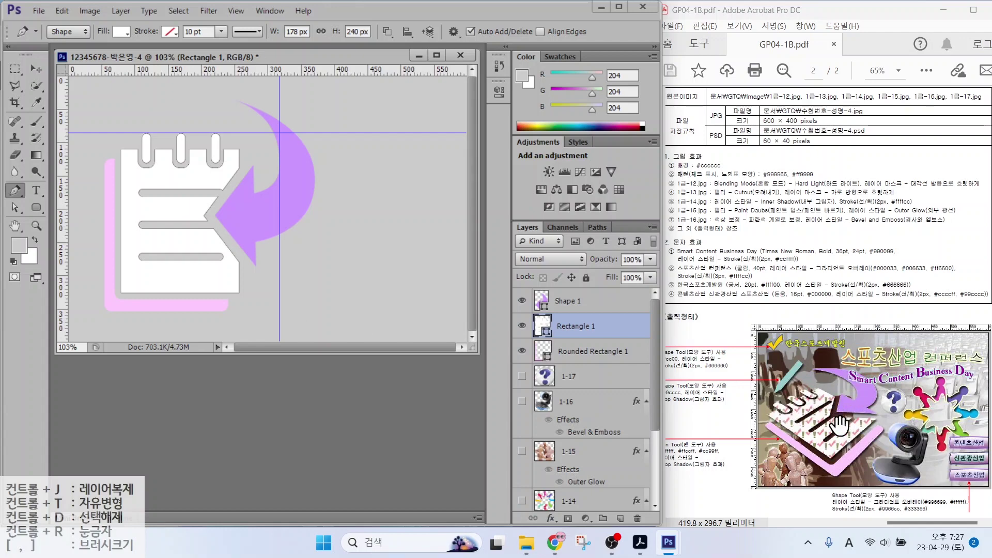
Free-transform the selected shape layers, scaling to about 88.5% and rotating counter-clockwise
left_click(576, 305)
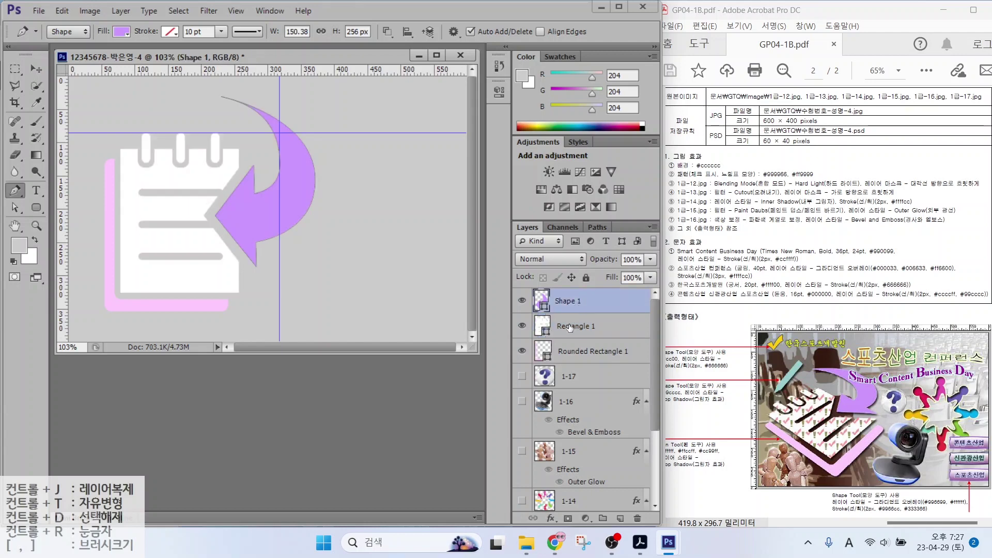
left_click(570, 328, "shift")
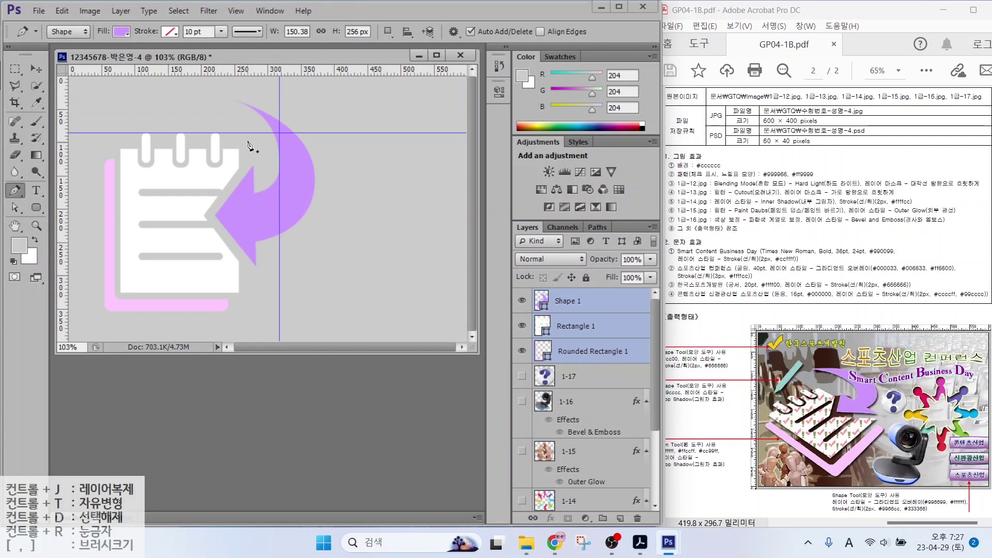
key("ctrl+t")
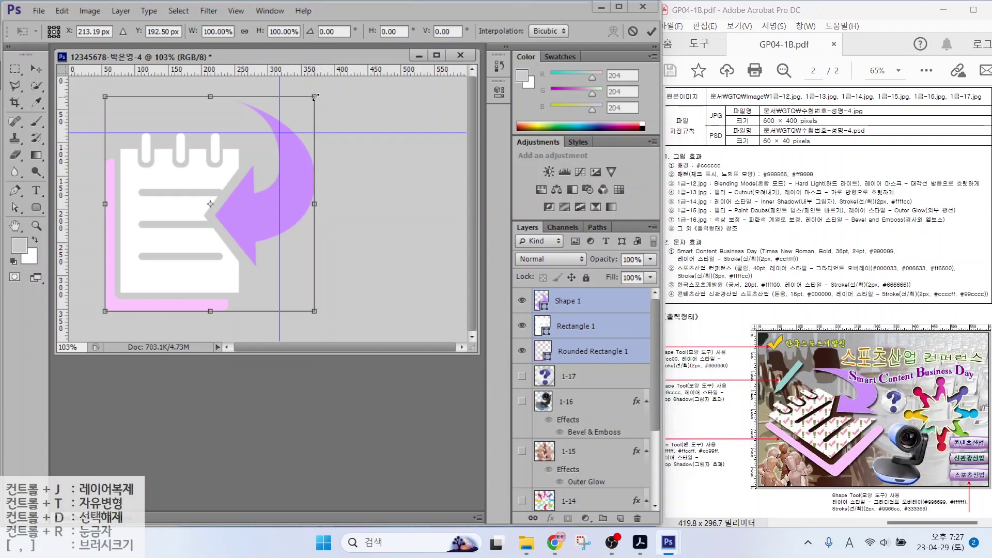
left_click_drag(316, 96, 290, 120)
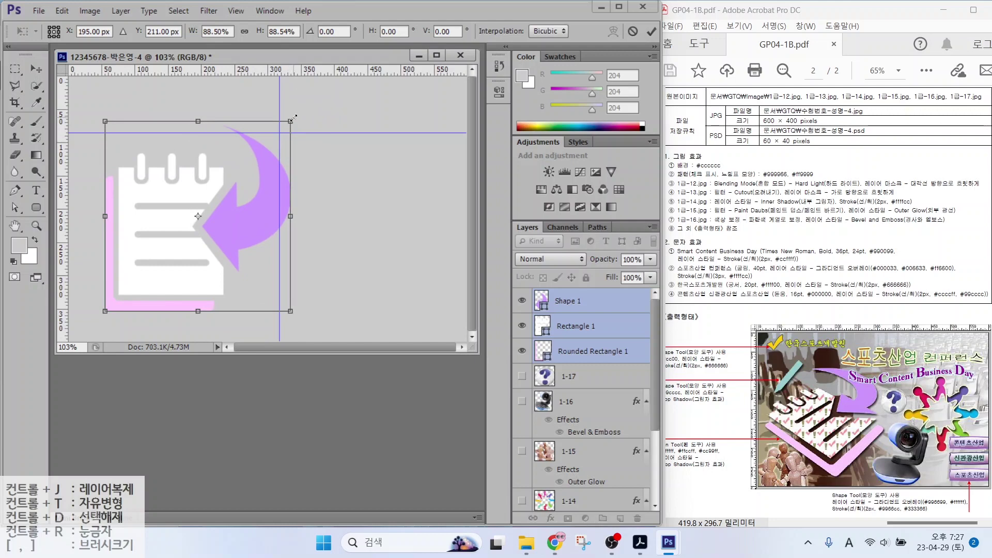
left_click(303, 118)
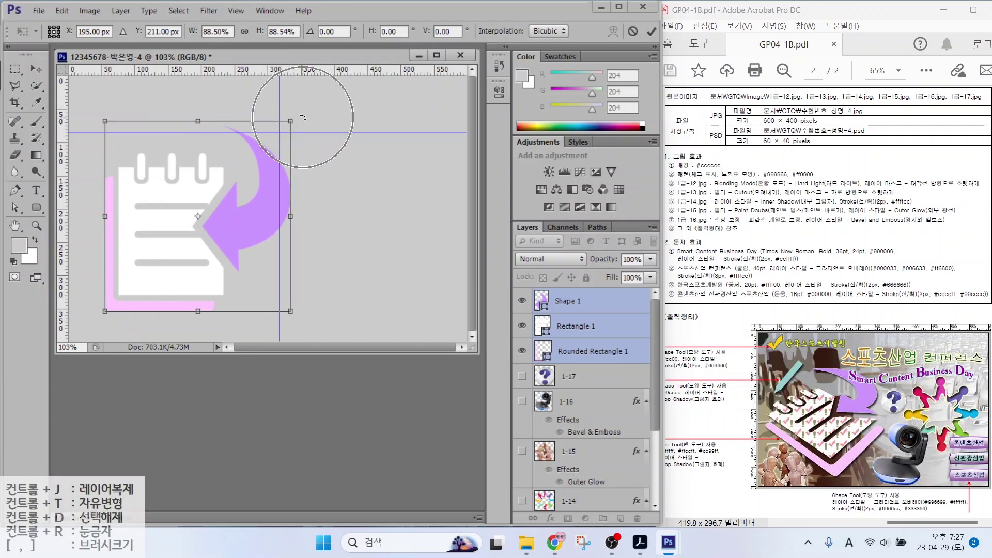
left_click_drag(303, 118, 230, 111)
left_click_drag(232, 182, 232, 170)
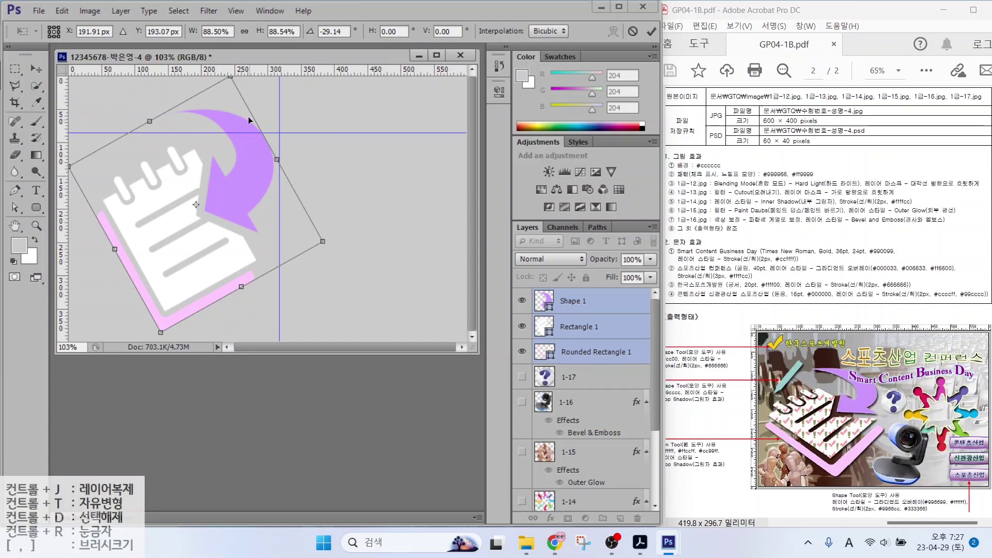
Distort the corners into a tilted perspective and apply the transformation
left_click(322, 242)
left_click_drag(161, 334, 210, 329)
left_click_drag(72, 169, 88, 220)
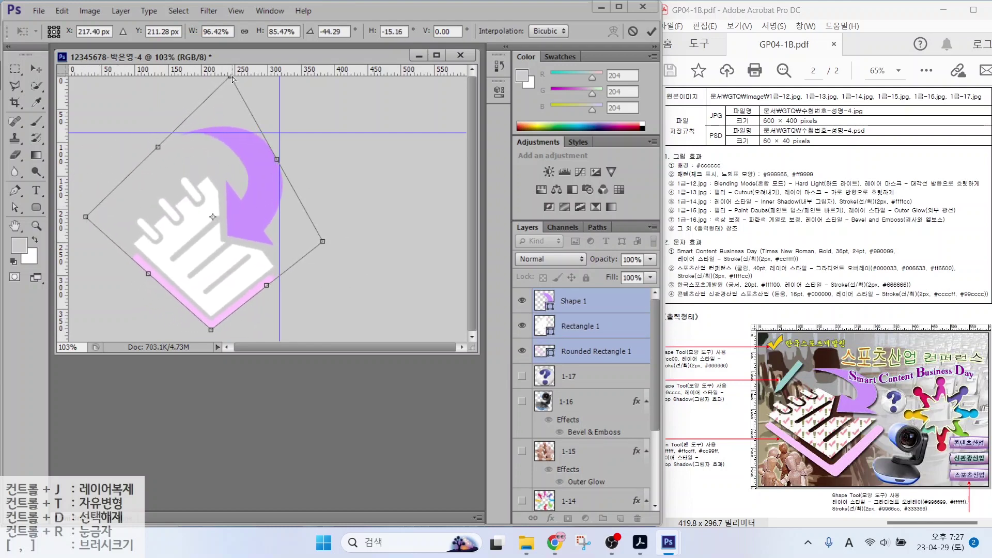
left_click_drag(232, 79, 193, 113)
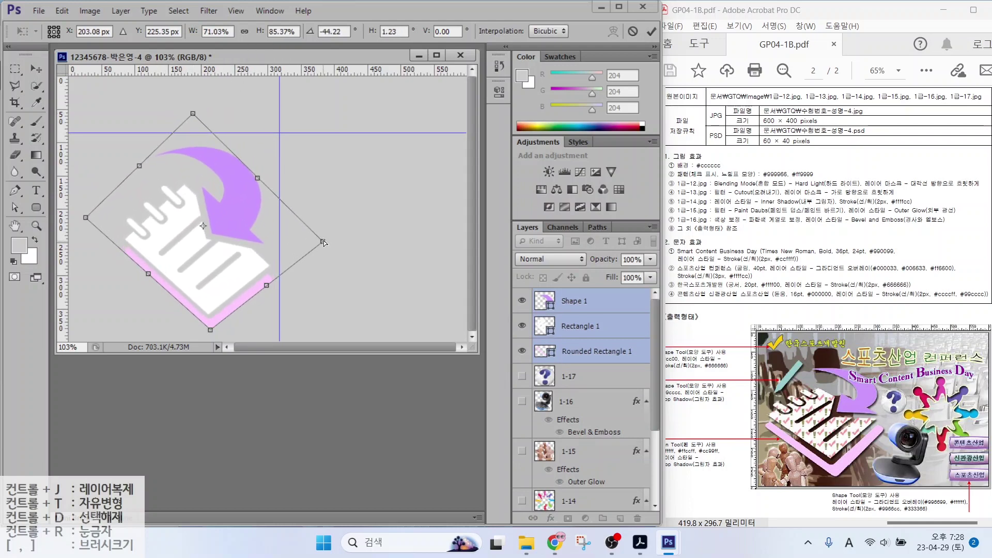
left_click_drag(324, 243, 329, 201)
left_click_drag(86, 217, 55, 182)
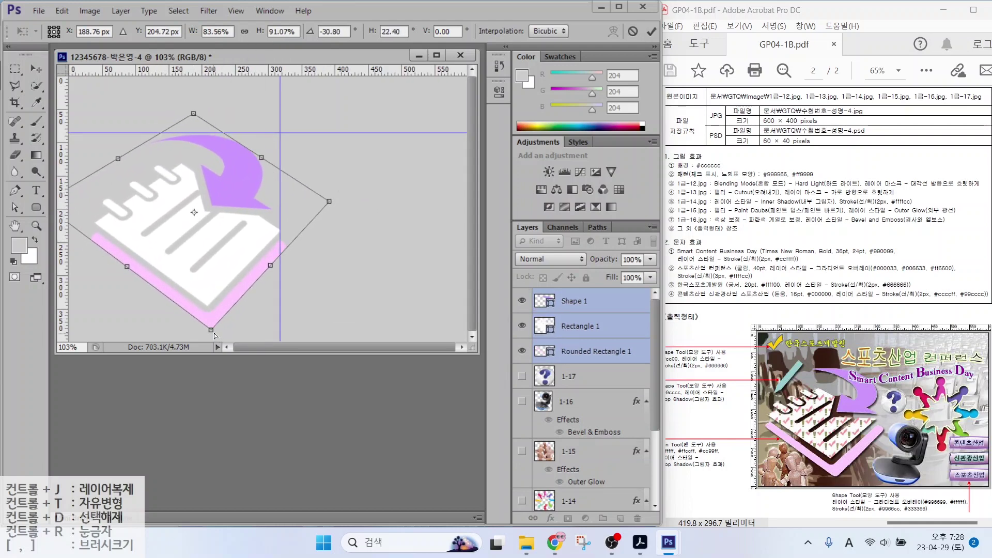
left_click_drag(210, 331, 211, 334)
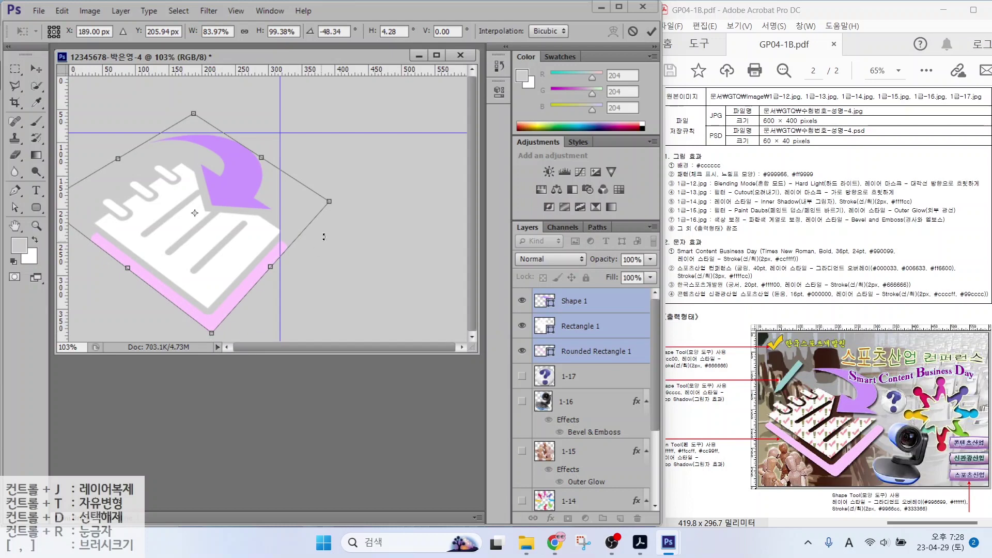
left_click_drag(194, 114, 171, 116)
key("Return")
key("p")
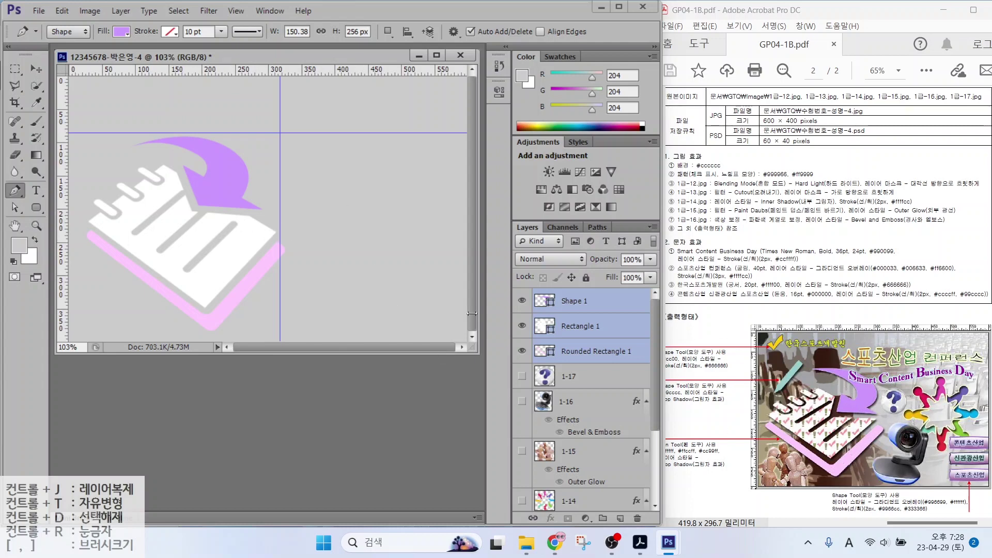
Duplicate the Rectangle 1 notepad layer and rename the copy 패턴
left_click(565, 324)
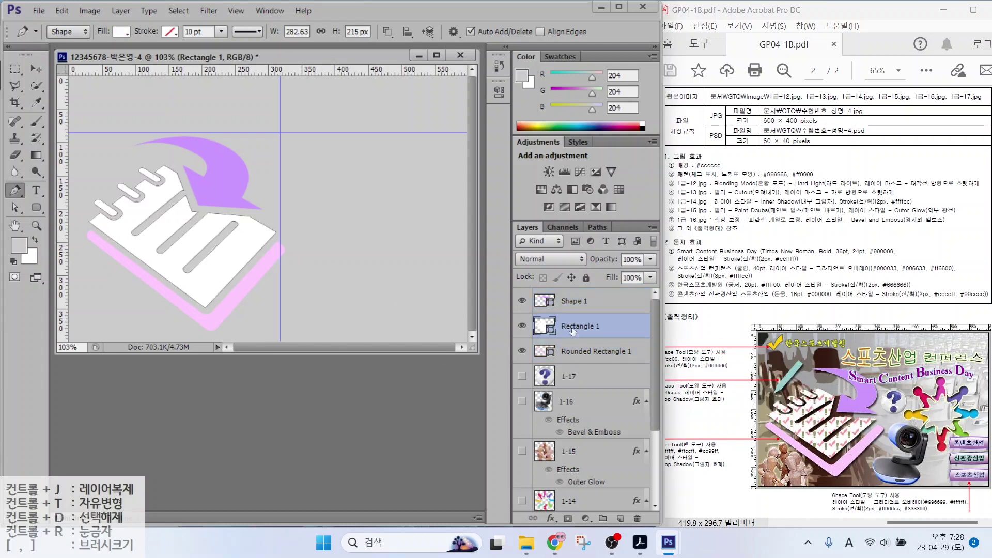
left_click(521, 325)
left_click(521, 325)
key("ctrl+j")
double_click(577, 326)
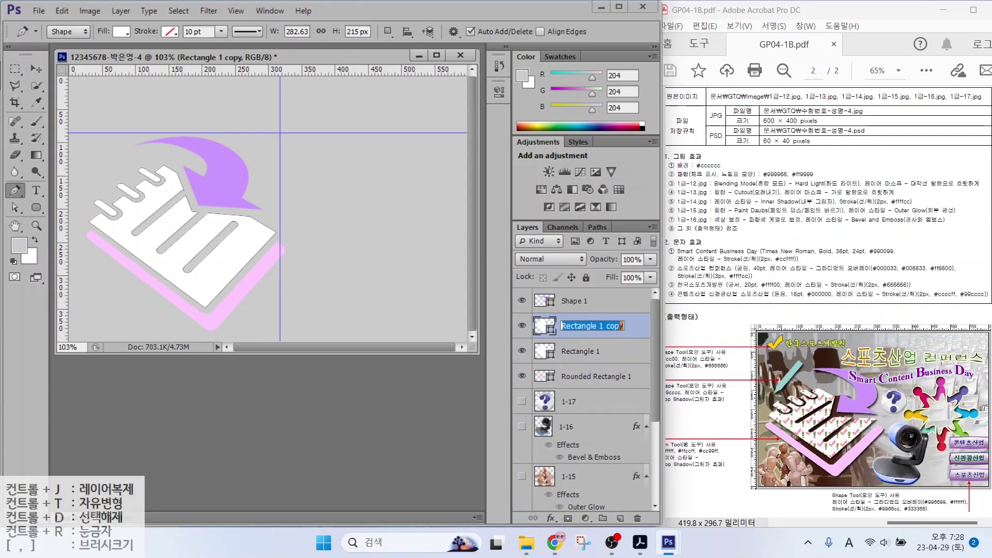
type("voxjs")
key("Return")
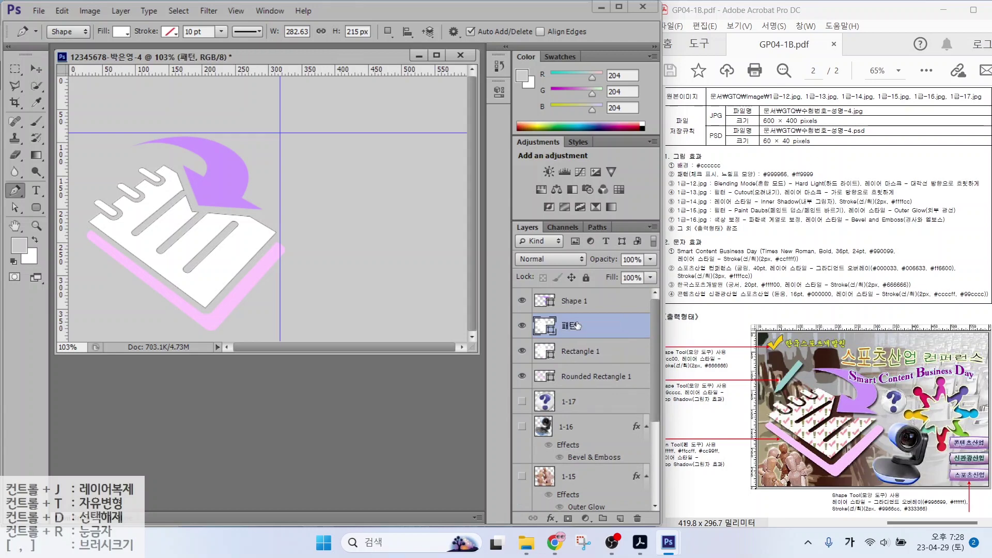
Set the 패턴 shape's fill to the pink checkmark pattern
left_click(36, 208)
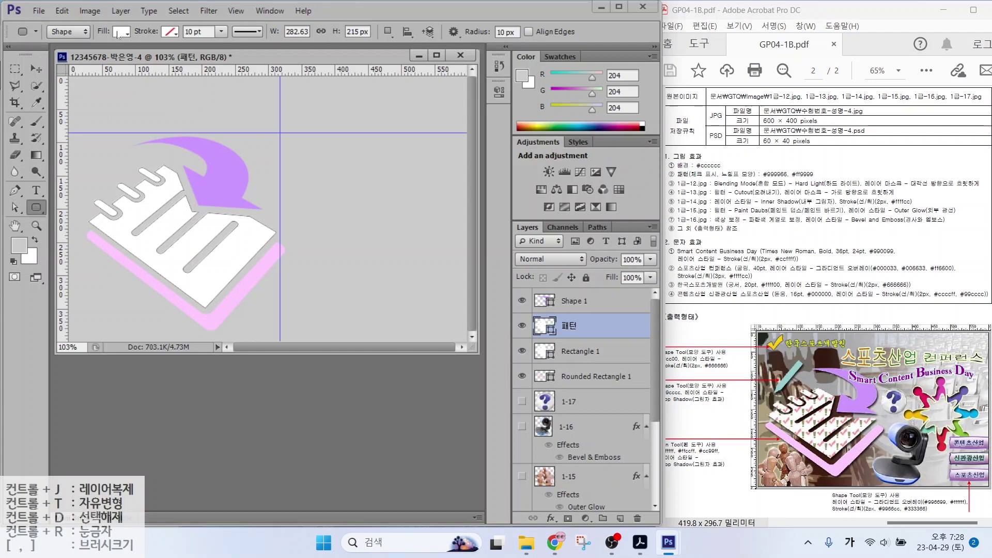
left_click_drag(76, 37, 75, 37)
mouse_move(138, 35)
left_mouse_down()
mouse_move(119, 12)
mouse_move(139, 32)
left_mouse_up()
key("Escape")
left_click(121, 31)
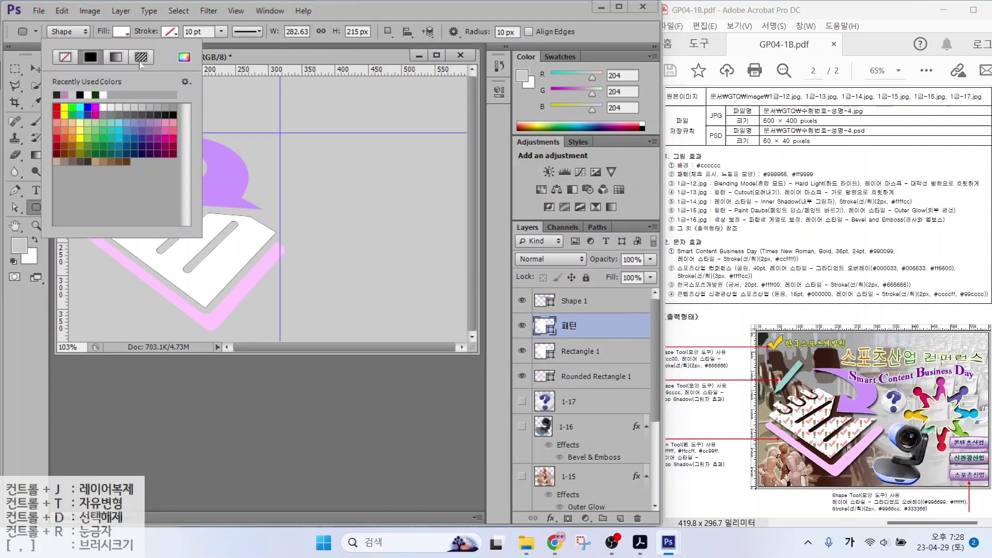
left_click(140, 57)
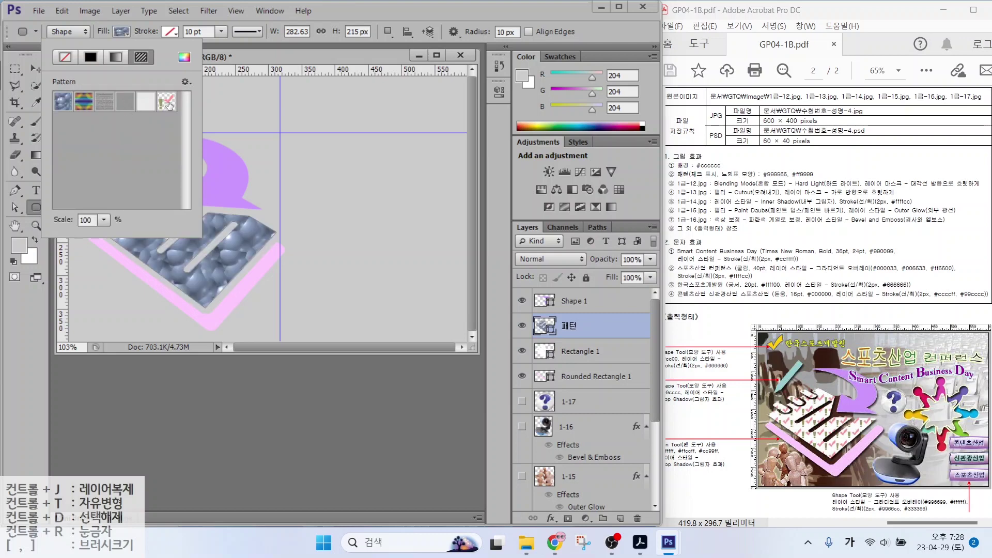
left_click(168, 102)
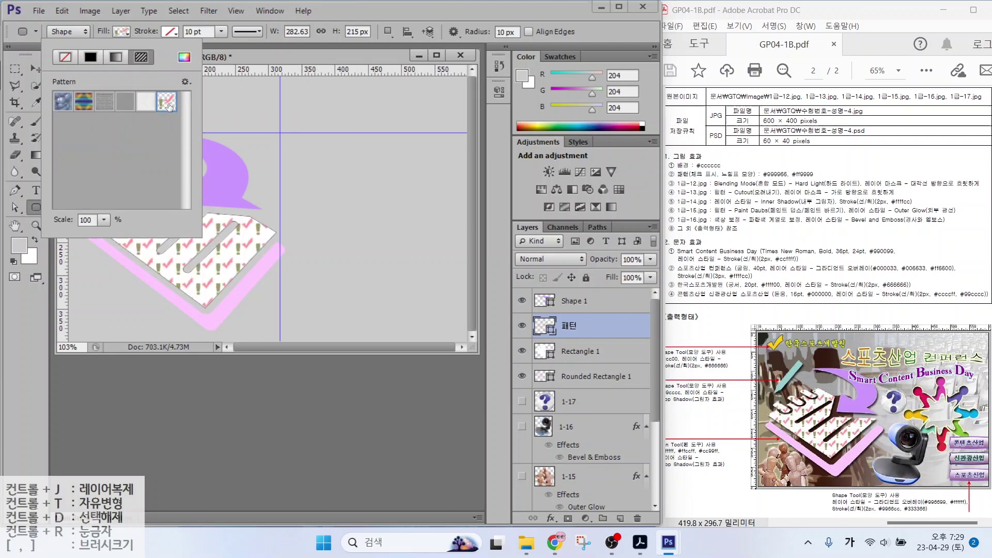
left_click(245, 59)
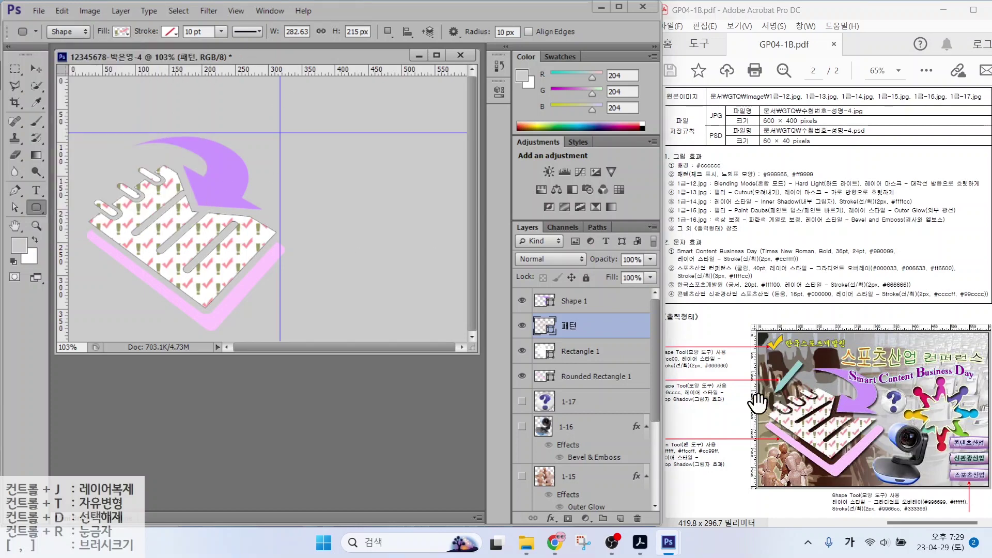
Add a Drop Shadow effect to the purple arrow's Shape 1 layer
left_click(566, 309)
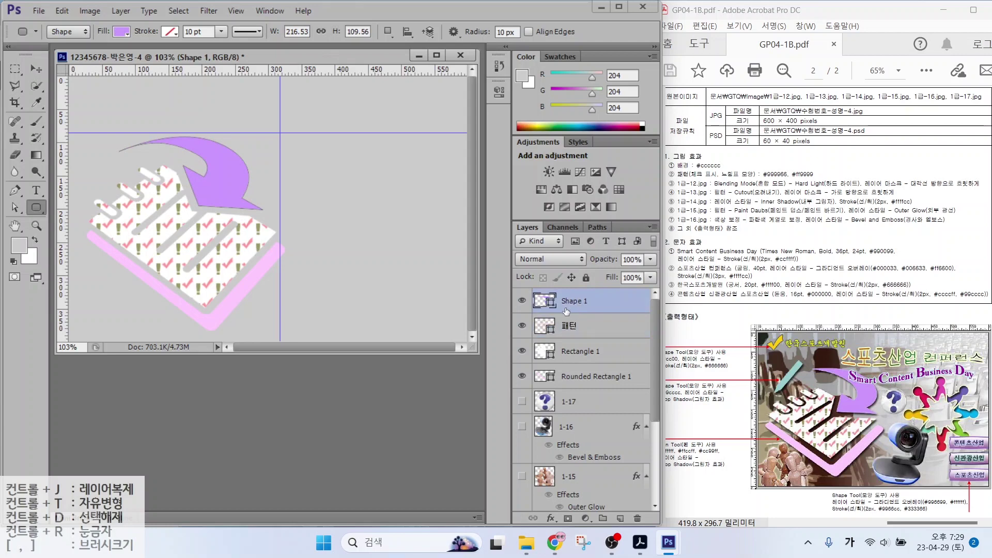
left_click(550, 519)
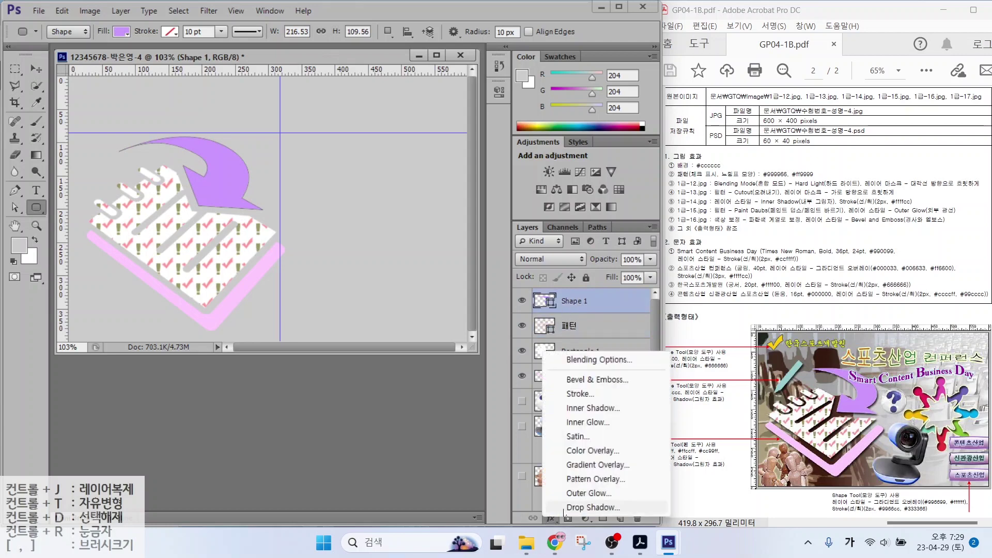
left_click(572, 402)
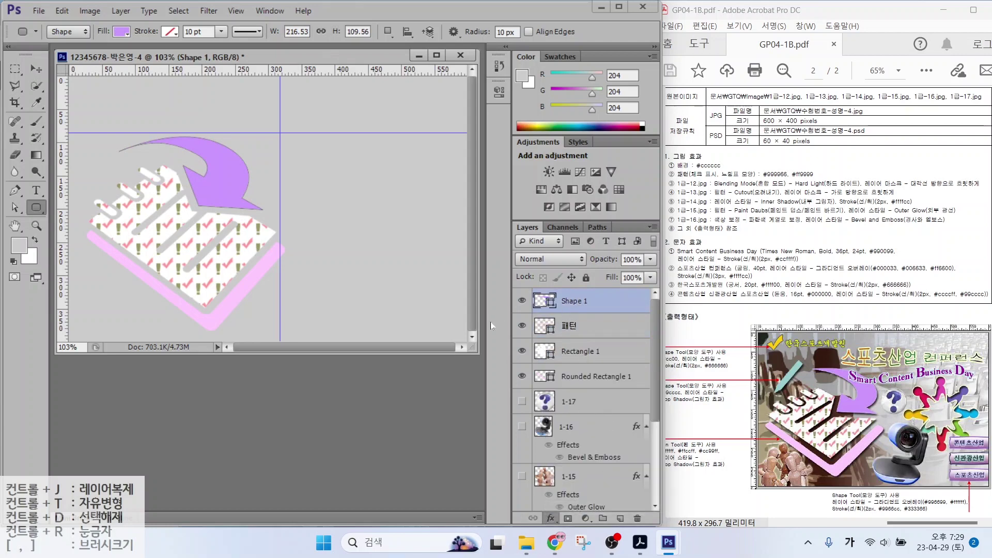
left_click(676, 204)
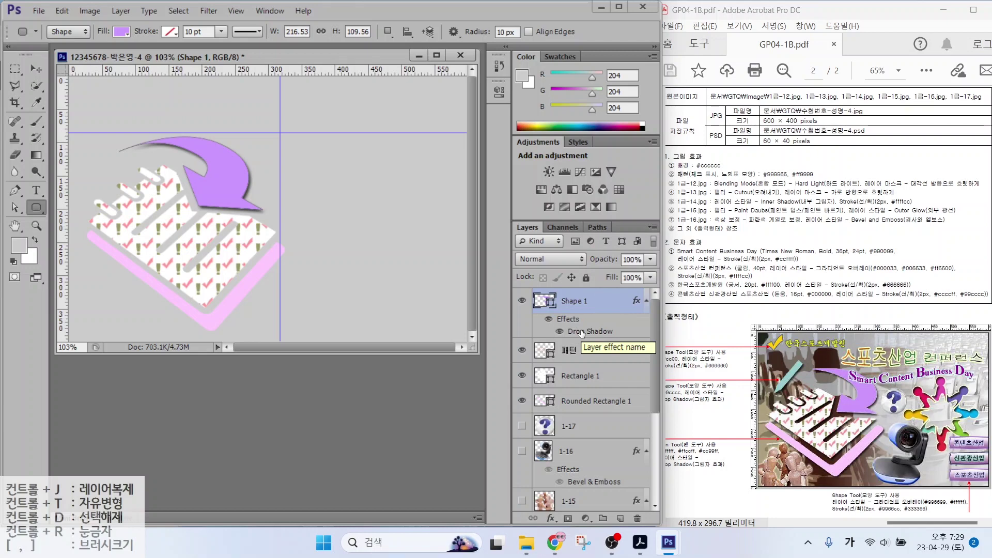
Copy the drop shadow onto Rectangle 1 and Rounded Rectangle 1
left_click_drag(584, 334, 576, 381)
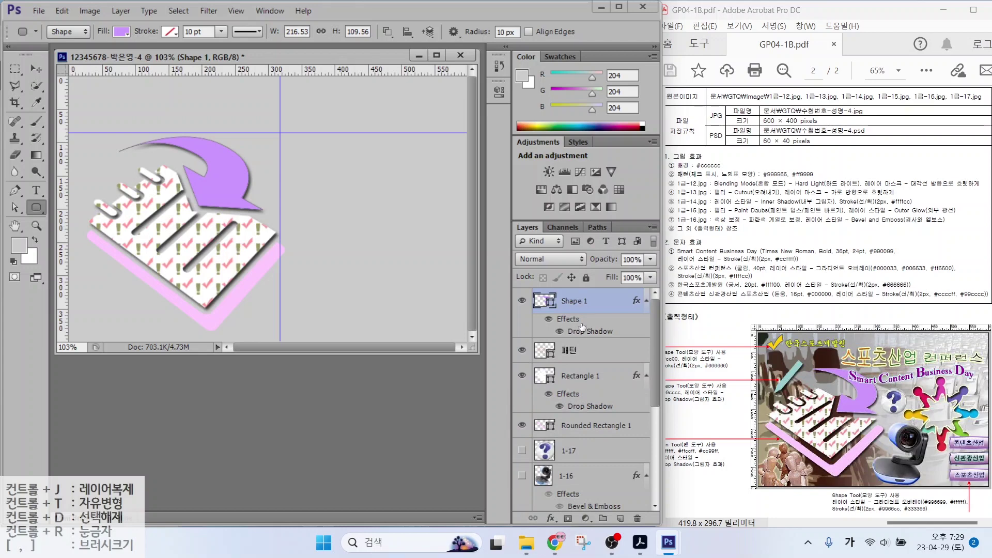
left_click_drag(583, 327, 579, 429)
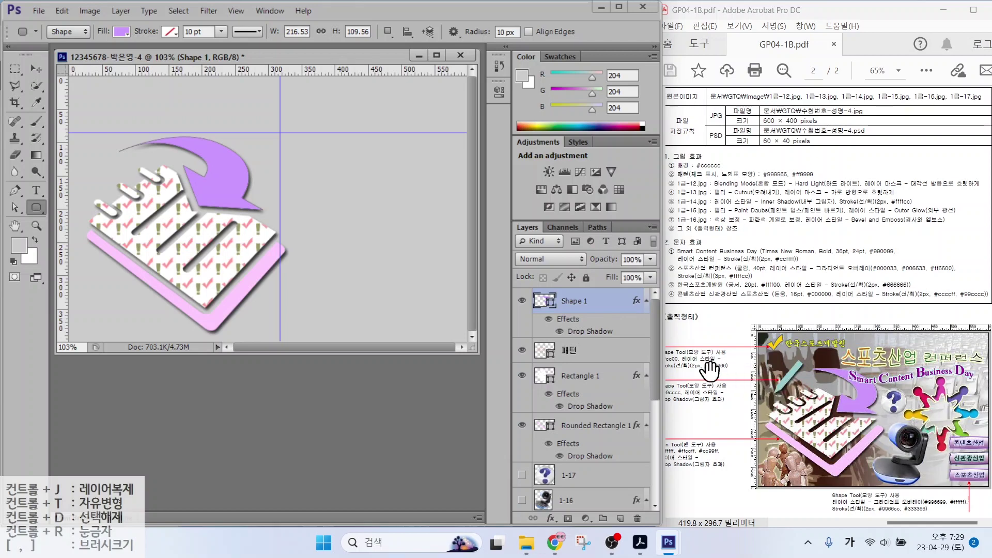
left_click(695, 356)
Make the hidden photo layers visible and draw a small check-mark custom shape at top-left
scroll(523, 473, "down", 10)
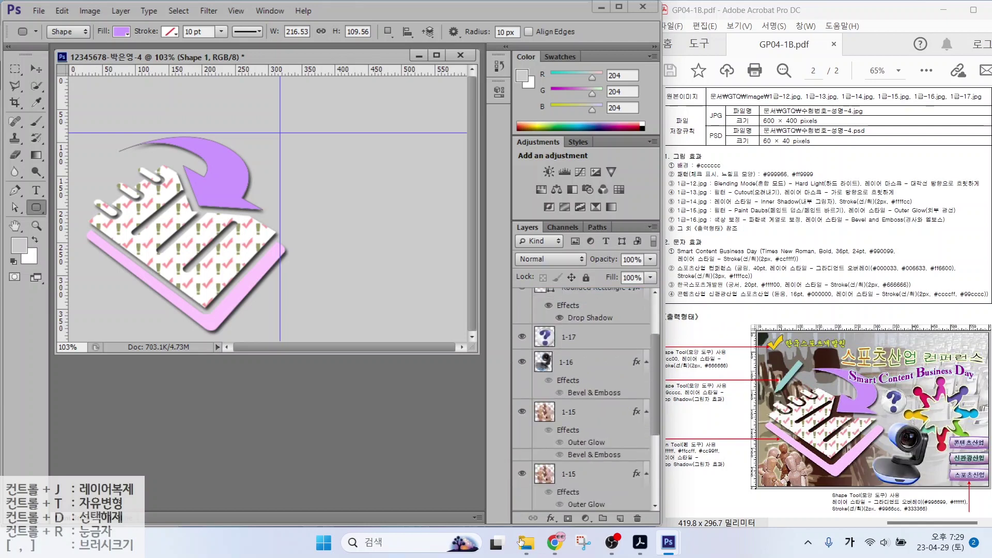
left_click(523, 446)
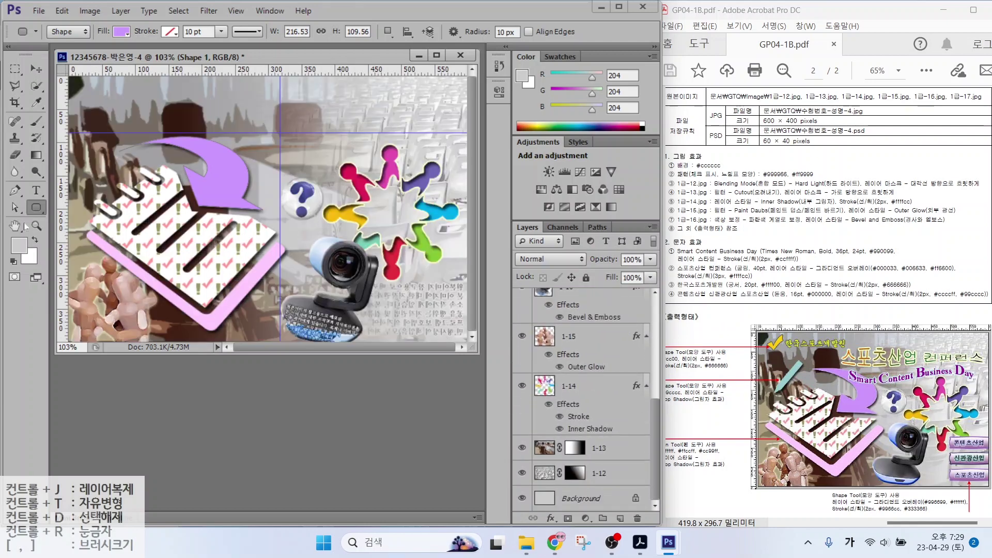
right_click(36, 207)
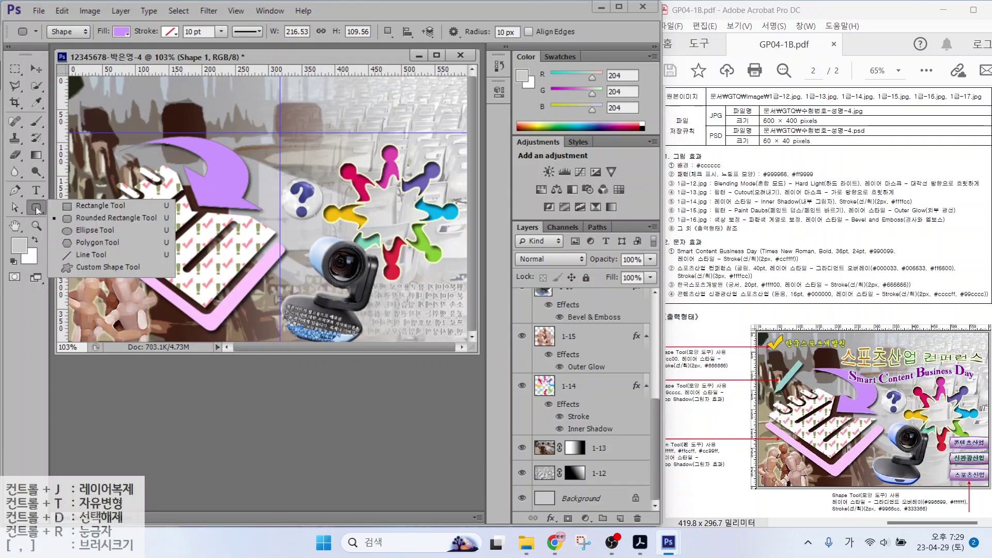
left_click(73, 267)
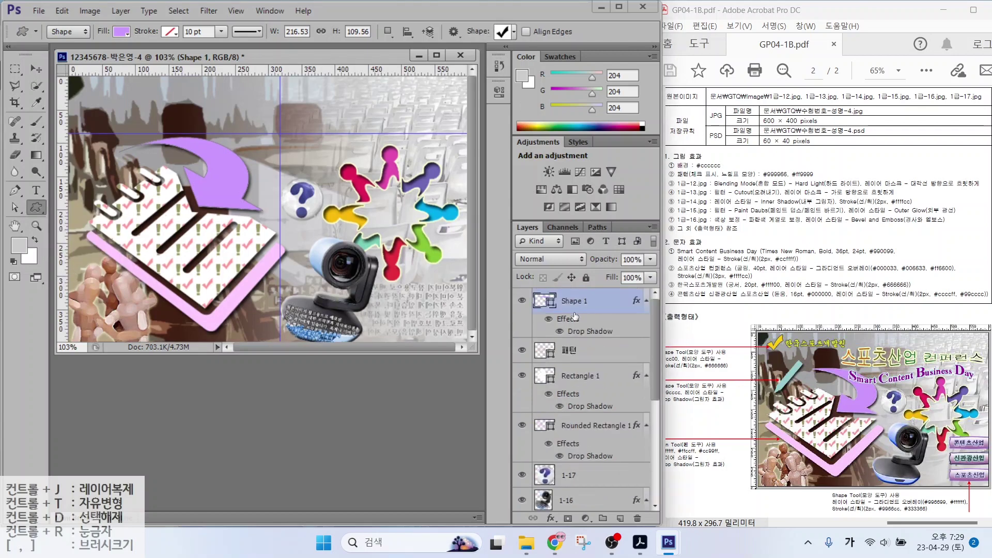
left_click(502, 31)
double_click(520, 248)
left_click_drag(79, 87, 111, 118)
Fill the check mark yellow #ffcc00 and give it a grey #666666 outline
double_click(545, 301)
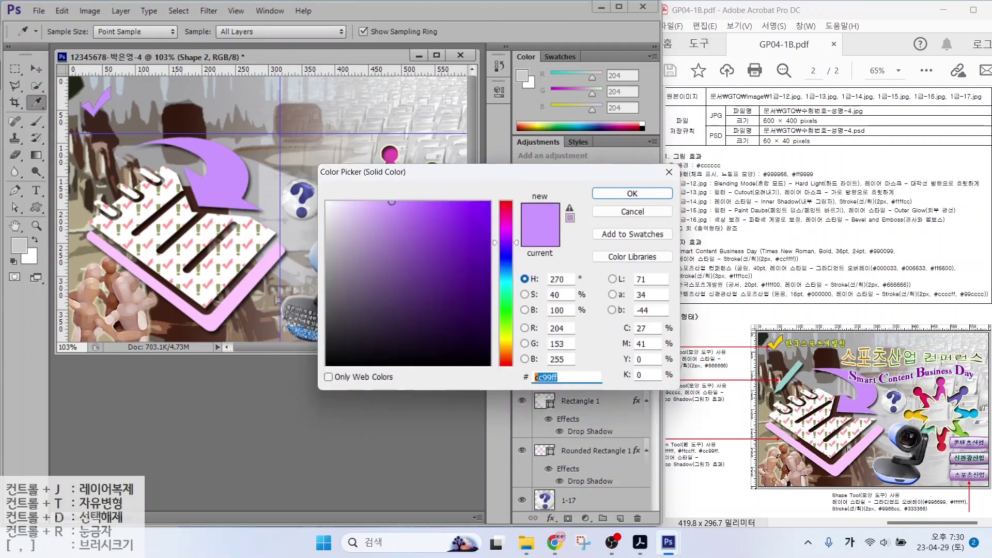
type("ffcc00")
key("Return")
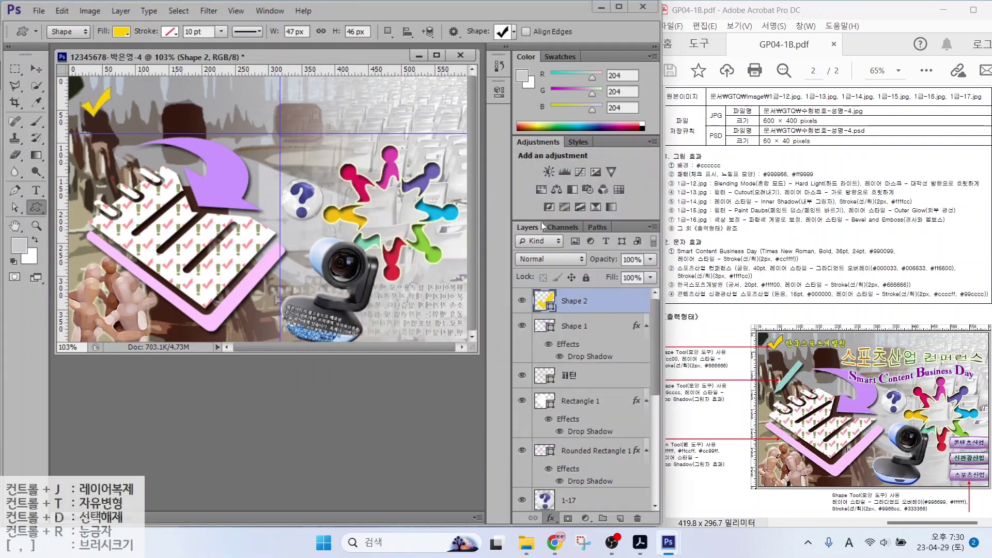
left_click(541, 222)
left_click(457, 316)
type("666666")
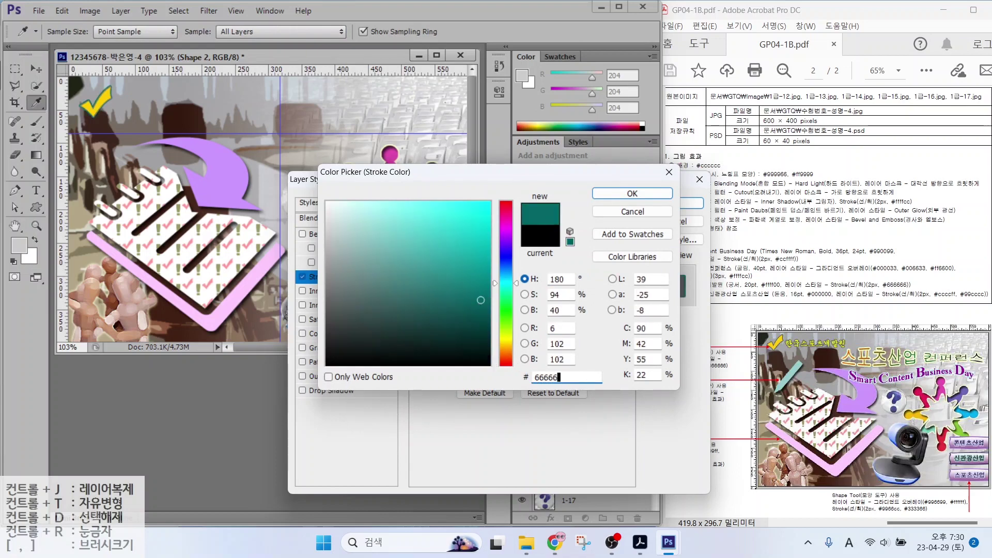
key("Return")
left_click(675, 203)
Draw a pencil custom shape at the upper left filled light teal #99cccc
left_click(514, 31)
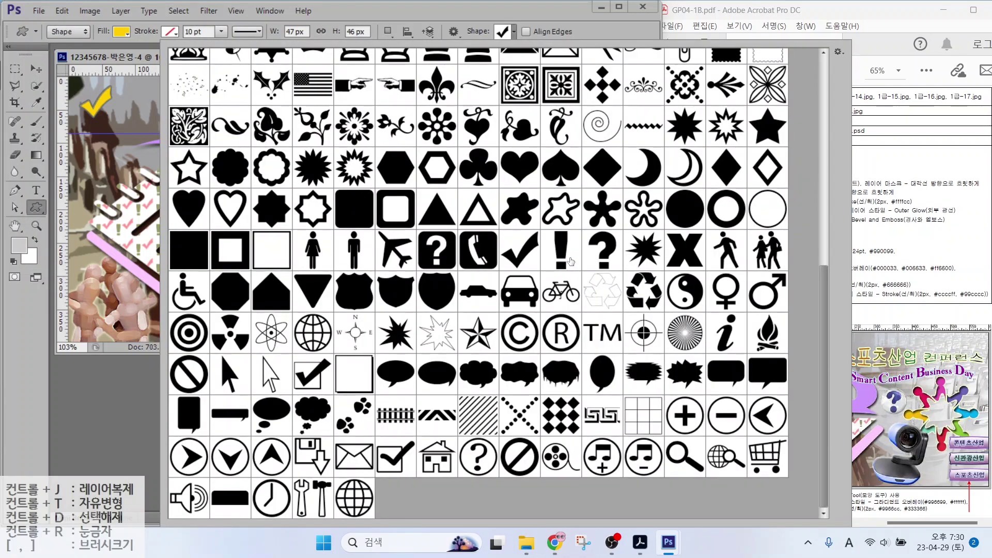
scroll(571, 262, "up", 3)
left_click(683, 150)
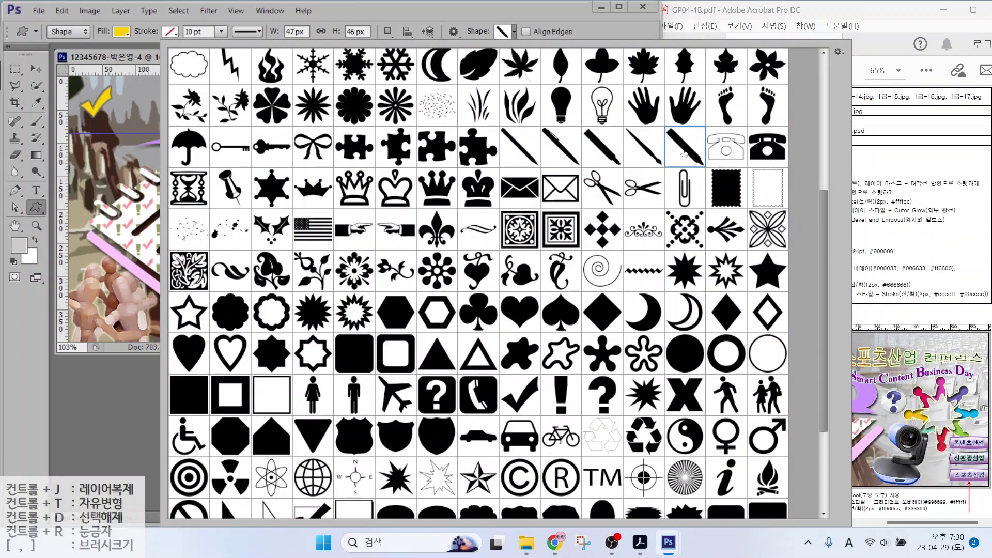
key("Return")
left_click_drag(101, 150, 135, 184)
double_click(541, 300)
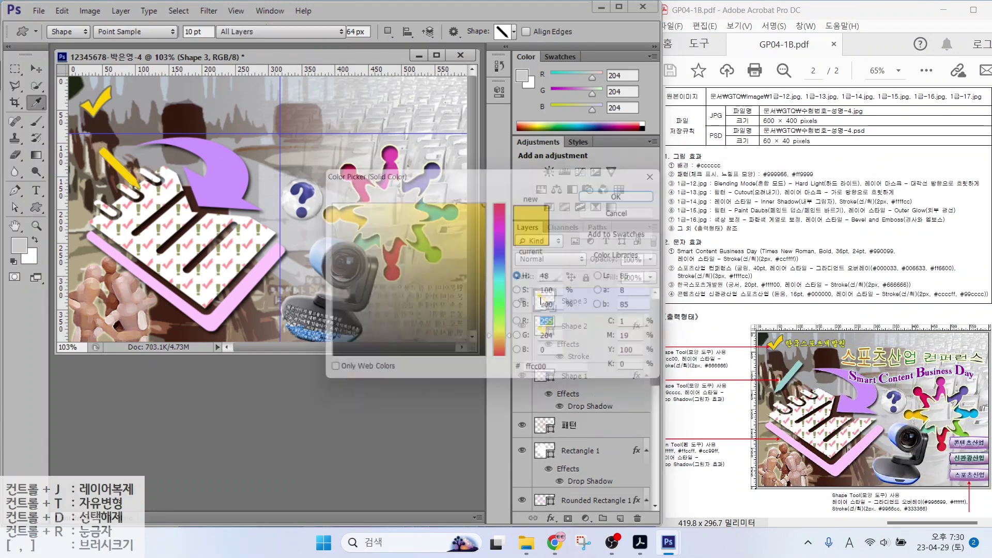
type("99cccc")
key("Return")
Add a drop shadow to the pencil, flip it horizontally, enlarge it and tilt it up-left
left_click(552, 518)
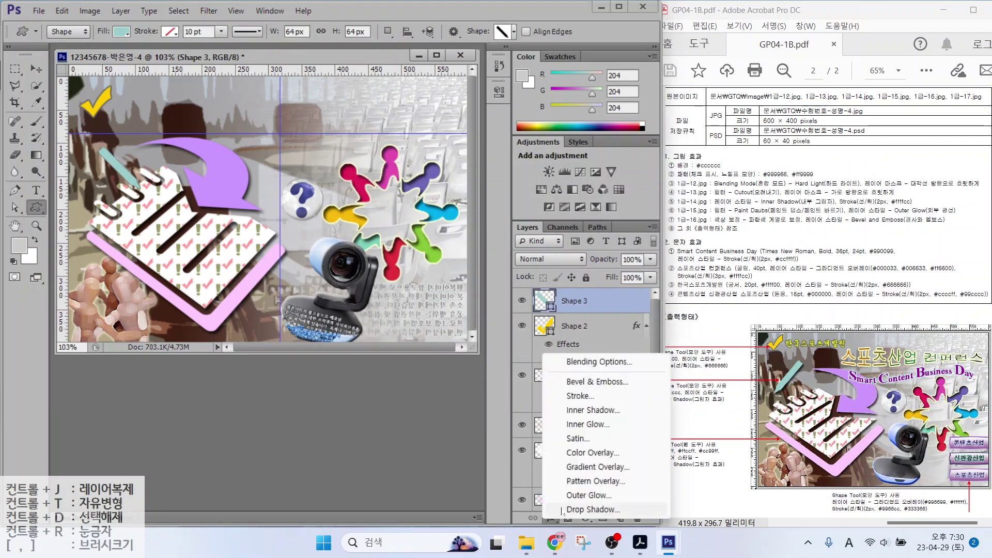
left_click(568, 540)
key("Escape")
key("ctrl+t")
right_click(118, 166)
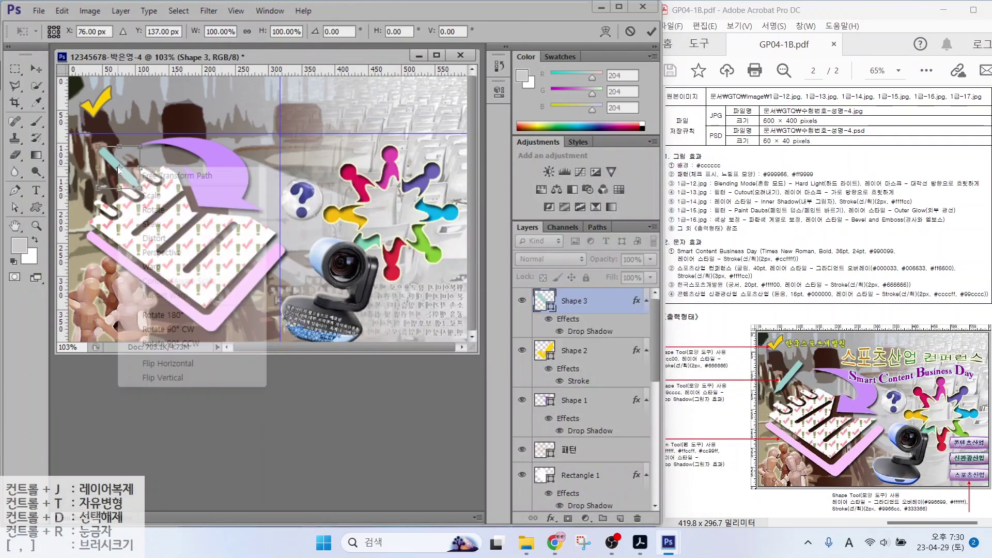
left_click(160, 361)
mouse_move(141, 147)
left_mouse_down()
mouse_move(160, 127)
mouse_move(132, 141)
left_mouse_up()
mouse_move(155, 110)
left_mouse_down()
mouse_move(139, 108)
mouse_move(144, 118)
left_mouse_up()
key("Return")
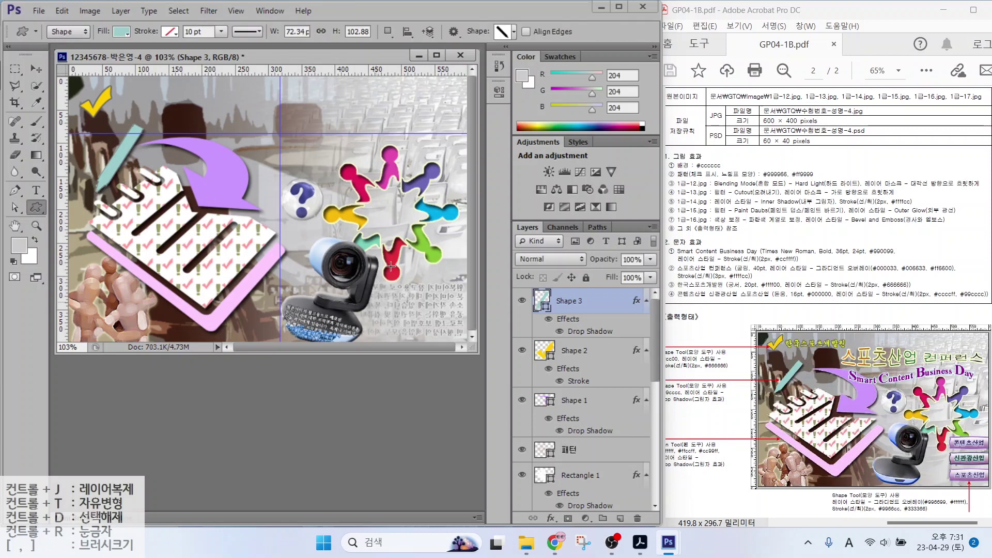
Draw a 107×33 px custom-shape bar to the right of the webcam
right_click(391, 267)
scroll(432, 250, "up", 4)
double_click(432, 251)
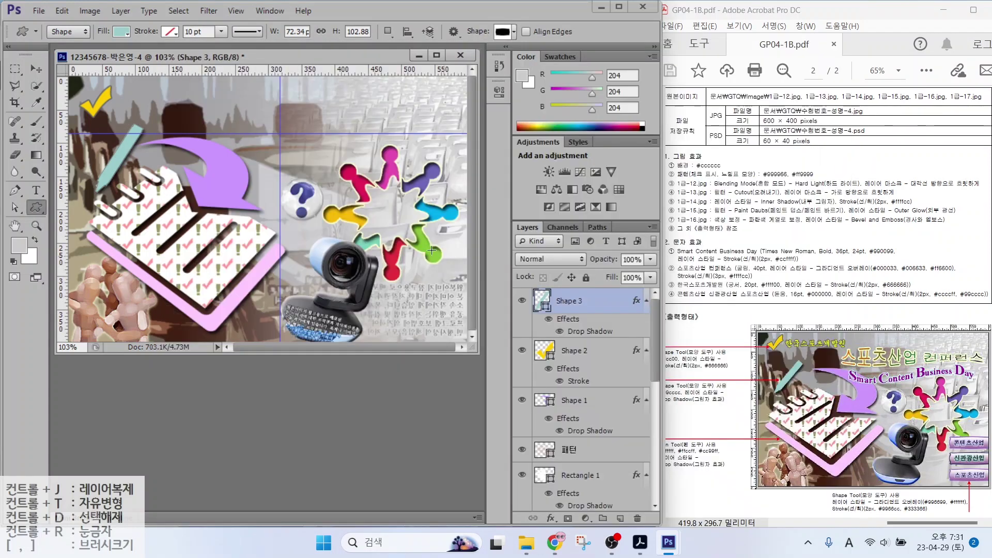
left_click_drag(397, 253, 470, 270)
Give the bar a Gradient Overlay with #996699 purple as its dark end
left_click(552, 518)
left_click(577, 468)
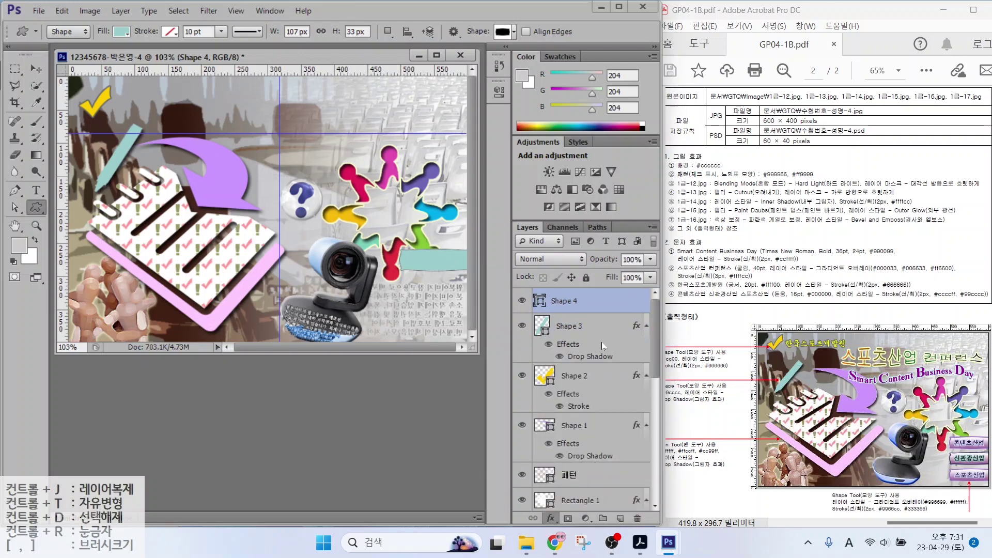
left_click(506, 258)
double_click(450, 296)
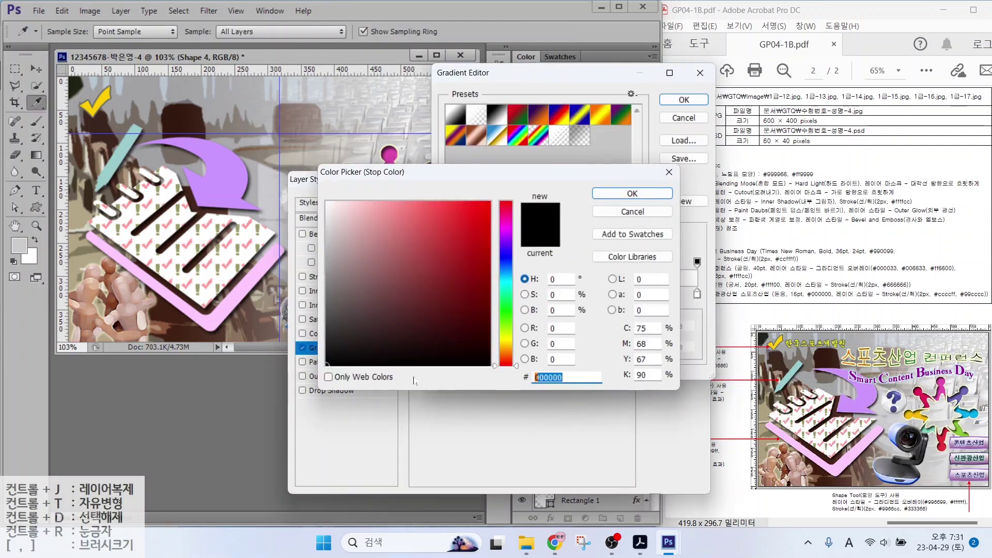
type("996699")
key("Return")
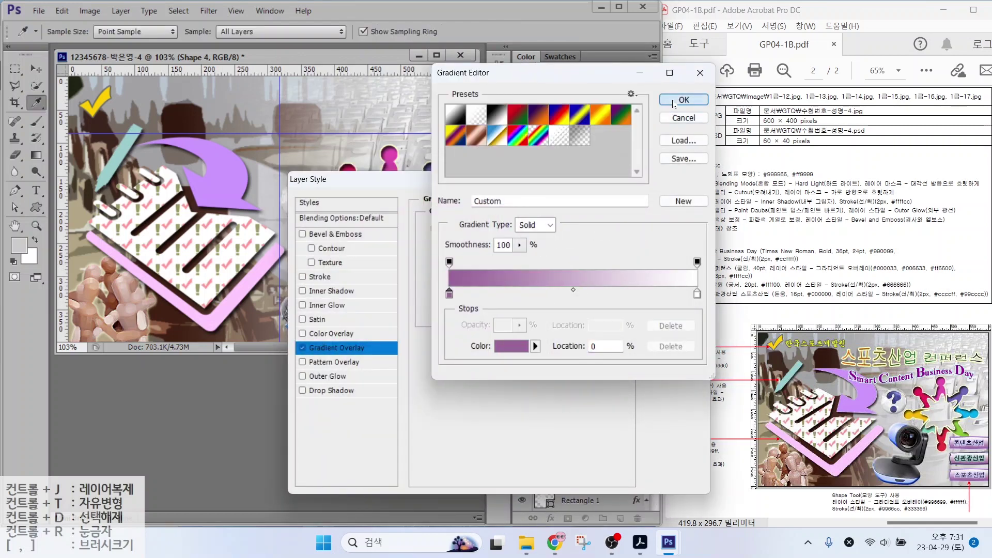
key("Return")
Add a 2 px #9966cc purple stroke to the bar and apply the effects
left_click(320, 277)
type("2")
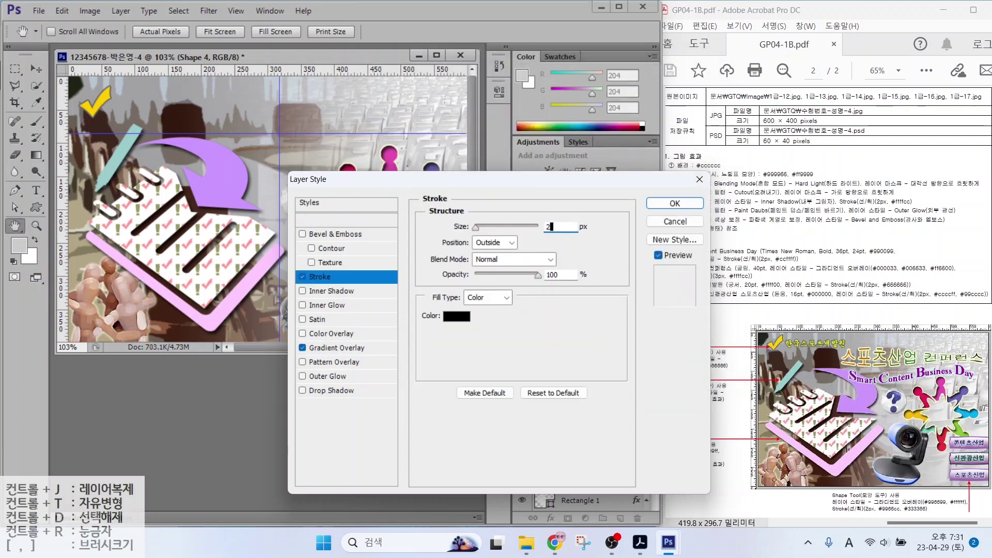
left_click(458, 317)
type("9966cc")
key("Return")
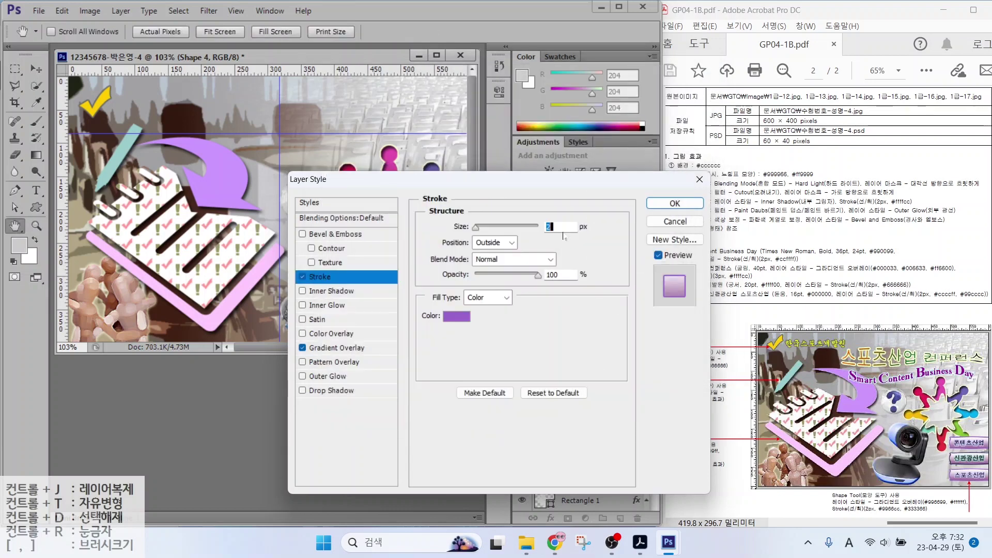
key("Return")
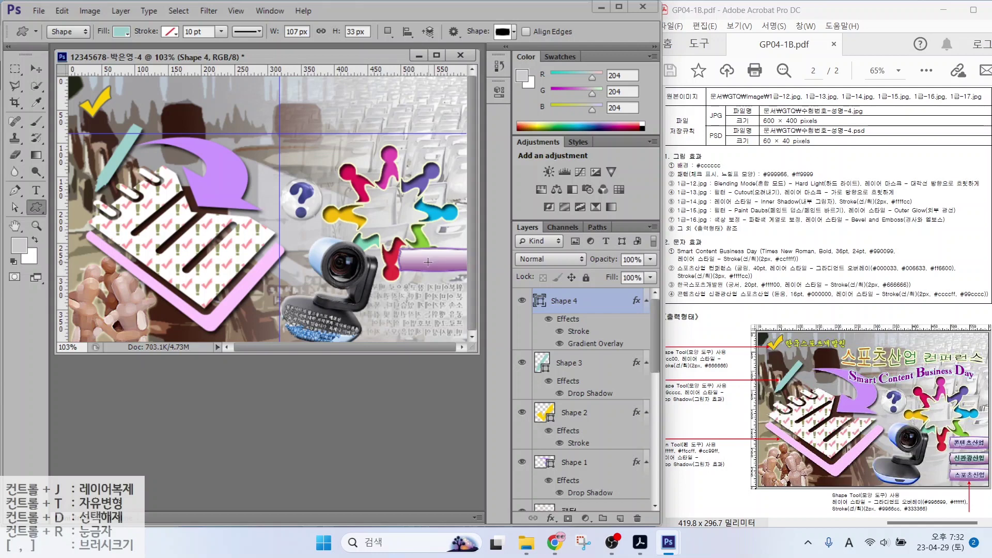
Duplicate the bar into three stacked bars and change one copy's stroke to #333366
left_click(35, 69)
left_click_drag(435, 266, 434, 326)
double_click(579, 331)
left_click(457, 316)
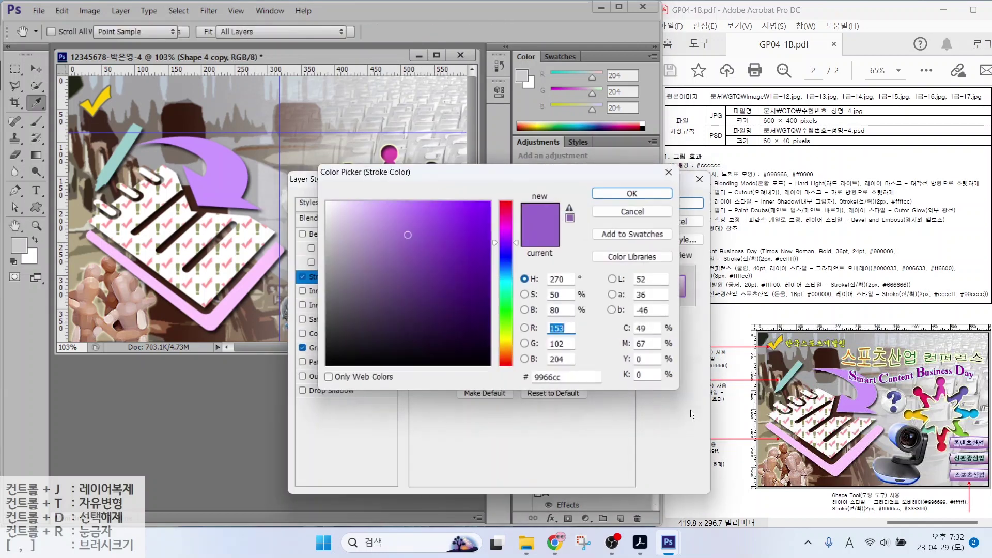
type("333366")
key("Return")
key("Return")
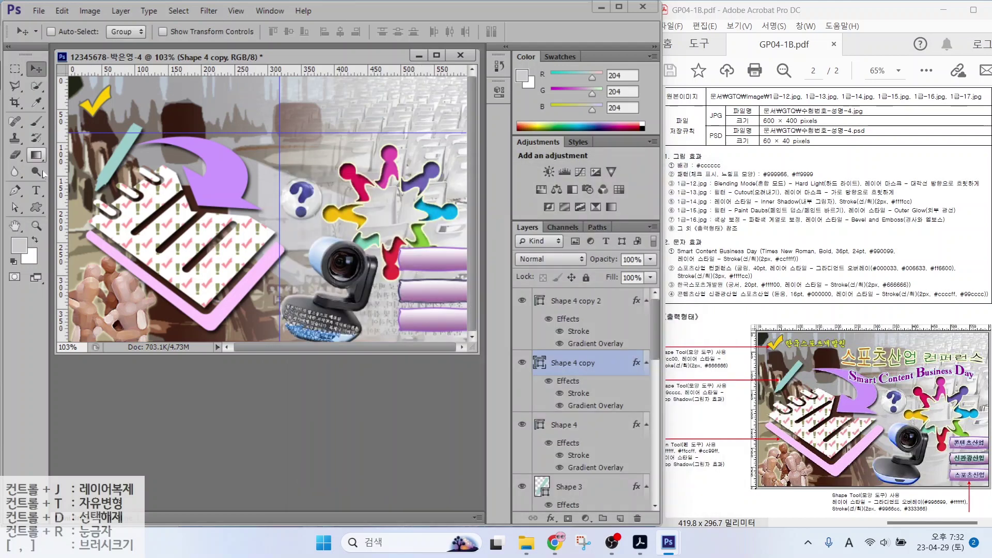
Type the title 'Smark Content Business Da' near the top of the canvas
left_click(36, 190)
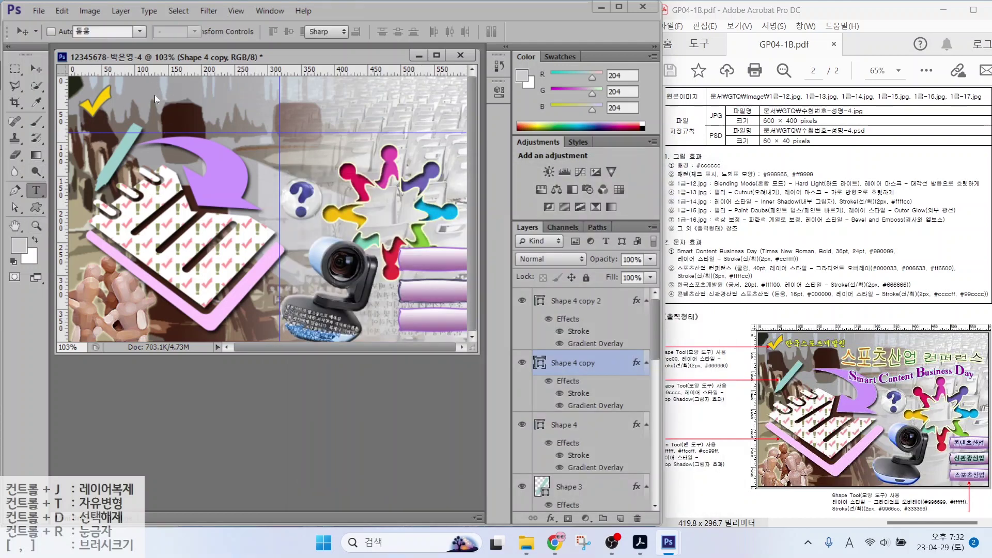
left_click(181, 104)
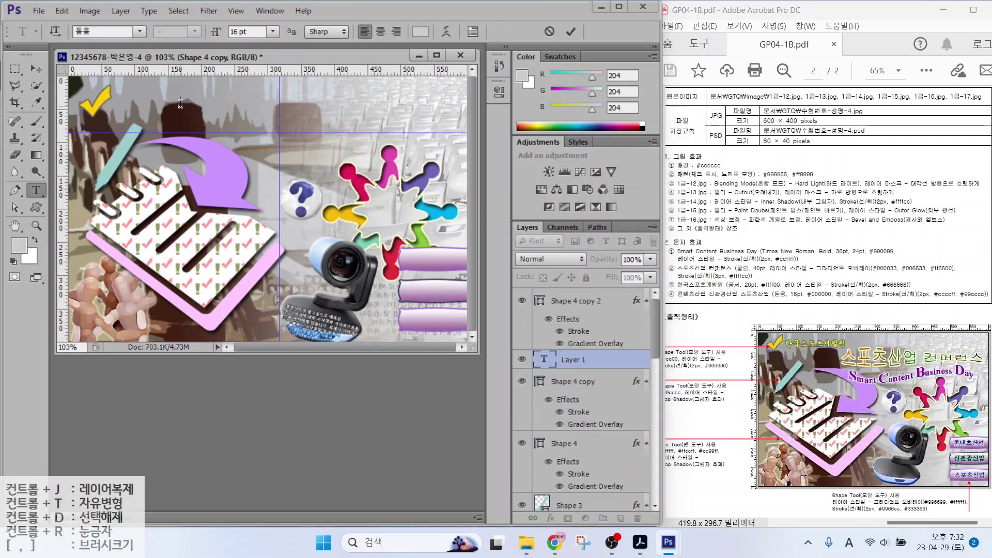
type("Smark Content Business Da")
key("ctrl+Return")
Format the title as Times New Roman Bold, 36 pt, in purple #990099
left_click(139, 32)
scroll(151, 354, "down", 20)
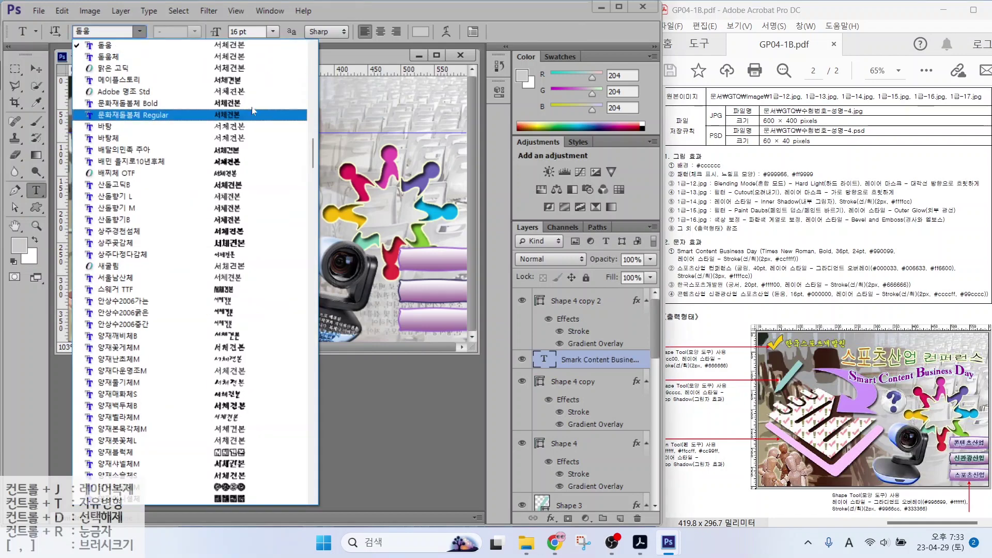
left_click(151, 352)
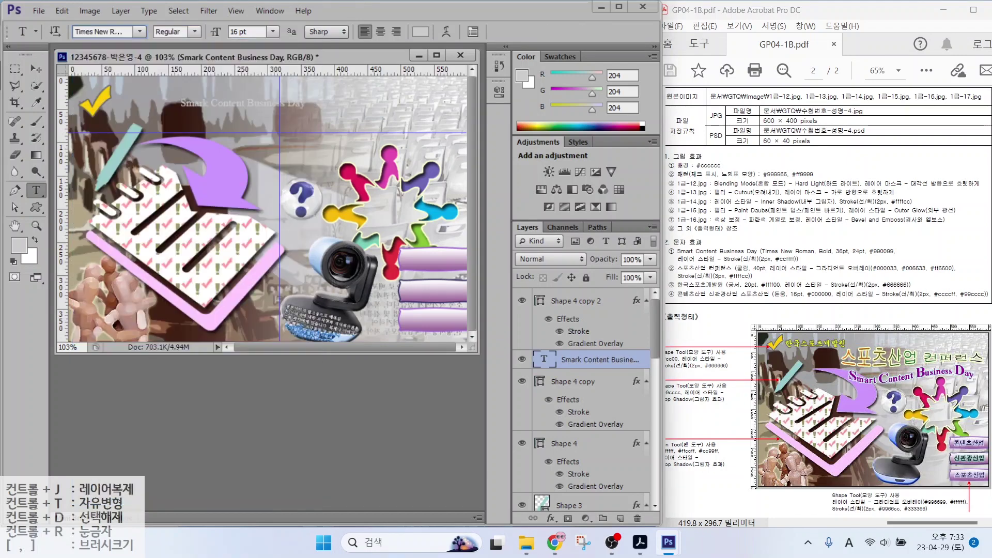
left_click(194, 32)
left_click(171, 56)
left_click(247, 32)
type("3")
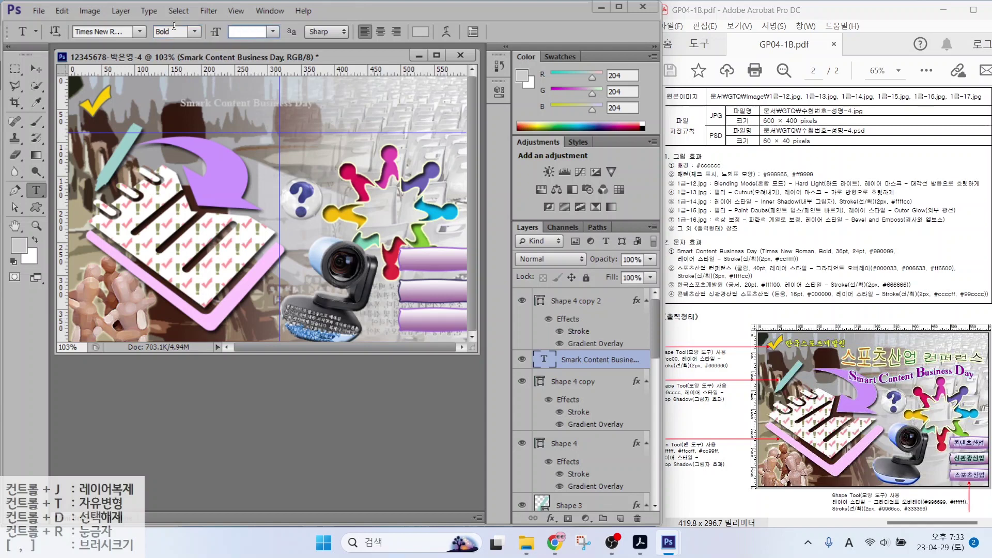
type("6")
key("Return")
left_click(420, 31)
type("990099")
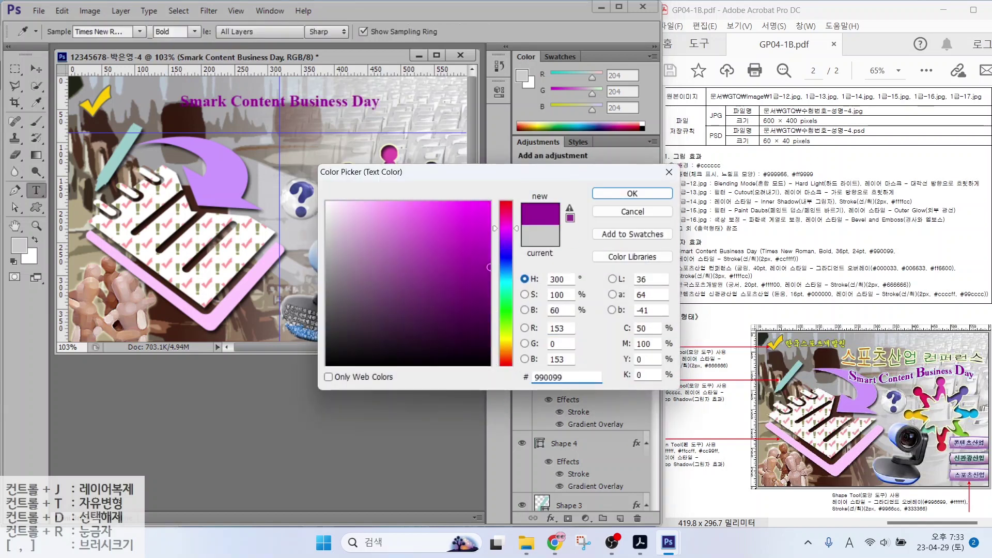
key("Return")
Add a 2 px light-cyan #ccffff stroke effect to the title
left_click(551, 518)
left_click(582, 395)
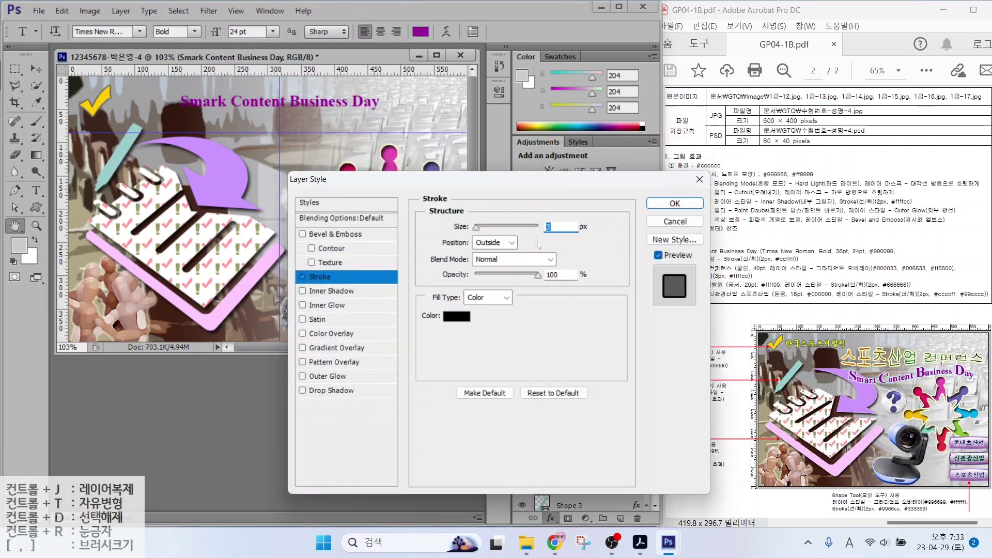
type("2")
left_click(456, 317)
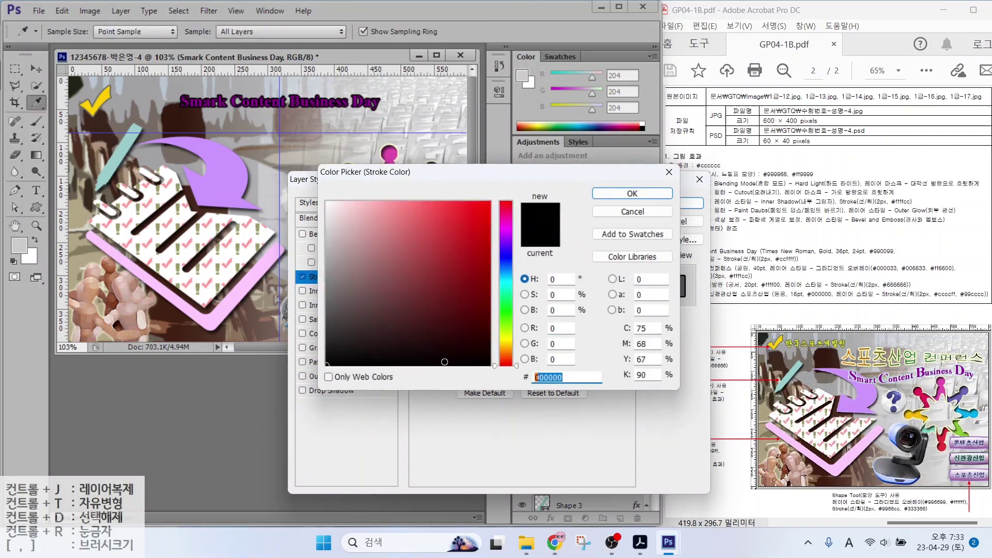
type("ccffff")
key("Return")
Enlarge the capital S and C of the title to 36 pt
key("Return")
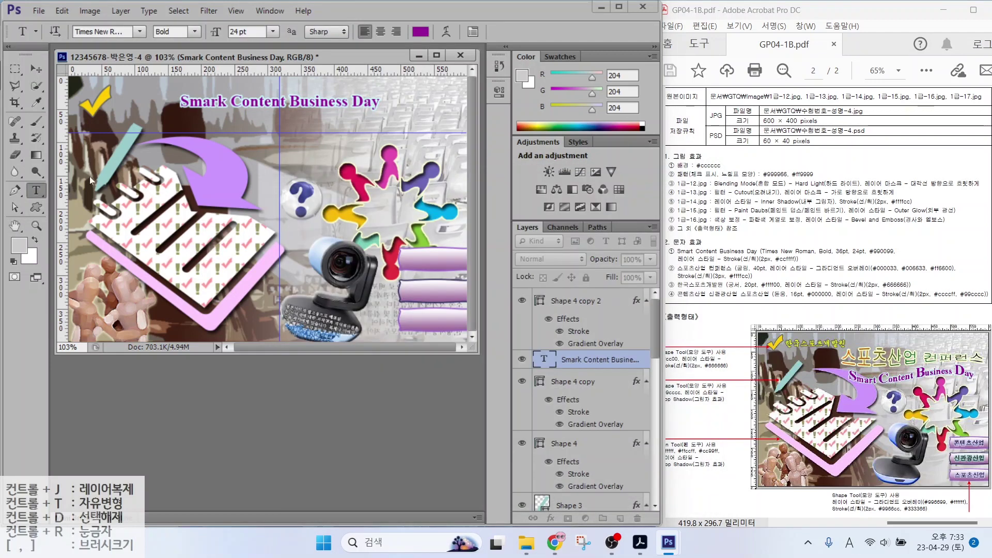
Correct the typo 'Smark' to 'Smart' in the title
left_click_drag(217, 101, 189, 102)
key("Left")
key("Right")
type("t")
key("Delete")
left_click_drag(255, 31, 181, 29)
type("36")
key("Return")
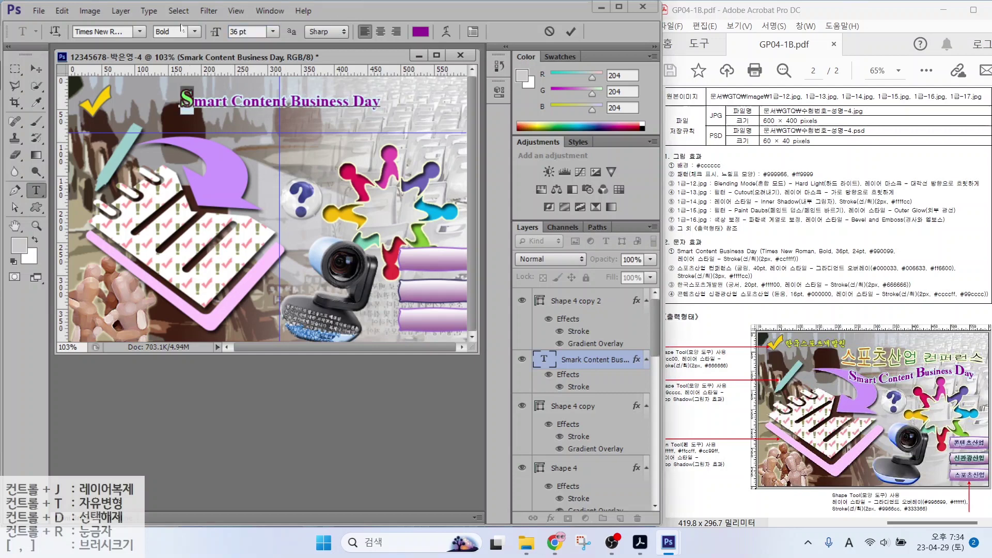
left_click_drag(233, 101, 242, 102)
left_click_drag(253, 32, 217, 31)
type("36")
Enlarge the capital B and D to 36 pt and finish editing the title
key("Return")
left_click_drag(297, 102, 303, 101)
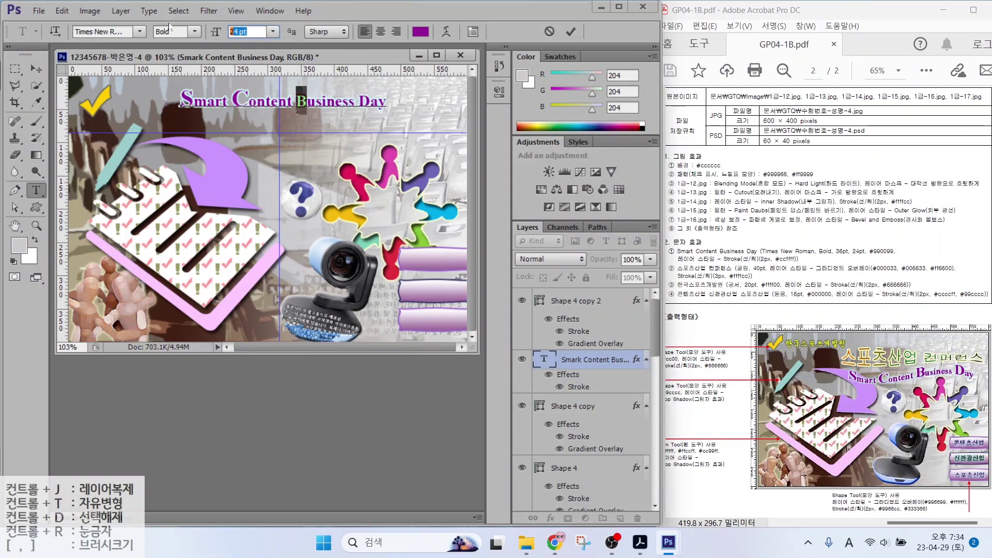
left_click_drag(253, 31, 217, 31)
type("36")
key("Return")
left_click_drag(364, 101, 375, 101)
left_click_drag(254, 32, 189, 32)
type("36")
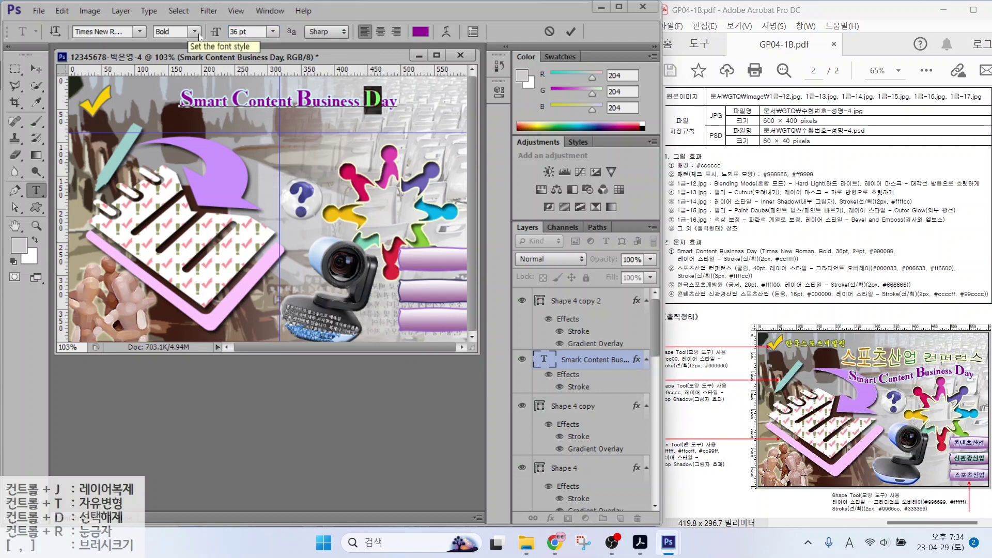
key("Return")
key("ctrl+Return")
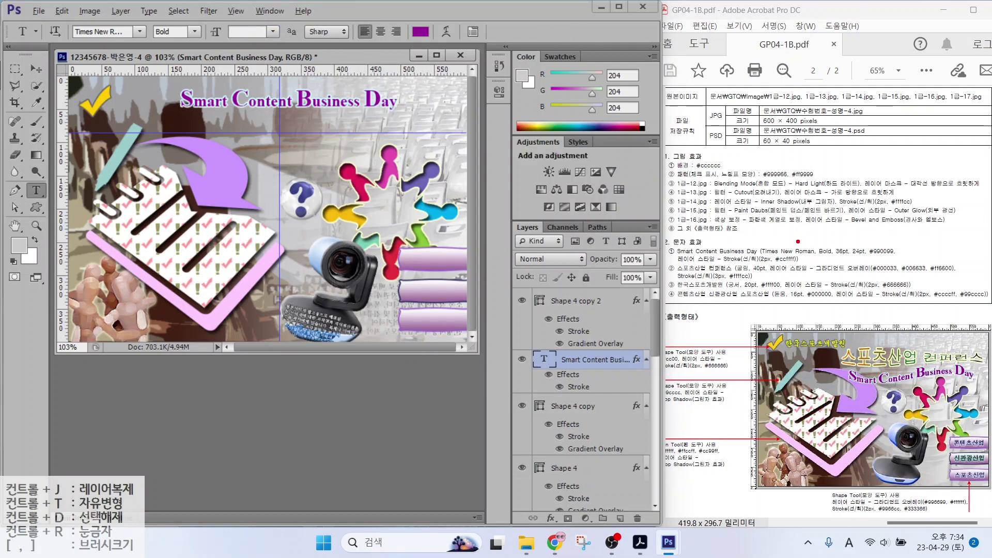
Make drag adjustments in the right-hand panel area, cancelling them with Escape
left_click_drag(840, 247, 827, 212)
left_click_drag(863, 246, 837, 205)
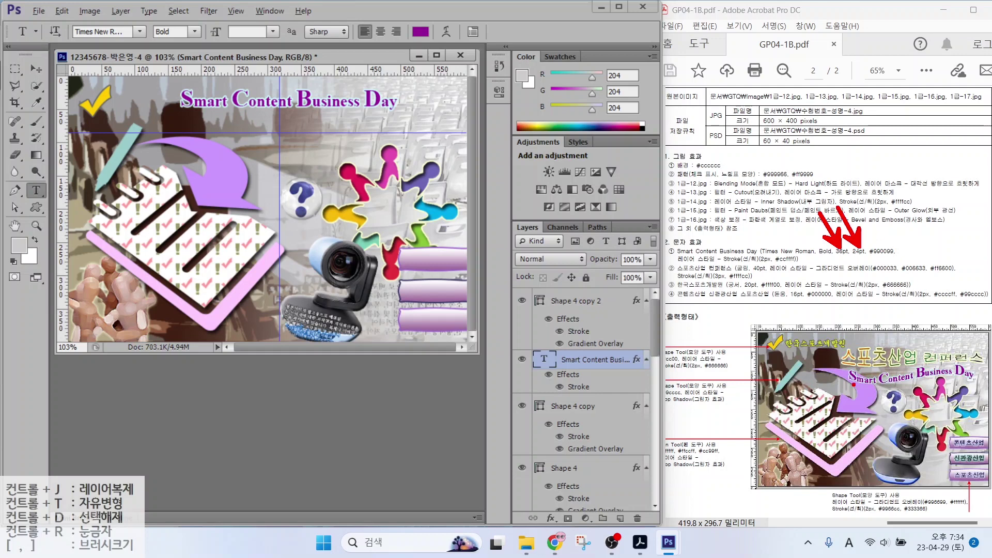
mouse_move(850, 384)
left_mouse_down()
mouse_move(829, 406)
mouse_move(861, 401)
mouse_move(868, 388)
left_mouse_up()
key("Escape")
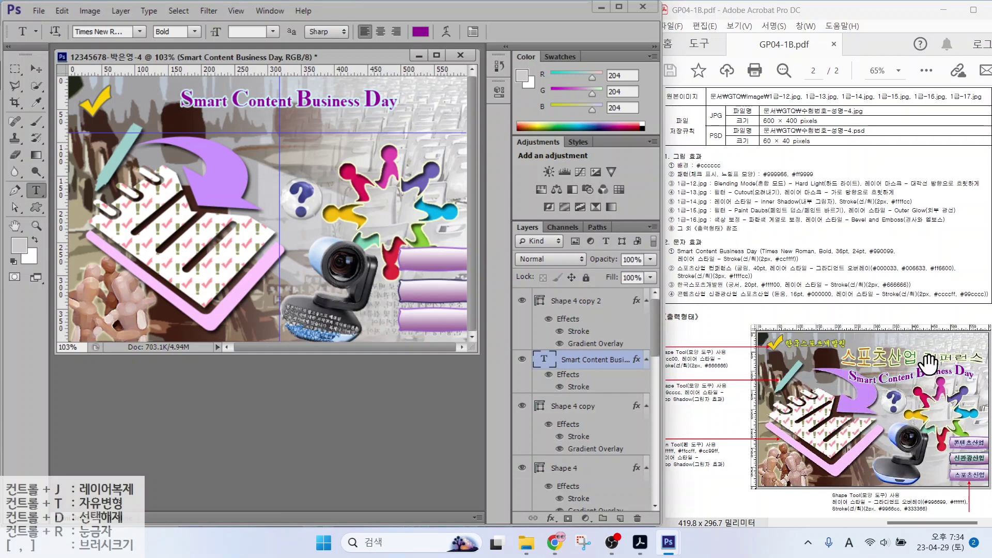
key("alt")
mouse_move(850, 381)
left_mouse_down()
mouse_move(899, 396)
mouse_move(969, 374)
left_mouse_up()
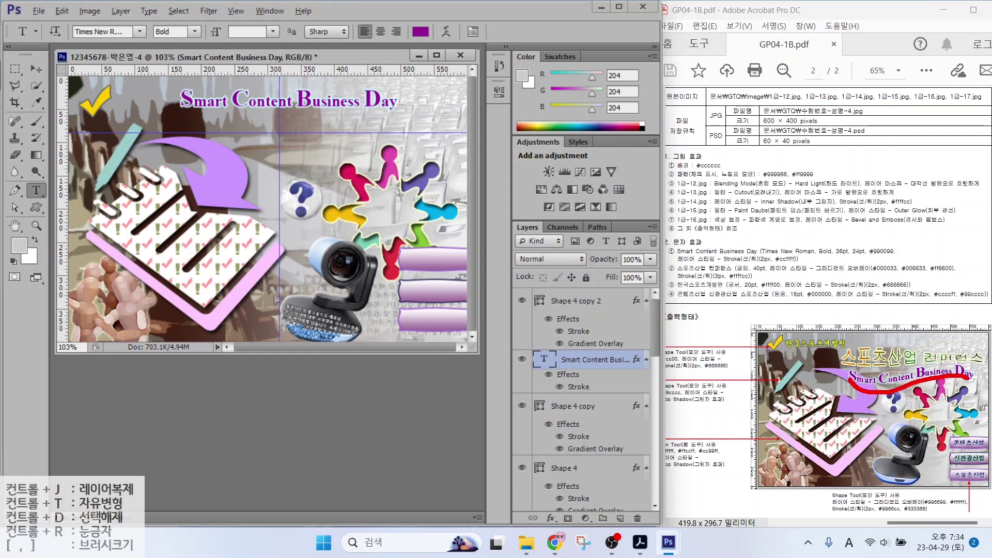
key("Escape")
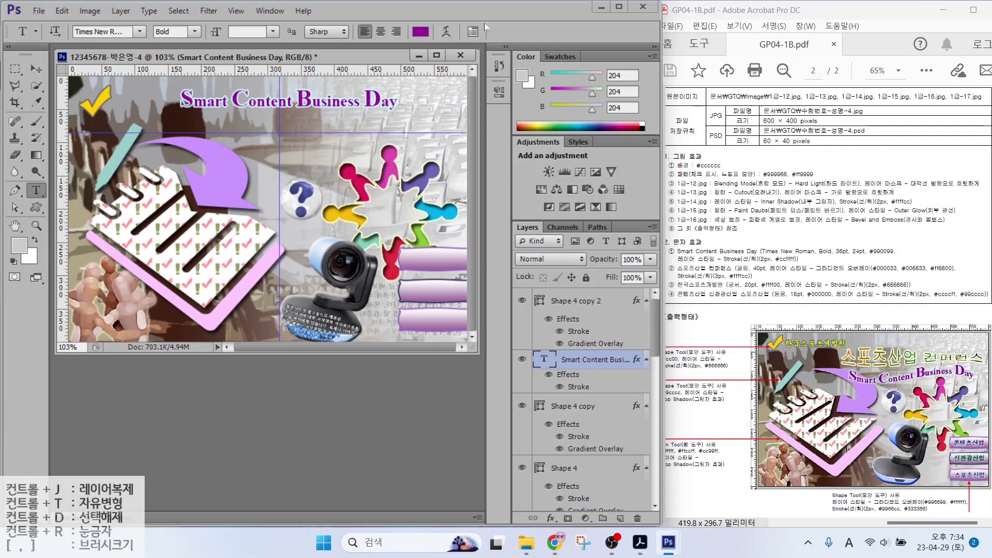
Apply a Flag warp to the title and shift it down and right
left_click(446, 33)
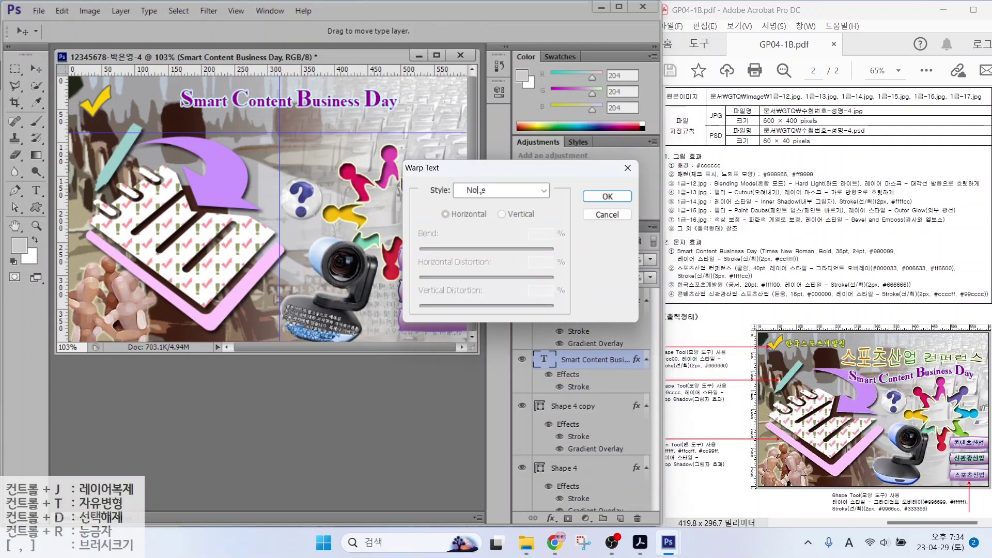
left_click(482, 191)
left_click(482, 340)
left_click(607, 197)
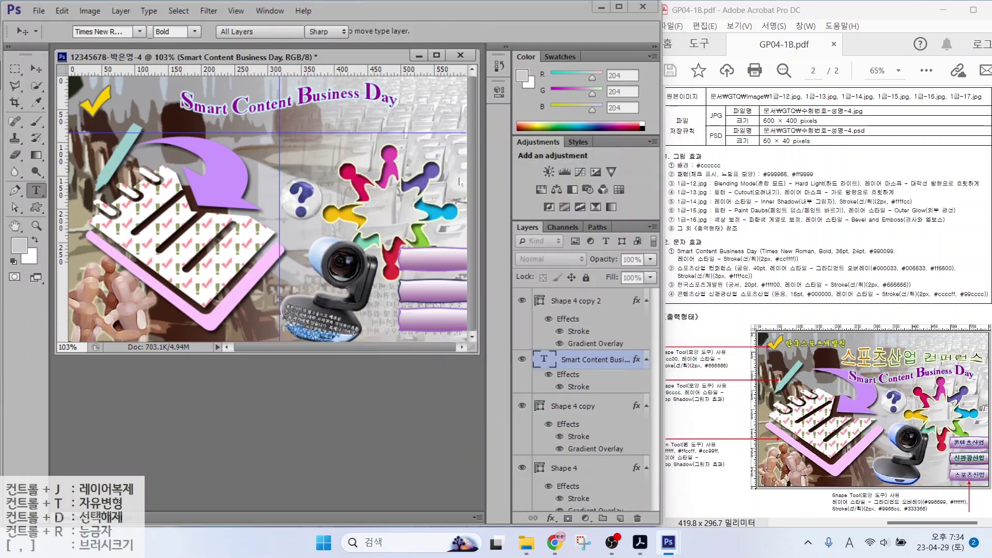
left_click(35, 69)
left_click_drag(254, 116, 286, 154)
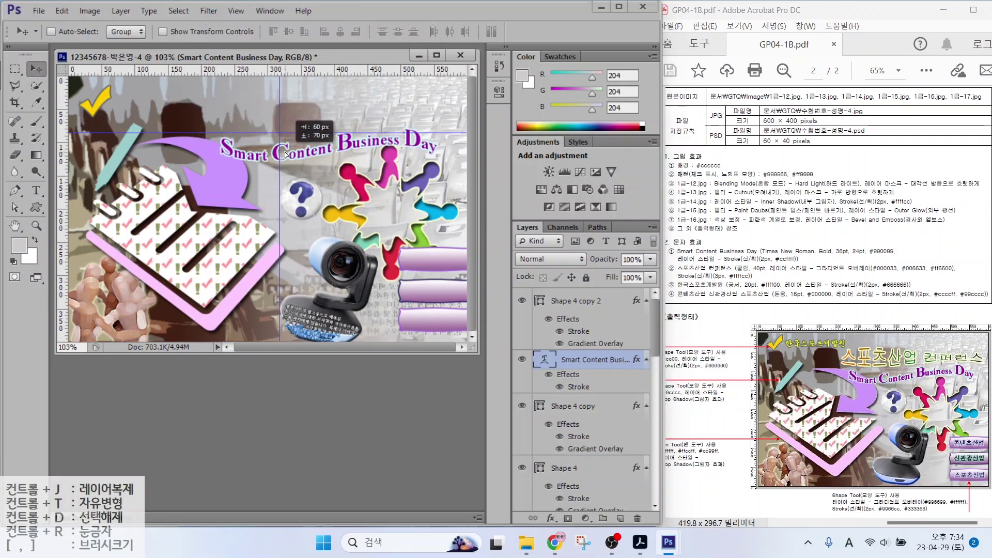
Type the Korean heading 스포츠산업 컨퍼런스 near the top centre and set it to 40 pt
key("t")
left_click(221, 110)
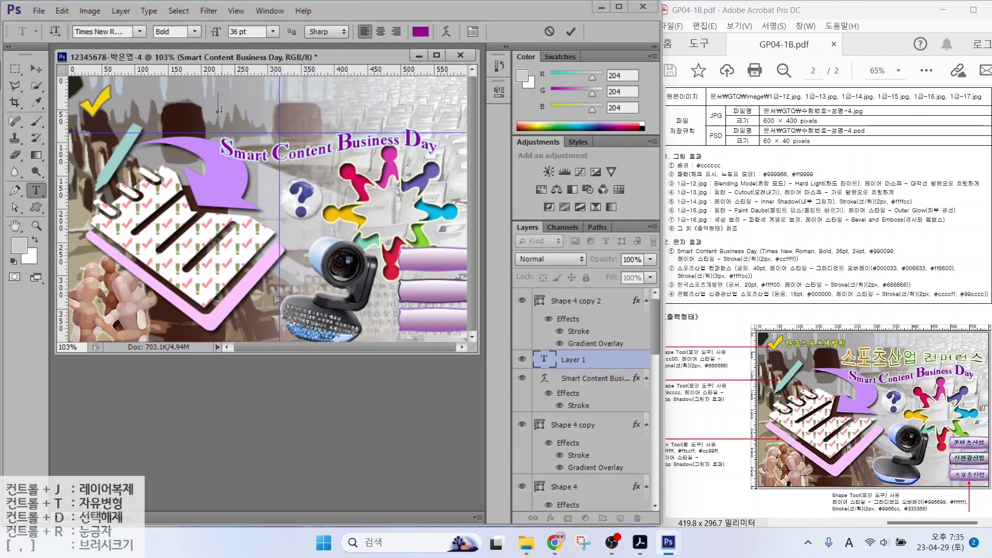
key("Hangul")
type("스포츠산업 컨퍼런스")
key("ctrl+Return")
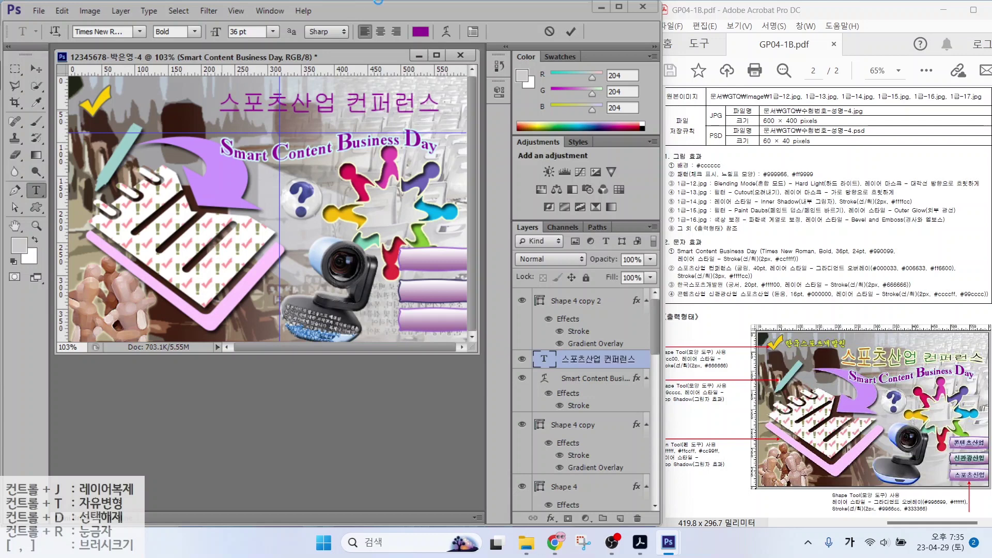
left_click(248, 31)
type("40")
key("Return")
Add a Gradient Overlay to the heading with a dark navy 000033 left stop
left_click(551, 518)
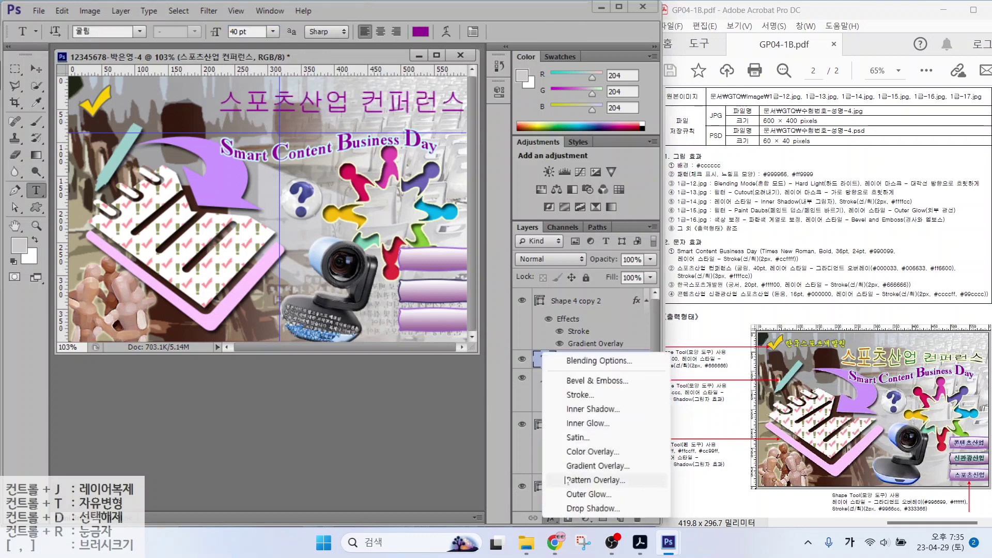
left_click(577, 467)
left_click(491, 257)
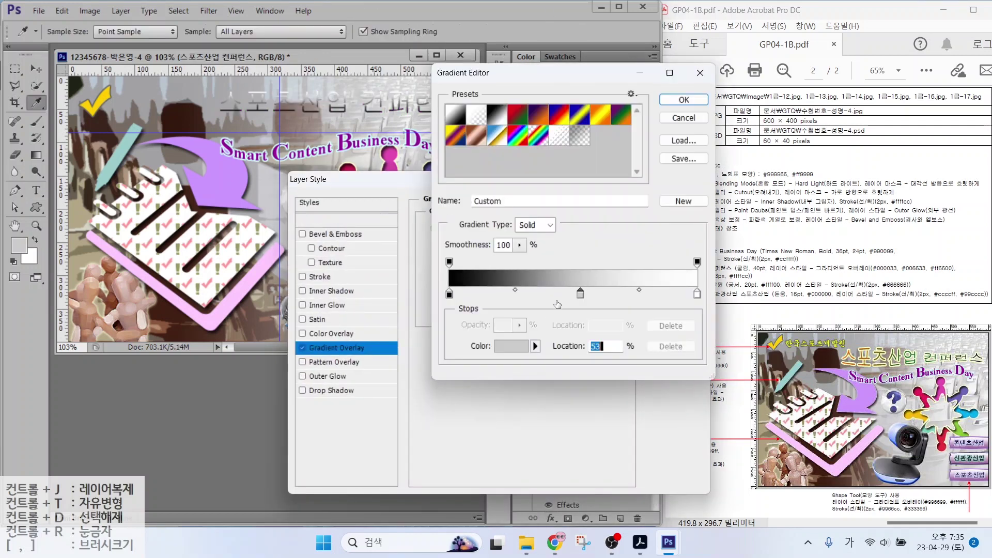
left_click(449, 295)
double_click(449, 294)
double_click(567, 378)
type("000033")
key("Return")
left_click(580, 294)
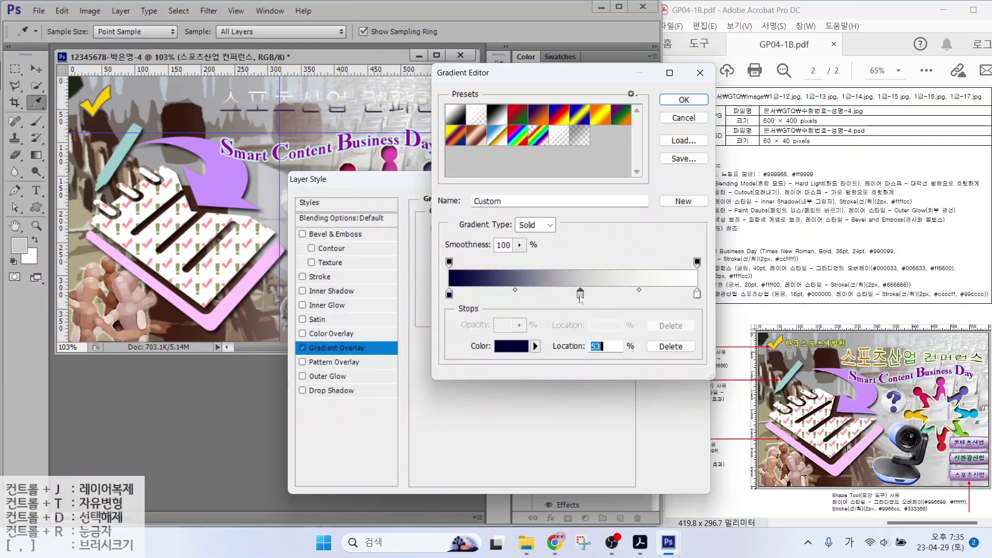
Set the gradient's middle stop to 006633 green and right stop to ff6600 orange
double_click(580, 294)
double_click(567, 378)
type("0066")
type("33")
key("Return")
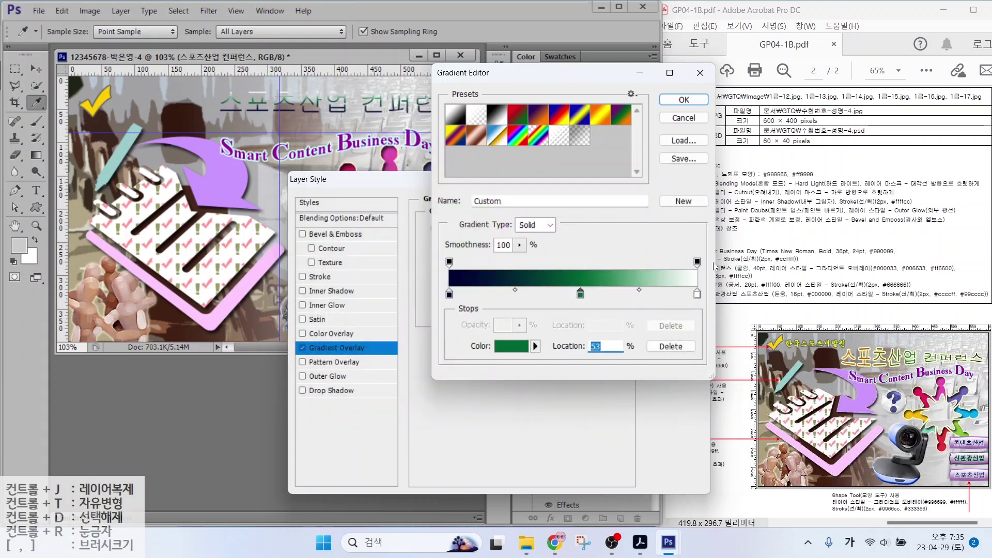
double_click(698, 295)
key("BackSpace")
type("ff6600")
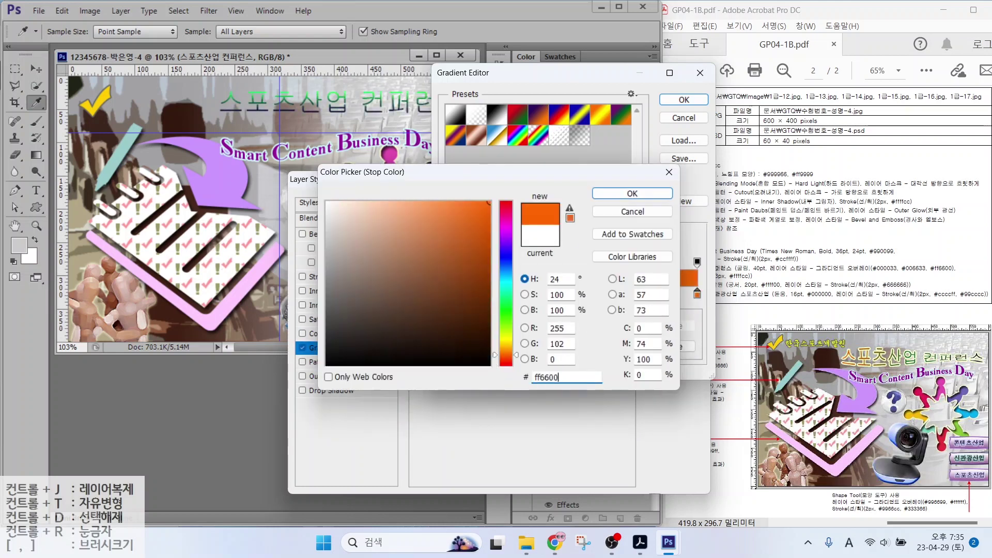
key("Return")
left_click(684, 99)
Give the heading a pale yellow ffffcc Stroke outline
key("Tab")
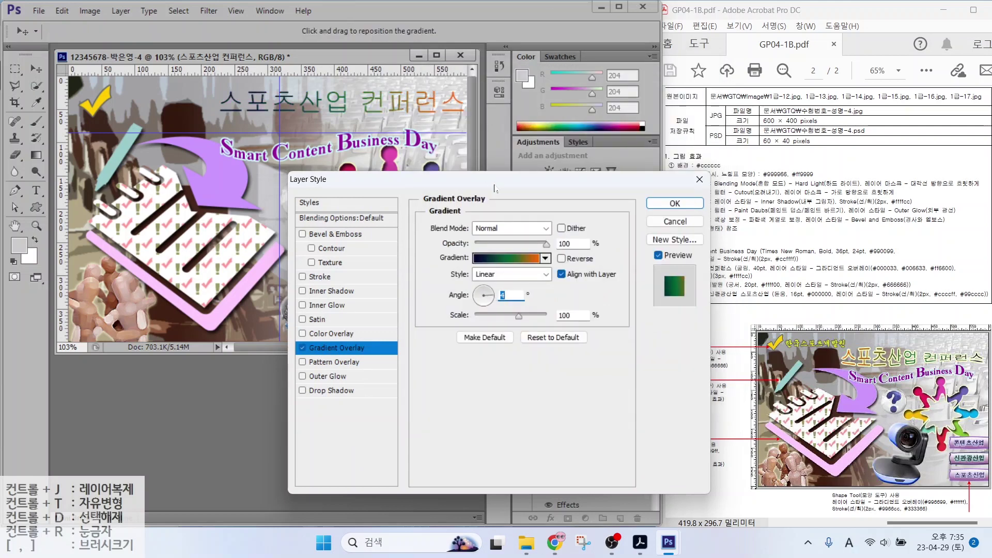
left_click(320, 276)
left_click(454, 321)
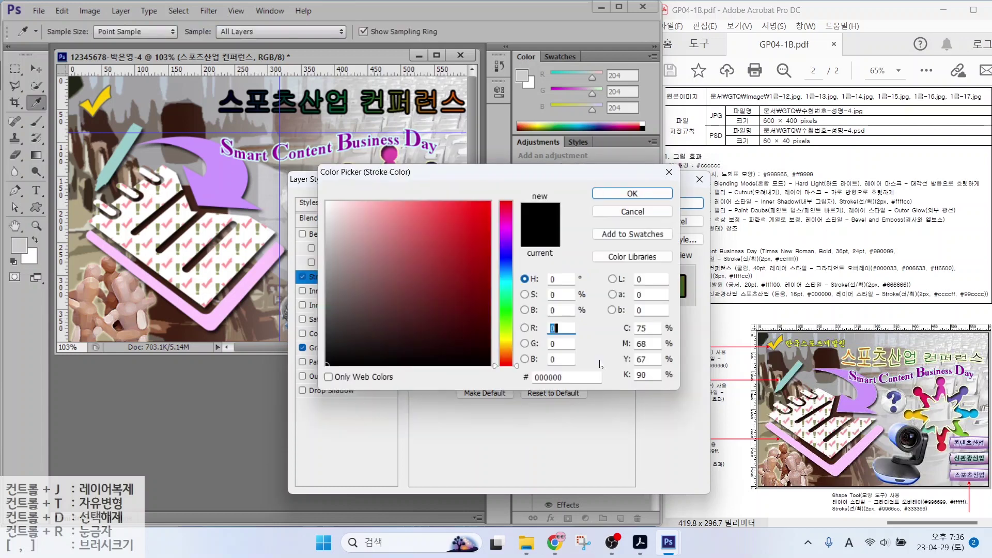
type("ffffcc")
key("Return")
key("Return")
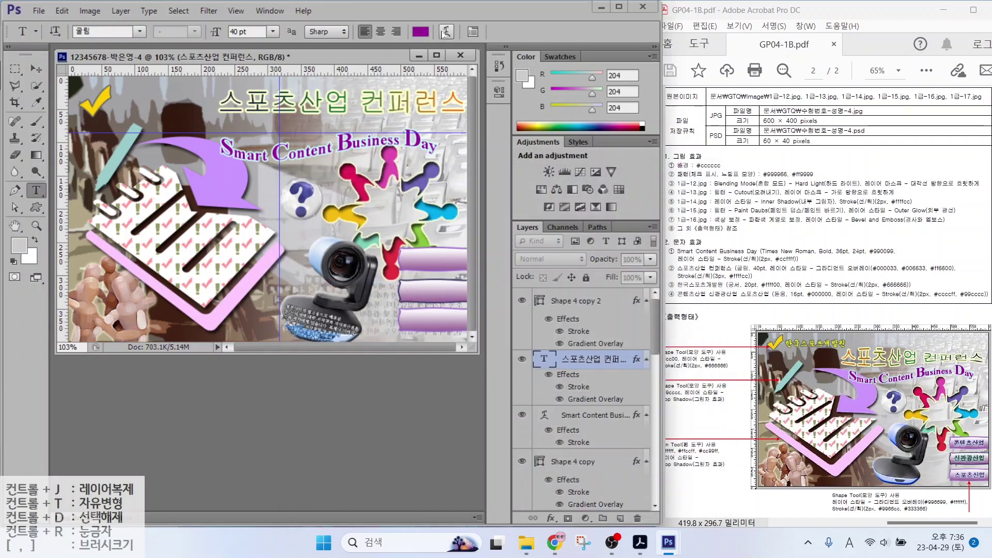
Apply the Fish text warp to the heading and nudge it slightly down and left
left_click(494, 190)
left_click(482, 364)
left_click(607, 197)
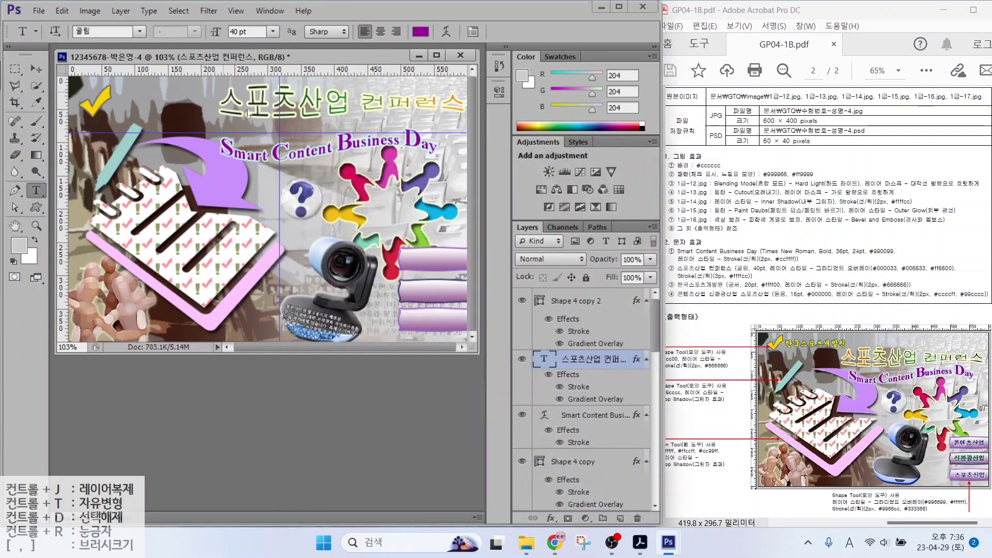
left_click_drag(250, 106, 245, 119)
key("t")
left_click(207, 192)
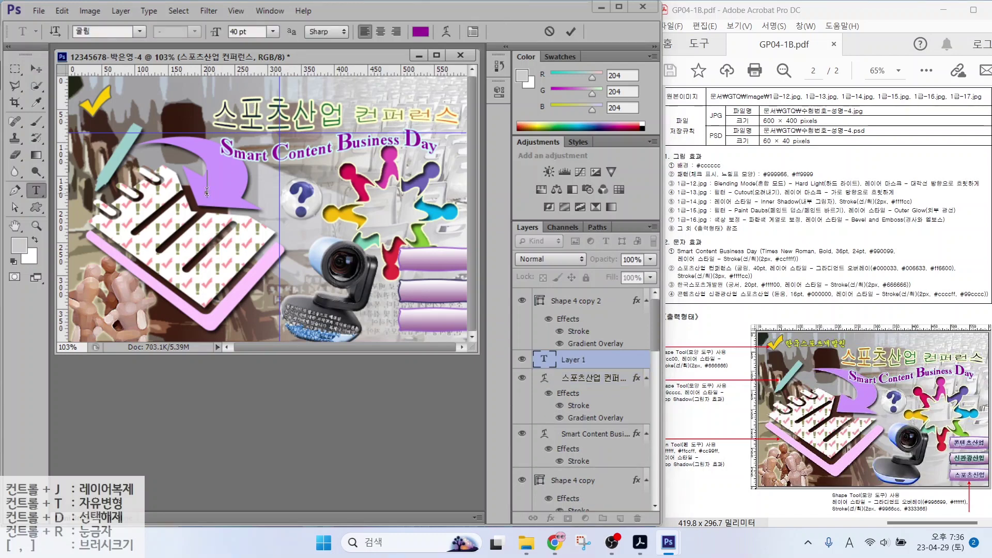
Add the text 한국스포츠개발원 in 궁서 font, 20 pt, yellow ffff00
type("한국스포츠개발원")
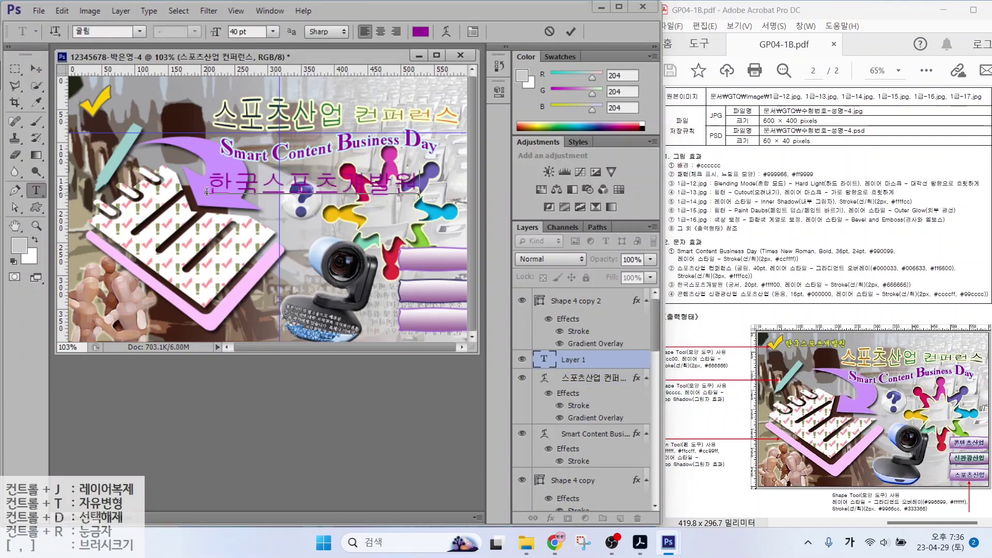
key("ctrl+Return")
left_click(140, 33)
left_click(122, 81)
left_click_drag(250, 32, 179, 30)
type("20")
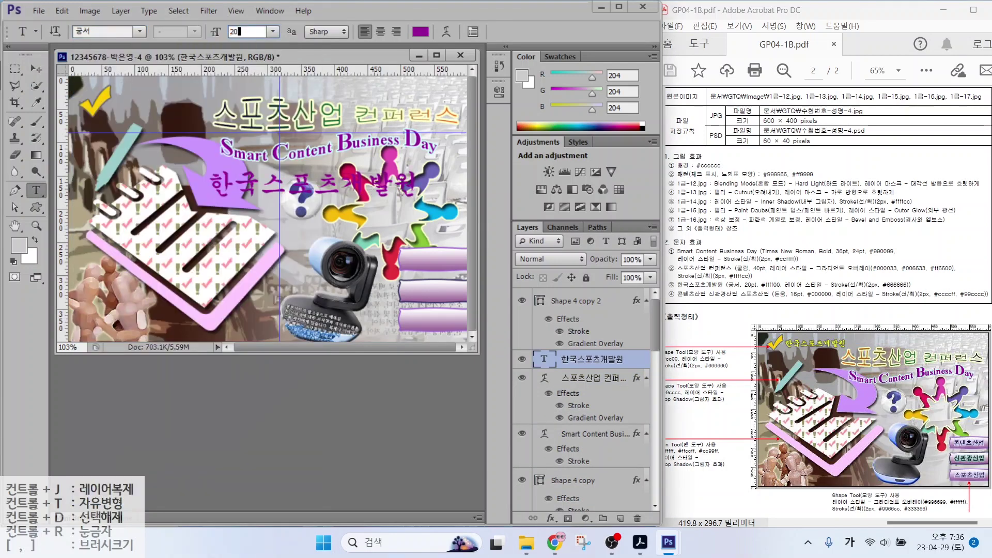
key("Return")
left_click(420, 31)
type("ffff00")
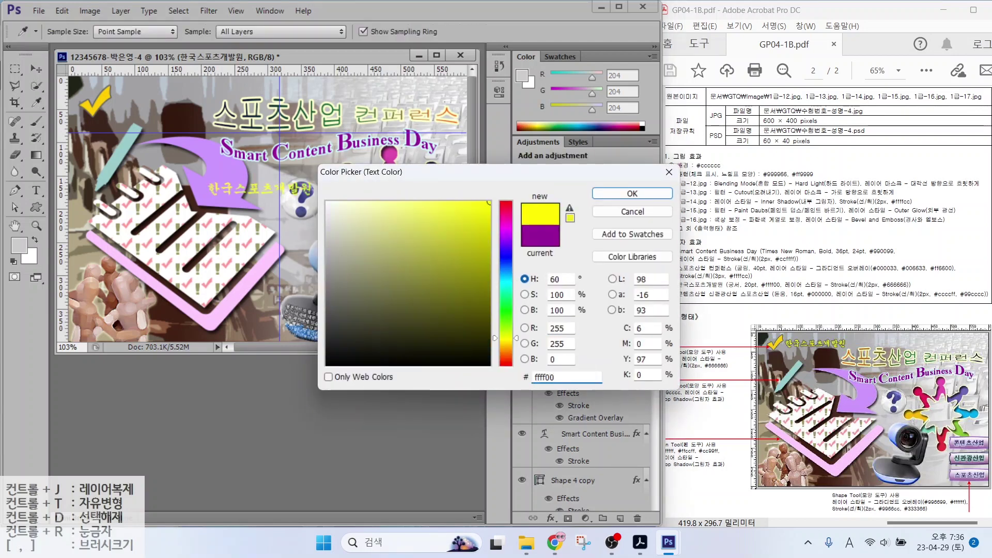
key("Return")
Give 한국스포츠개발원 a 2 px grey 666666 stroke and move it to the top-left corner
left_click(552, 518)
left_click(554, 458)
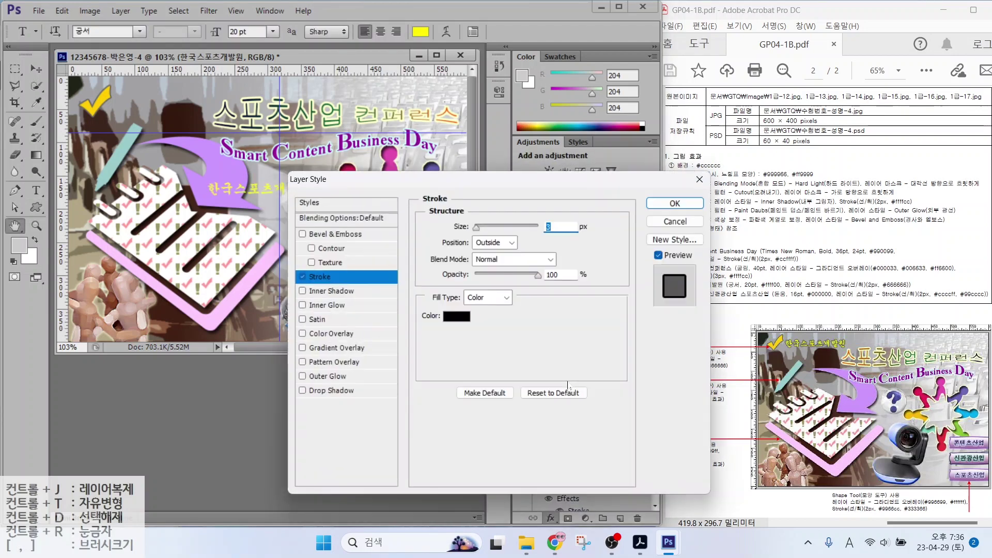
type("2")
left_click(456, 316)
type("666666")
key("Return")
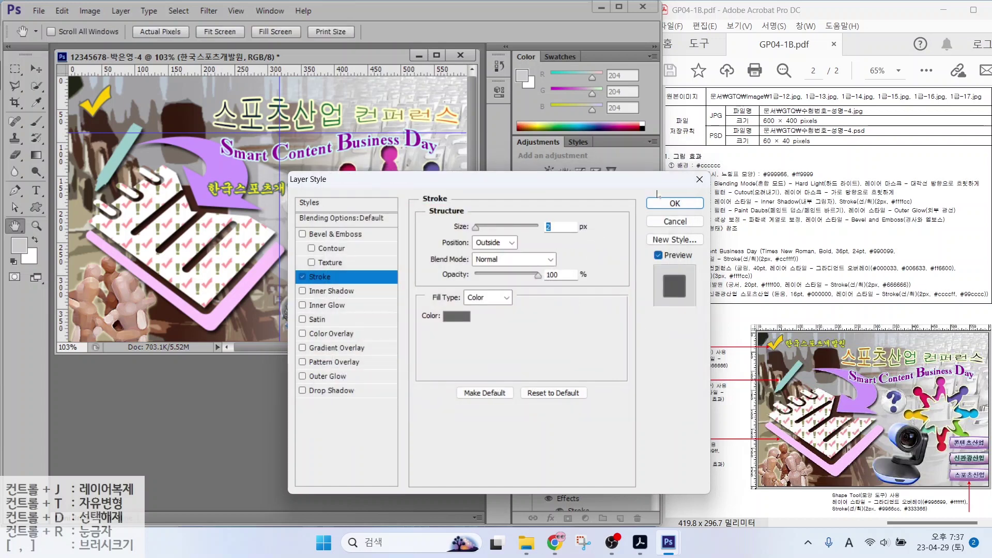
key("Return")
key("v")
left_click_drag(231, 193, 135, 103)
Add the label 콘텐츠산업 in 16 pt black 돋움 font
key("t")
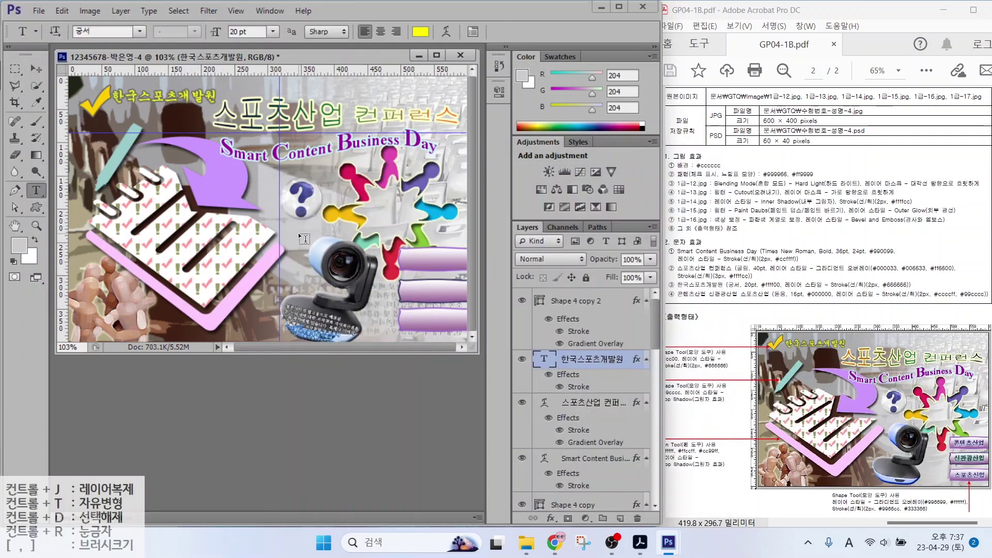
left_click(304, 238)
key("Hangul")
type("콘텐츠산업")
key("ctrl+Return")
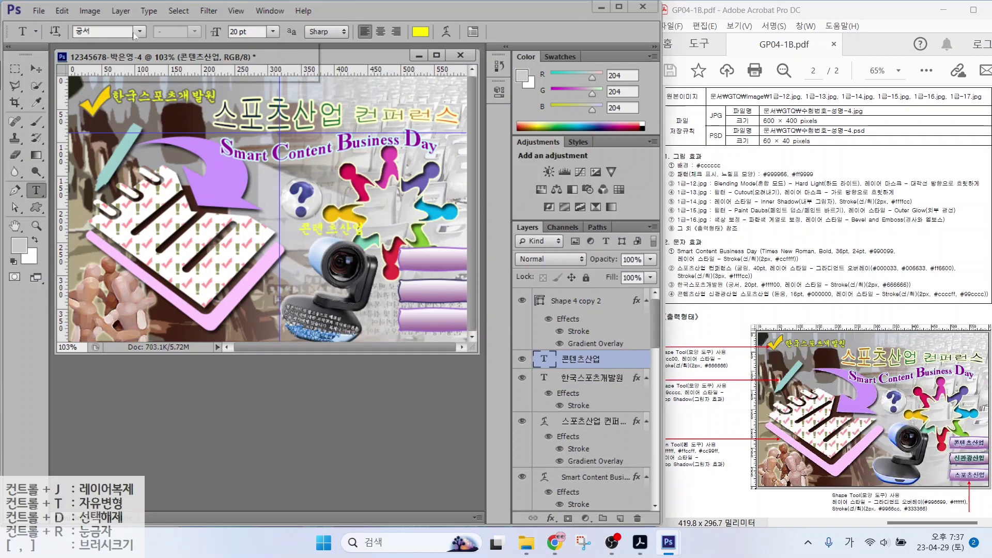
left_click(136, 33)
left_click(124, 127)
left_click(216, 32)
type("16")
left_click(420, 32)
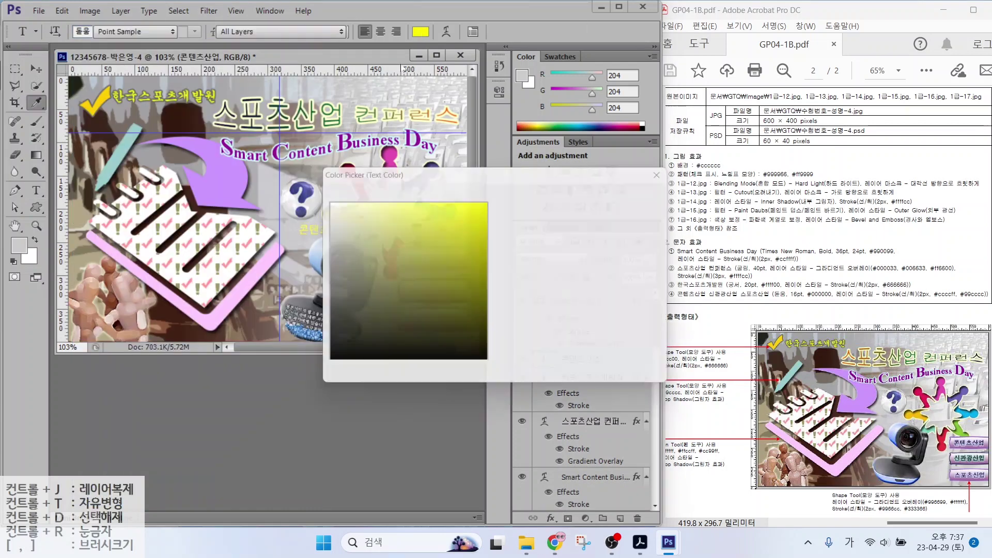
left_click(338, 379)
left_click(633, 195)
Add a lavender ccccff stroke to 콘텐츠산업 and place it on the top purple button
left_click(551, 518)
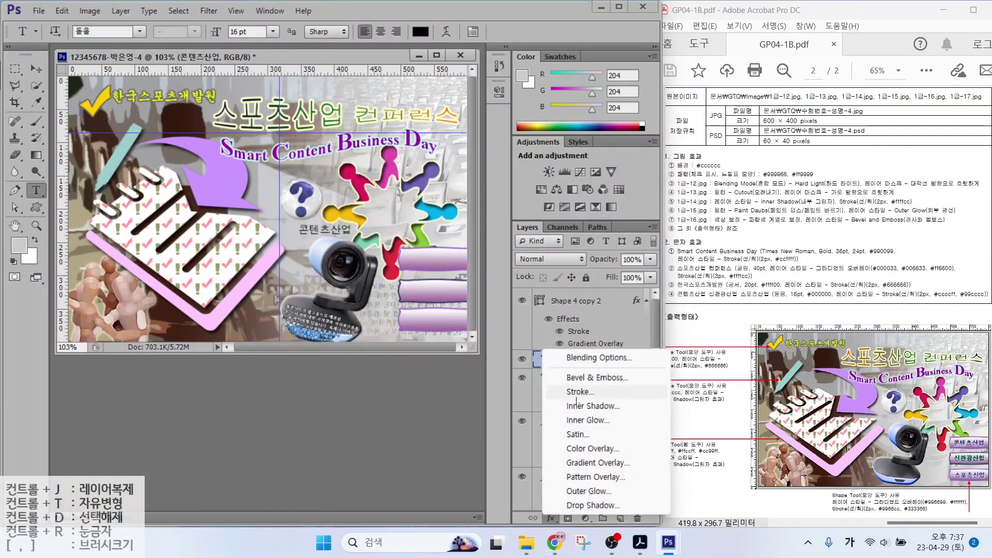
left_click(576, 393)
left_click(456, 320)
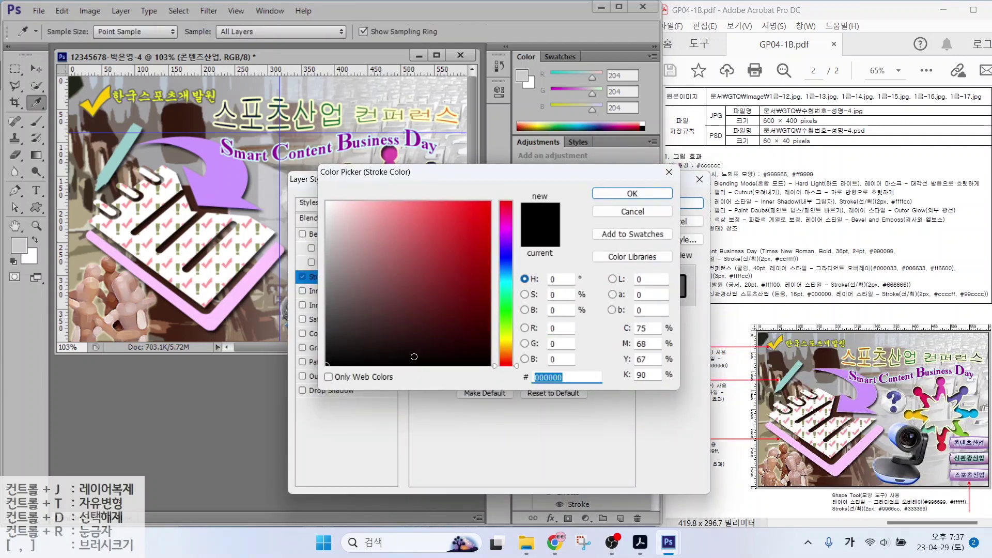
type("ccccff")
key("Return")
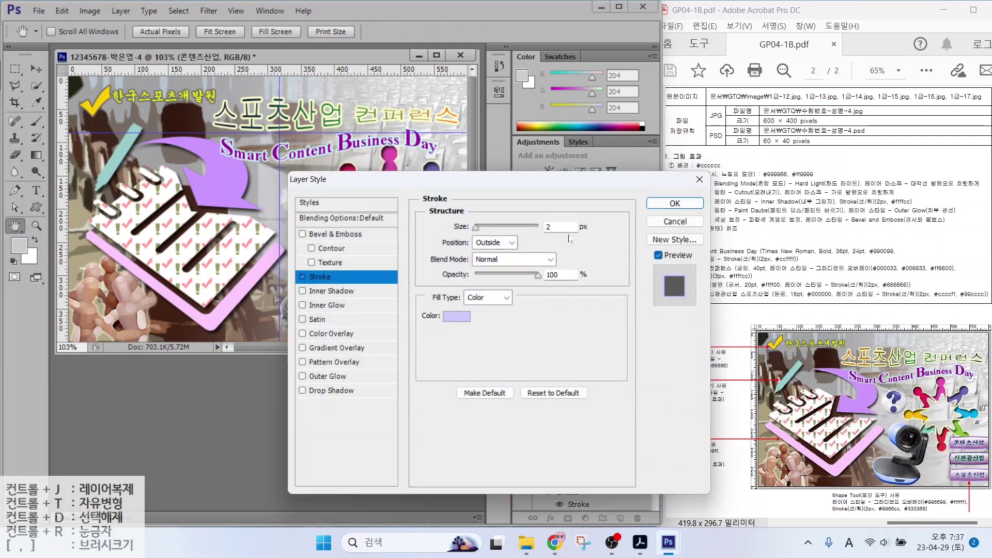
left_click(675, 204)
key("v")
left_click_drag(338, 236, 423, 320)
Copy the label to the lower buttons, retyping the second as 신관광산업 with a 99cccc stroke
left_click_drag(568, 301, 578, 411)
key("t")
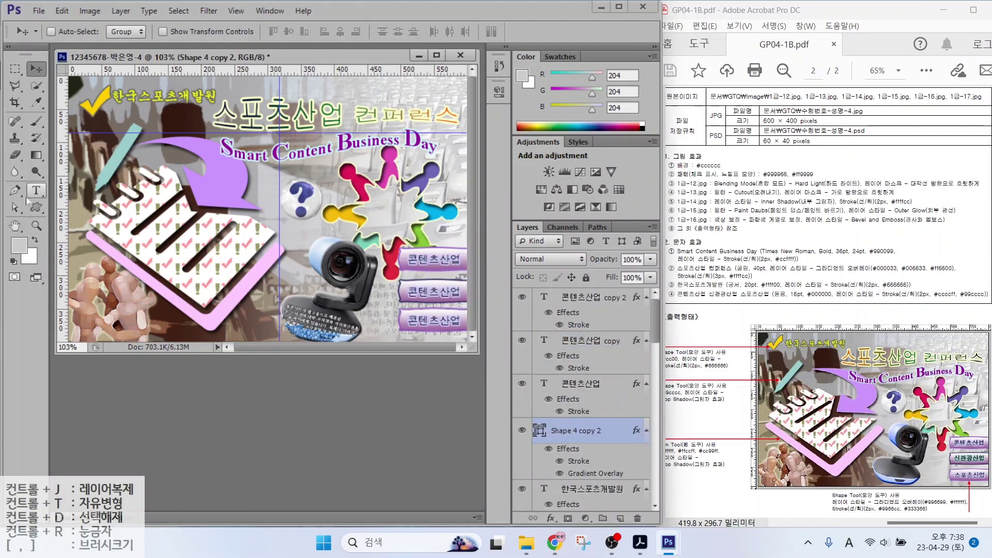
left_click_drag(404, 290, 498, 291)
key("BackSpace")
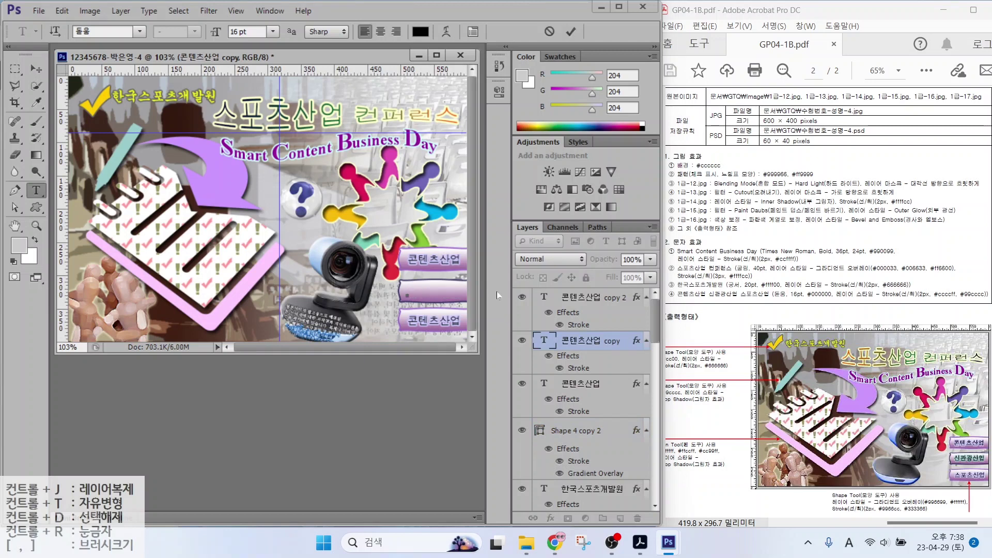
key("Hangul")
type("신관광산업")
key("ctrl+Return")
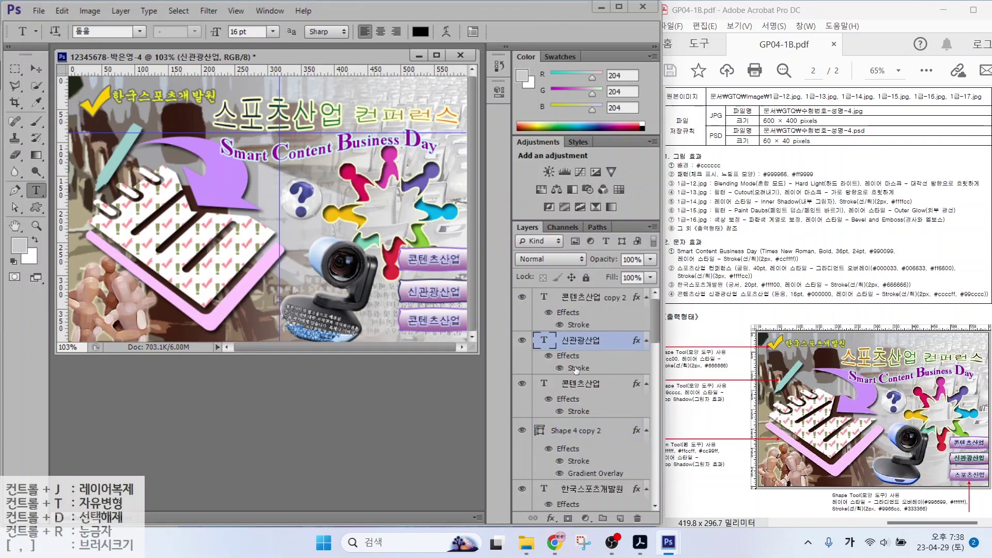
double_click(577, 368)
left_click(480, 321)
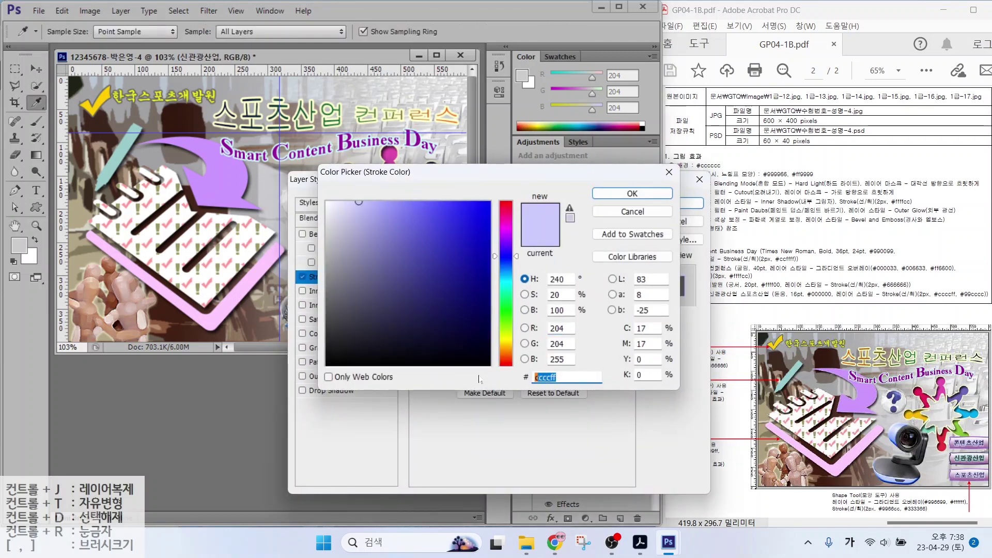
type("99cccc")
key("Return")
key("Return")
Retype the third button's label as 스포츠산업
left_click(423, 325)
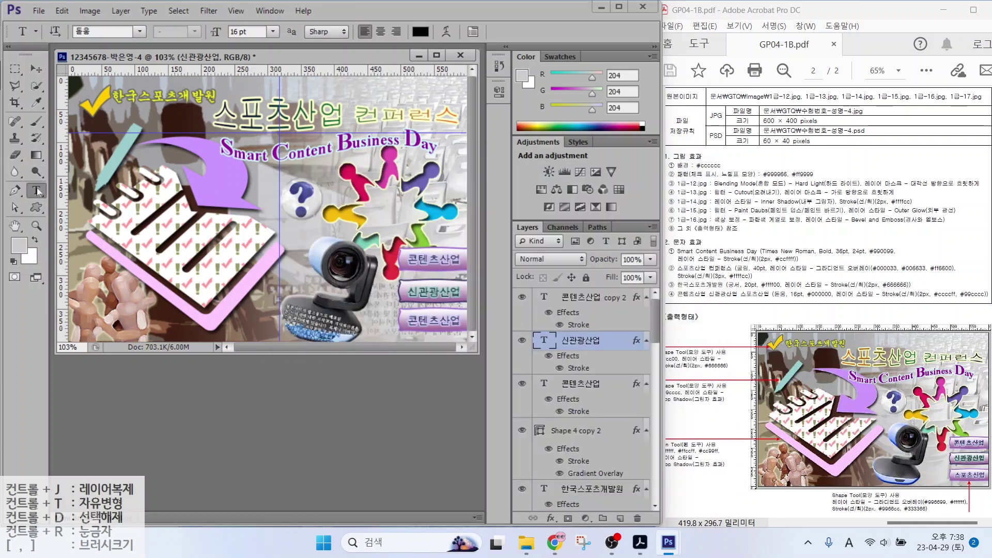
key("ctrl+a")
type("스포츠산업")
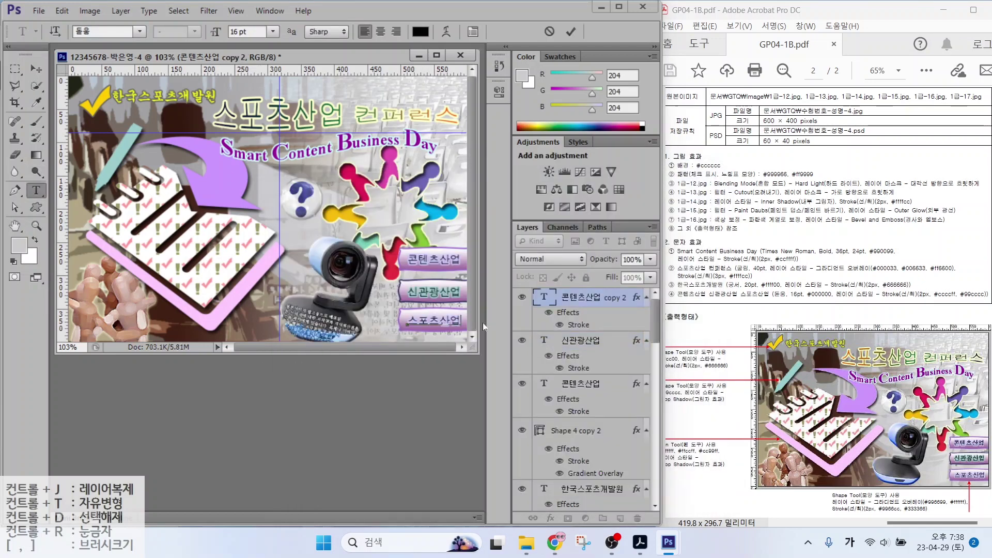
key("ctrl+Return")
left_click(36, 68)
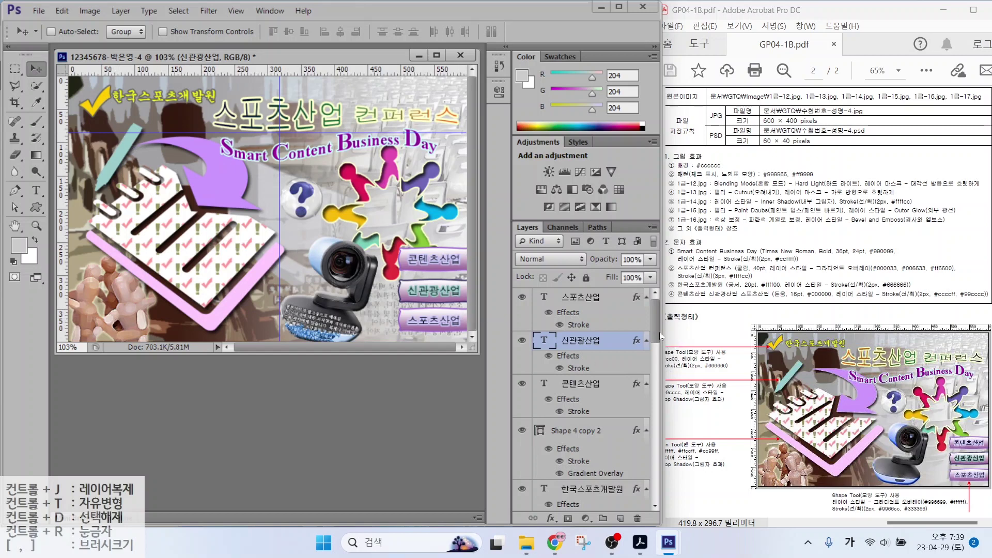
Remove the horizontal guide with View > Clear Guides
mouse_move(653, 330)
left_mouse_down()
mouse_move(652, 471)
mouse_move(658, 312)
left_mouse_up()
left_click(270, 11)
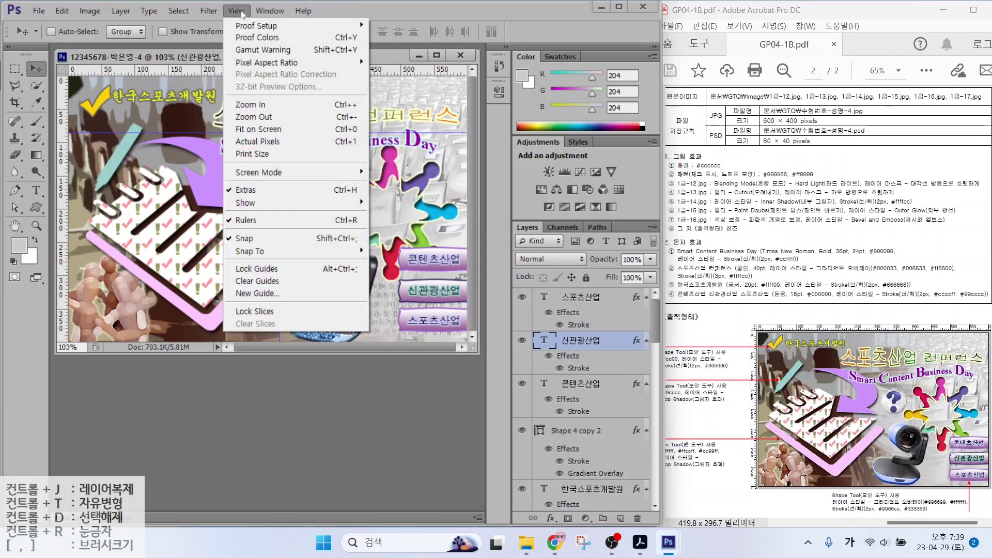
mouse_move(236, 11)
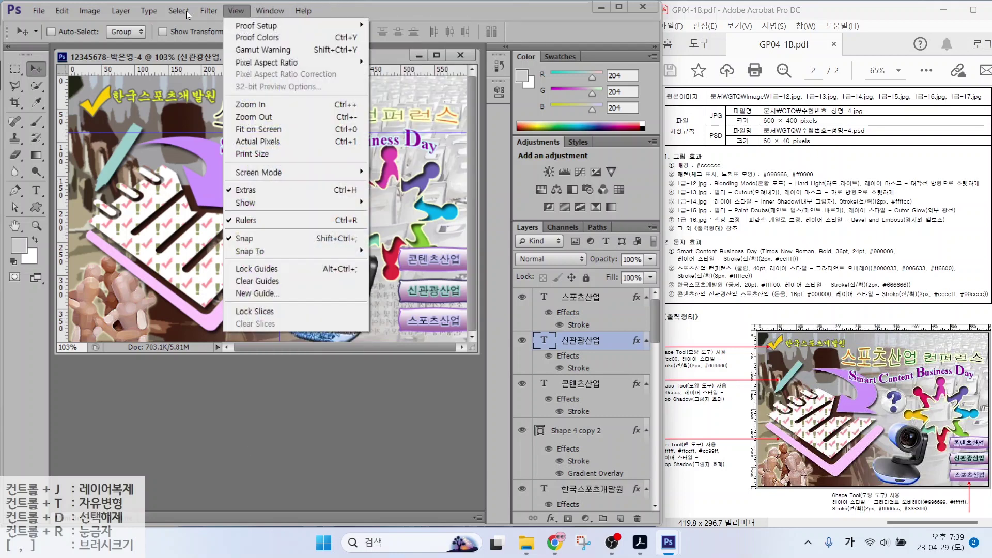
left_click(256, 281)
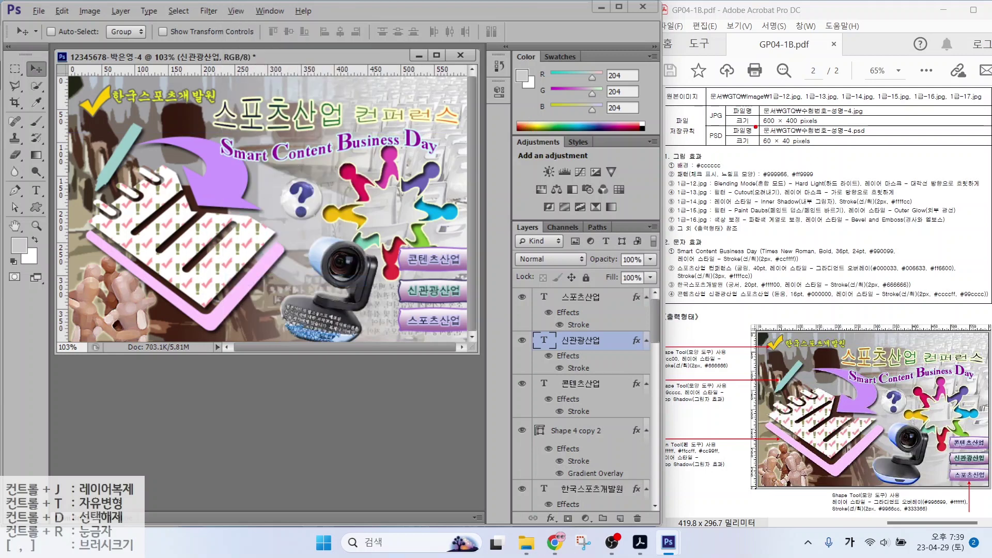
Mark the JPG 600 × 400 and PSD 60 × 40 pixel requirements in the PDF, then clear the marks
left_click_drag(754, 126, 855, 125)
left_click_drag(696, 118, 725, 122)
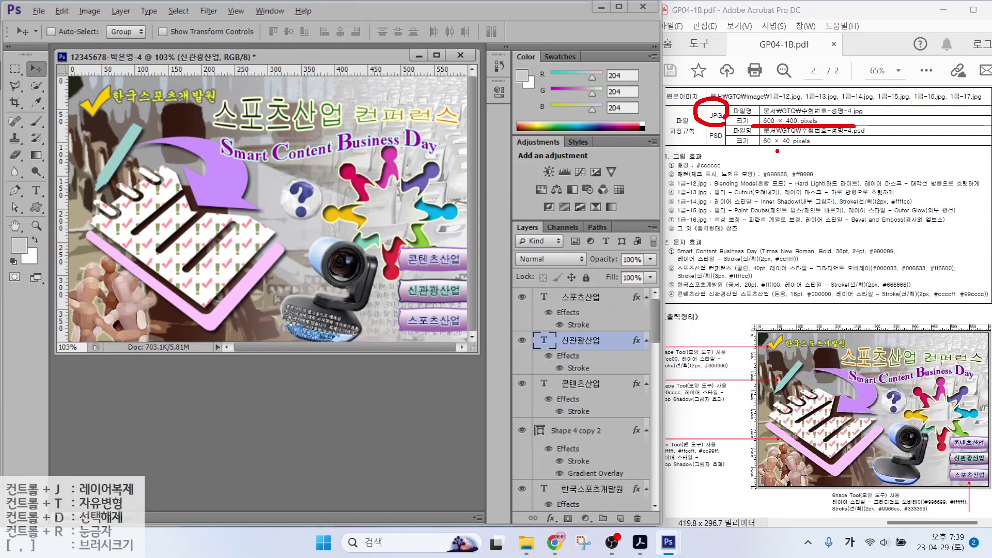
left_click_drag(764, 150, 845, 149)
mouse_move(718, 144)
left_mouse_down()
mouse_move(704, 126)
mouse_move(734, 148)
left_mouse_up()
key("Escape")
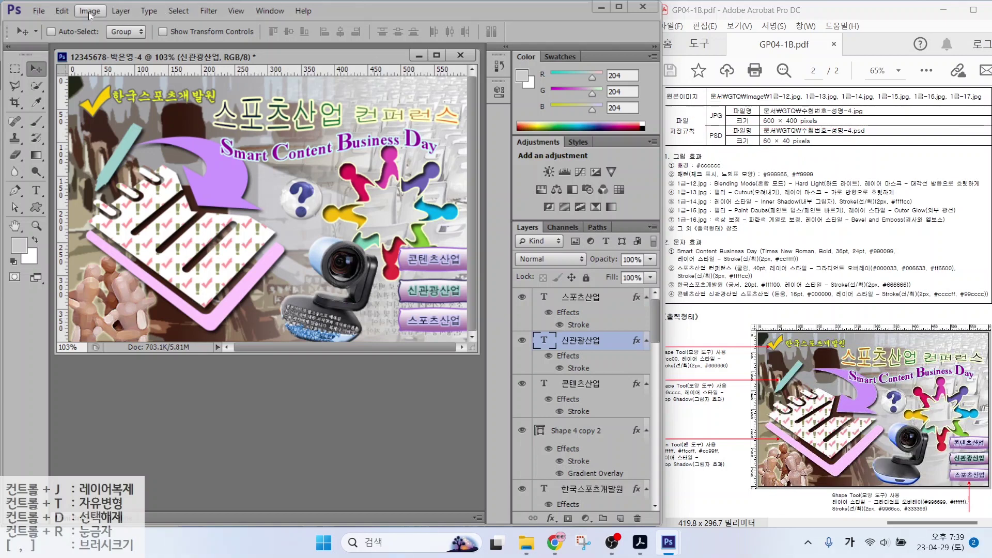
Save the composite as a JPEG, accepting the default quality options
left_click(39, 10)
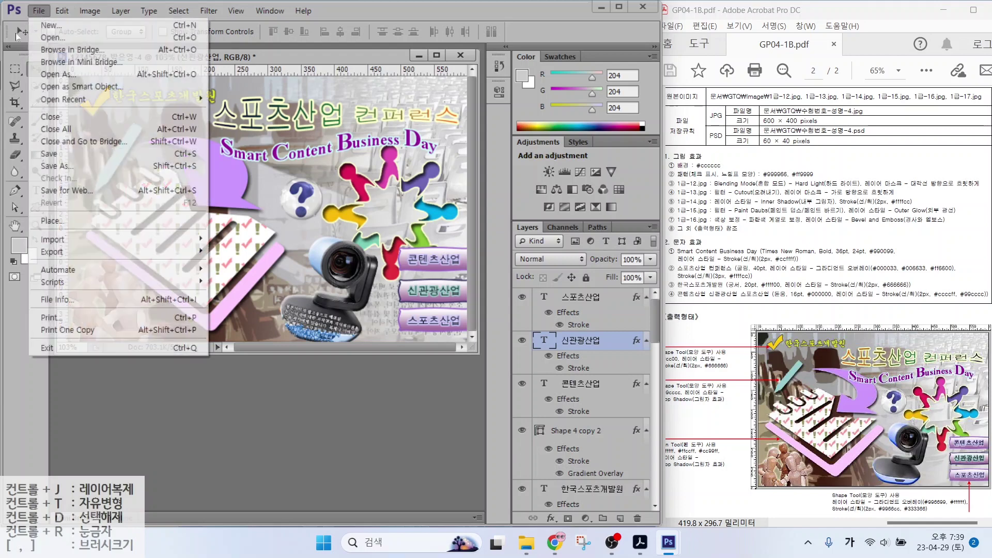
left_click(44, 153)
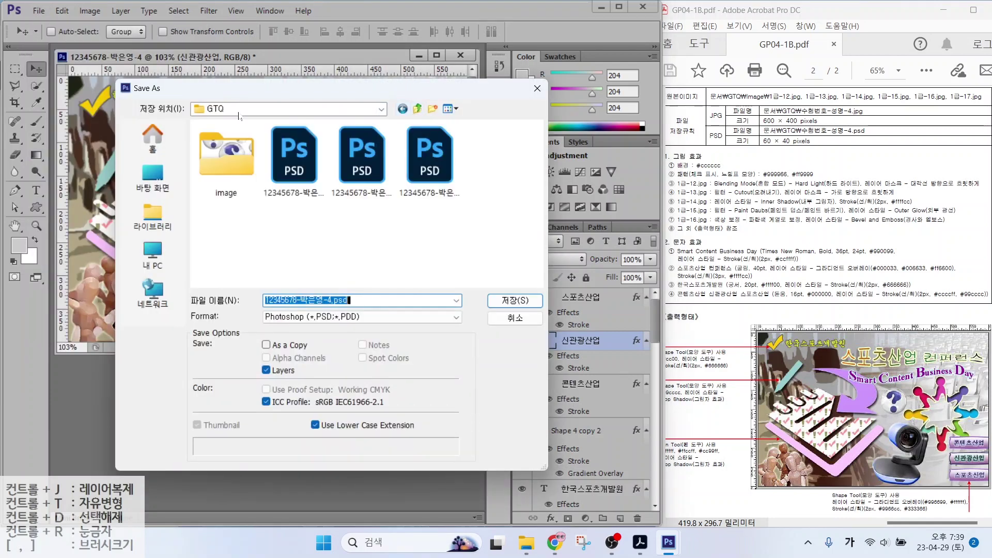
left_click(302, 317)
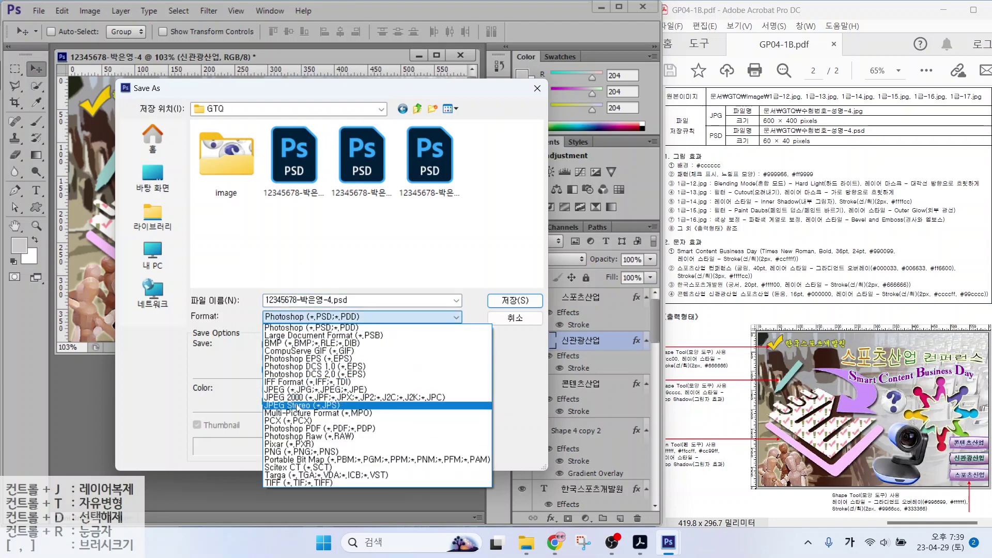
left_click(288, 390)
left_click(515, 300)
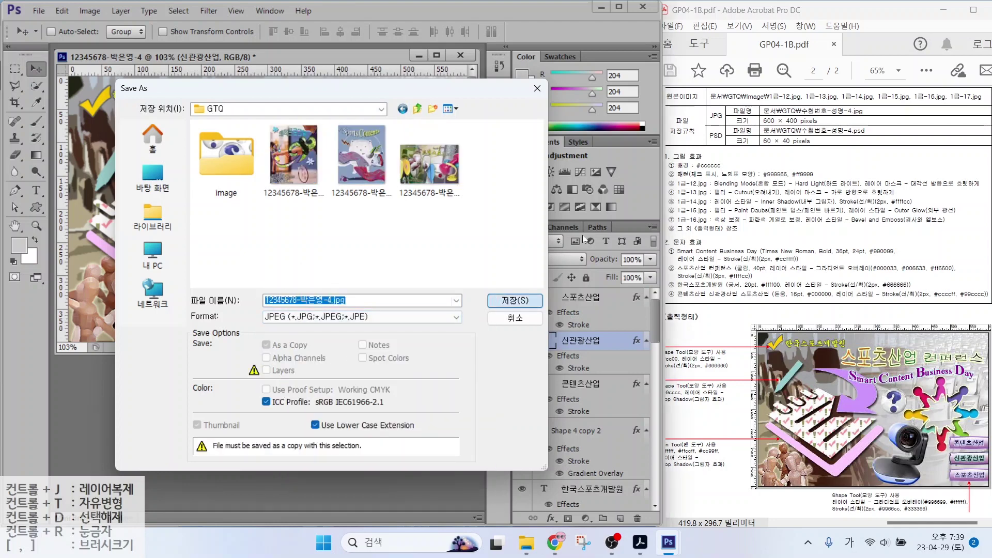
left_click(495, 194)
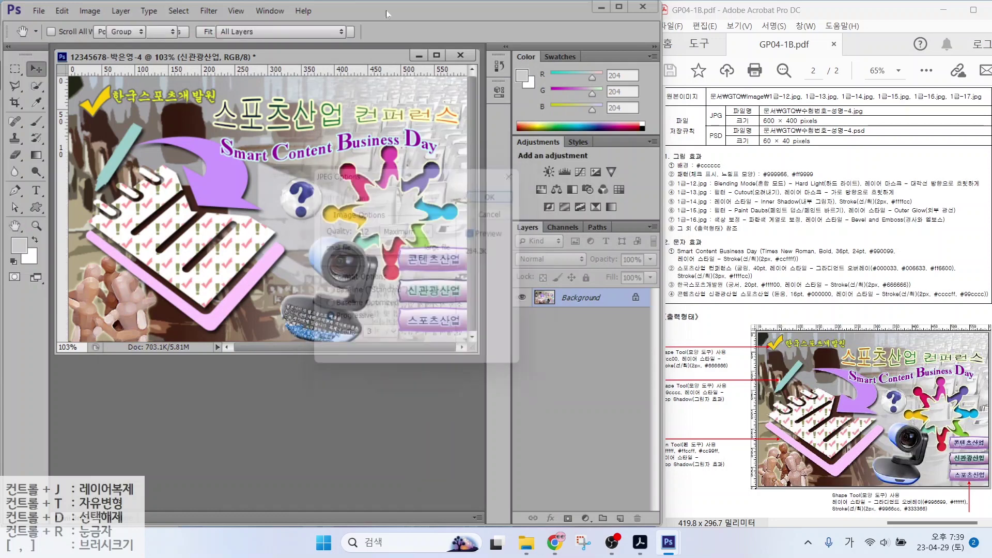
Resize the image to 60 × 40 pixels
left_click(90, 13)
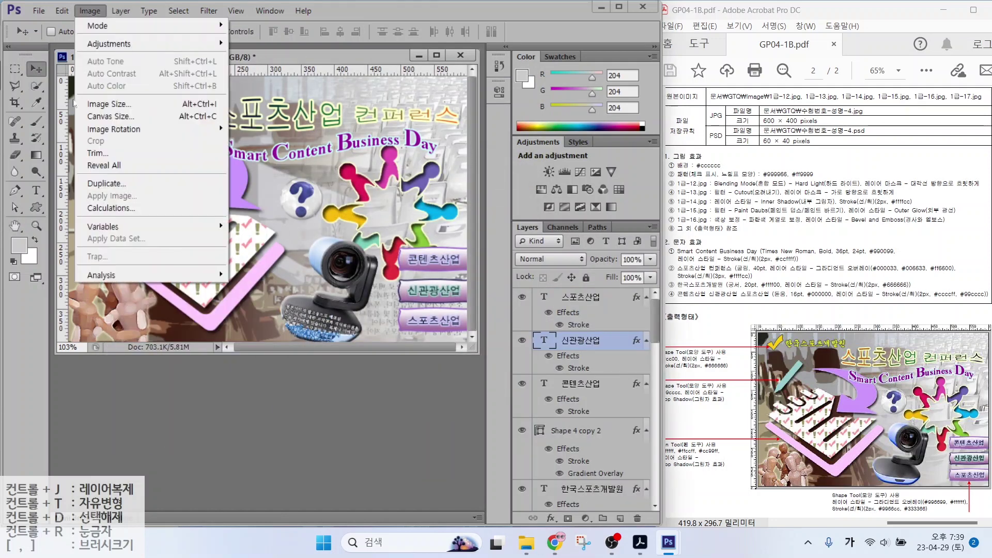
left_click(94, 105)
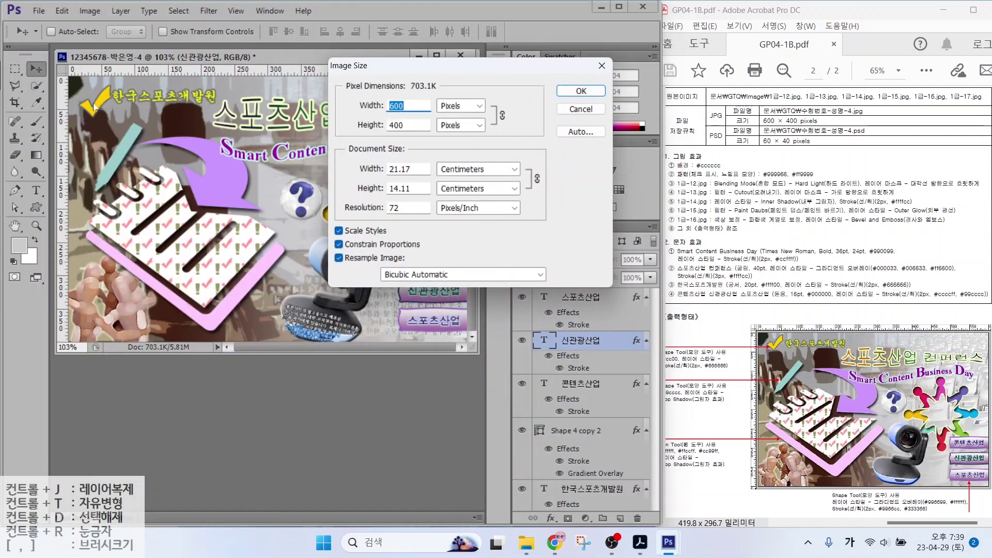
type("60")
key("Return")
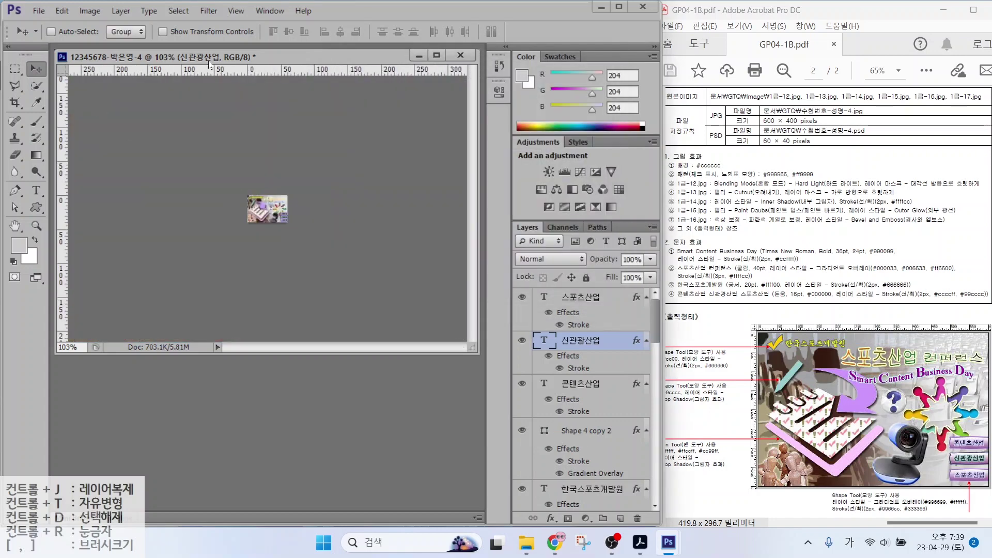
Save the resized image as a PSD in the GTQ folder
left_click(39, 10)
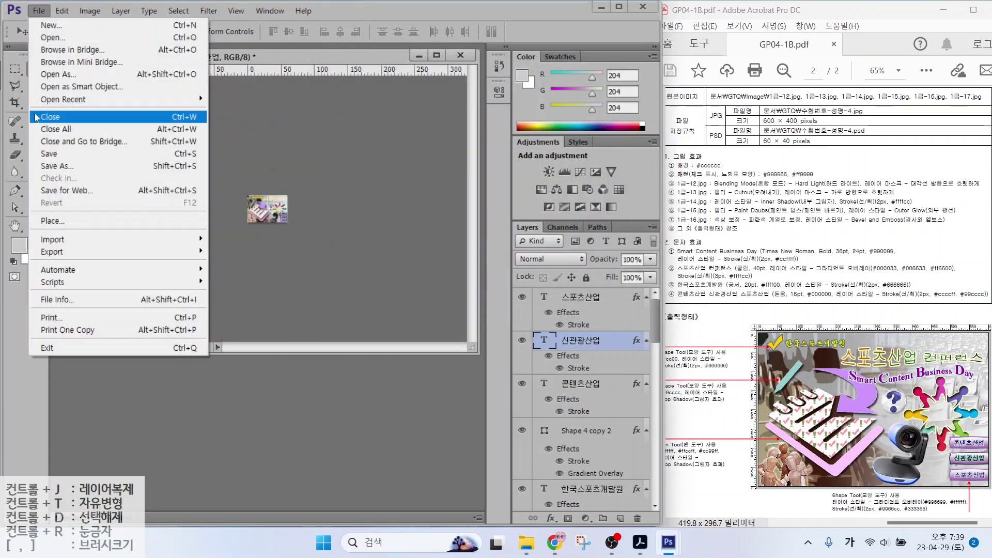
left_click(42, 154)
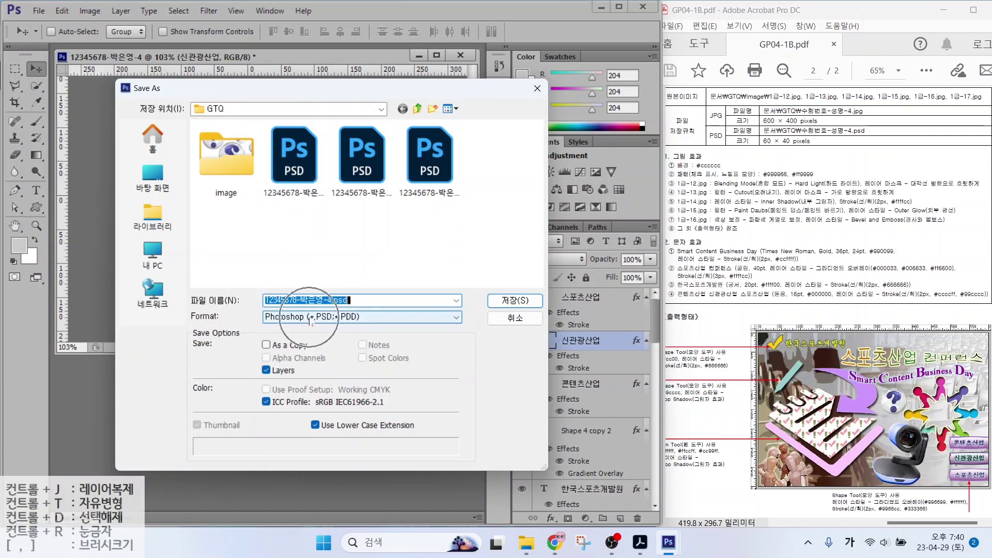
left_click(512, 301)
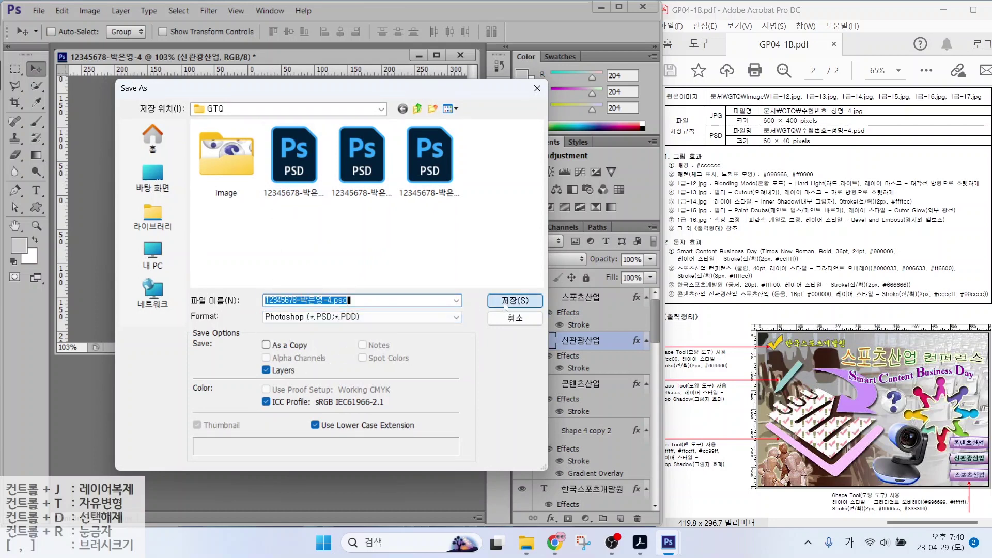